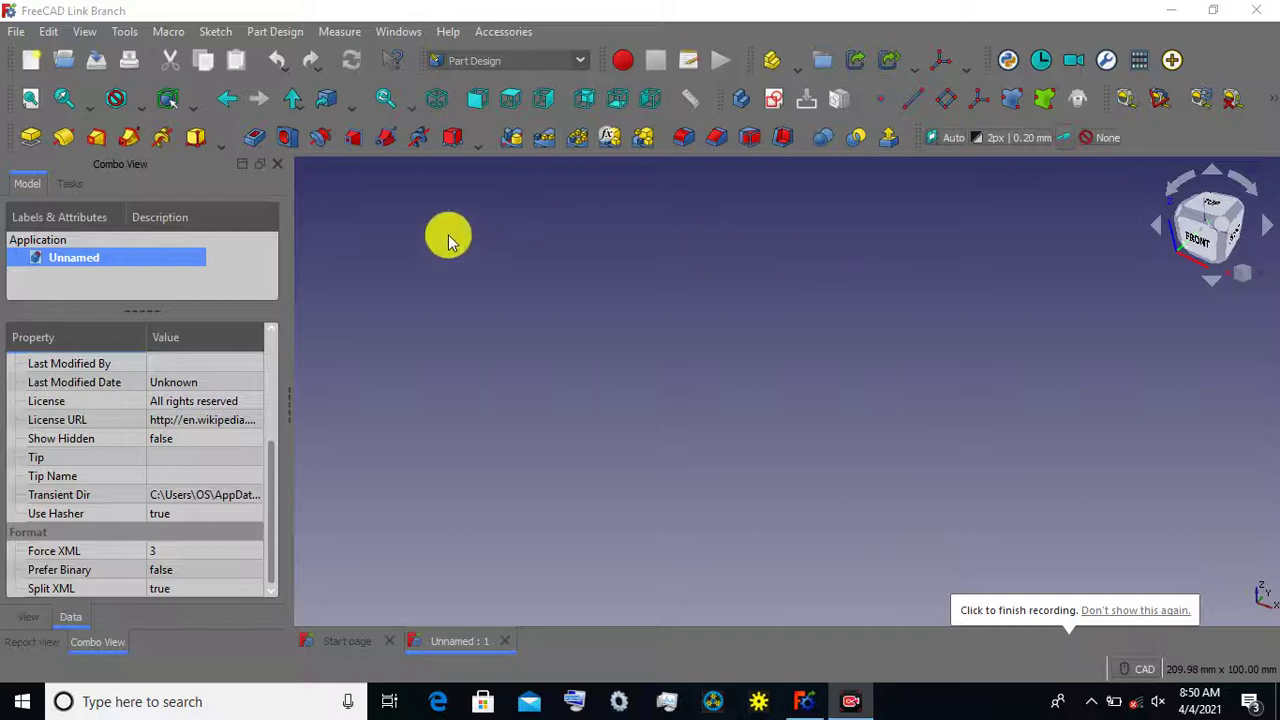
Enlarge the model tree and relabel the document to JAR.
{"action": "left_click", "coordinate": [333, 259]}
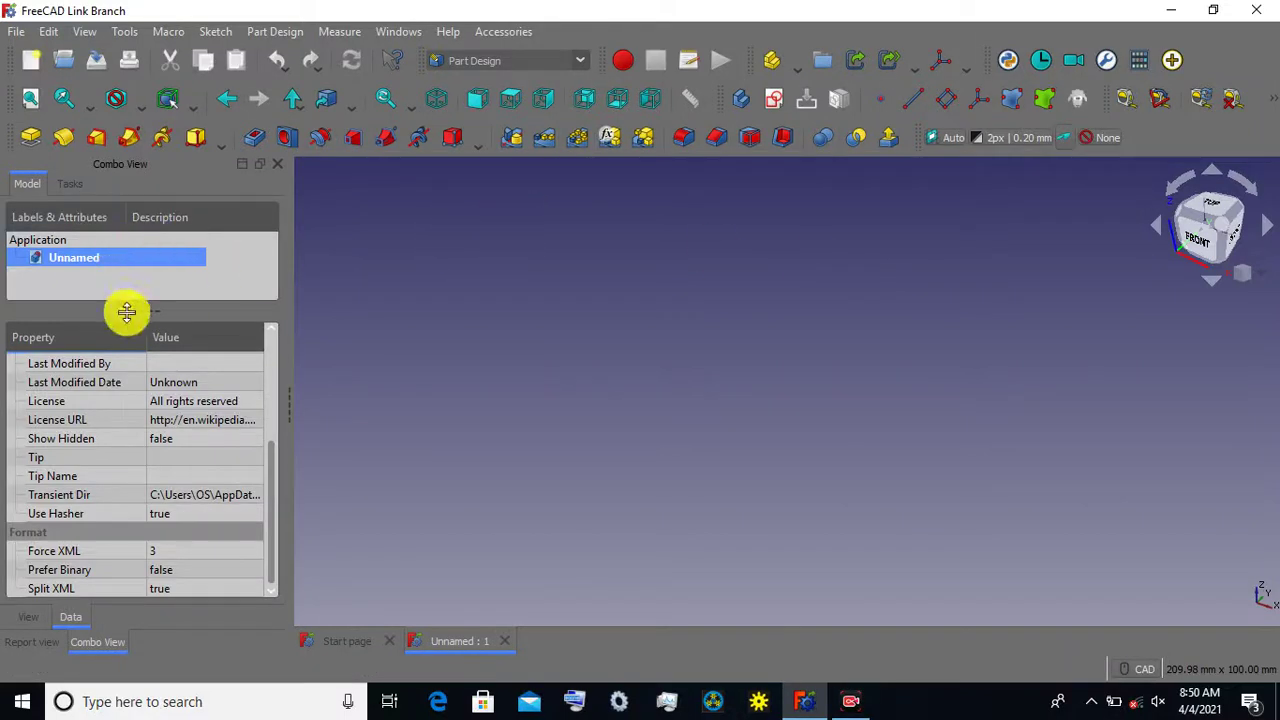
{"action": "left_click_drag", "start_coordinate": [126, 313], "coordinate": [130, 395]}
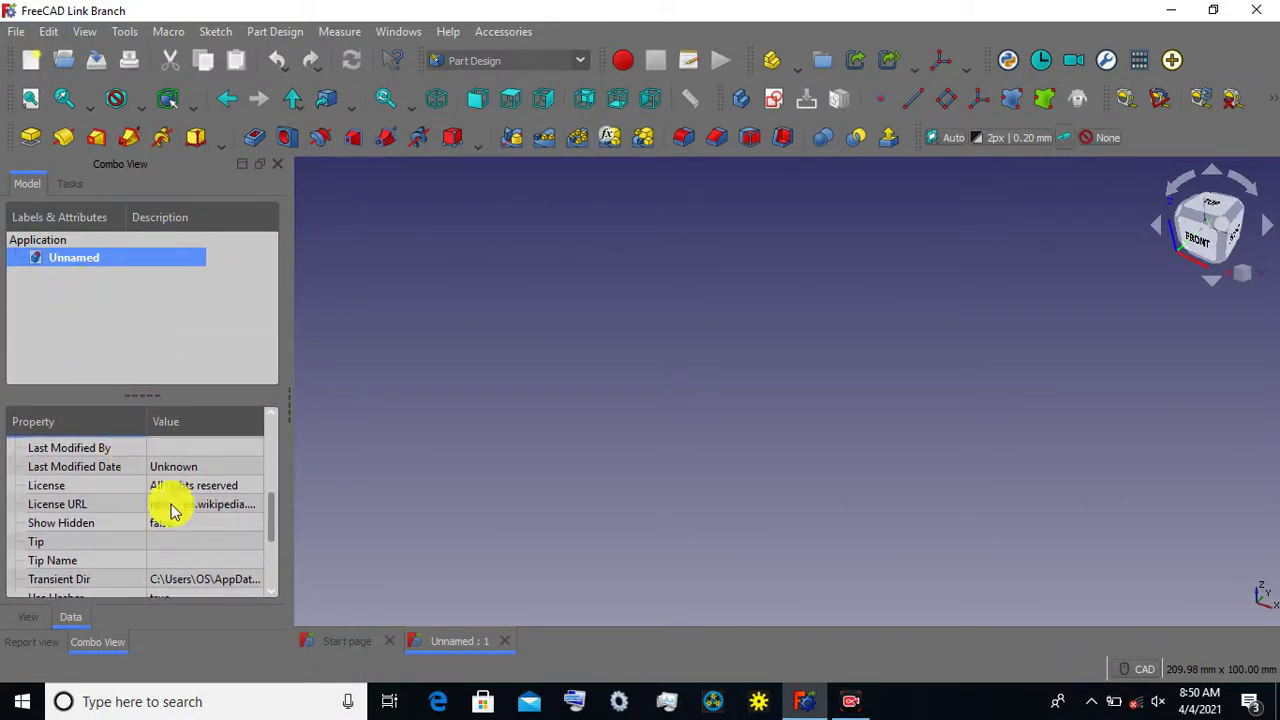
{"action": "left_click_drag", "start_coordinate": [271, 540], "coordinate": [269, 491]}
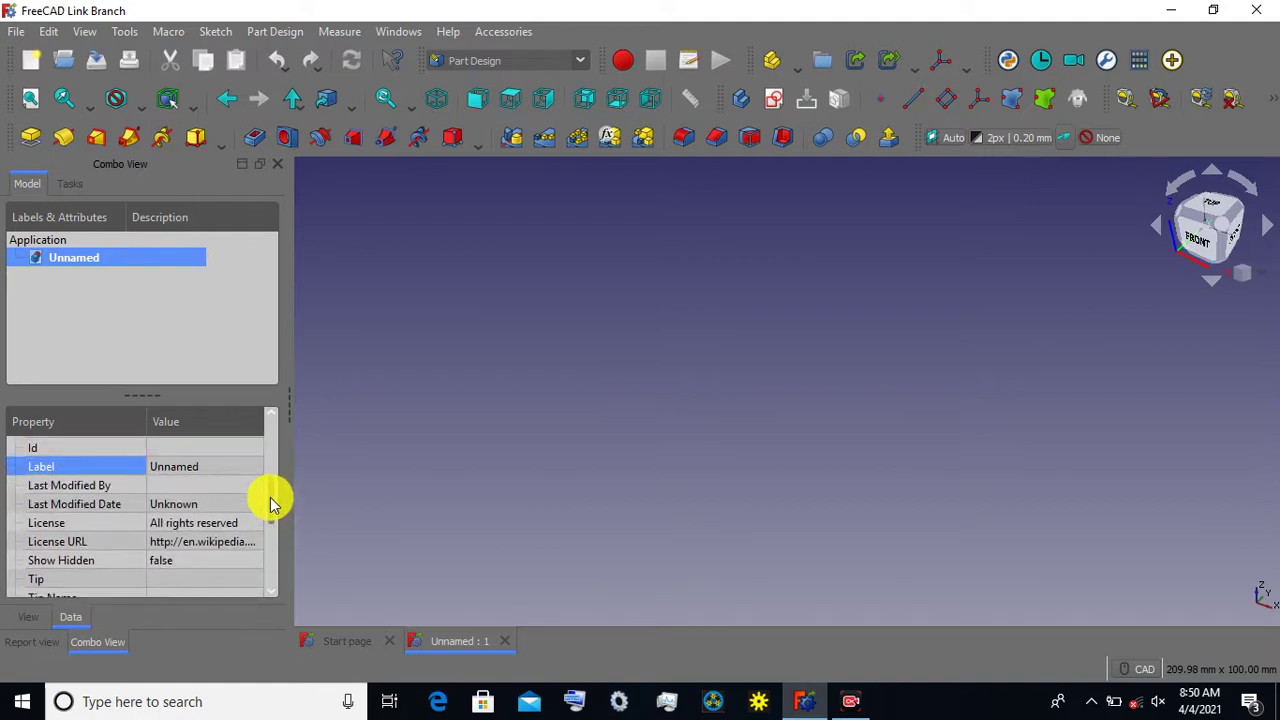
{"action": "left_click", "coordinate": [222, 483]}
{"action": "type", "text": "JAR"}
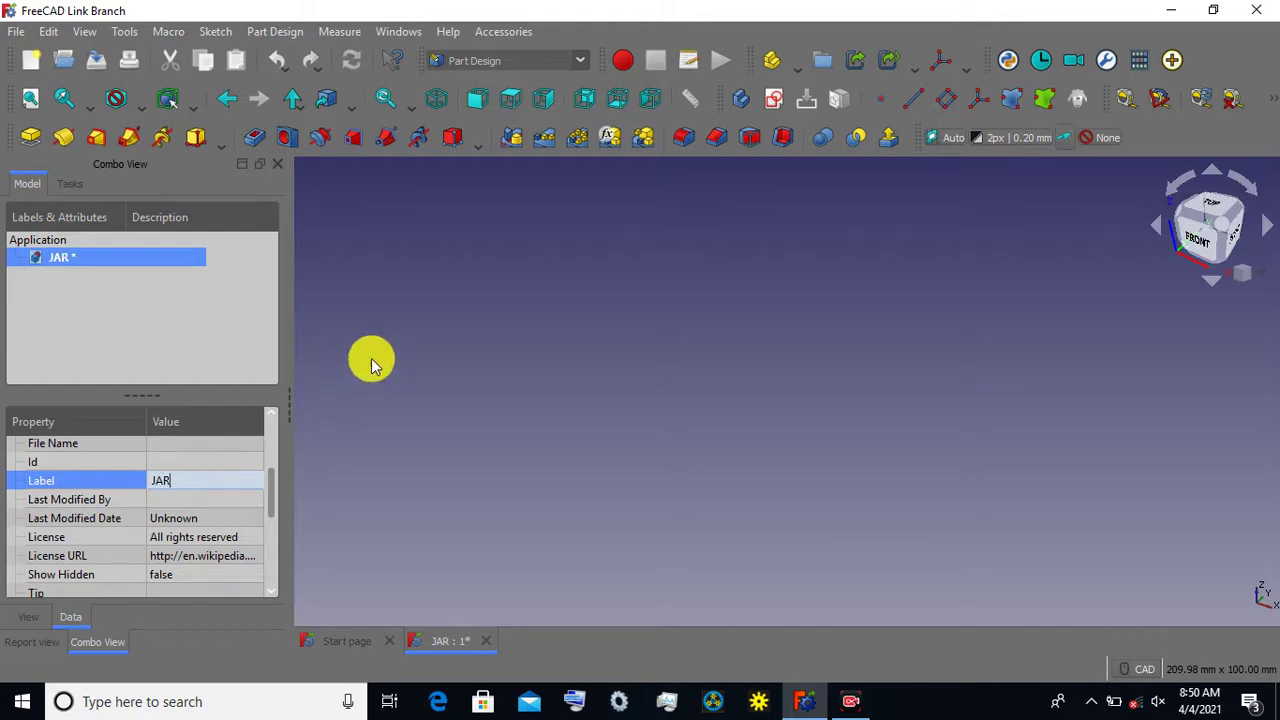
{"action": "left_click", "coordinate": [386, 355]}
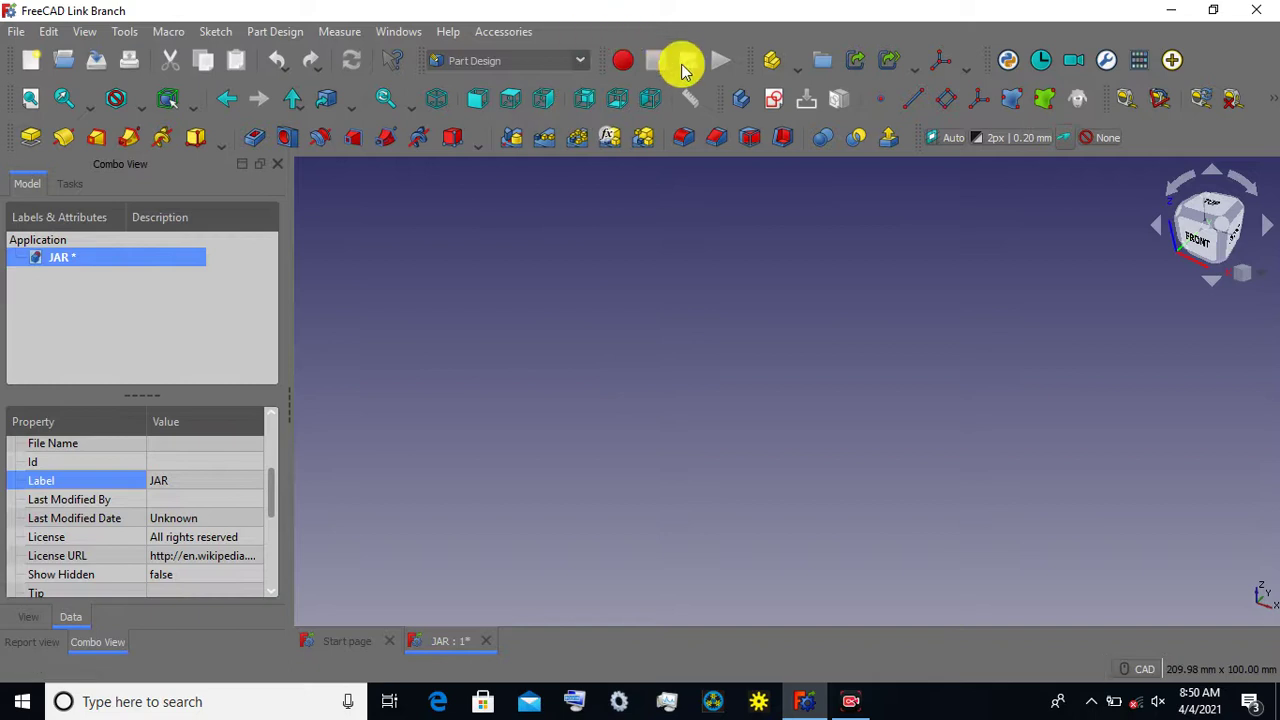
Create a new sketch attached to the XZ_Plane.
{"action": "left_click", "coordinate": [774, 105]}
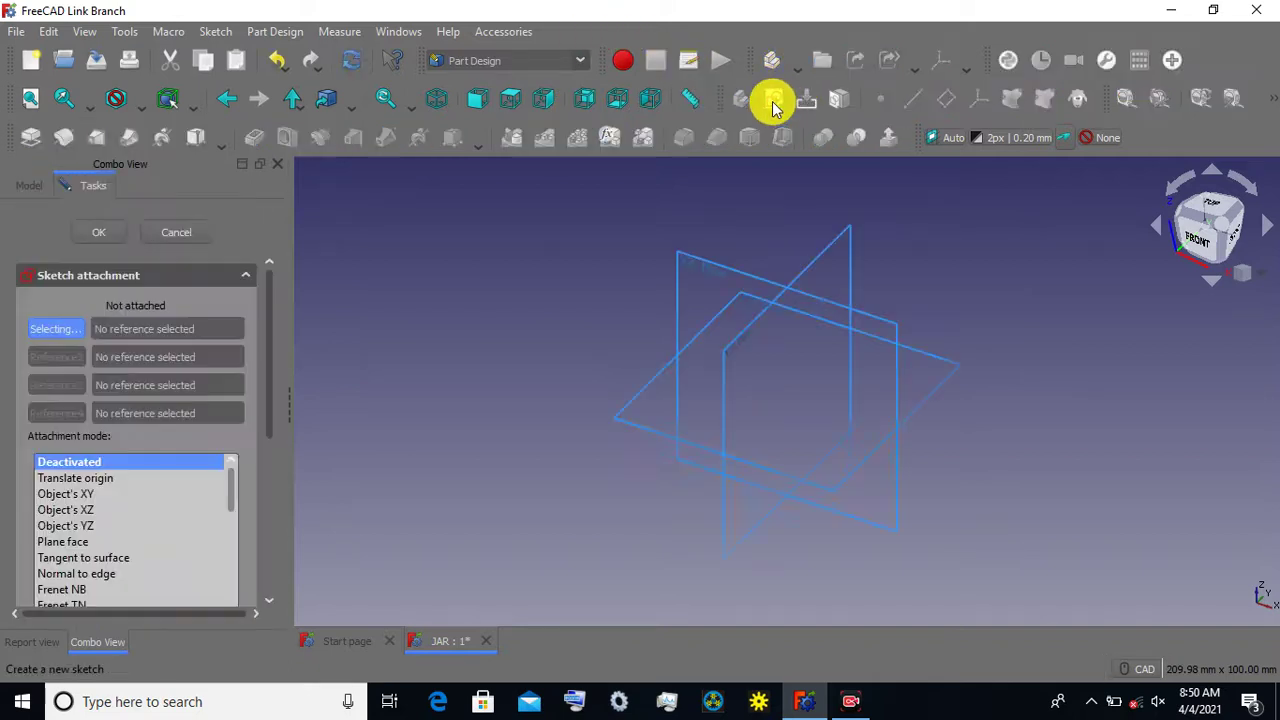
{"action": "left_click", "coordinate": [734, 271]}
{"action": "left_click", "coordinate": [88, 234]}
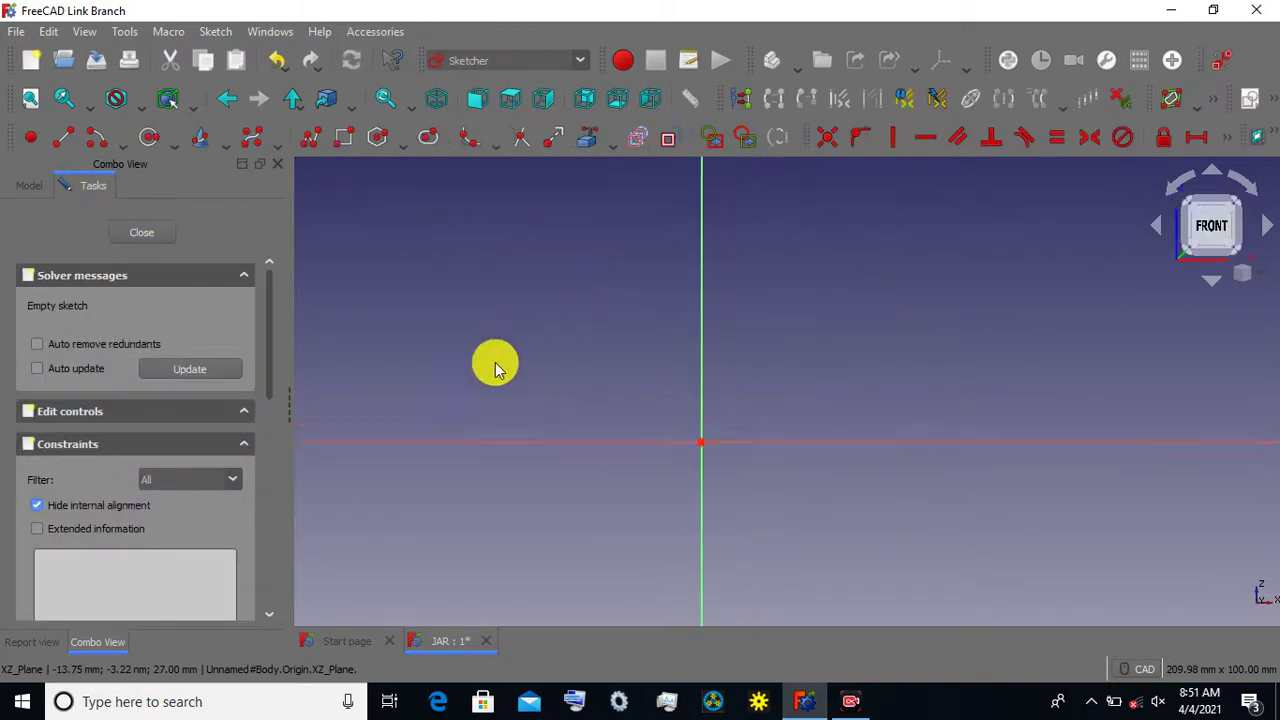
Draw the profile's base polyline from the horizontal axis up the long straight wall.
{"action": "left_click", "coordinate": [309, 138]}
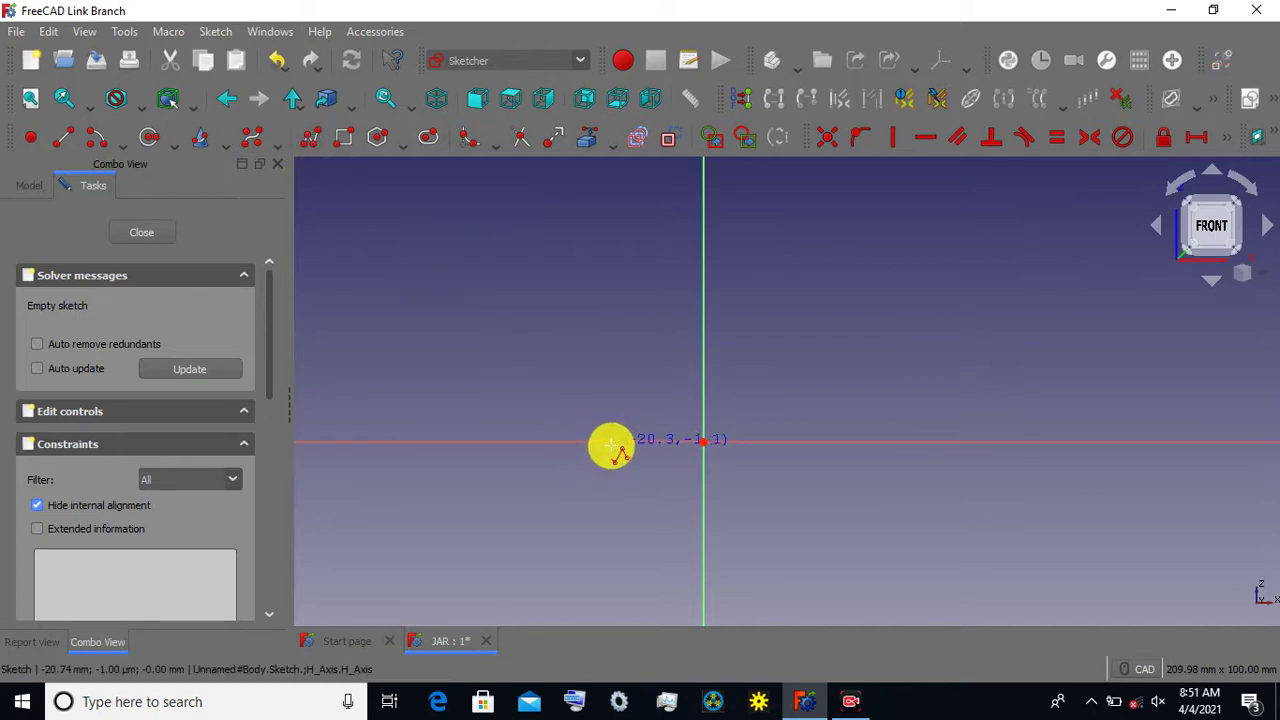
{"action": "left_click", "coordinate": [625, 441]}
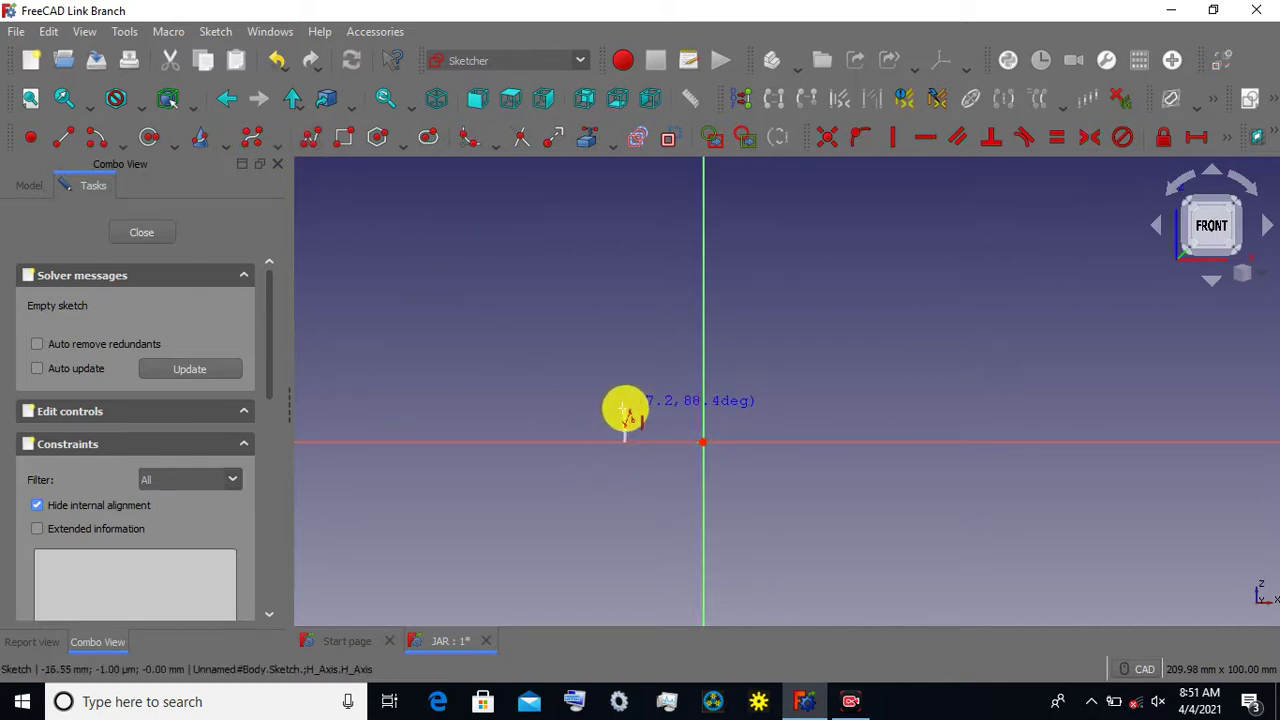
{"action": "left_click", "coordinate": [625, 410]}
{"action": "left_click", "coordinate": [643, 384]}
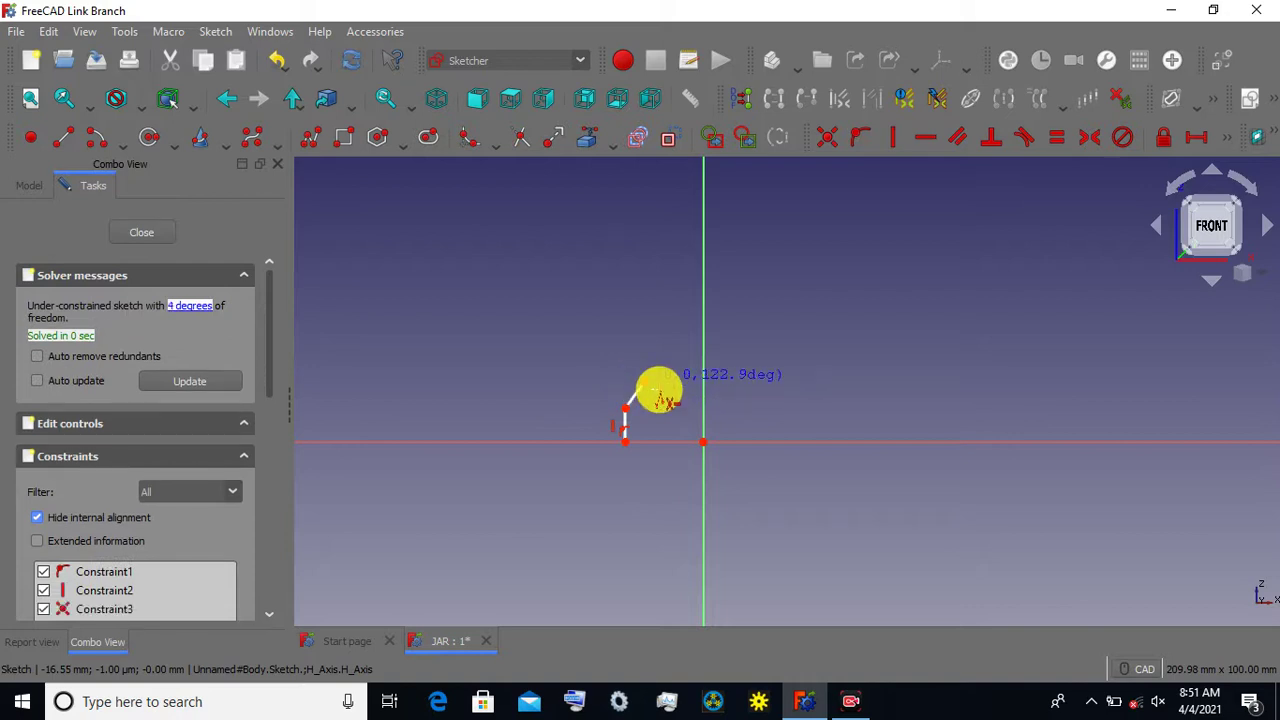
{"action": "left_click", "coordinate": [667, 396]}
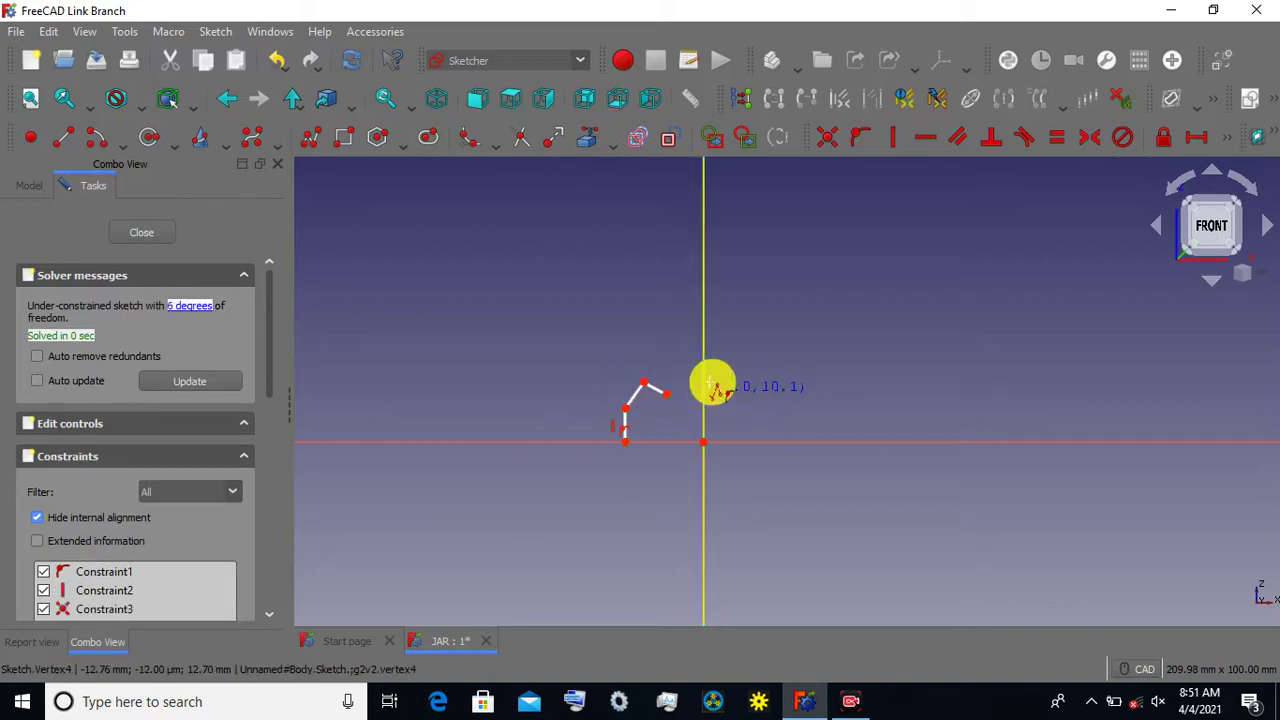
{"action": "middle_click_drag", "start_coordinate": [663, 349], "coordinate": [580, 400]}
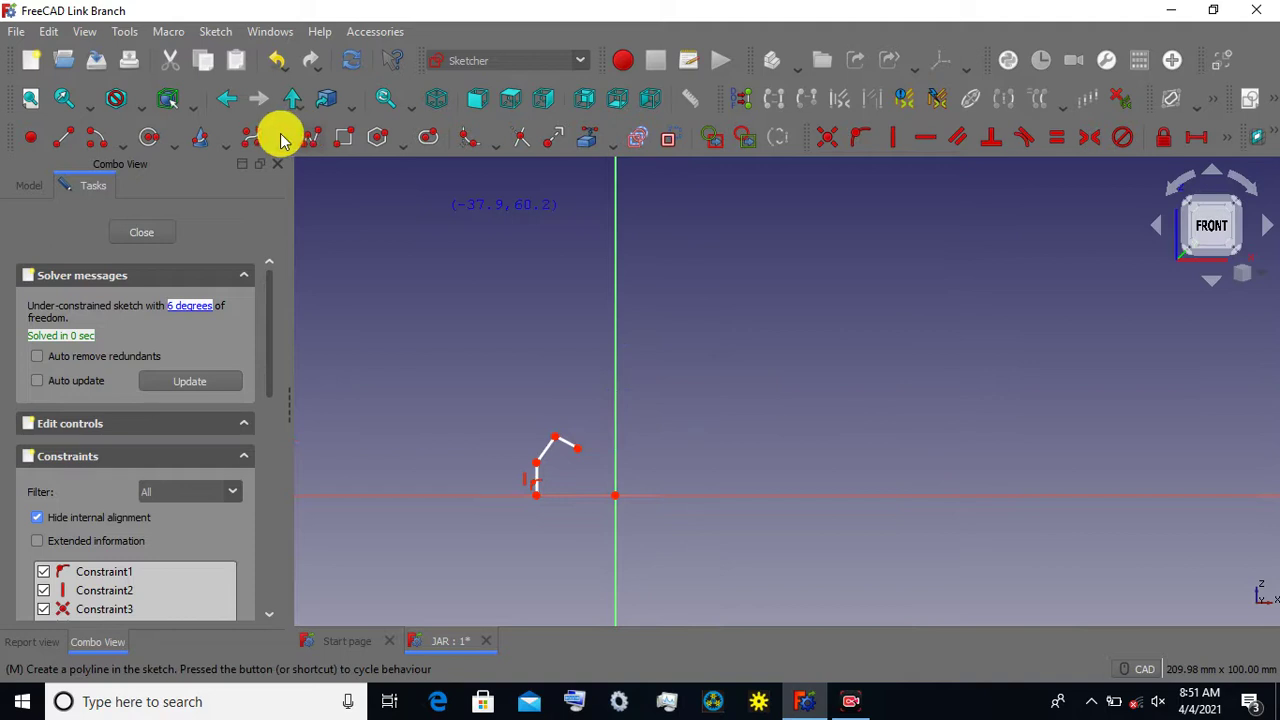
{"action": "left_click", "coordinate": [578, 448]}
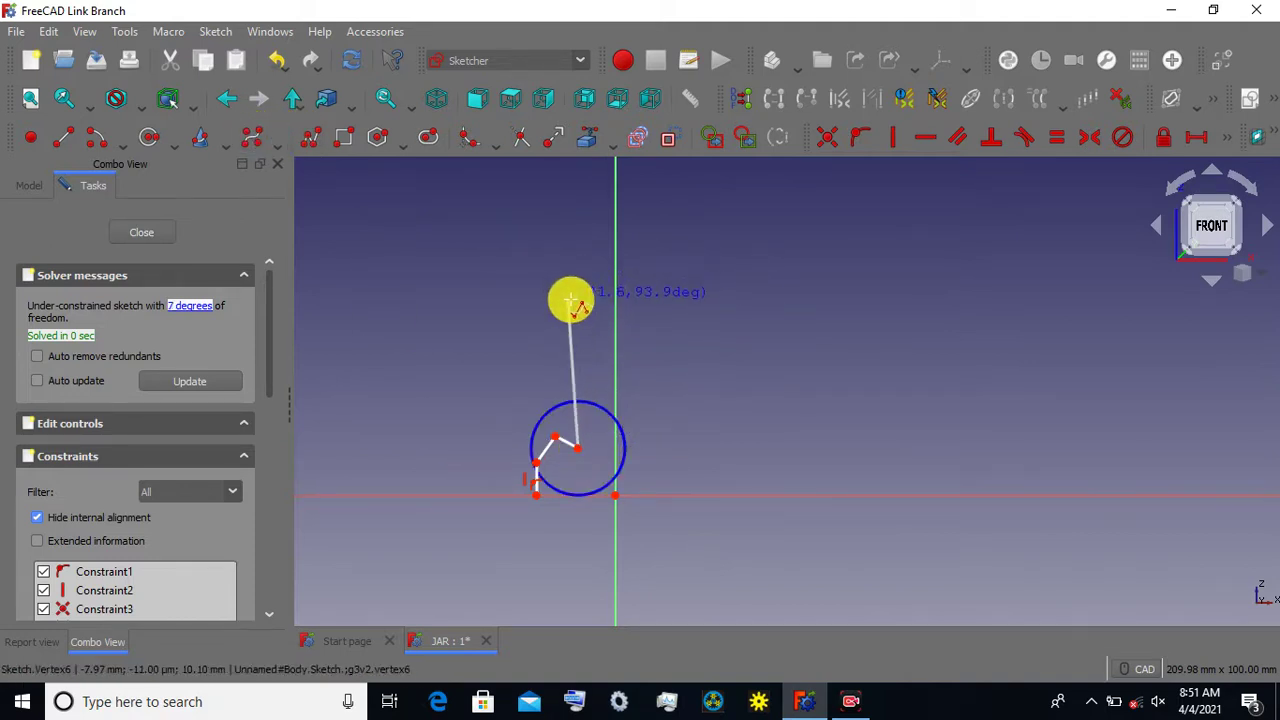
{"action": "left_click", "coordinate": [590, 291]}
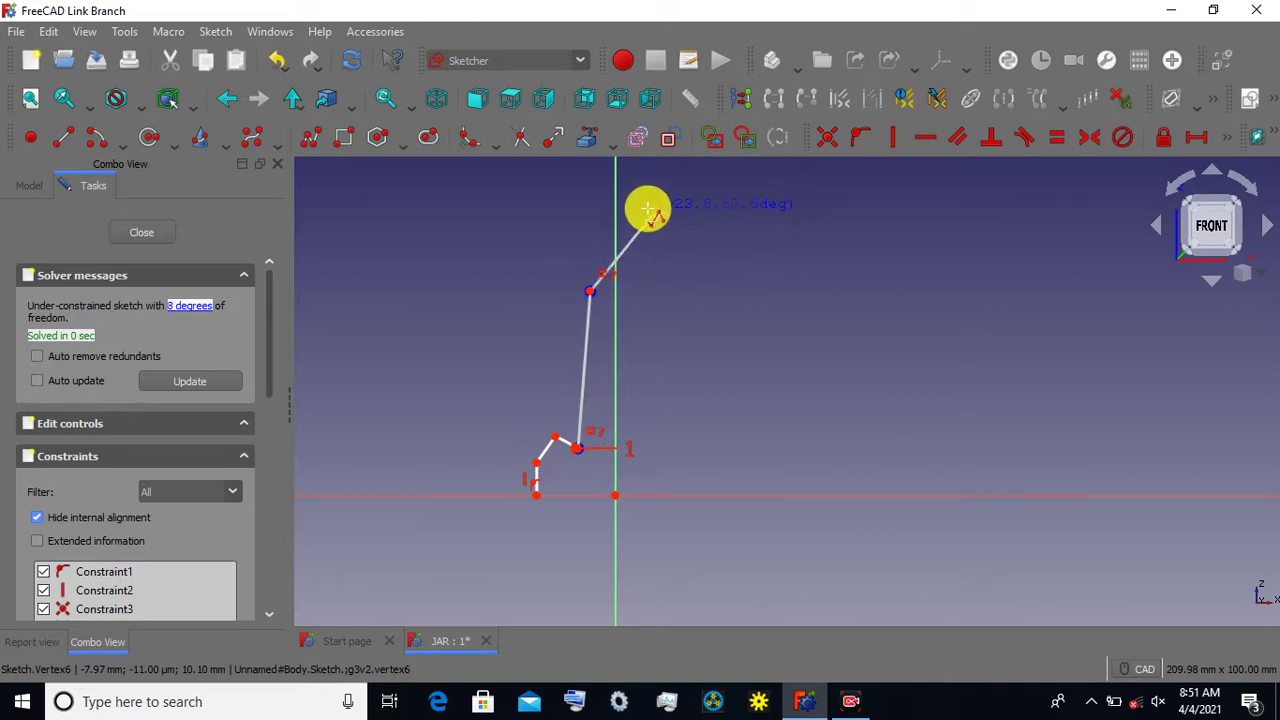
Add a tall tangent arc to the chain and adjust its top end point.
{"action": "key", "text": "m"}
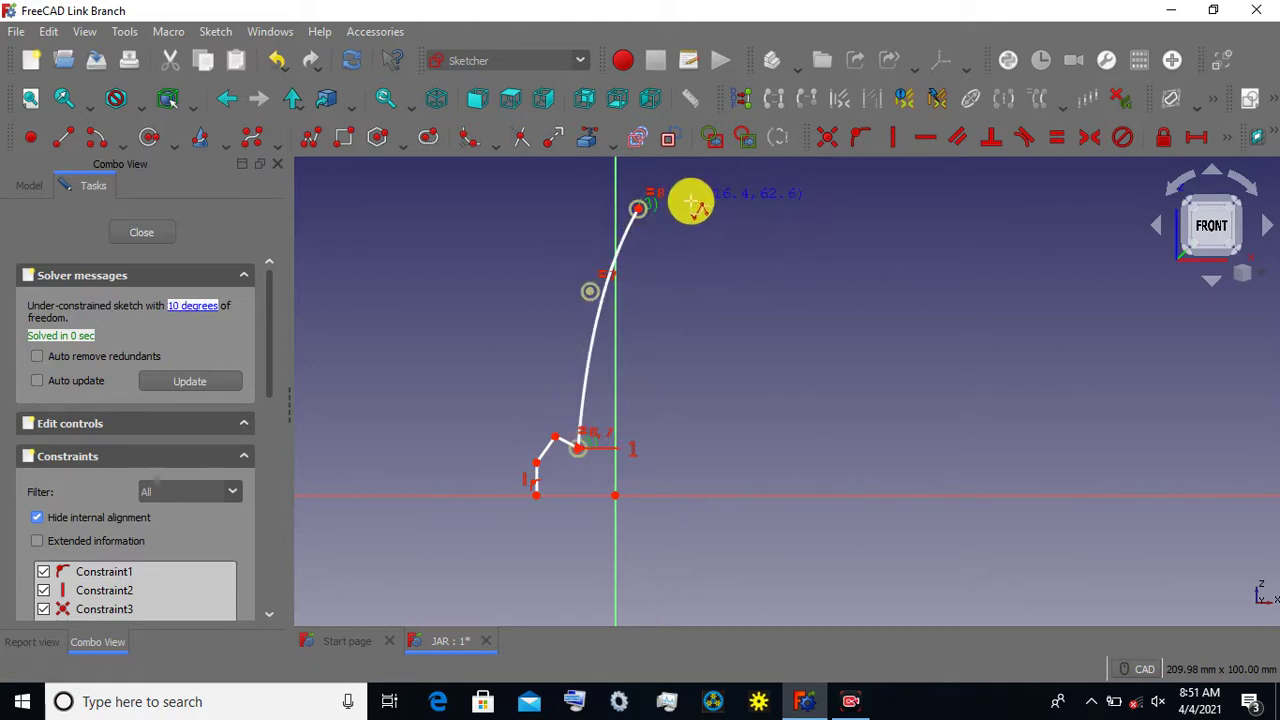
{"action": "middle_click_drag", "start_coordinate": [686, 200], "coordinate": [643, 334]}
{"action": "right_click", "coordinate": [595, 345]}
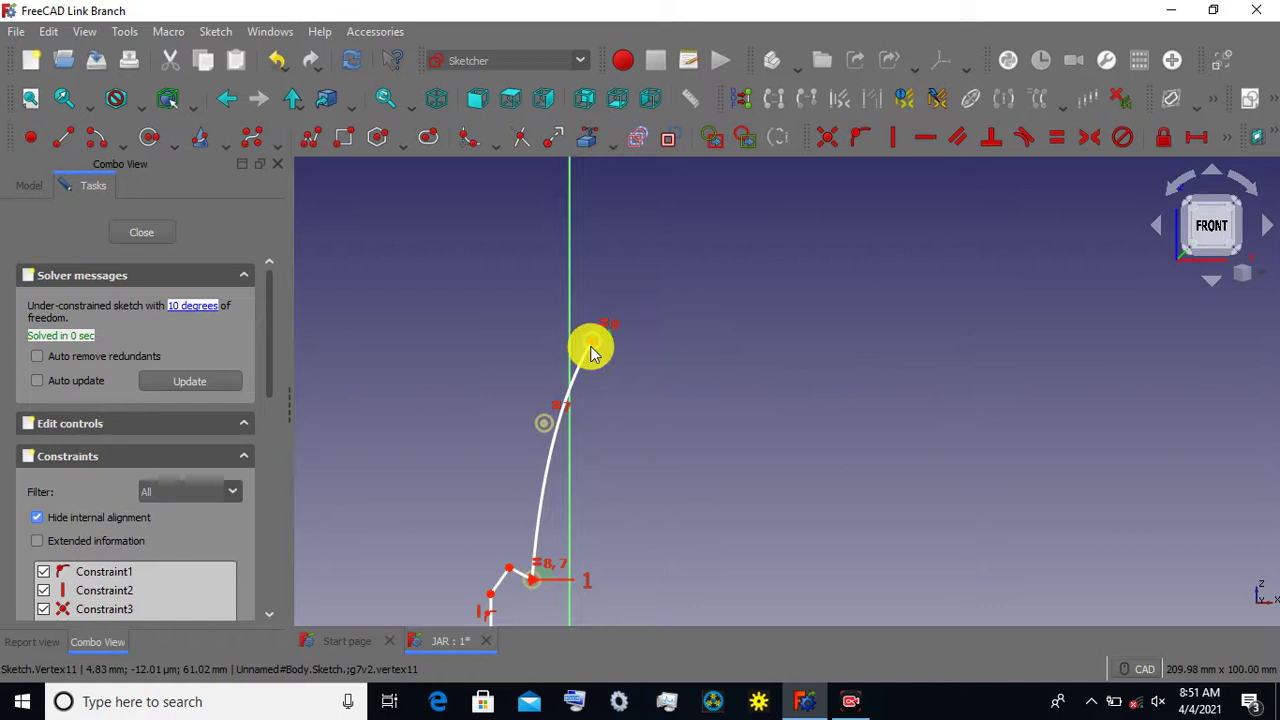
{"action": "left_click_drag", "start_coordinate": [588, 345], "coordinate": [613, 343]}
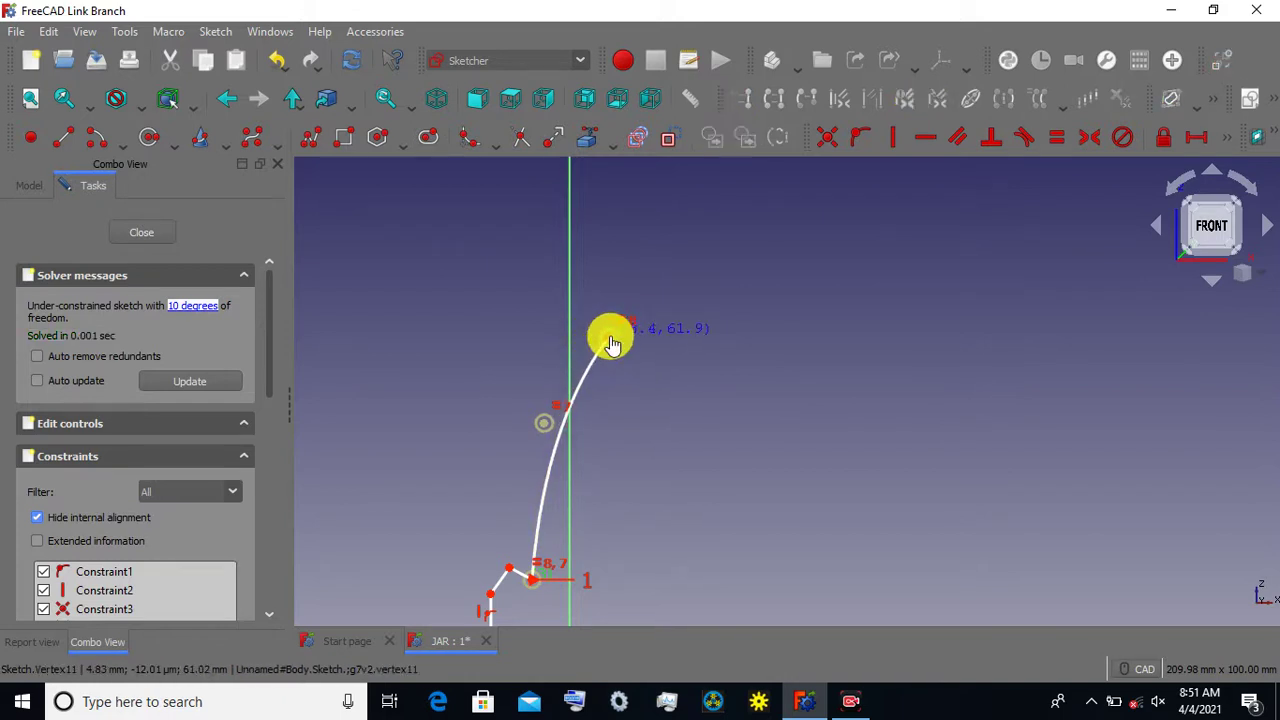
{"action": "scroll", "coordinate": [623, 486], "scroll_direction": "down", "scroll_amount": 2}
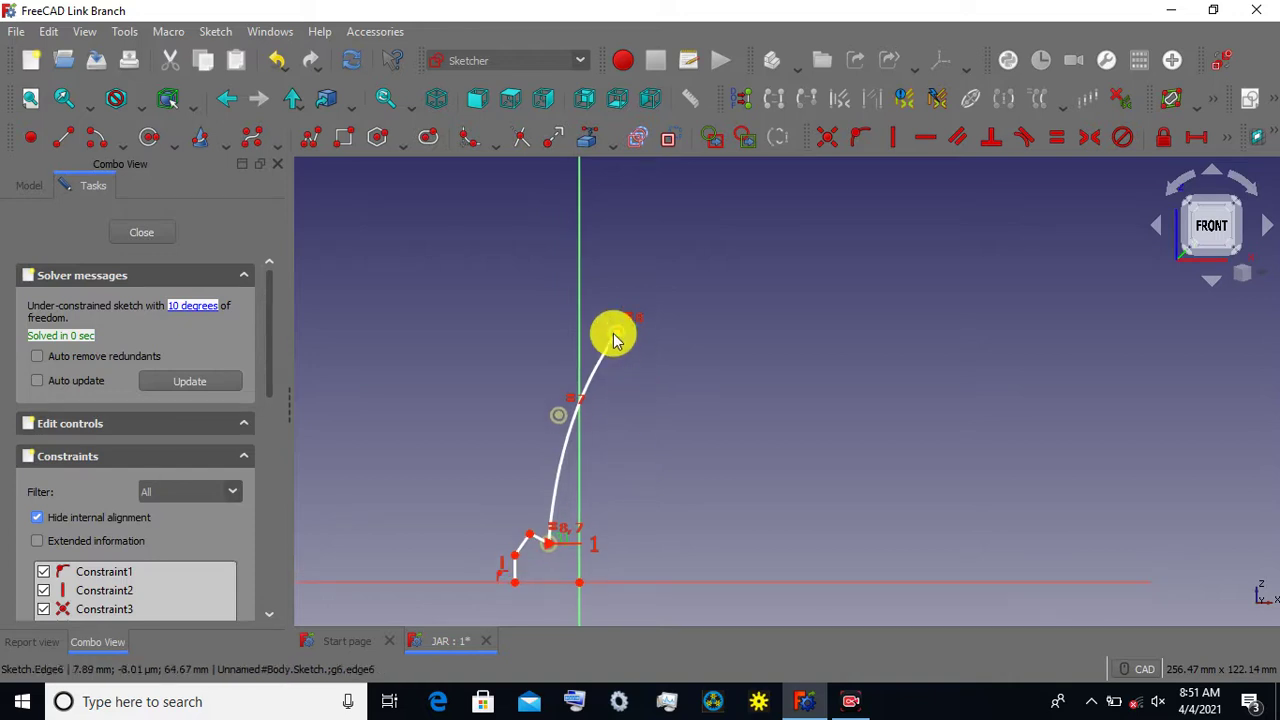
{"action": "left_click_drag", "start_coordinate": [624, 338], "coordinate": [628, 330]}
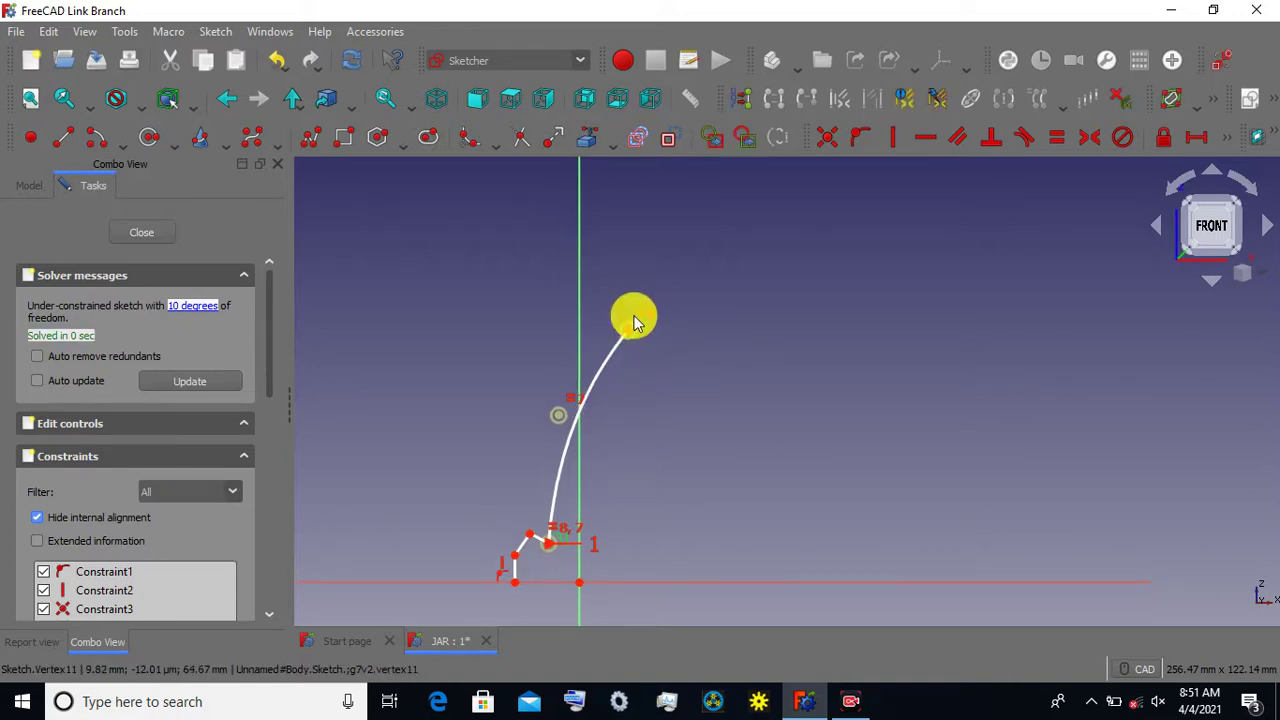
Start a B-spline at the arc's end, placing three control poles.
{"action": "left_click", "coordinate": [255, 140]}
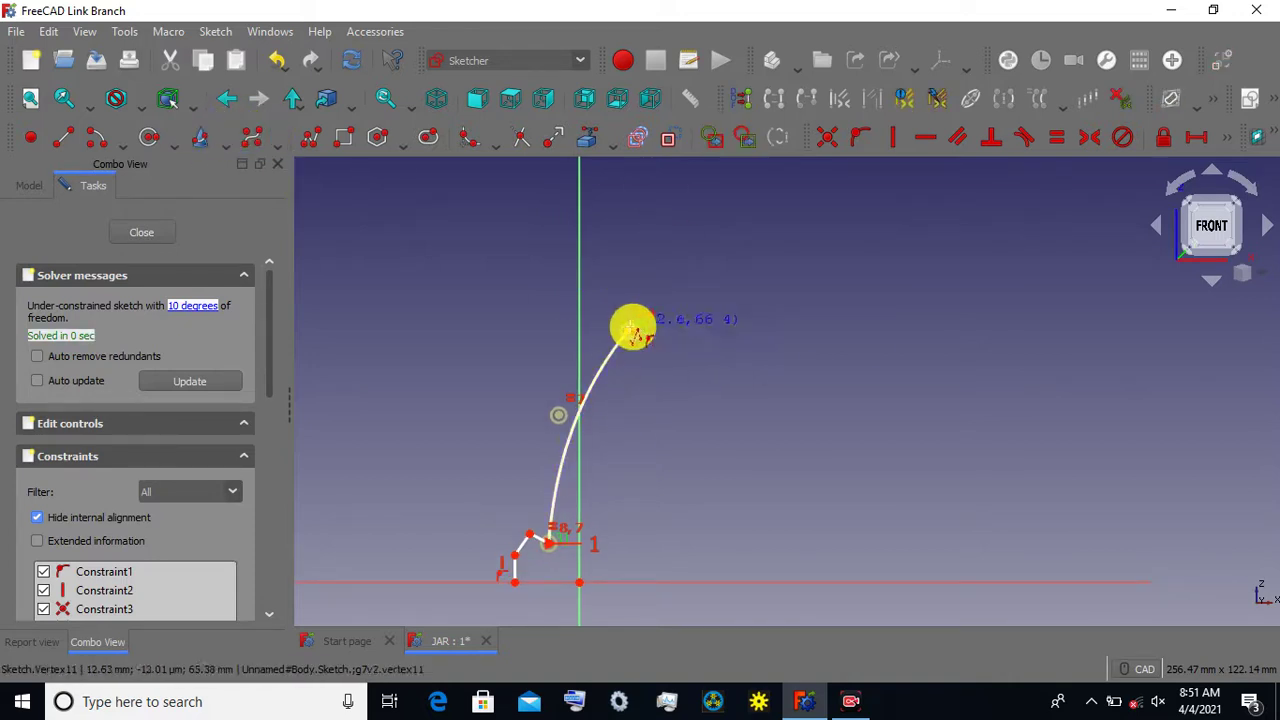
{"action": "left_click", "coordinate": [627, 329]}
{"action": "left_click", "coordinate": [655, 240]}
{"action": "left_click", "coordinate": [685, 340]}
Finish the B-spline and raise its top pole to heighten the peak.
{"action": "right_click", "coordinate": [800, 283]}
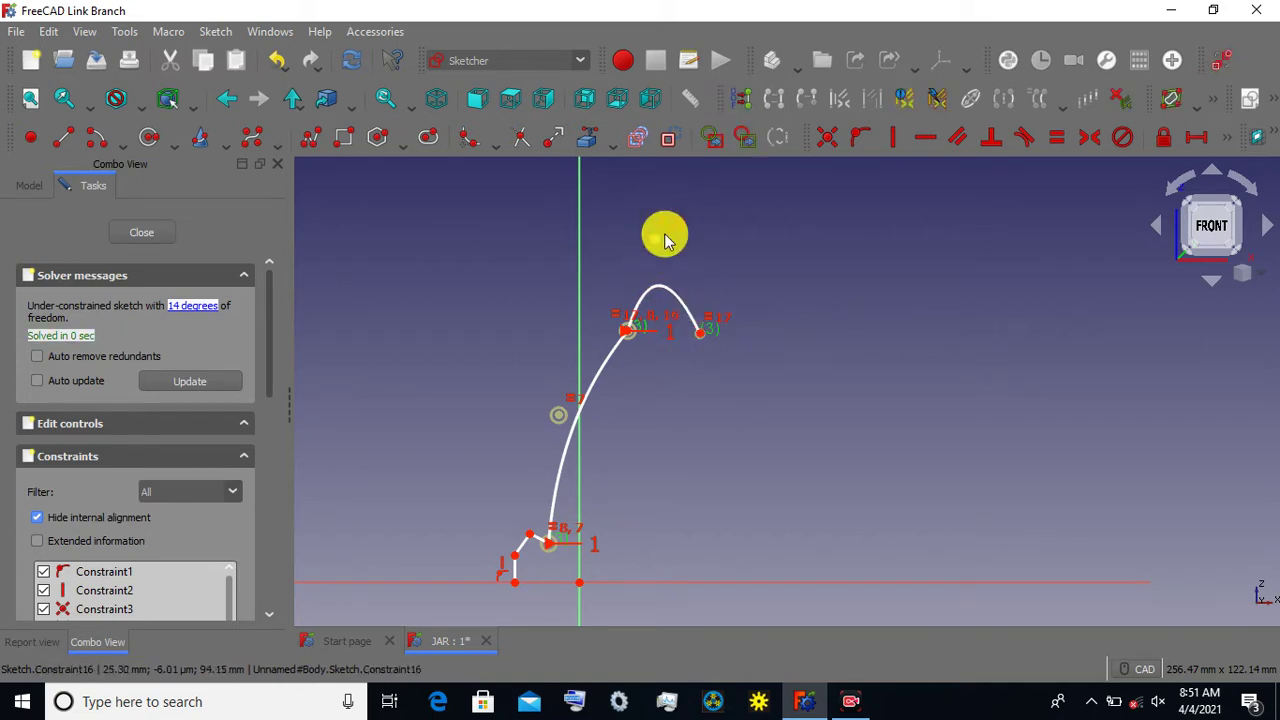
{"action": "left_click_drag", "start_coordinate": [655, 237], "coordinate": [672, 190]}
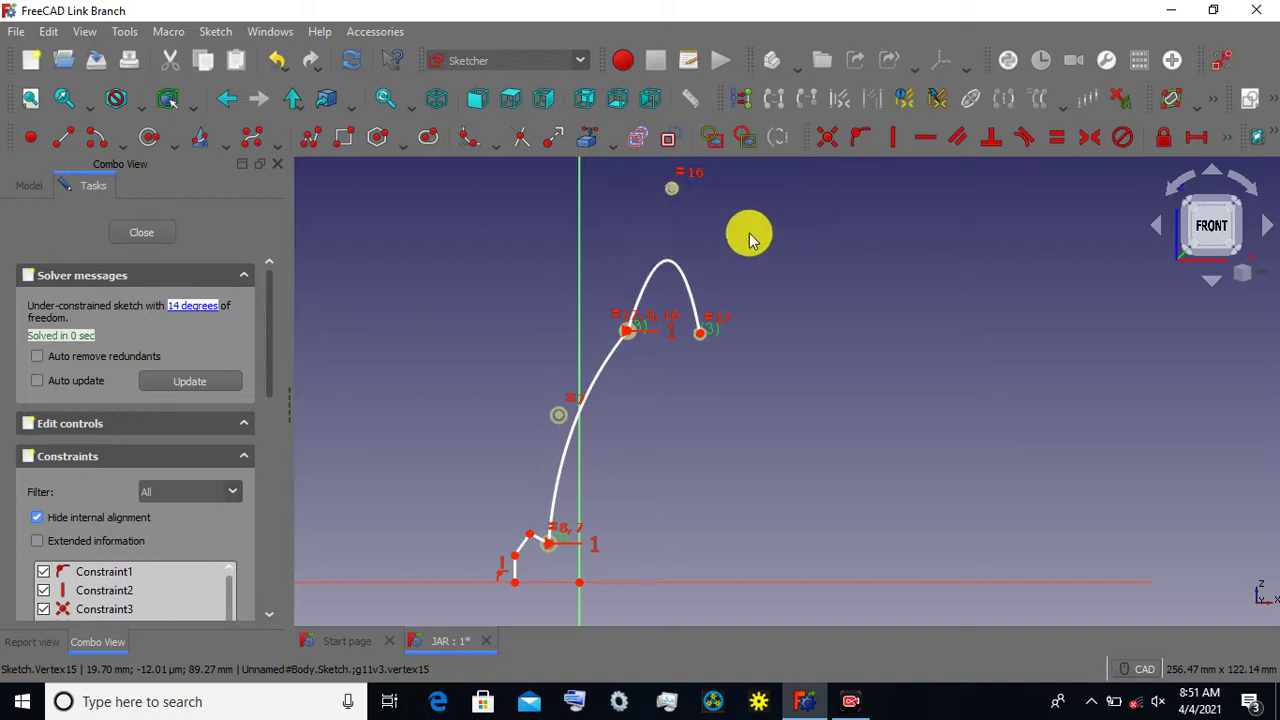
{"action": "scroll", "coordinate": [745, 265], "scroll_direction": "down", "scroll_amount": 2}
{"action": "scroll", "coordinate": [745, 268], "scroll_direction": "down", "scroll_amount": 1}
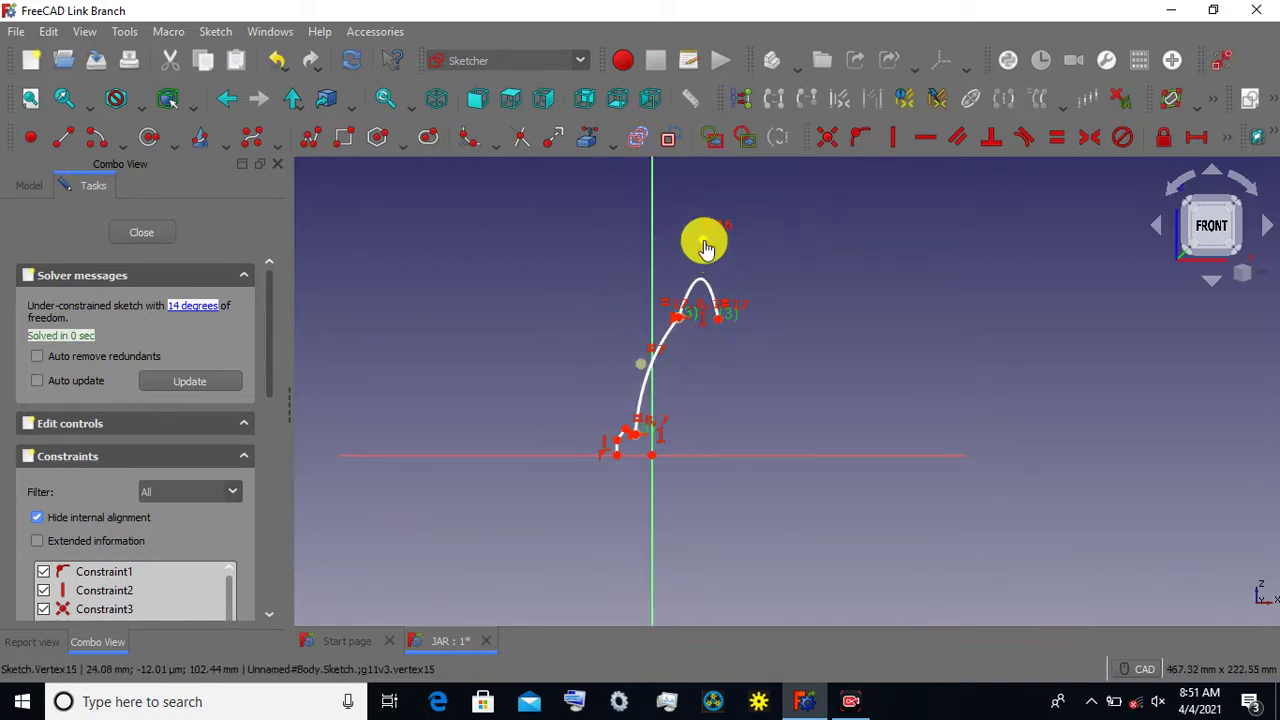
{"action": "left_click_drag", "start_coordinate": [706, 223], "coordinate": [707, 207]}
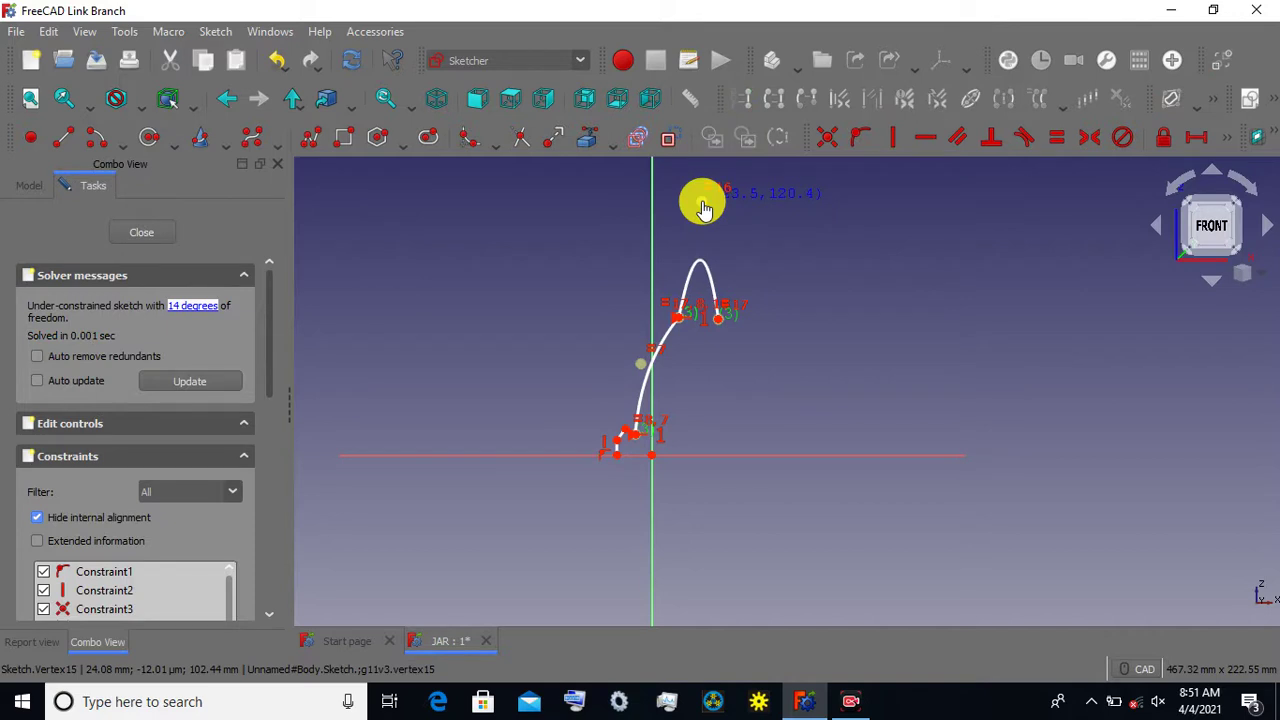
{"action": "left_click_drag", "start_coordinate": [700, 210], "coordinate": [700, 202]}
Pull a pole down to round off the sharp peak and recentre the profile.
{"action": "scroll", "coordinate": [775, 380], "scroll_direction": "up", "scroll_amount": 1}
{"action": "scroll", "coordinate": [771, 377], "scroll_direction": "up", "scroll_amount": 1}
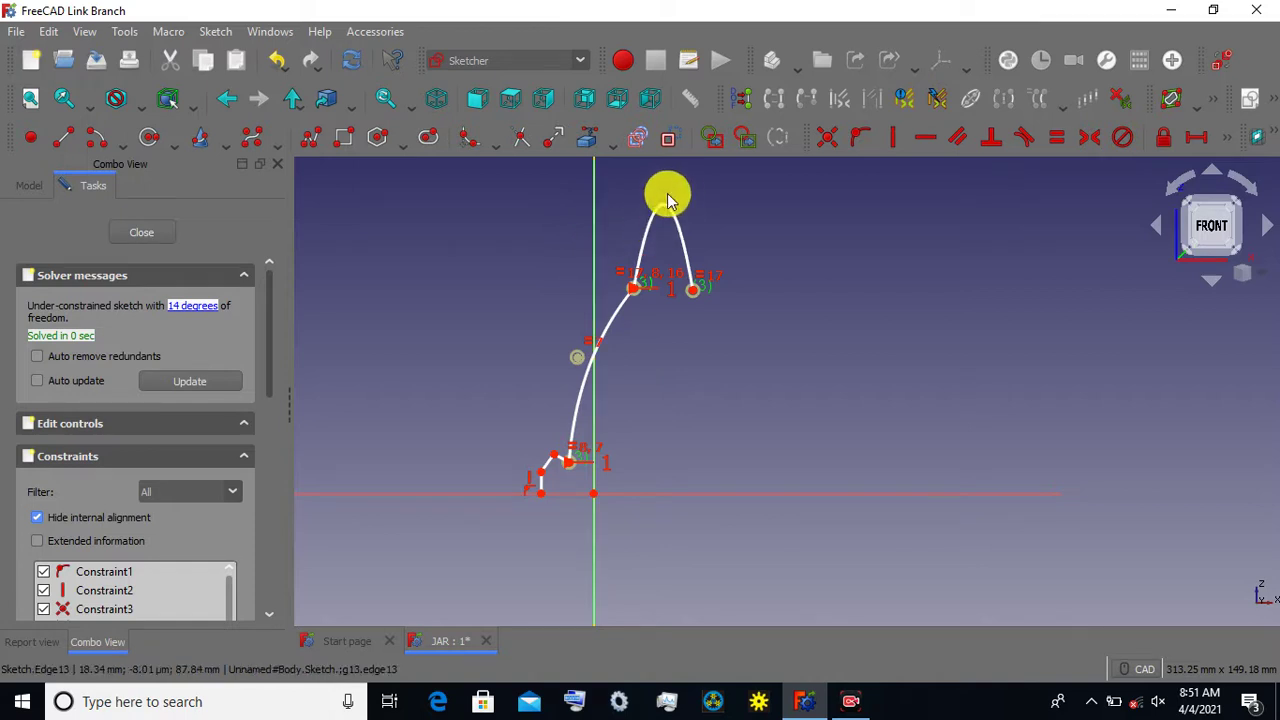
{"action": "left_click_drag", "start_coordinate": [660, 220], "coordinate": [660, 255]}
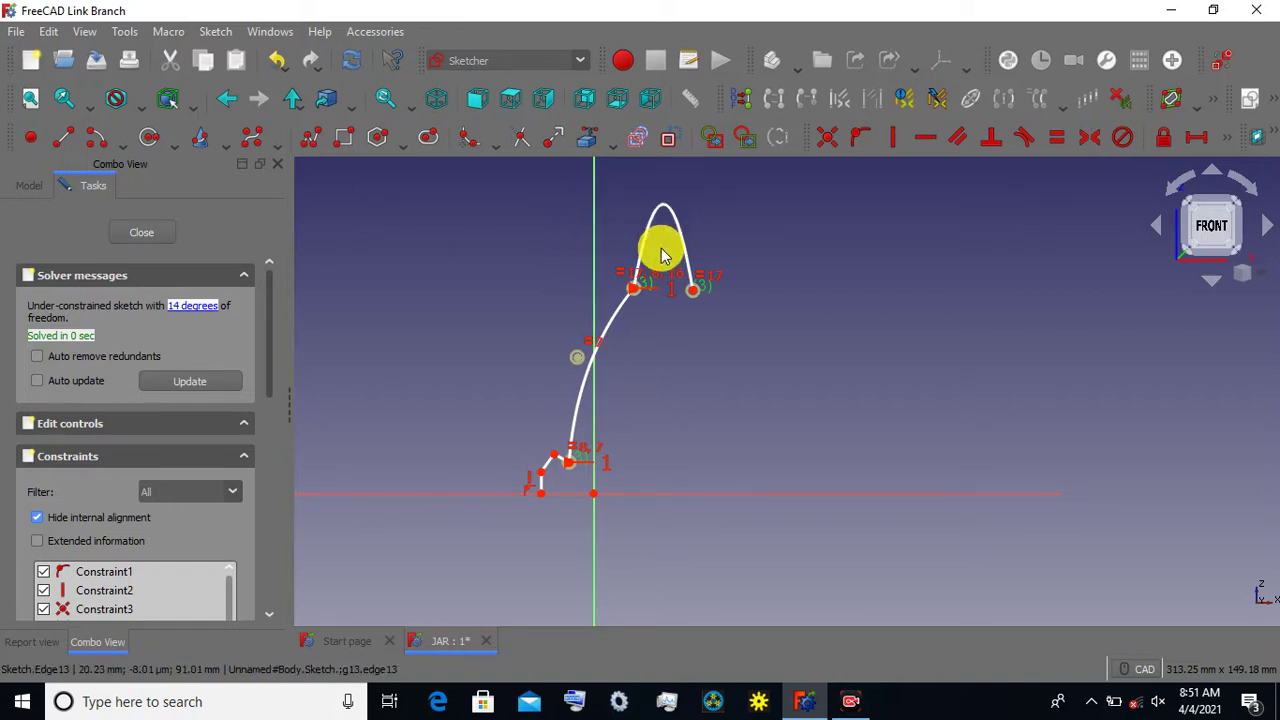
{"action": "scroll", "coordinate": [682, 303], "scroll_direction": "up", "scroll_amount": 3}
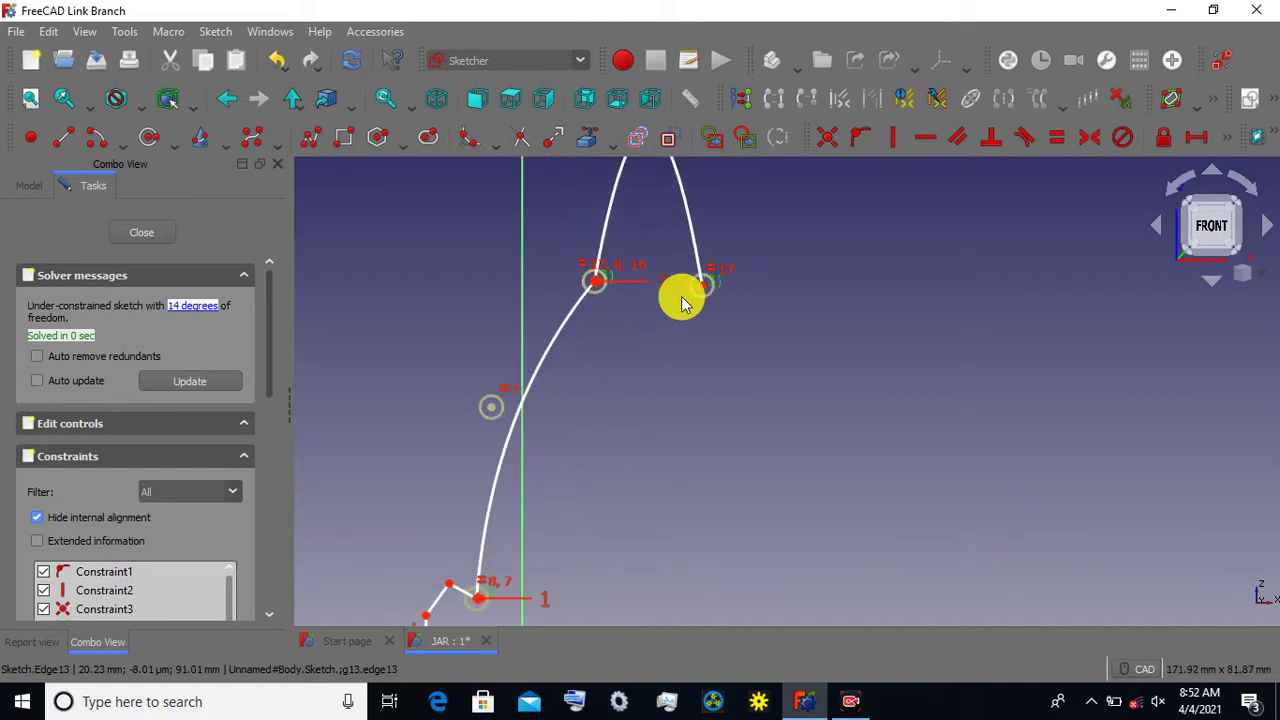
{"action": "scroll", "coordinate": [682, 303], "scroll_direction": "down", "scroll_amount": 2}
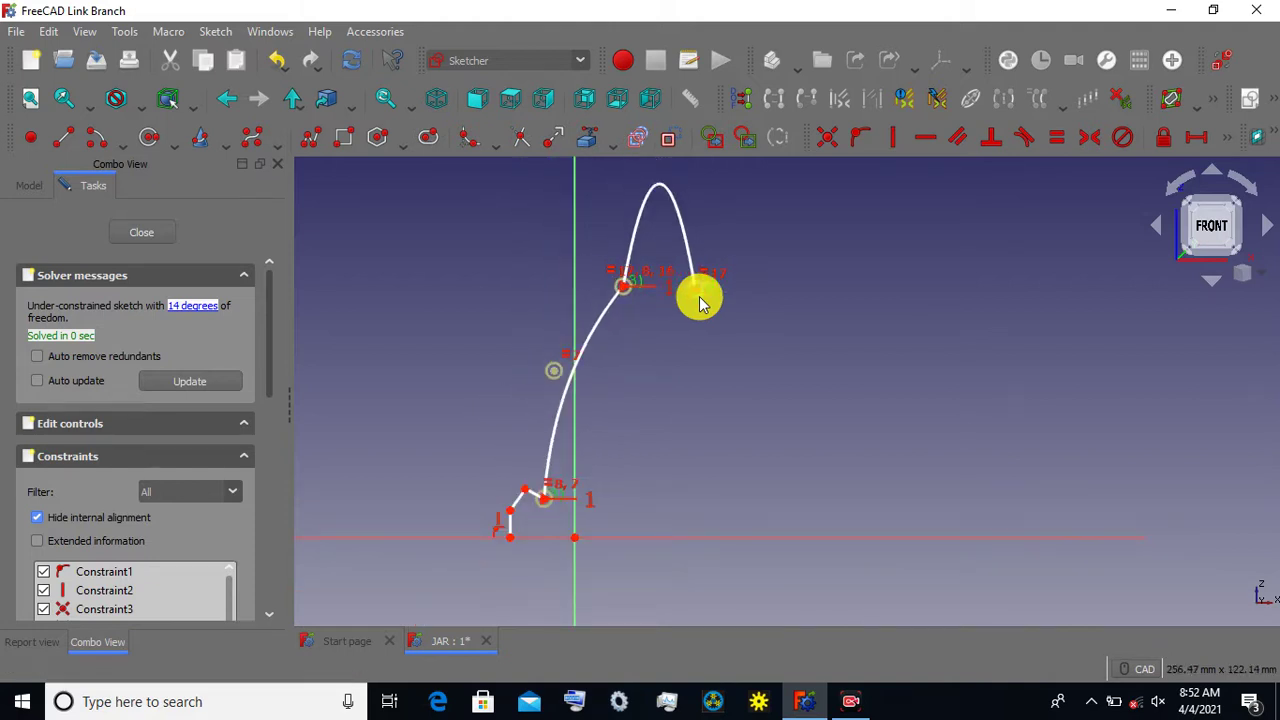
{"action": "scroll", "coordinate": [735, 330], "scroll_direction": "down", "scroll_amount": 1}
{"action": "scroll", "coordinate": [727, 335], "scroll_direction": "down", "scroll_amount": 1}
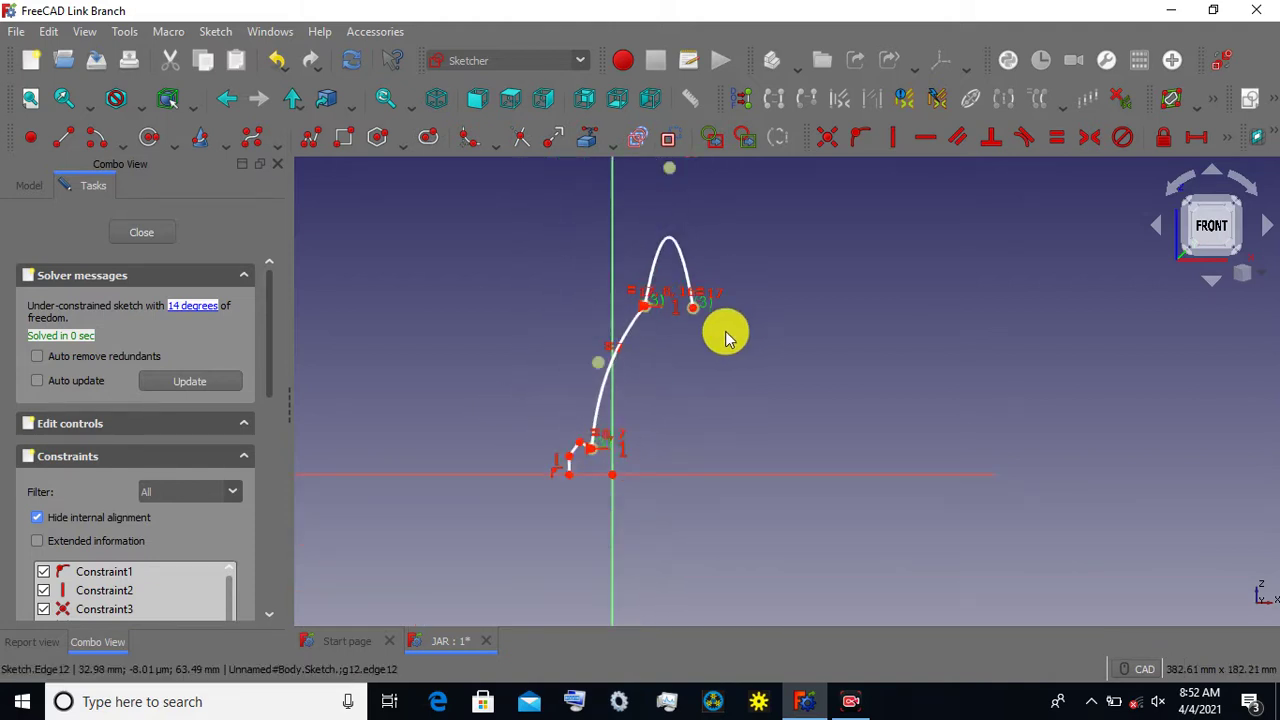
{"action": "middle_click_drag", "start_coordinate": [727, 335], "coordinate": [594, 320]}
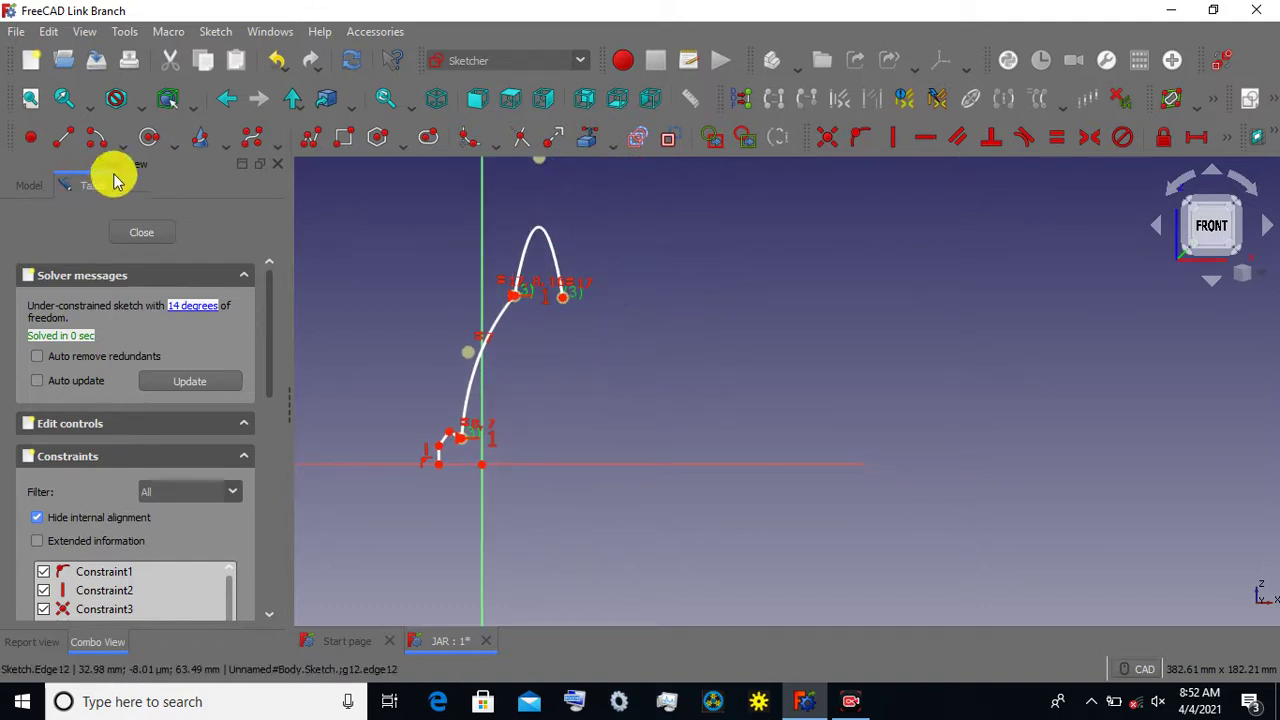
Draw a second three-pole B-spline sloping right and lower its peak.
{"action": "left_click", "coordinate": [243, 136]}
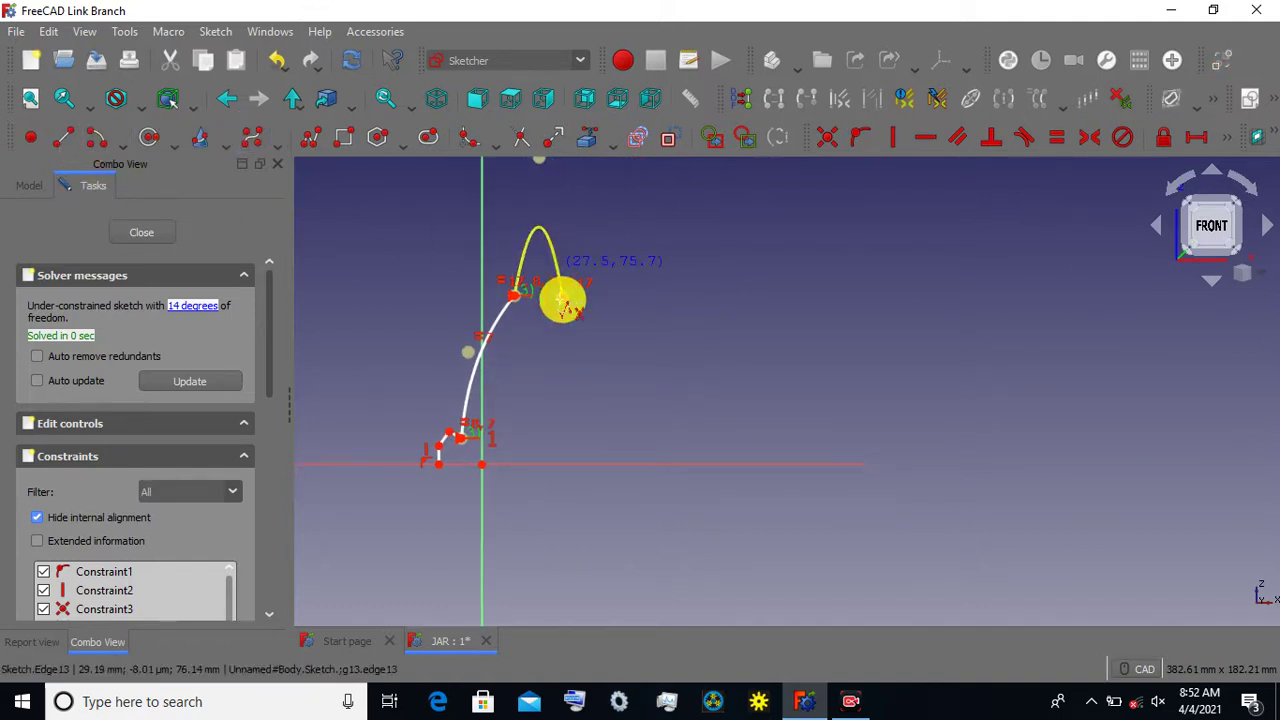
{"action": "left_click", "coordinate": [563, 297]}
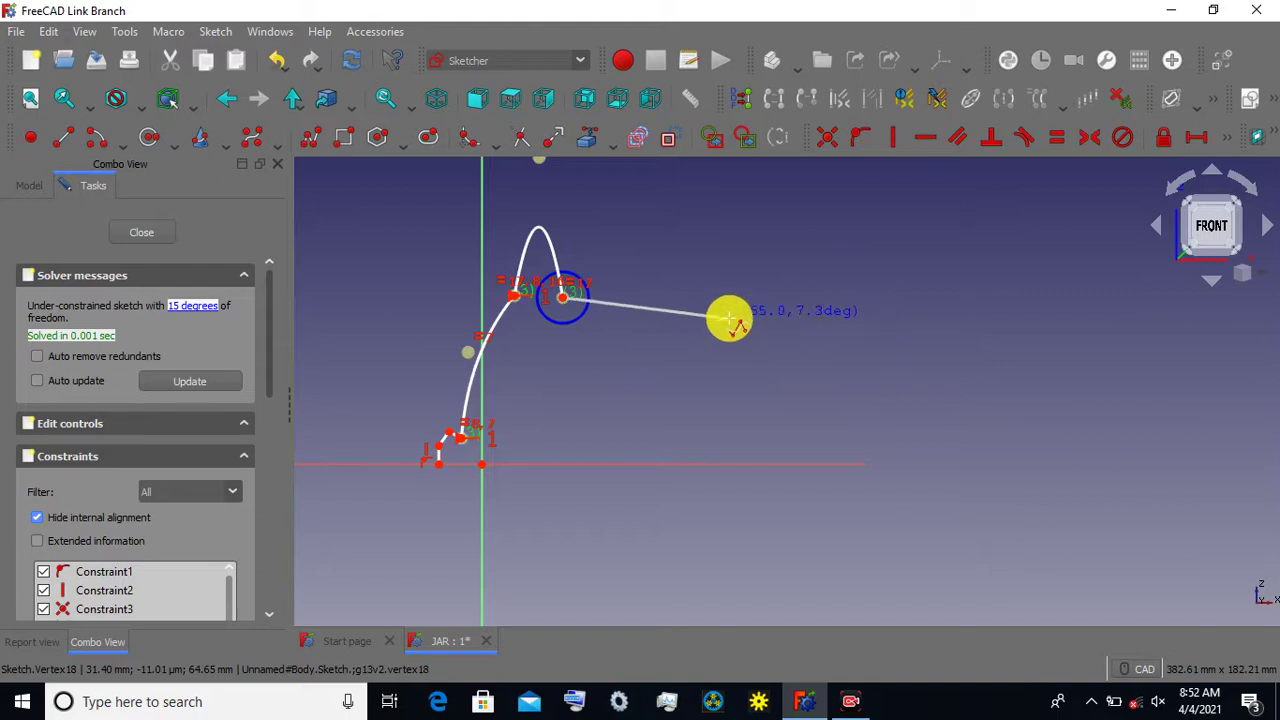
{"action": "left_click", "coordinate": [731, 316]}
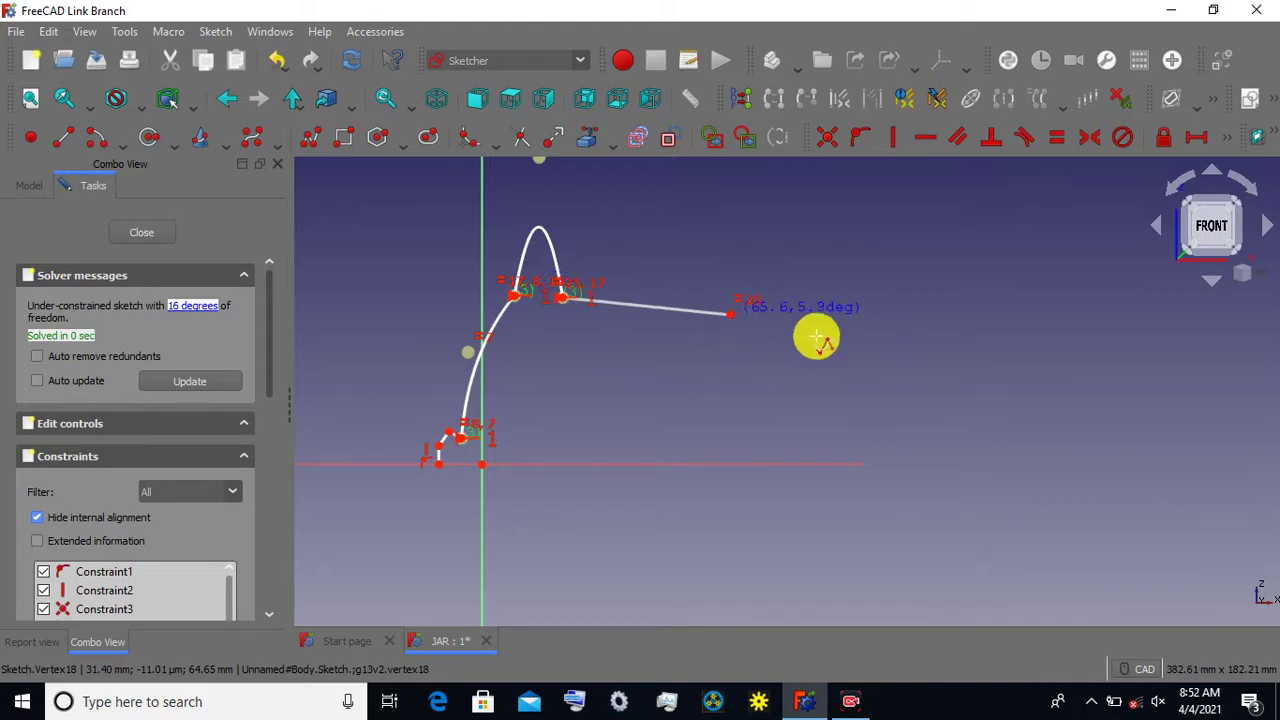
{"action": "left_click", "coordinate": [876, 358]}
{"action": "right_click", "coordinate": [876, 358]}
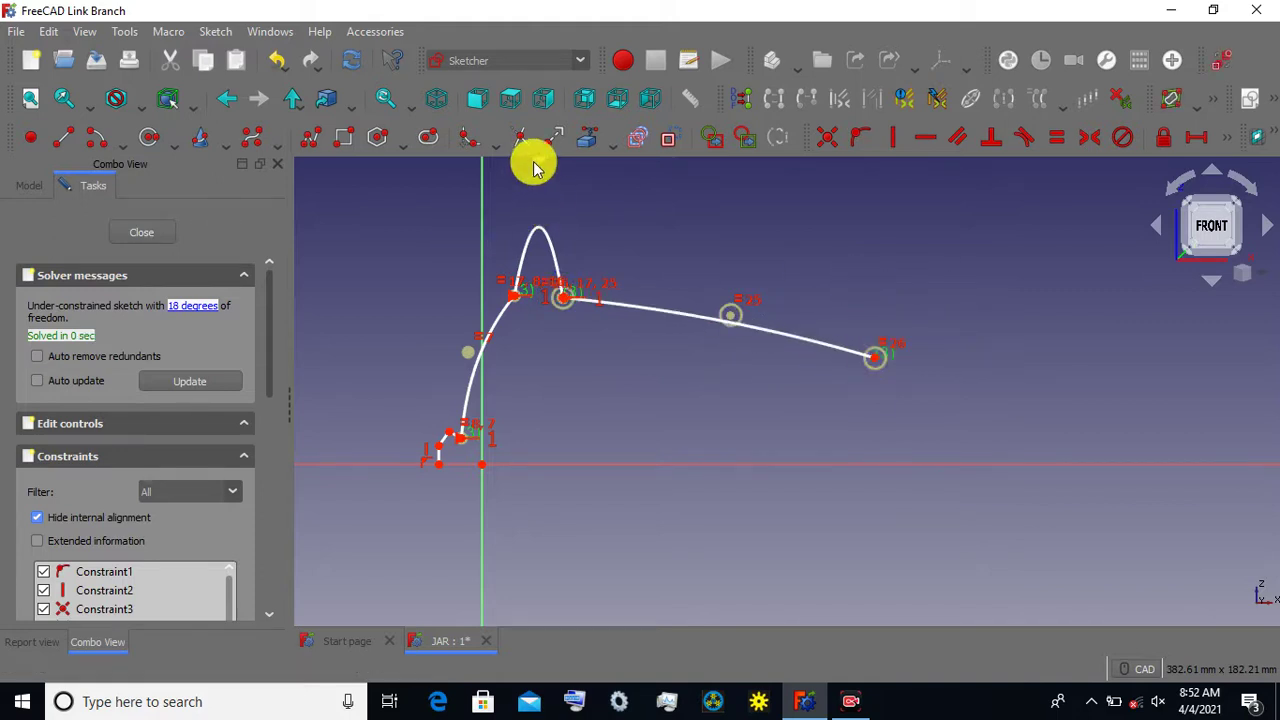
{"action": "middle_click_drag", "start_coordinate": [543, 190], "coordinate": [545, 203]}
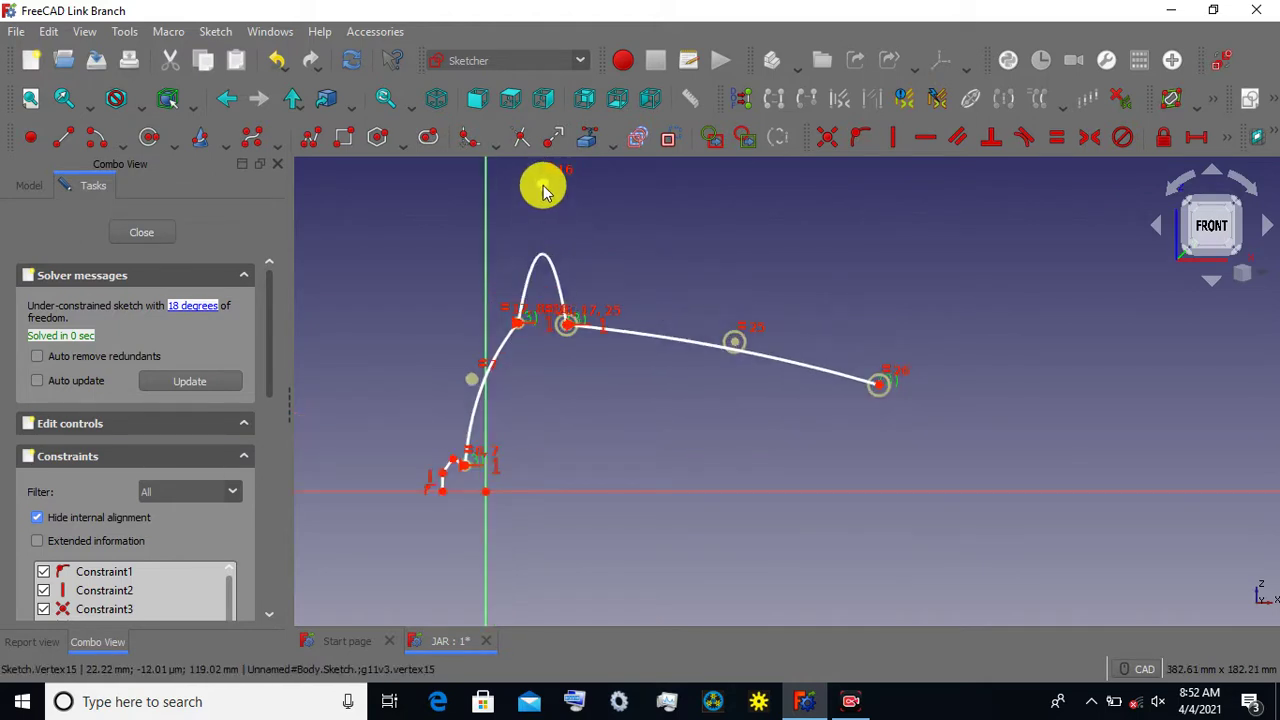
{"action": "left_click_drag", "start_coordinate": [543, 203], "coordinate": [547, 214]}
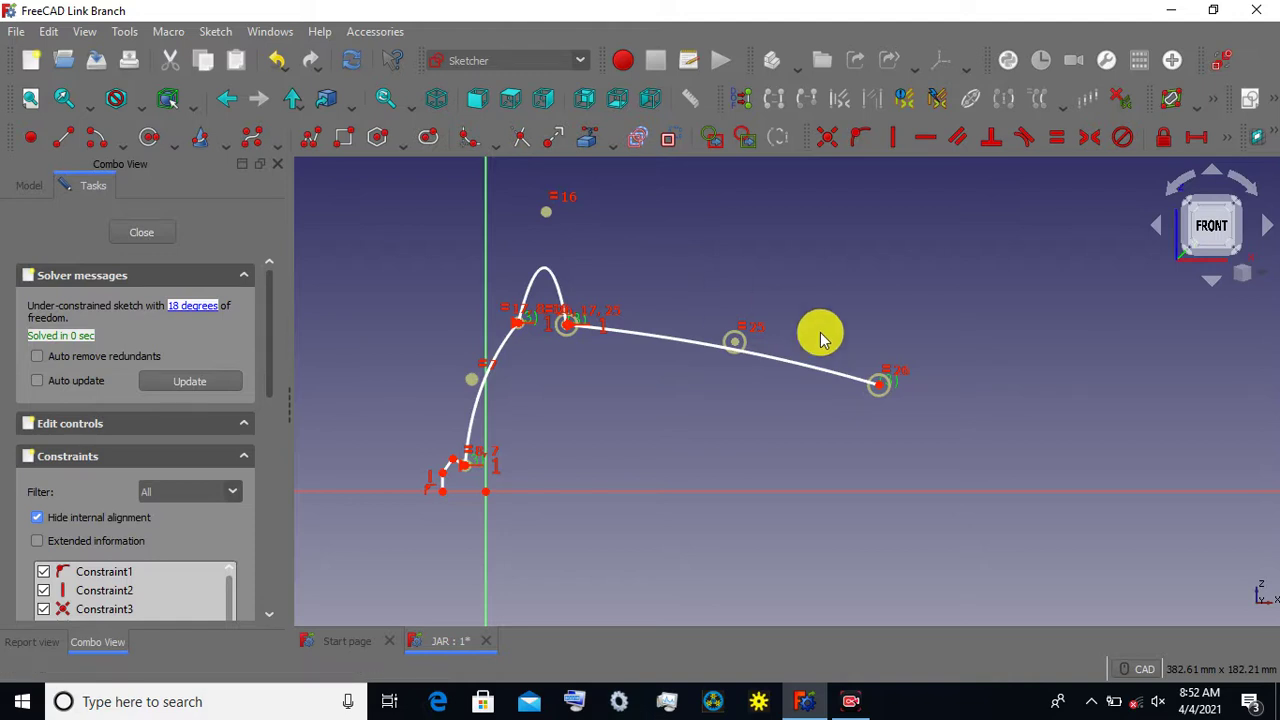
Reshape the sloping curve by moving its right end point and middle control points.
{"action": "left_click", "coordinate": [303, 137]}
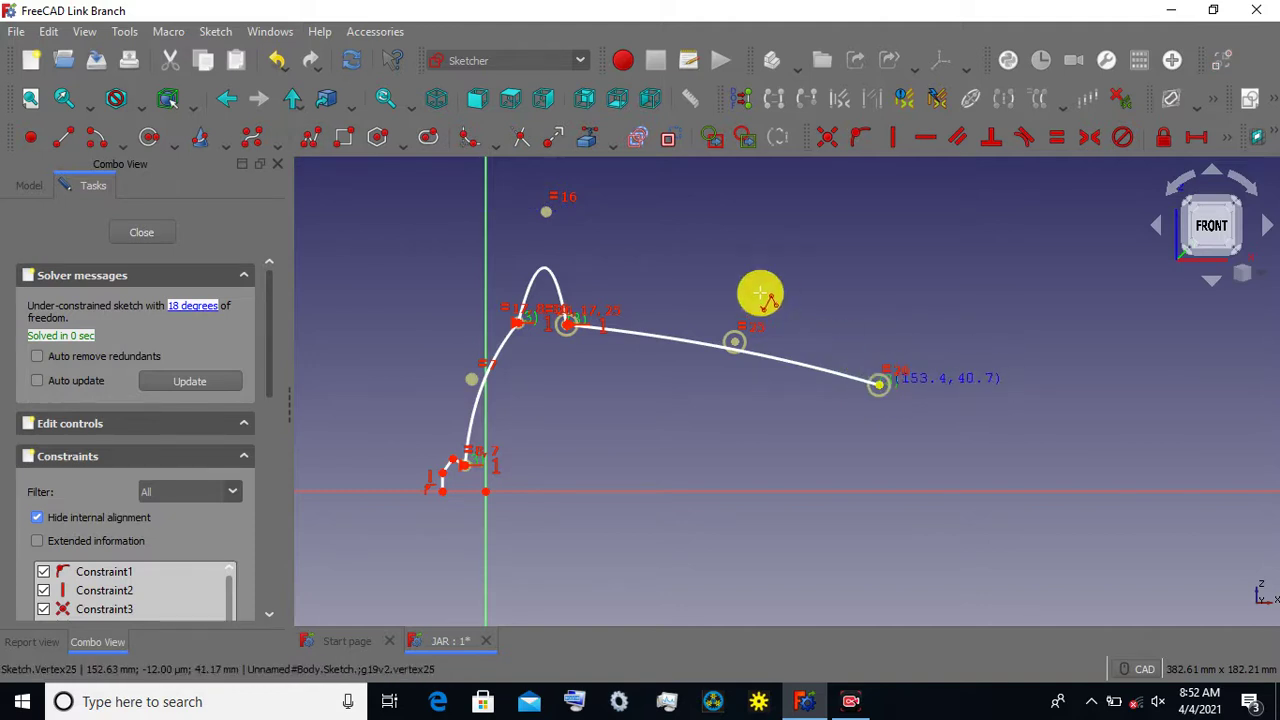
{"action": "left_click_drag", "start_coordinate": [879, 384], "coordinate": [933, 385]}
{"action": "left_click_drag", "start_coordinate": [737, 340], "coordinate": [745, 325]}
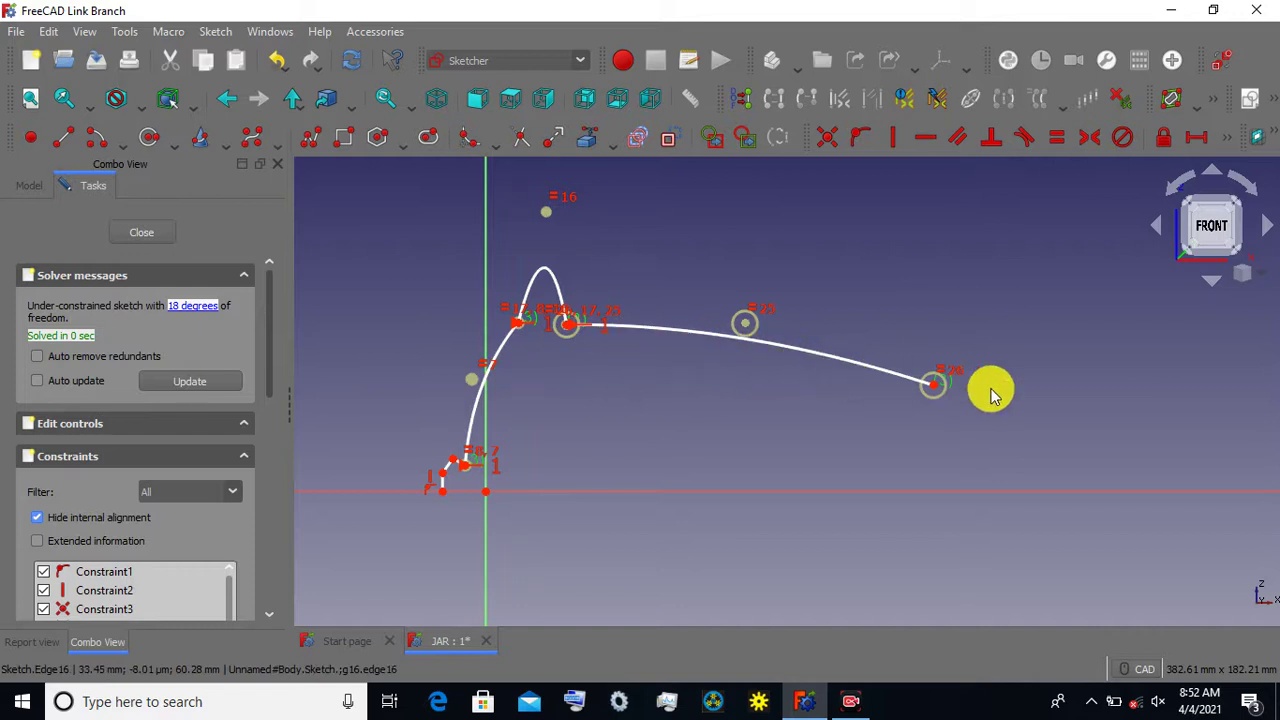
{"action": "left_click", "coordinate": [312, 137]}
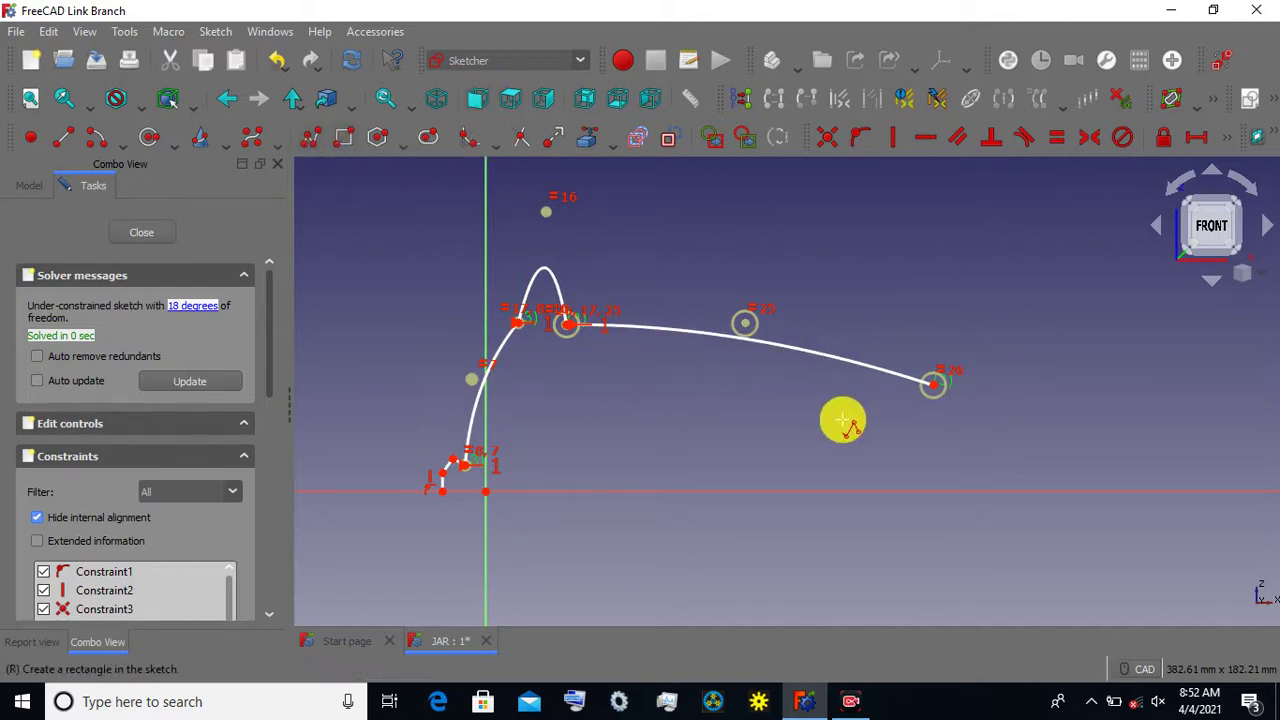
{"action": "scroll", "coordinate": [928, 428], "scroll_direction": "up", "scroll_amount": 1}
{"action": "key", "text": "Escape"}
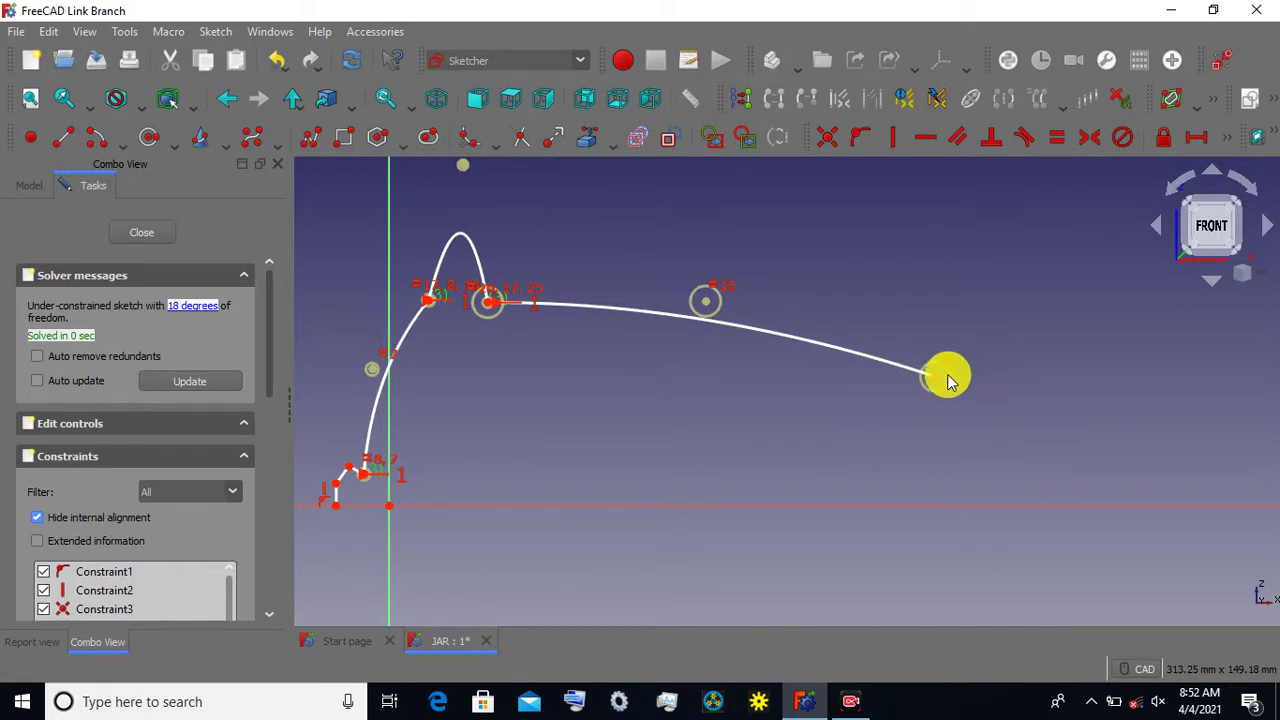
{"action": "left_click_drag", "start_coordinate": [941, 384], "coordinate": [943, 350]}
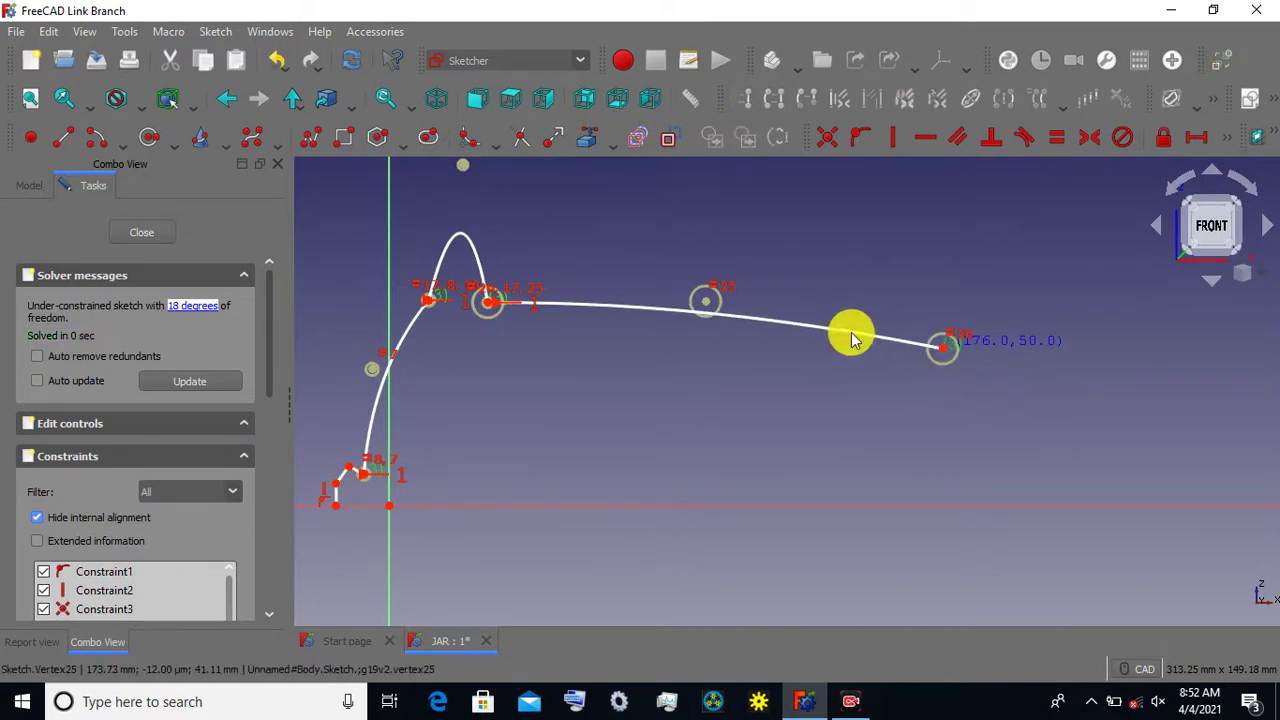
{"action": "left_click_drag", "start_coordinate": [704, 309], "coordinate": [703, 284]}
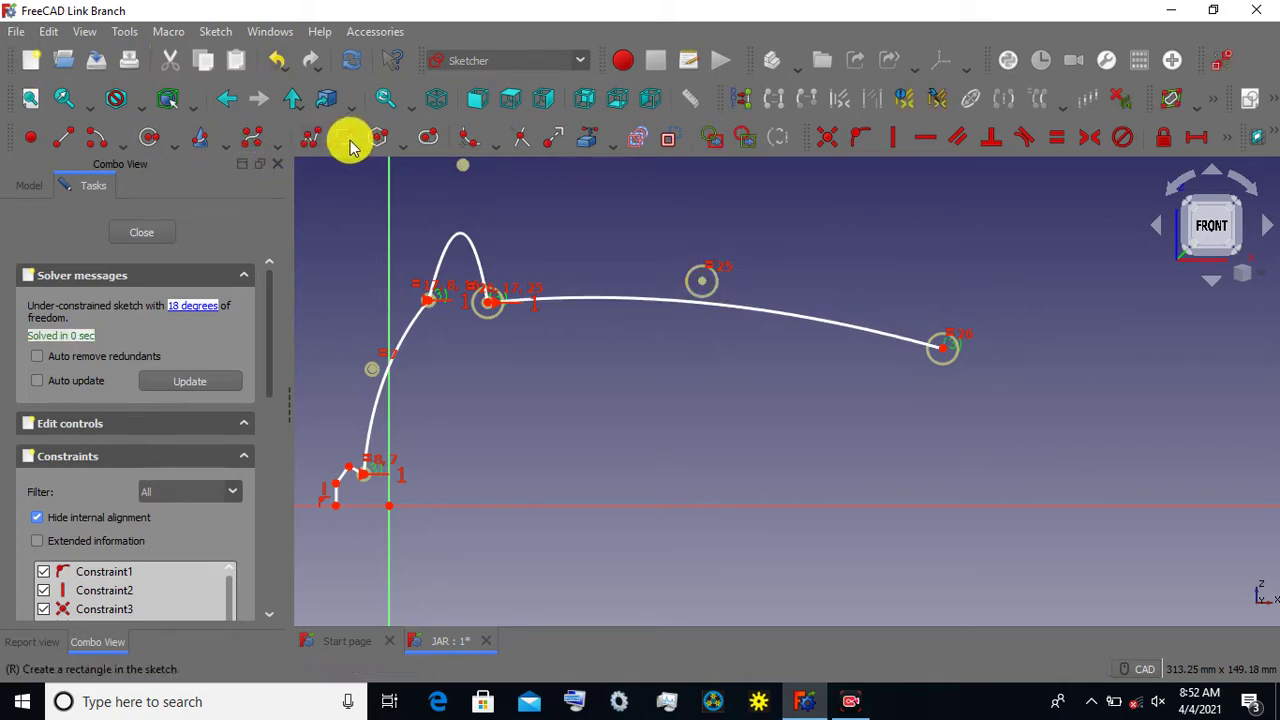
{"action": "left_click_drag", "start_coordinate": [930, 347], "coordinate": [942, 350]}
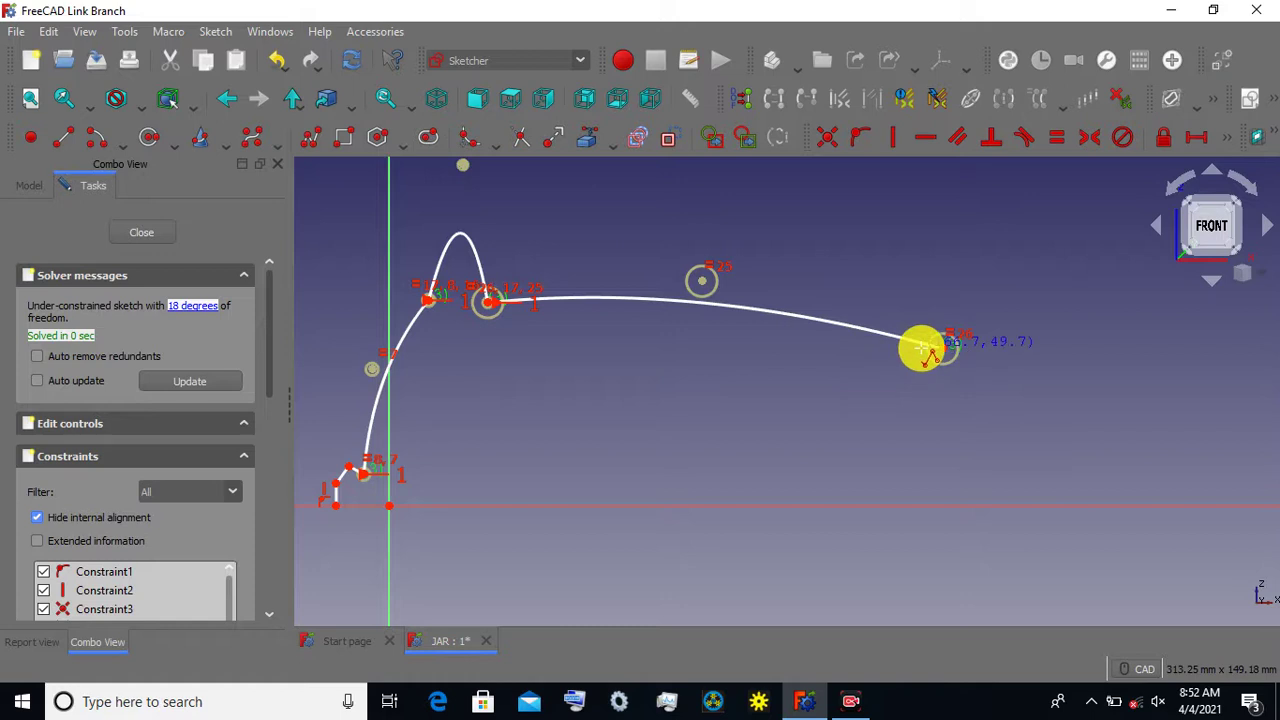
Draw a stepped line chain with a rectangular notch from the curve's end down to the axis.
{"action": "left_click", "coordinate": [942, 348]}
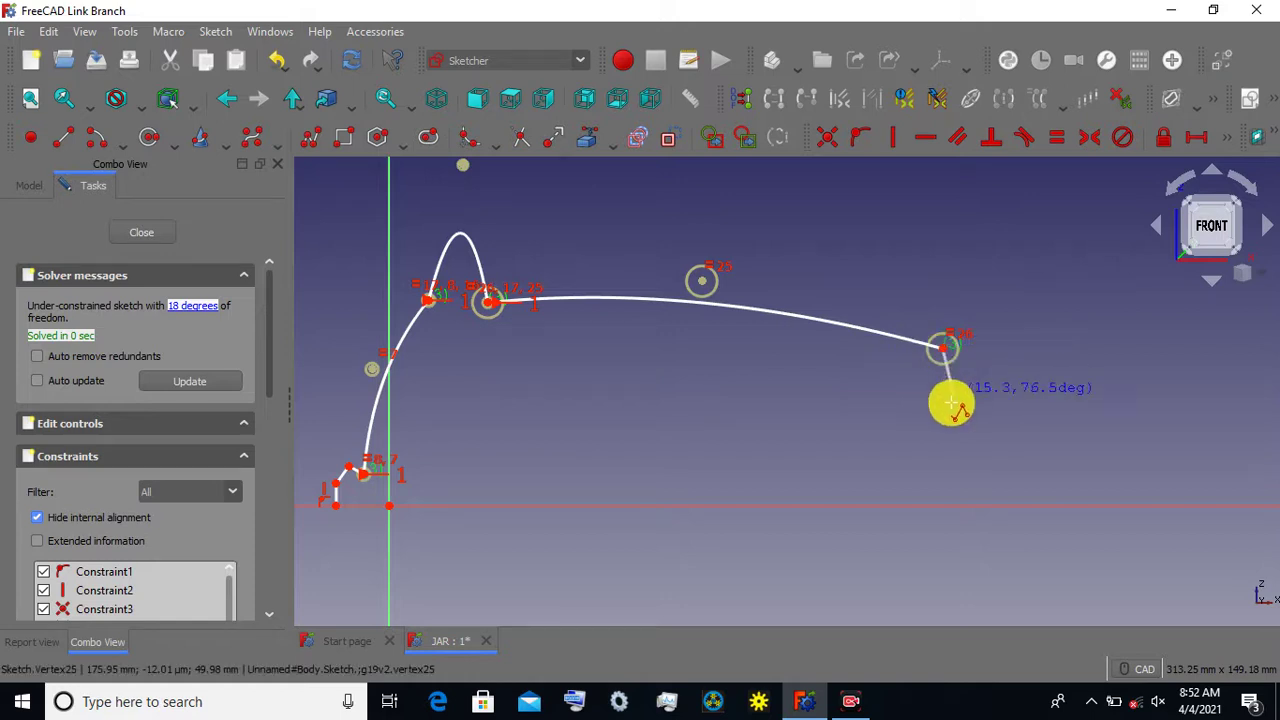
{"action": "left_click", "coordinate": [944, 394]}
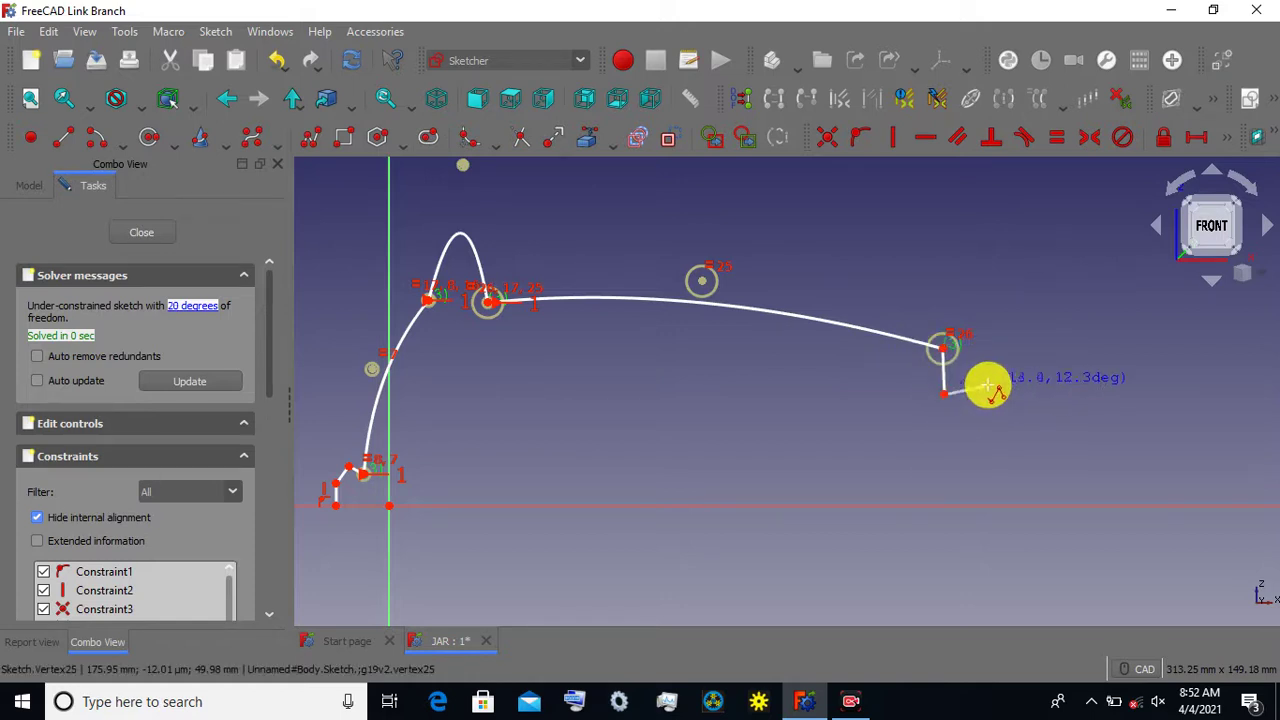
{"action": "left_click", "coordinate": [1026, 396]}
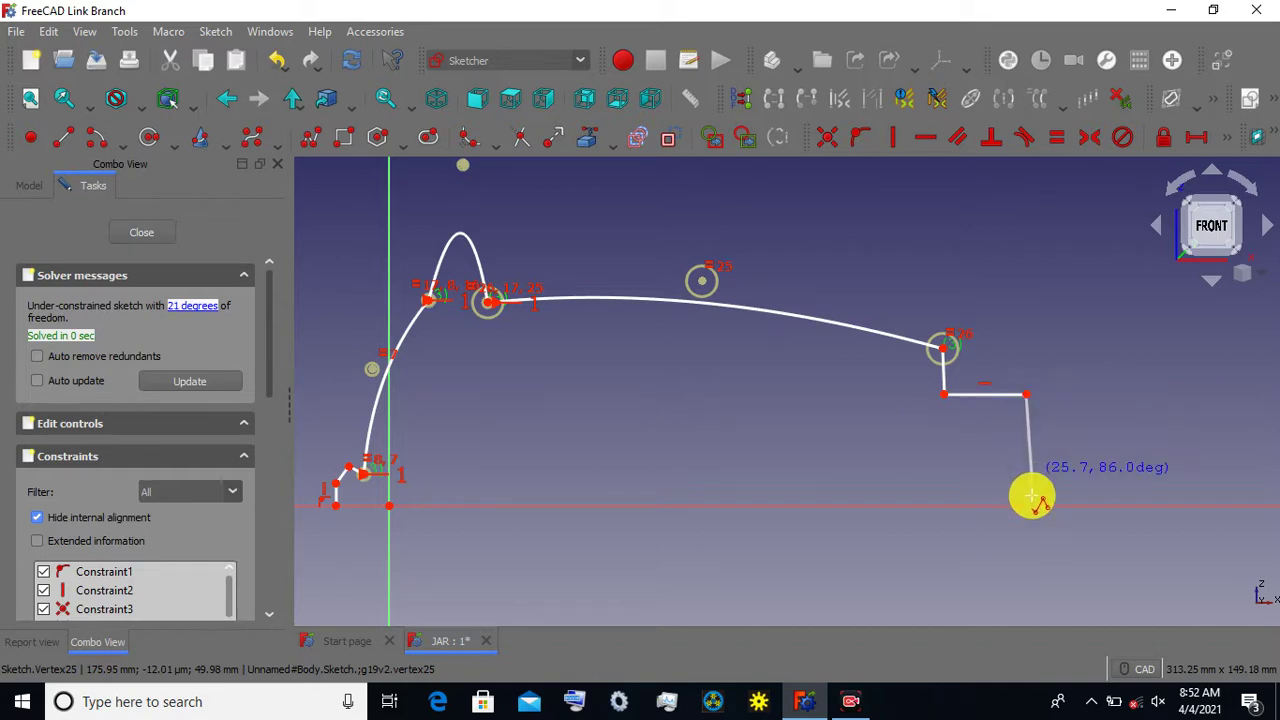
{"action": "left_click", "coordinate": [1026, 427]}
{"action": "left_click", "coordinate": [946, 427]}
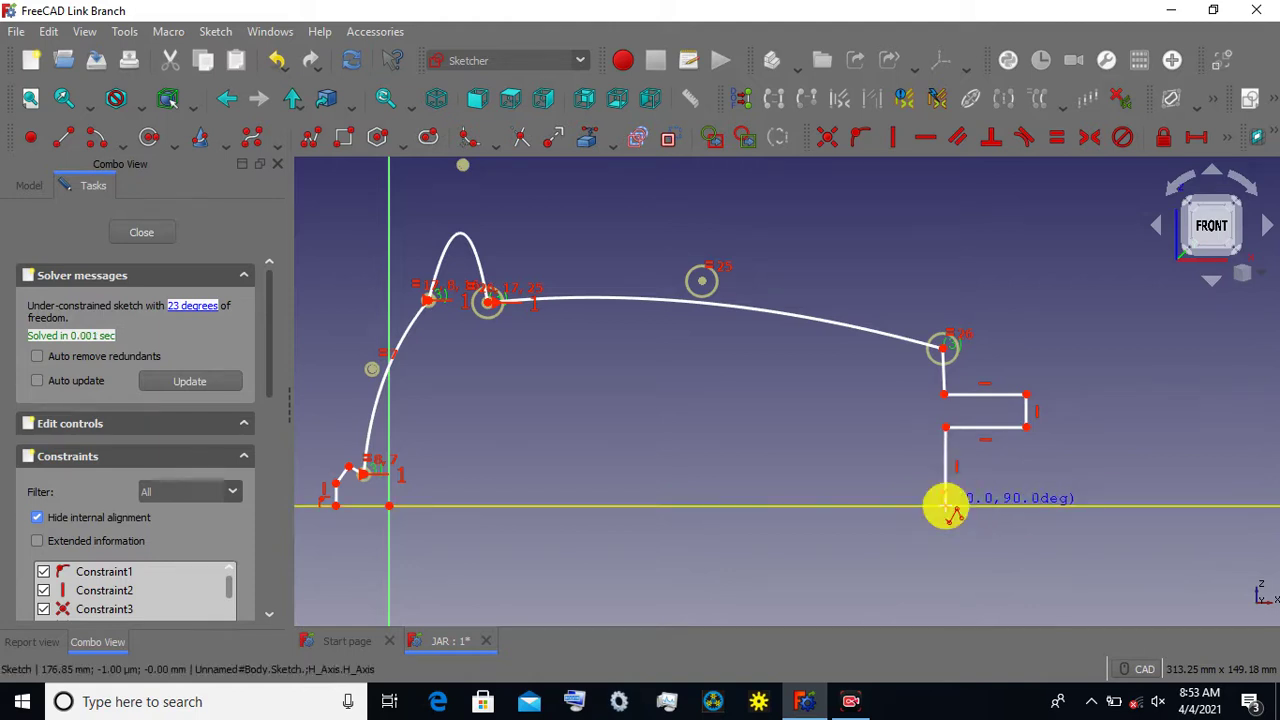
{"action": "left_click", "coordinate": [946, 506]}
{"action": "scroll", "coordinate": [1010, 335], "scroll_direction": "up", "scroll_amount": 1}
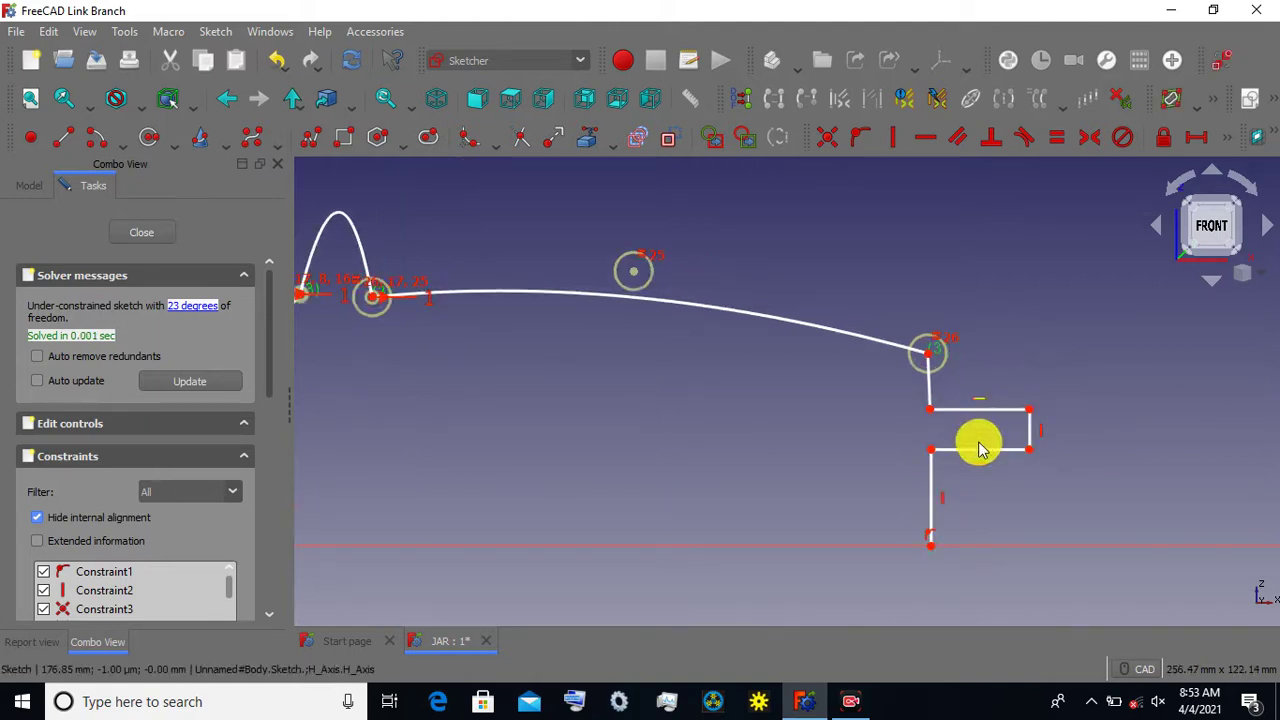
Raise the notch's lower edge and make the short segment under the curve vertical.
{"action": "left_click_drag", "start_coordinate": [979, 456], "coordinate": [973, 399]}
{"action": "left_click", "coordinate": [931, 387]}
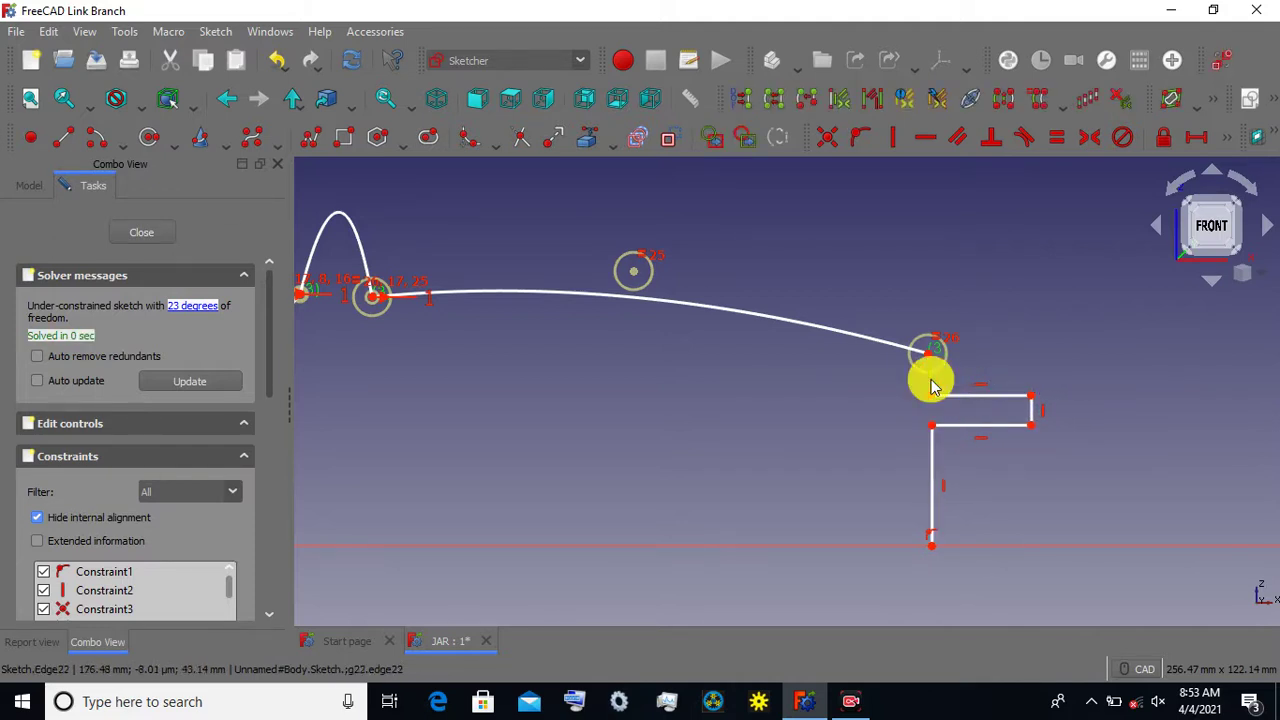
{"action": "left_click", "coordinate": [897, 143]}
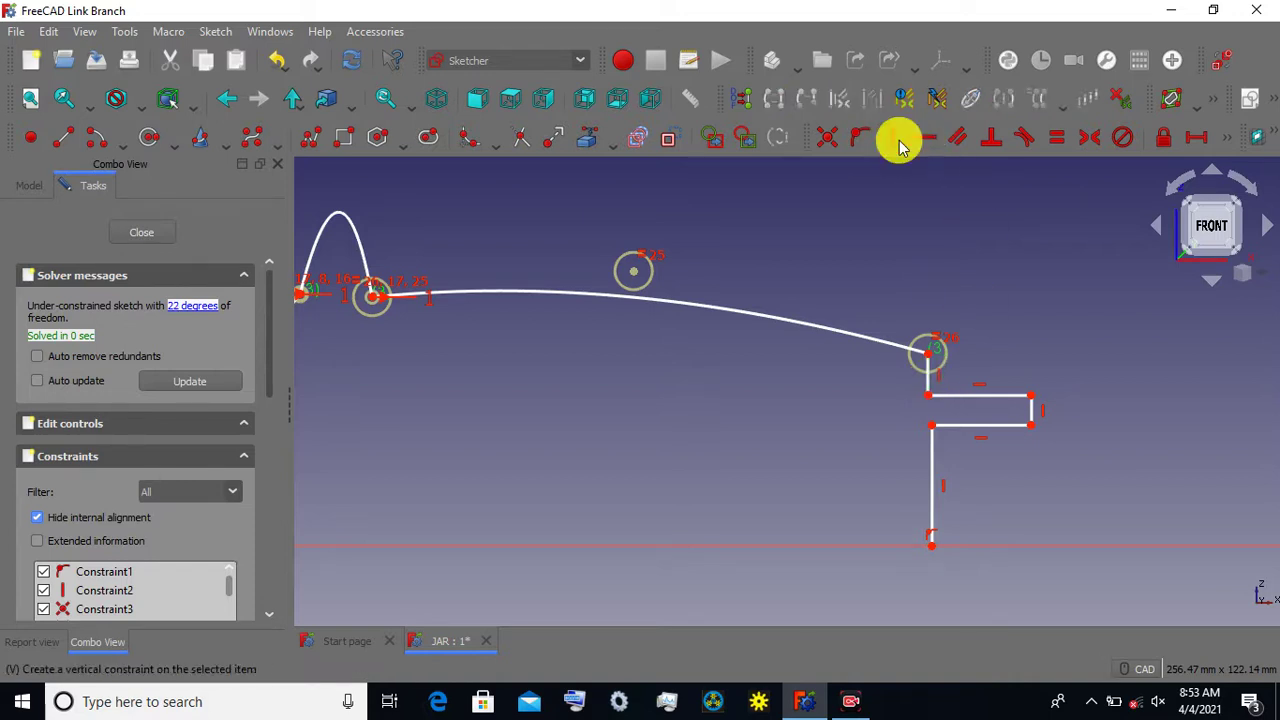
Dismiss the double-constraint warnings on the long vertical line and shift it slightly left.
{"action": "left_click", "coordinate": [935, 466]}
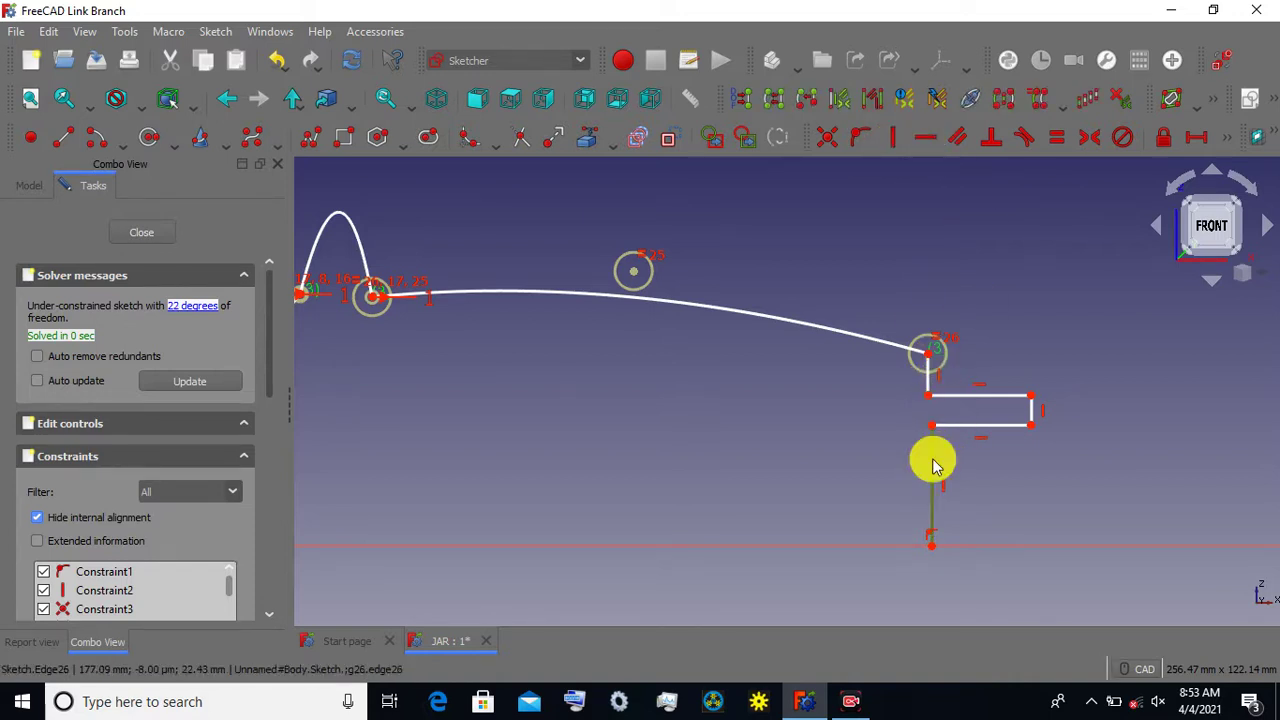
{"action": "left_click", "coordinate": [893, 140]}
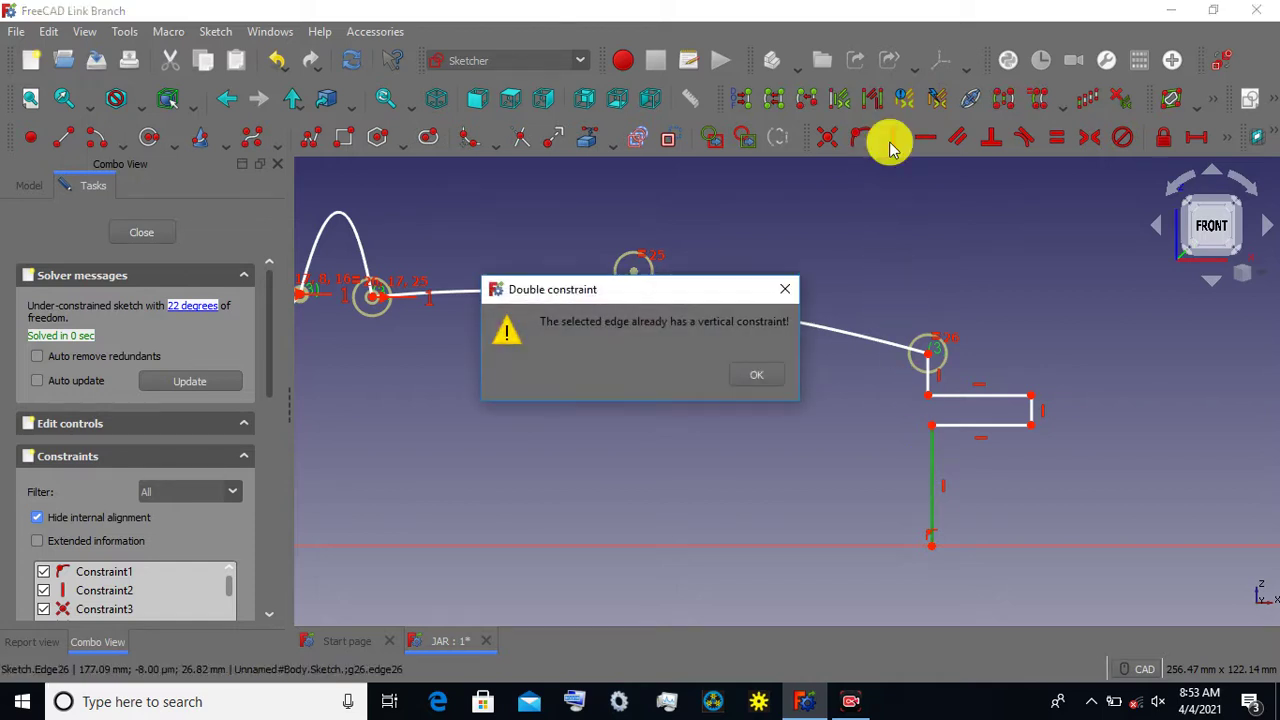
{"action": "left_click", "coordinate": [787, 300]}
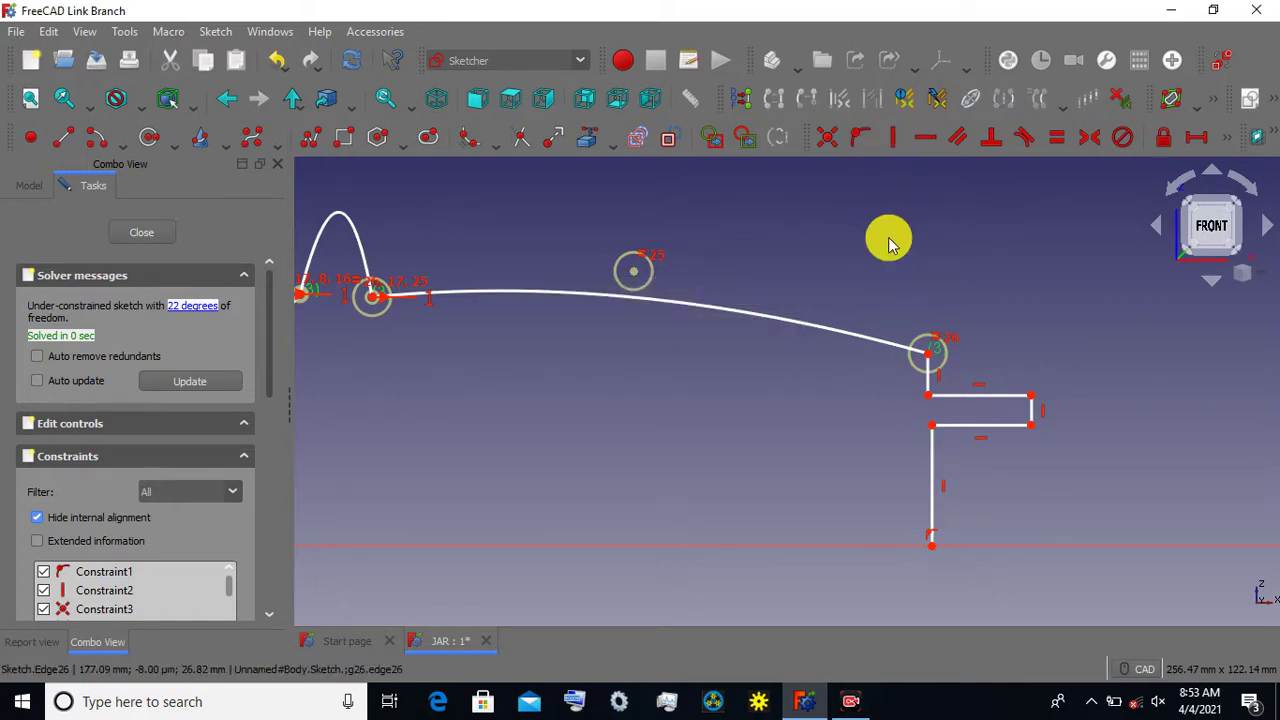
{"action": "left_click", "coordinate": [930, 480]}
{"action": "left_click", "coordinate": [893, 138]}
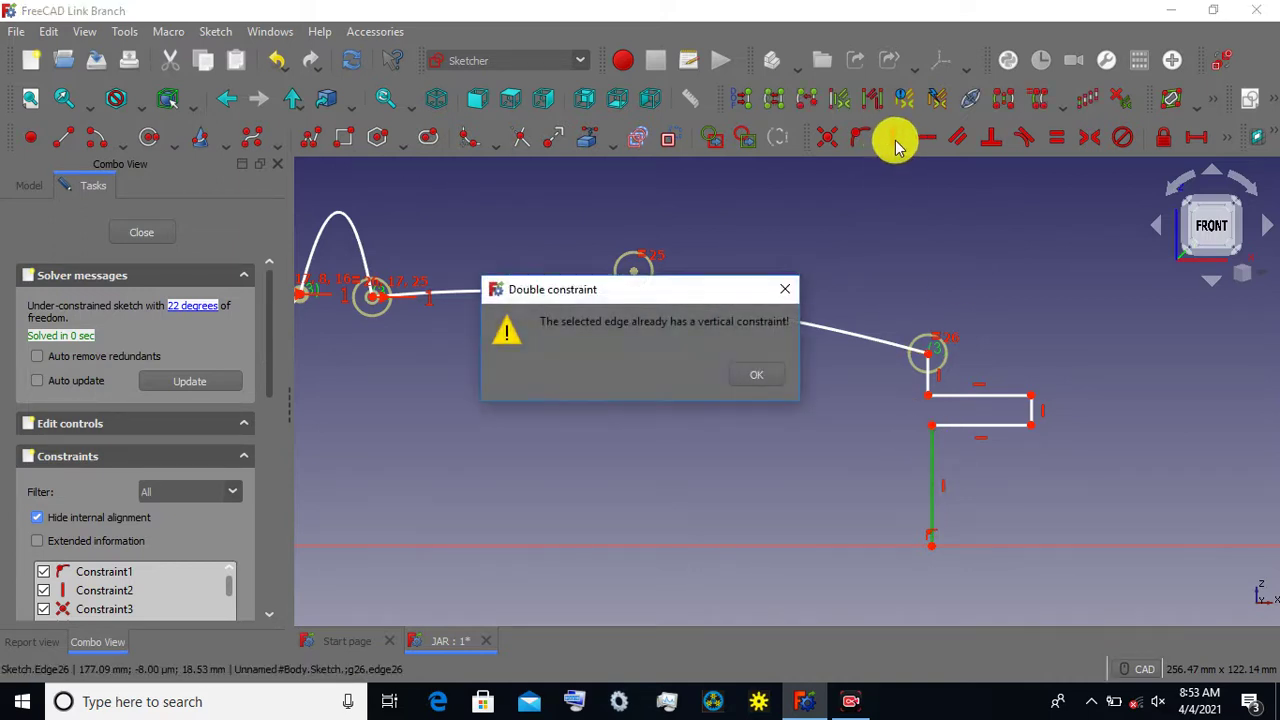
{"action": "left_click", "coordinate": [775, 372]}
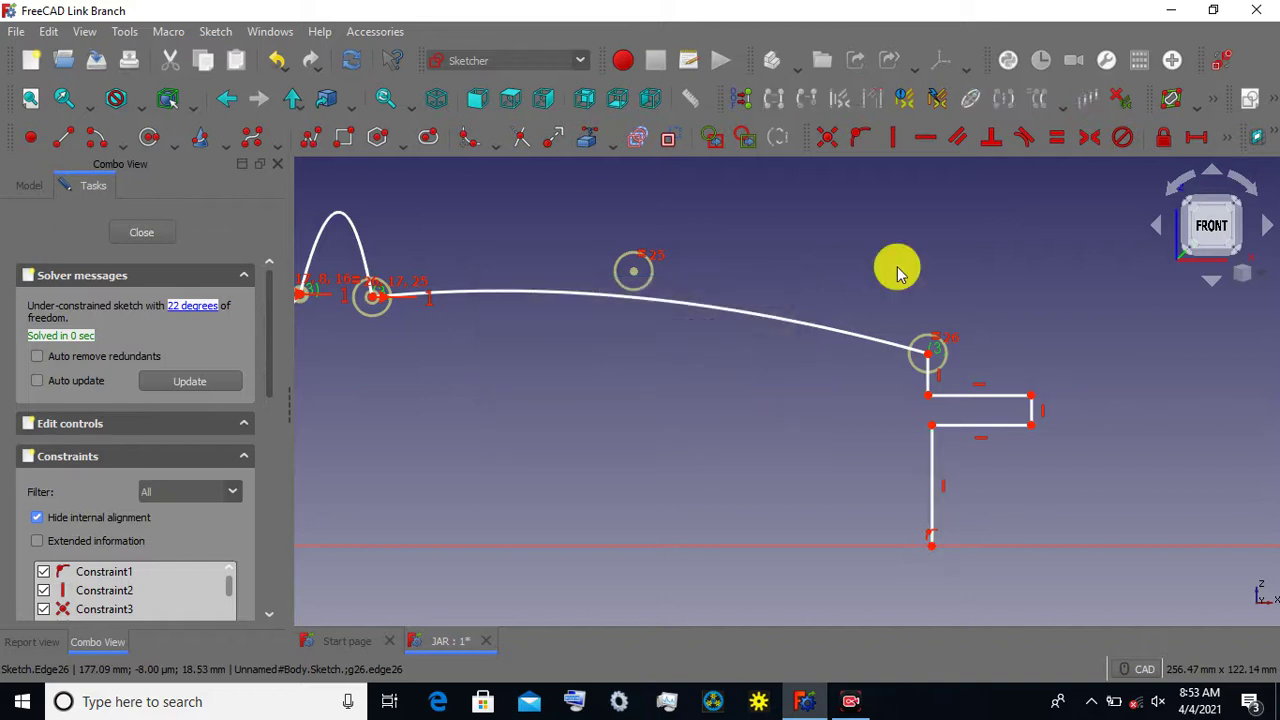
{"action": "left_click_drag", "start_coordinate": [933, 458], "coordinate": [931, 424]}
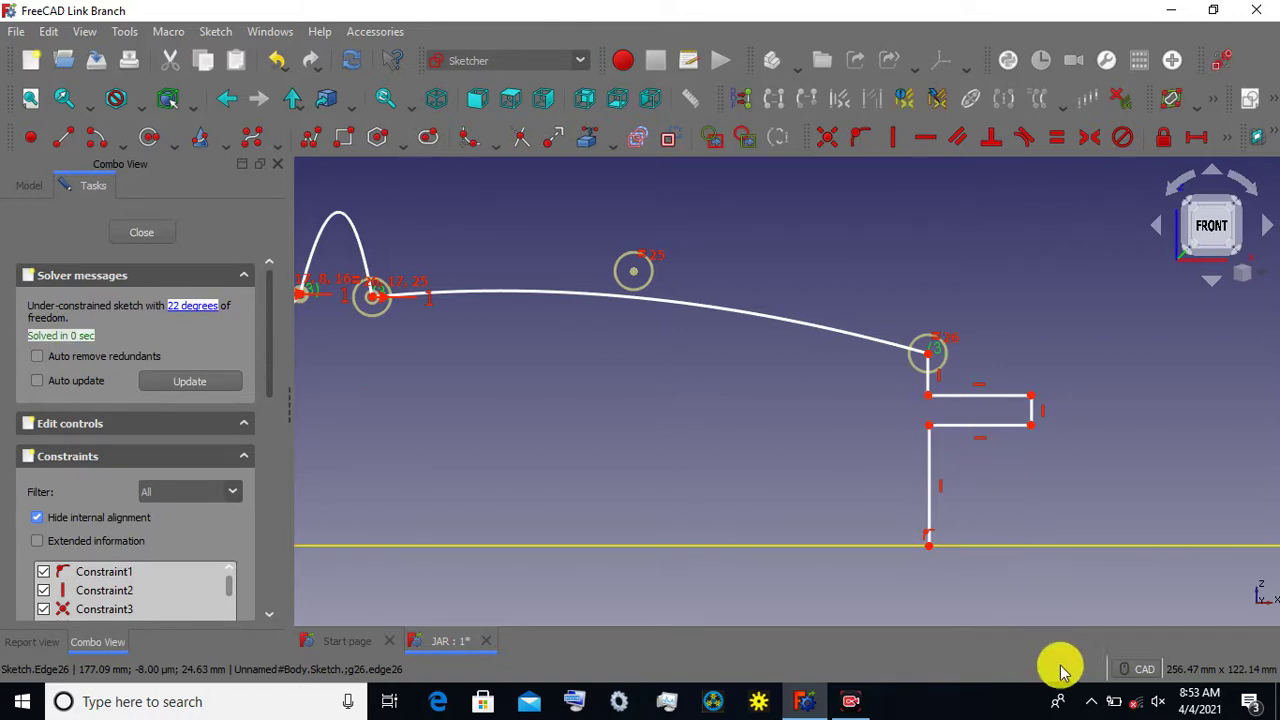
{"action": "scroll", "coordinate": [851, 463], "scroll_direction": "down", "scroll_amount": 1}
Reposition the spline's top control point and raise the curve's right end.
{"action": "scroll", "coordinate": [749, 386], "scroll_direction": "down", "scroll_amount": 1}
{"action": "scroll", "coordinate": [749, 386], "scroll_direction": "down", "scroll_amount": 1}
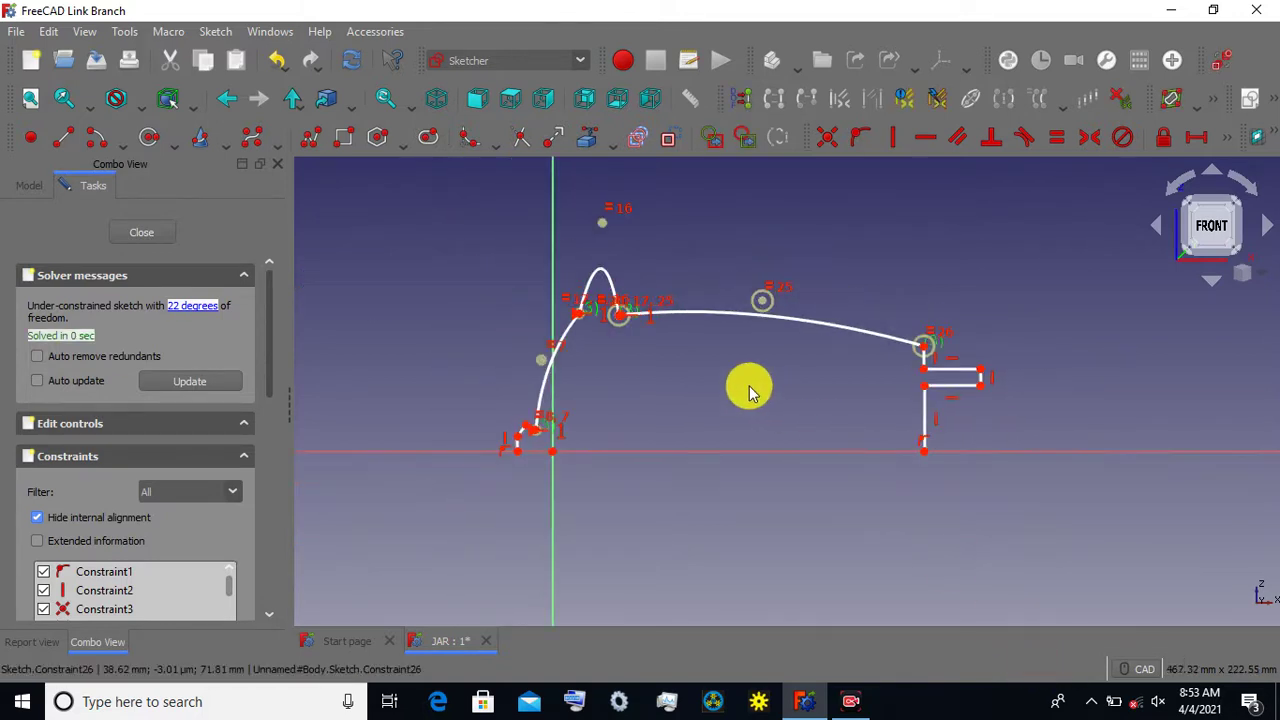
{"action": "left_click_drag", "start_coordinate": [608, 263], "coordinate": [610, 272]}
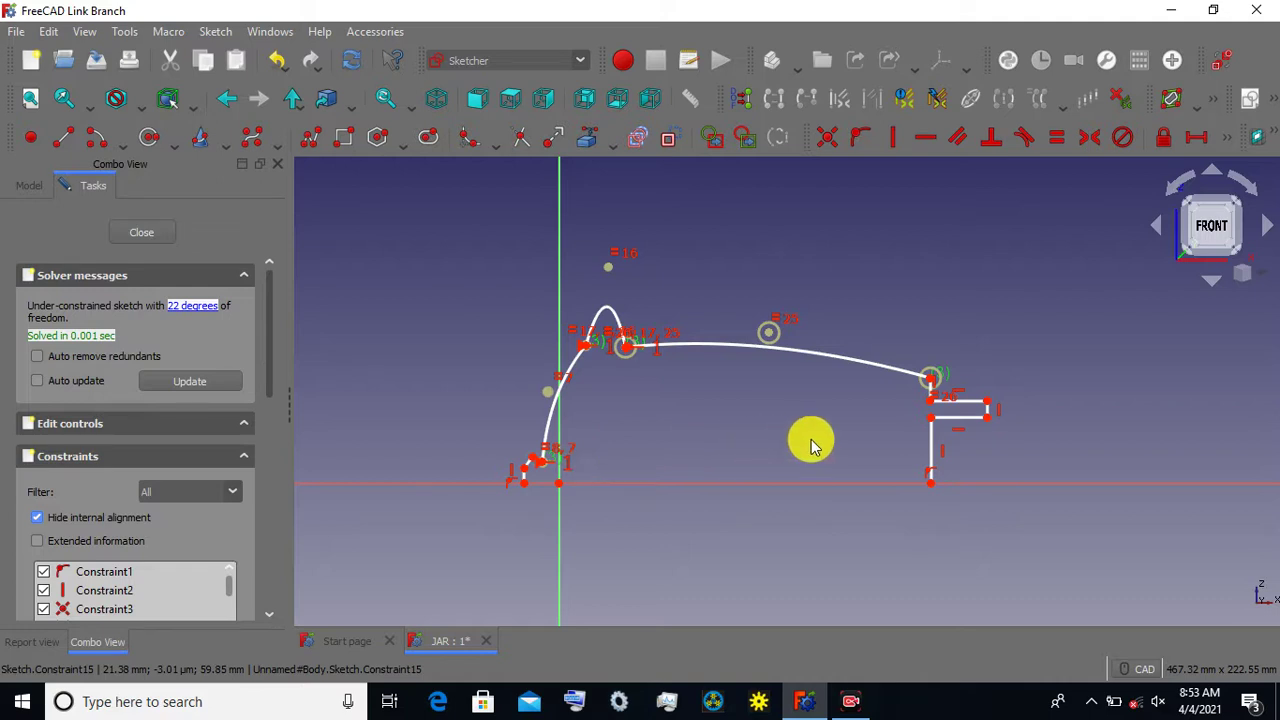
{"action": "scroll", "coordinate": [866, 449], "scroll_direction": "up", "scroll_amount": 3}
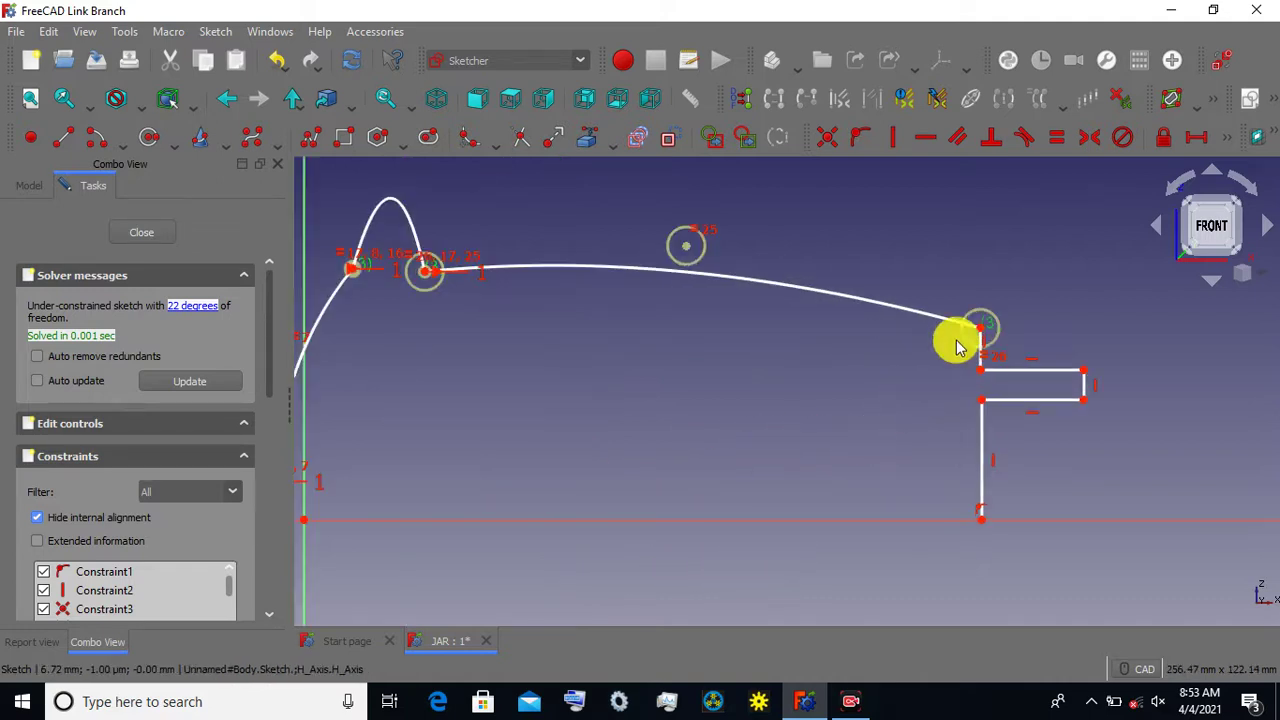
{"action": "left_click_drag", "start_coordinate": [983, 330], "coordinate": [982, 325]}
Add a vertical distance dimension to the long lower vertical line.
{"action": "middle_click_drag", "start_coordinate": [1137, 443], "coordinate": [808, 410]}
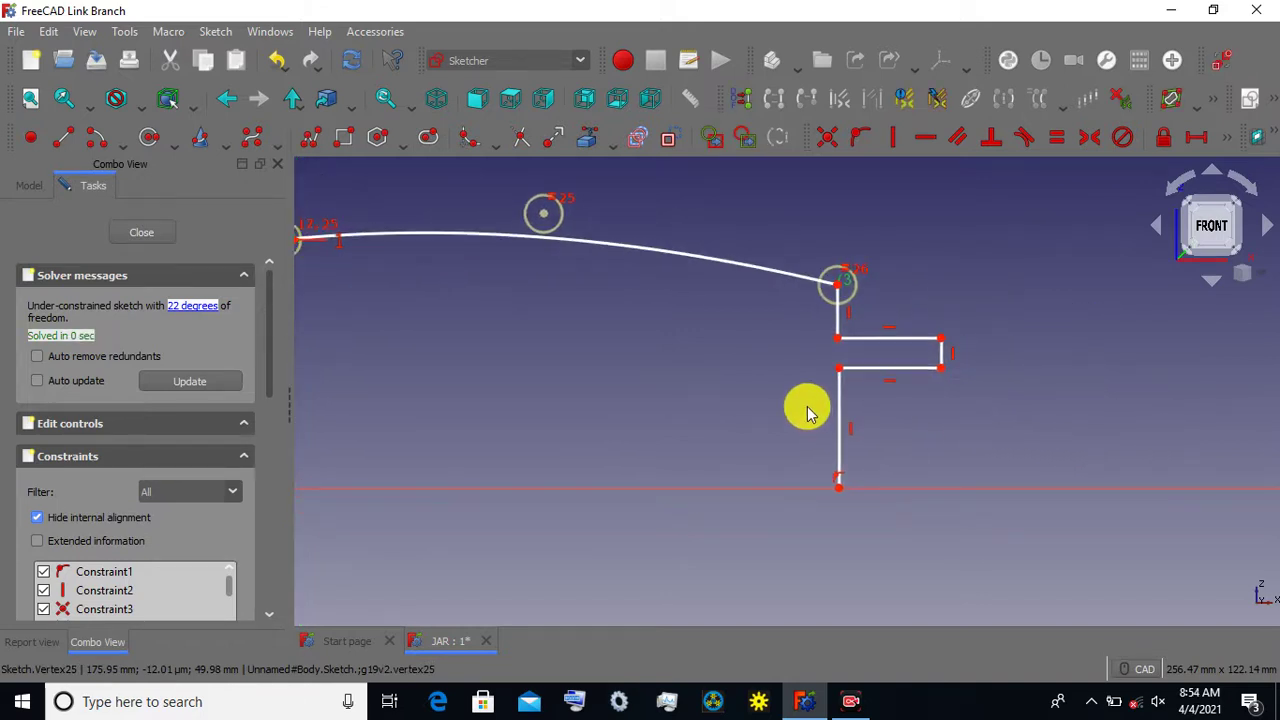
{"action": "left_click", "coordinate": [838, 405]}
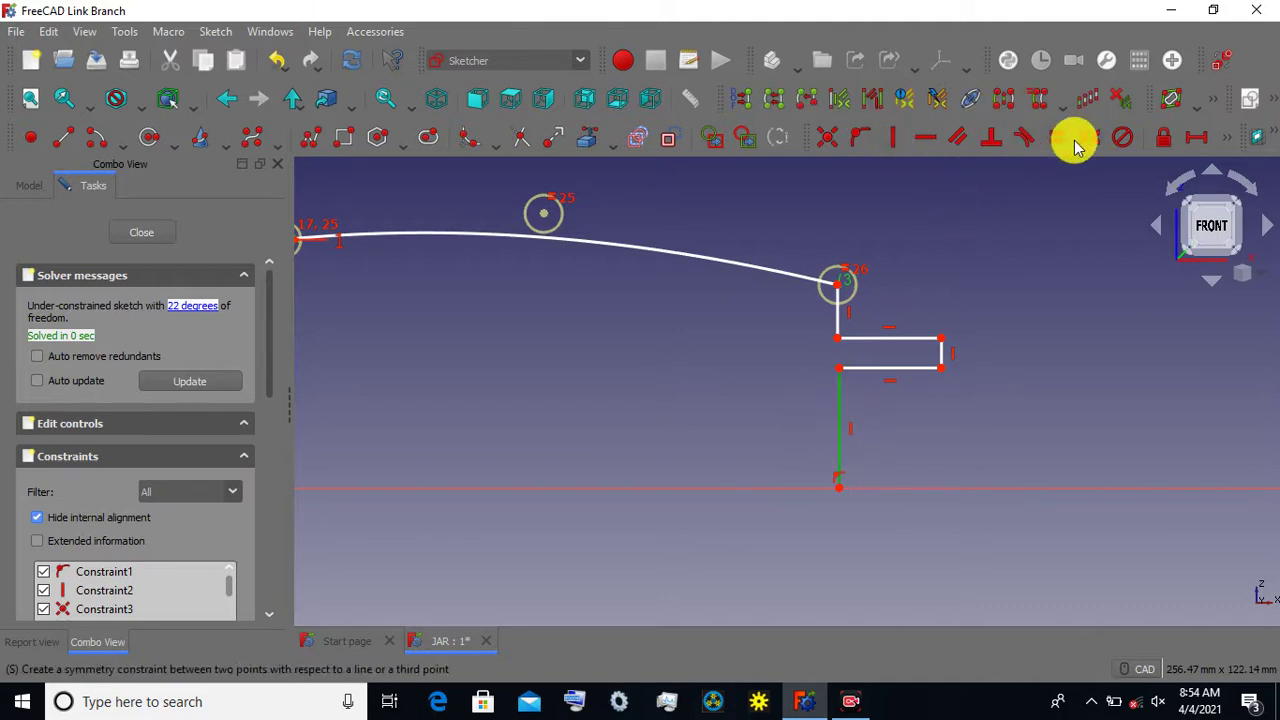
{"action": "left_click", "coordinate": [1226, 140]}
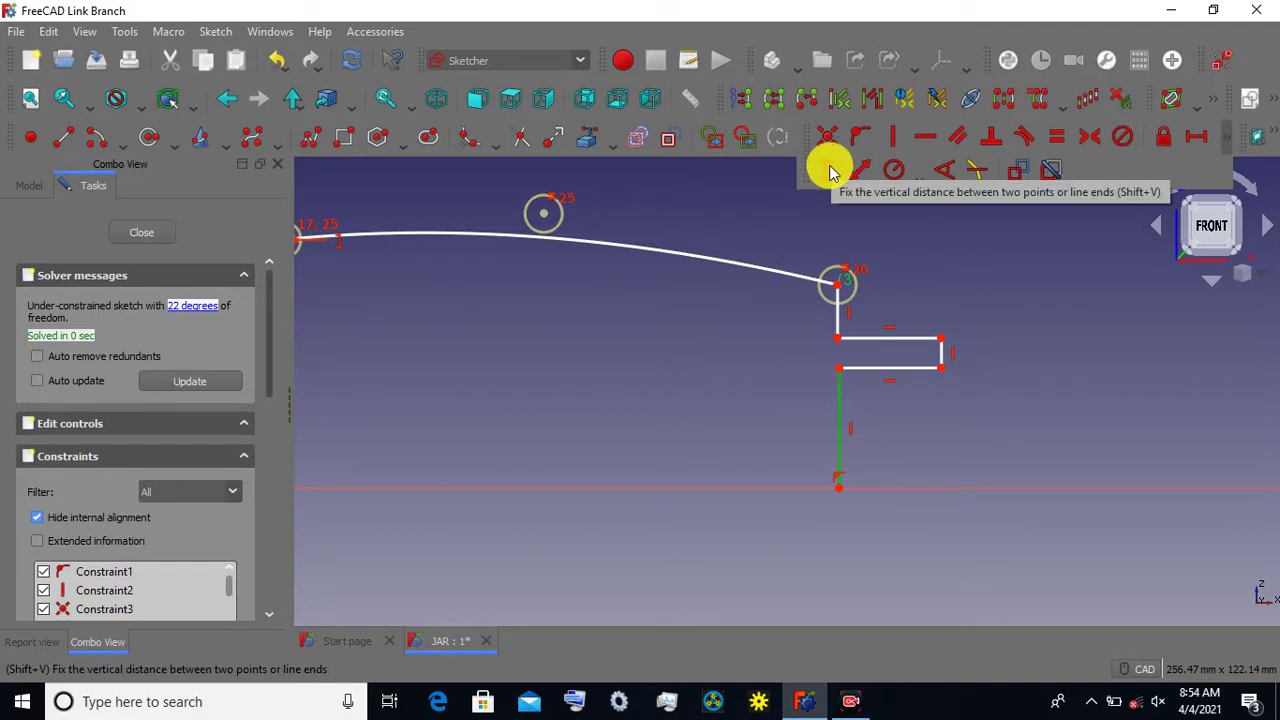
{"action": "left_click", "coordinate": [829, 172]}
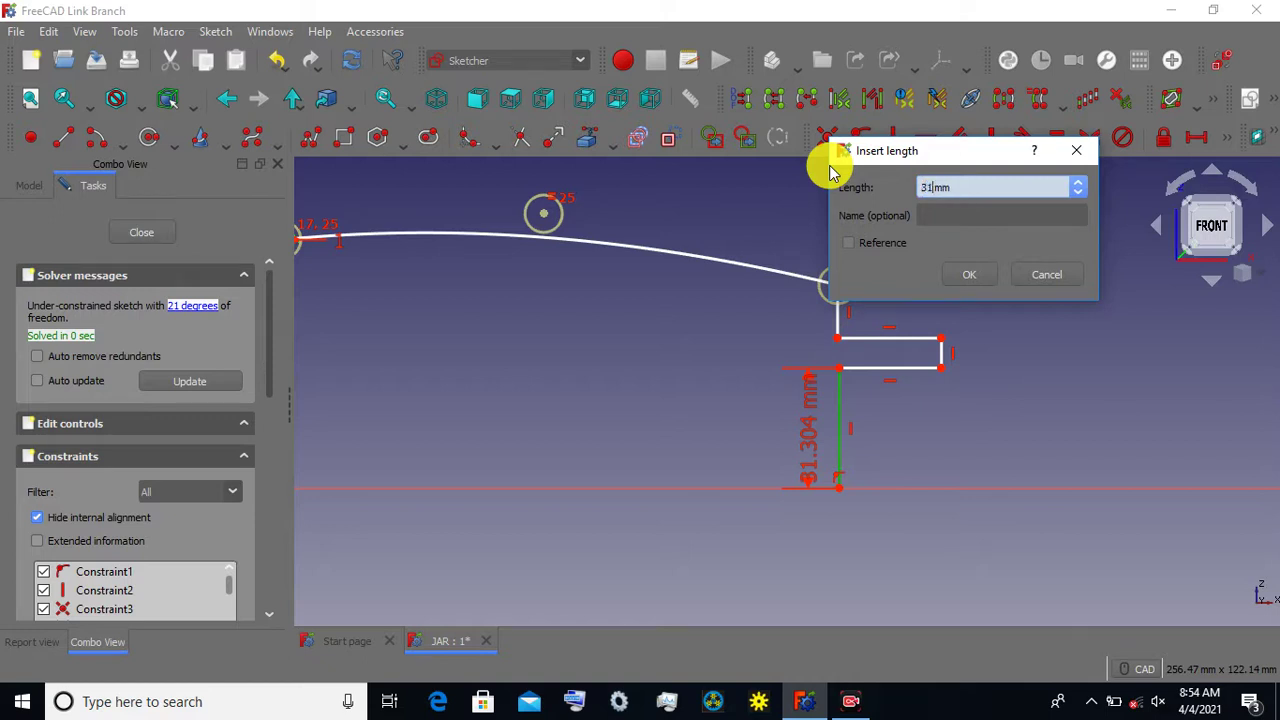
Confirm the 31 mm wall length and give the notch's right edge an 8 mm height.
{"action": "left_click", "coordinate": [967, 265]}
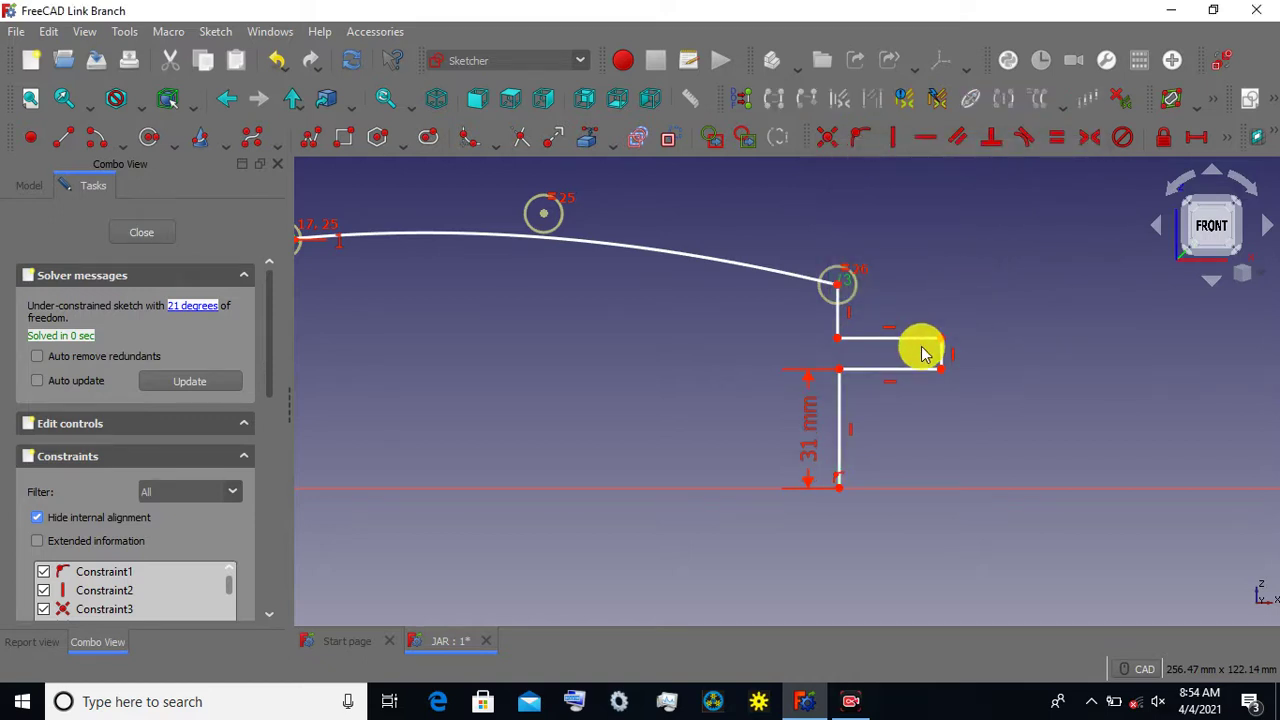
{"action": "scroll", "coordinate": [922, 355], "scroll_direction": "up", "scroll_amount": 2}
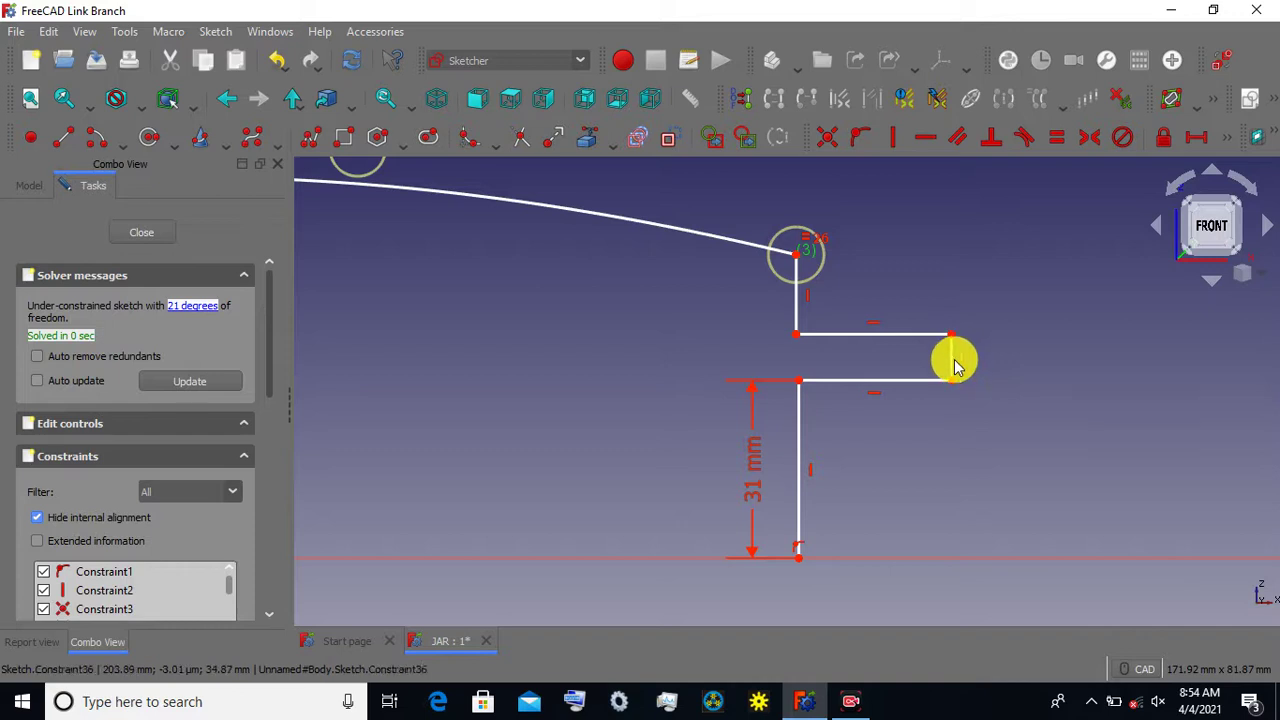
{"action": "left_click", "coordinate": [952, 358]}
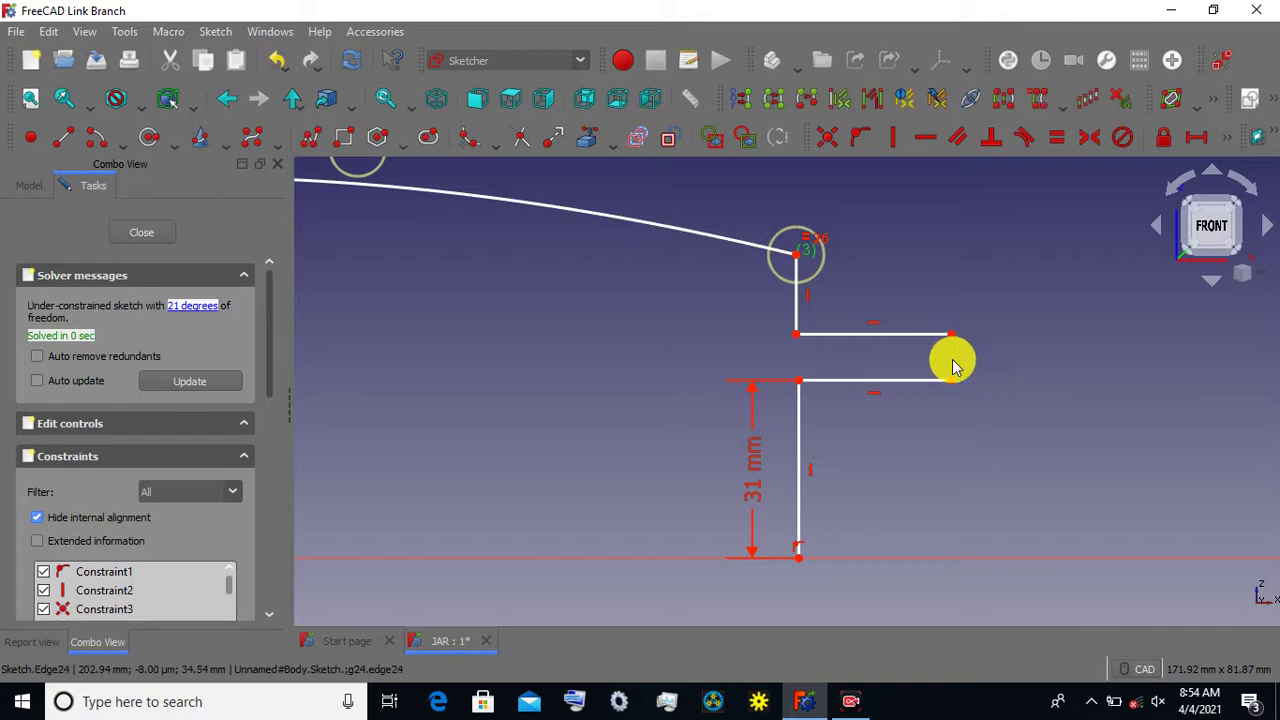
{"action": "left_click", "coordinate": [1225, 137]}
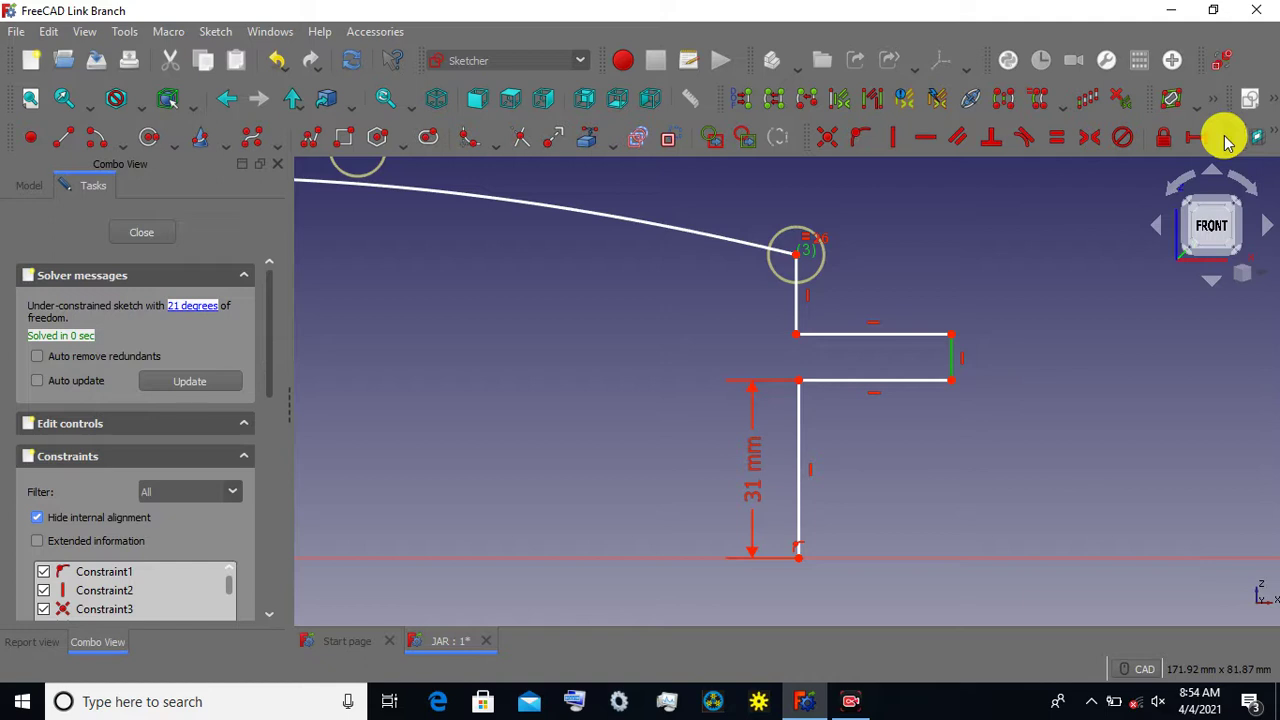
{"action": "left_click", "coordinate": [1228, 140]}
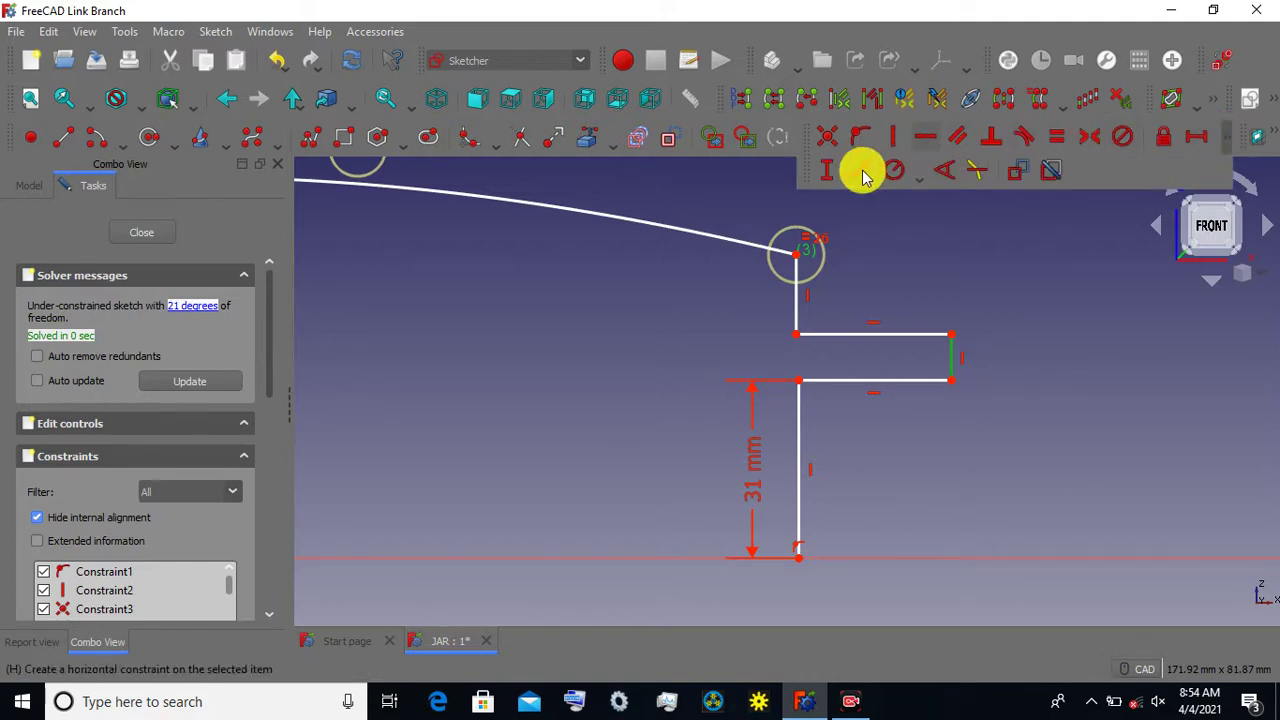
{"action": "left_click", "coordinate": [829, 173]}
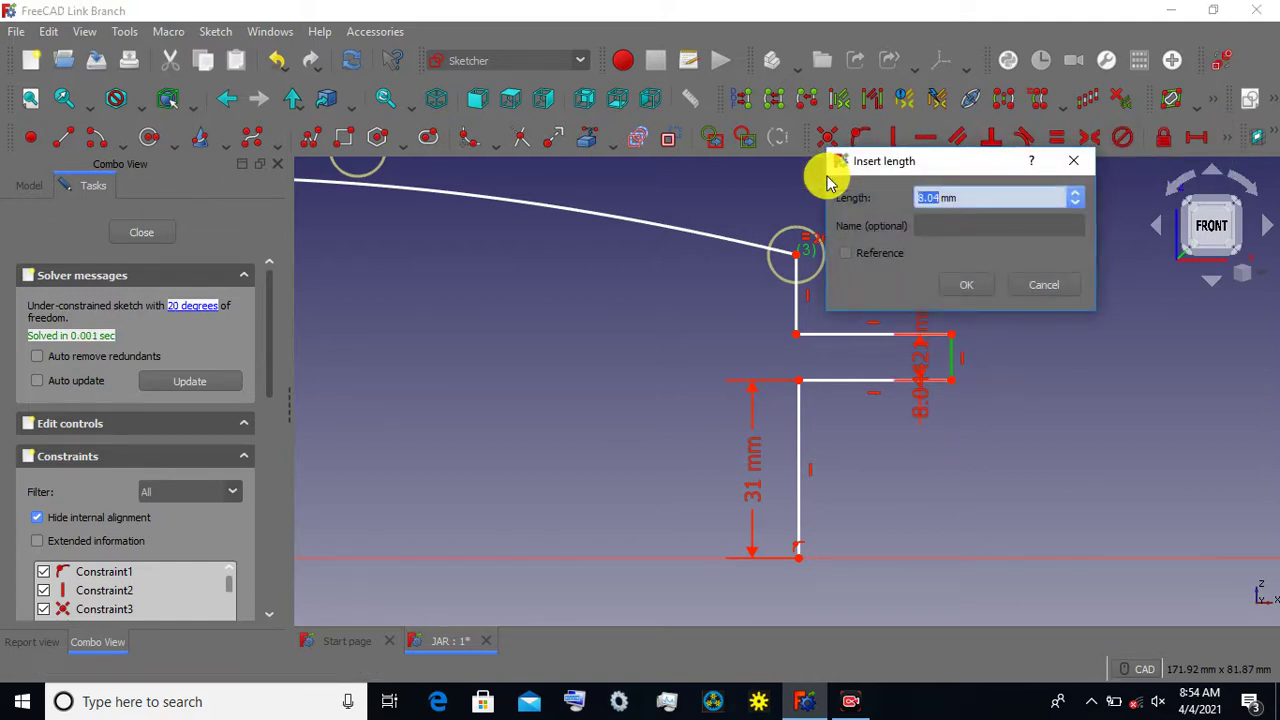
{"action": "left_click", "coordinate": [966, 285]}
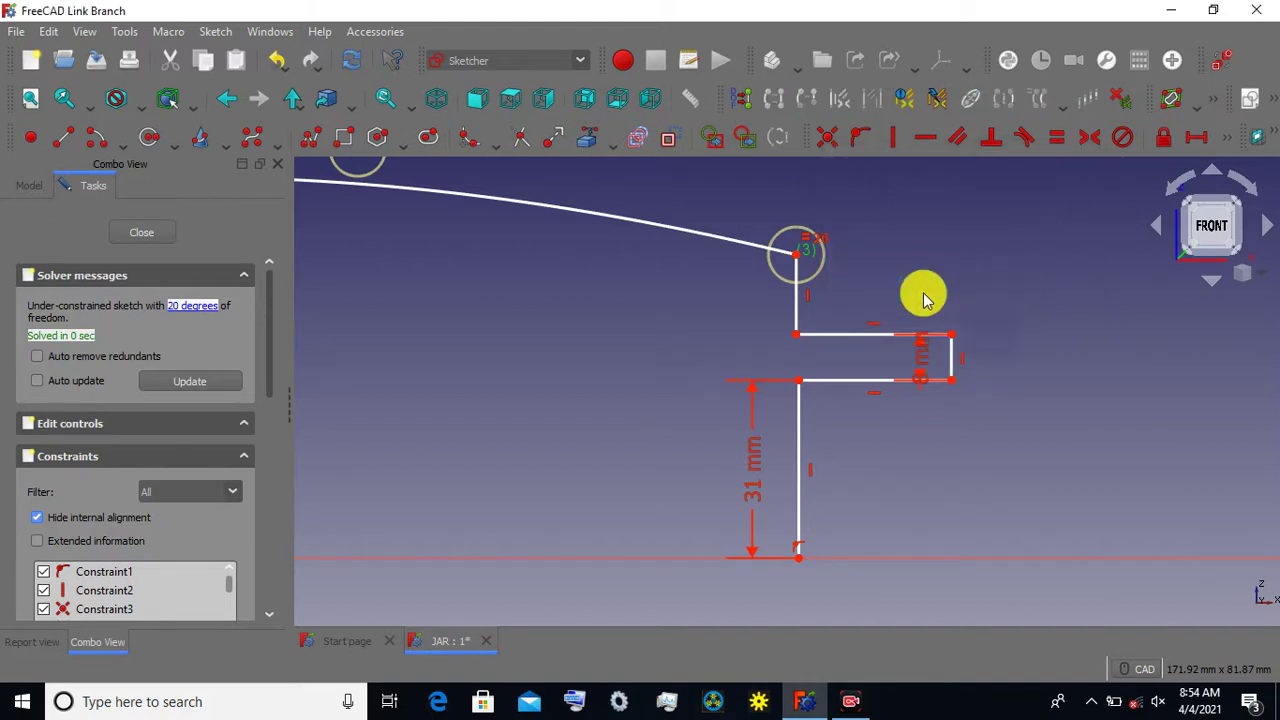
Set the vertical line below the arc end to 13 mm.
{"action": "left_click", "coordinate": [797, 296]}
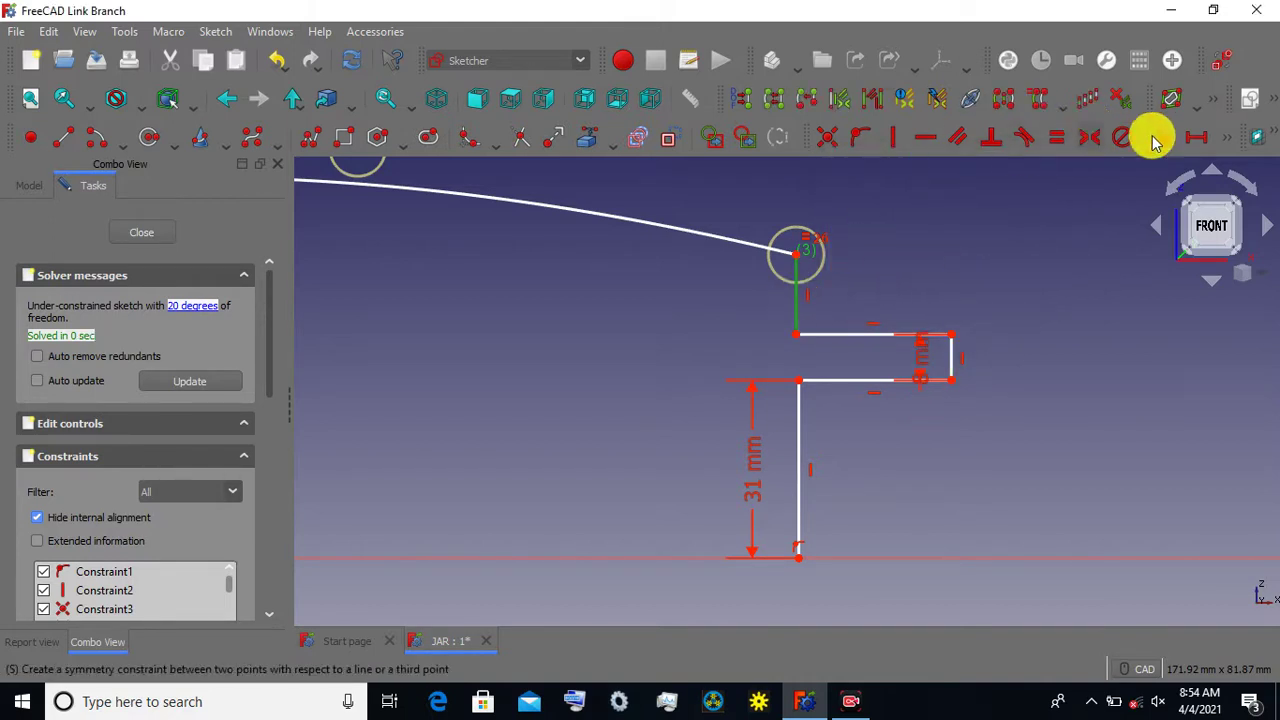
{"action": "left_click", "coordinate": [1212, 145]}
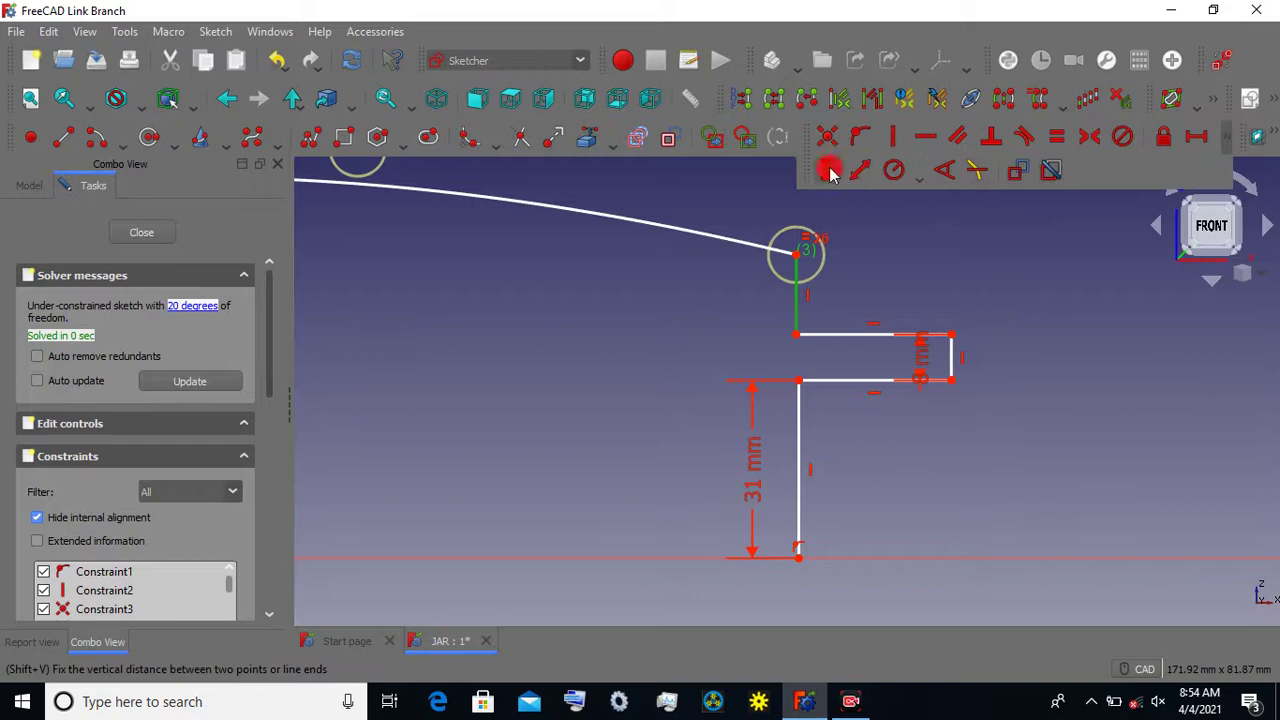
{"action": "left_click", "coordinate": [829, 167]}
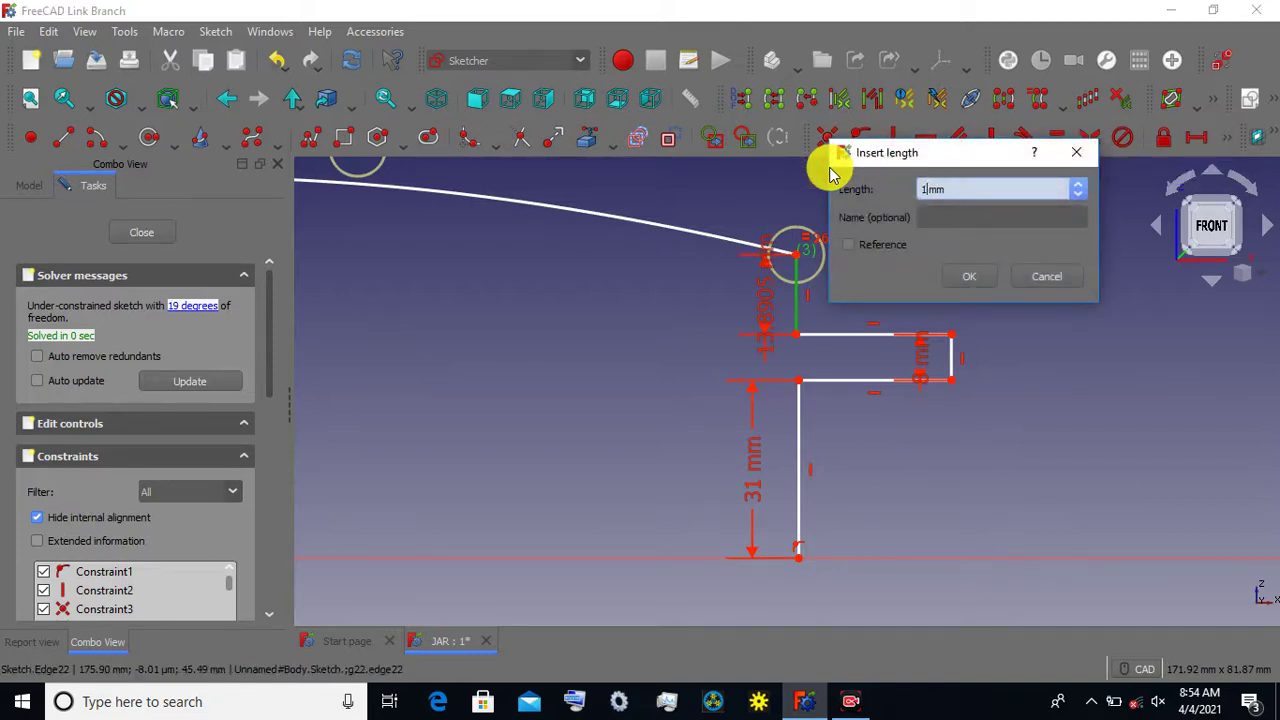
{"action": "type", "text": "3"}
{"action": "left_click", "coordinate": [968, 277]}
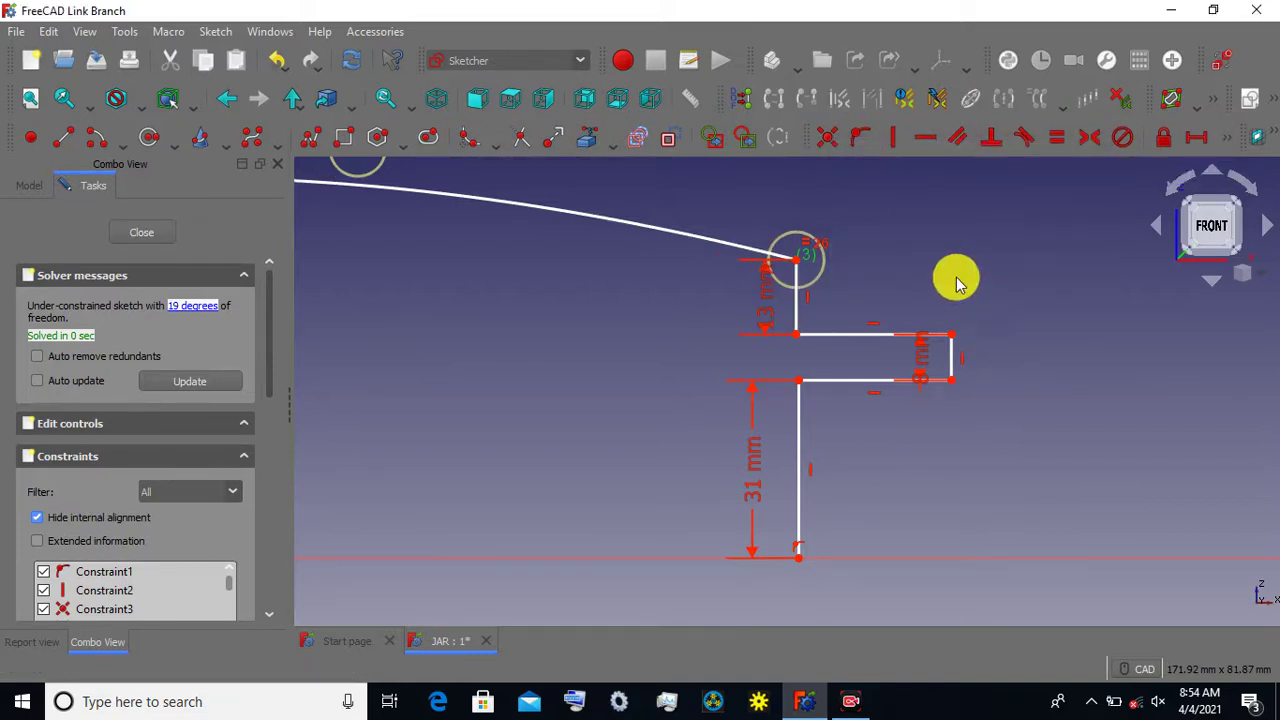
{"action": "scroll", "coordinate": [903, 283], "scroll_direction": "up", "scroll_amount": 1}
{"action": "scroll", "coordinate": [903, 283], "scroll_direction": "up", "scroll_amount": 1}
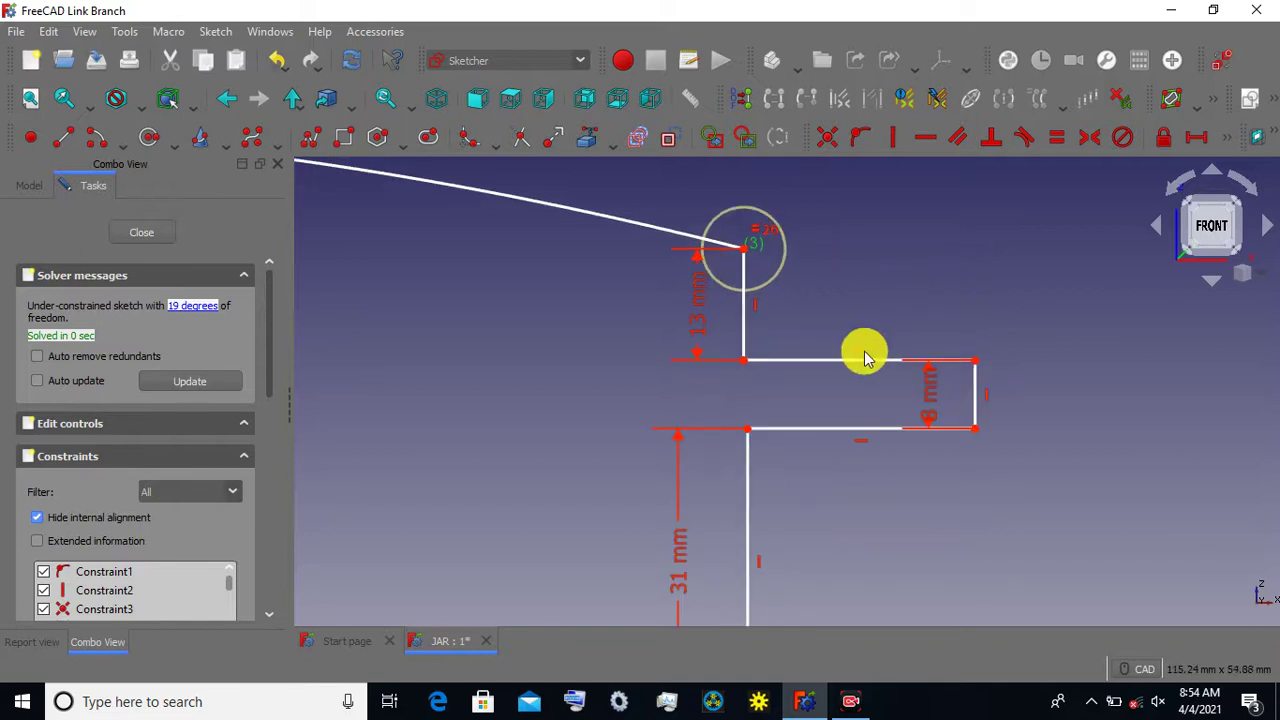
Give both notch horizontal edges a 27 mm horizontal distance.
{"action": "left_click", "coordinate": [860, 362]}
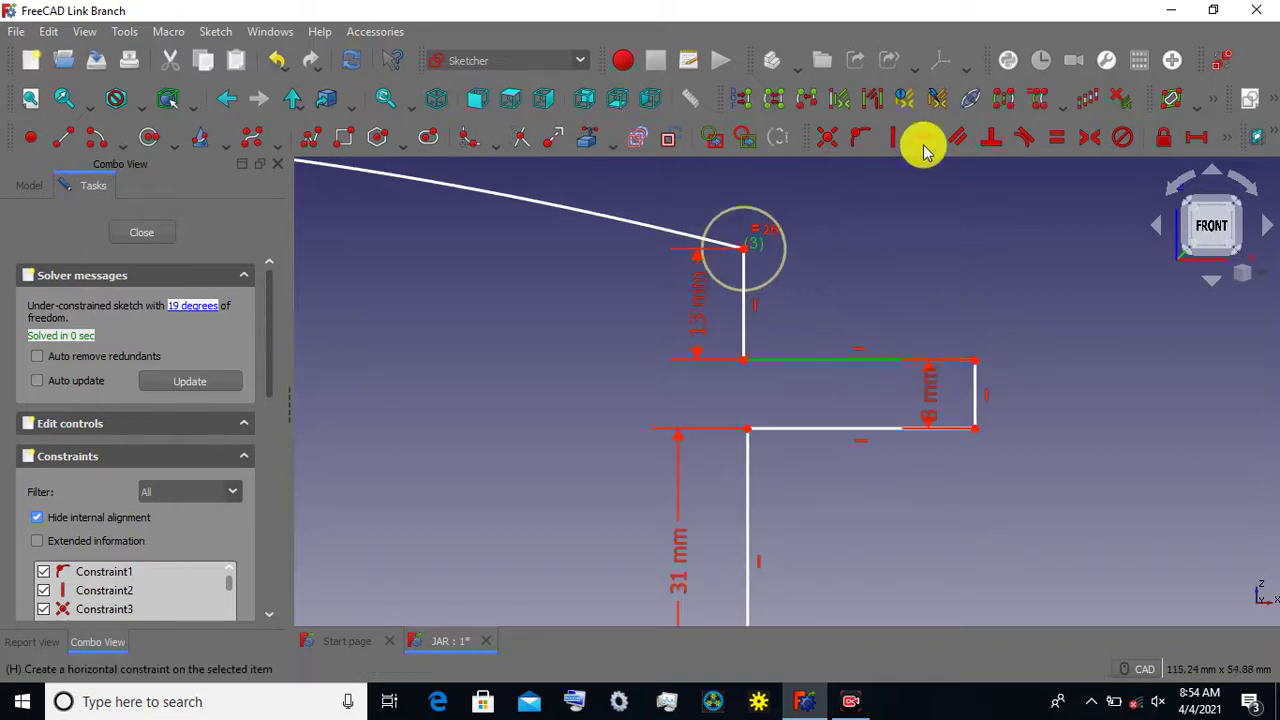
{"action": "left_click", "coordinate": [1196, 137]}
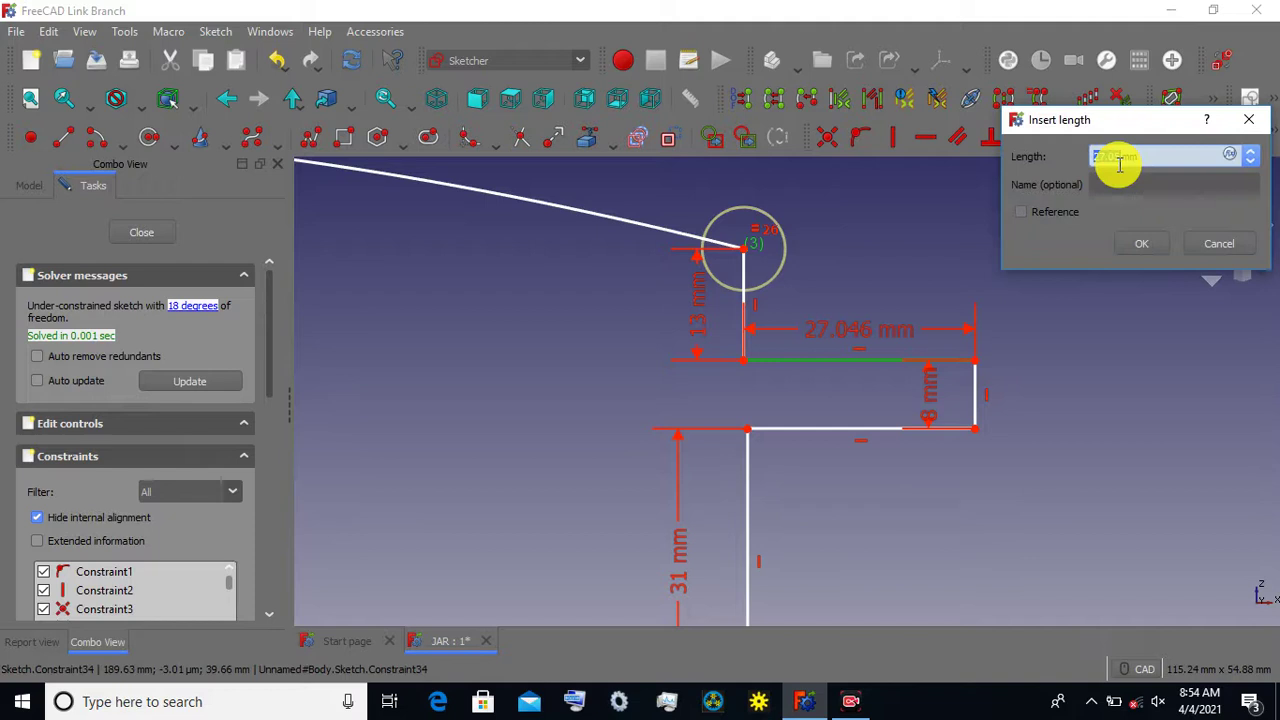
{"action": "type", "text": "27"}
{"action": "left_click", "coordinate": [1141, 243]}
{"action": "left_click", "coordinate": [837, 430]}
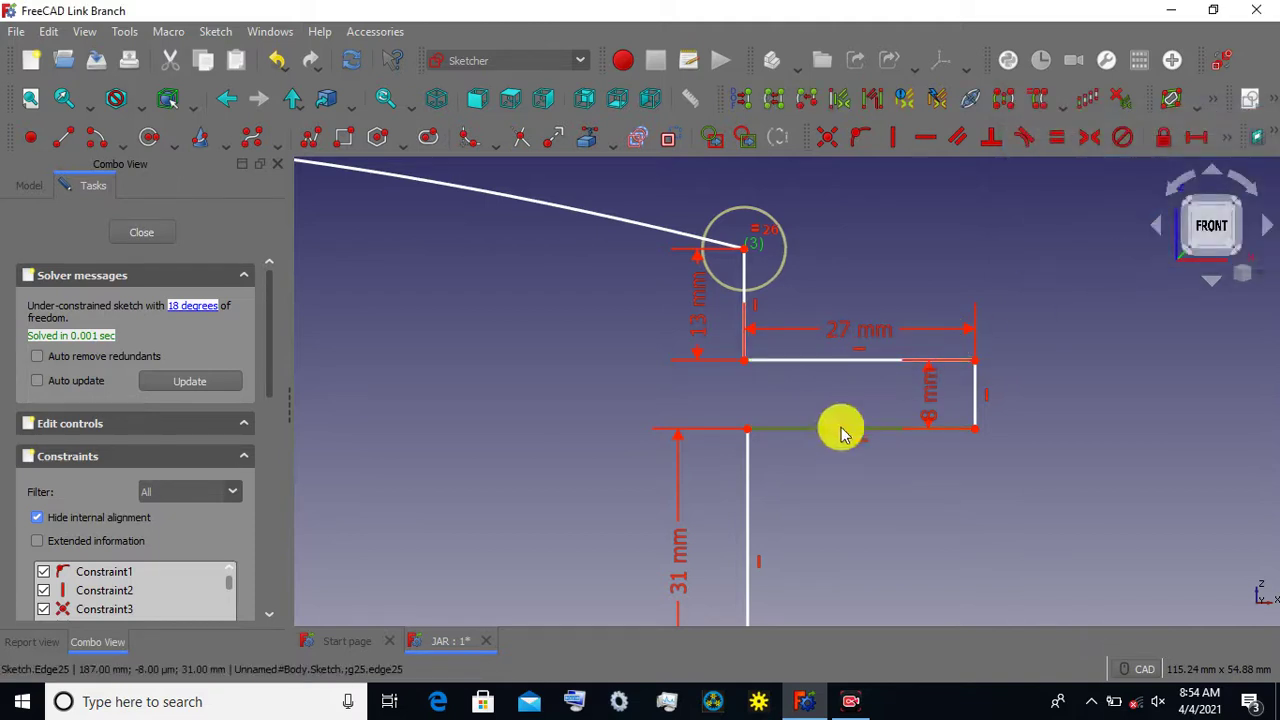
{"action": "left_click", "coordinate": [1226, 137]}
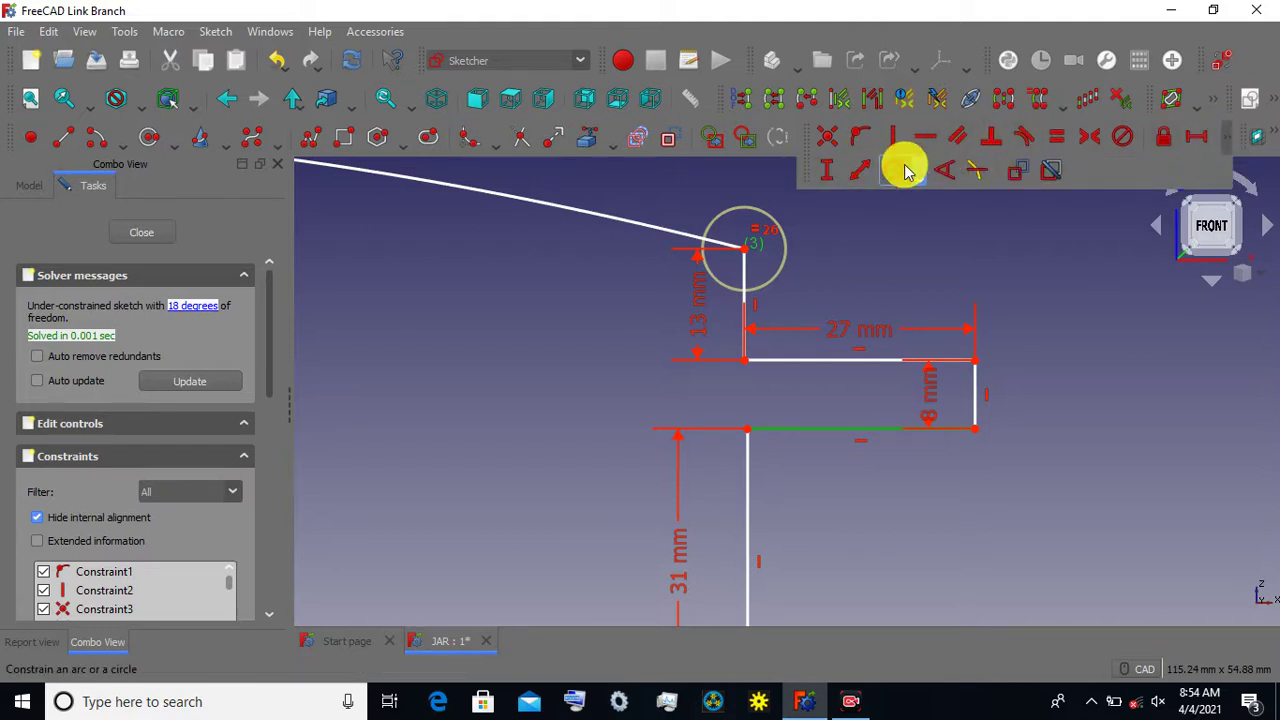
{"action": "left_click", "coordinate": [1196, 138]}
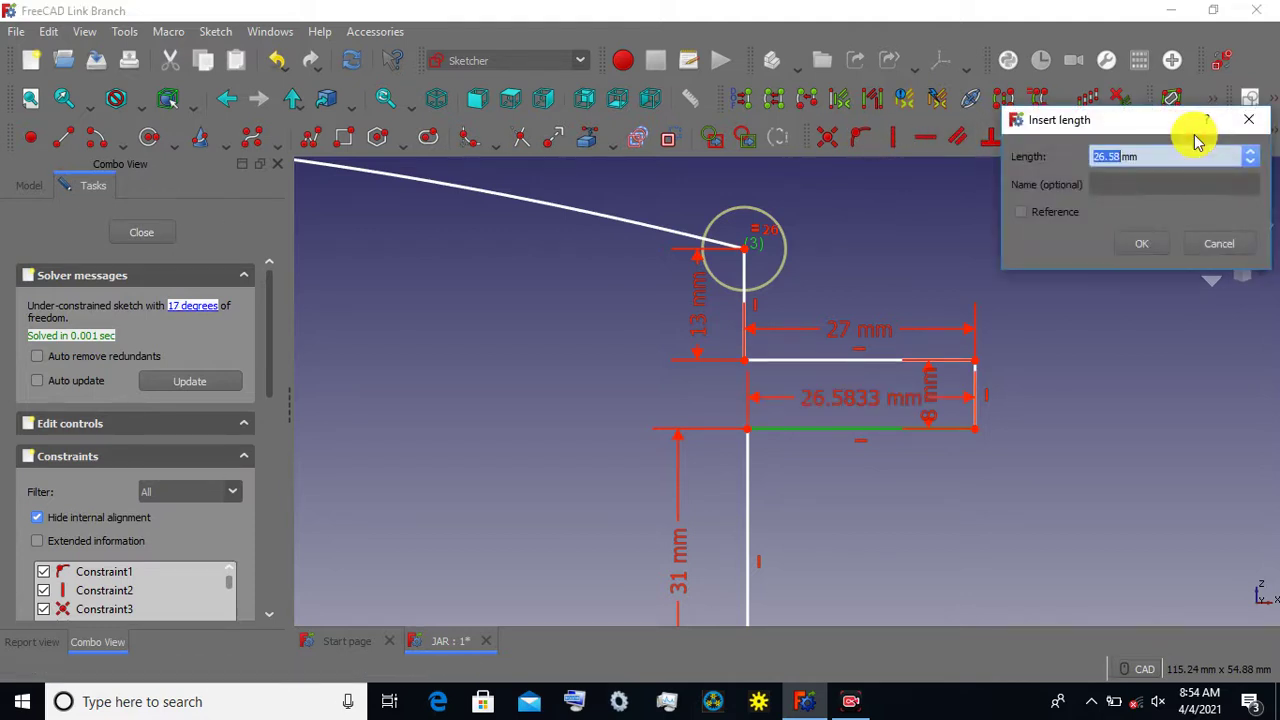
{"action": "left_click", "coordinate": [1145, 245]}
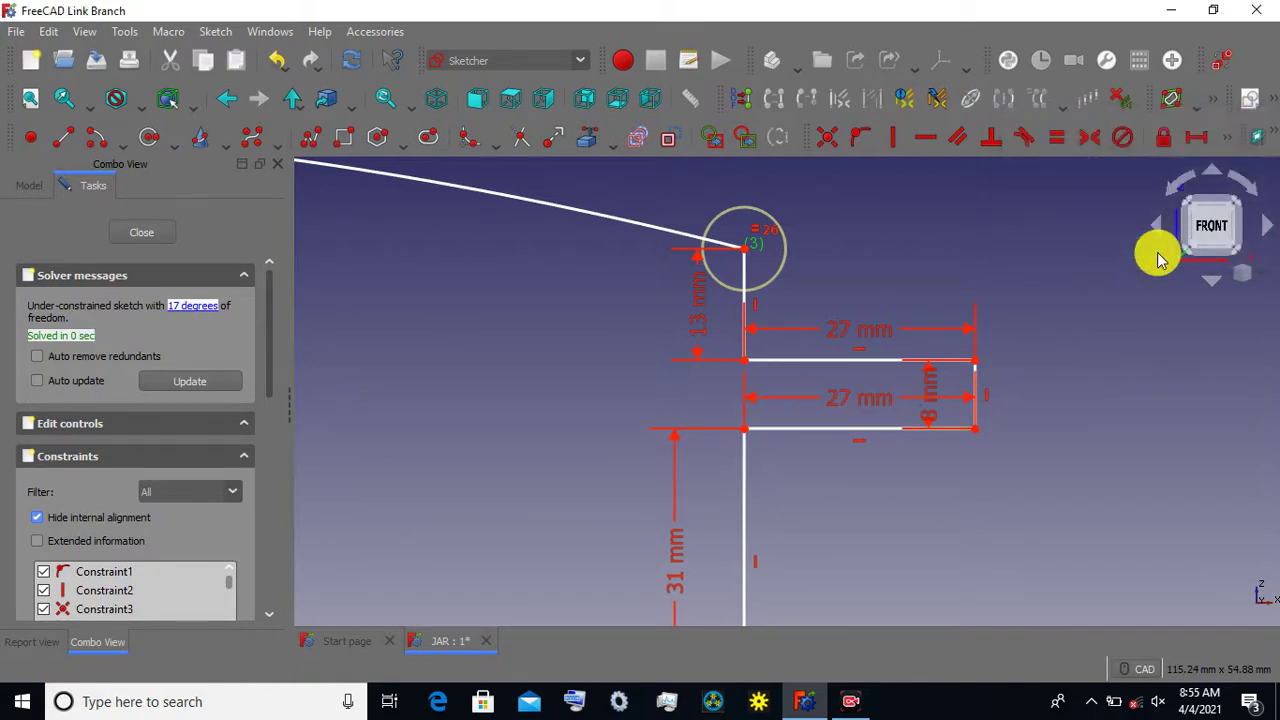
Cancel a redundant length constraint on the notch's right edge.
{"action": "left_click", "coordinate": [974, 385]}
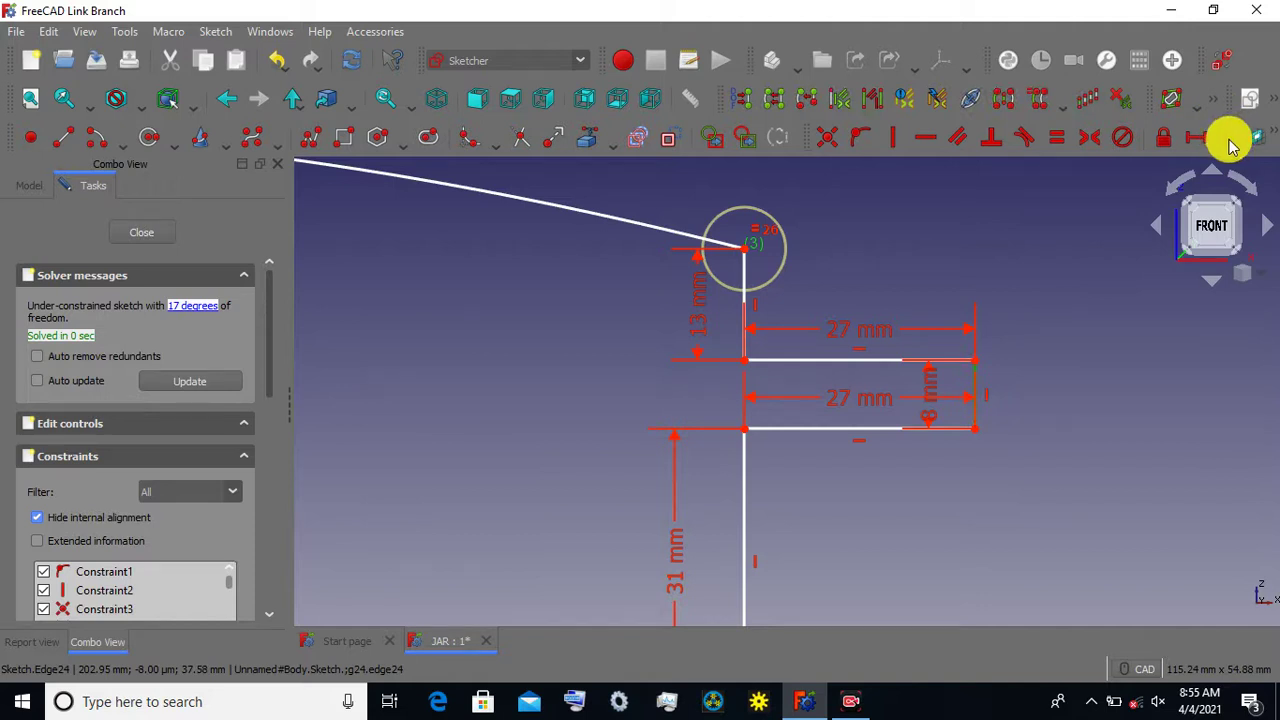
{"action": "left_click", "coordinate": [1205, 142]}
{"action": "left_click", "coordinate": [823, 172]}
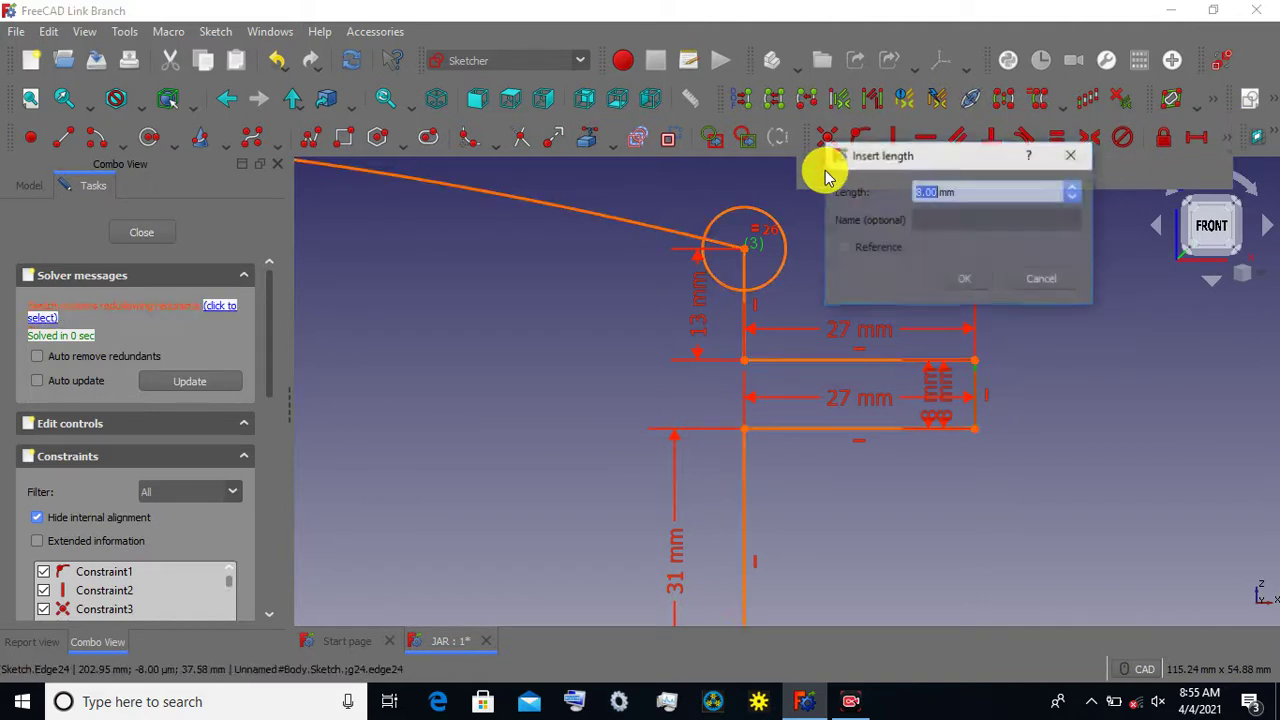
{"action": "left_click", "coordinate": [1042, 279]}
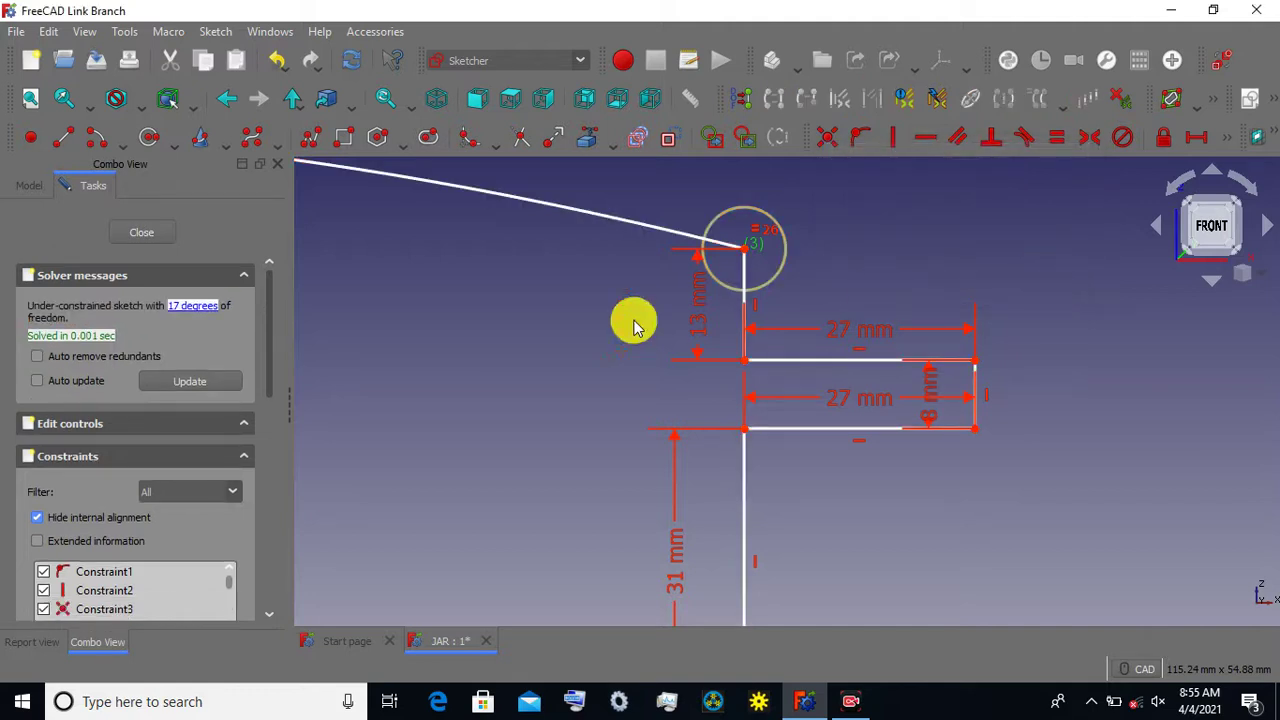
Draw a short angled line from the bottom-left junction vertex to the arc's lower end.
{"action": "scroll", "coordinate": [650, 318], "scroll_direction": "down", "scroll_amount": 4}
{"action": "mouse_move", "coordinate": [437, 314]}
{"action": "middle_mouse_down"}
{"action": "mouse_move", "coordinate": [765, 350]}
{"action": "mouse_move", "coordinate": [848, 346]}
{"action": "middle_mouse_up"}
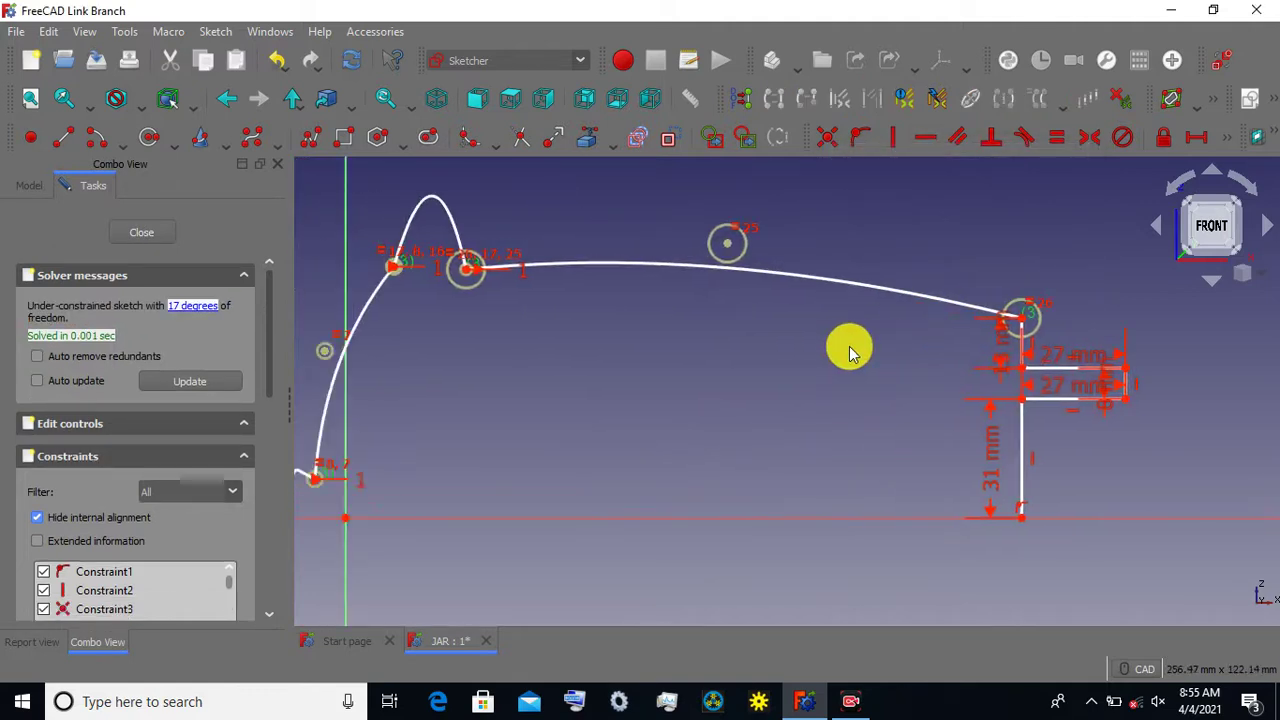
{"action": "scroll", "coordinate": [517, 371], "scroll_direction": "down", "scroll_amount": 1}
{"action": "middle_click_drag", "start_coordinate": [486, 400], "coordinate": [673, 342]}
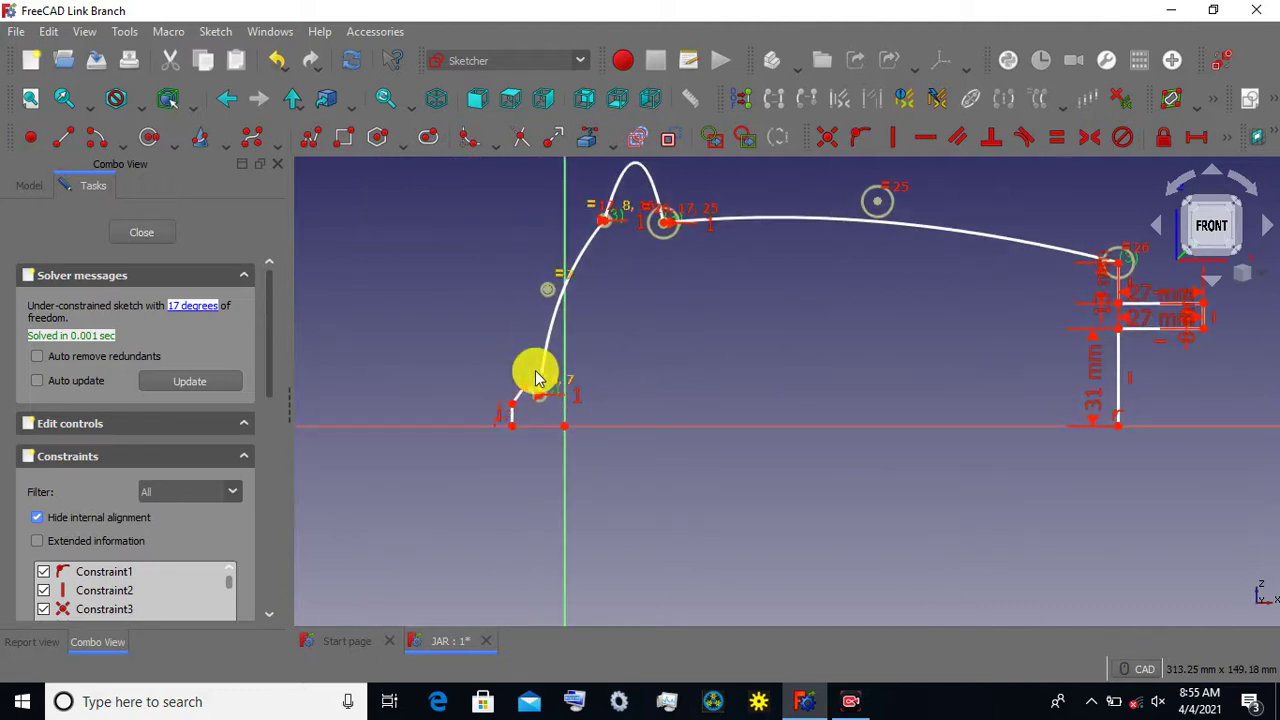
{"action": "scroll", "coordinate": [534, 371], "scroll_direction": "up", "scroll_amount": 3}
{"action": "scroll", "coordinate": [457, 409], "scroll_direction": "up", "scroll_amount": 2}
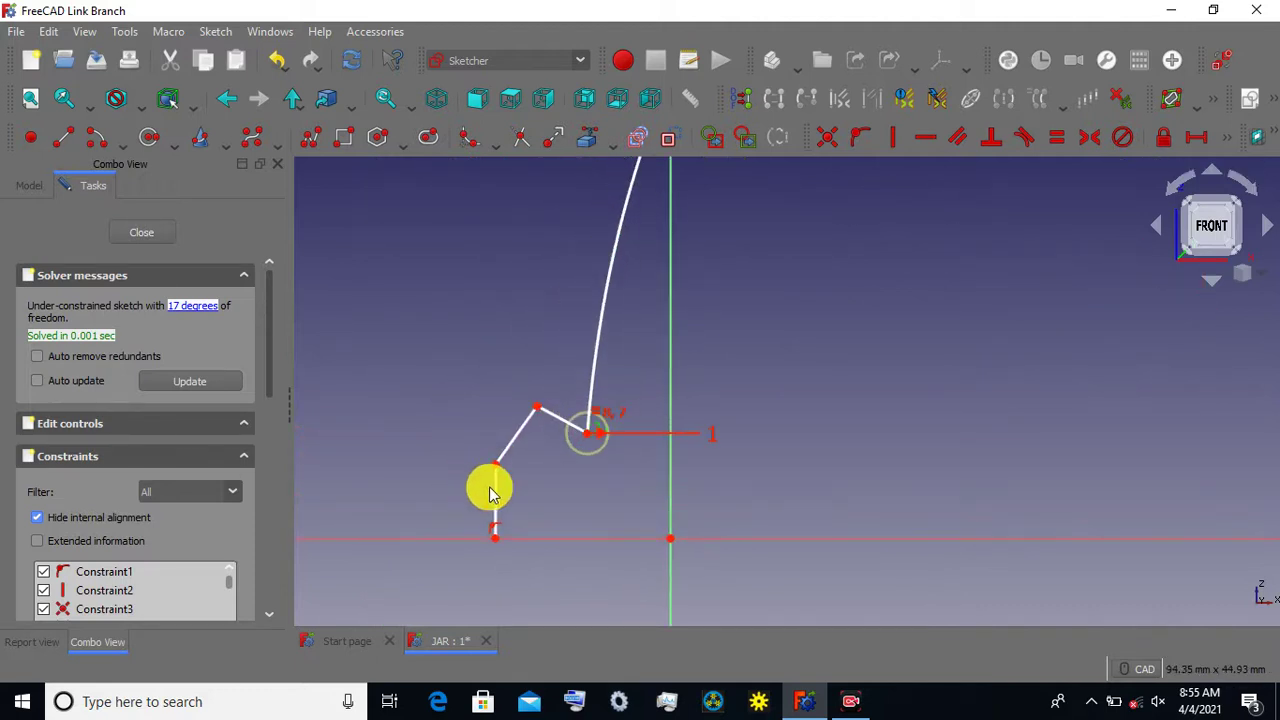
{"action": "scroll", "coordinate": [498, 489], "scroll_direction": "down", "scroll_amount": 3}
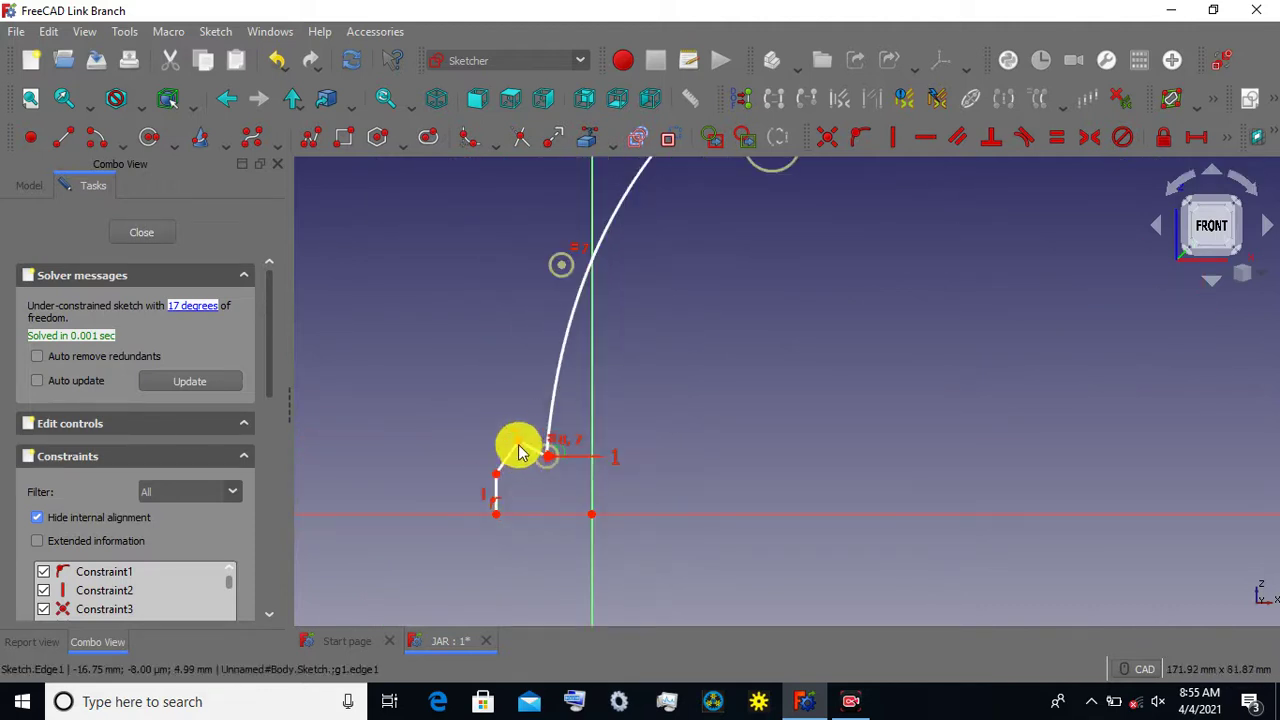
{"action": "left_click", "coordinate": [521, 449]}
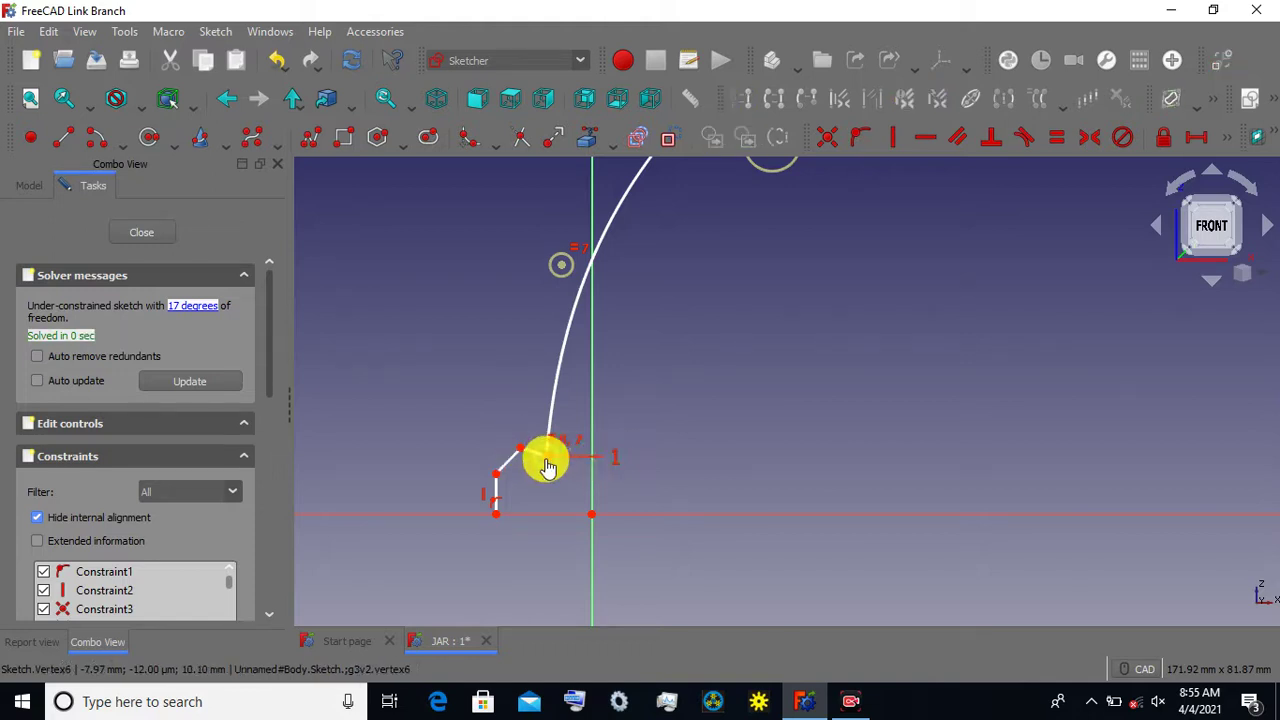
{"action": "left_click", "coordinate": [546, 466]}
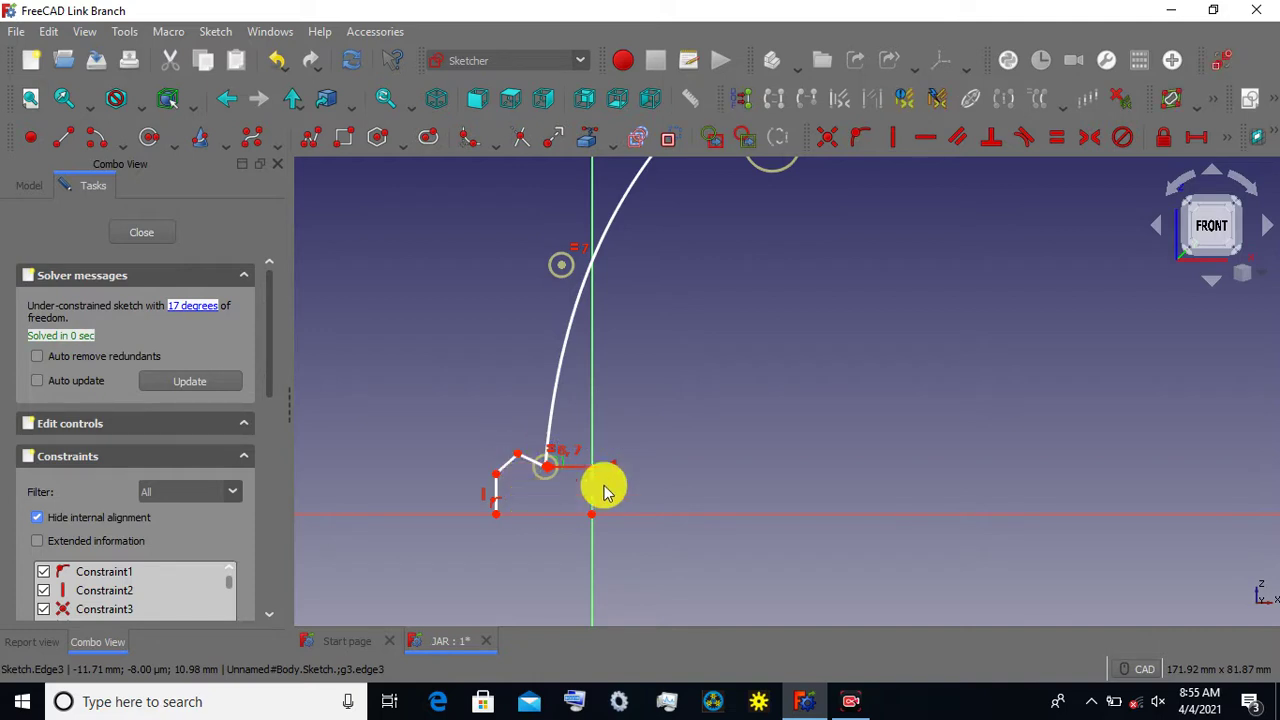
Nudge the upper curve junction point slightly and view the whole profile.
{"action": "scroll", "coordinate": [648, 445], "scroll_direction": "down", "scroll_amount": 3}
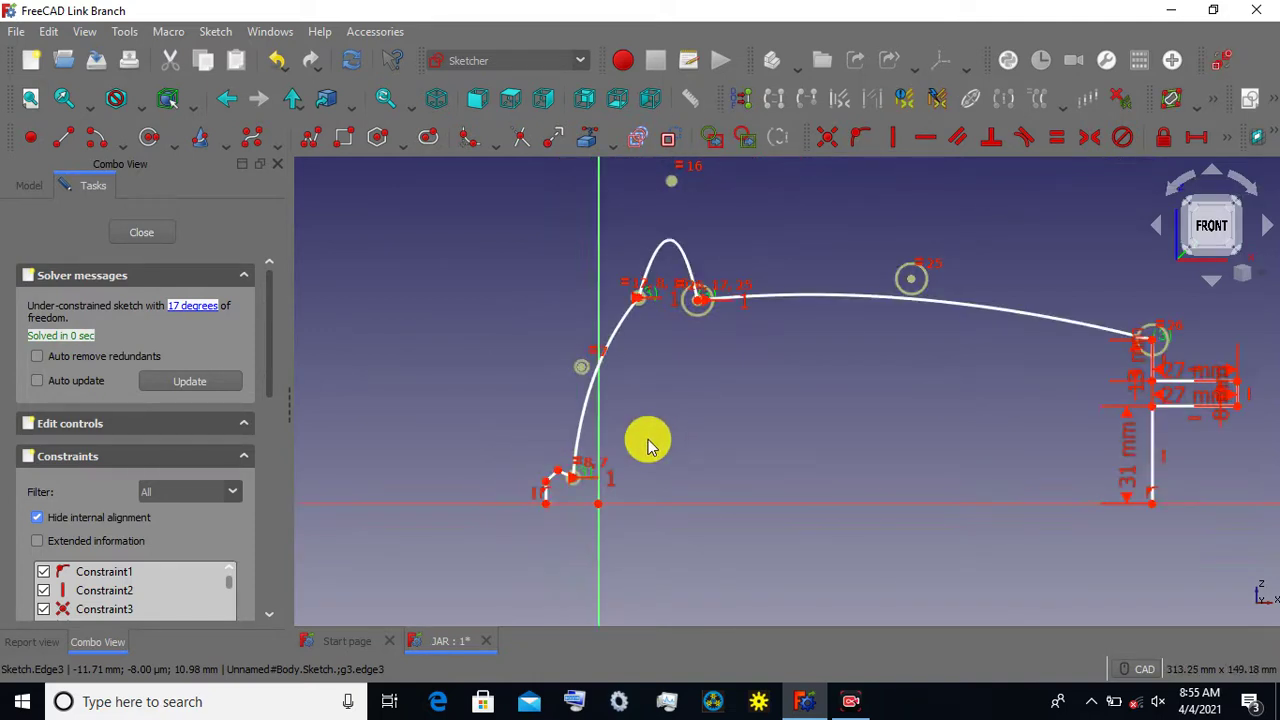
{"action": "left_click", "coordinate": [647, 304]}
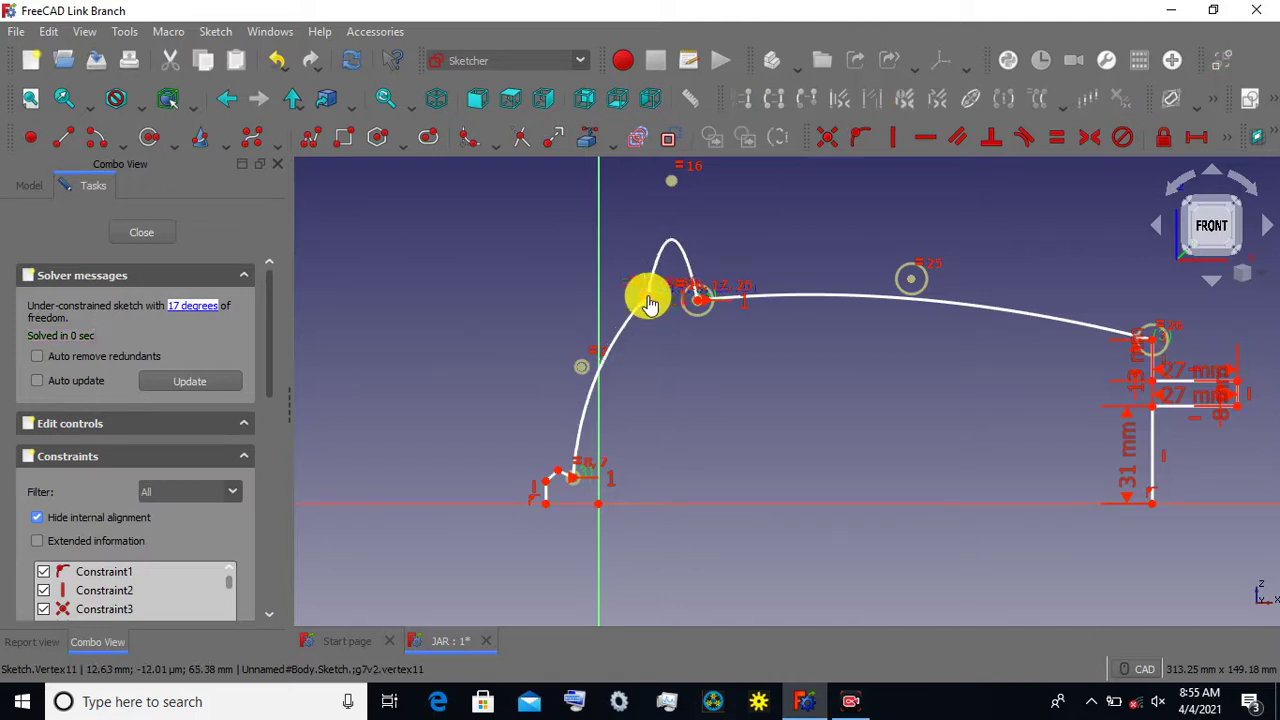
{"action": "left_click", "coordinate": [648, 302]}
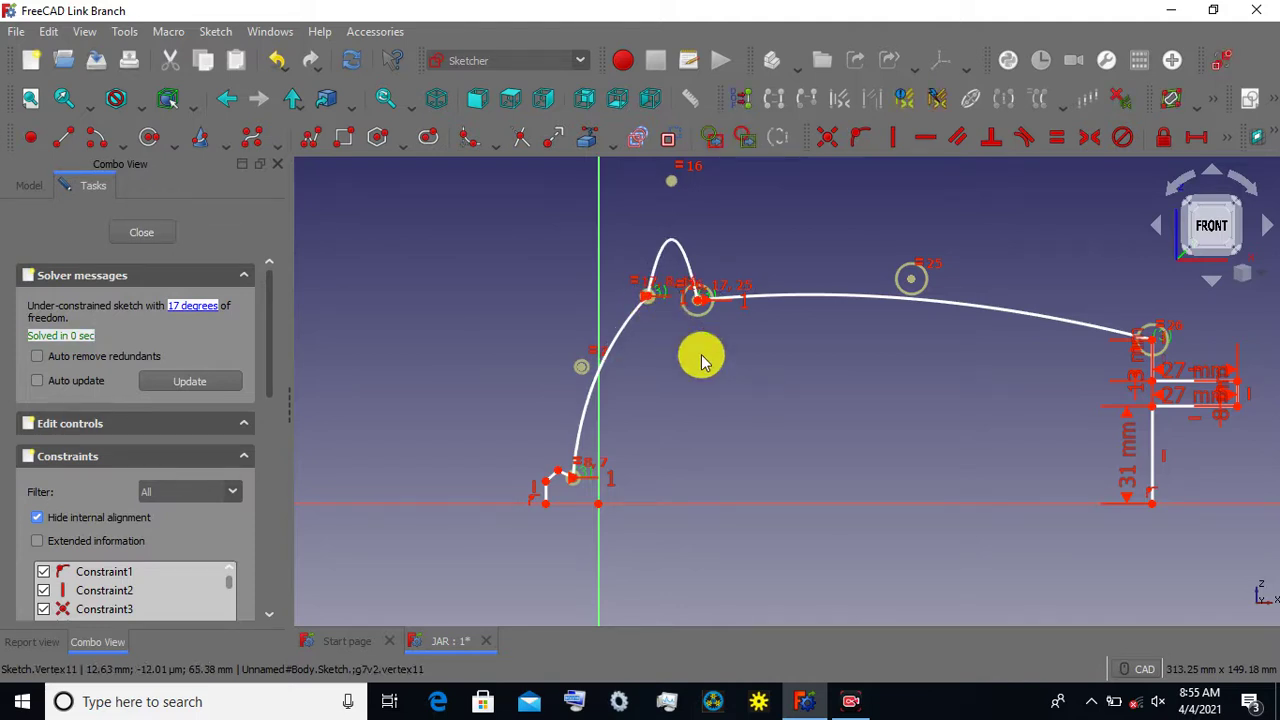
{"action": "scroll", "coordinate": [666, 323], "scroll_direction": "up", "scroll_amount": 3}
{"action": "scroll", "coordinate": [666, 323], "scroll_direction": "up", "scroll_amount": 2}
{"action": "left_click", "coordinate": [651, 290]}
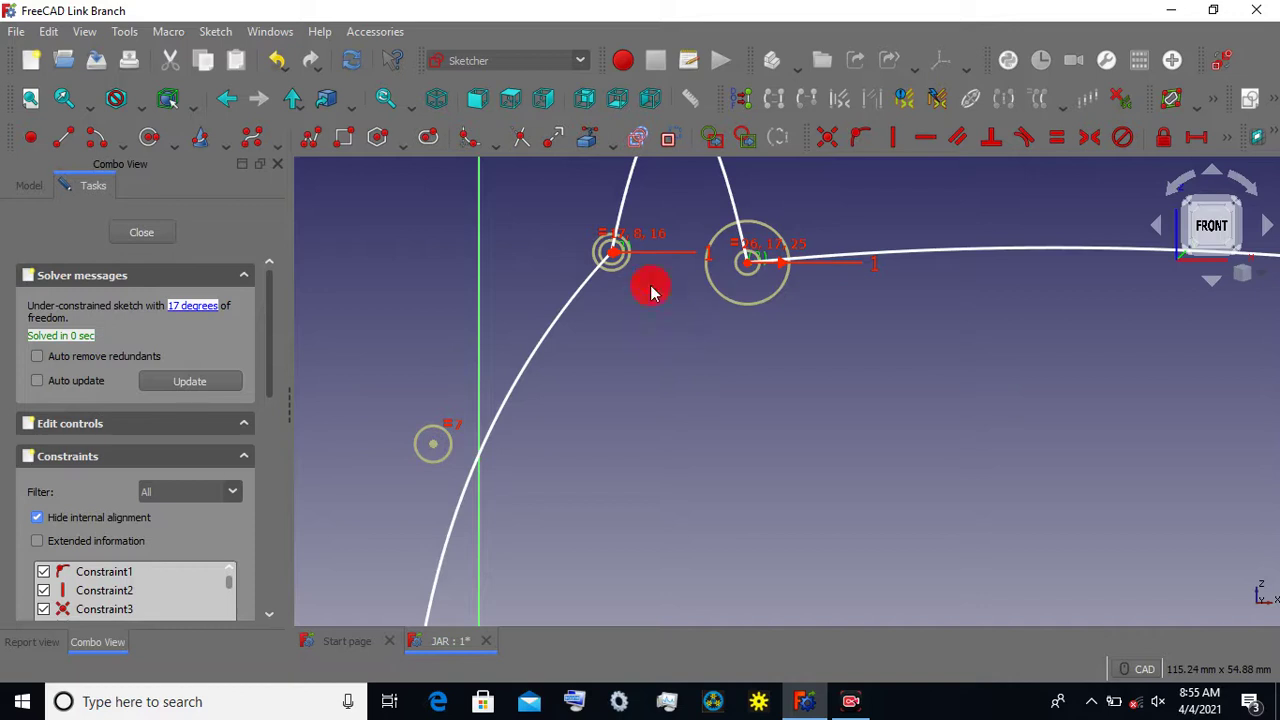
{"action": "left_click_drag", "start_coordinate": [612, 262], "coordinate": [622, 267]}
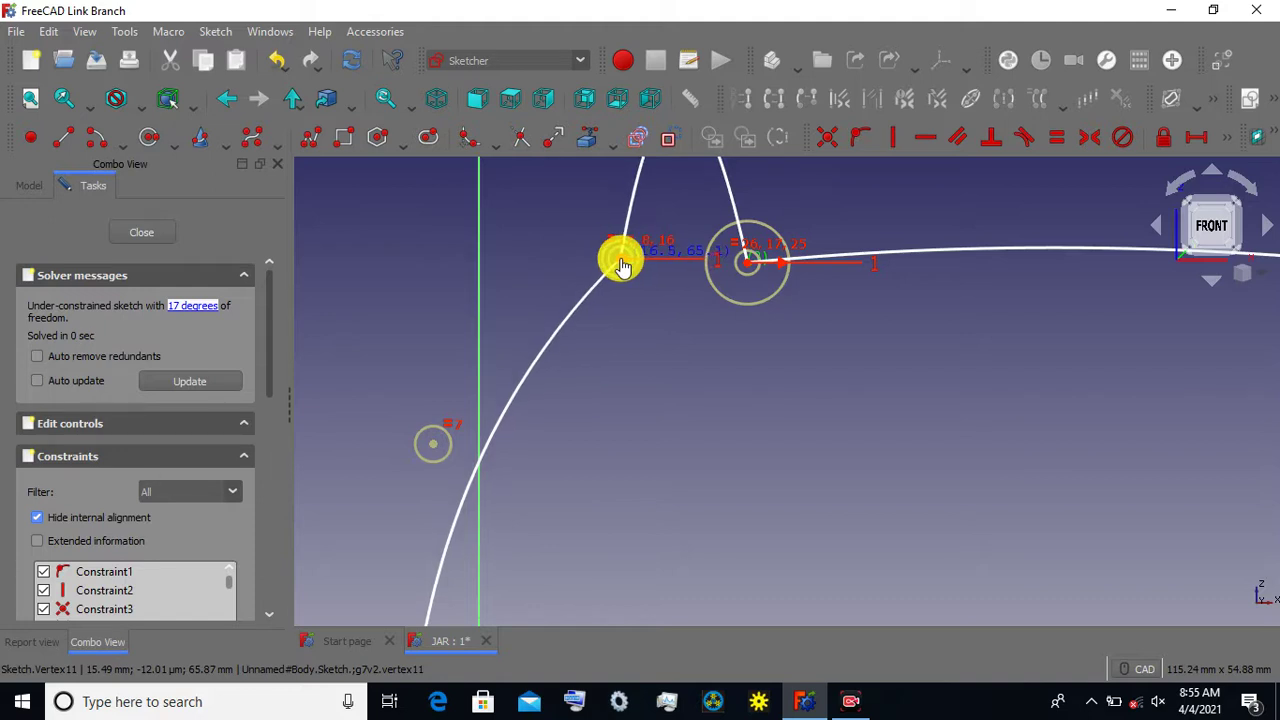
{"action": "scroll", "coordinate": [723, 369], "scroll_direction": "down", "scroll_amount": 2}
{"action": "scroll", "coordinate": [837, 420], "scroll_direction": "down", "scroll_amount": 2}
{"action": "mouse_move", "coordinate": [837, 426]}
{"action": "middle_mouse_down"}
{"action": "mouse_move", "coordinate": [697, 358]}
{"action": "mouse_move", "coordinate": [609, 341]}
{"action": "middle_mouse_up"}
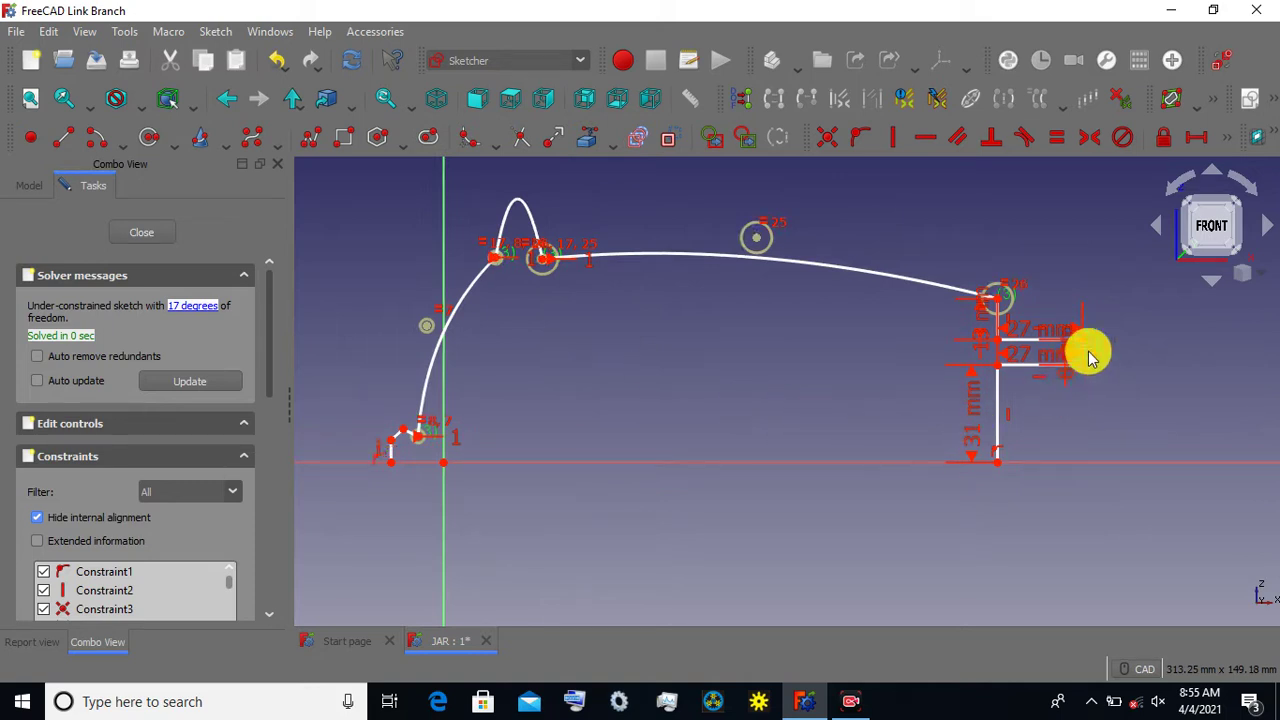
Shift the right vertical wall and its rim lines slightly to the right.
{"action": "mouse_move", "coordinate": [1085, 358]}
{"action": "left_mouse_down"}
{"action": "mouse_move", "coordinate": [1110, 355]}
{"action": "mouse_move", "coordinate": [1064, 339]}
{"action": "left_mouse_up"}
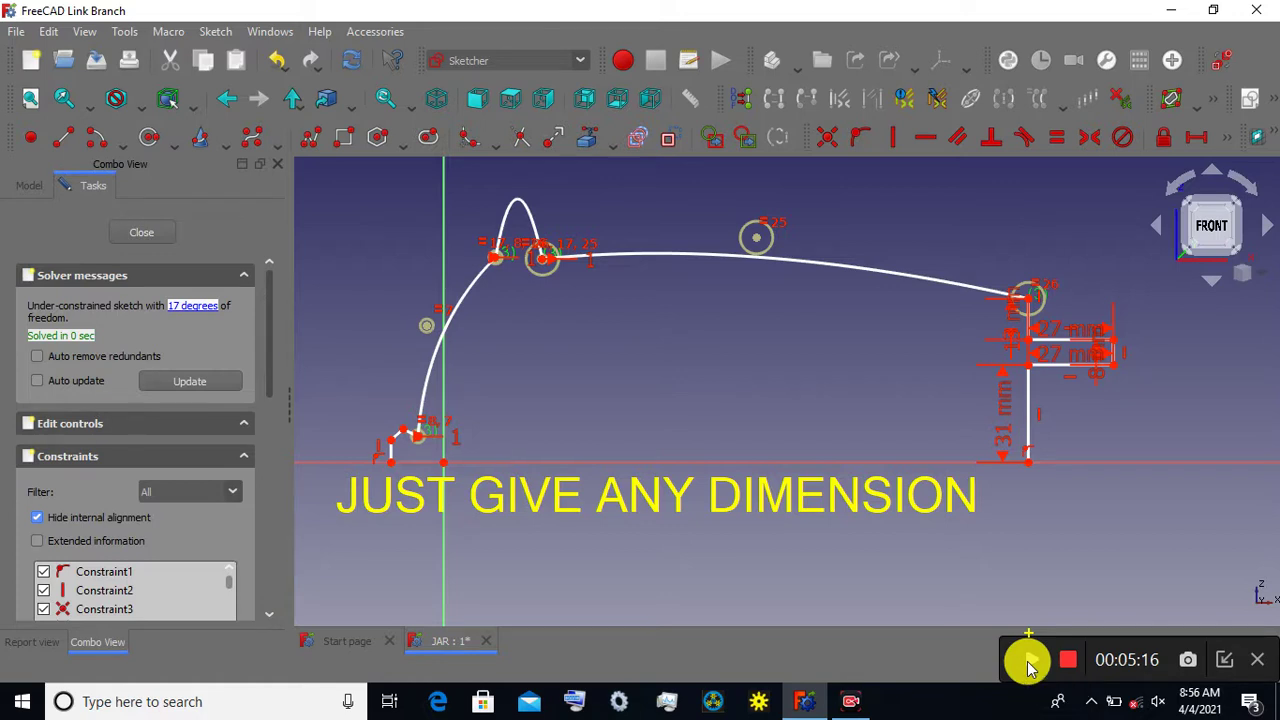
{"action": "left_click", "coordinate": [1029, 662]}
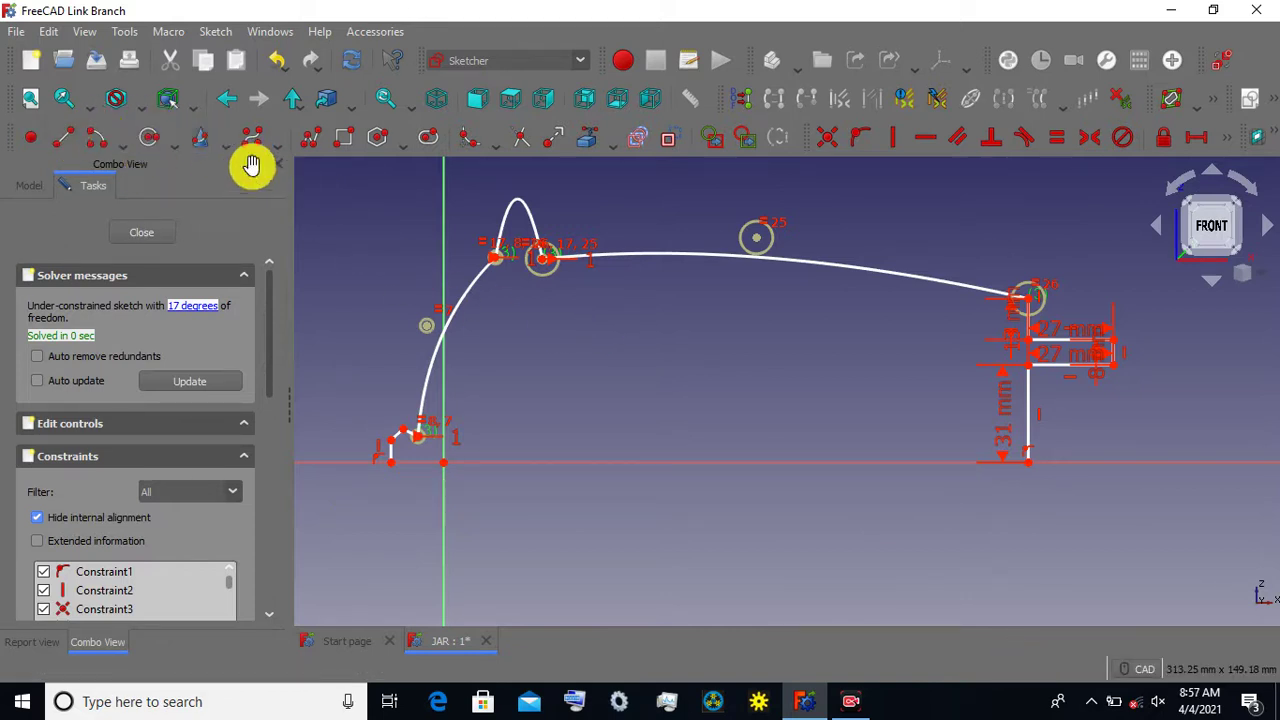
{"action": "left_click", "coordinate": [312, 137]}
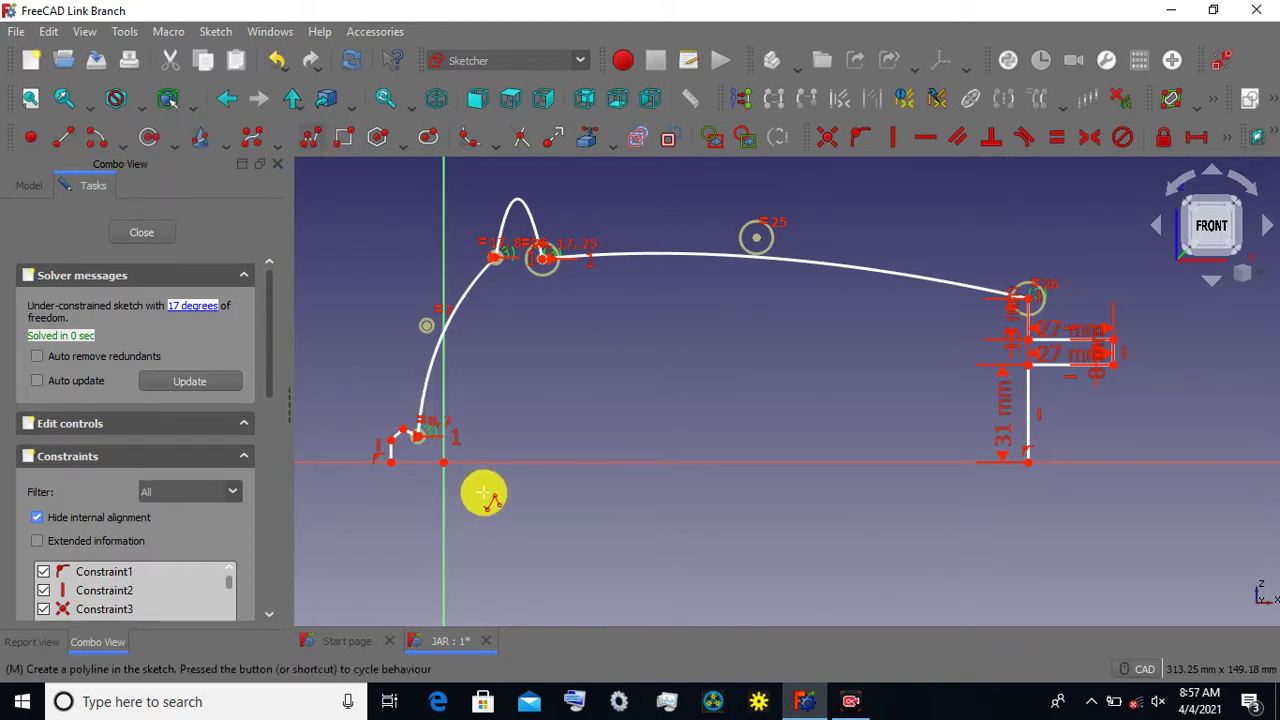
Draw a short horizontal base line from the profile's lower-left corner to the sketch origin.
{"action": "left_click", "coordinate": [393, 462]}
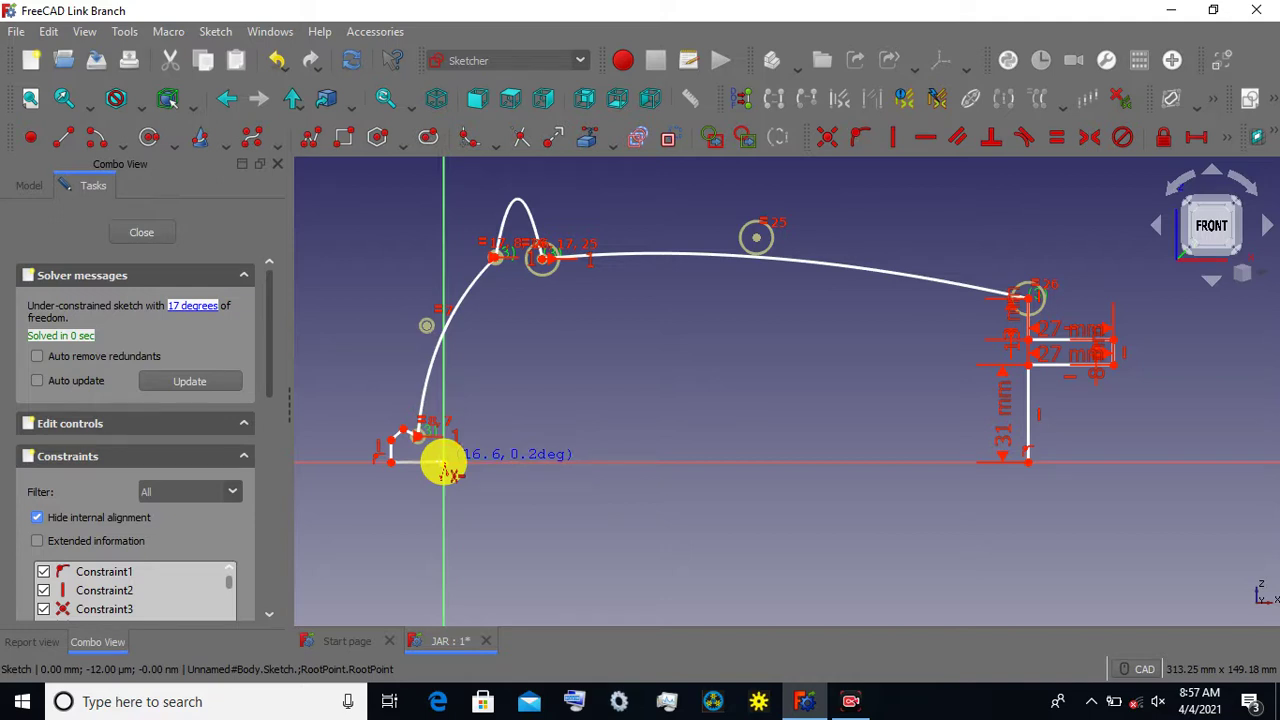
{"action": "left_click", "coordinate": [444, 462]}
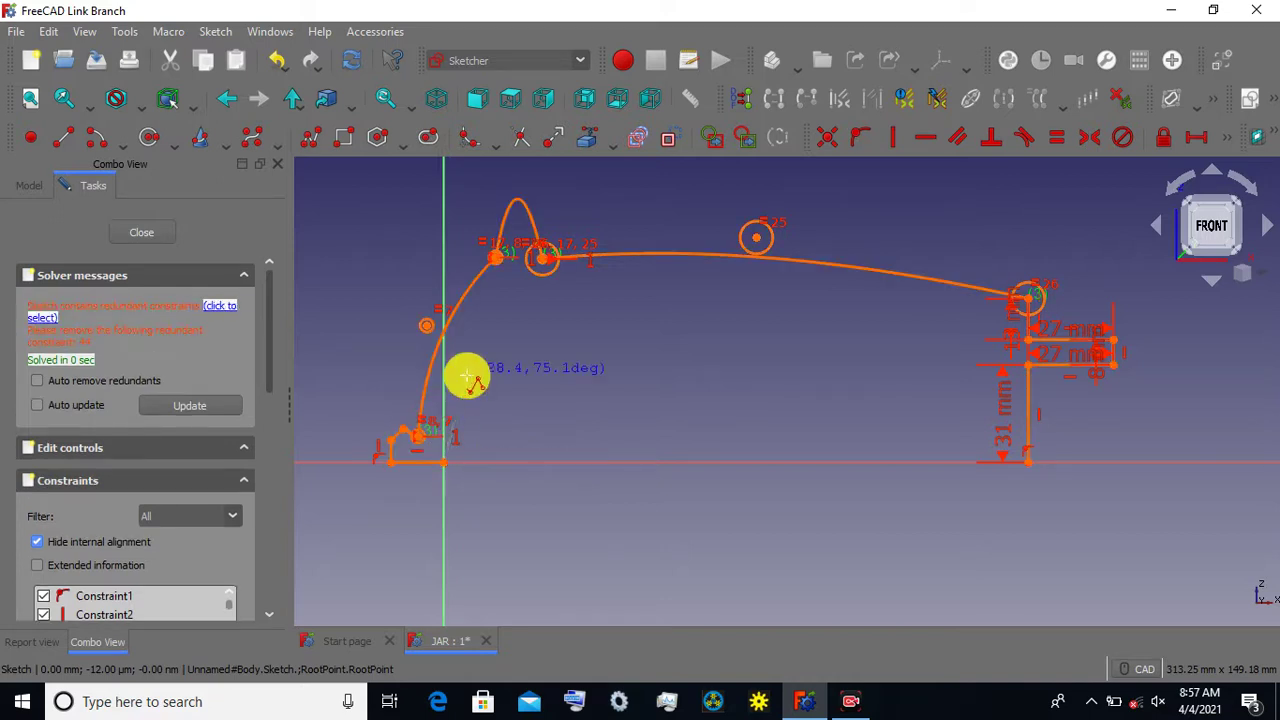
{"action": "key", "text": "Escape"}
Zoom in on the sketch, then start and cancel another polyline.
{"action": "left_click", "coordinate": [50, 32]}
{"action": "left_click", "coordinate": [66, 44]}
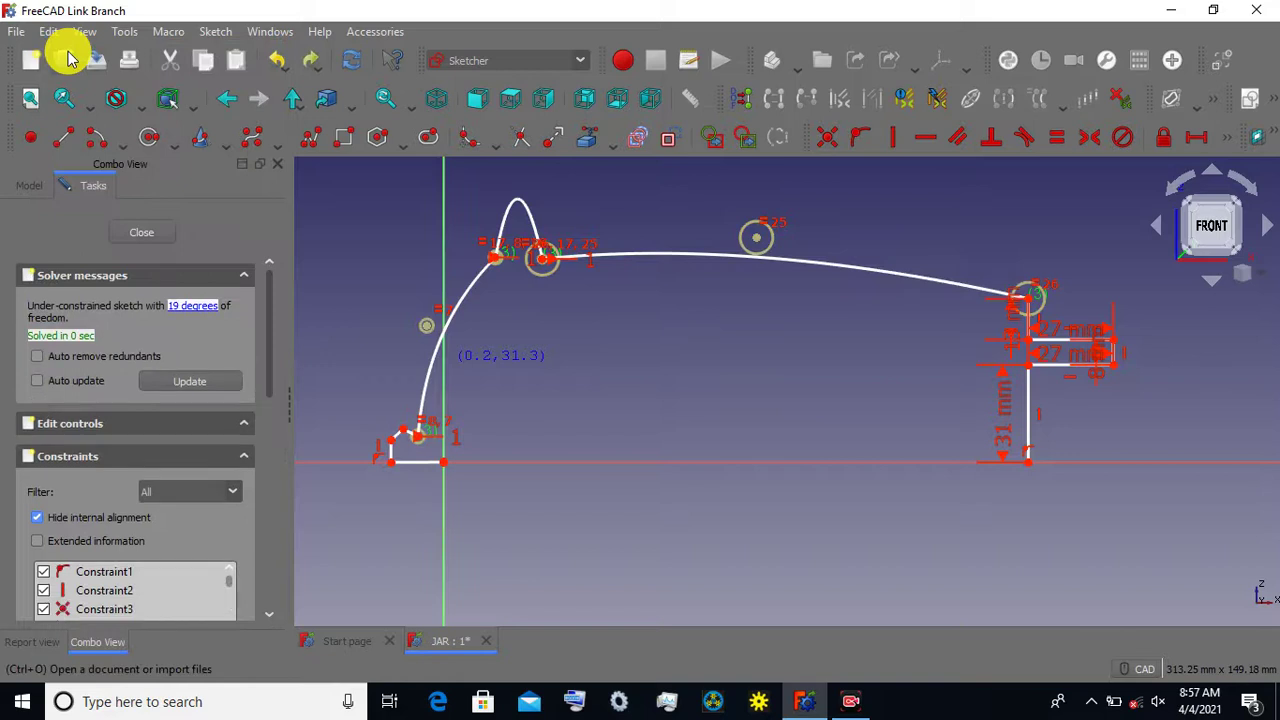
{"action": "scroll", "coordinate": [503, 418], "scroll_direction": "up", "scroll_amount": 1}
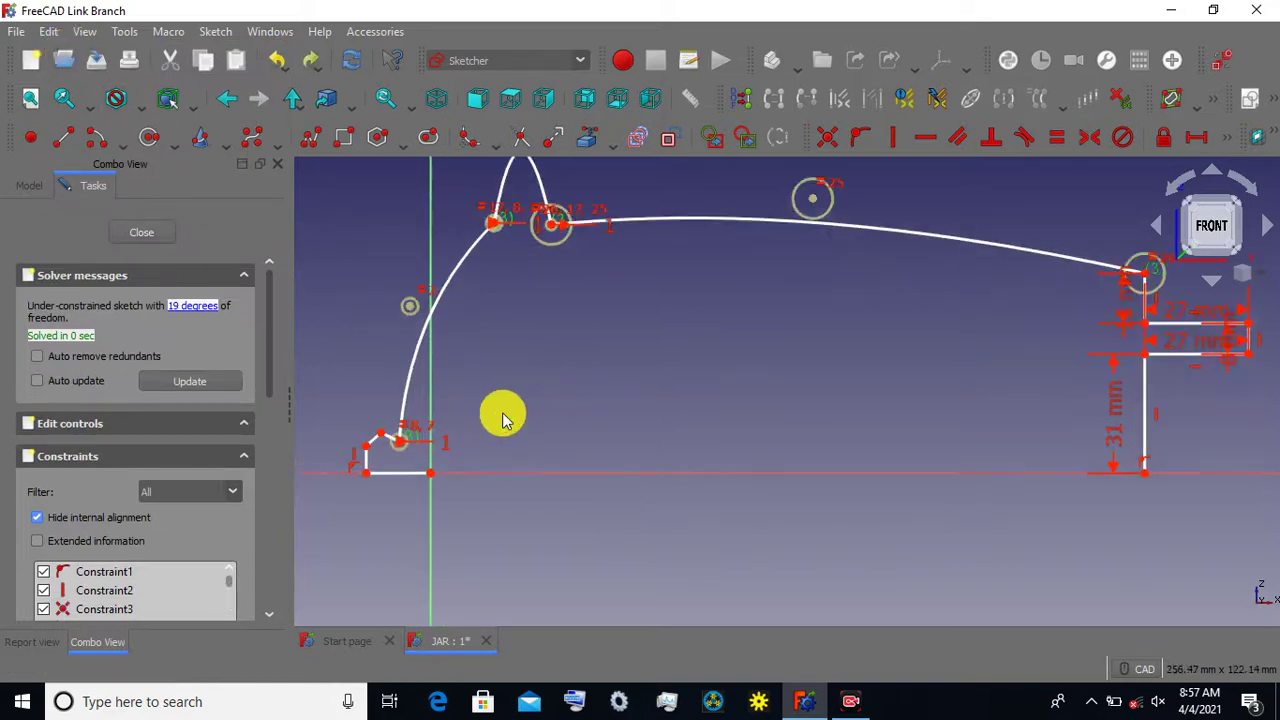
{"action": "scroll", "coordinate": [503, 418], "scroll_direction": "up", "scroll_amount": 1}
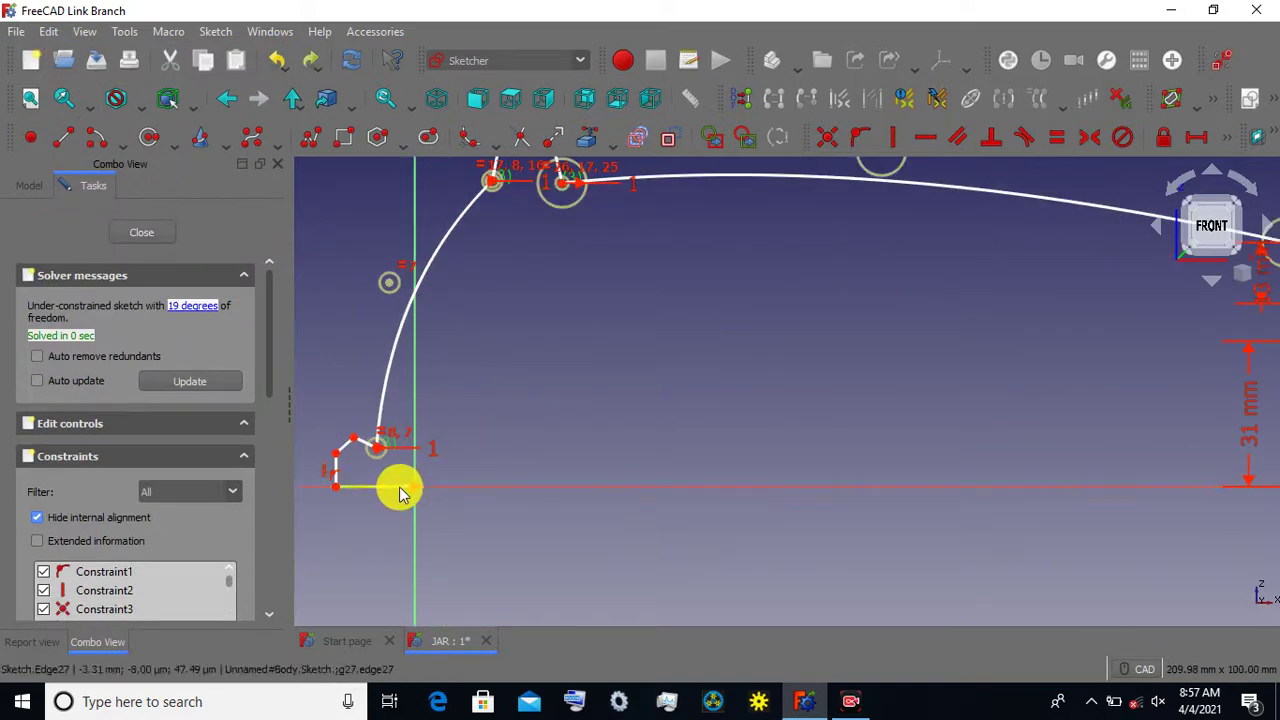
{"action": "key", "text": "g"}
{"action": "key", "text": "l"}
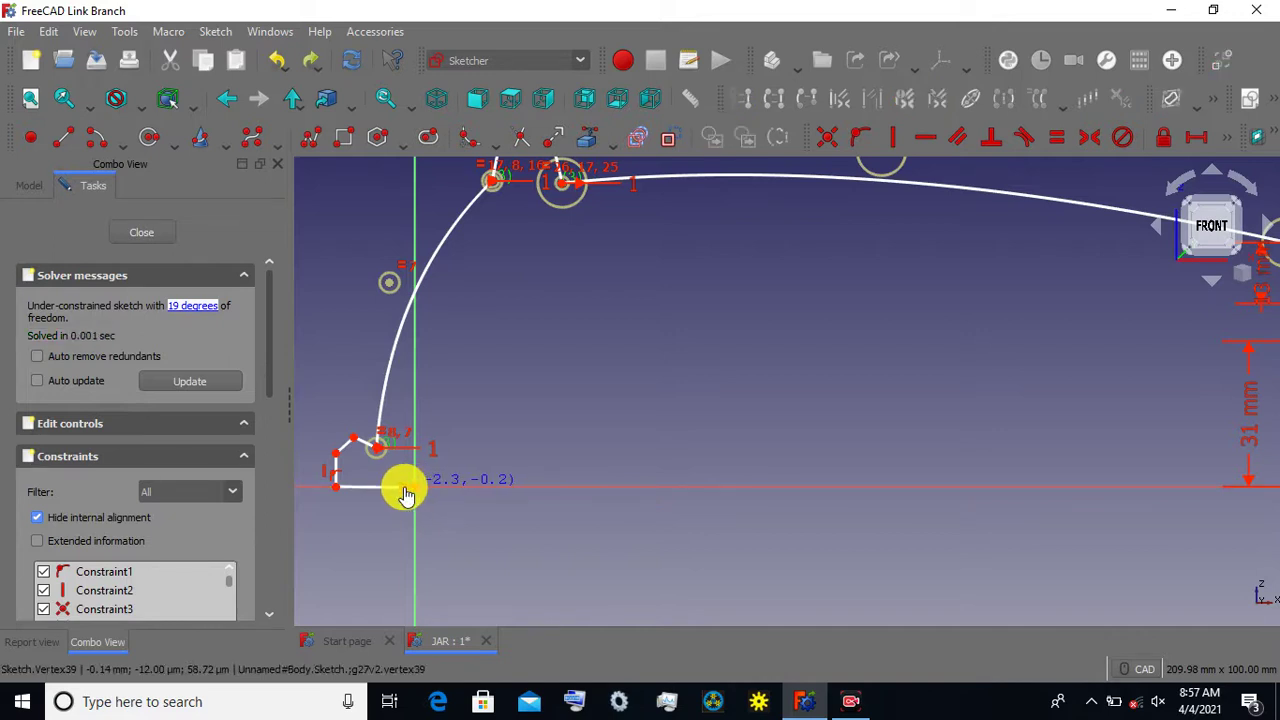
{"action": "key", "text": "Escape"}
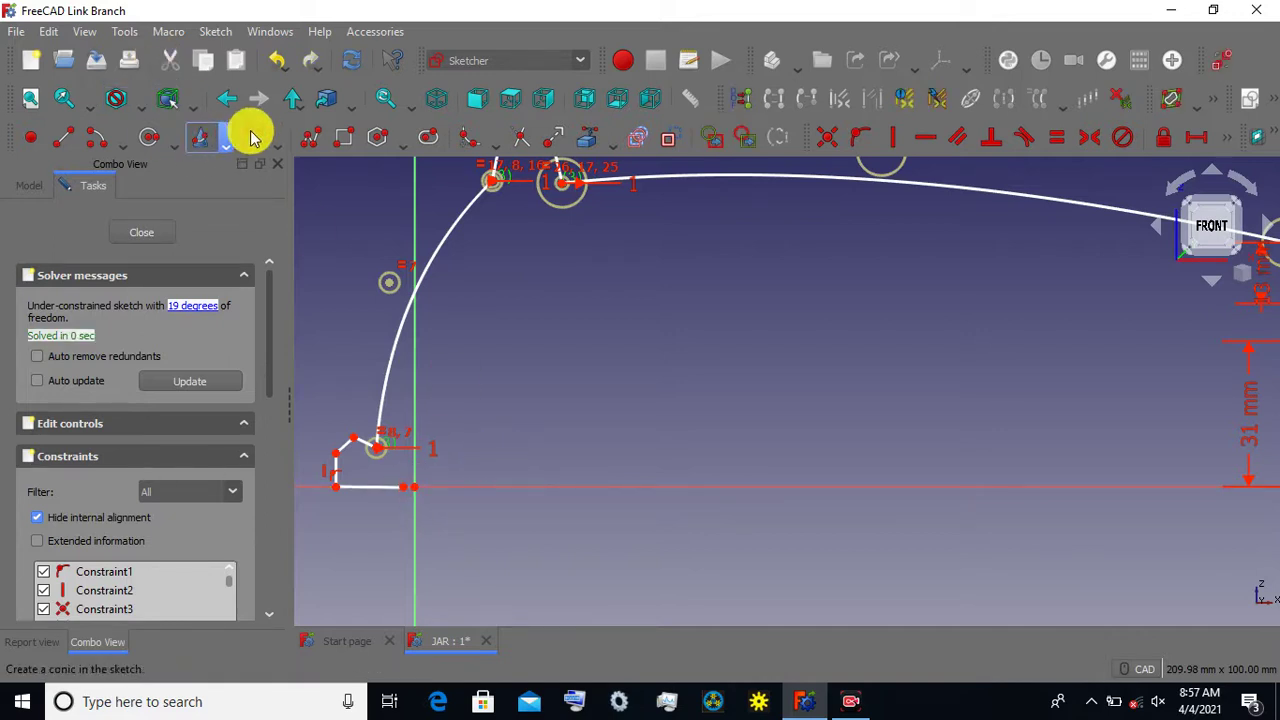
Draw an inner arc from the origin up to the top curve and drag its upper endpoint into place.
{"action": "key", "text": "g"}
{"action": "key", "text": "a"}
{"action": "left_click", "coordinate": [403, 487]}
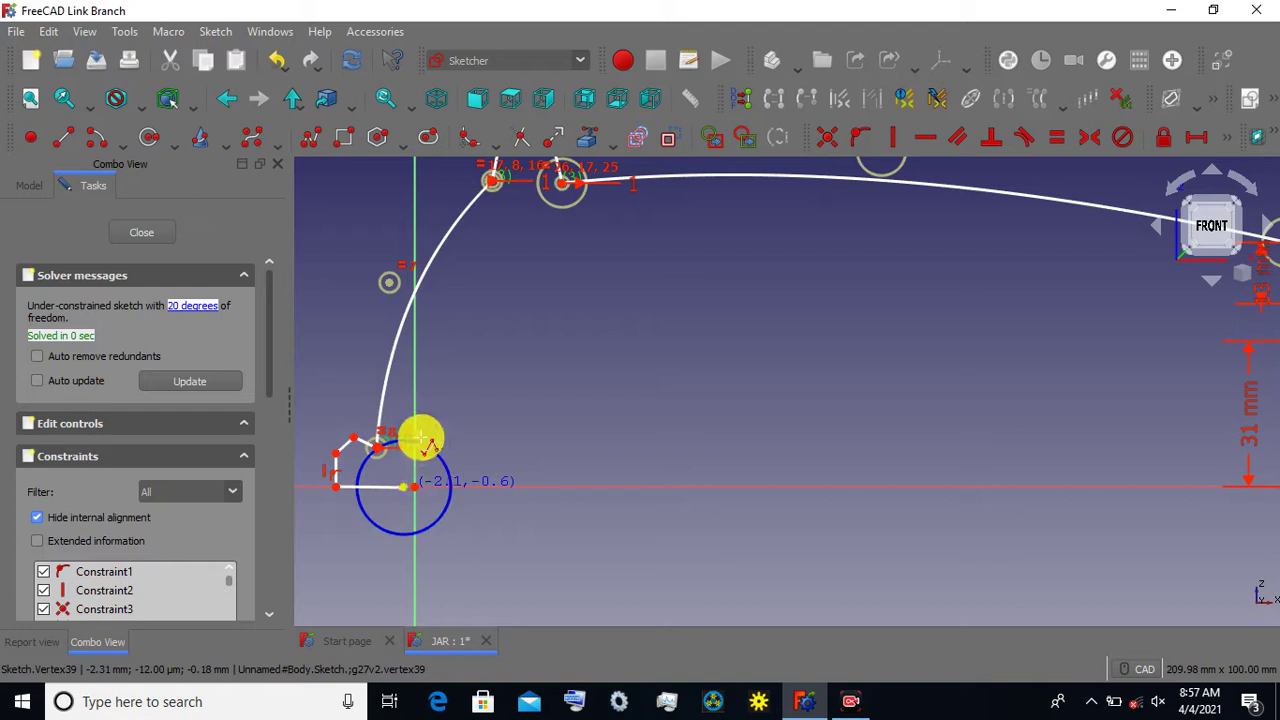
{"action": "left_click", "coordinate": [423, 355]}
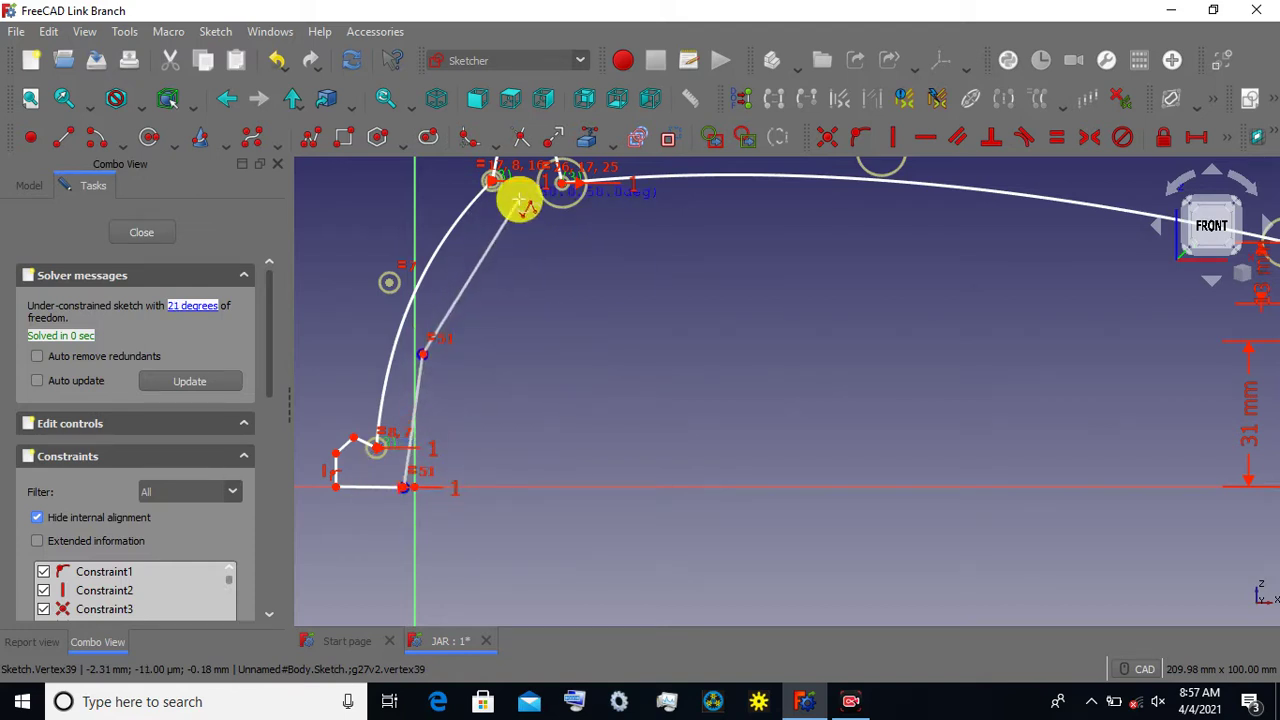
{"action": "middle_click_drag", "start_coordinate": [520, 205], "coordinate": [500, 265]}
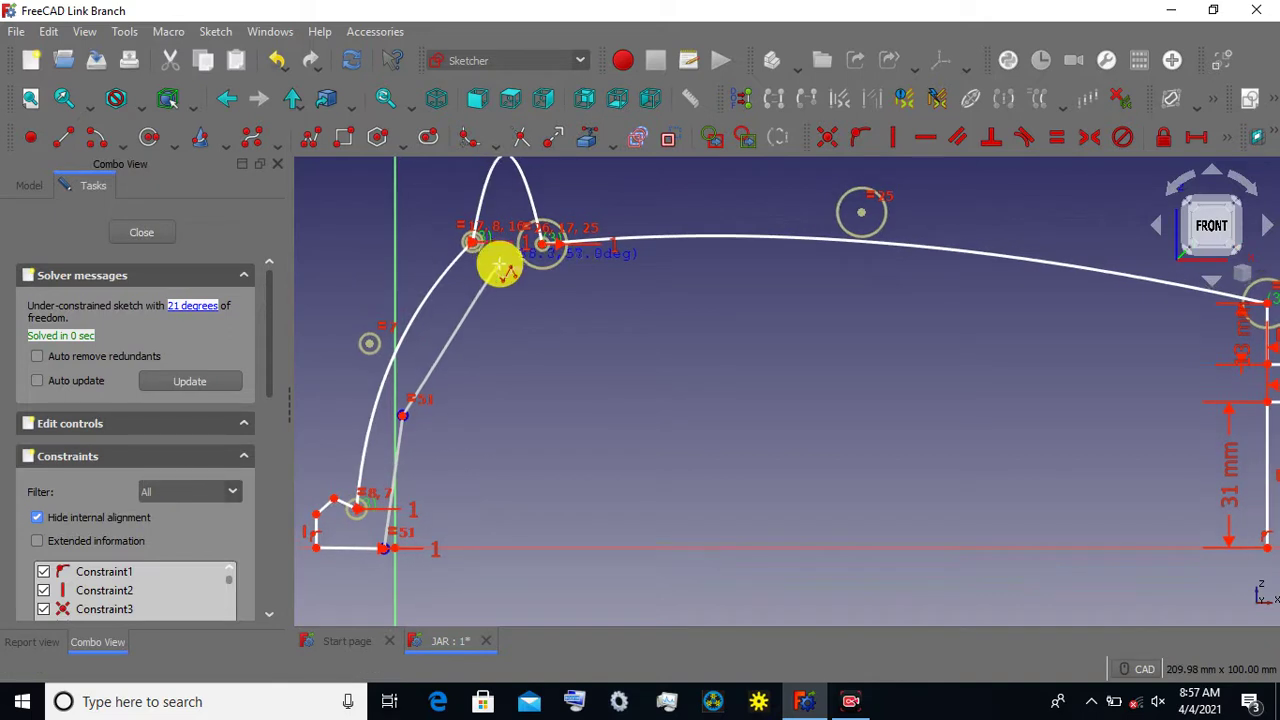
{"action": "left_click", "coordinate": [500, 265]}
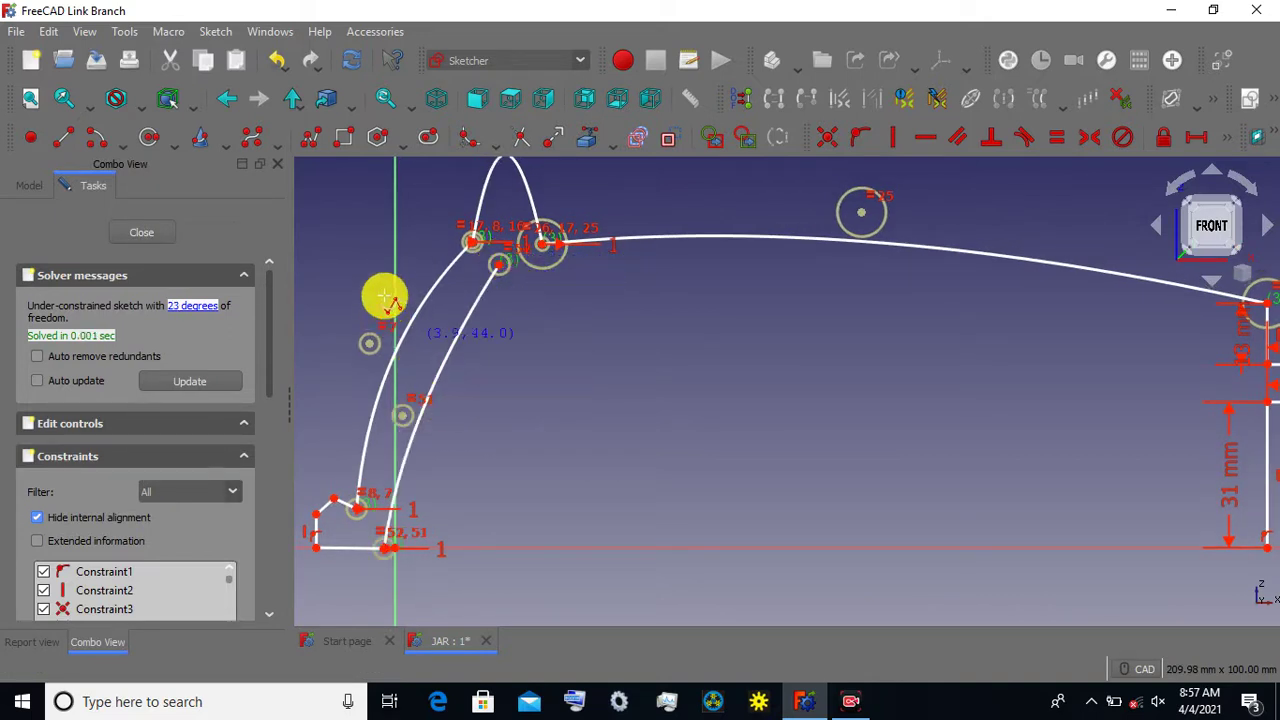
{"action": "mouse_move", "coordinate": [405, 422]}
{"action": "left_mouse_down"}
{"action": "mouse_move", "coordinate": [400, 380]}
{"action": "mouse_move", "coordinate": [428, 348]}
{"action": "left_mouse_up"}
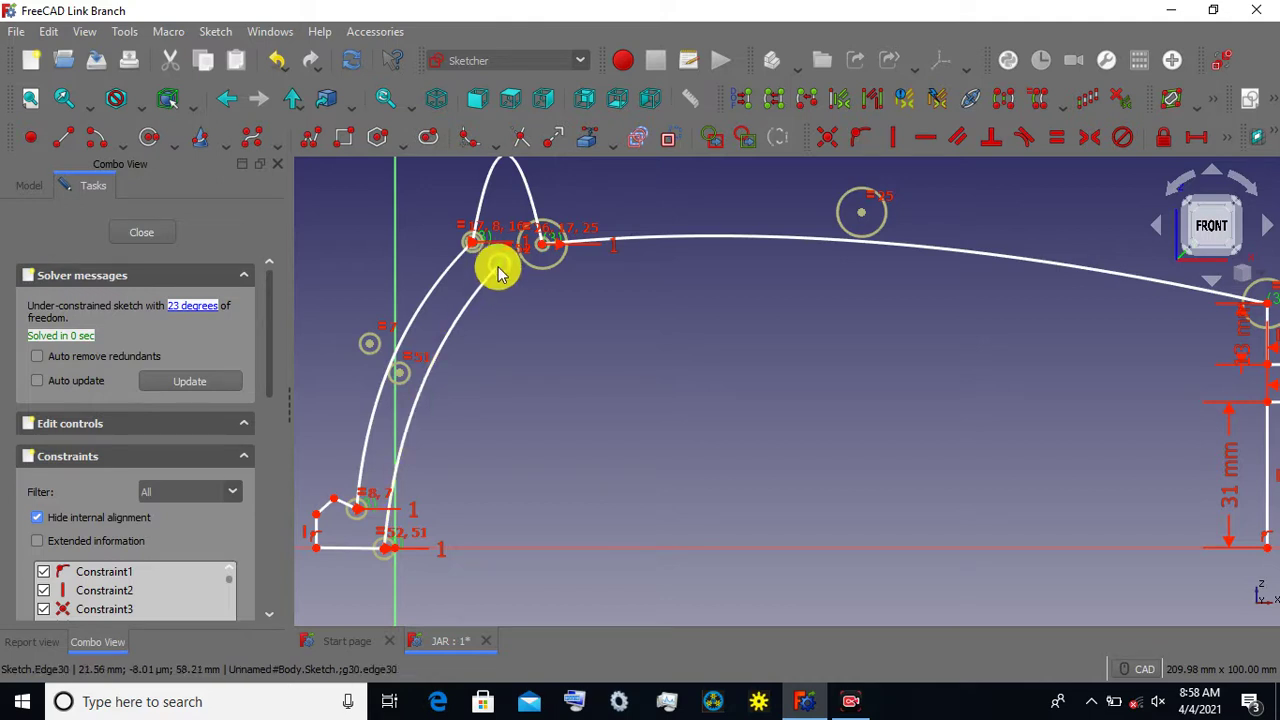
{"action": "left_click_drag", "start_coordinate": [500, 272], "coordinate": [488, 288]}
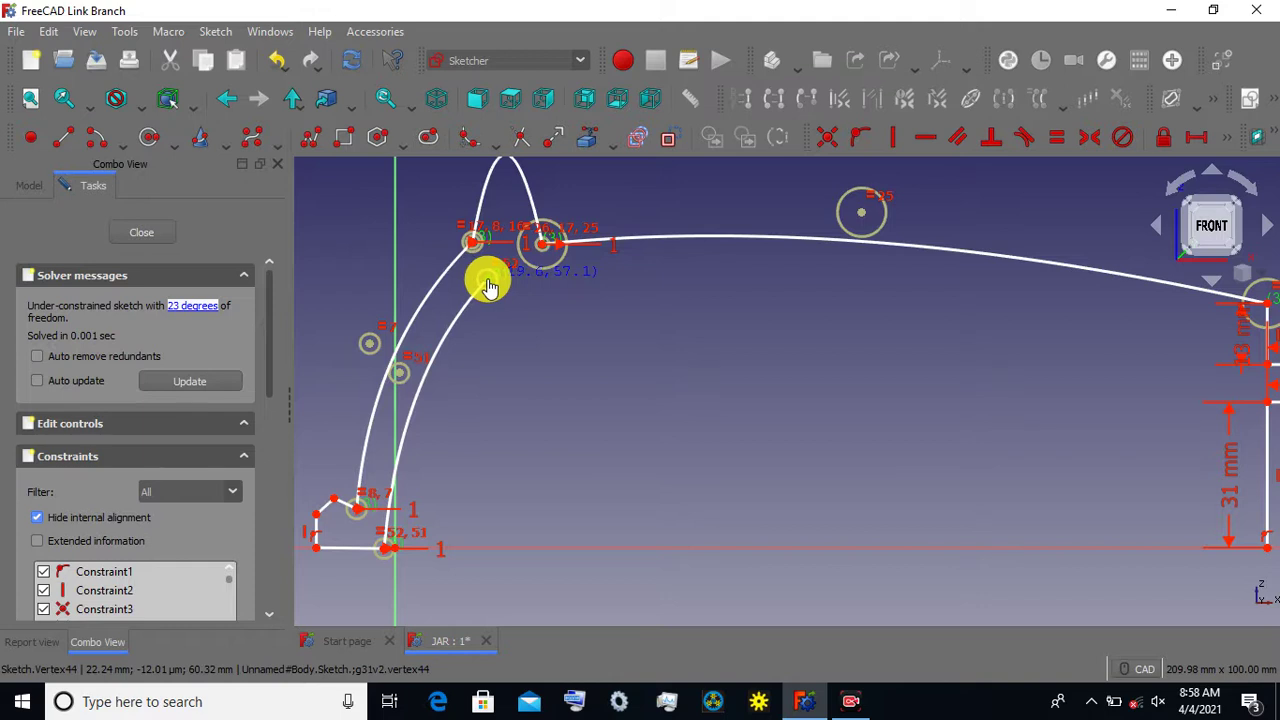
{"action": "left_click_drag", "start_coordinate": [540, 245], "coordinate": [536, 240]}
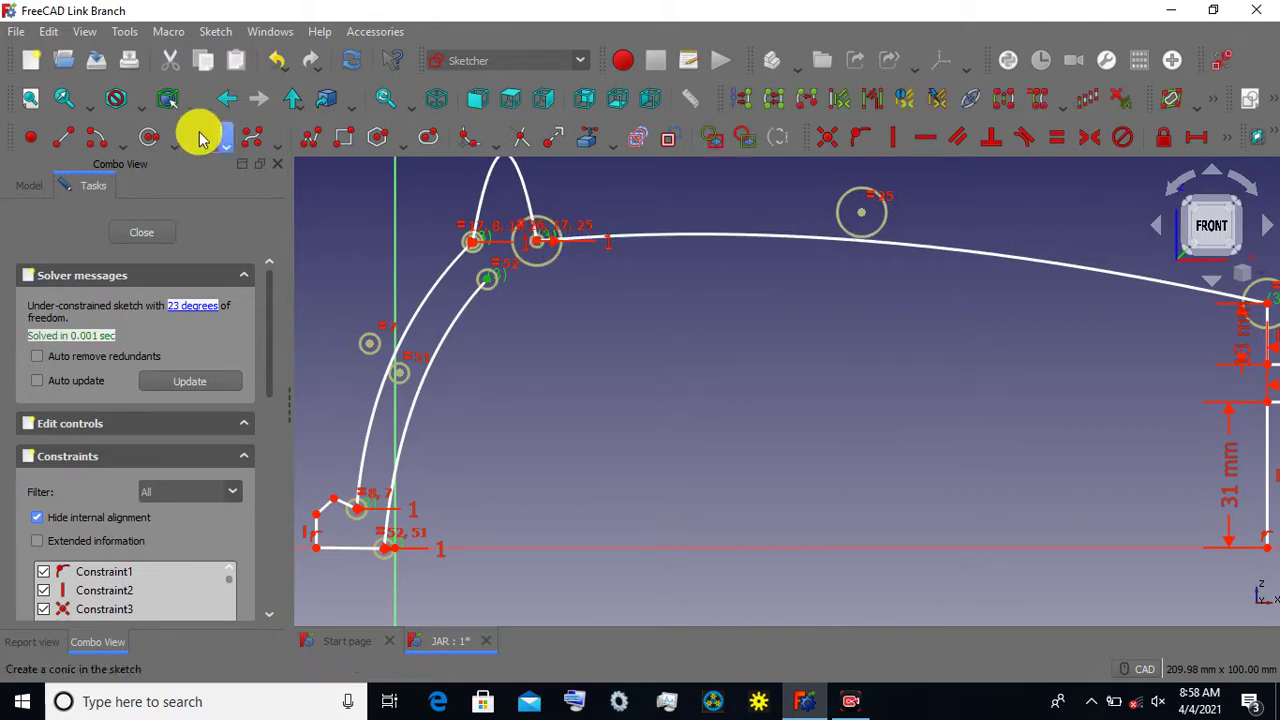
Draw a B-spline from the inner arc's end under the top edge, raise a pole, and start a line from its right end.
{"action": "left_click", "coordinate": [255, 143]}
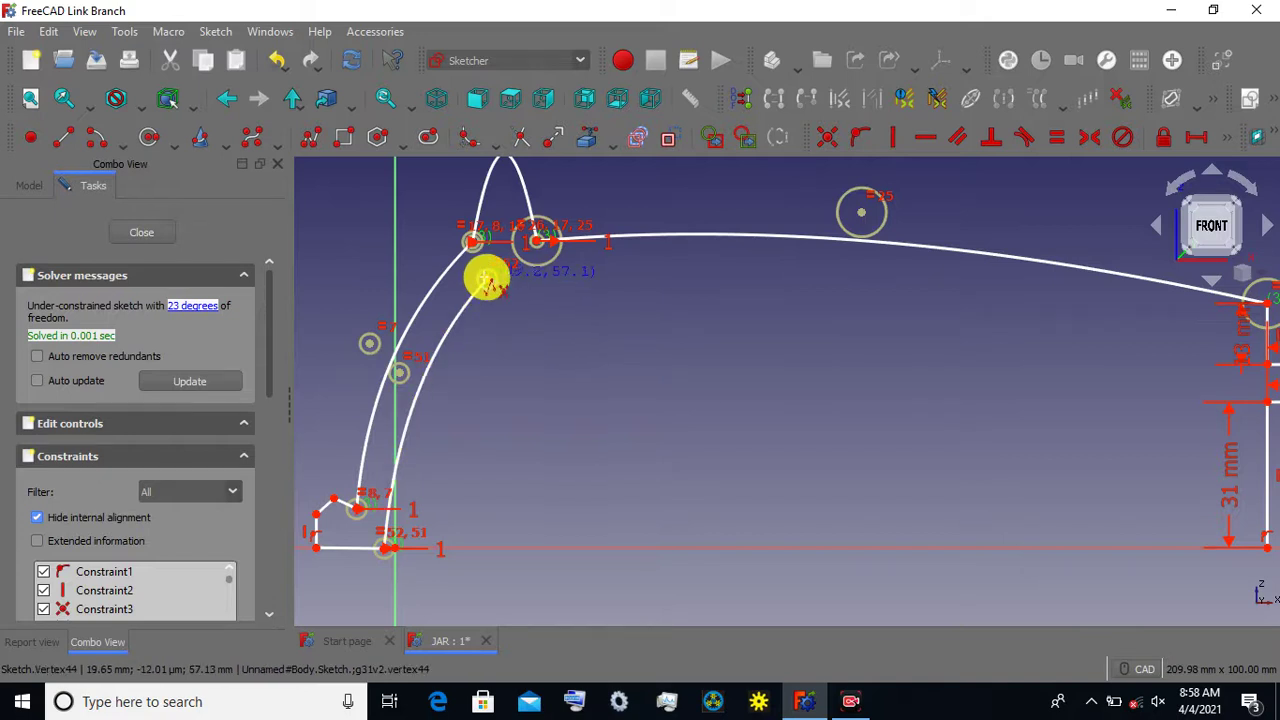
{"action": "left_click", "coordinate": [487, 280]}
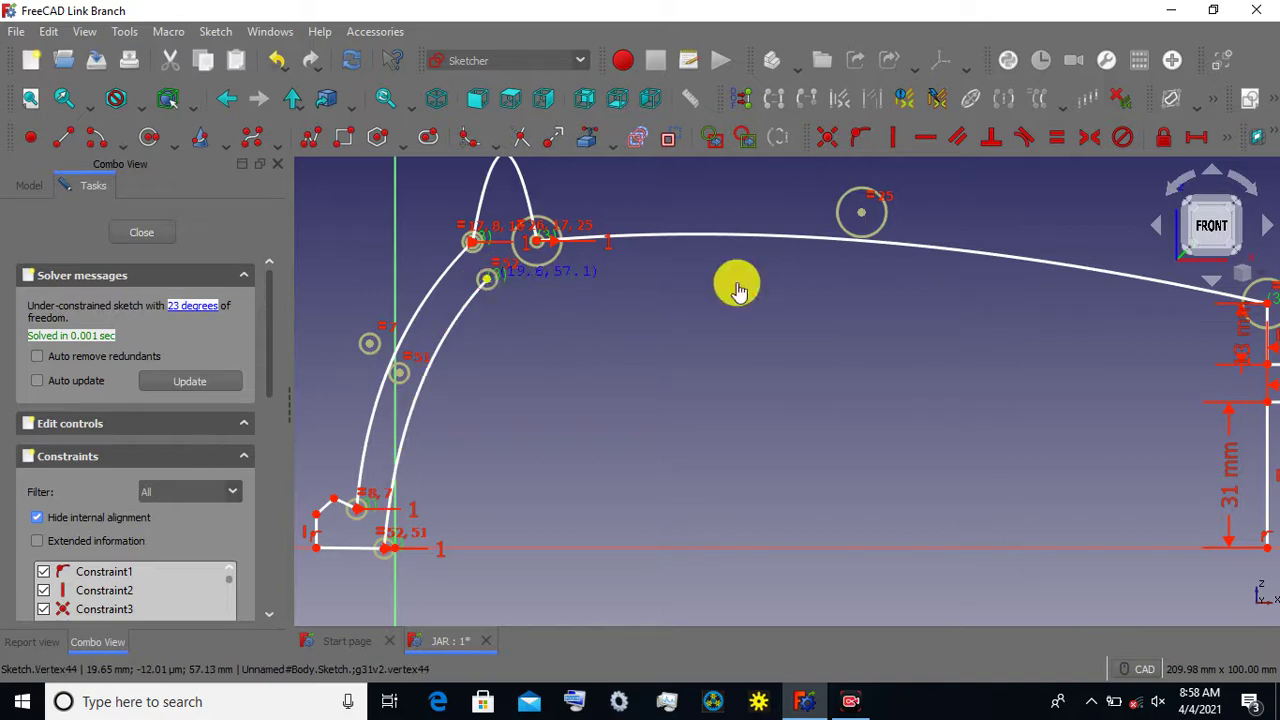
{"action": "left_click", "coordinate": [857, 272]}
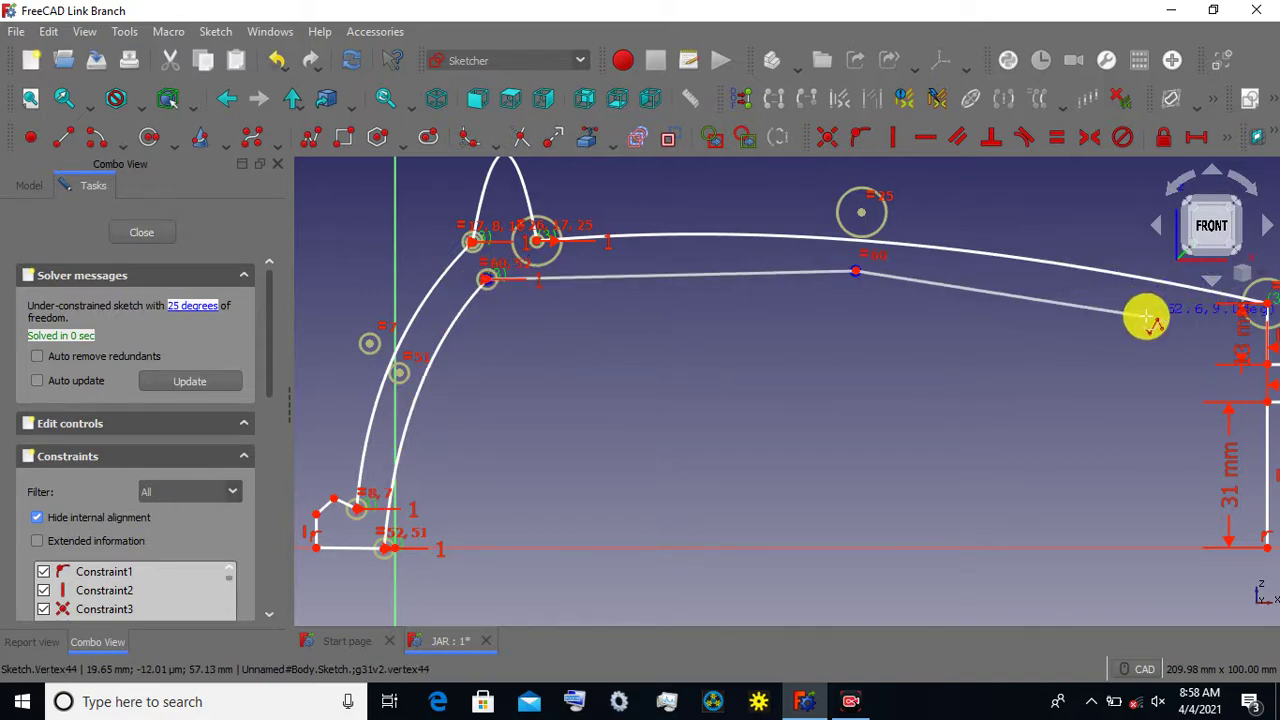
{"action": "scroll", "coordinate": [1147, 319], "scroll_direction": "down", "scroll_amount": 1}
{"action": "middle_click_drag", "start_coordinate": [1000, 309], "coordinate": [869, 289]}
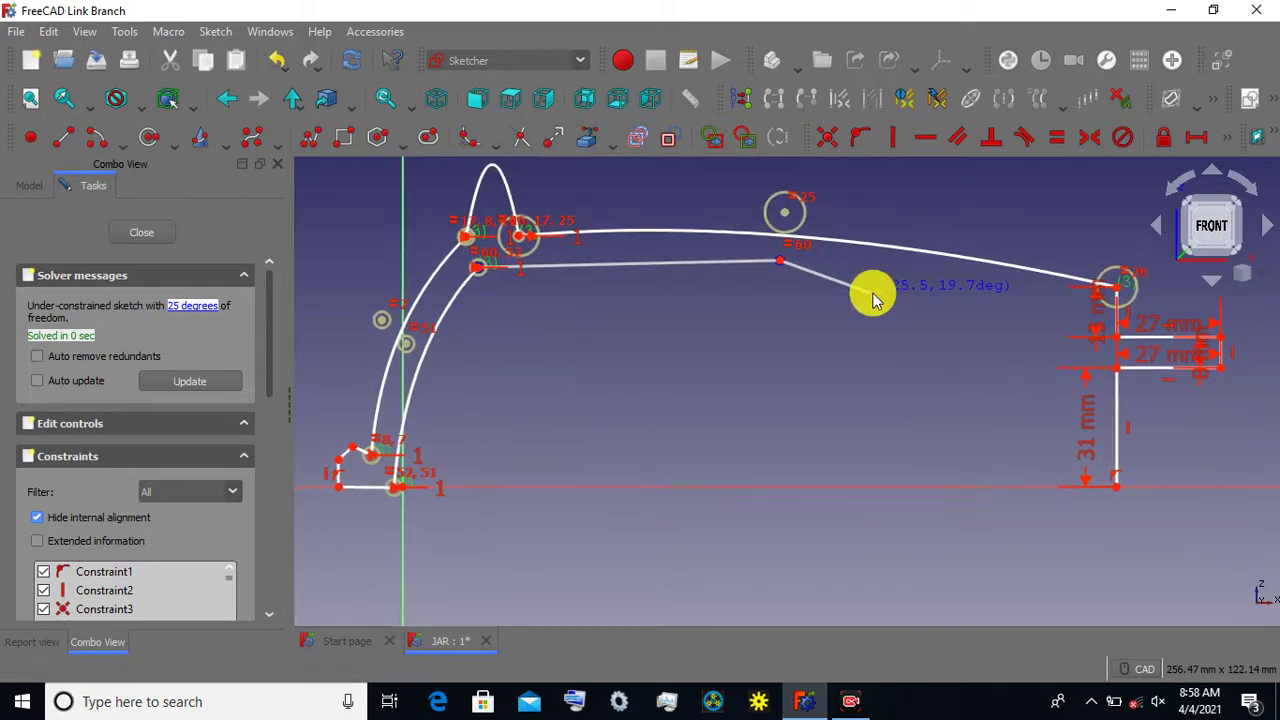
{"action": "right_click", "coordinate": [988, 291]}
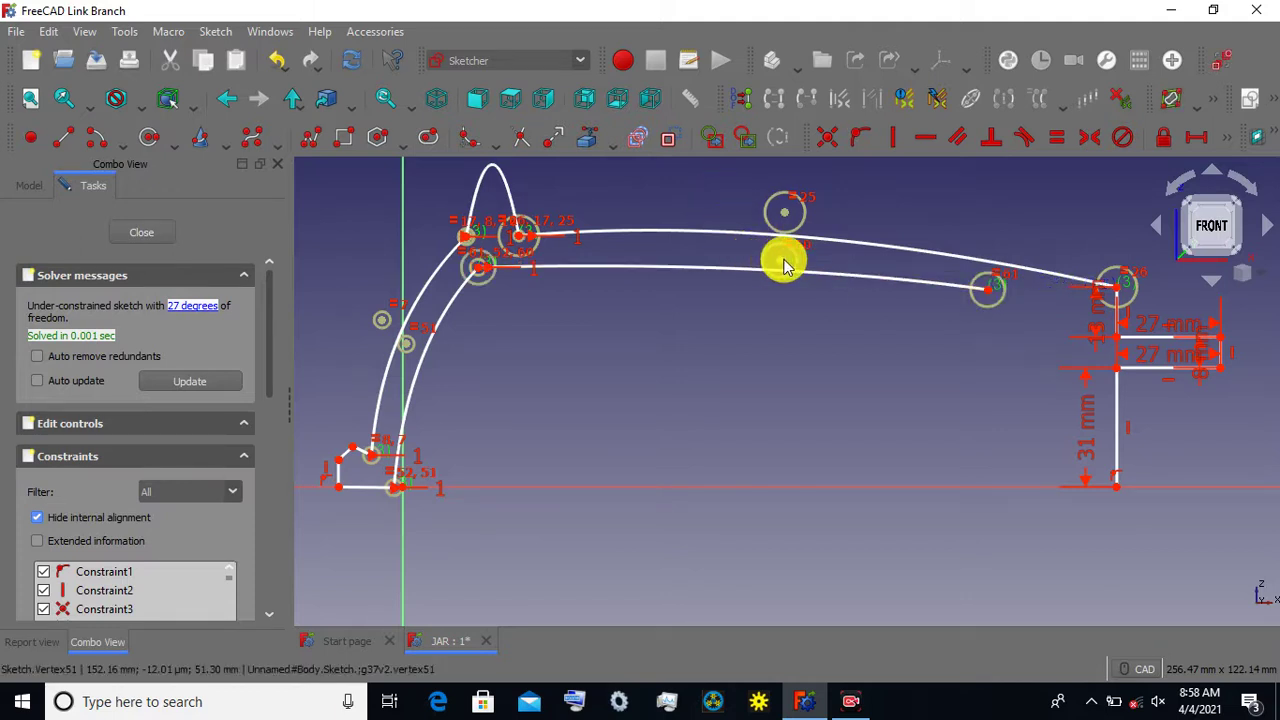
{"action": "left_click_drag", "start_coordinate": [773, 257], "coordinate": [772, 248]}
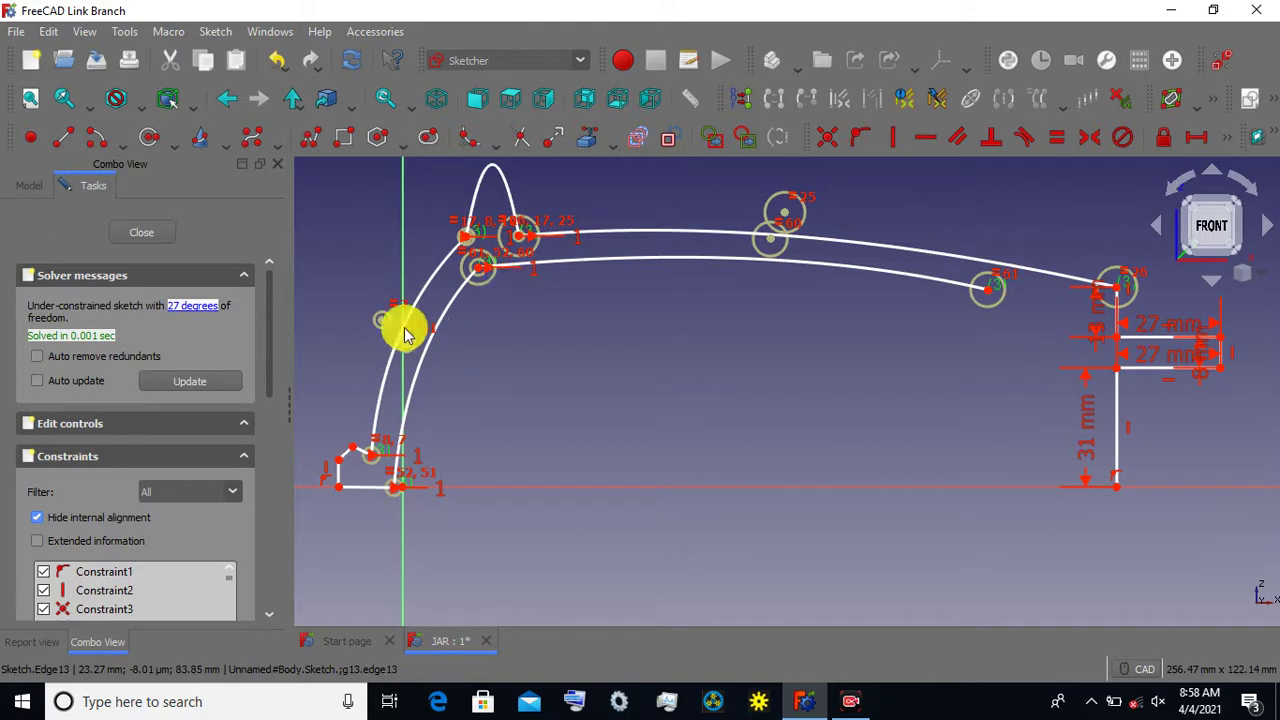
{"action": "left_click", "coordinate": [310, 137]}
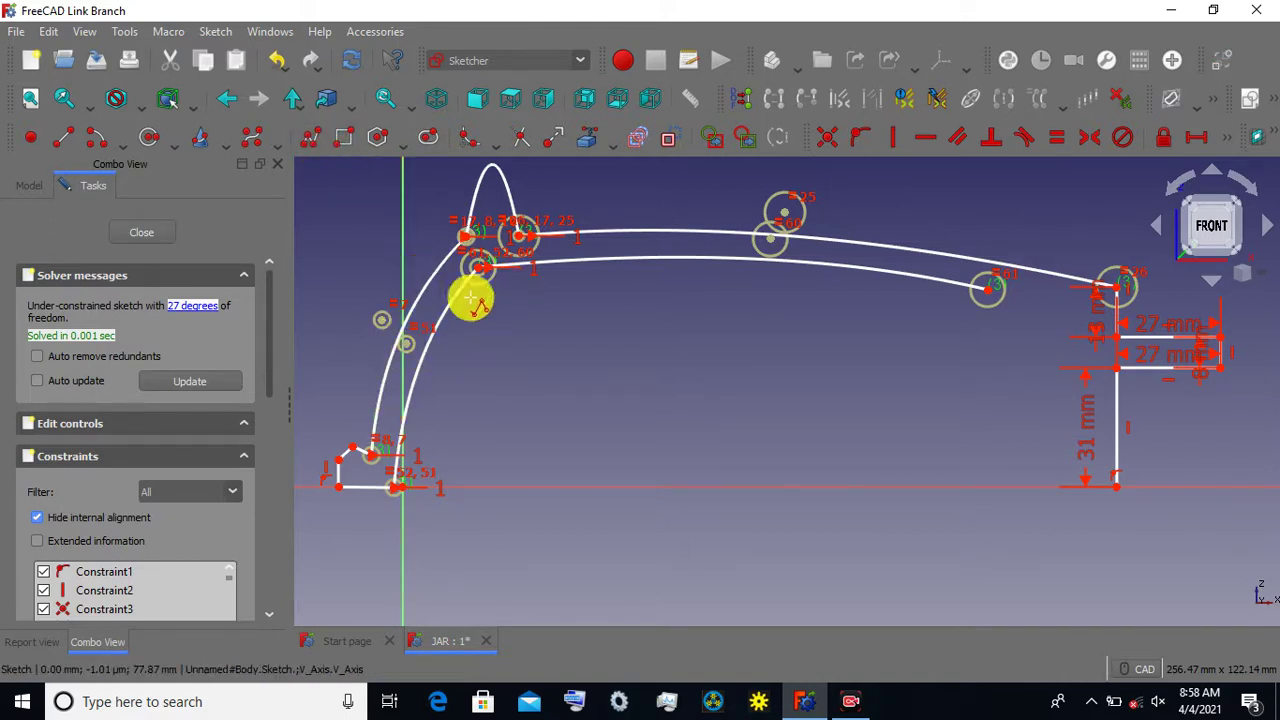
{"action": "left_click", "coordinate": [988, 288]}
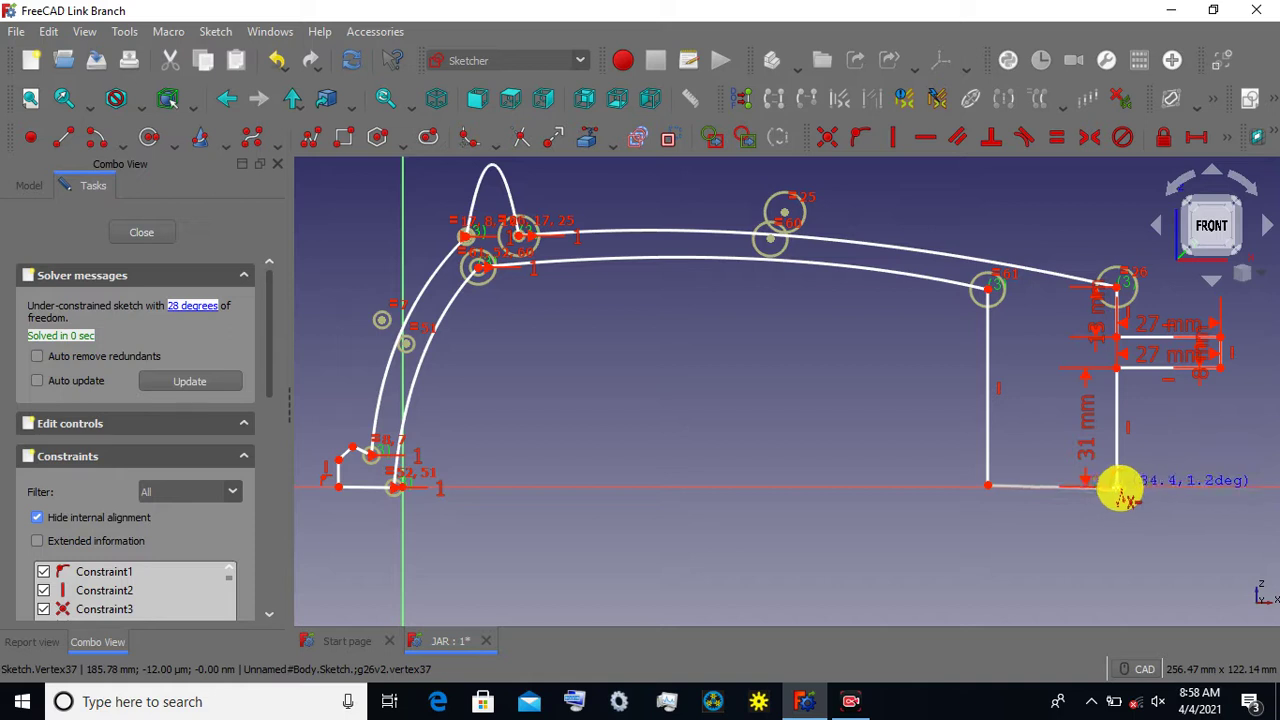
{"action": "left_click", "coordinate": [1118, 488]}
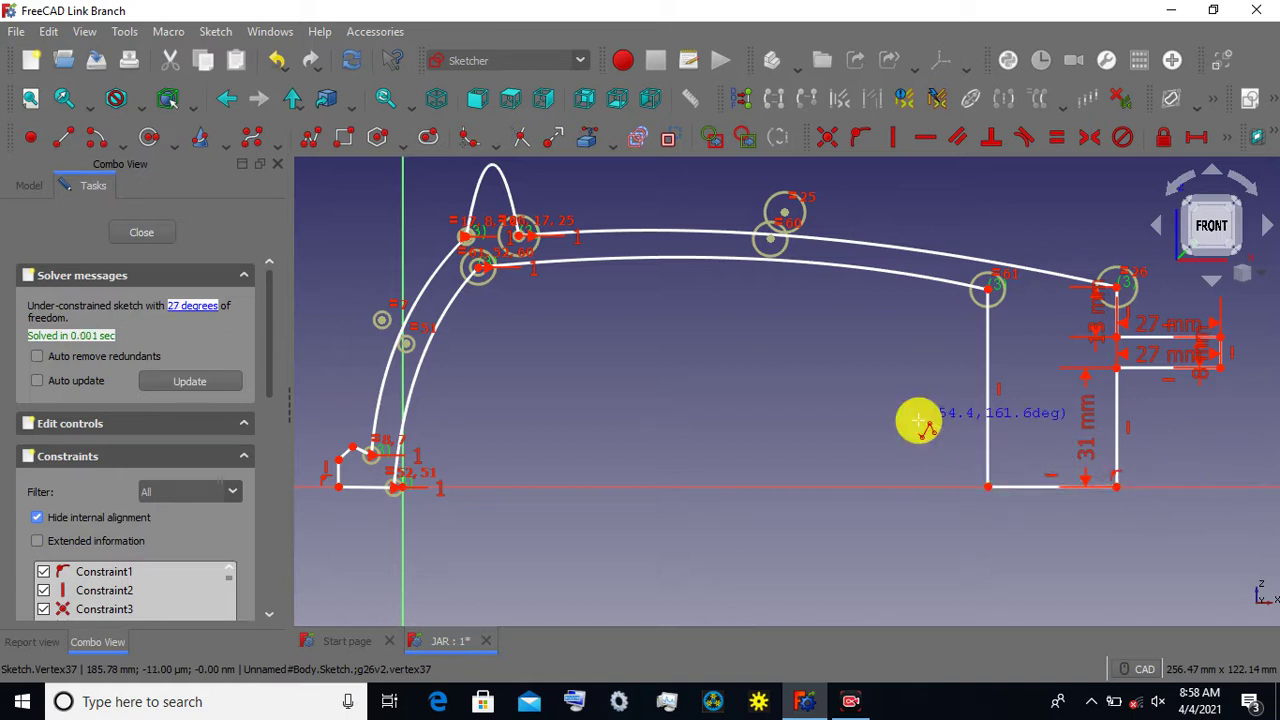
{"action": "key", "text": "Escape"}
{"action": "left_click", "coordinate": [987, 388]}
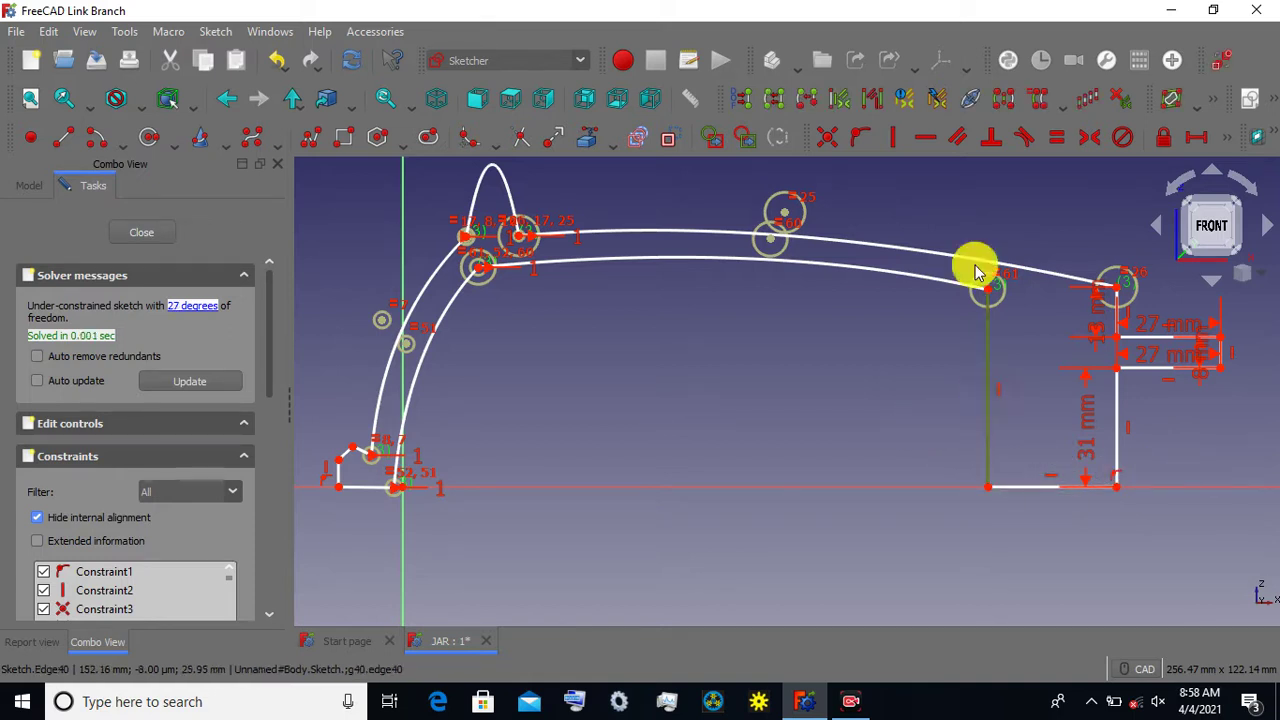
{"action": "left_click", "coordinate": [1228, 137]}
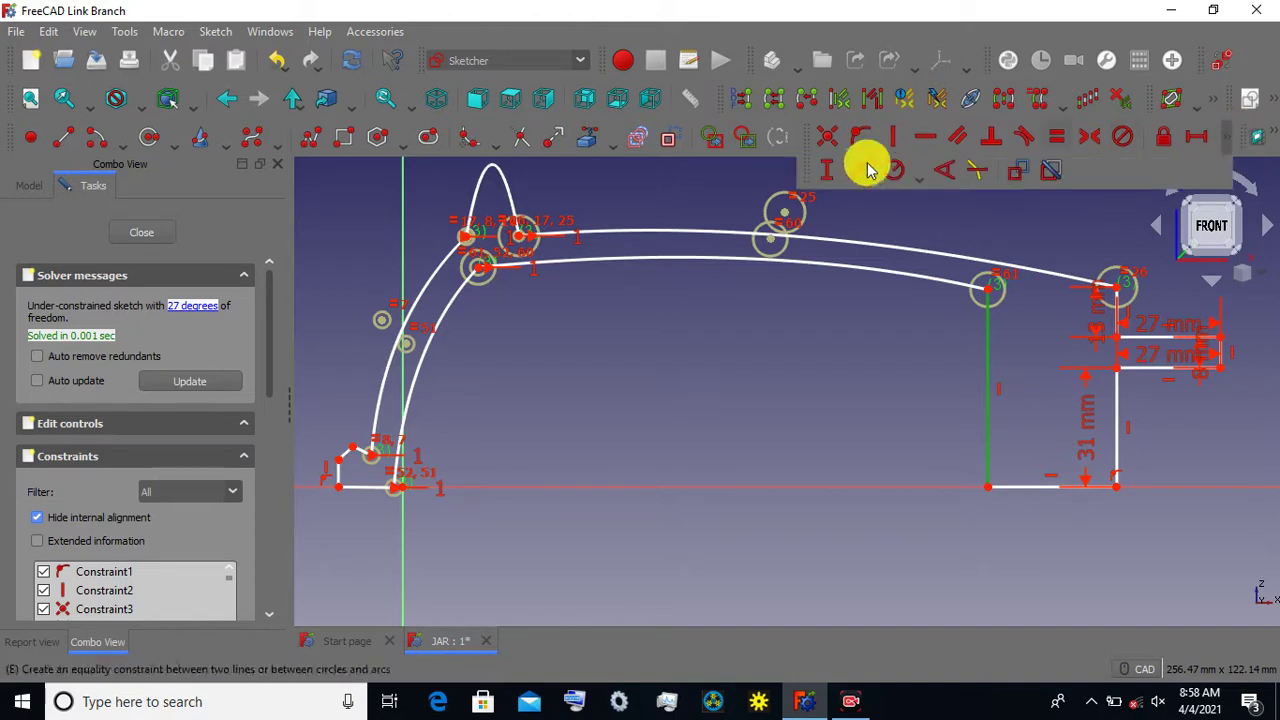
{"action": "left_click", "coordinate": [836, 176]}
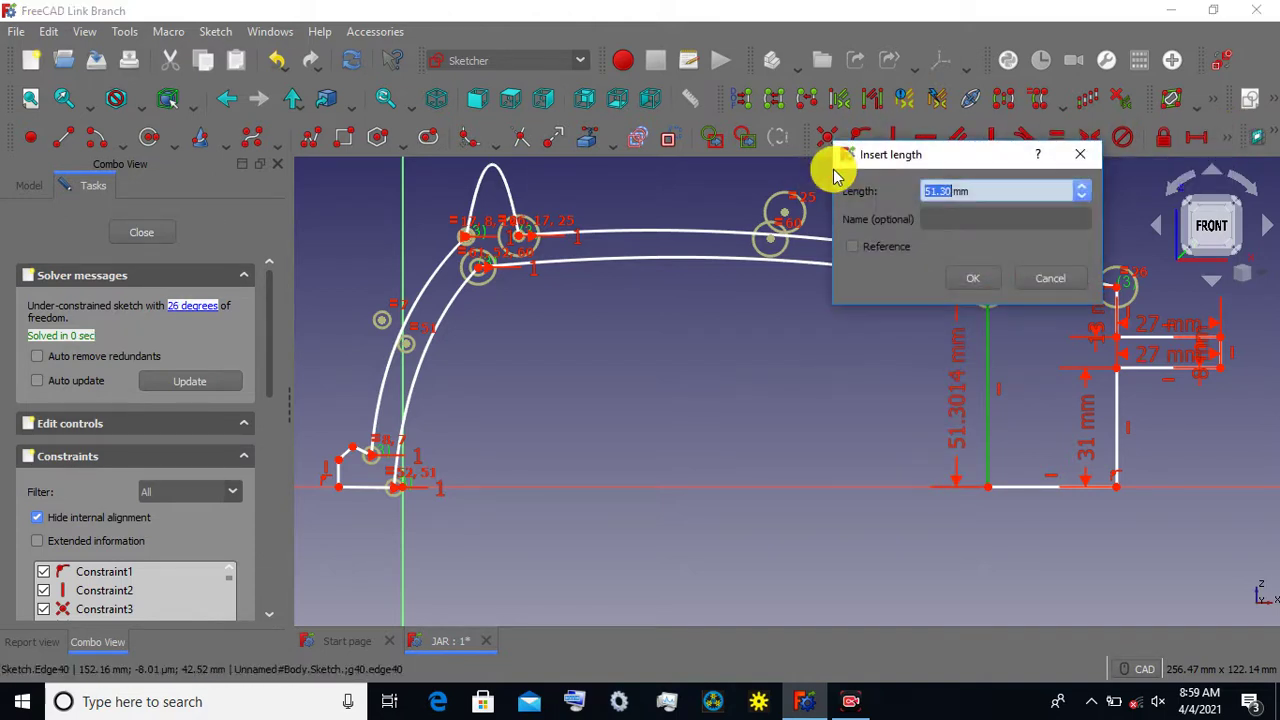
{"action": "left_click", "coordinate": [960, 276]}
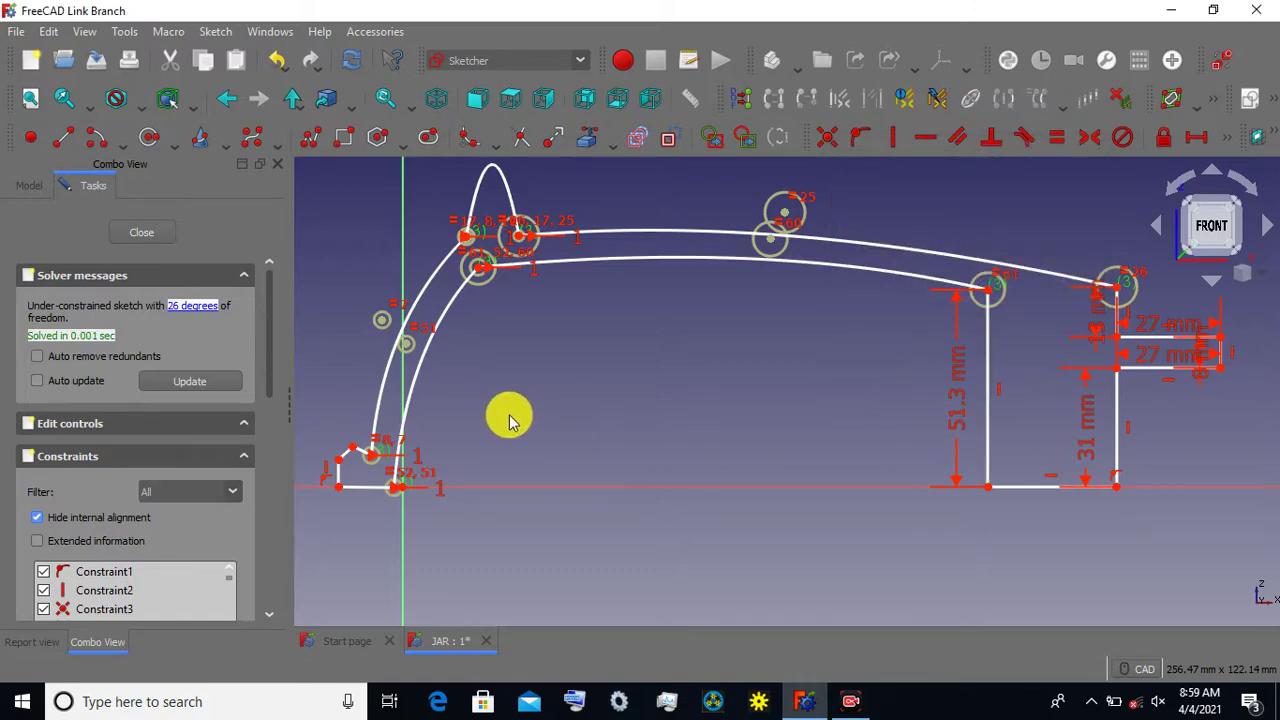
{"action": "scroll", "coordinate": [458, 470], "scroll_direction": "up", "scroll_amount": 4}
{"action": "scroll", "coordinate": [458, 470], "scroll_direction": "down", "scroll_amount": 2}
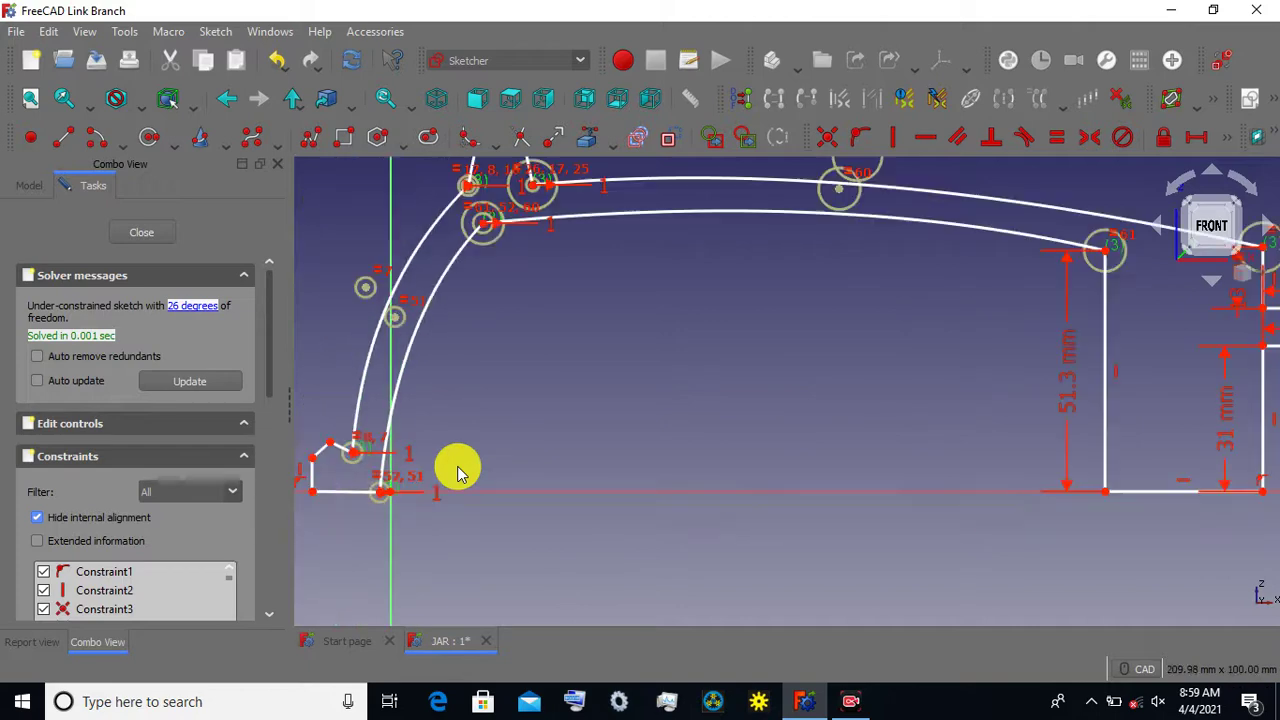
{"action": "scroll", "coordinate": [458, 468], "scroll_direction": "down", "scroll_amount": 3}
{"action": "scroll", "coordinate": [530, 445], "scroll_direction": "up", "scroll_amount": 1}
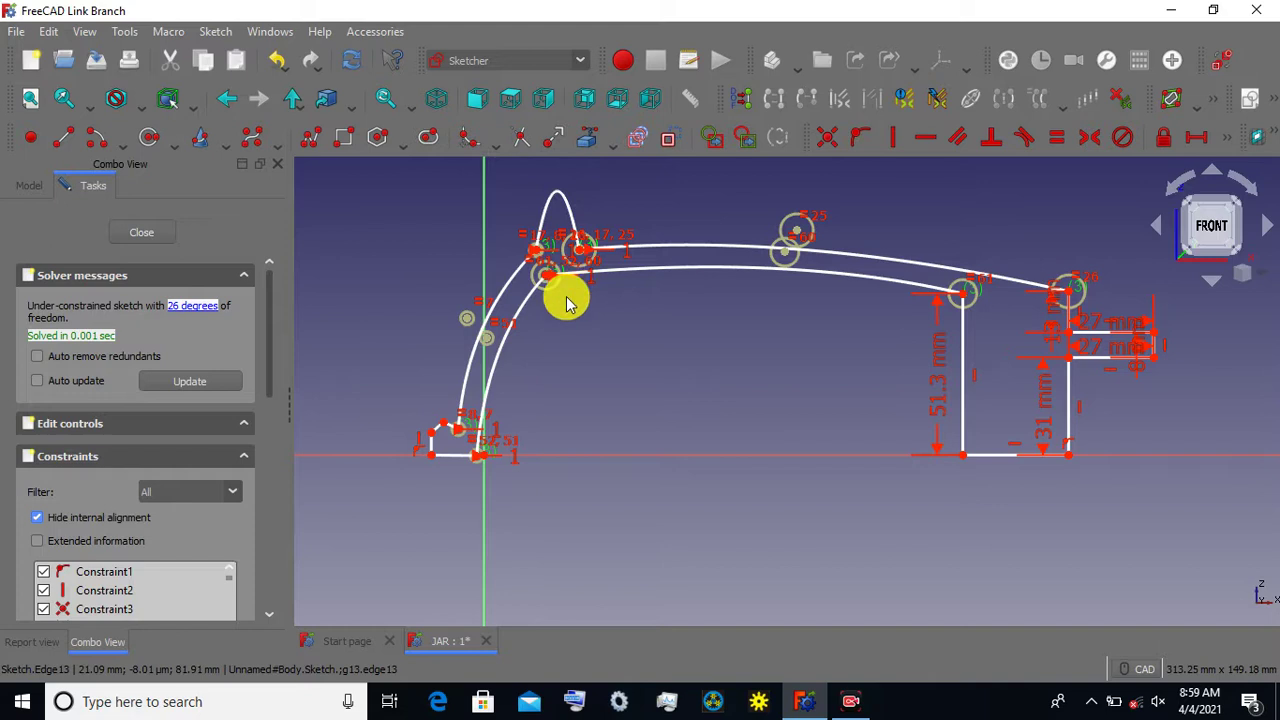
{"action": "scroll", "coordinate": [566, 304], "scroll_direction": "up", "scroll_amount": 2}
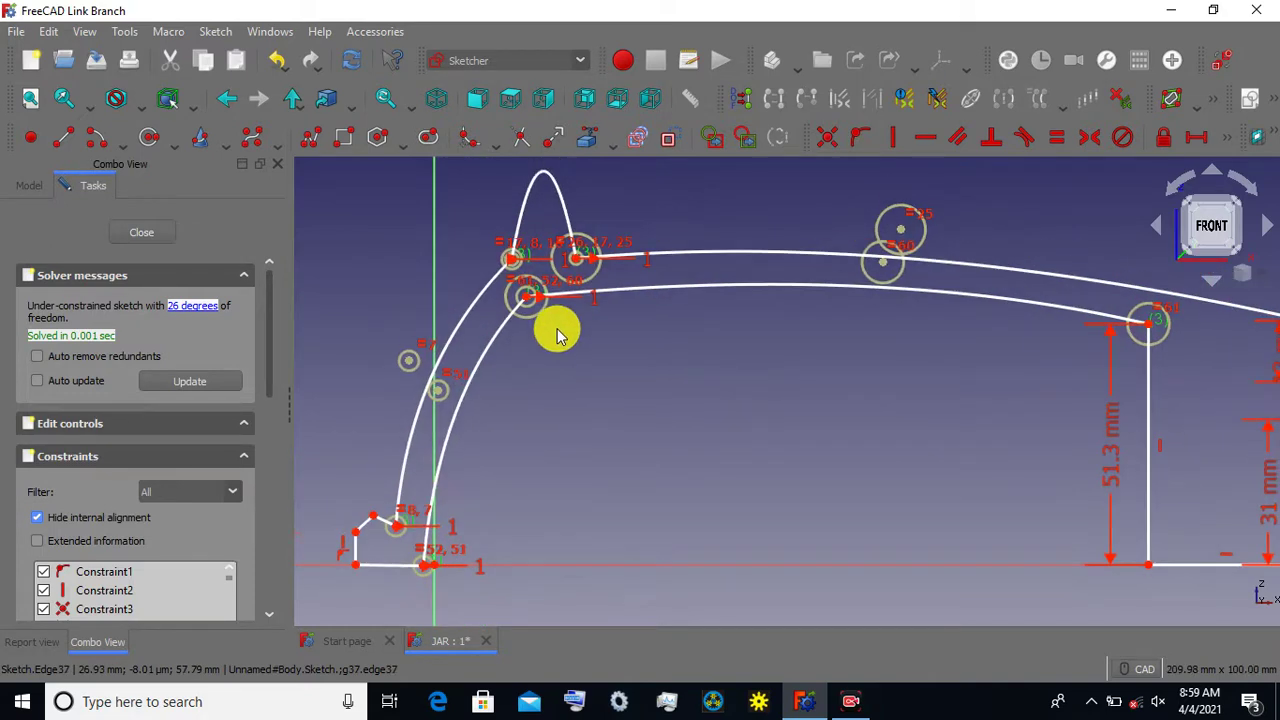
{"action": "scroll", "coordinate": [553, 330], "scroll_direction": "up", "scroll_amount": 1}
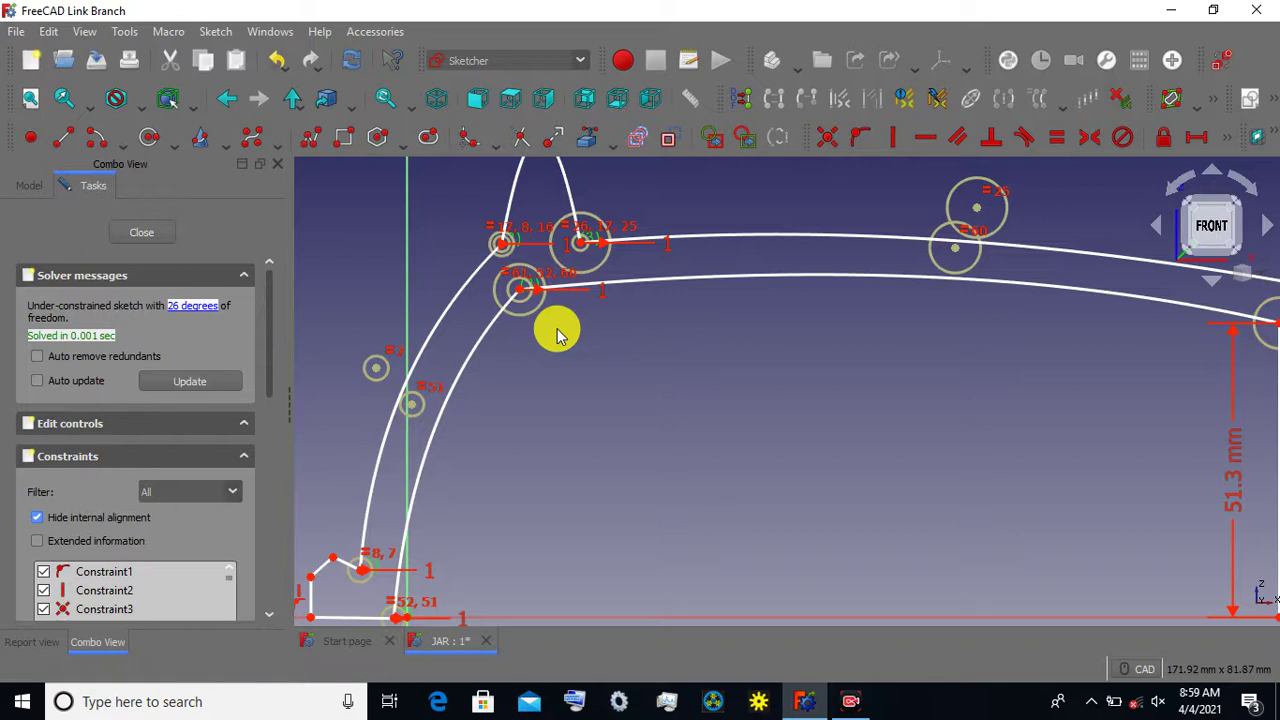
{"action": "left_click", "coordinate": [153, 239]}
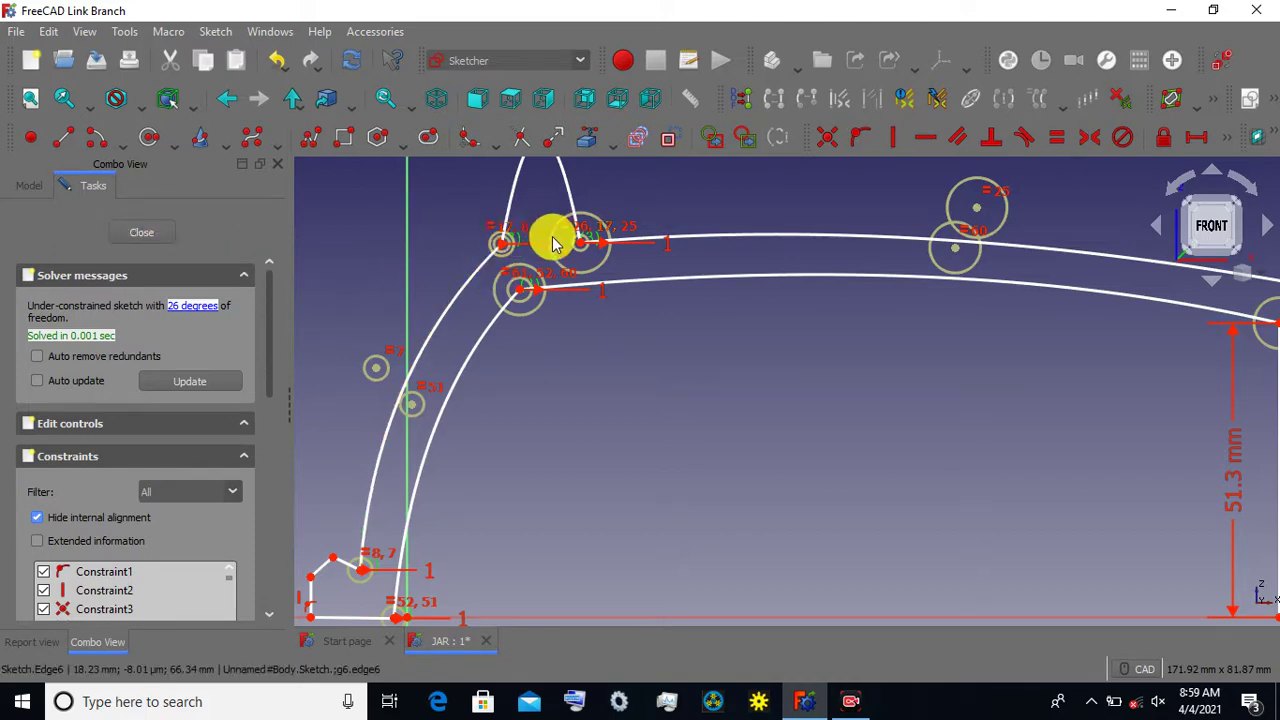
{"action": "scroll", "coordinate": [634, 186], "scroll_direction": "down", "scroll_amount": 1}
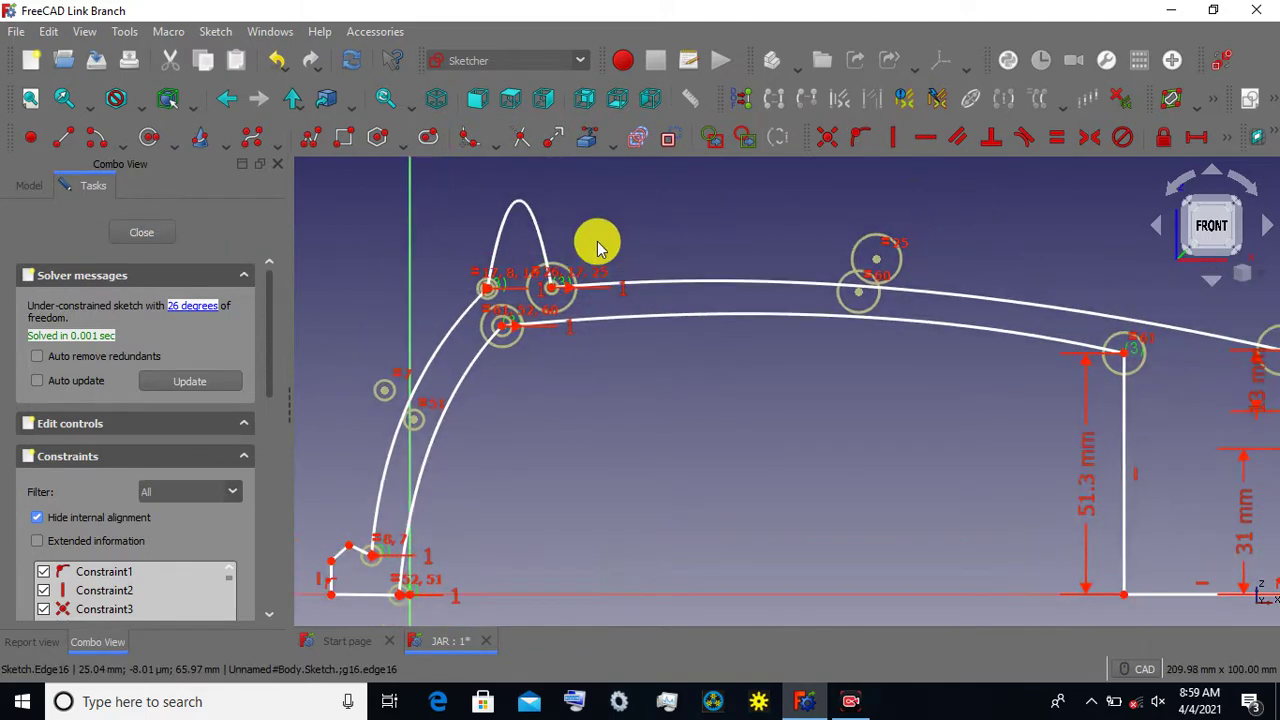
{"action": "left_click", "coordinate": [125, 237]}
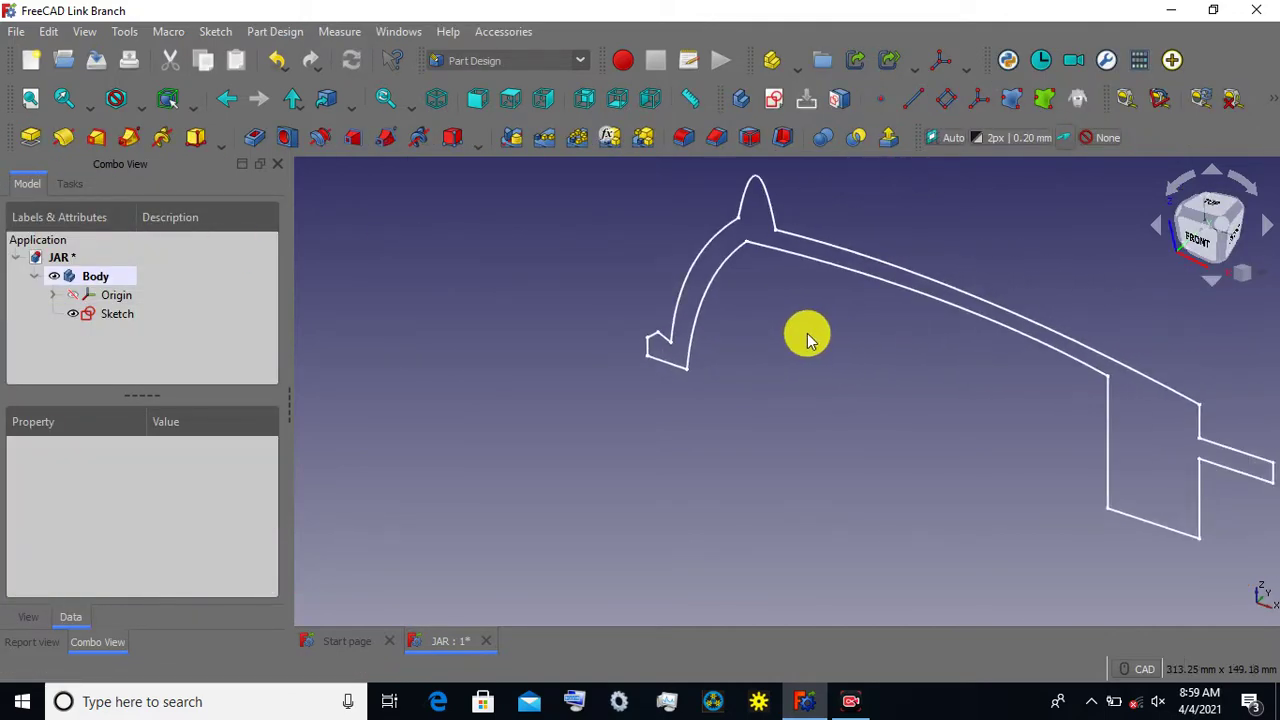
Start a Revolution of the jar profile sketch with its axis set to Base X axis.
{"action": "left_click", "coordinate": [121, 324]}
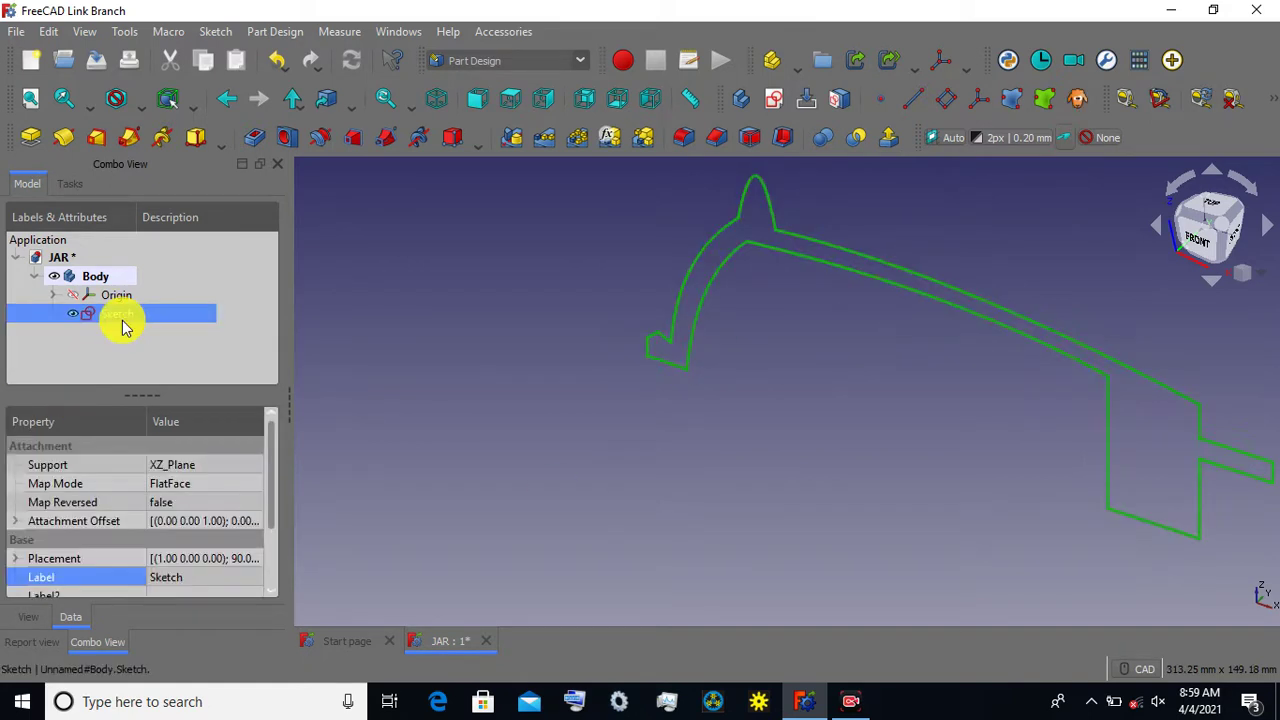
{"action": "left_click", "coordinate": [60, 140]}
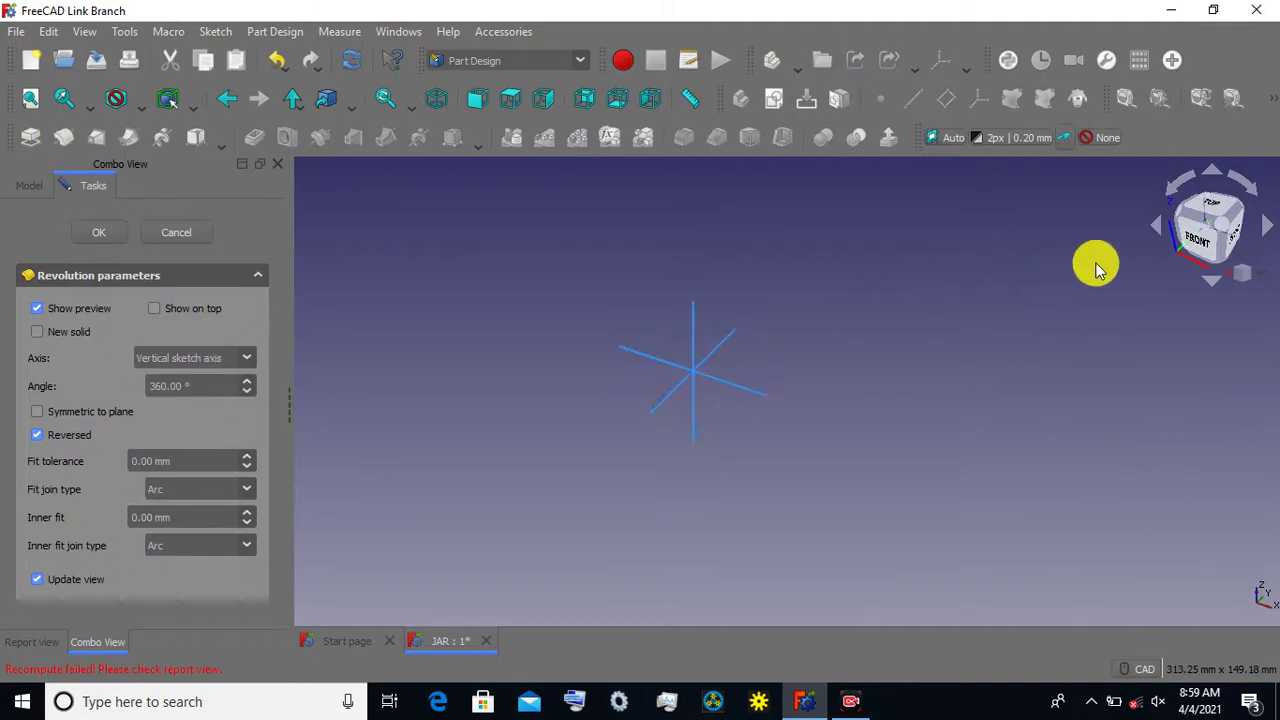
{"action": "scroll", "coordinate": [631, 349], "scroll_direction": "up", "scroll_amount": 1}
{"action": "scroll", "coordinate": [635, 355], "scroll_direction": "up", "scroll_amount": 3}
{"action": "scroll", "coordinate": [628, 359], "scroll_direction": "up", "scroll_amount": 1}
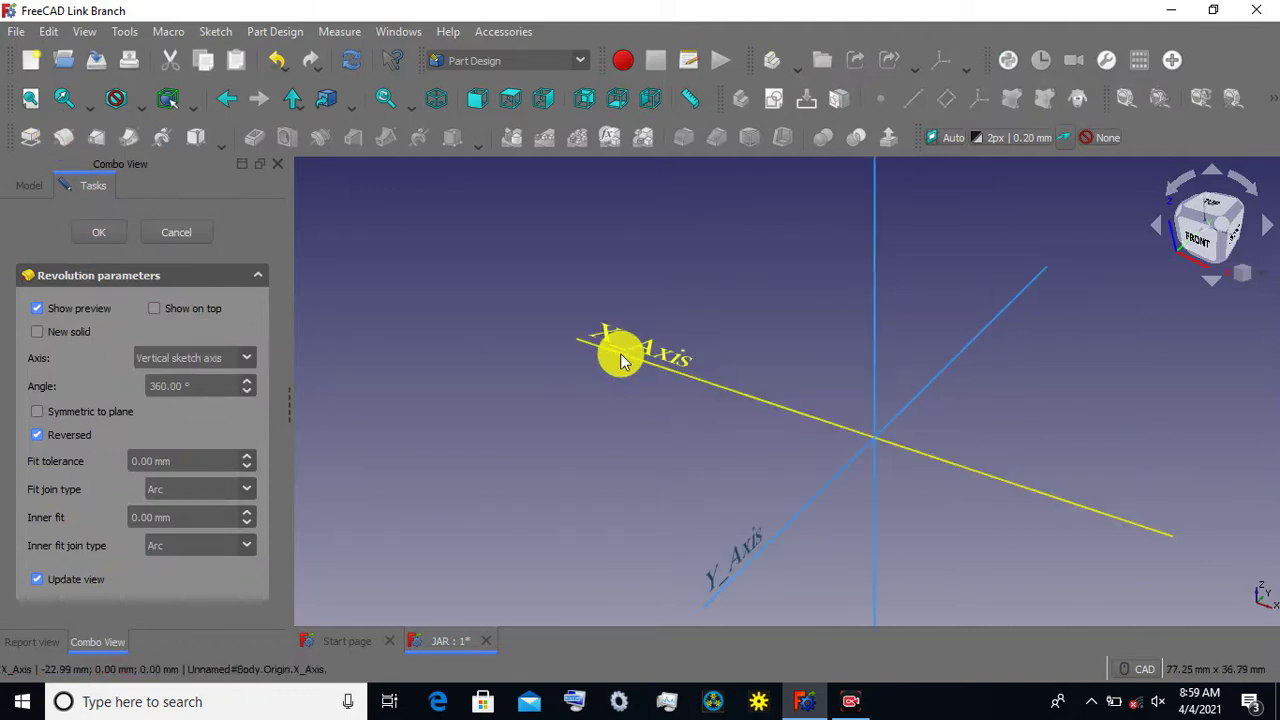
{"action": "left_click", "coordinate": [245, 360]}
{"action": "left_click", "coordinate": [211, 401]}
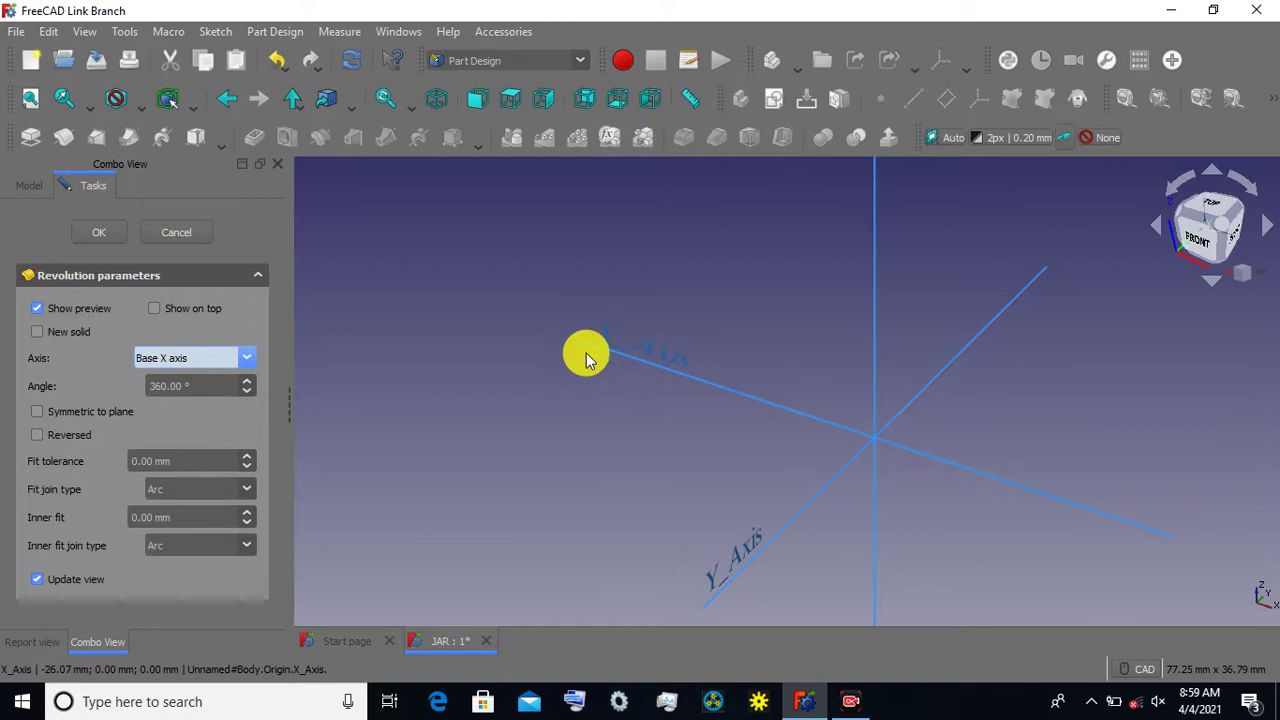
{"action": "scroll", "coordinate": [515, 387], "scroll_direction": "down", "scroll_amount": 2}
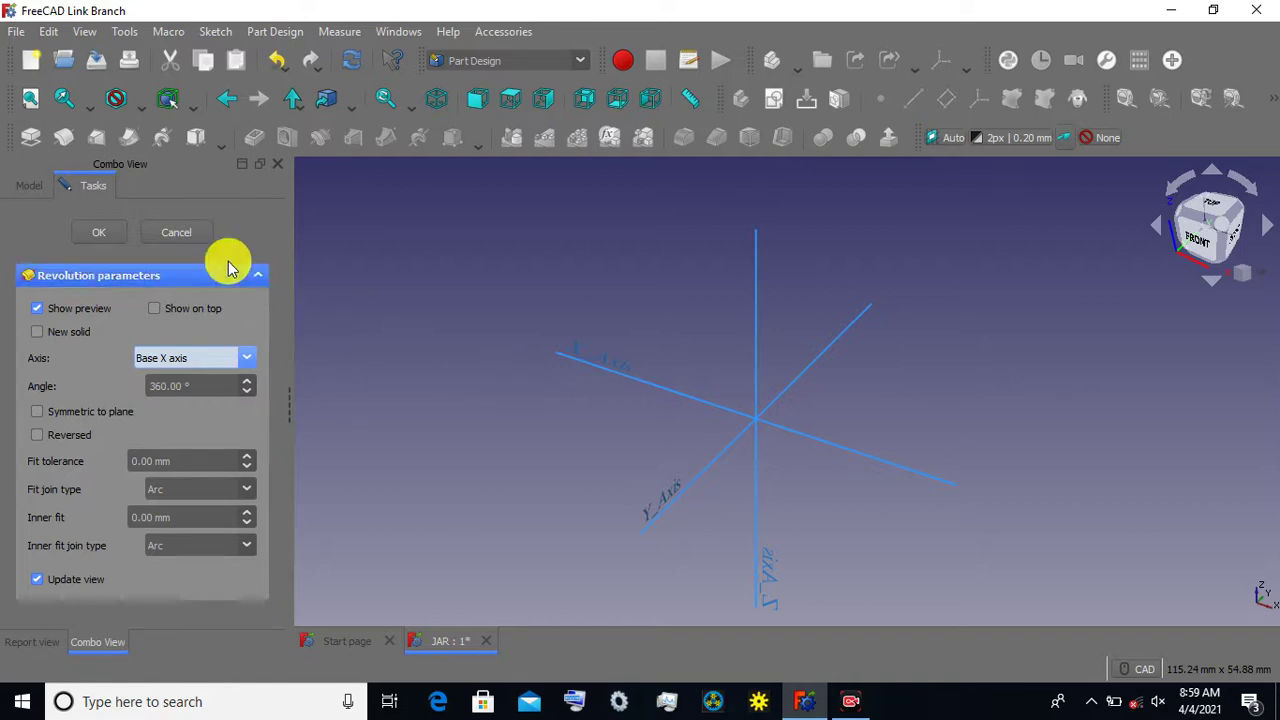
Tick New solid and apply, then dismiss the axis-intersects-sketch error and cancel the revolution.
{"action": "left_click", "coordinate": [43, 183]}
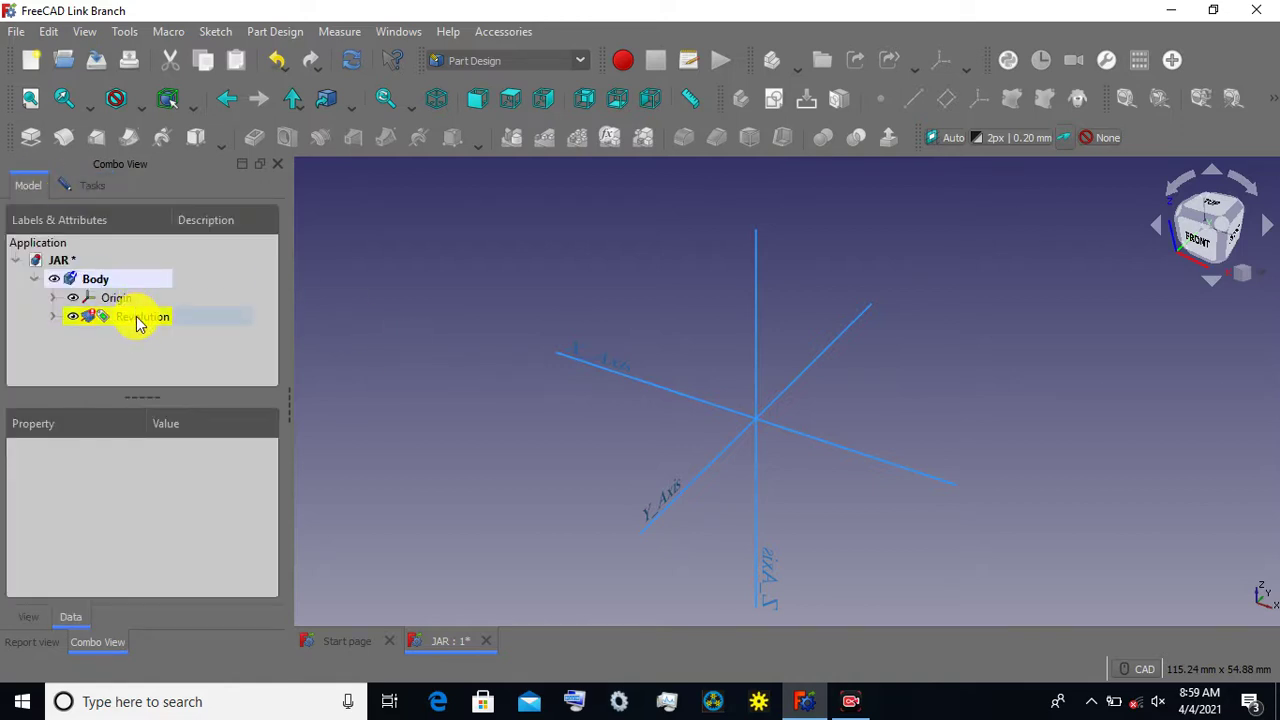
{"action": "left_click", "coordinate": [133, 317]}
{"action": "left_click", "coordinate": [80, 190]}
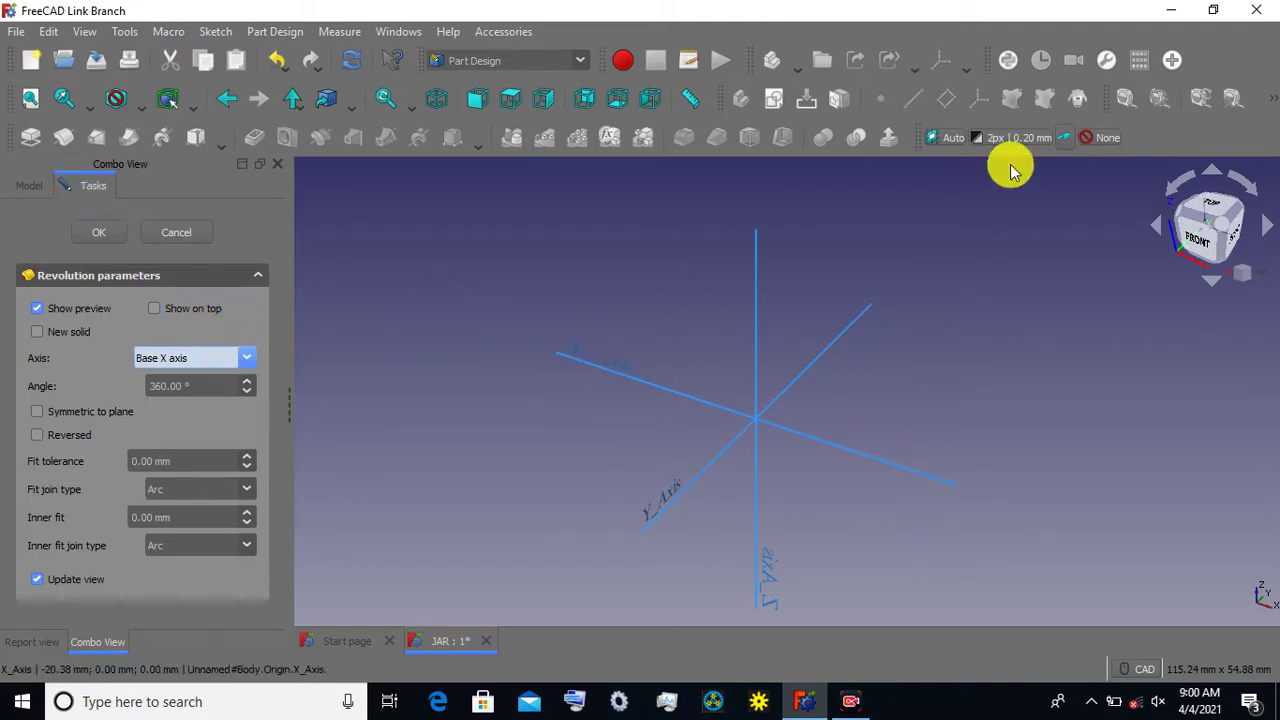
{"action": "left_click", "coordinate": [39, 332]}
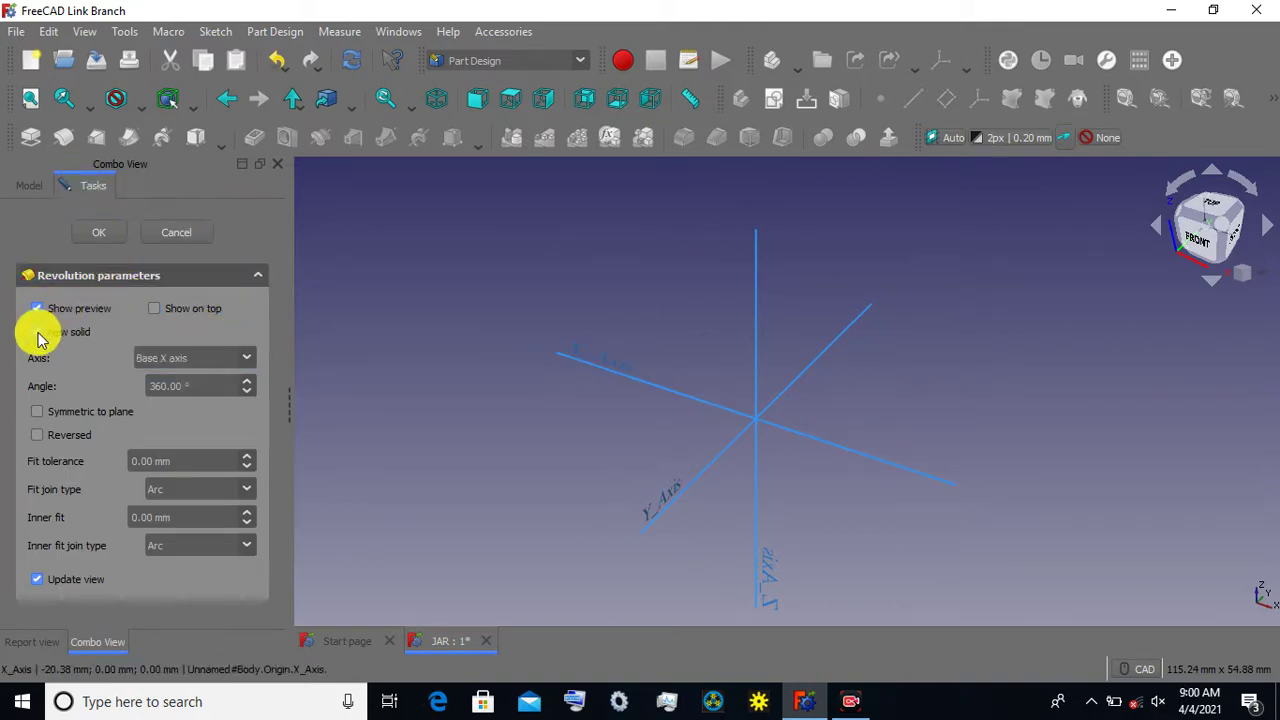
{"action": "left_click", "coordinate": [90, 233]}
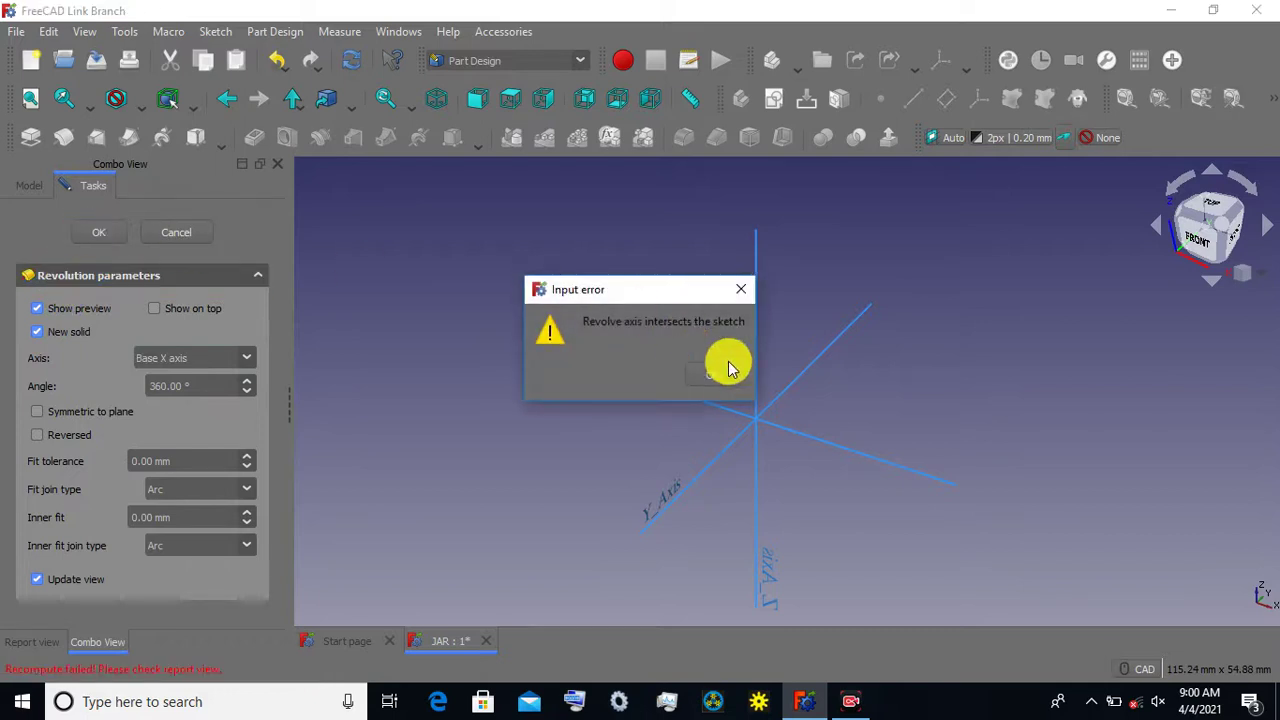
{"action": "left_click", "coordinate": [716, 375]}
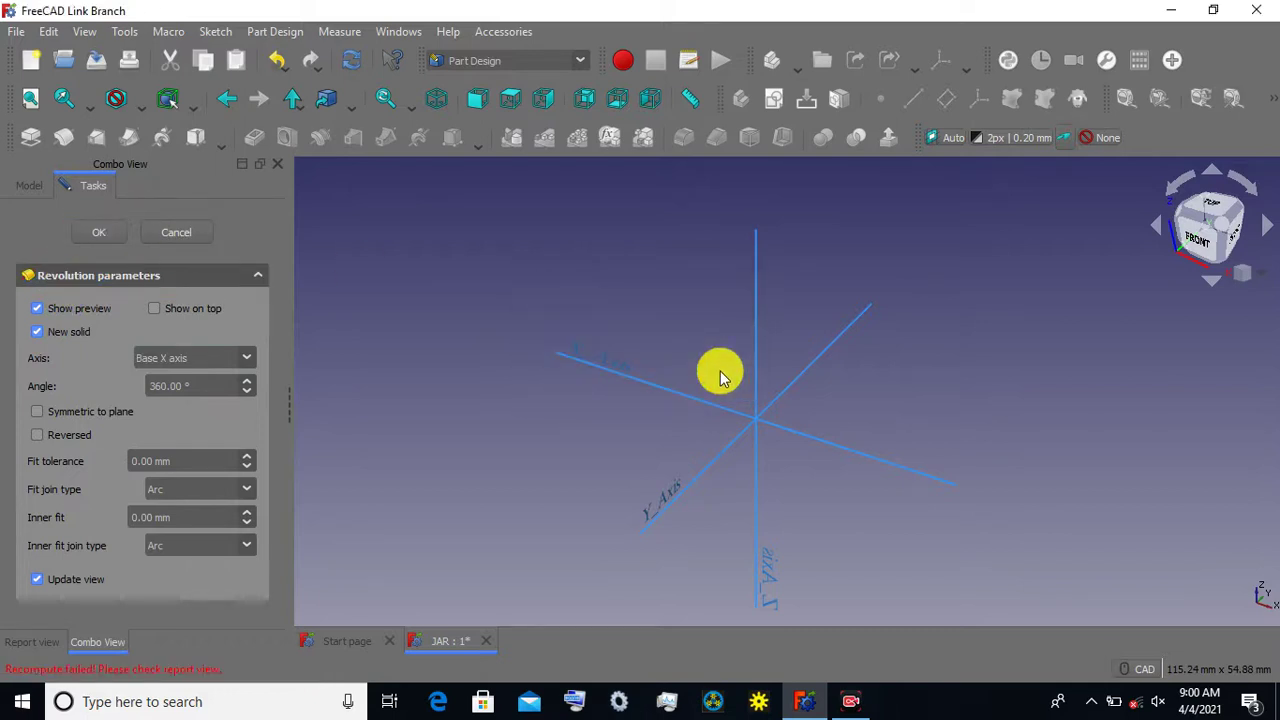
{"action": "left_click", "coordinate": [157, 233]}
{"action": "left_click", "coordinate": [105, 316]}
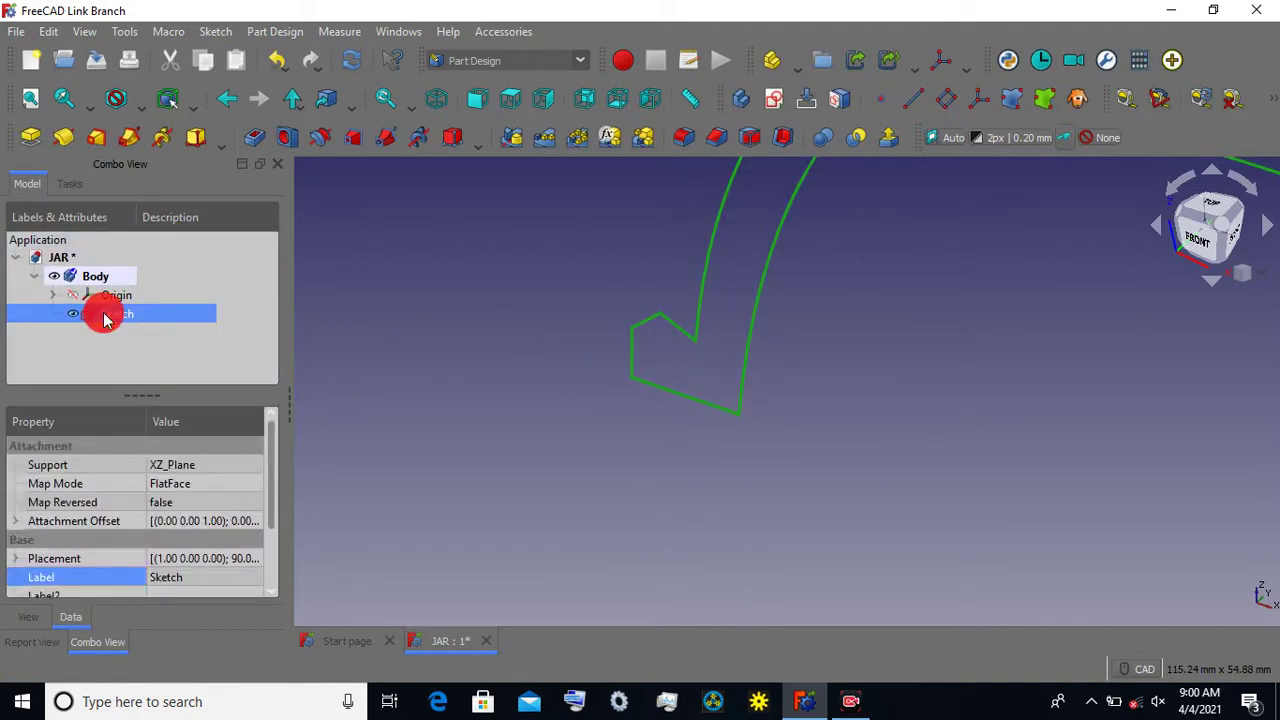
Reopen the JAR sketch for editing and zoom in on it.
{"action": "double_click", "coordinate": [112, 318]}
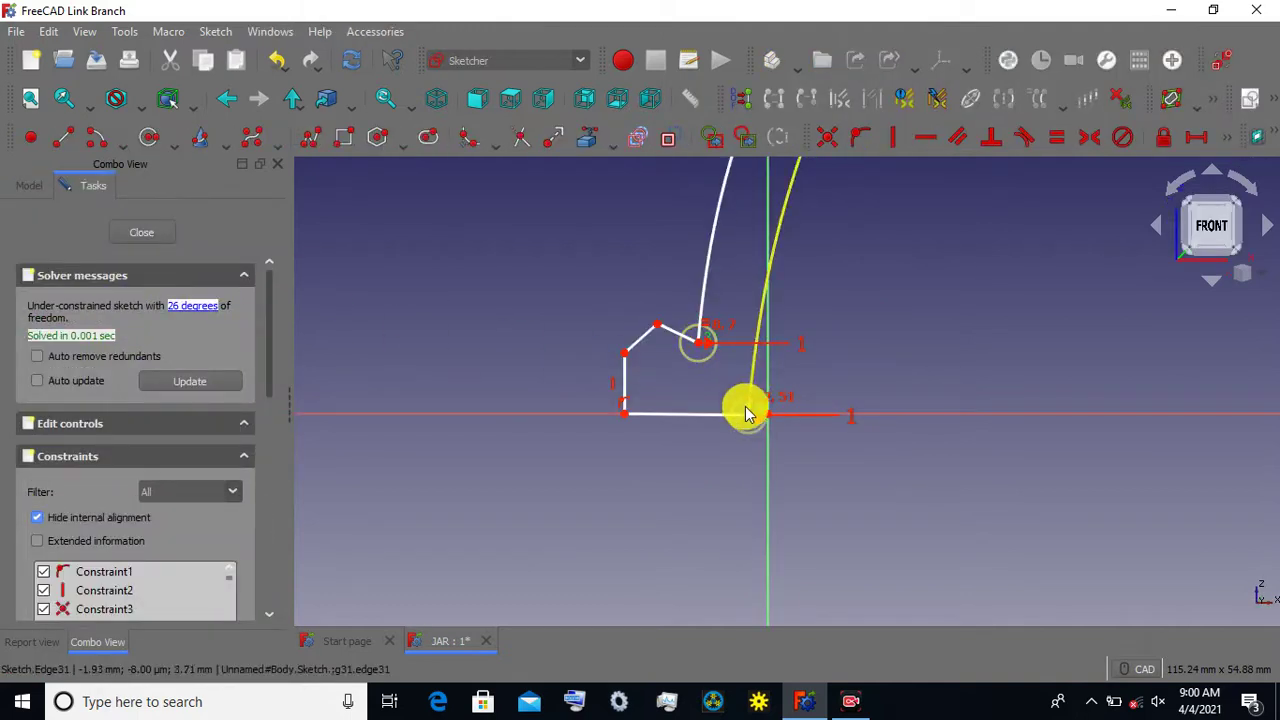
{"action": "scroll", "coordinate": [808, 430], "scroll_direction": "up", "scroll_amount": 4}
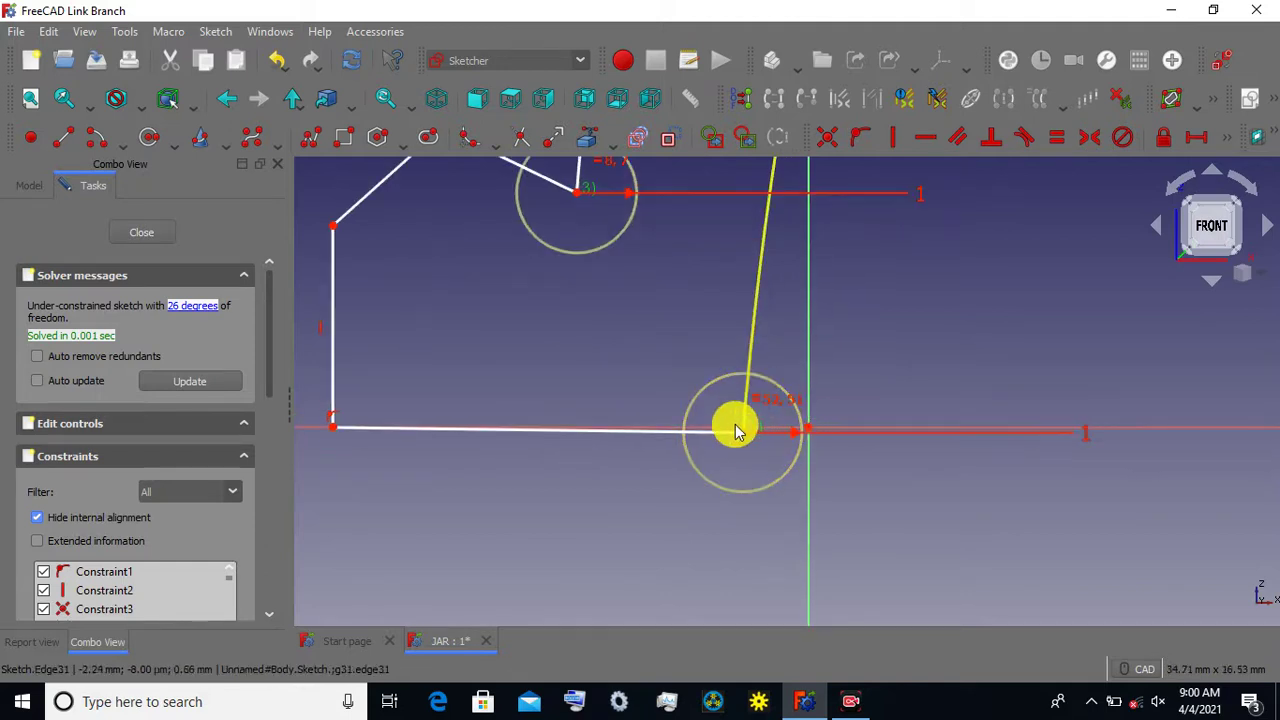
{"action": "scroll", "coordinate": [740, 440], "scroll_direction": "up", "scroll_amount": 3}
{"action": "scroll", "coordinate": [743, 437], "scroll_direction": "up", "scroll_amount": 1}
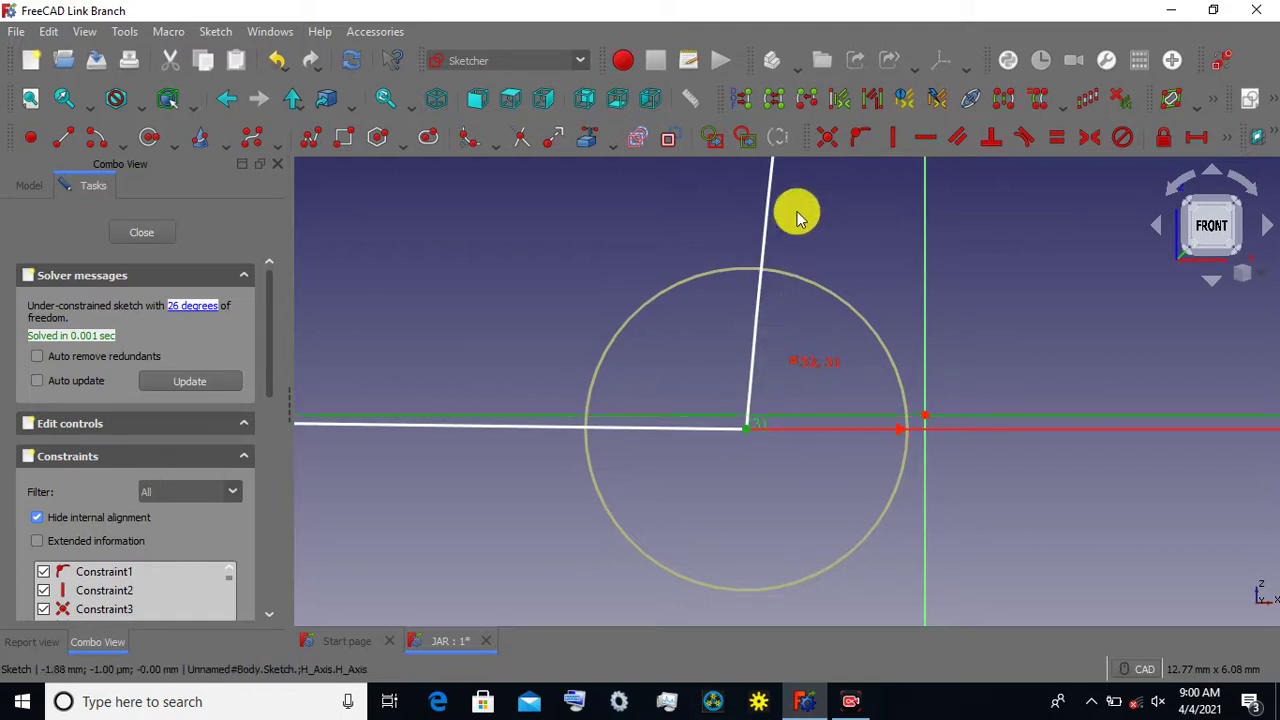
Constrain the profile's bottom corner point onto the vertical sketch axis.
{"action": "left_click", "coordinate": [865, 143]}
{"action": "scroll", "coordinate": [628, 257], "scroll_direction": "down", "scroll_amount": 5}
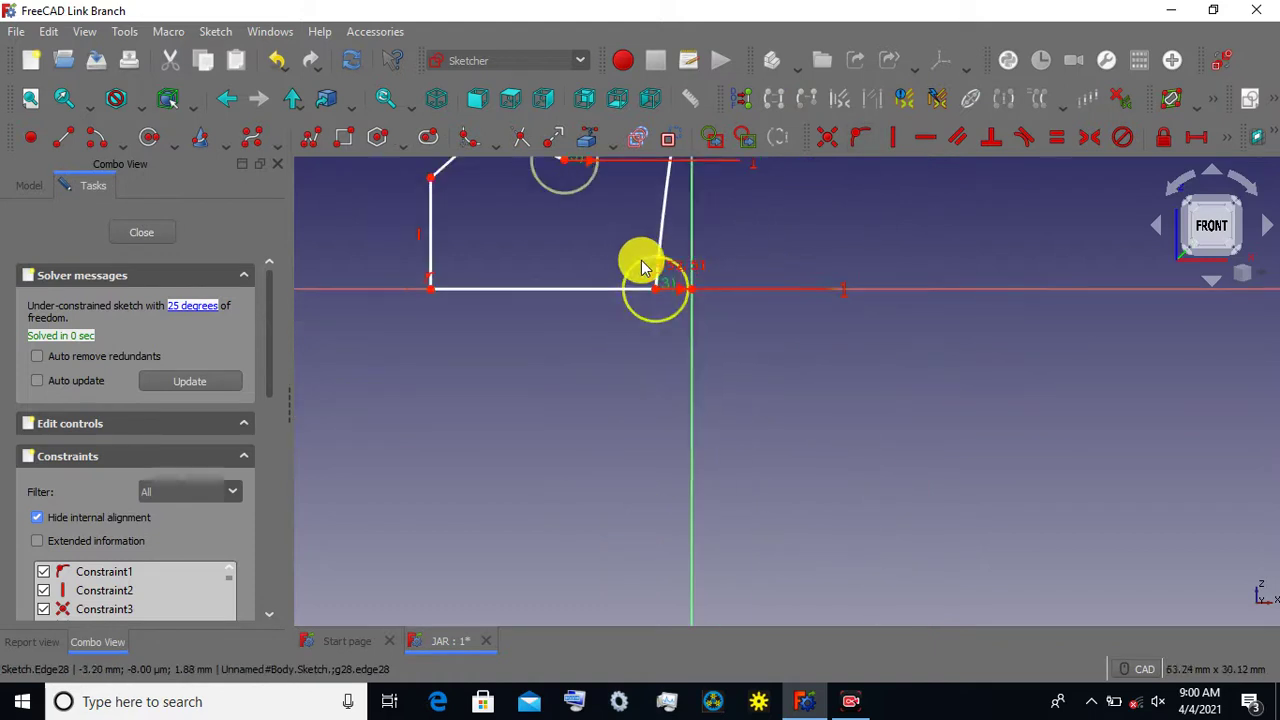
{"action": "middle_click_drag", "start_coordinate": [517, 234], "coordinate": [443, 429]}
{"action": "scroll", "coordinate": [585, 255], "scroll_direction": "down", "scroll_amount": 2}
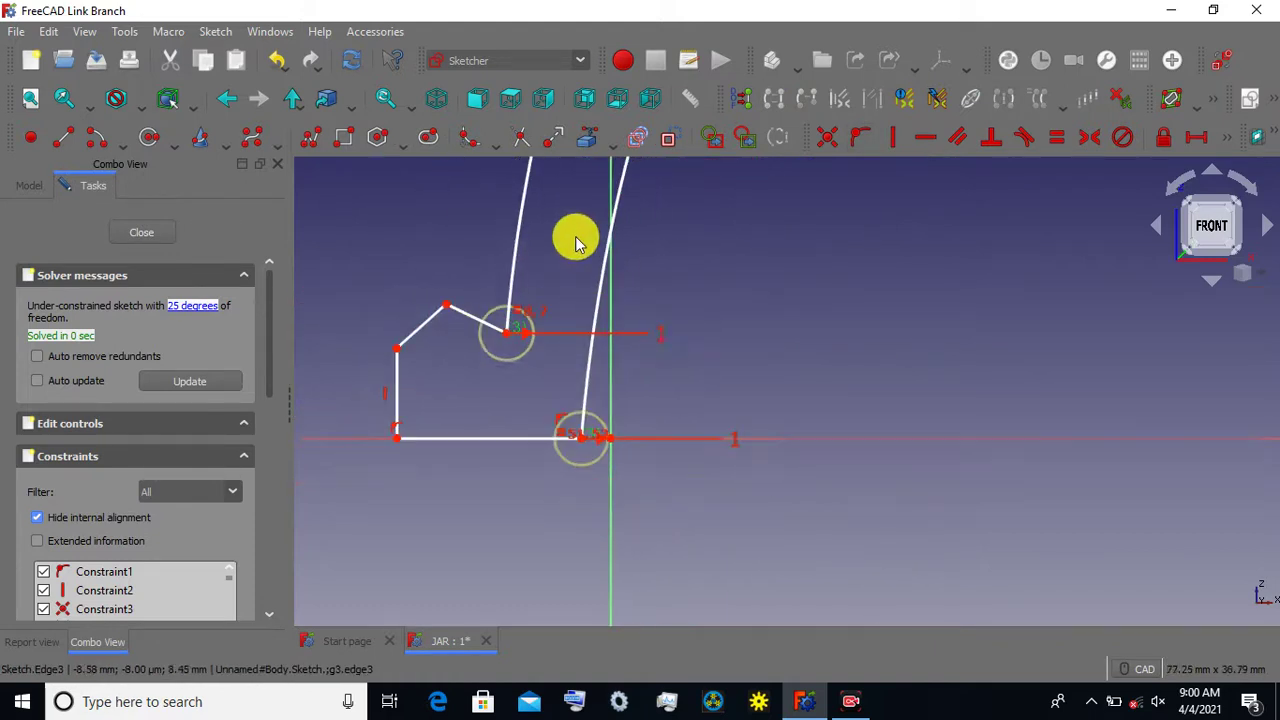
{"action": "middle_click_drag", "start_coordinate": [575, 240], "coordinate": [457, 471]}
{"action": "scroll", "coordinate": [606, 191], "scroll_direction": "down", "scroll_amount": 2}
{"action": "scroll", "coordinate": [500, 503], "scroll_direction": "up", "scroll_amount": 5}
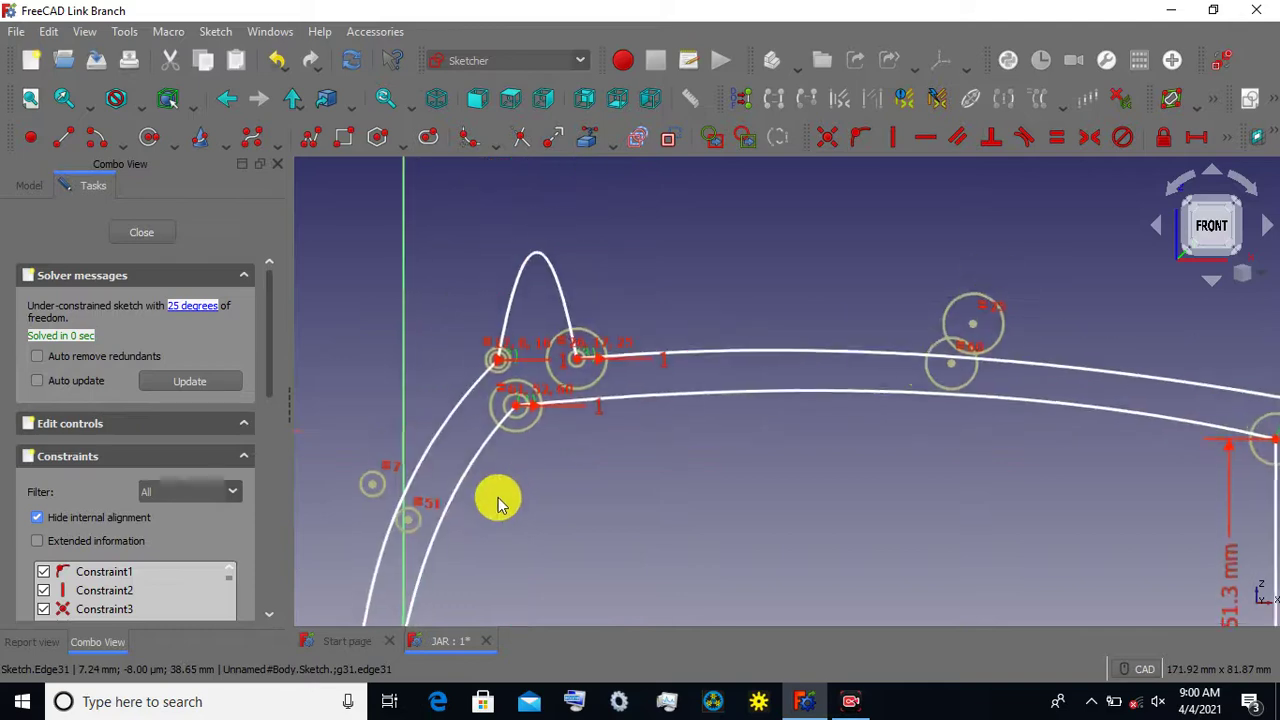
{"action": "scroll", "coordinate": [560, 405], "scroll_direction": "up", "scroll_amount": 3}
{"action": "scroll", "coordinate": [434, 349], "scroll_direction": "up", "scroll_amount": 2}
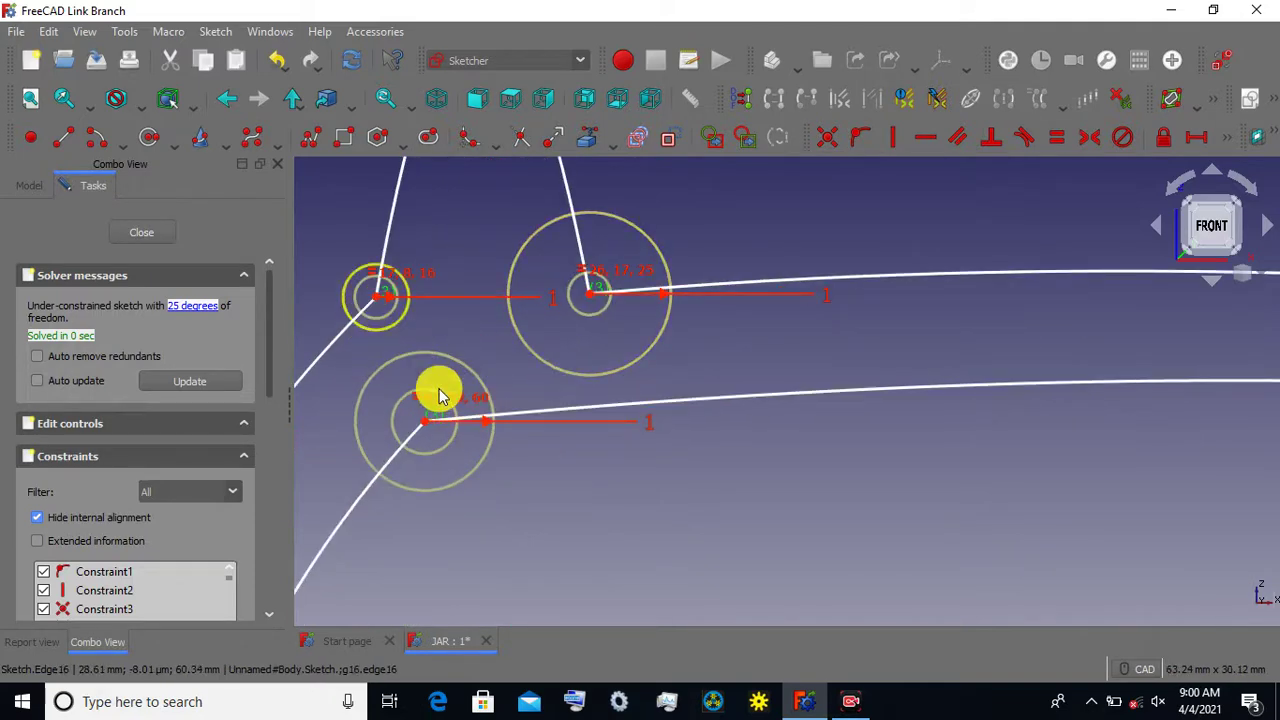
{"action": "scroll", "coordinate": [600, 405], "scroll_direction": "down", "scroll_amount": 4}
{"action": "scroll", "coordinate": [1094, 463], "scroll_direction": "down", "scroll_amount": 1}
{"action": "scroll", "coordinate": [1160, 490], "scroll_direction": "down", "scroll_amount": 2}
Review the 27 mm and 31 mm dimensions and the whole profile, then close the sketch.
{"action": "middle_click_drag", "start_coordinate": [1185, 503], "coordinate": [640, 497]}
{"action": "scroll", "coordinate": [640, 497], "scroll_direction": "up", "scroll_amount": 2}
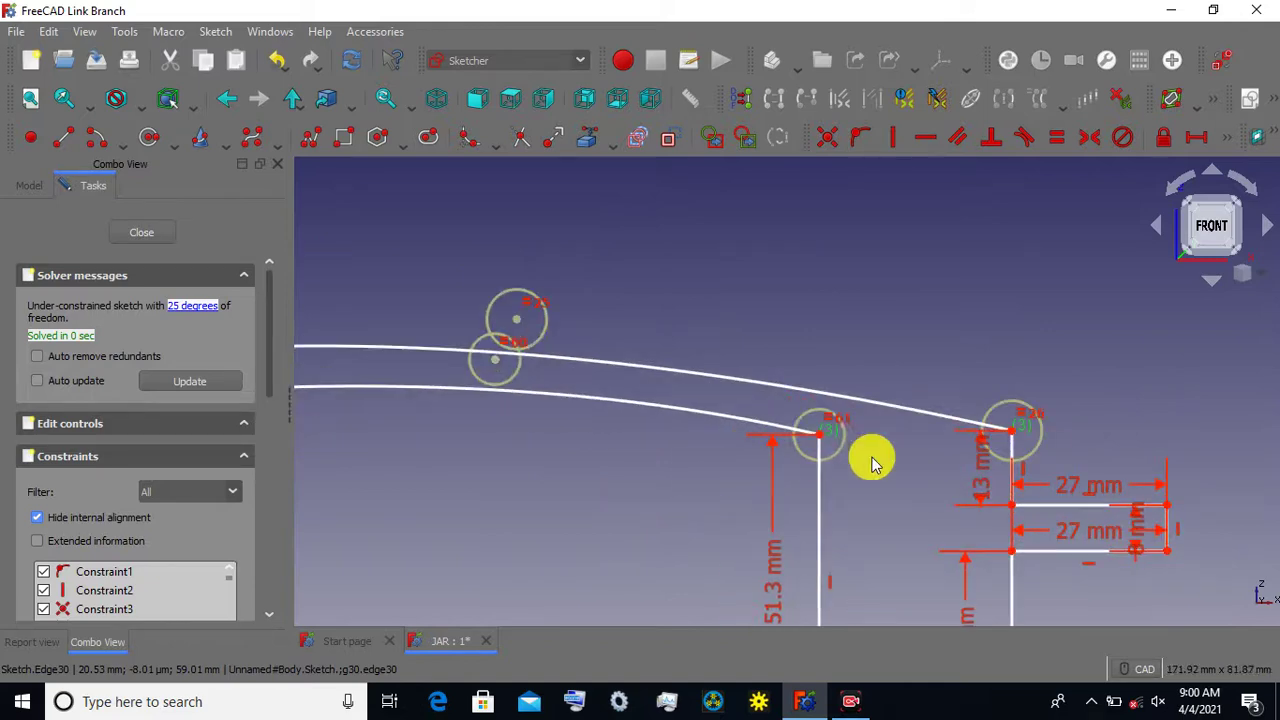
{"action": "scroll", "coordinate": [1094, 491], "scroll_direction": "up", "scroll_amount": 2}
{"action": "scroll", "coordinate": [880, 515], "scroll_direction": "down", "scroll_amount": 1}
{"action": "scroll", "coordinate": [830, 518], "scroll_direction": "down", "scroll_amount": 1}
{"action": "scroll", "coordinate": [814, 537], "scroll_direction": "down", "scroll_amount": 1}
{"action": "scroll", "coordinate": [810, 540], "scroll_direction": "down", "scroll_amount": 1}
{"action": "middle_click_drag", "start_coordinate": [793, 440], "coordinate": [793, 352]}
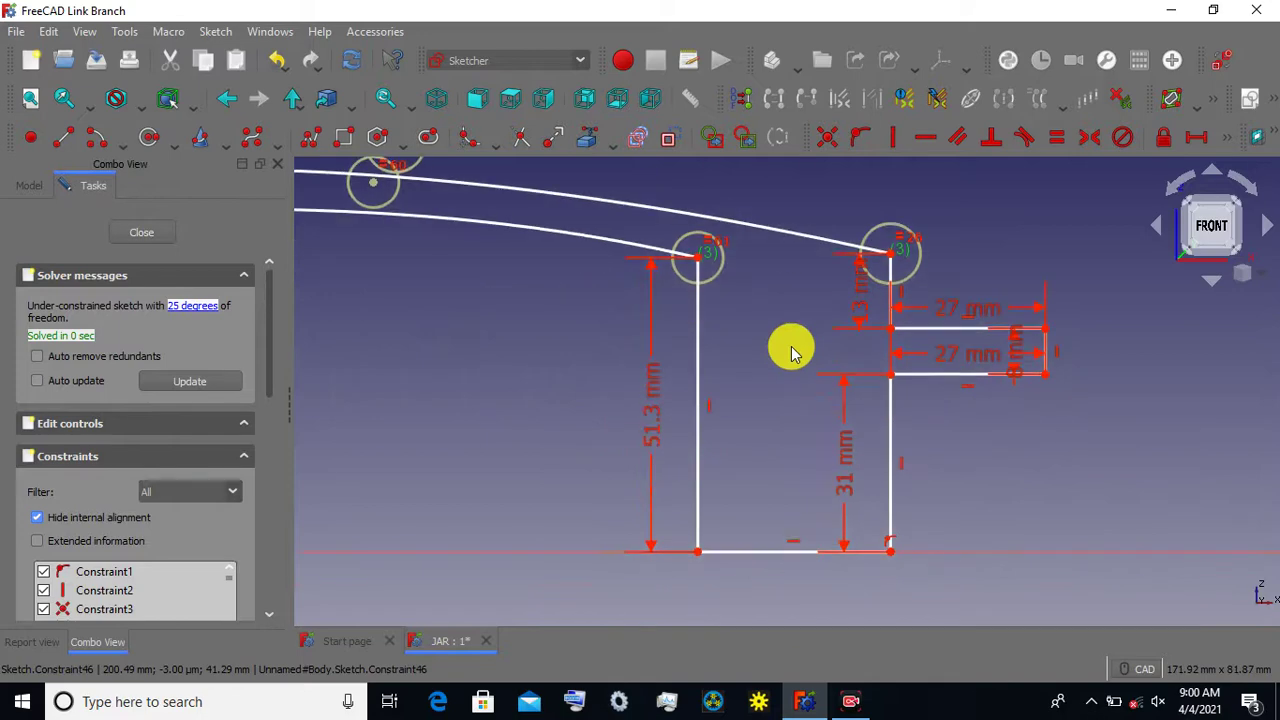
{"action": "scroll", "coordinate": [791, 350], "scroll_direction": "down", "scroll_amount": 2}
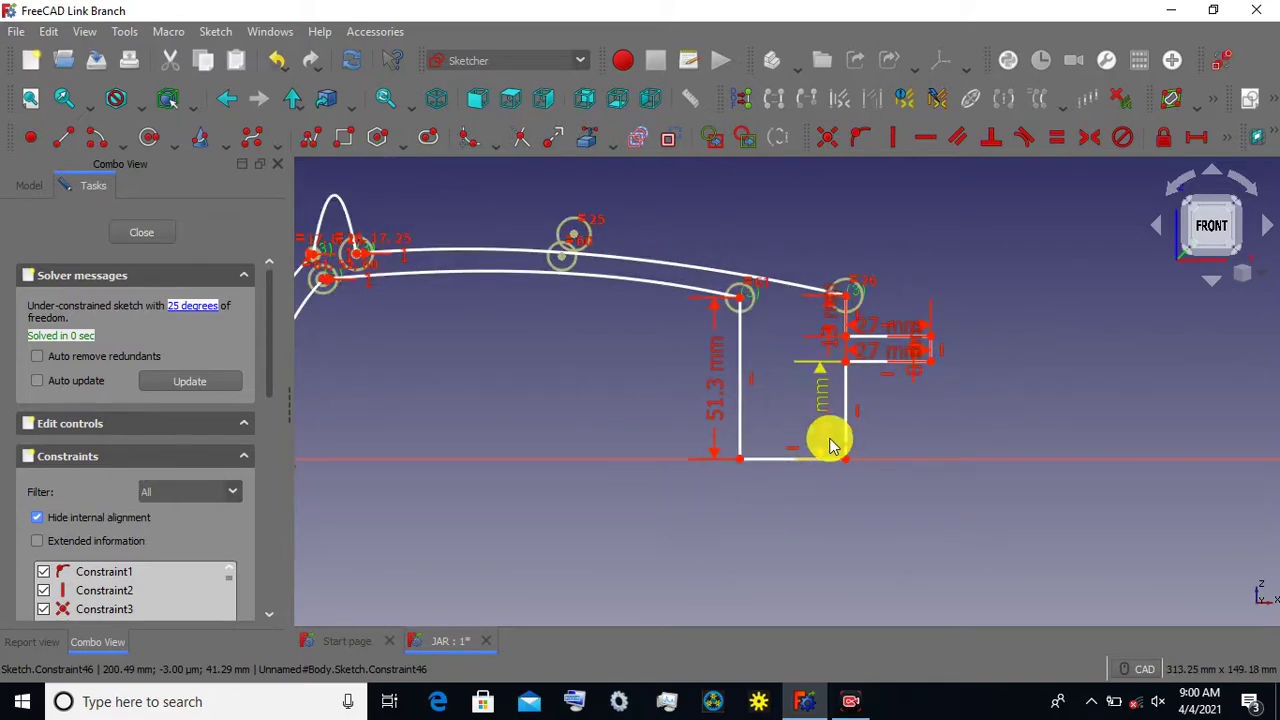
{"action": "middle_click_drag", "start_coordinate": [457, 380], "coordinate": [655, 362]}
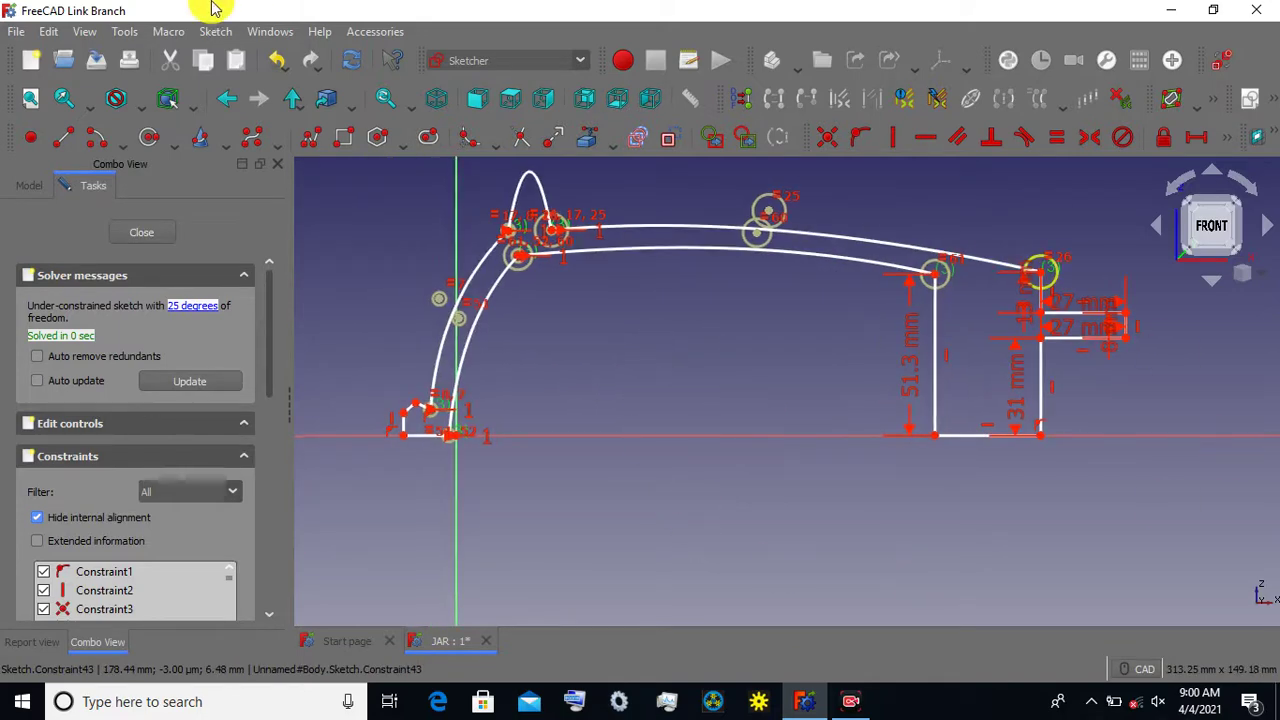
{"action": "left_click", "coordinate": [125, 231]}
Revolve the profile 360° about the Base X axis into a solid jar and view it from the front.
{"action": "left_click", "coordinate": [65, 137]}
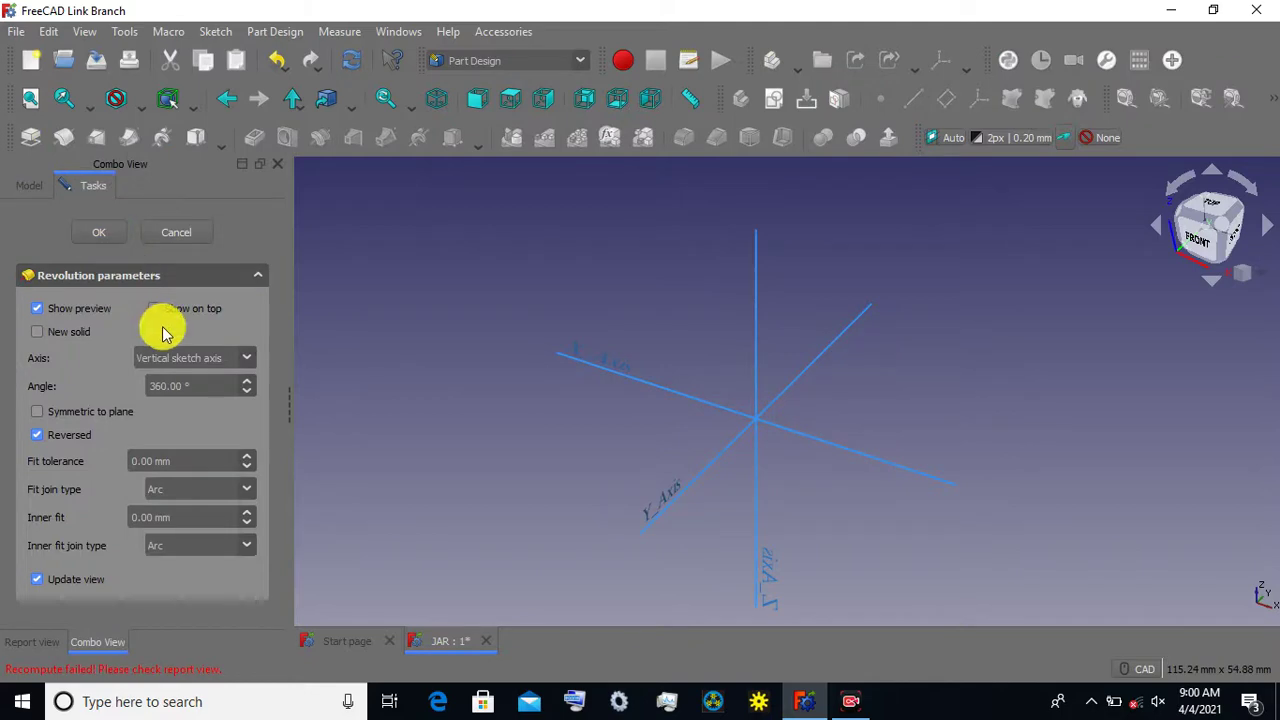
{"action": "left_click", "coordinate": [244, 357]}
{"action": "left_click", "coordinate": [218, 408]}
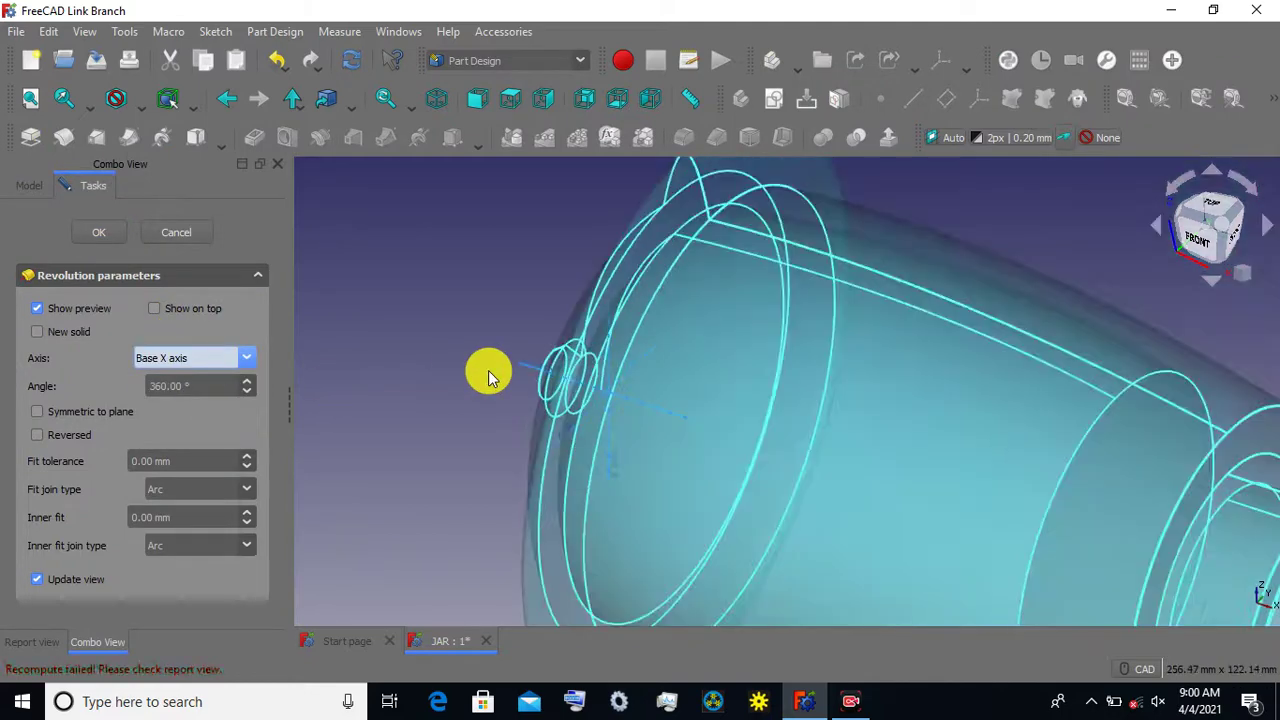
{"action": "left_click", "coordinate": [98, 232]}
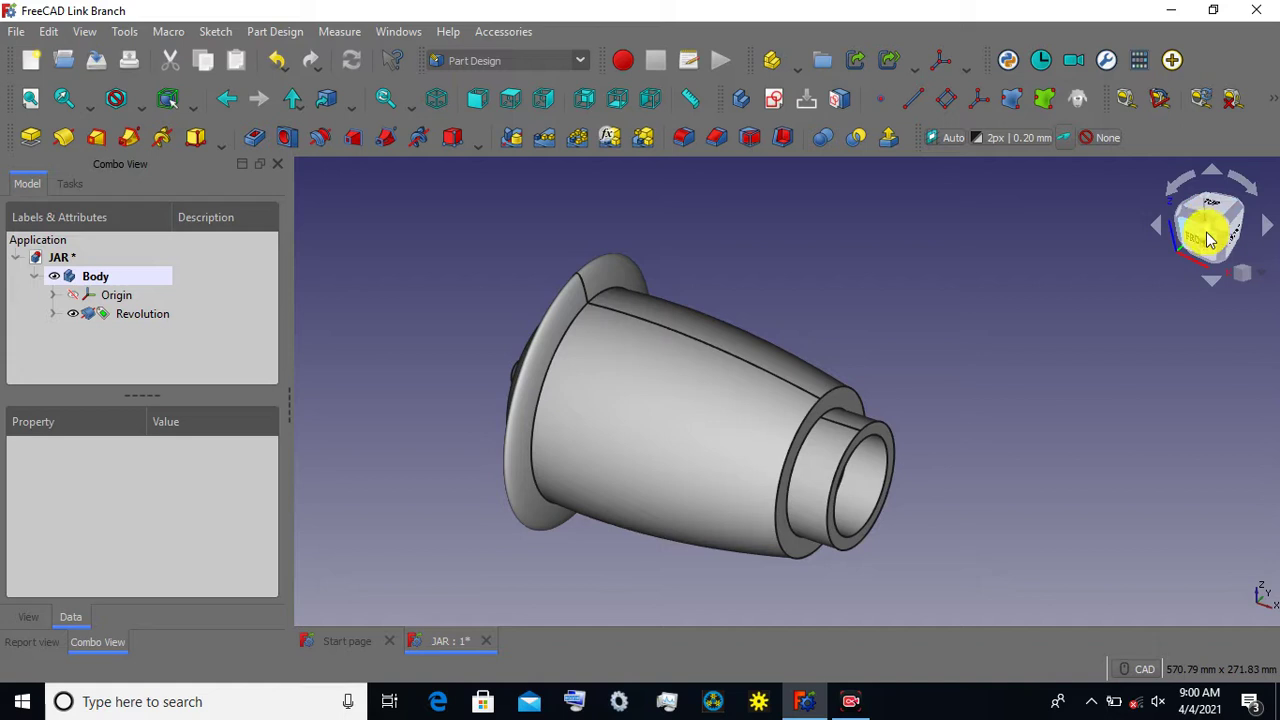
{"action": "left_click", "coordinate": [1208, 238]}
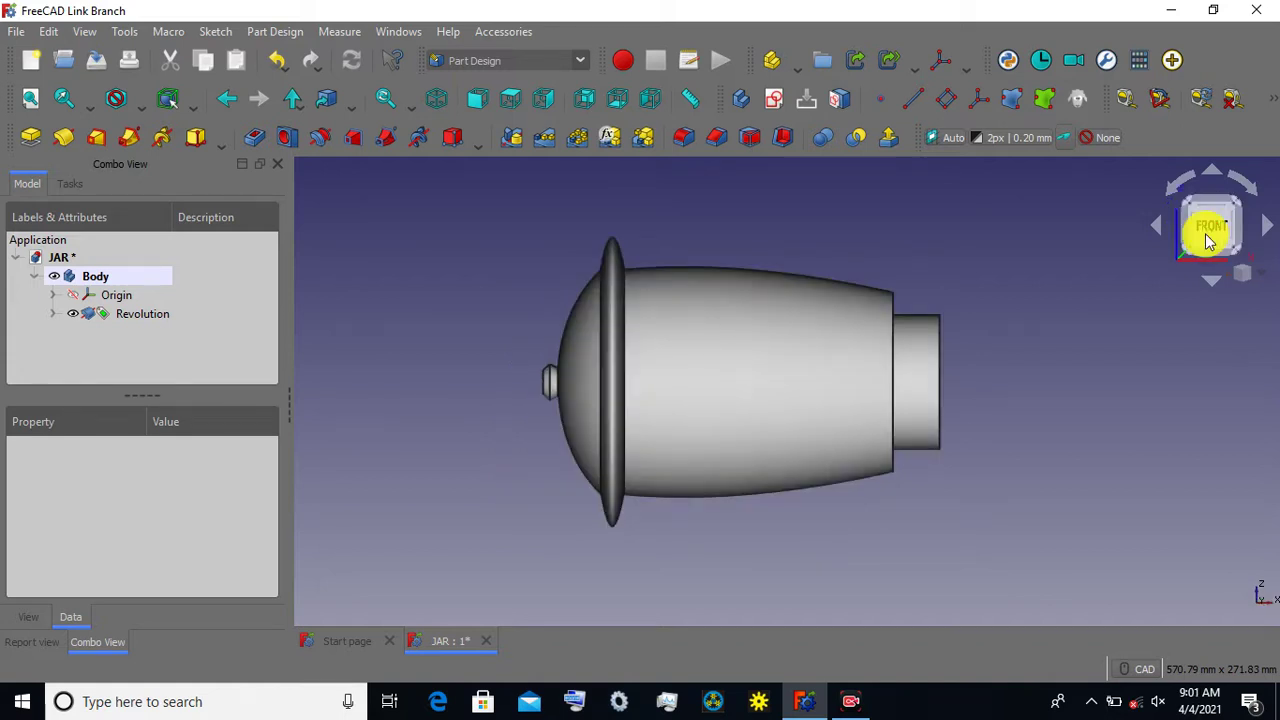
Switch the 3D view to perspective projection and check the jar from the front and an angle.
{"action": "scroll", "coordinate": [413, 283], "scroll_direction": "down", "scroll_amount": 1}
{"action": "mouse_move", "coordinate": [413, 283]}
{"action": "middle_mouse_down"}
{"action": "mouse_move", "coordinate": [528, 346]}
{"action": "mouse_move", "coordinate": [494, 288]}
{"action": "middle_mouse_up"}
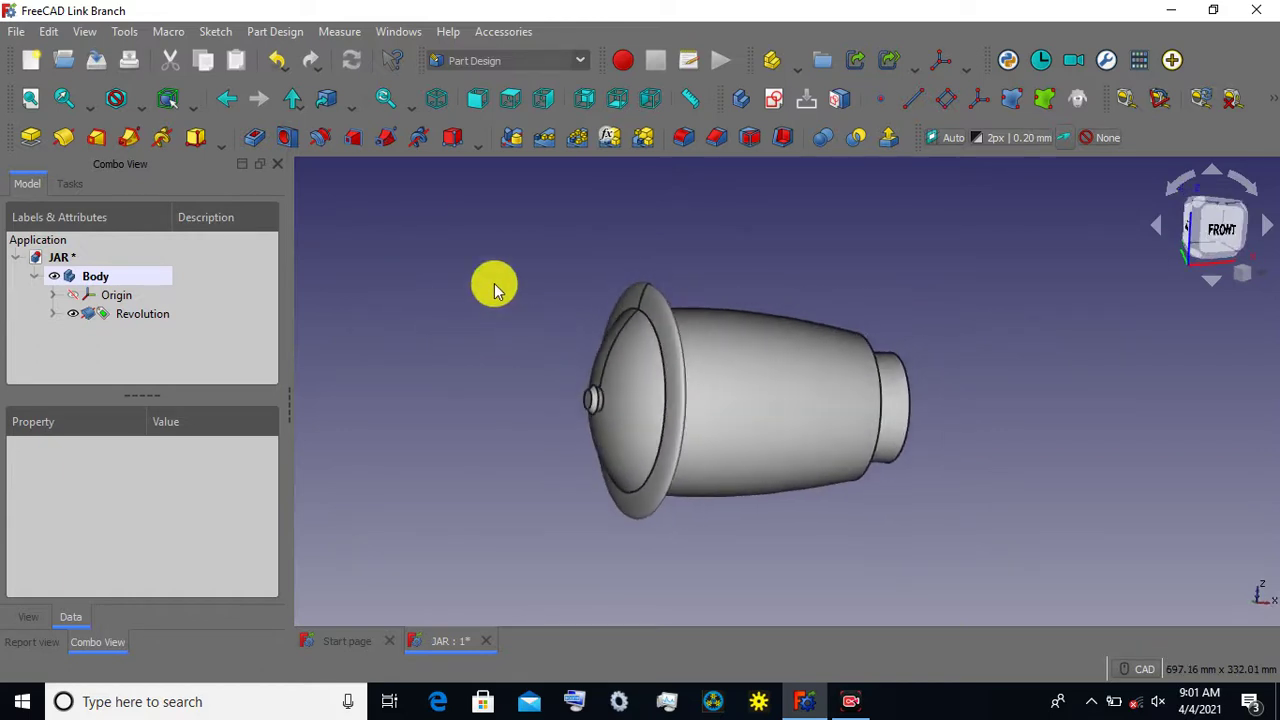
{"action": "left_click", "coordinate": [85, 32]}
{"action": "left_click", "coordinate": [125, 93]}
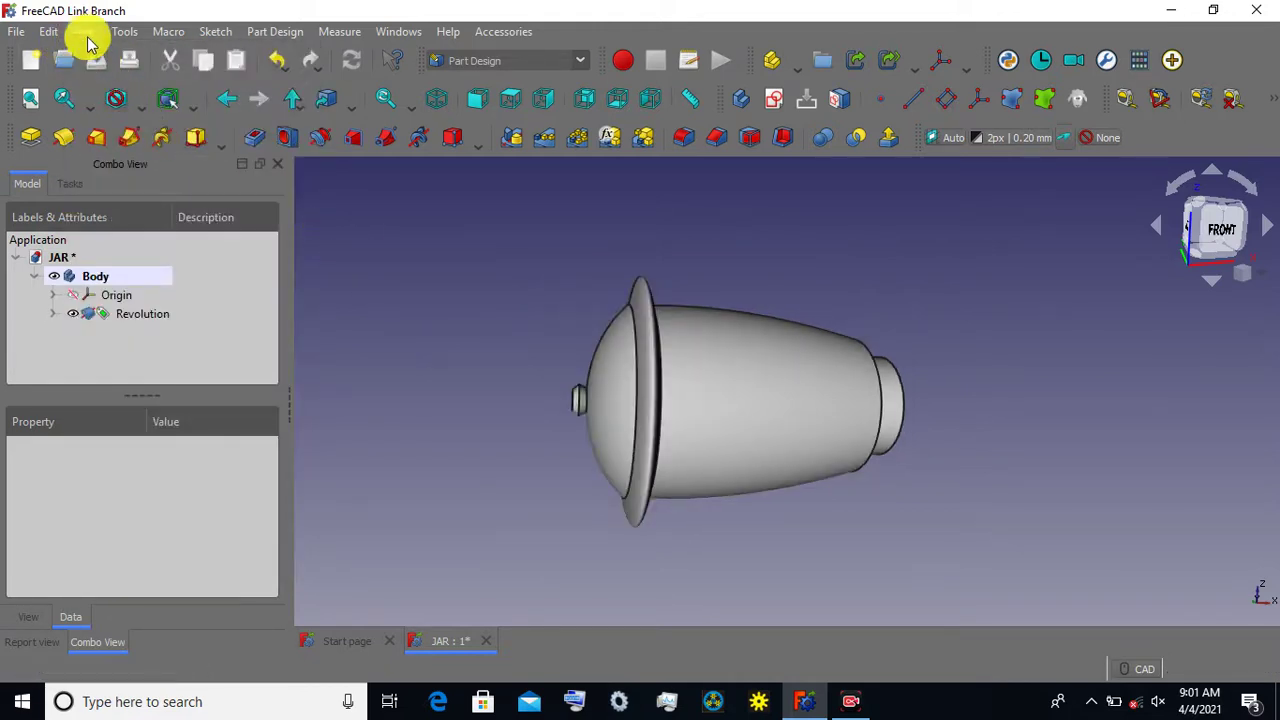
{"action": "mouse_move", "coordinate": [531, 337]}
{"action": "middle_mouse_down"}
{"action": "mouse_move", "coordinate": [555, 325]}
{"action": "mouse_move", "coordinate": [500, 320]}
{"action": "mouse_move", "coordinate": [440, 352]}
{"action": "middle_mouse_up"}
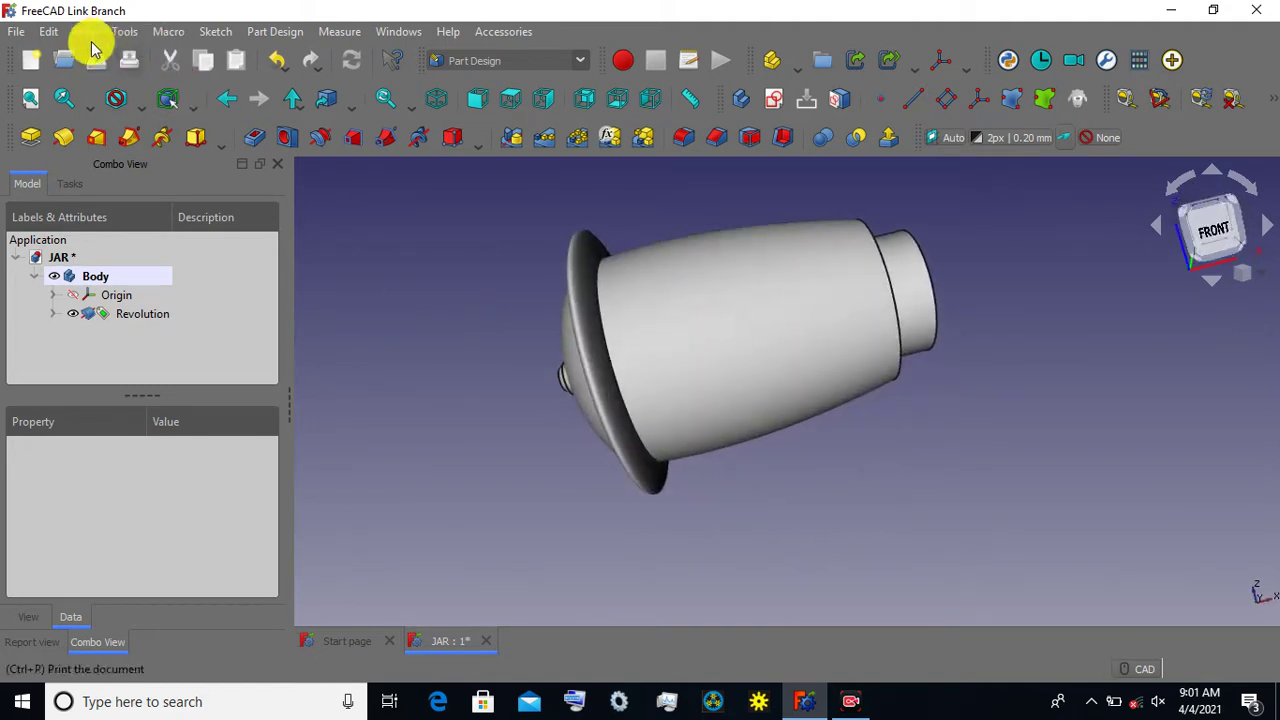
{"action": "left_click", "coordinate": [84, 31]}
{"action": "left_click", "coordinate": [115, 90]}
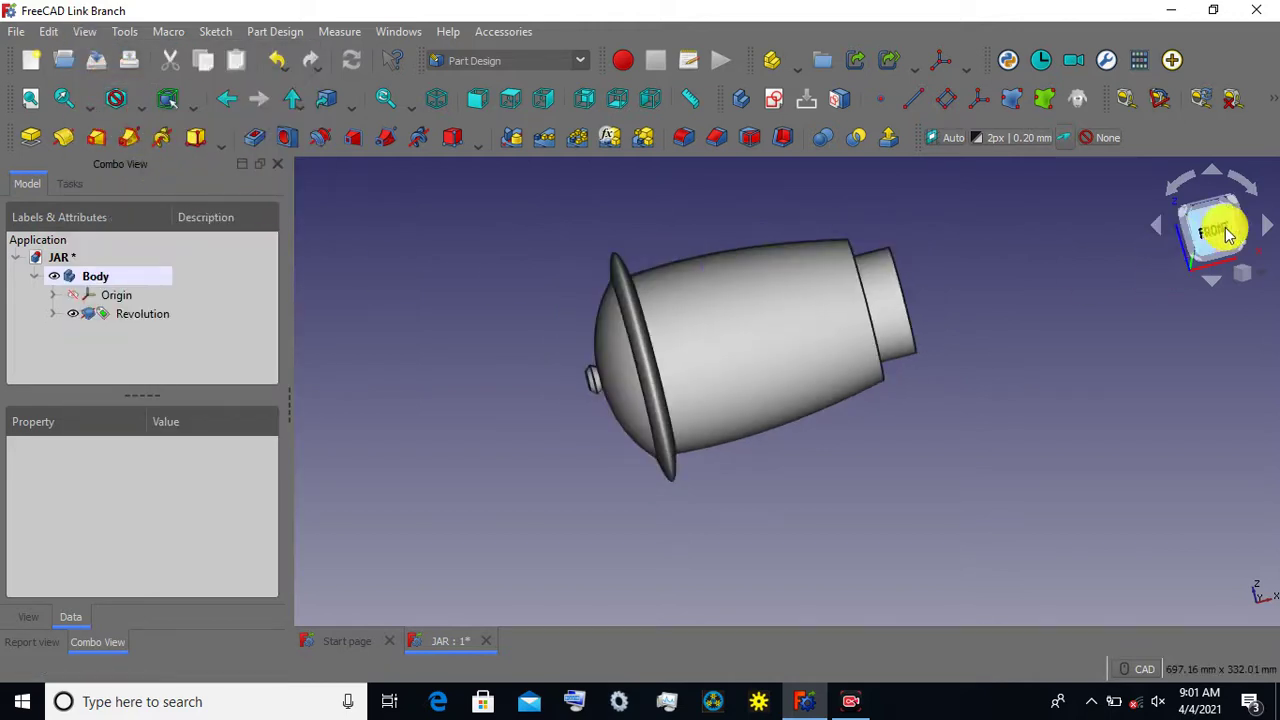
{"action": "left_click", "coordinate": [1218, 229]}
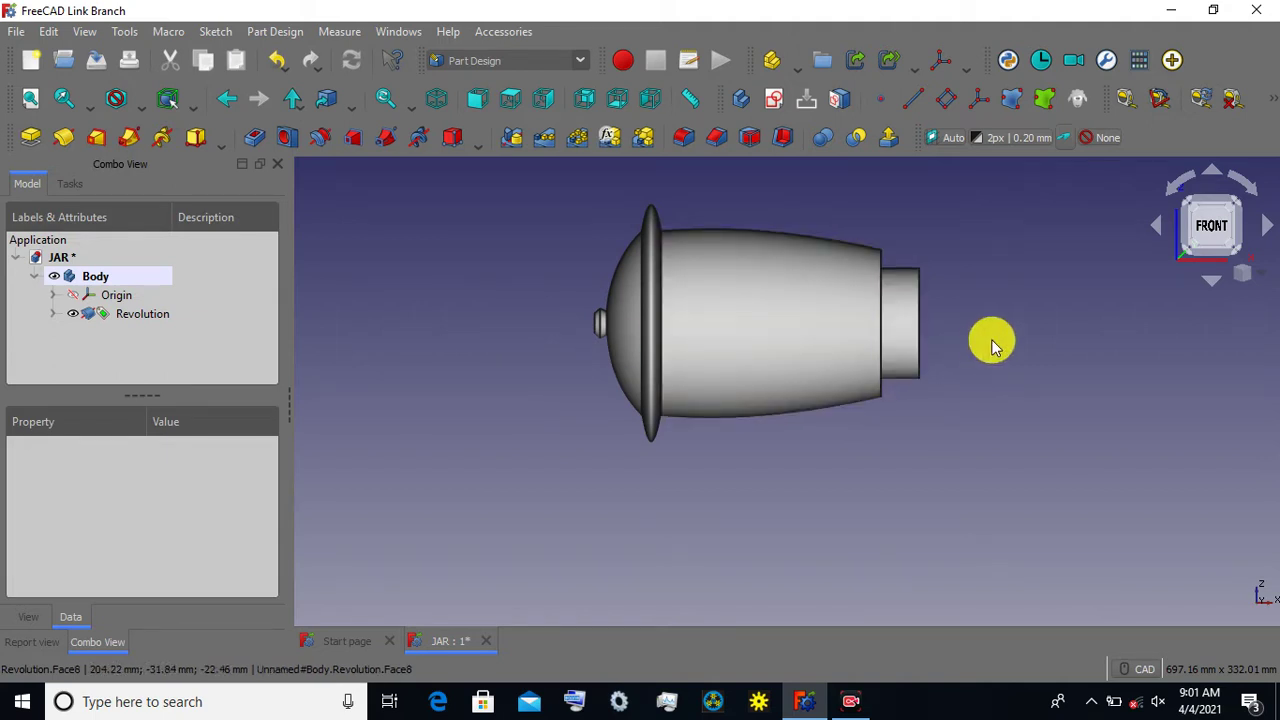
{"action": "middle_click_drag", "start_coordinate": [993, 345], "coordinate": [903, 383]}
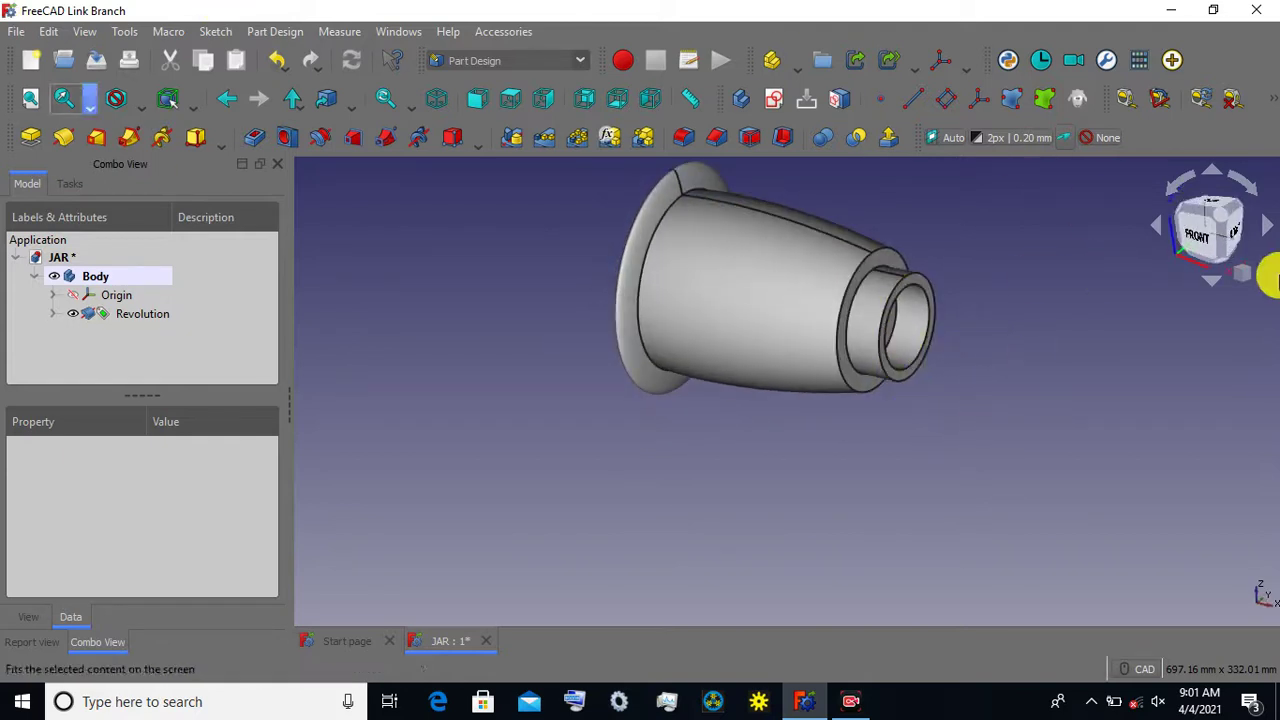
Create a new sketch attached in Plane face mode to the jar's ring face, Face7.
{"action": "left_click", "coordinate": [777, 105]}
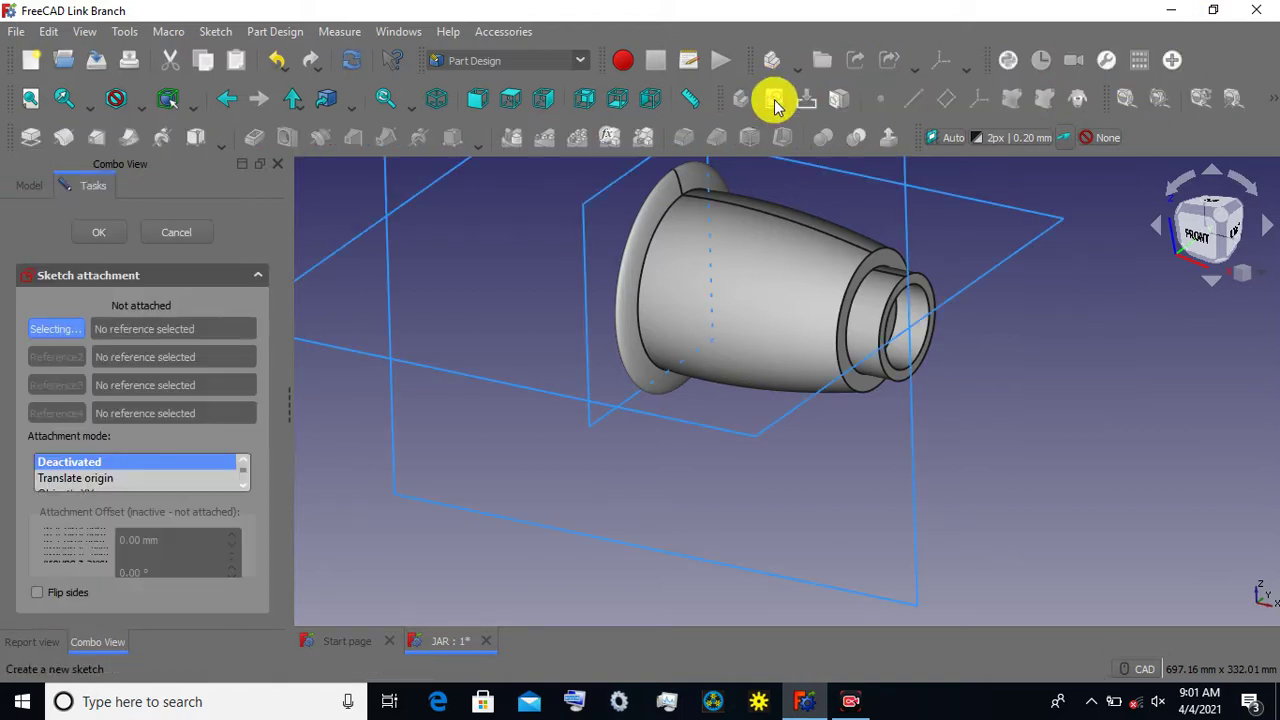
{"action": "left_click", "coordinate": [891, 265]}
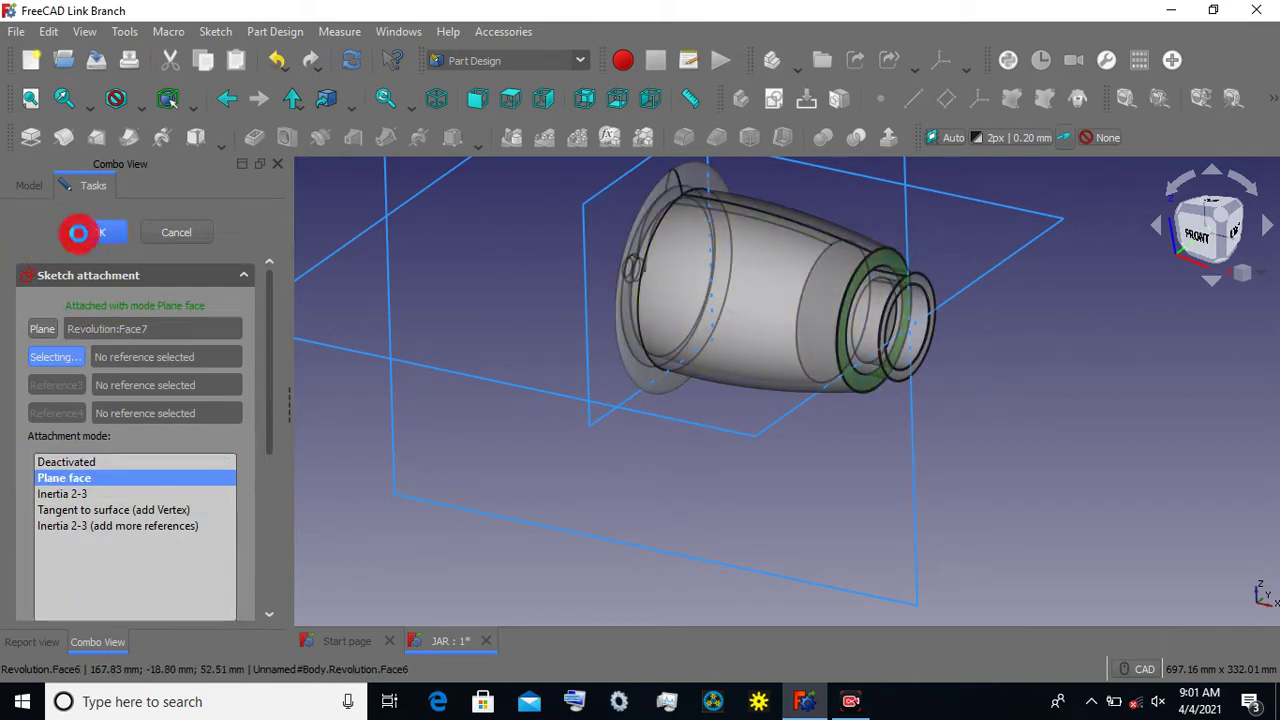
{"action": "left_click", "coordinate": [80, 236]}
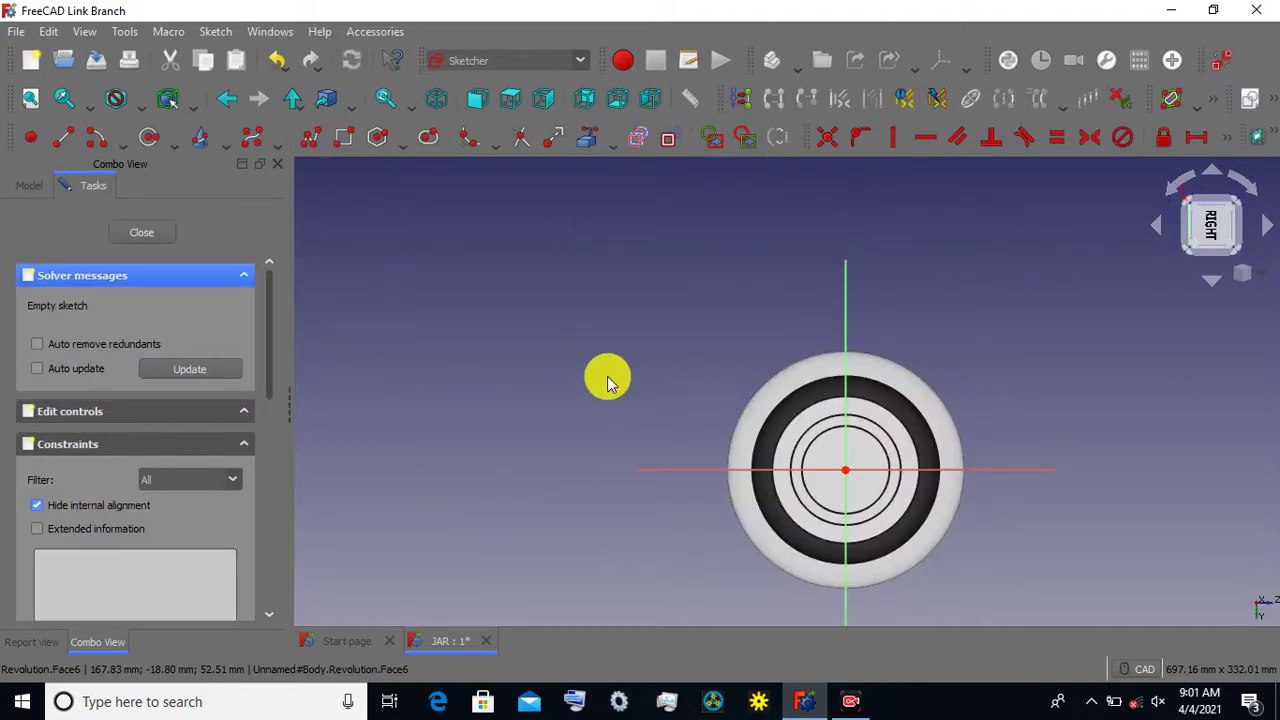
Switch to wireframe display and draw a small circle centred on the horizontal axis.
{"action": "scroll", "coordinate": [794, 482], "scroll_direction": "up", "scroll_amount": 2}
{"action": "scroll", "coordinate": [797, 488], "scroll_direction": "up", "scroll_amount": 3}
{"action": "scroll", "coordinate": [790, 482], "scroll_direction": "up", "scroll_amount": 2}
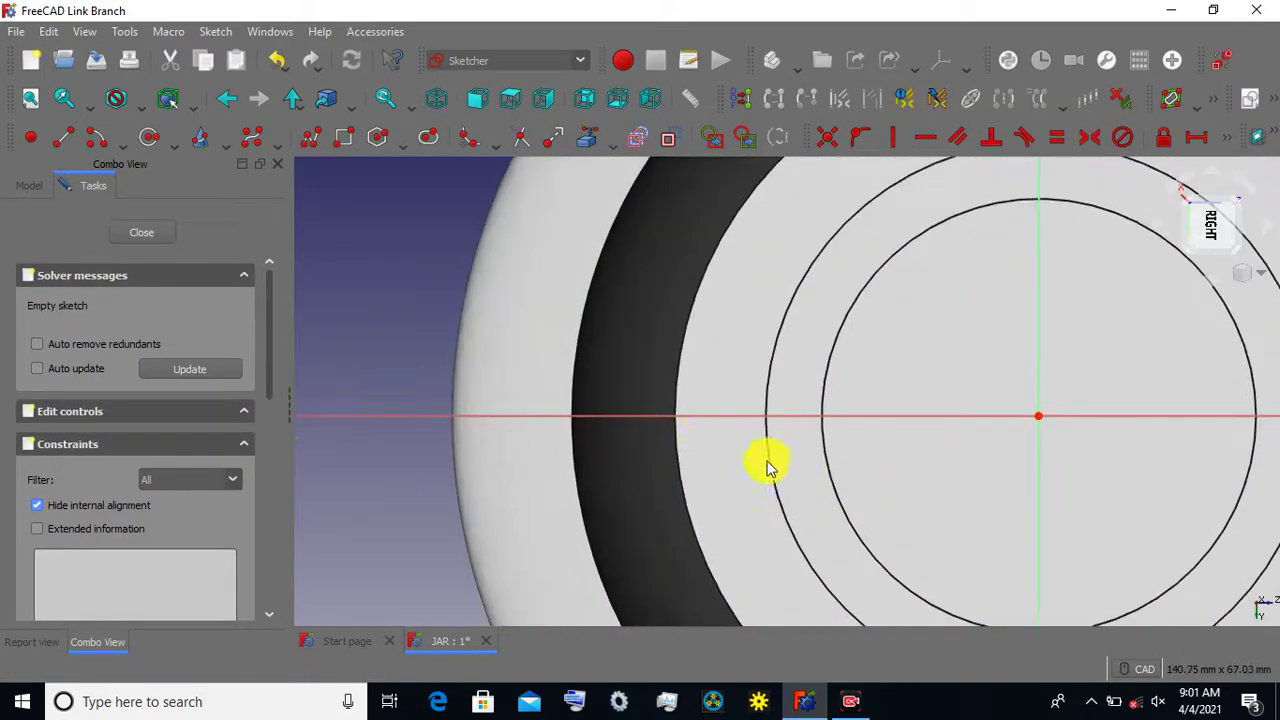
{"action": "left_click", "coordinate": [140, 112]}
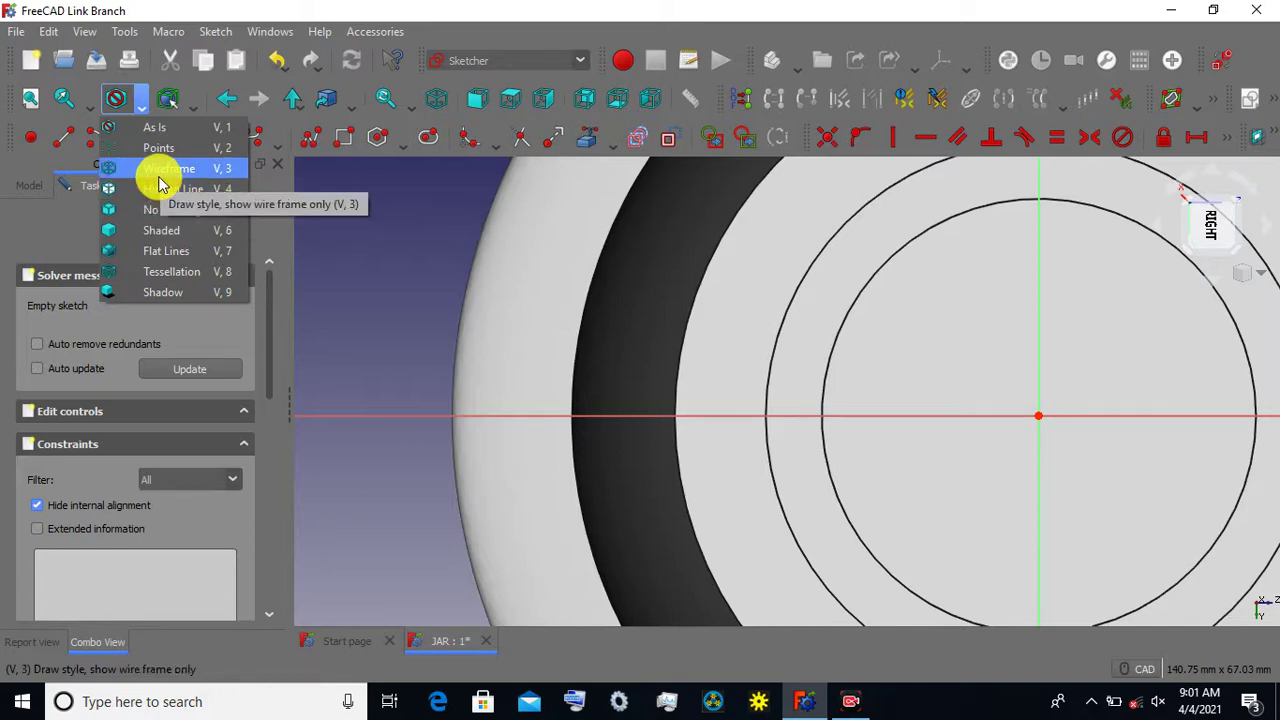
{"action": "left_click", "coordinate": [160, 170]}
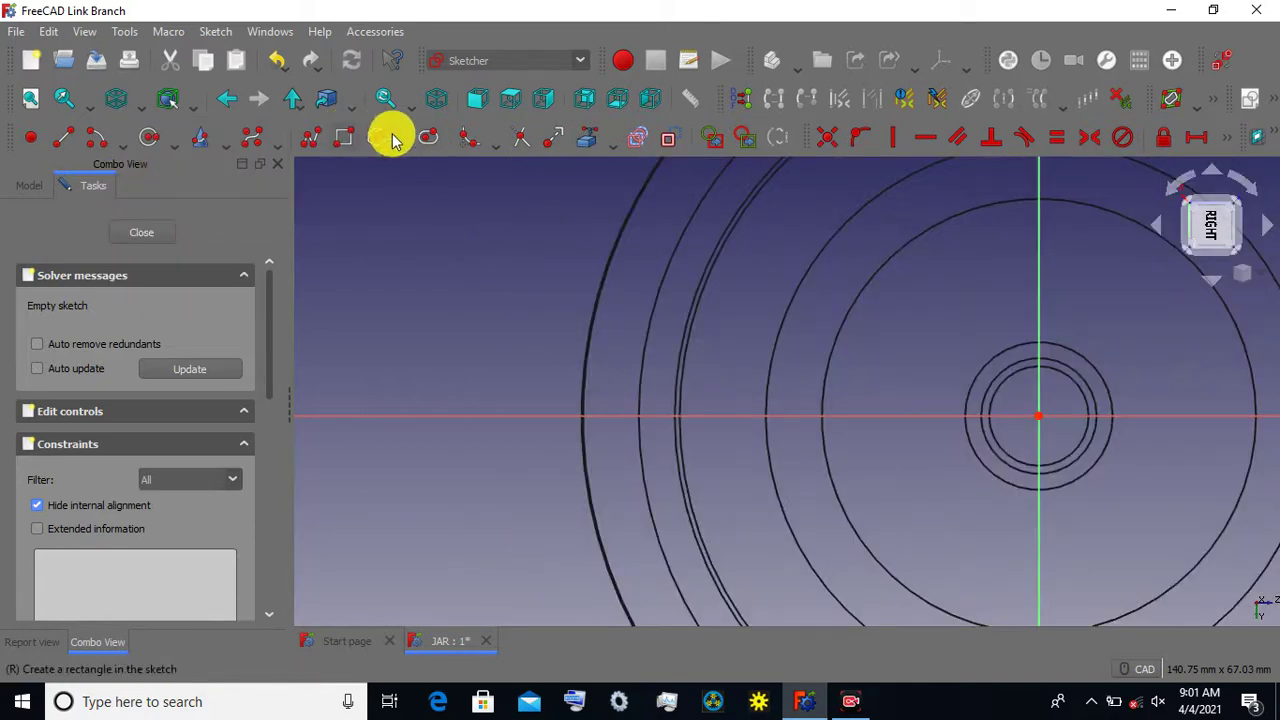
{"action": "left_click", "coordinate": [152, 134]}
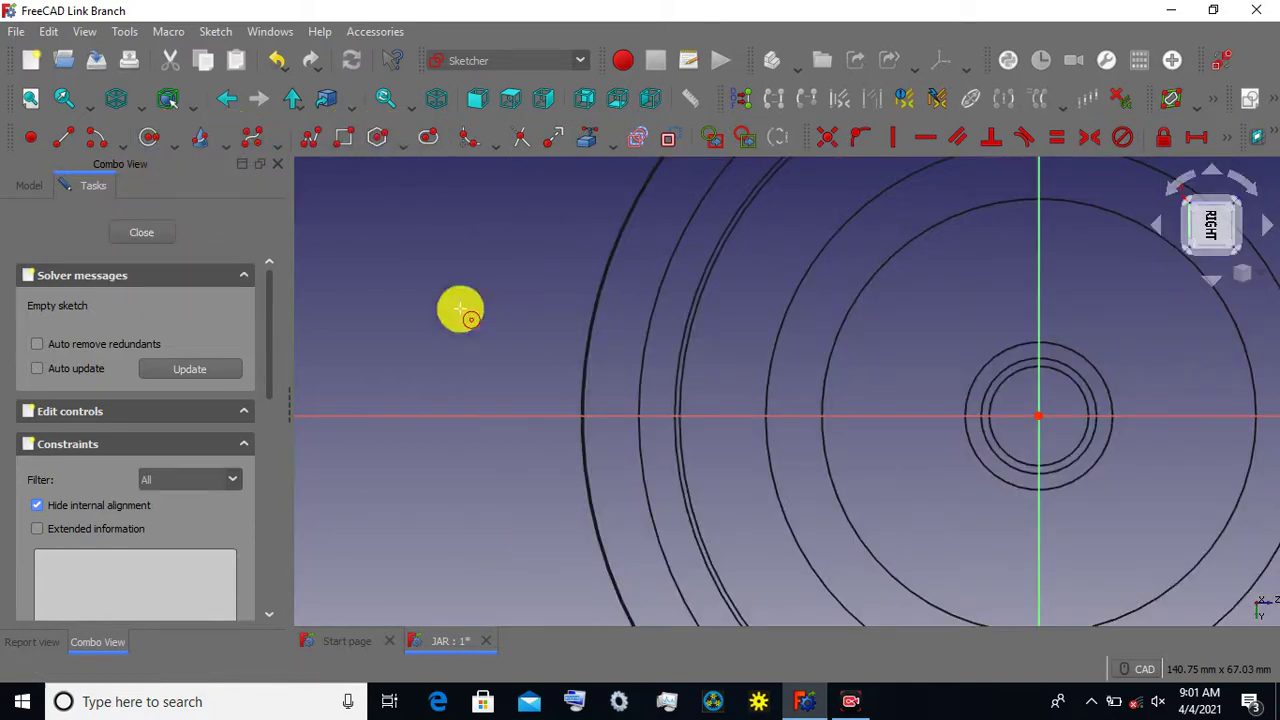
{"action": "left_click", "coordinate": [724, 418]}
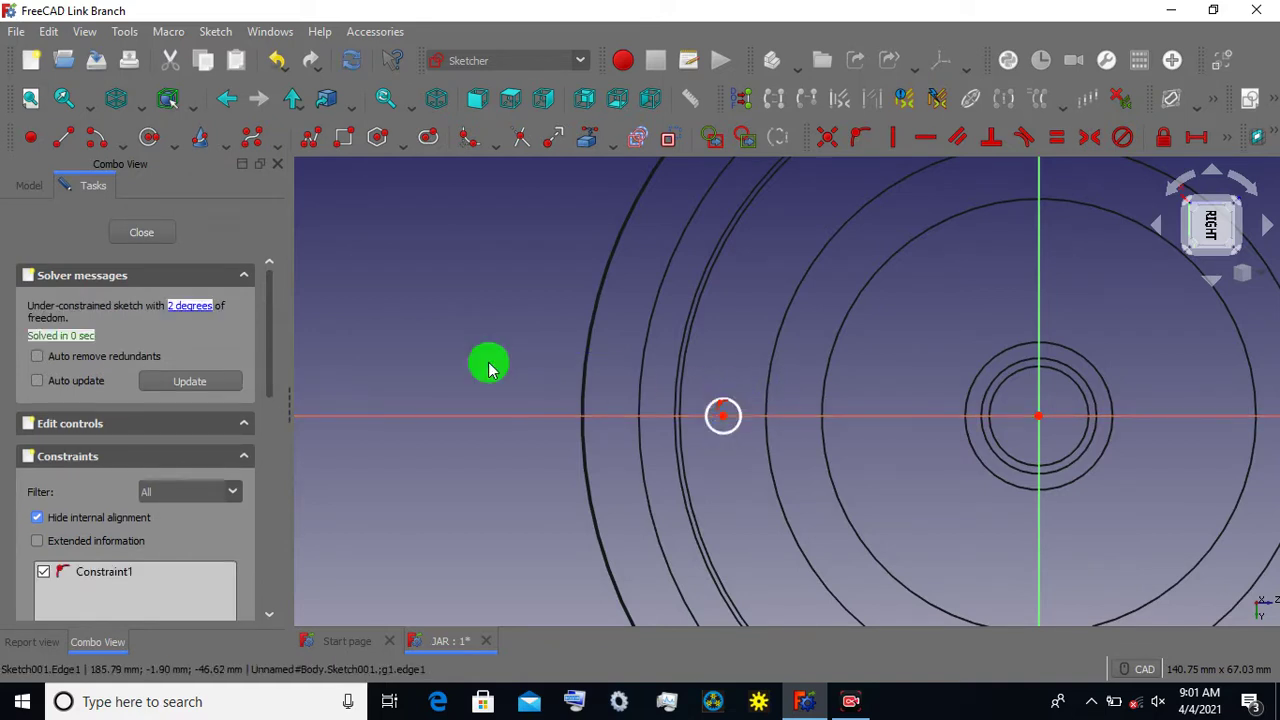
Restore shaded-with-edges display, orbit around the ring face, and close Sketch001.
{"action": "scroll", "coordinate": [488, 363], "scroll_direction": "down", "scroll_amount": 2}
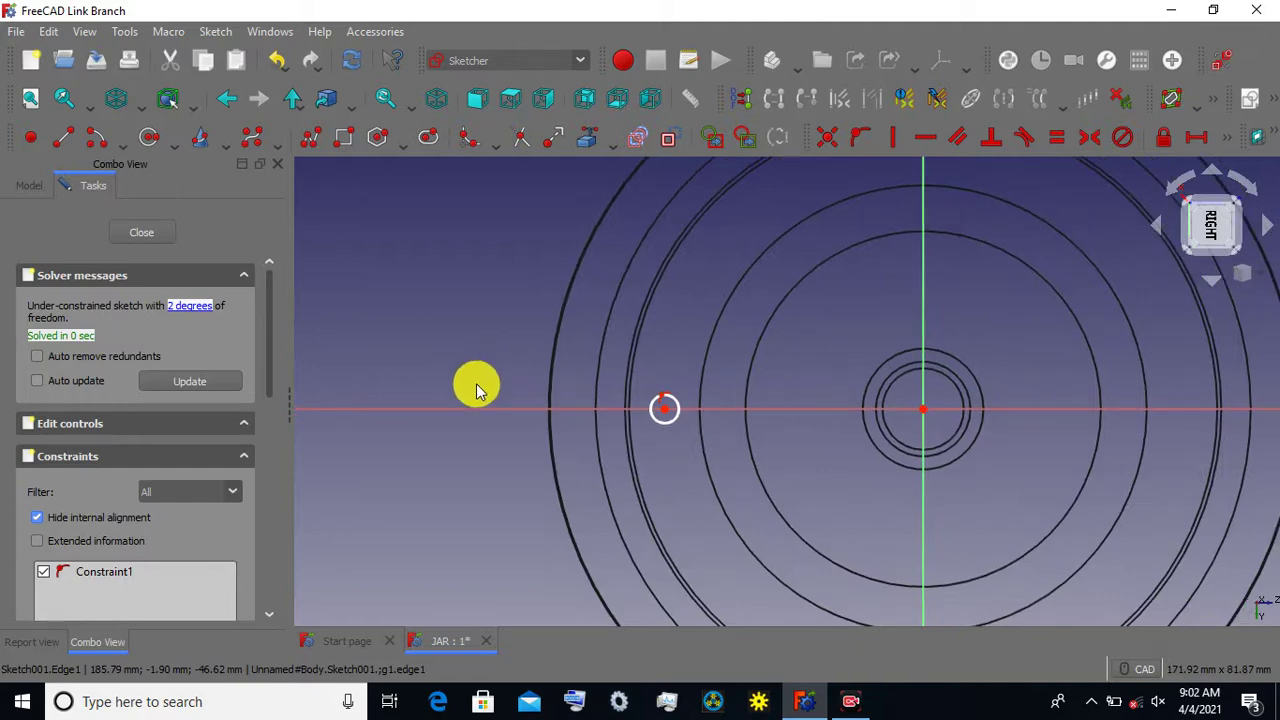
{"action": "middle_click_drag", "start_coordinate": [474, 383], "coordinate": [517, 403]}
{"action": "left_click", "coordinate": [143, 105]}
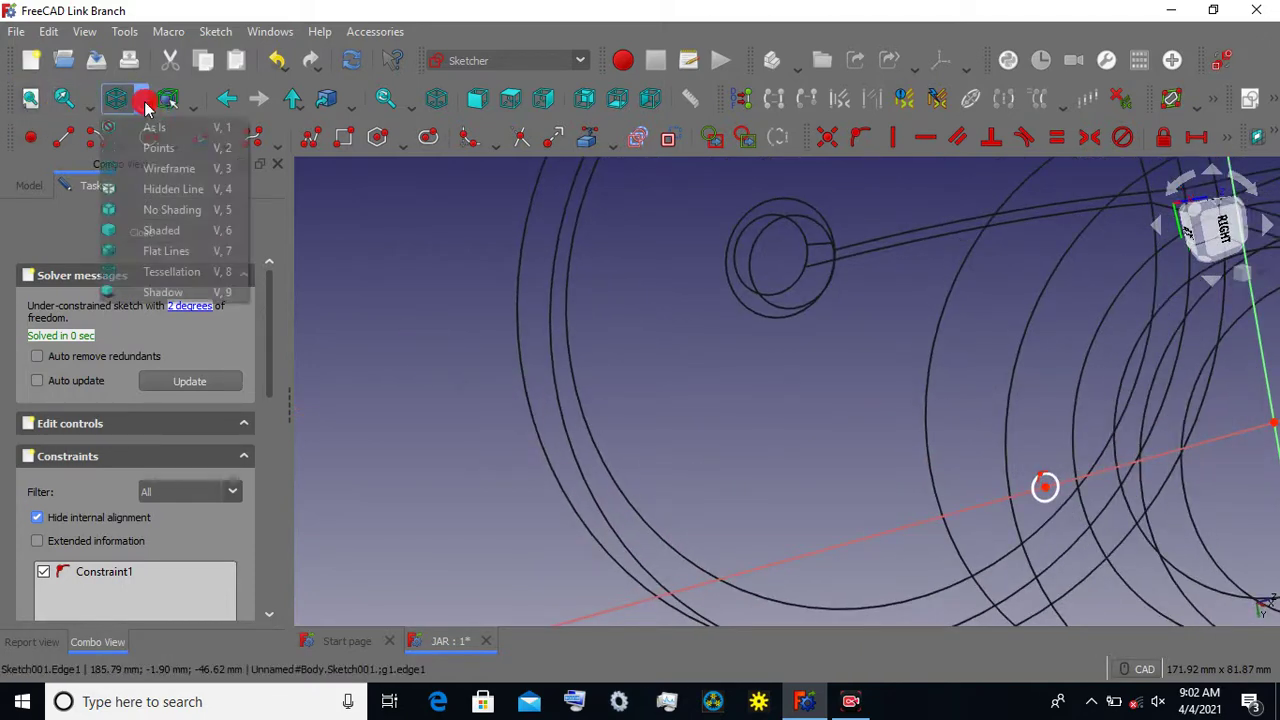
{"action": "left_click", "coordinate": [157, 245]}
{"action": "scroll", "coordinate": [638, 435], "scroll_direction": "down", "scroll_amount": 1}
{"action": "scroll", "coordinate": [640, 434], "scroll_direction": "down", "scroll_amount": 1}
{"action": "scroll", "coordinate": [640, 434], "scroll_direction": "up", "scroll_amount": 1}
{"action": "scroll", "coordinate": [640, 434], "scroll_direction": "up", "scroll_amount": 1}
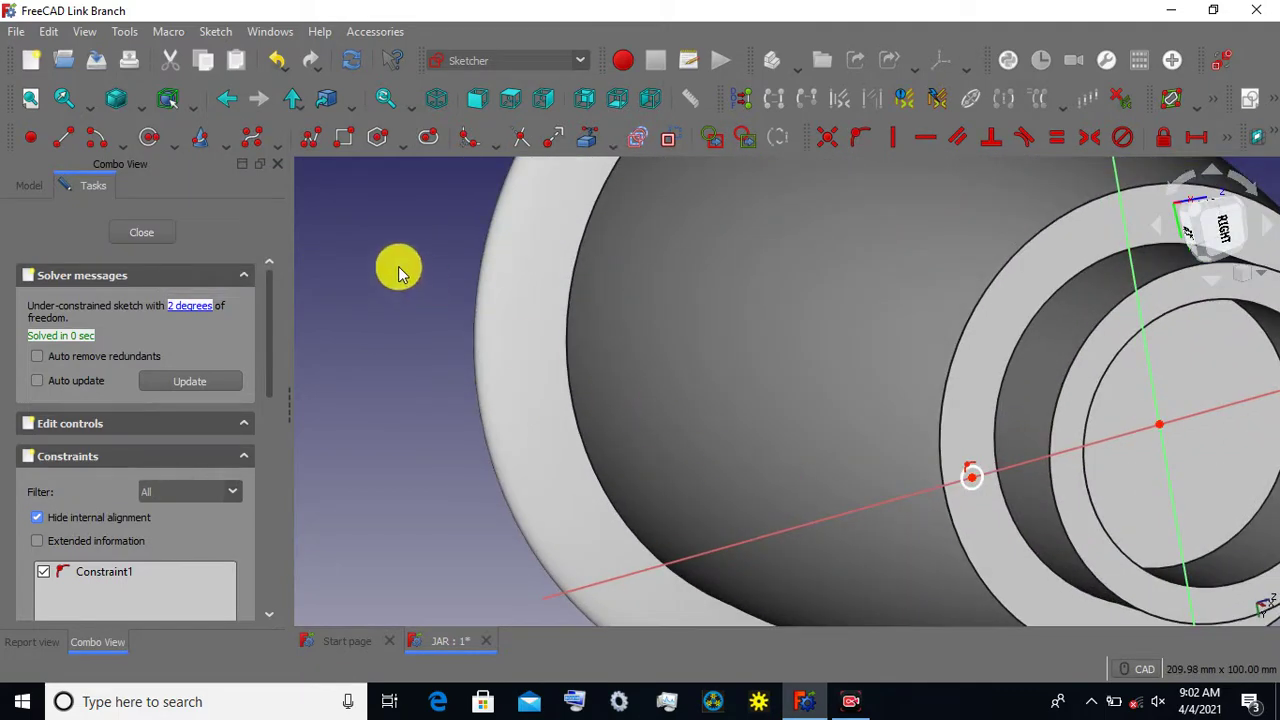
{"action": "middle_click_drag", "start_coordinate": [780, 385], "coordinate": [708, 360]}
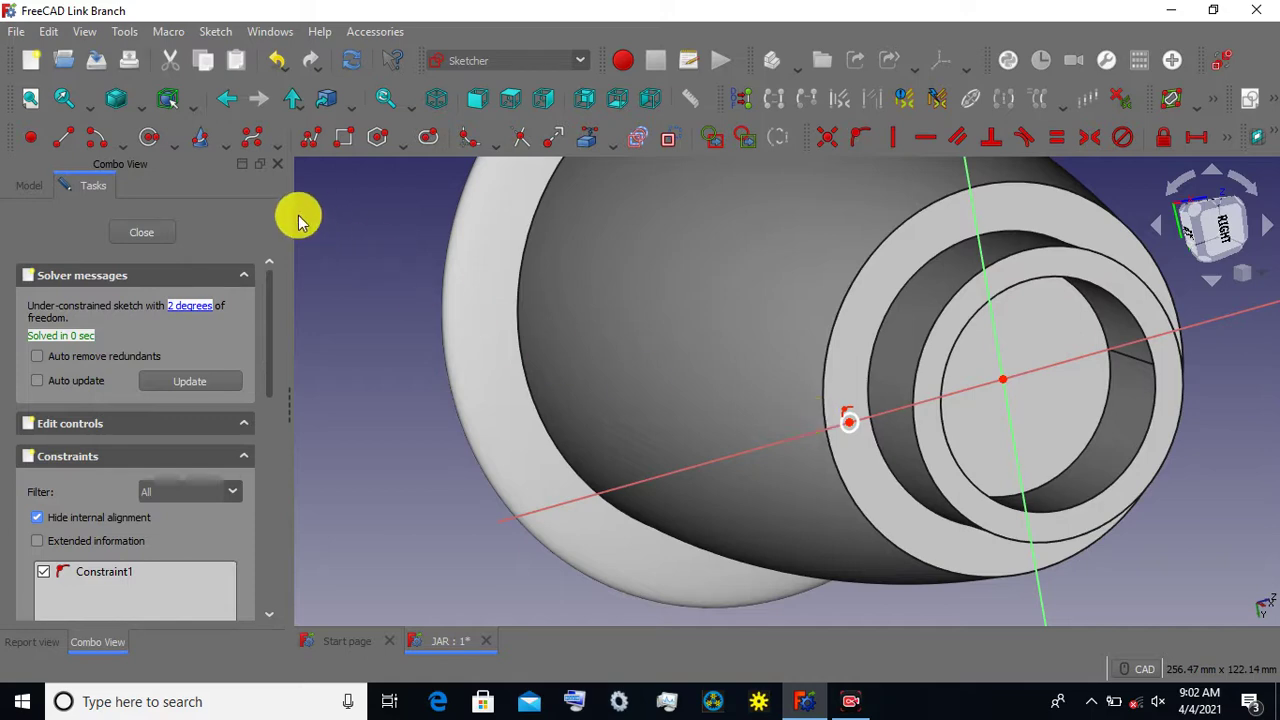
{"action": "left_click", "coordinate": [141, 234]}
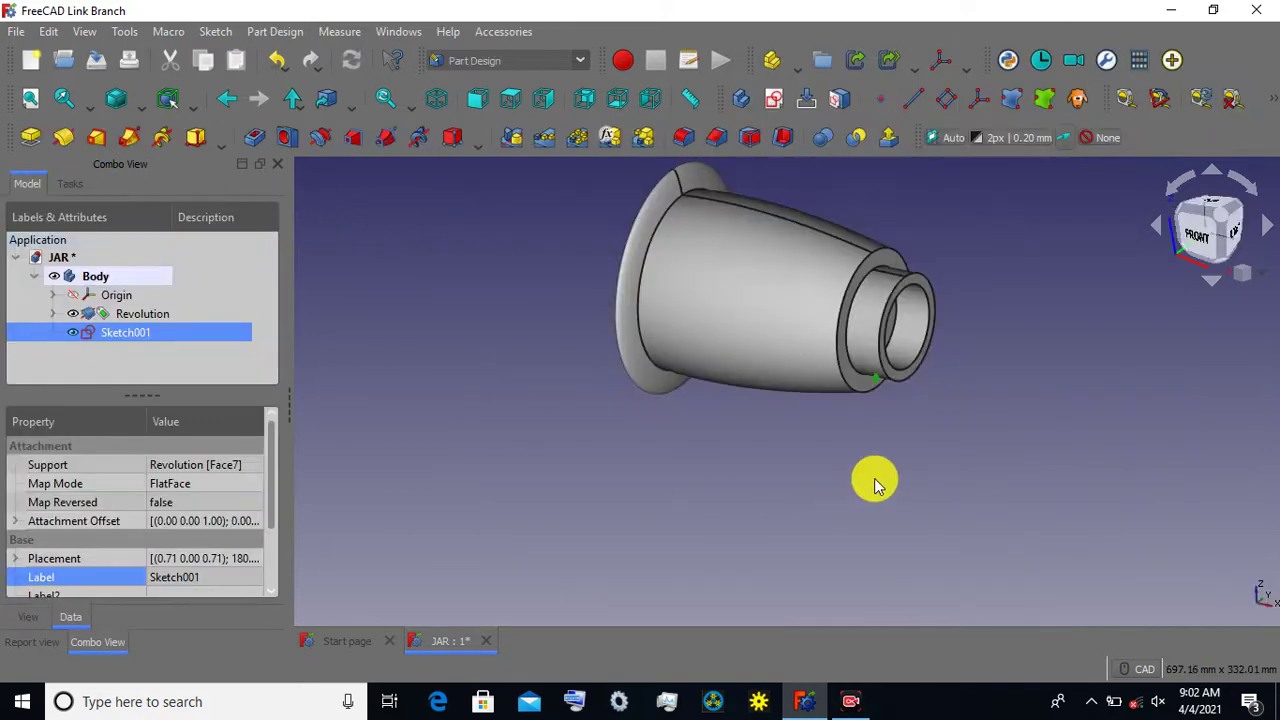
{"action": "left_click", "coordinate": [876, 442]}
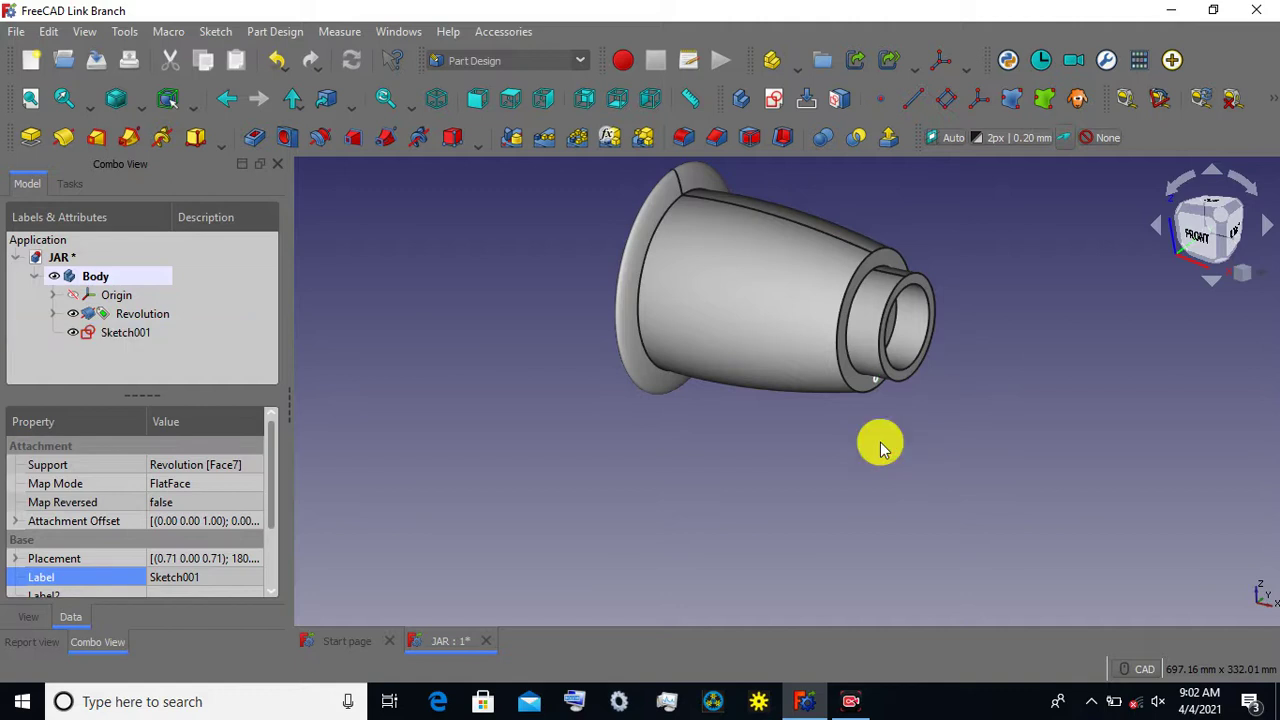
Select Sketch001, view the jar from the front in wireframe, and start a 5 mm Pocket.
{"action": "scroll", "coordinate": [890, 432], "scroll_direction": "up", "scroll_amount": 3}
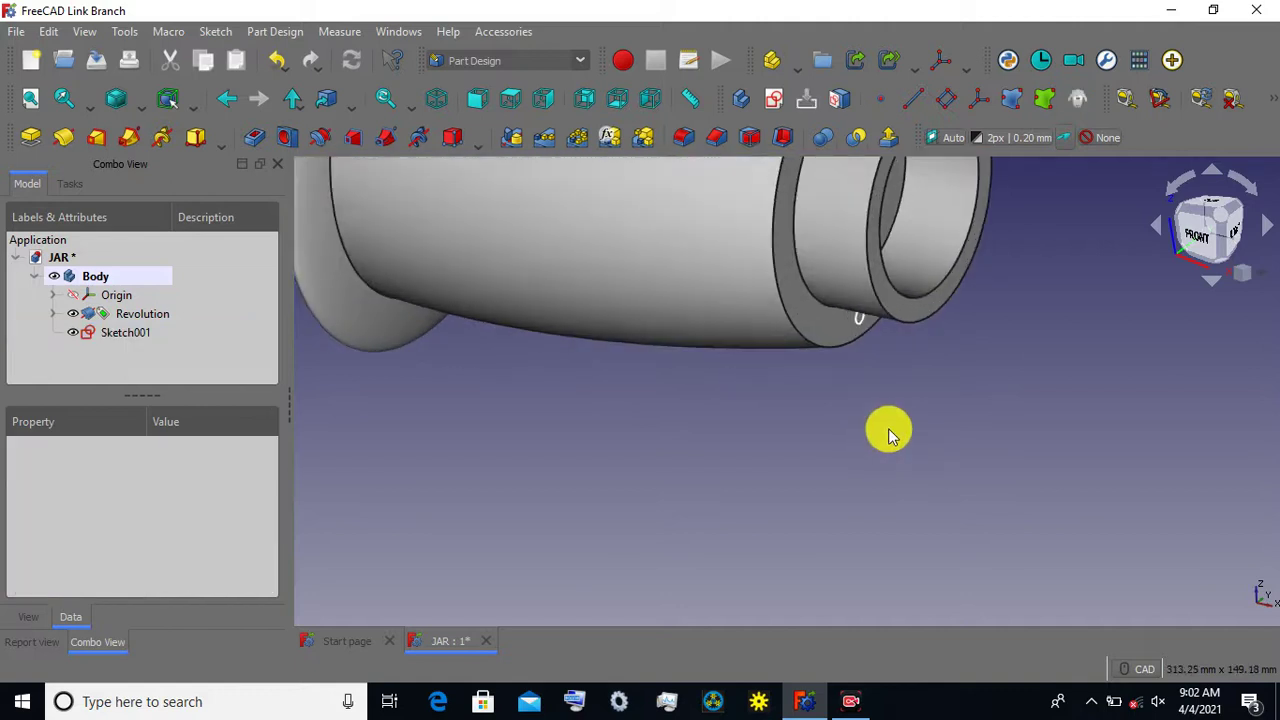
{"action": "left_click", "coordinate": [140, 334]}
{"action": "left_click", "coordinate": [1222, 245]}
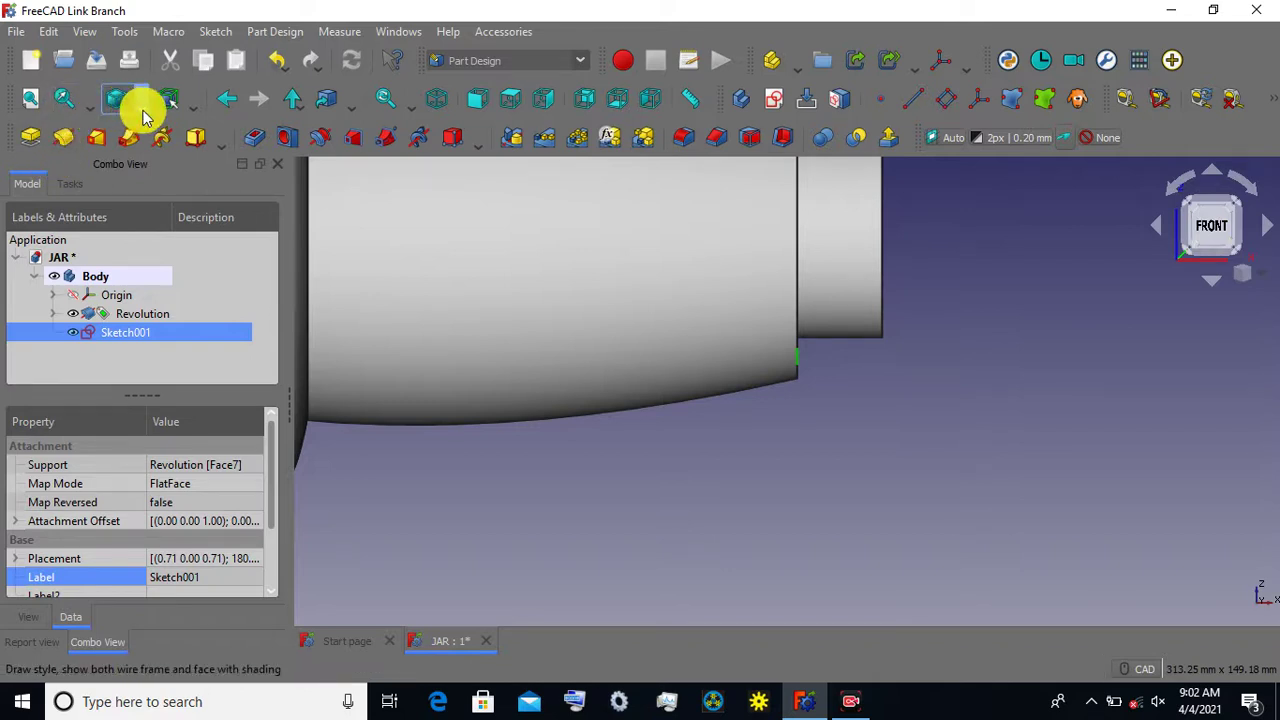
{"action": "left_click", "coordinate": [143, 116]}
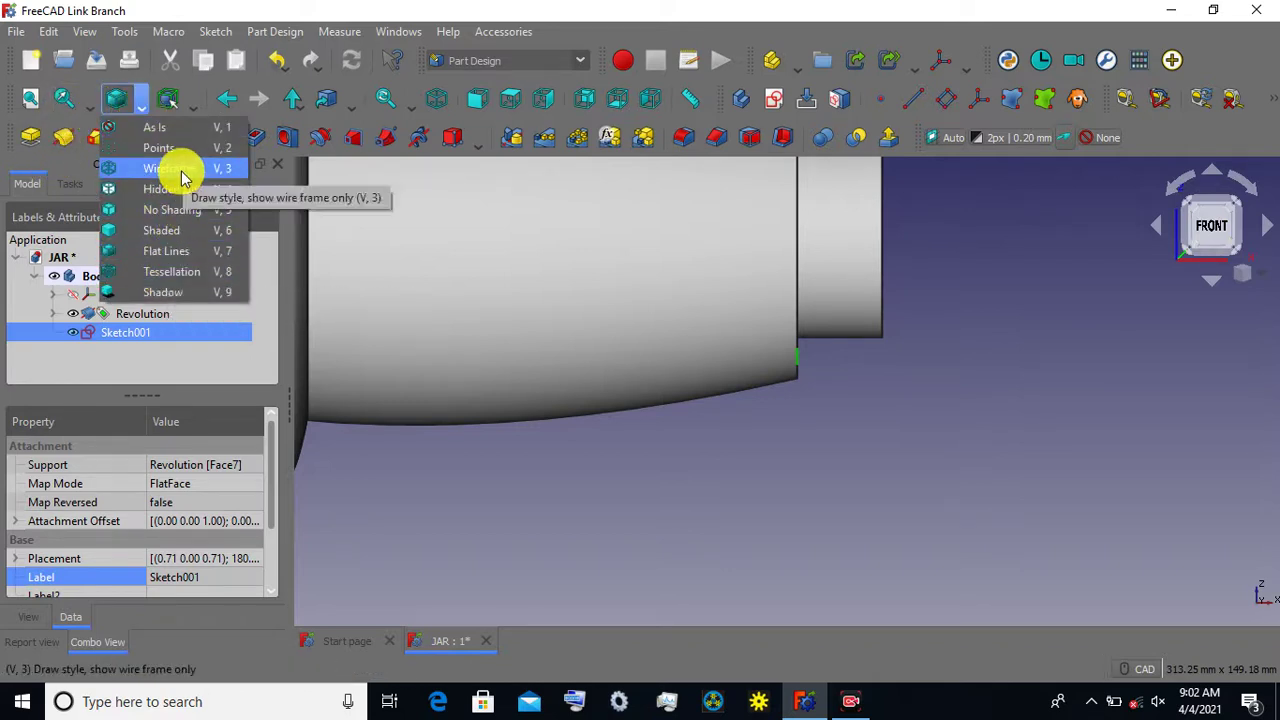
{"action": "left_click", "coordinate": [183, 177]}
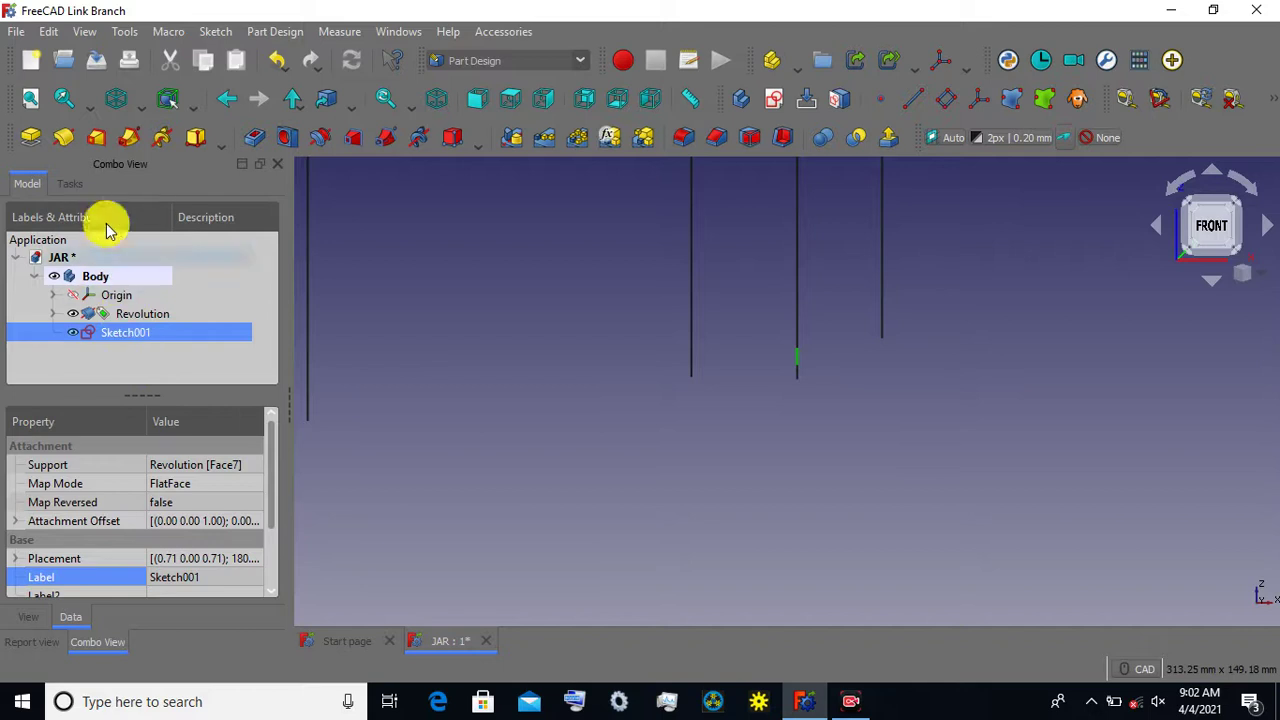
{"action": "left_click", "coordinate": [256, 133]}
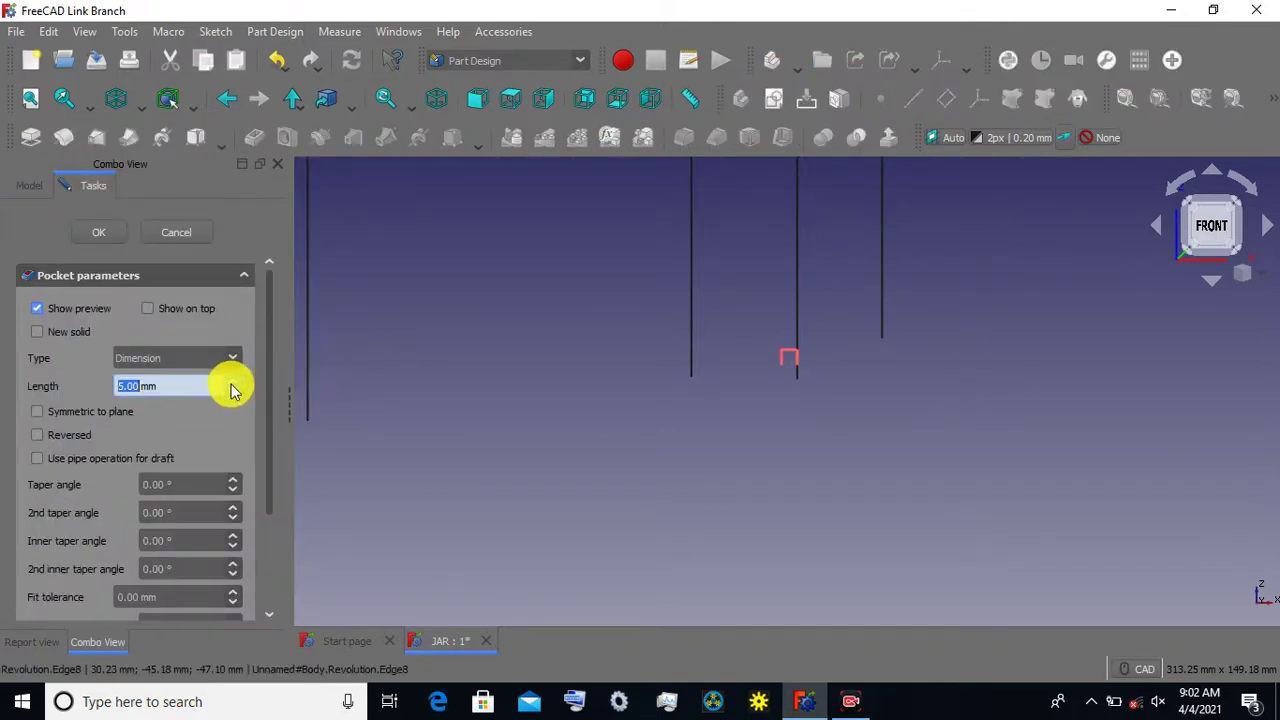
Set the Pocket length to 30 mm.
{"action": "type", "text": "3"}
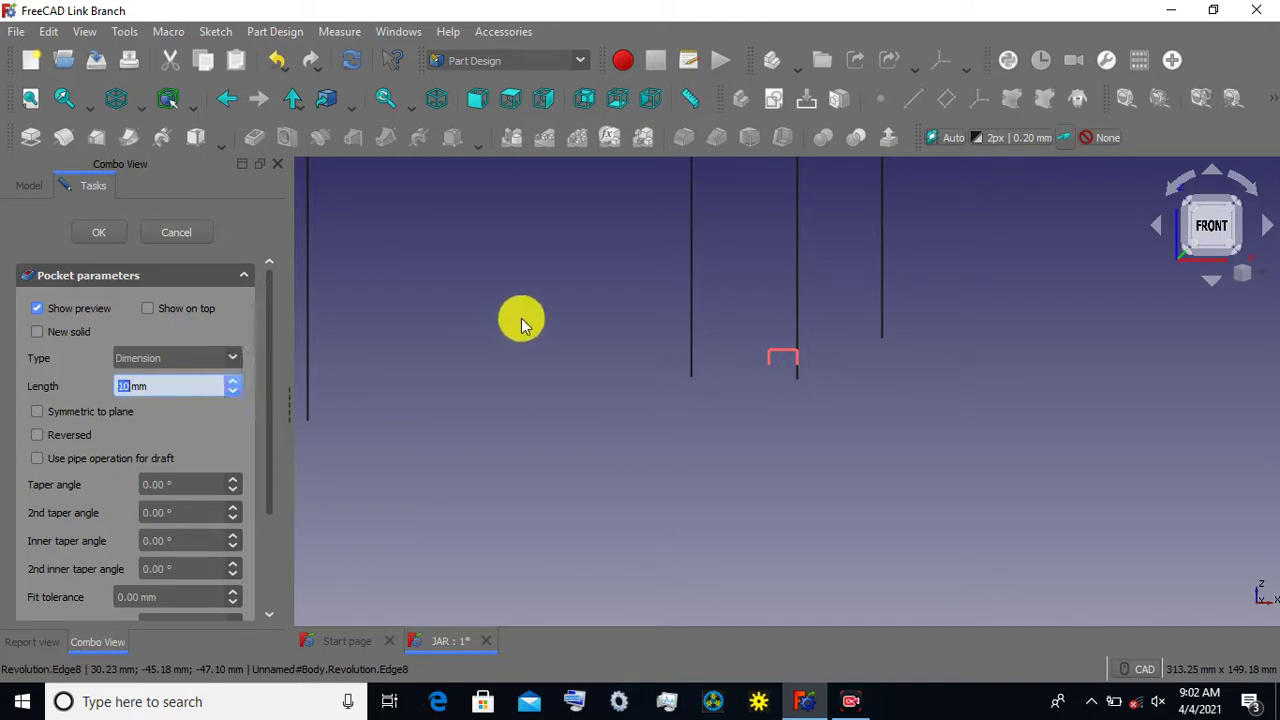
{"action": "scroll", "coordinate": [602, 287], "scroll_direction": "down", "scroll_amount": 2}
{"action": "scroll", "coordinate": [618, 352], "scroll_direction": "down", "scroll_amount": 3}
{"action": "scroll", "coordinate": [617, 368], "scroll_direction": "down", "scroll_amount": 2}
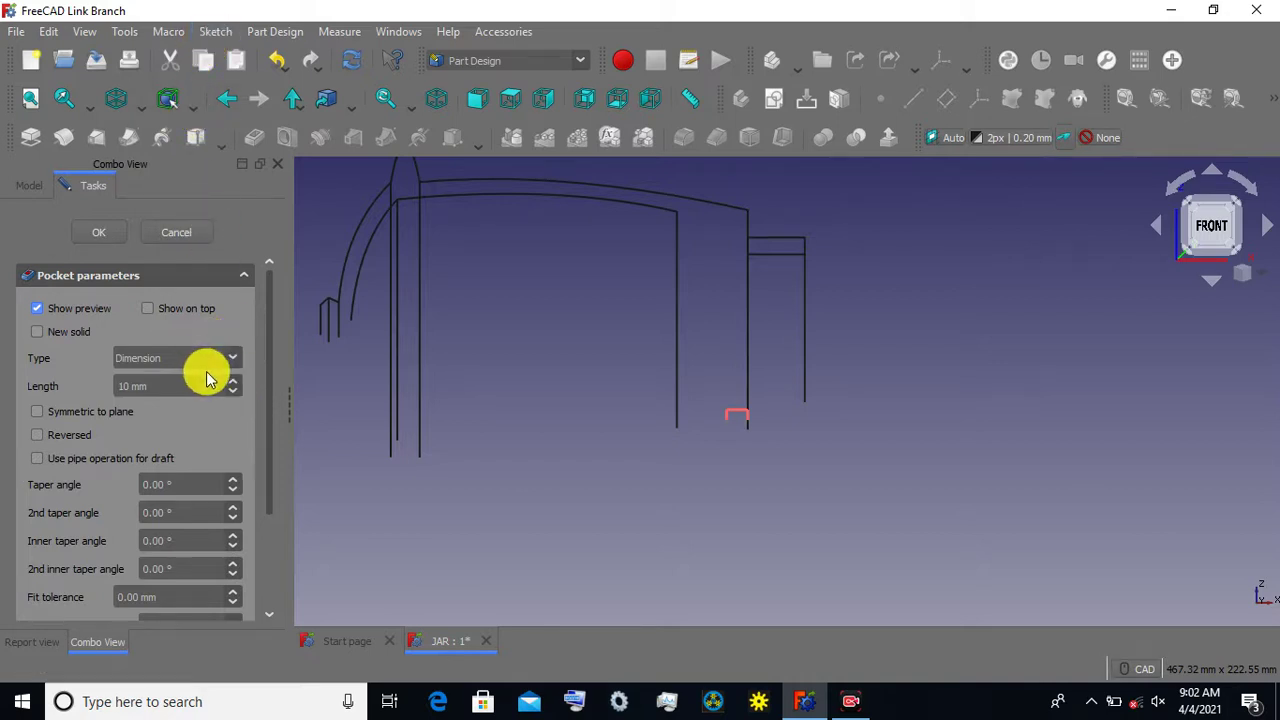
{"action": "left_click", "coordinate": [234, 385]}
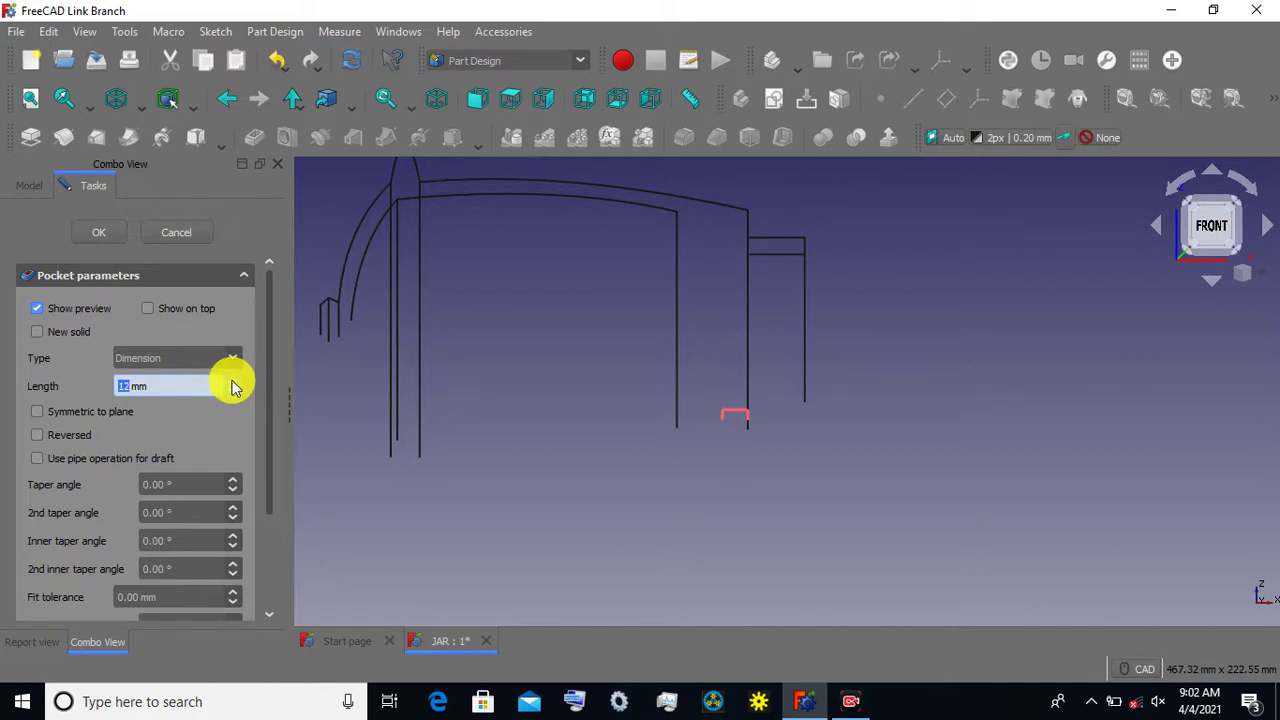
{"action": "left_click_drag", "start_coordinate": [171, 386], "coordinate": [114, 386]}
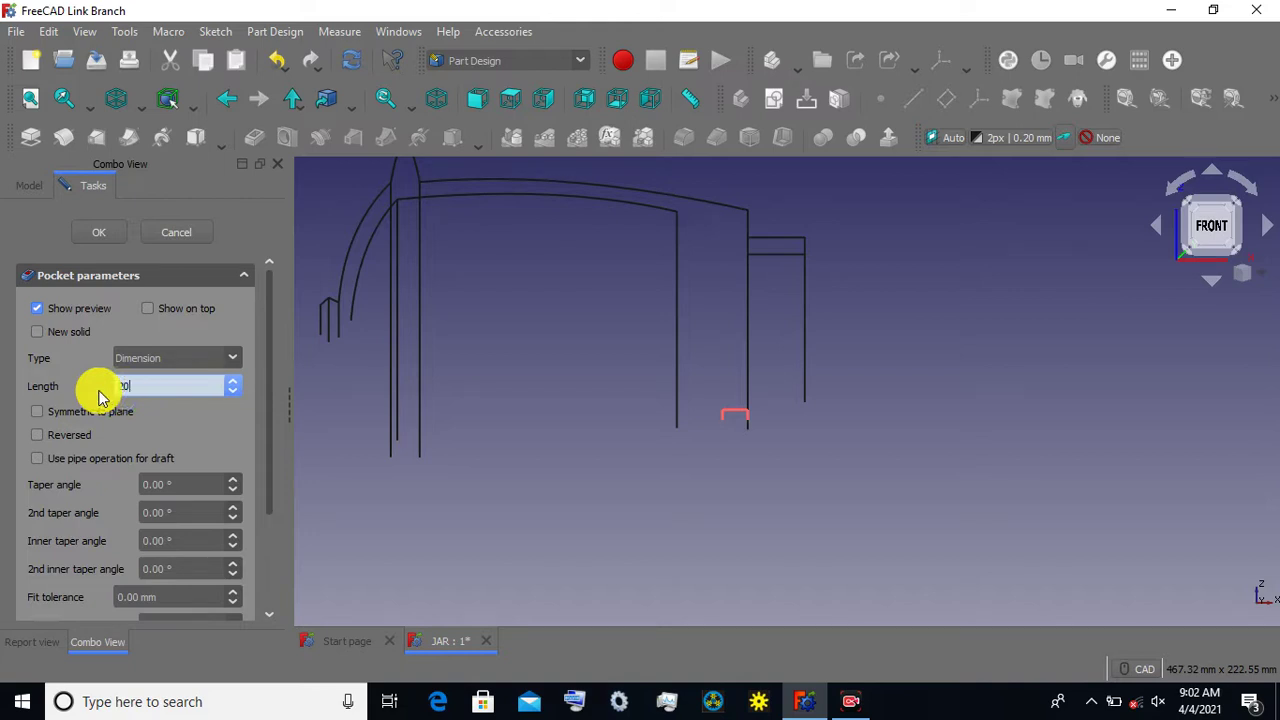
{"action": "type", "text": "0"}
{"action": "left_click", "coordinate": [446, 532]}
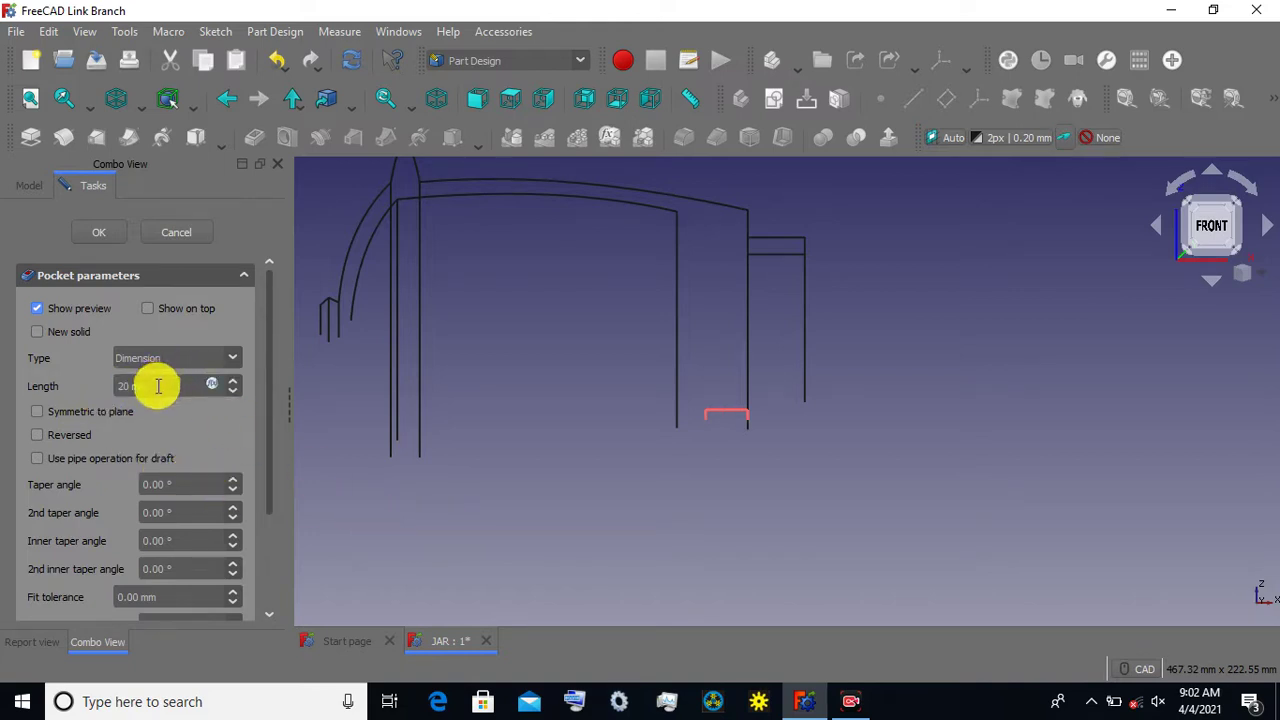
{"action": "left_click_drag", "start_coordinate": [129, 386], "coordinate": [102, 390]}
{"action": "type", "text": "30"}
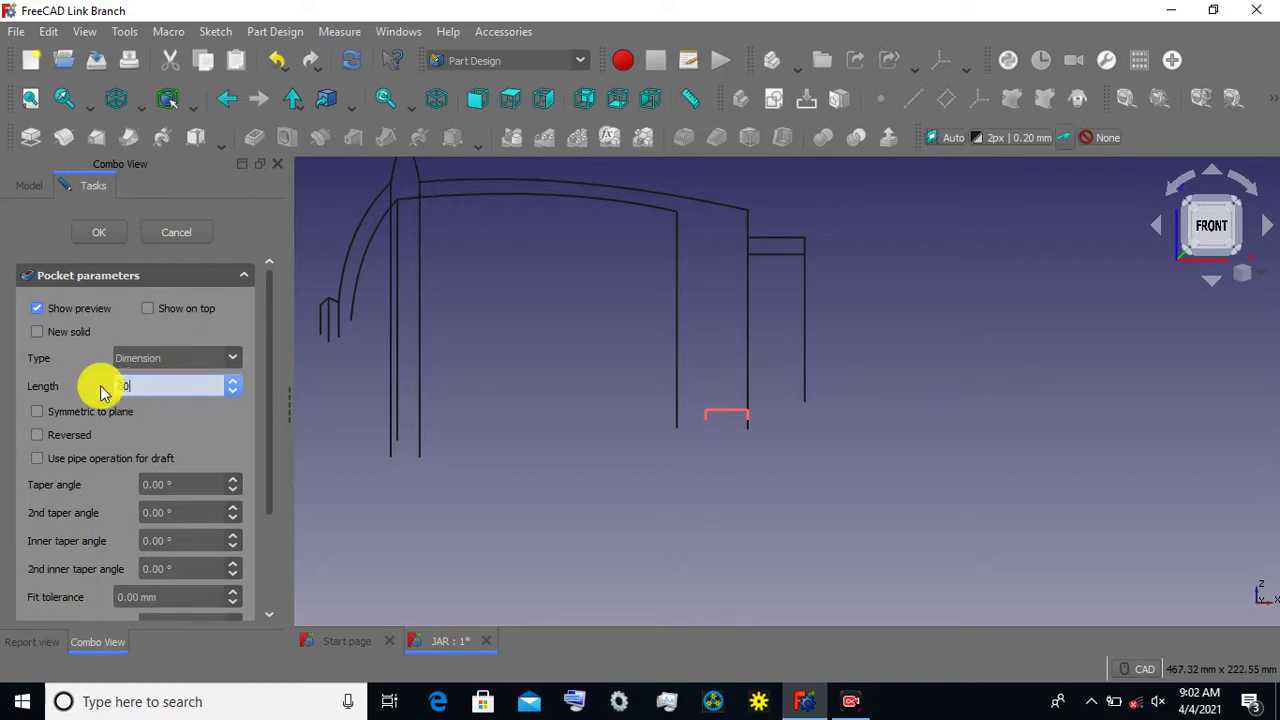
{"action": "left_click", "coordinate": [462, 527]}
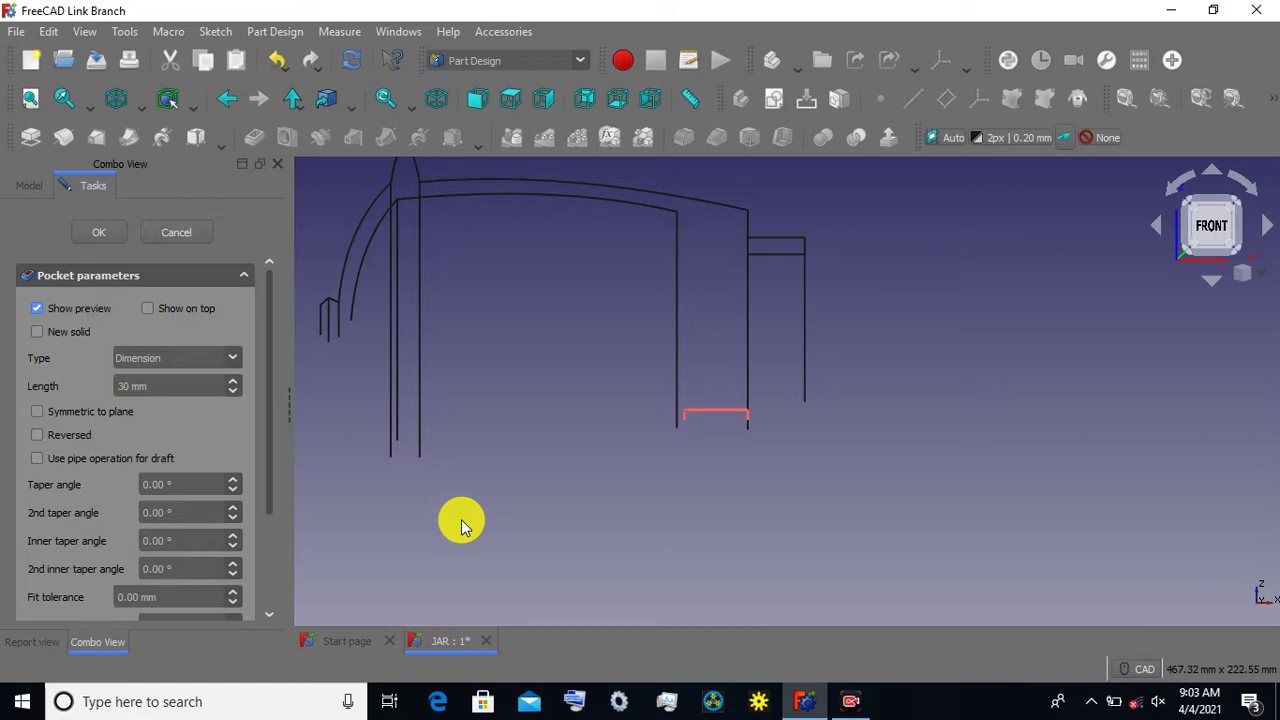
{"action": "scroll", "coordinate": [700, 445], "scroll_direction": "up", "scroll_amount": 3}
{"action": "scroll", "coordinate": [700, 445], "scroll_direction": "up", "scroll_amount": 2}
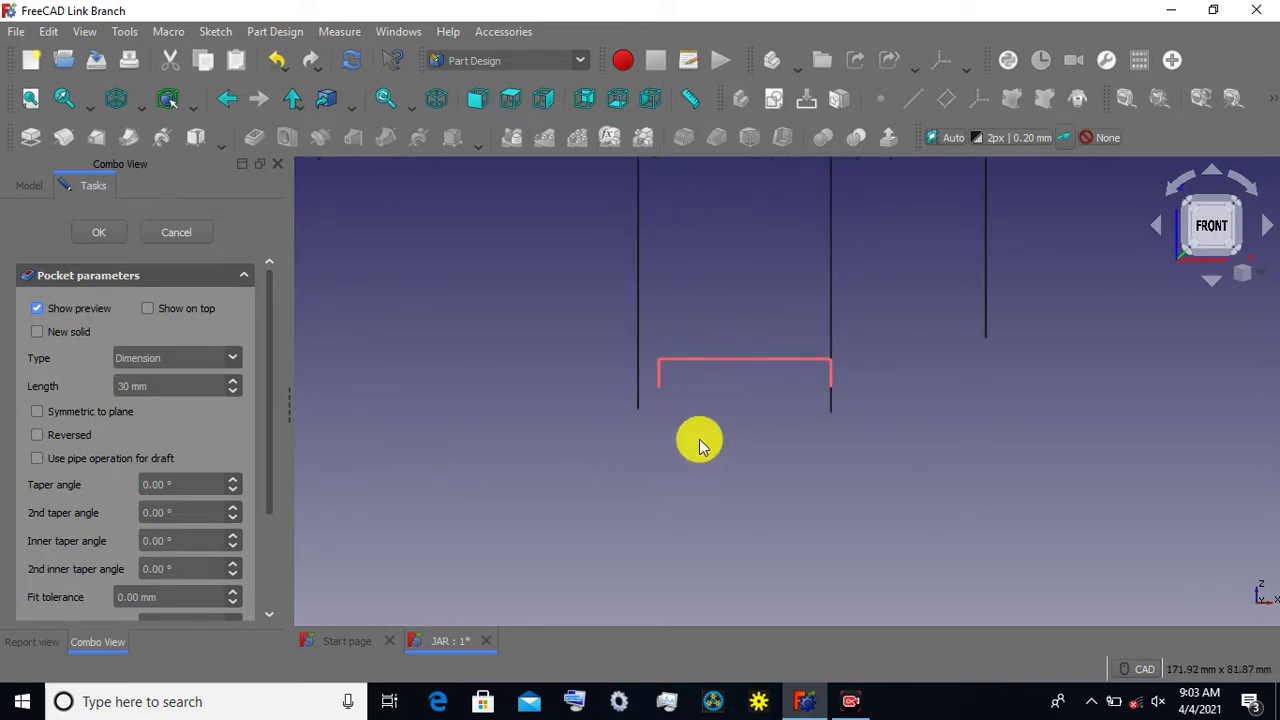
Switch to Hidden Line draw style, orbit to inspect the sketch, and confirm the 30 mm Pocket.
{"action": "left_click", "coordinate": [142, 105]}
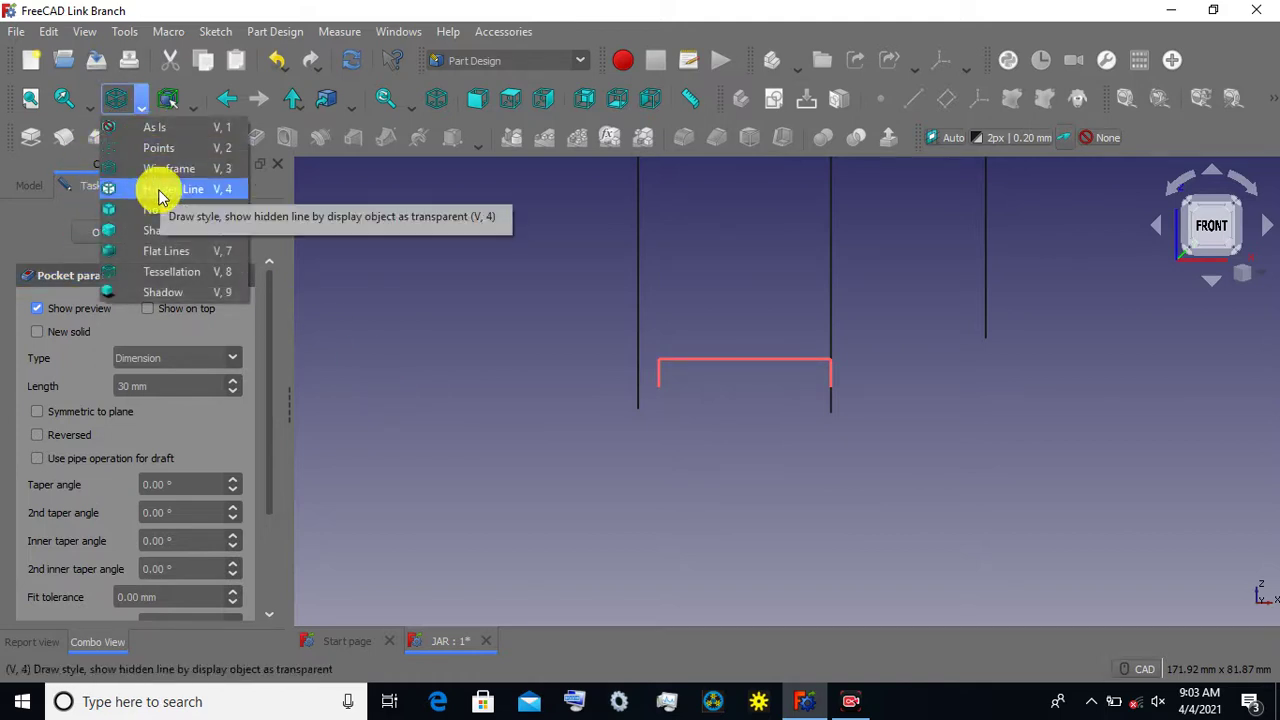
{"action": "left_click", "coordinate": [160, 190]}
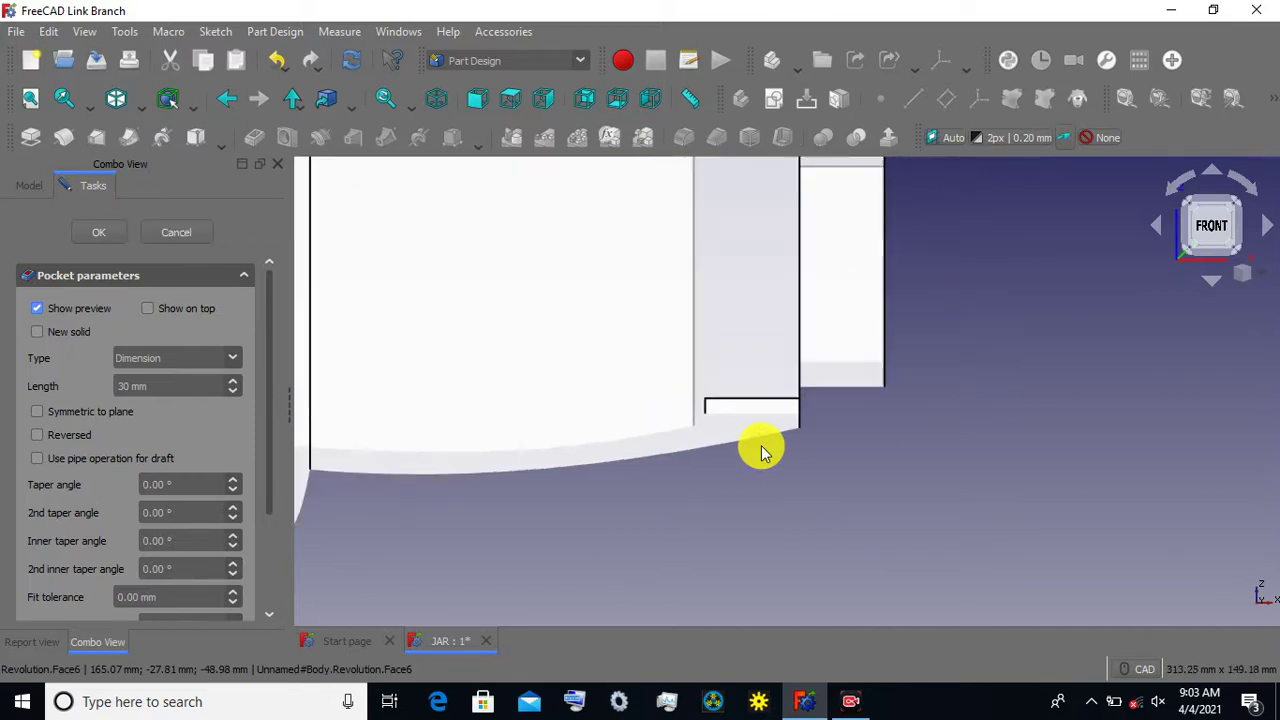
{"action": "scroll", "coordinate": [760, 452], "scroll_direction": "down", "scroll_amount": 4}
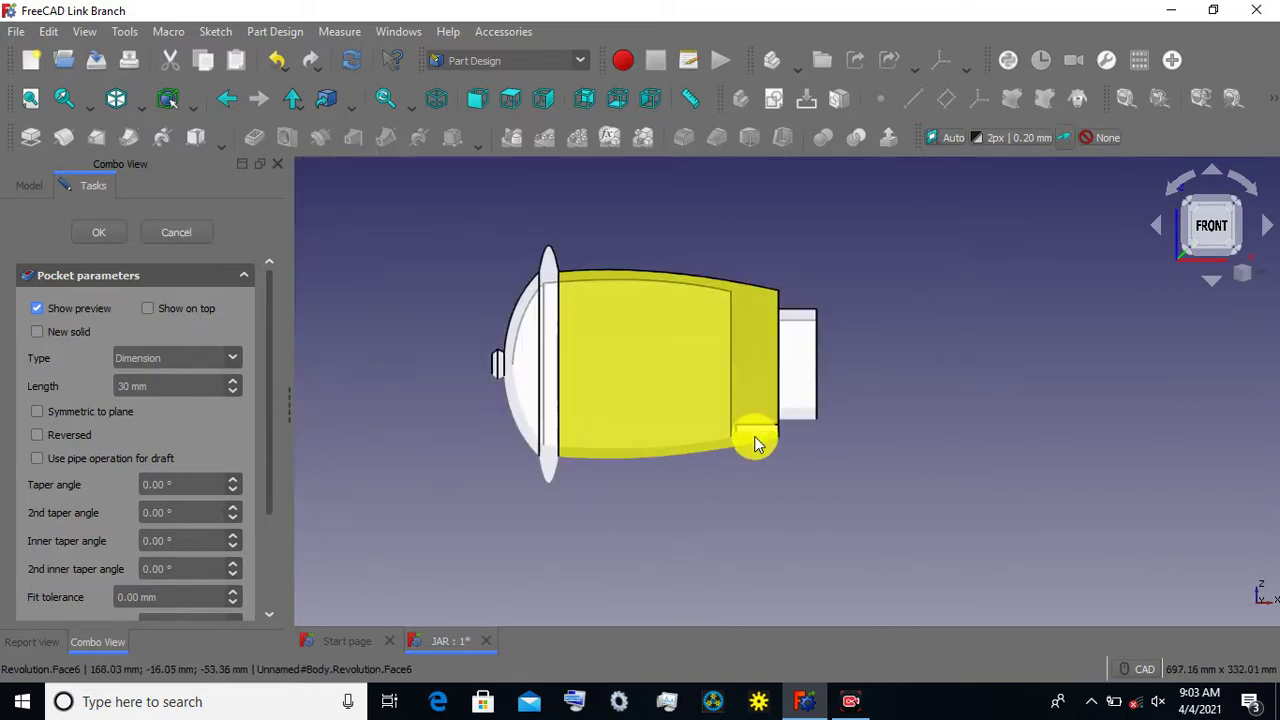
{"action": "scroll", "coordinate": [757, 444], "scroll_direction": "up", "scroll_amount": 5}
{"action": "mouse_move", "coordinate": [872, 445]}
{"action": "middle_mouse_down"}
{"action": "mouse_move", "coordinate": [862, 464]}
{"action": "mouse_move", "coordinate": [903, 486]}
{"action": "mouse_move", "coordinate": [829, 480]}
{"action": "middle_mouse_up"}
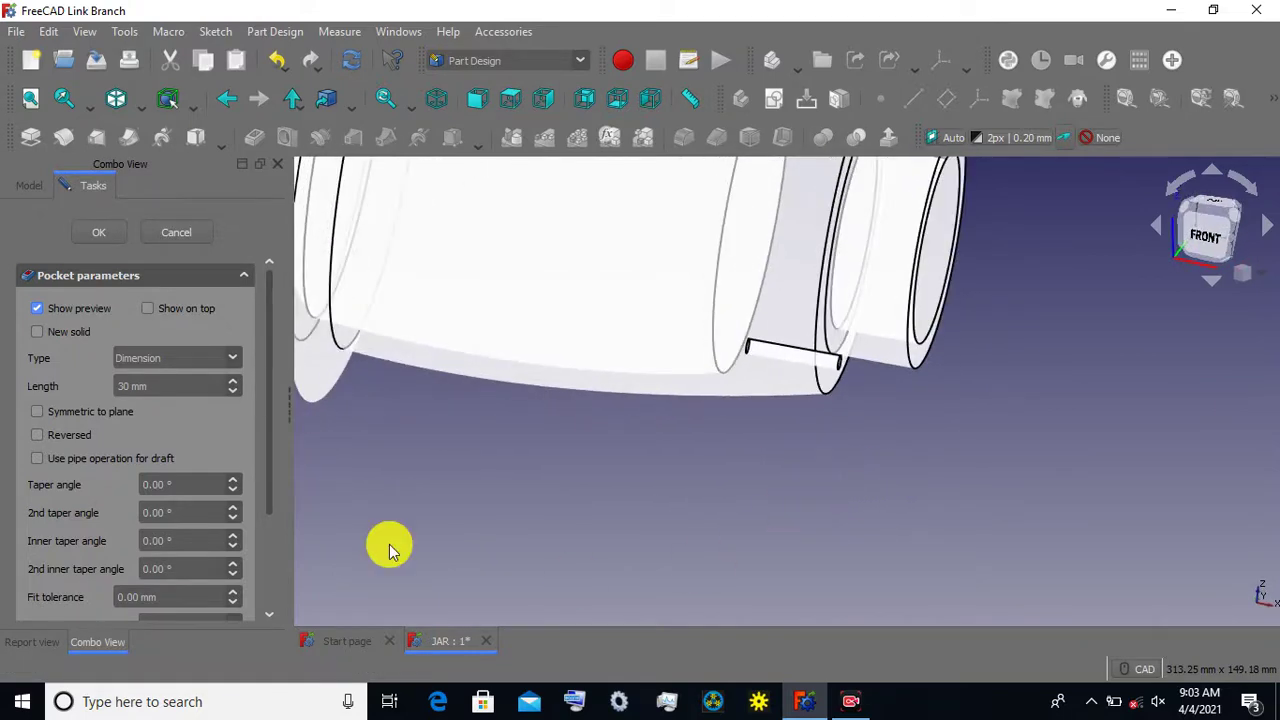
{"action": "left_click", "coordinate": [96, 236]}
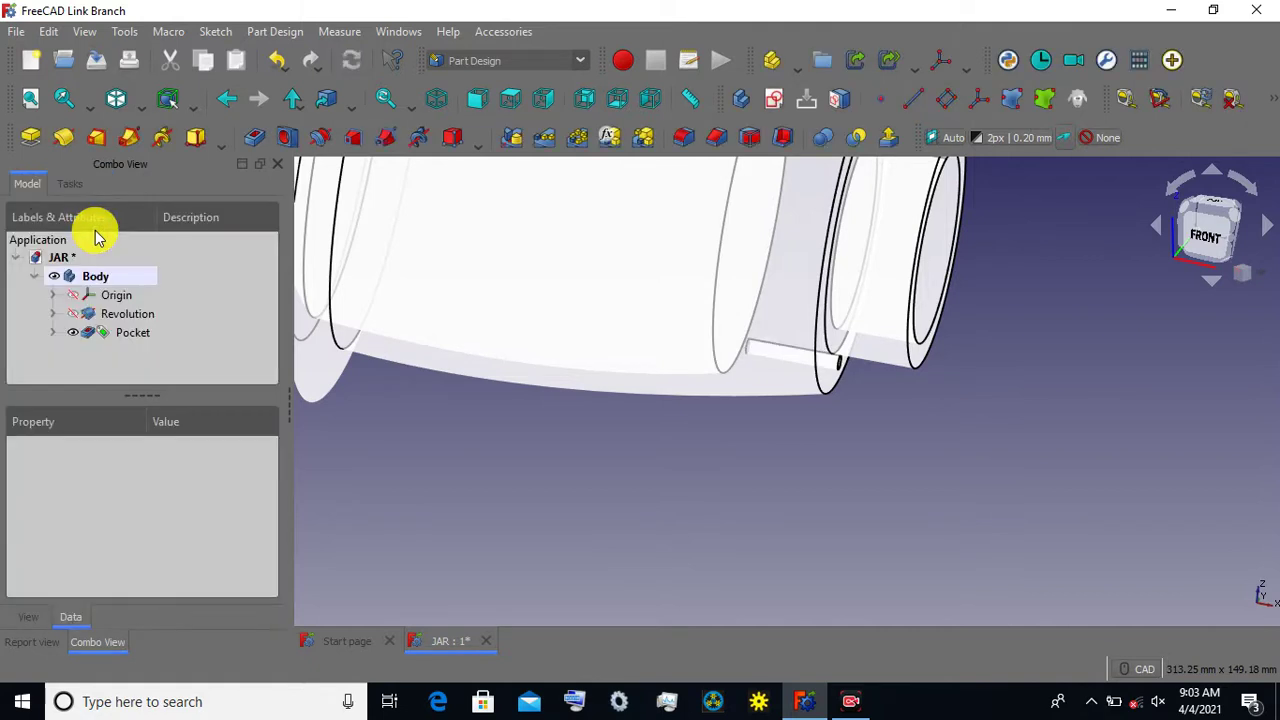
Switch the draw style to Flat Lines and select the Pocket feature.
{"action": "left_click", "coordinate": [140, 104]}
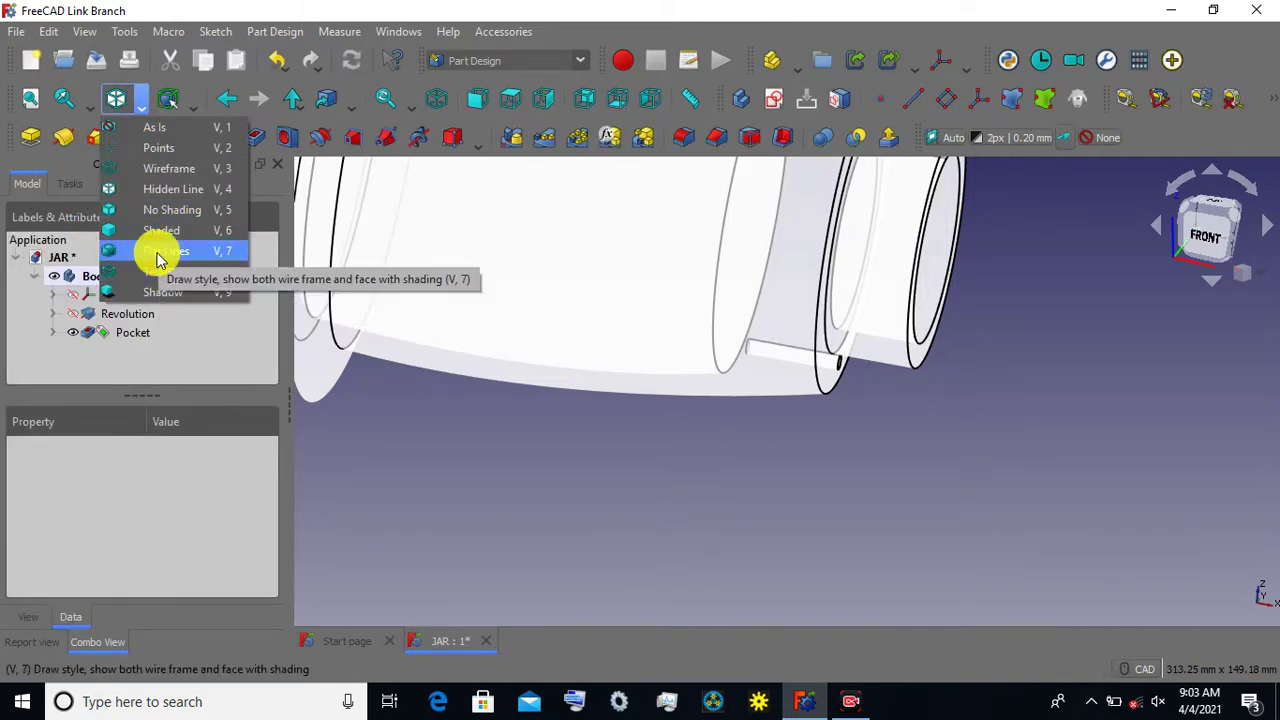
{"action": "left_click", "coordinate": [160, 251]}
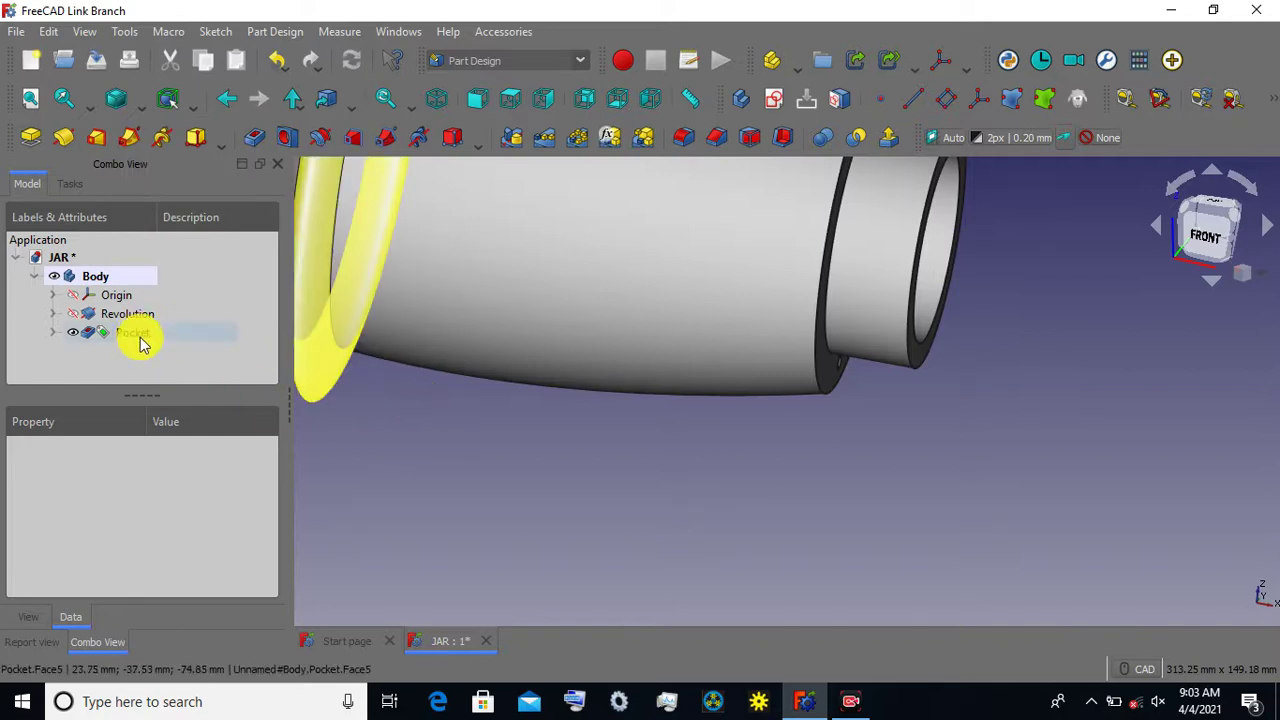
{"action": "left_click", "coordinate": [137, 336]}
{"action": "scroll", "coordinate": [603, 468], "scroll_direction": "down", "scroll_amount": 3}
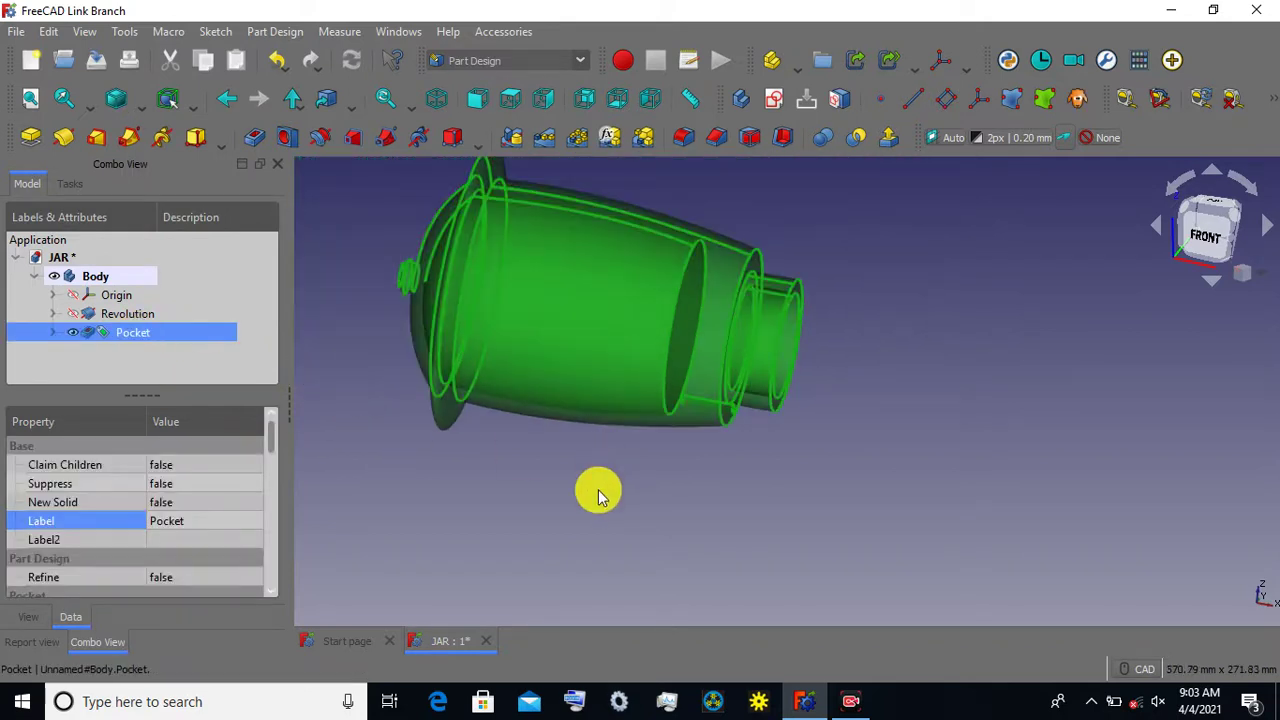
{"action": "scroll", "coordinate": [594, 491], "scroll_direction": "down", "scroll_amount": 1}
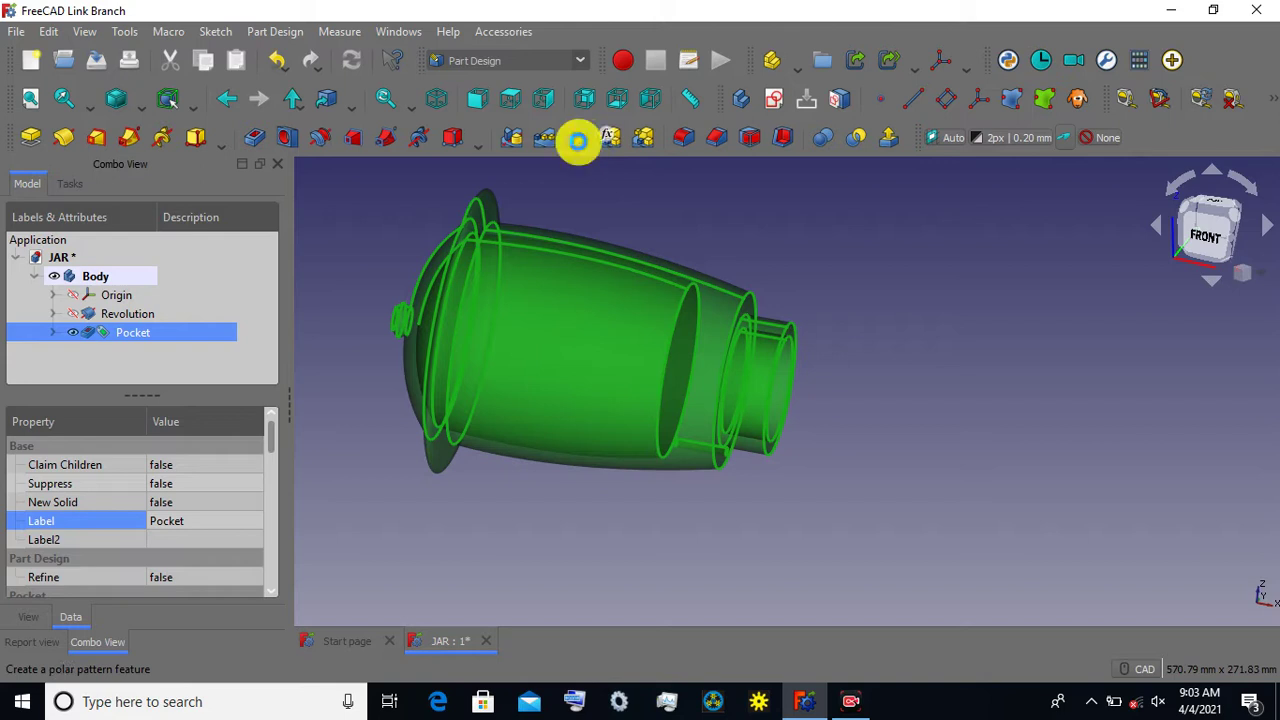
Create a Polar Pattern of the Pocket about the Base X axis with 6 occurrences.
{"action": "left_click", "coordinate": [579, 141]}
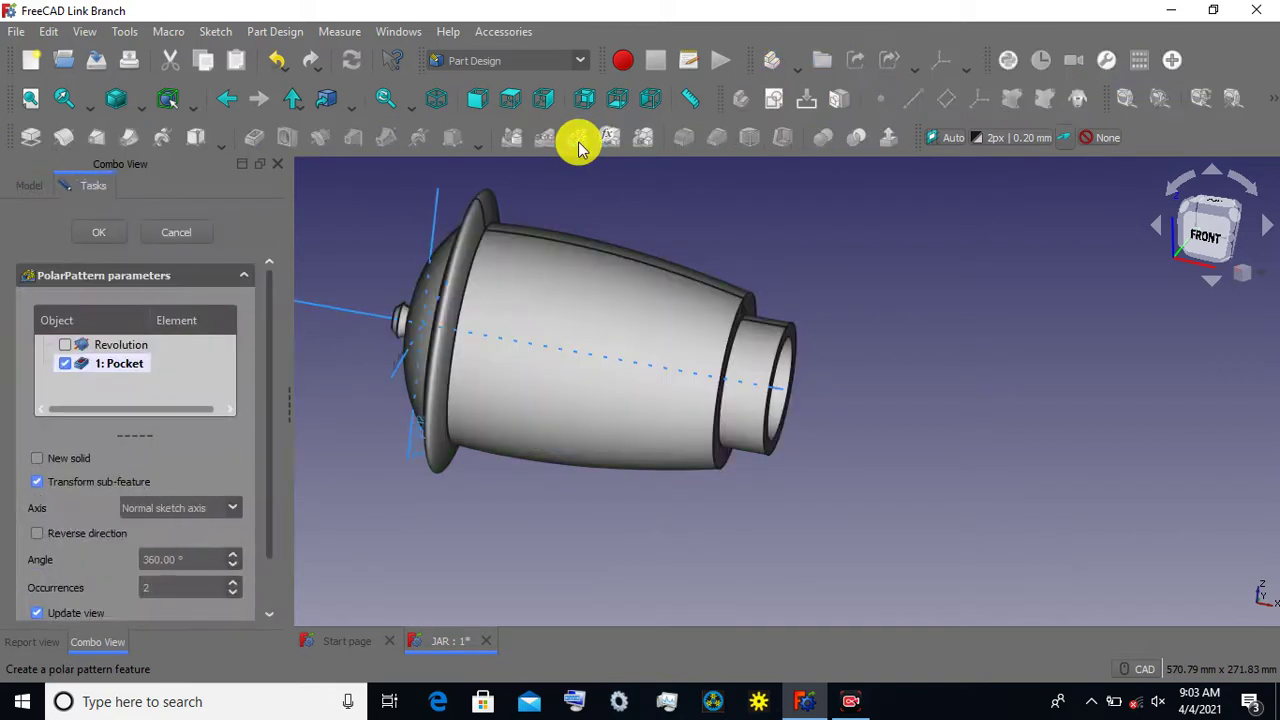
{"action": "left_click", "coordinate": [229, 506]}
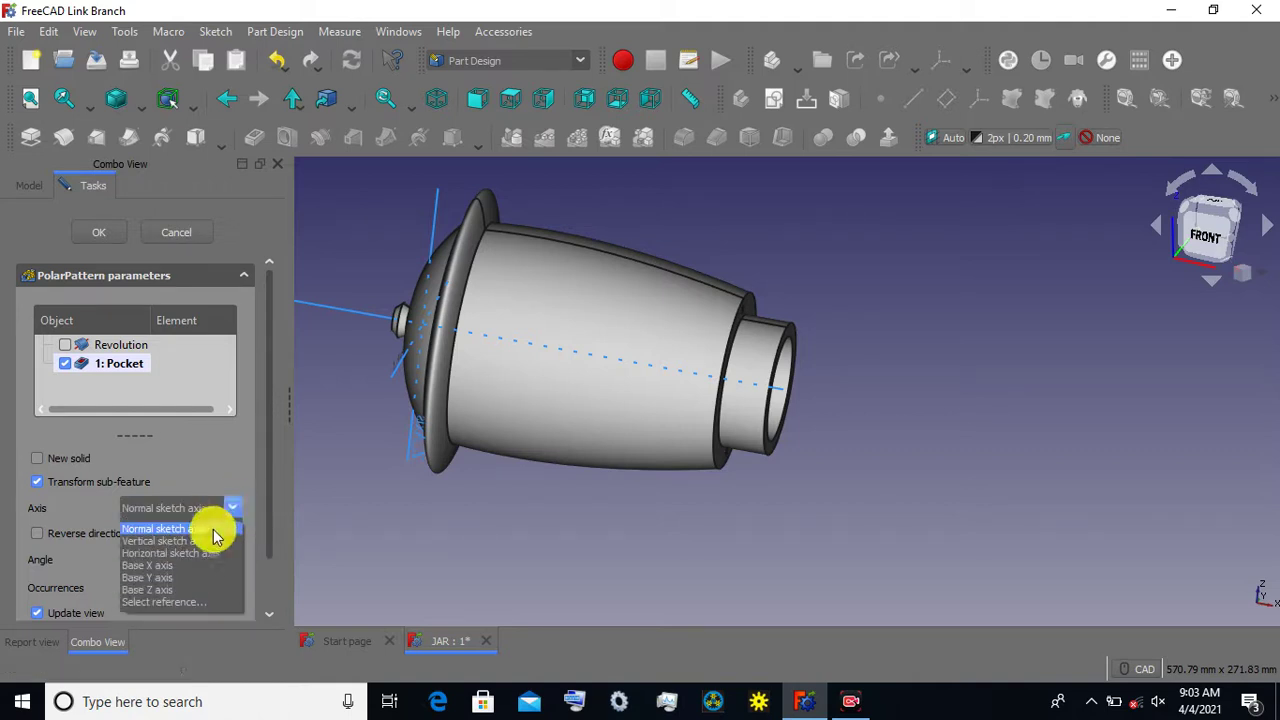
{"action": "left_click", "coordinate": [192, 566]}
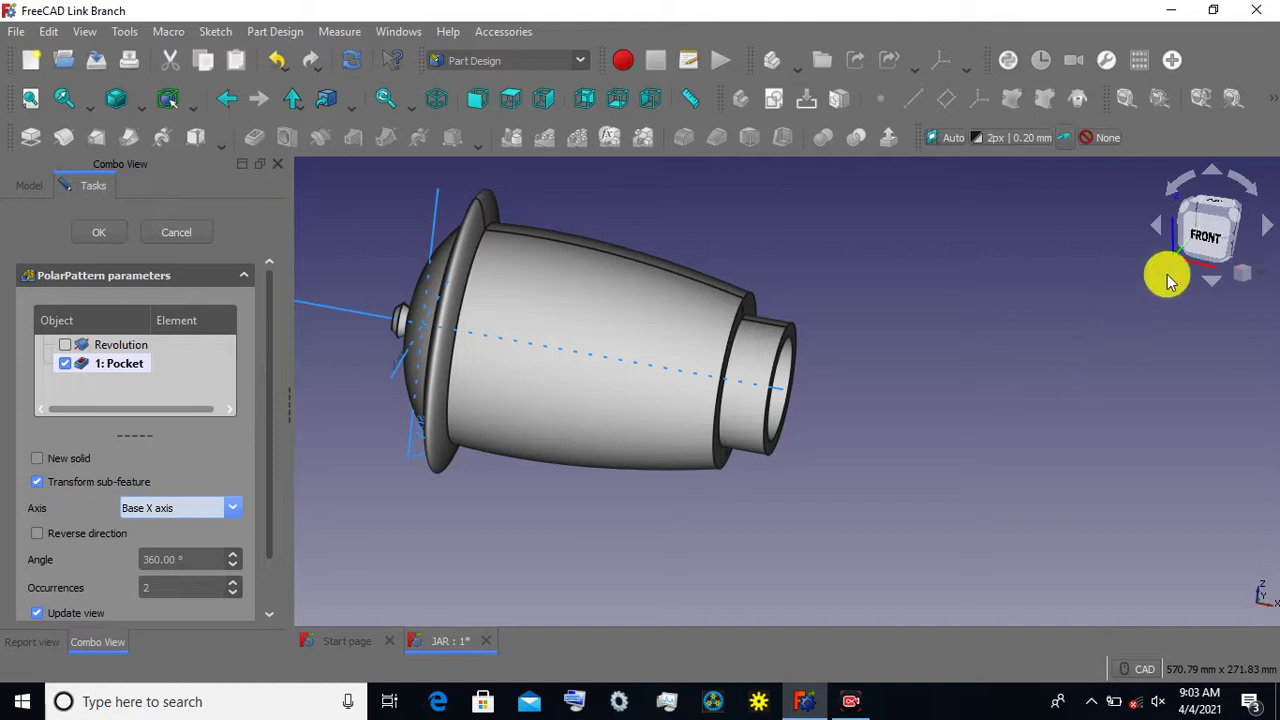
{"action": "scroll", "coordinate": [1023, 463], "scroll_direction": "down", "scroll_amount": 2}
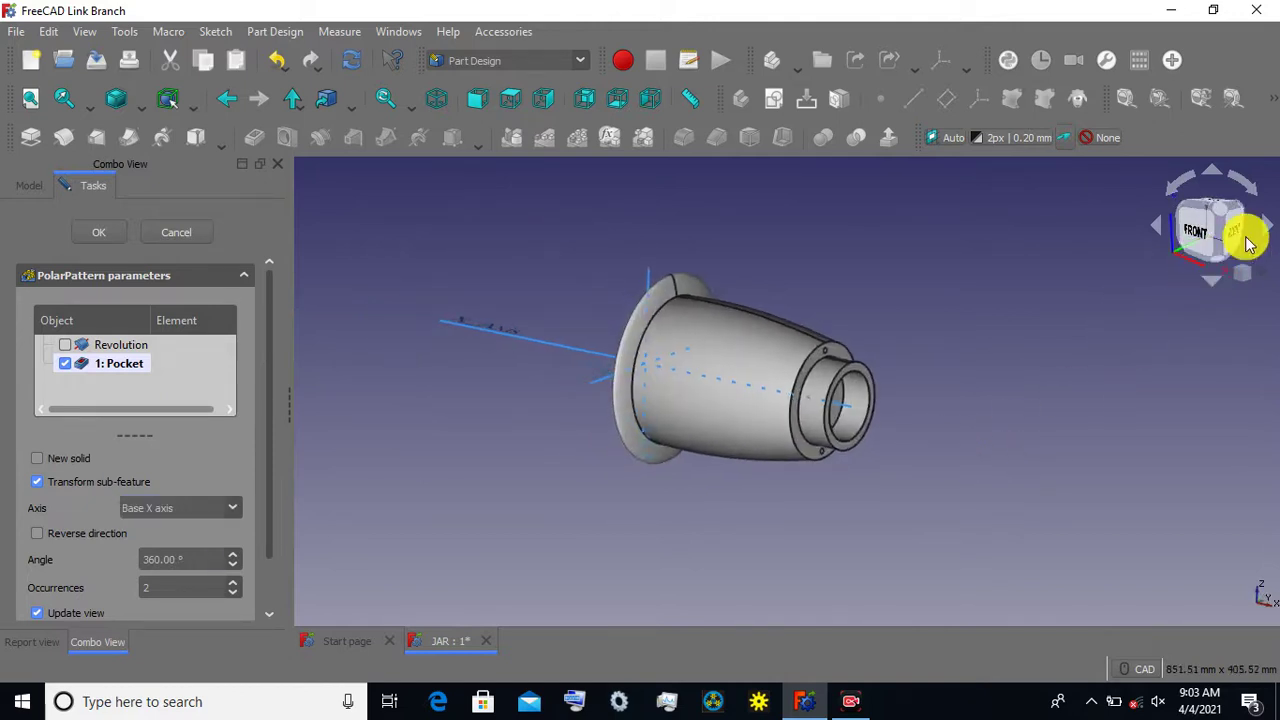
{"action": "left_click", "coordinate": [1235, 238]}
{"action": "left_click_drag", "start_coordinate": [206, 584], "coordinate": [140, 590]}
{"action": "type", "text": "6"}
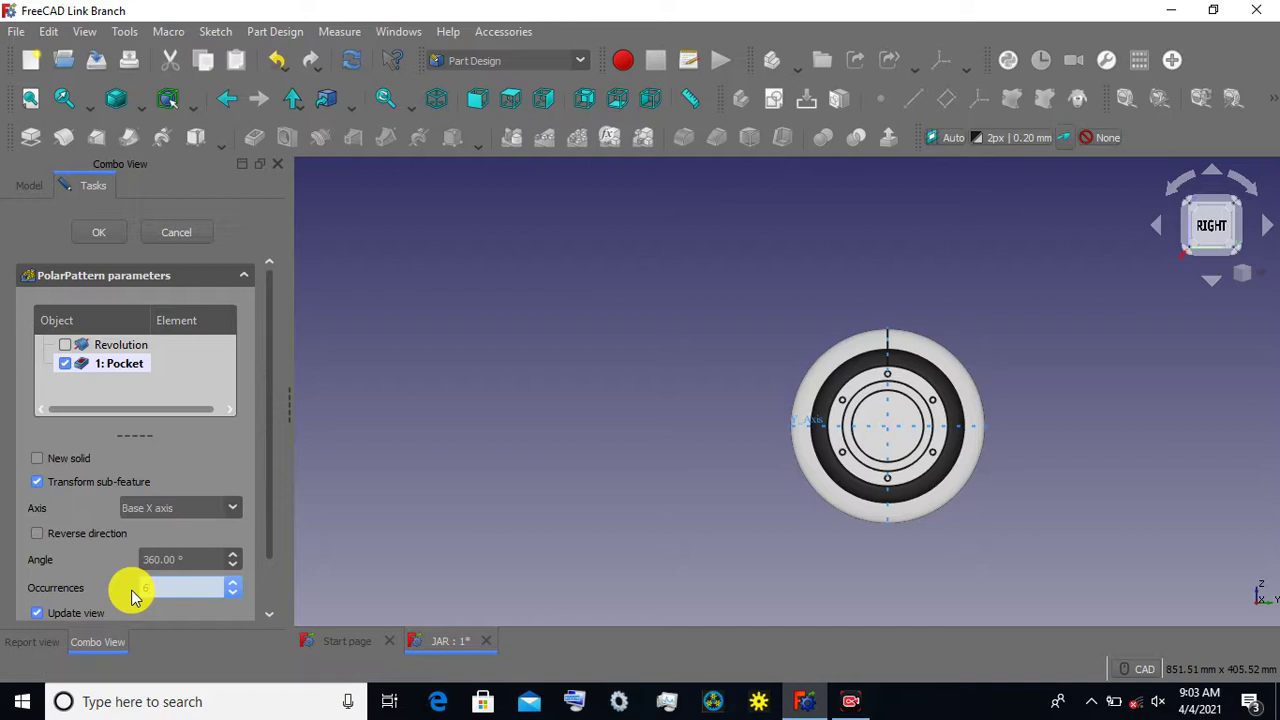
{"action": "left_click", "coordinate": [113, 240]}
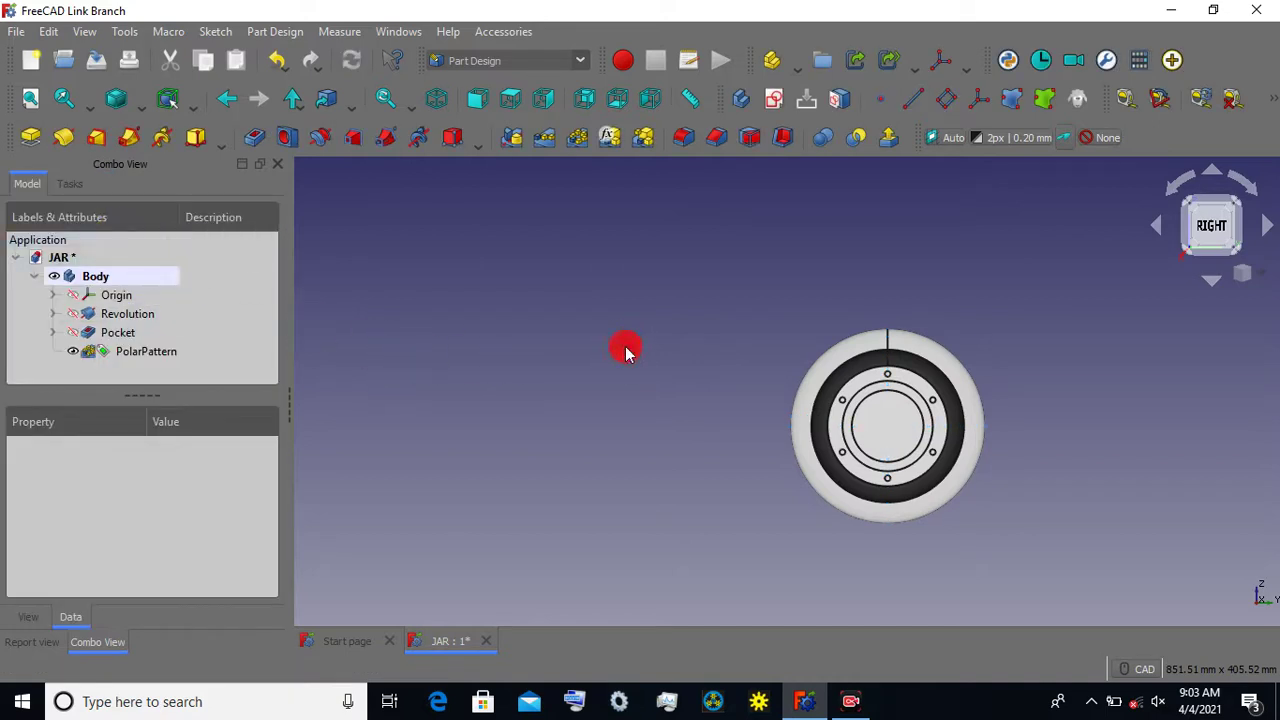
Chamfer the two raised-ring edges at the jar's open end by 1 mm, then view from the front.
{"action": "scroll", "coordinate": [625, 350], "scroll_direction": "down", "scroll_amount": 1}
{"action": "scroll", "coordinate": [560, 330], "scroll_direction": "down", "scroll_amount": 1}
{"action": "middle_click_drag", "start_coordinate": [500, 420], "coordinate": [588, 455]}
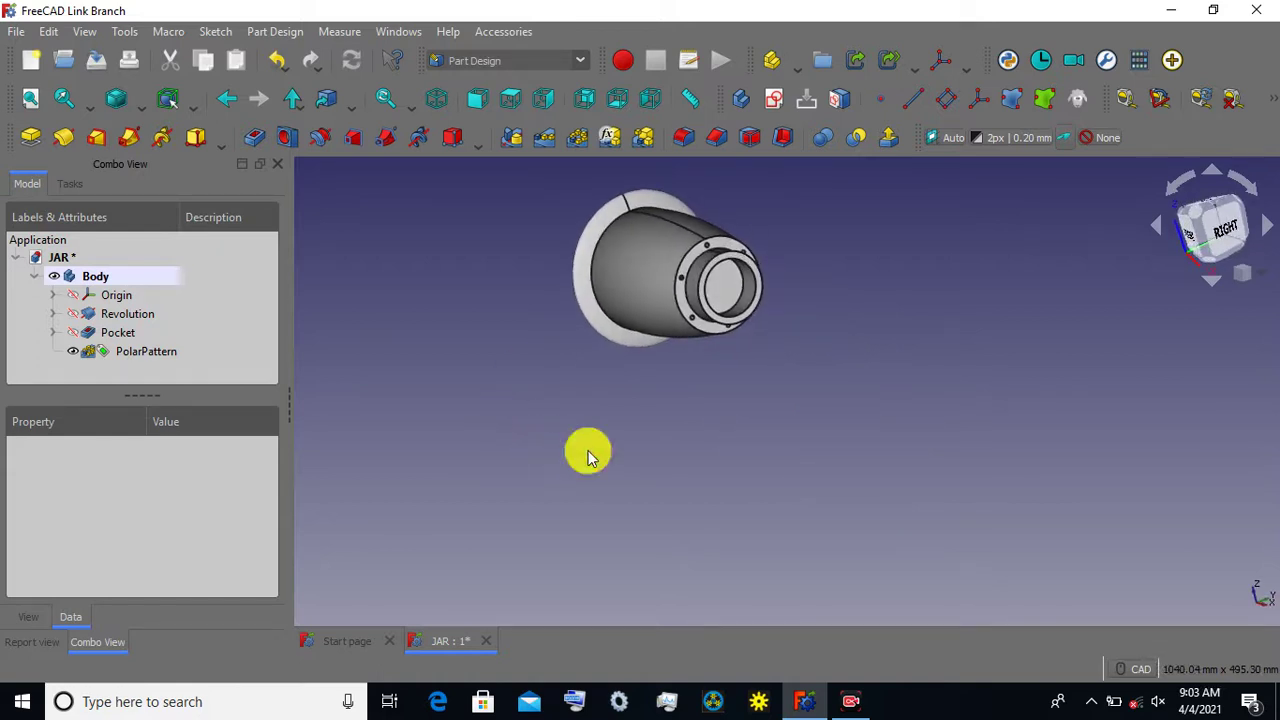
{"action": "scroll", "coordinate": [768, 282], "scroll_direction": "up", "scroll_amount": 2}
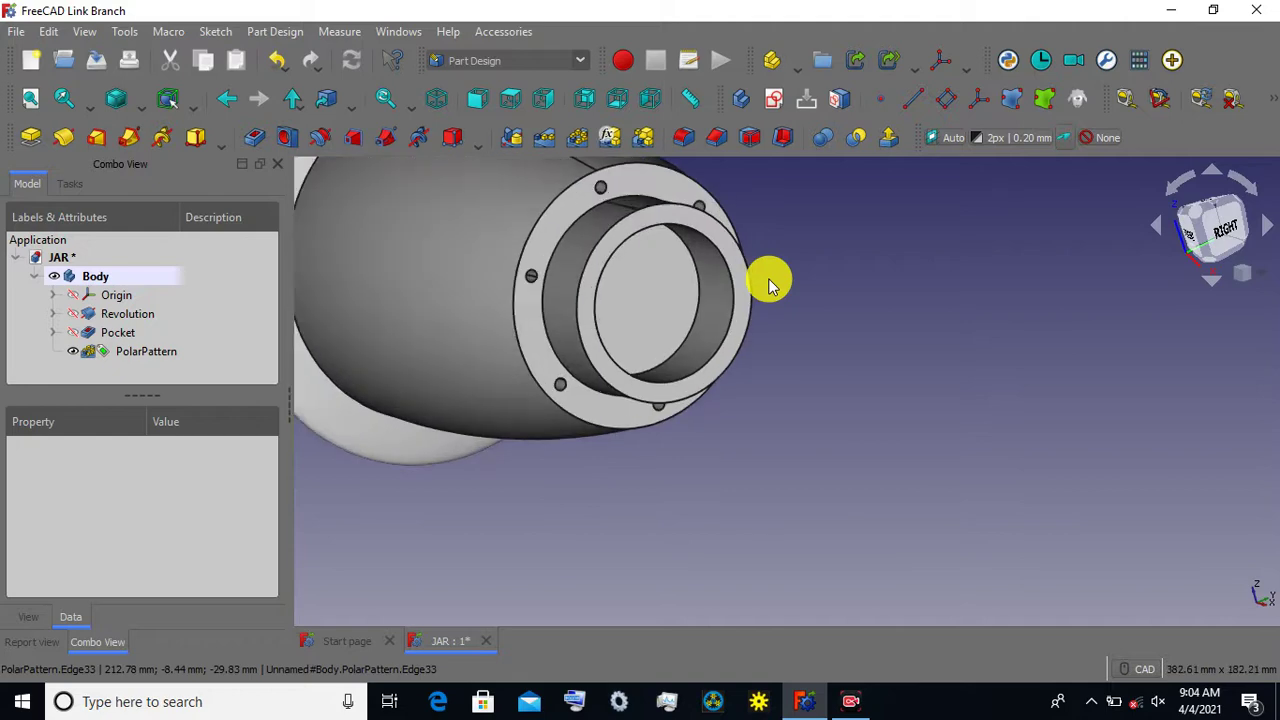
{"action": "scroll", "coordinate": [768, 282], "scroll_direction": "up", "scroll_amount": 2}
{"action": "middle_click_drag", "start_coordinate": [820, 357], "coordinate": [834, 397]}
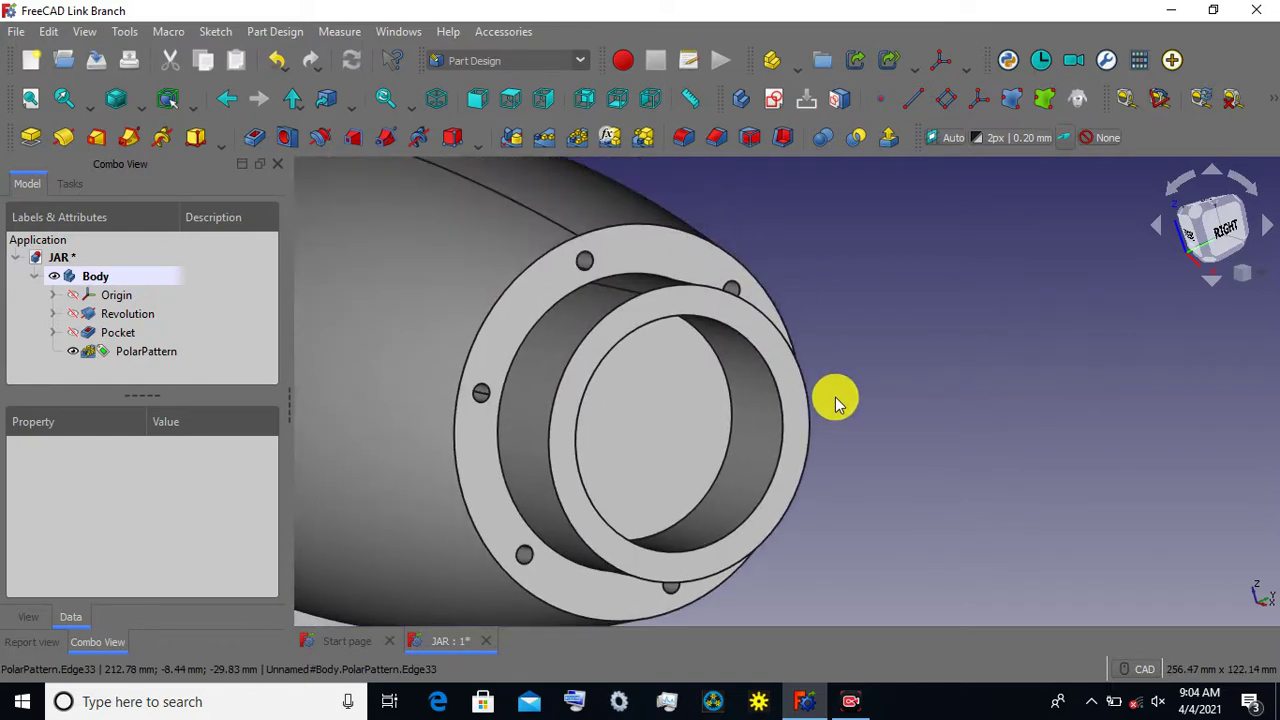
{"action": "left_click", "coordinate": [622, 311]}
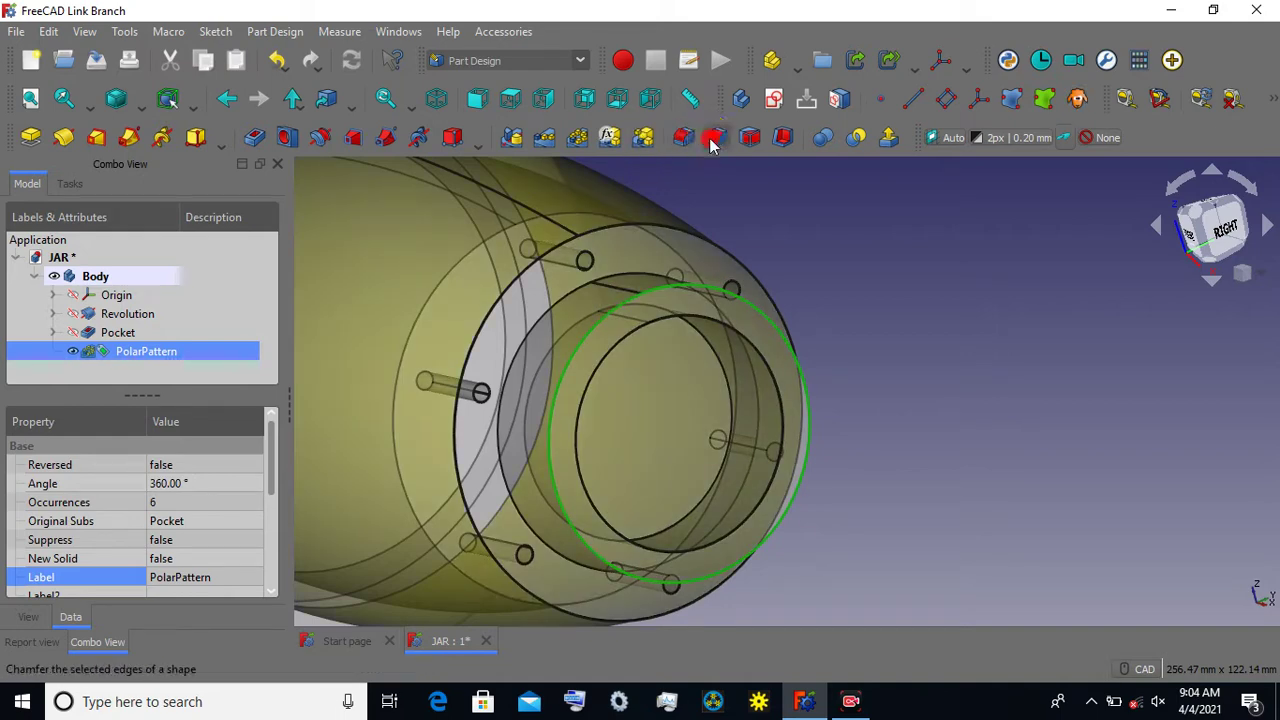
{"action": "left_click", "coordinate": [709, 140]}
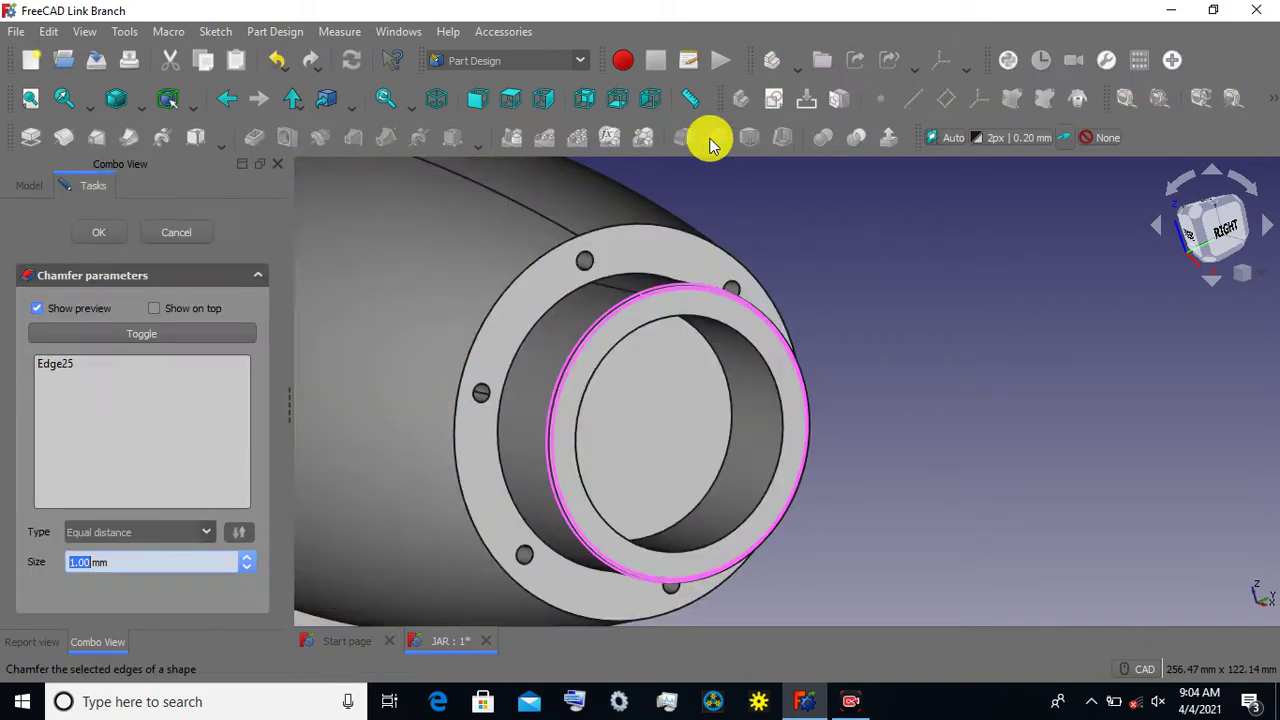
{"action": "left_click", "coordinate": [783, 443]}
{"action": "left_click", "coordinate": [112, 240]}
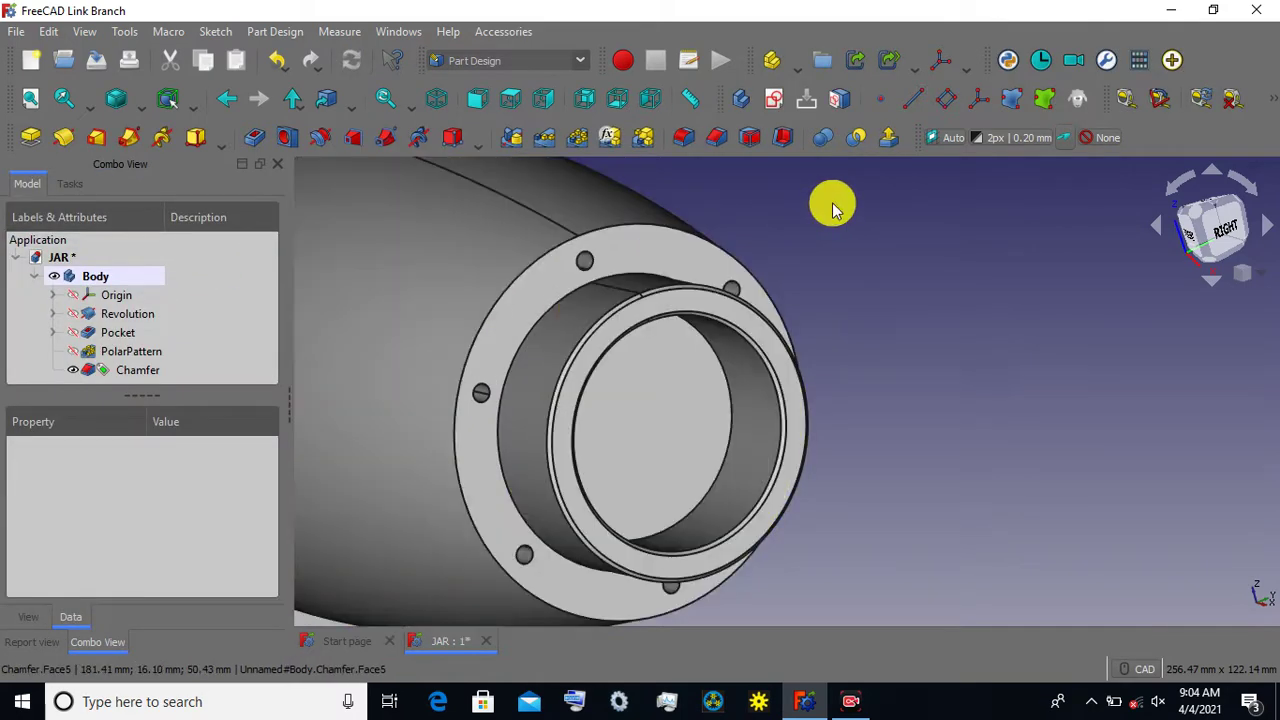
{"action": "scroll", "coordinate": [835, 208], "scroll_direction": "down", "scroll_amount": 3}
{"action": "left_click", "coordinate": [1190, 240]}
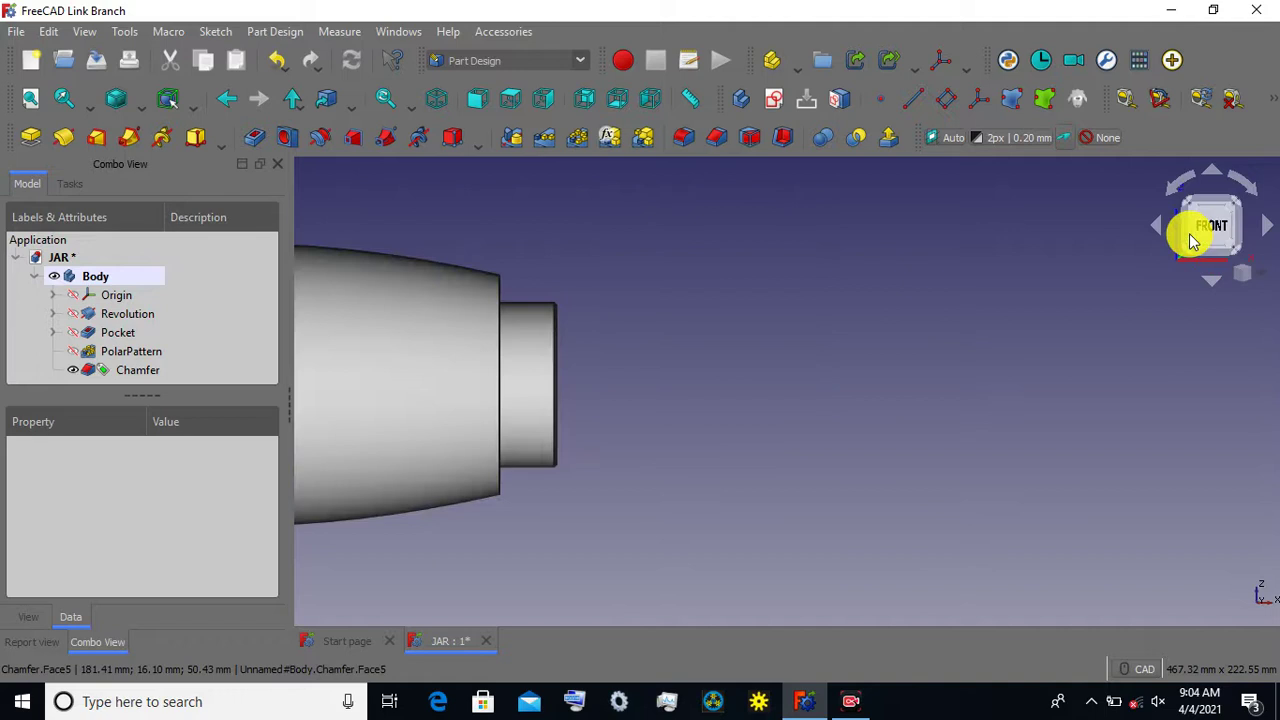
Round the shoulder face's outer circular edge (Edge6) with a 1 mm fillet.
{"action": "mouse_move", "coordinate": [777, 385]}
{"action": "middle_mouse_down"}
{"action": "mouse_move", "coordinate": [873, 350]}
{"action": "mouse_move", "coordinate": [795, 374]}
{"action": "mouse_move", "coordinate": [812, 383]}
{"action": "middle_mouse_up"}
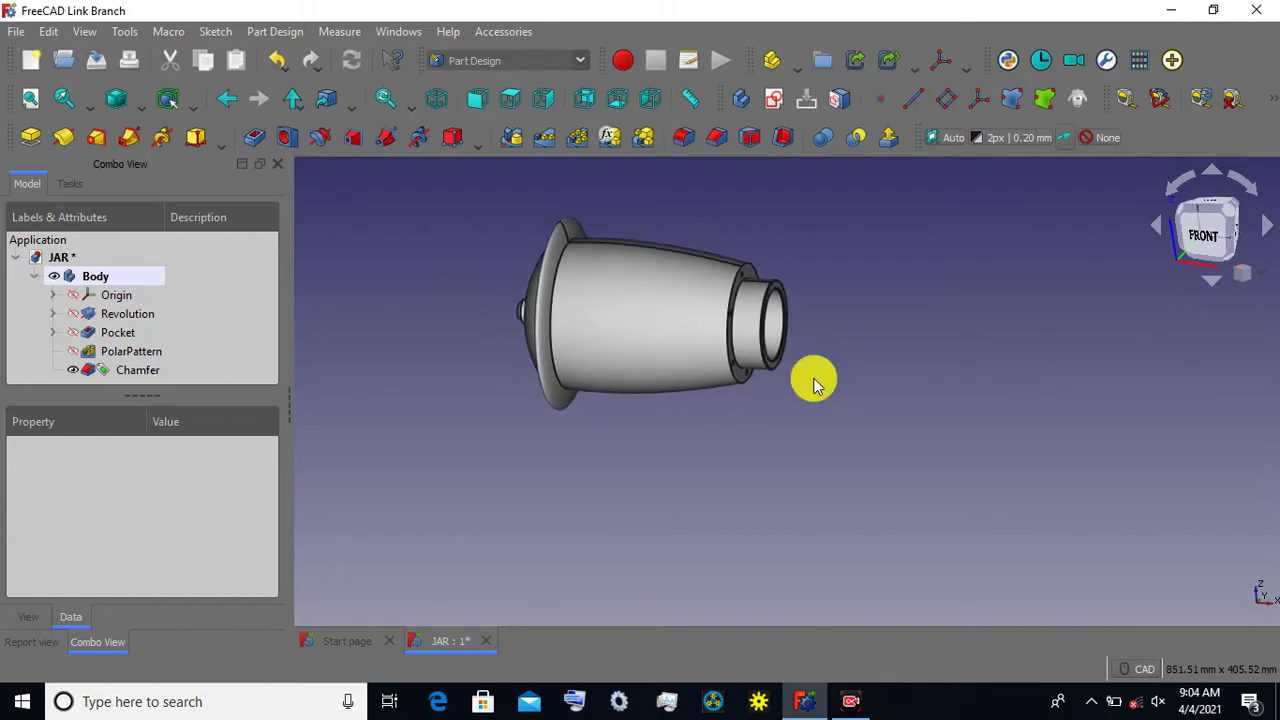
{"action": "scroll", "coordinate": [714, 257], "scroll_direction": "up", "scroll_amount": 3}
{"action": "scroll", "coordinate": [734, 257], "scroll_direction": "up", "scroll_amount": 3}
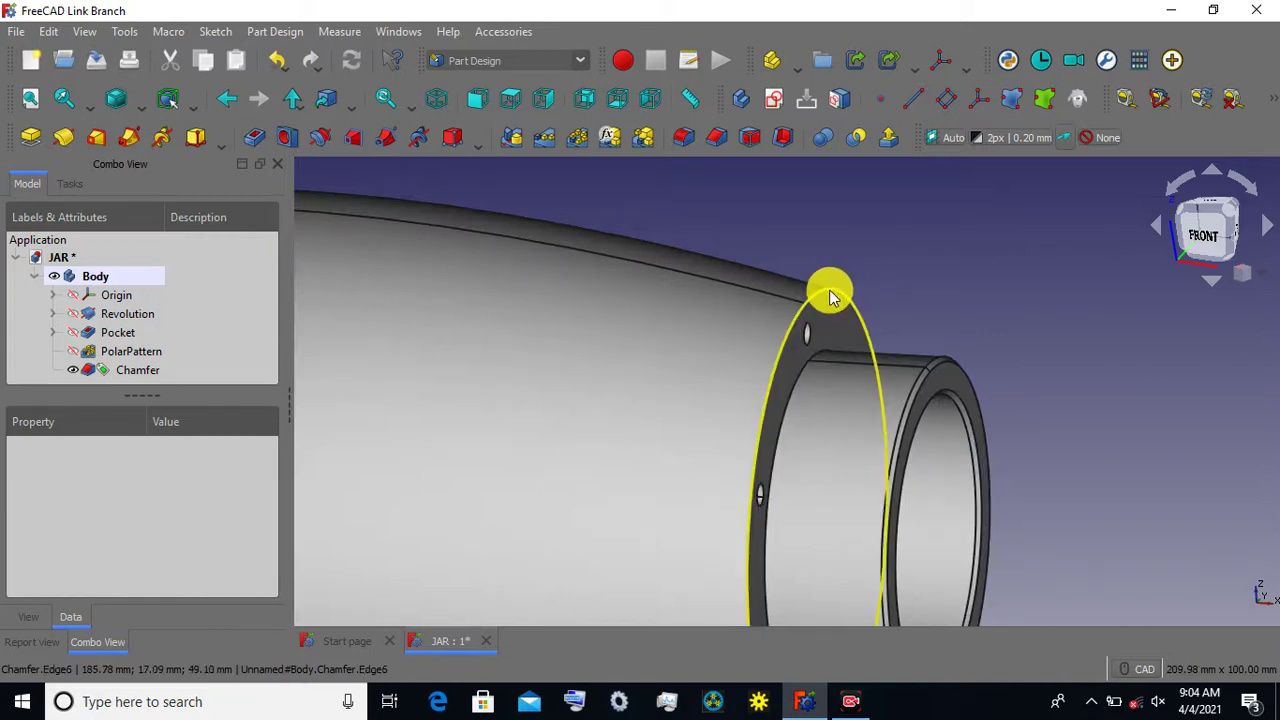
{"action": "left_click", "coordinate": [830, 297]}
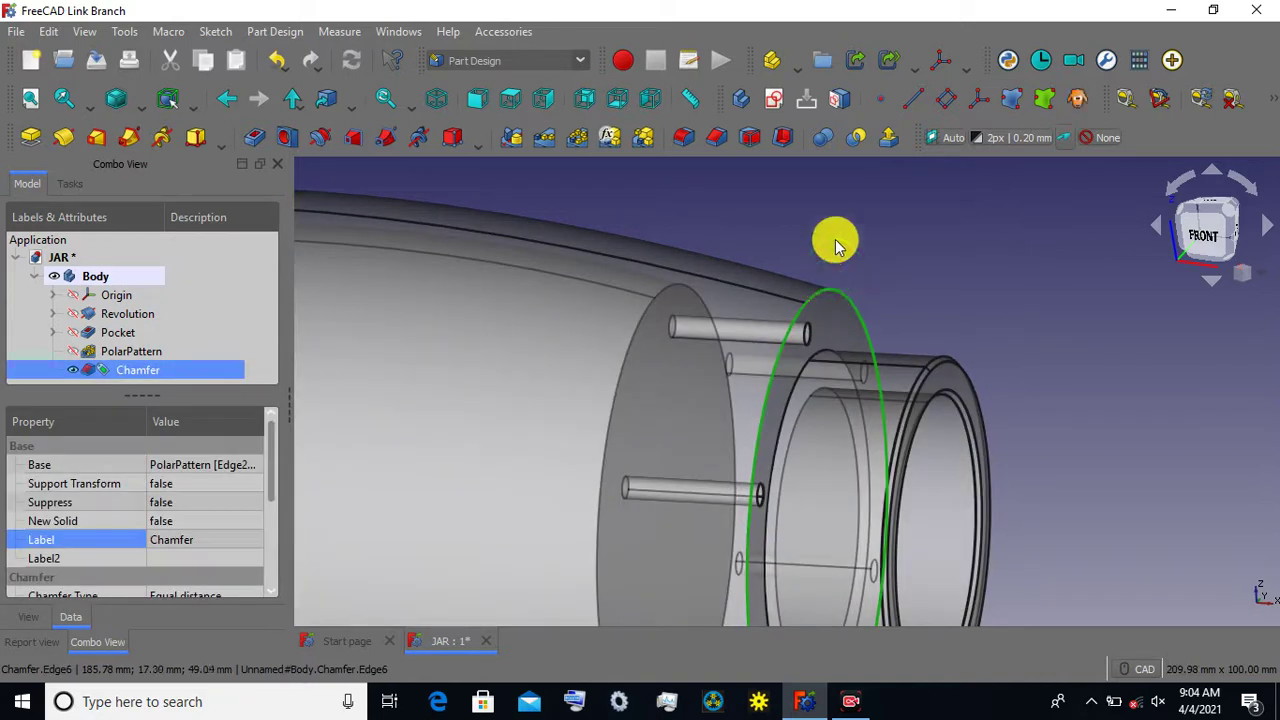
{"action": "left_click", "coordinate": [677, 138]}
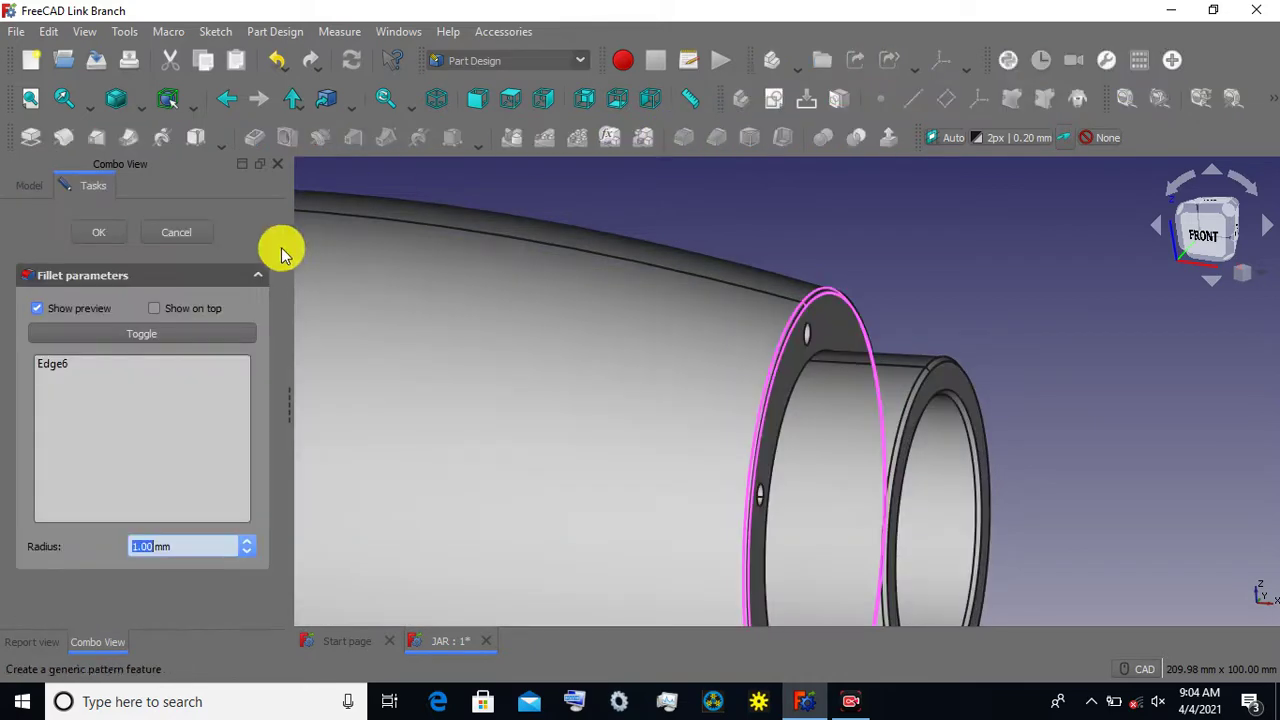
{"action": "left_click", "coordinate": [99, 234]}
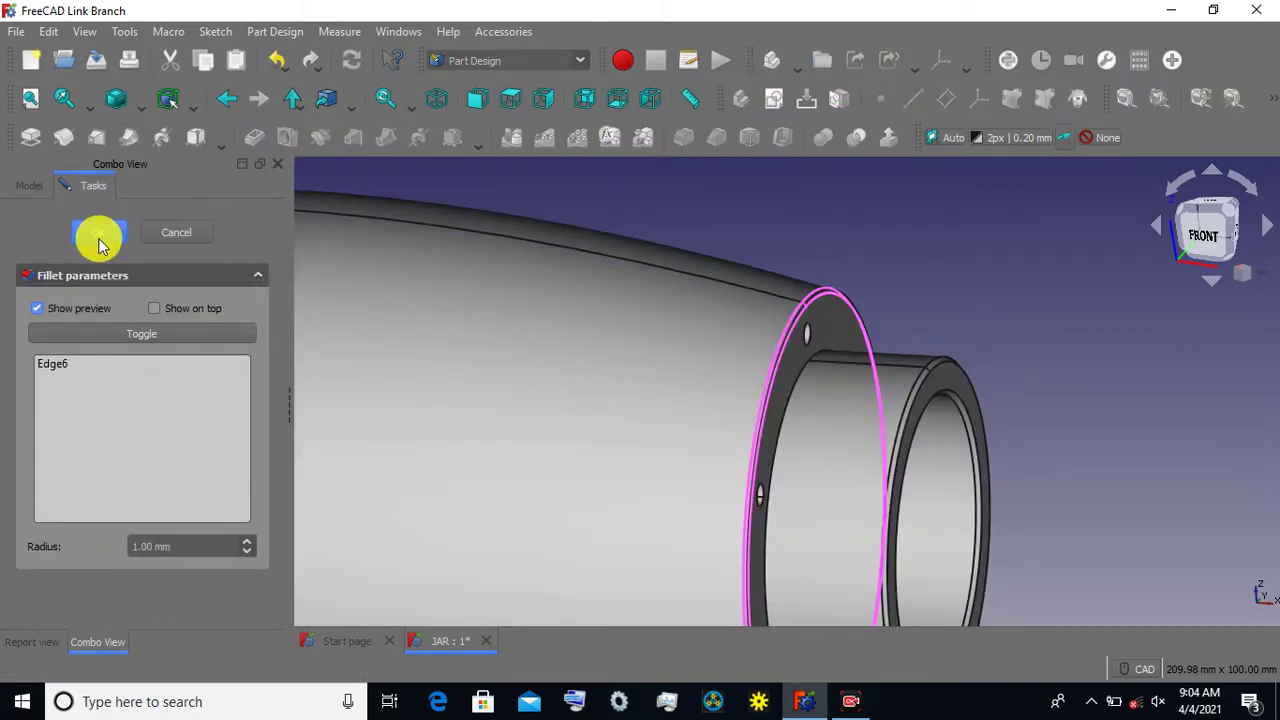
{"action": "scroll", "coordinate": [703, 213], "scroll_direction": "down", "scroll_amount": 3}
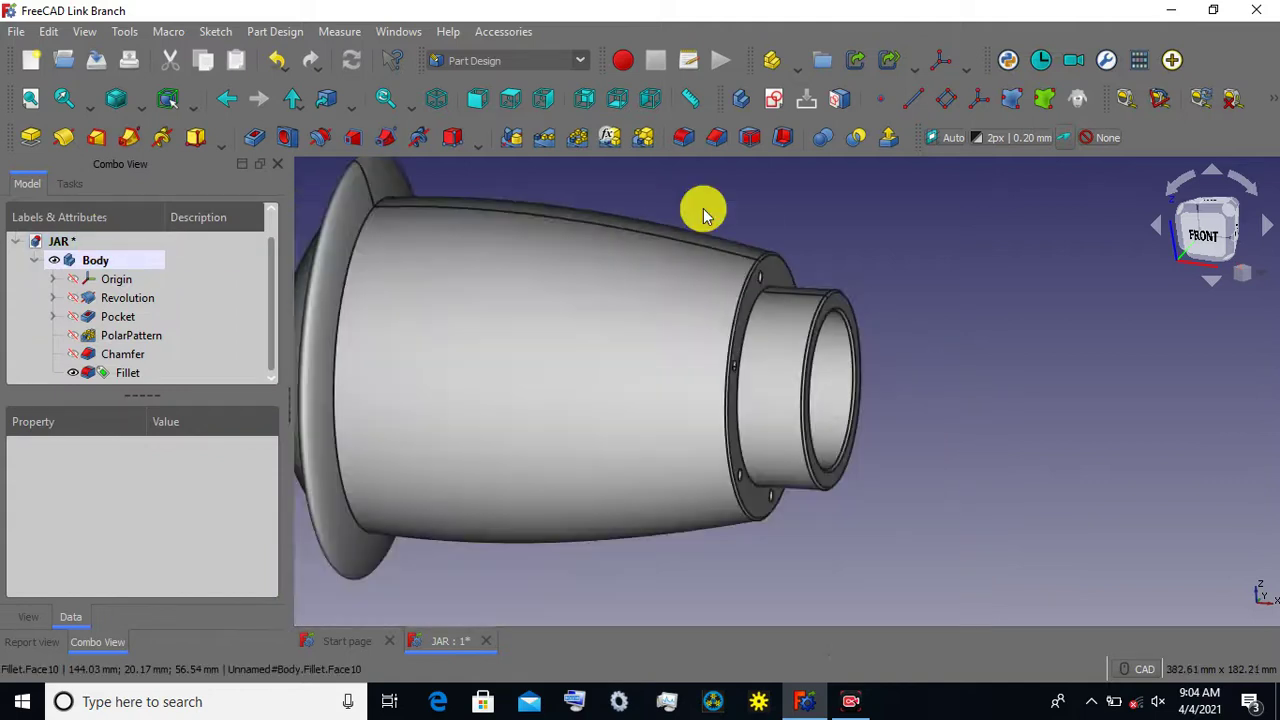
{"action": "middle_click_drag", "start_coordinate": [704, 208], "coordinate": [766, 237]}
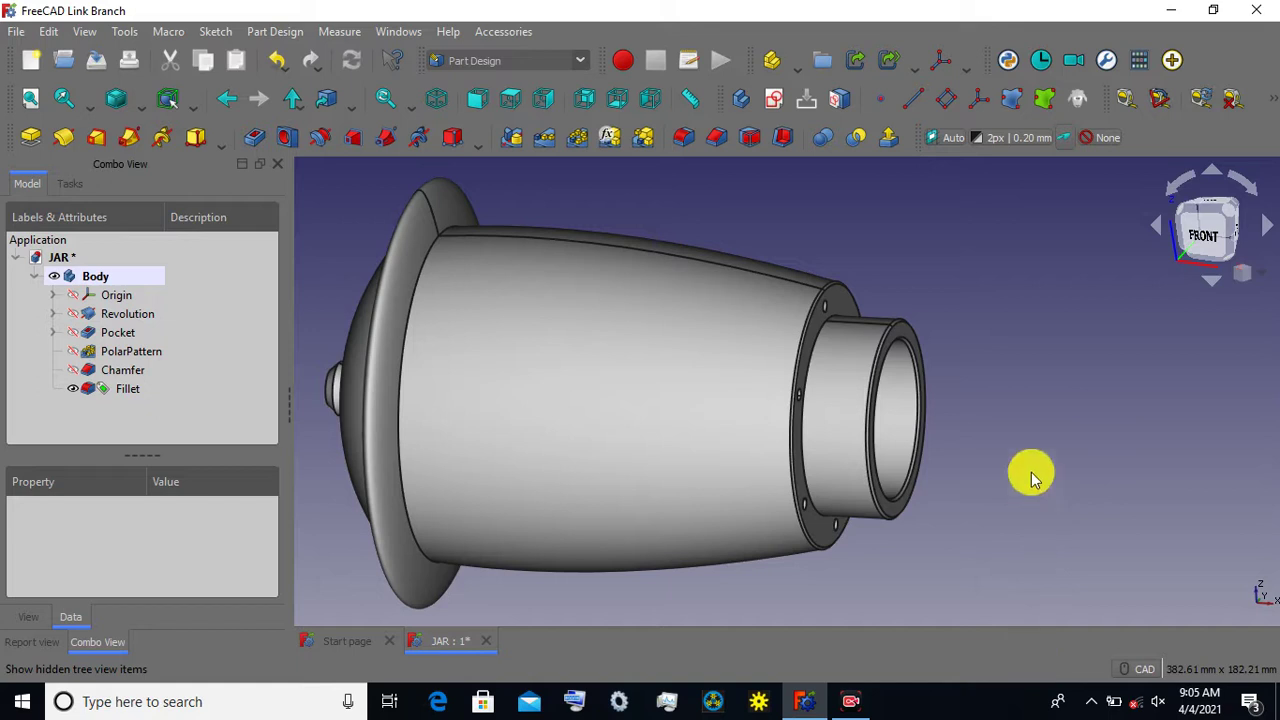
Recentre the jar in the front view and display it as Wireframe.
{"action": "scroll", "coordinate": [1033, 477], "scroll_direction": "down", "scroll_amount": 2}
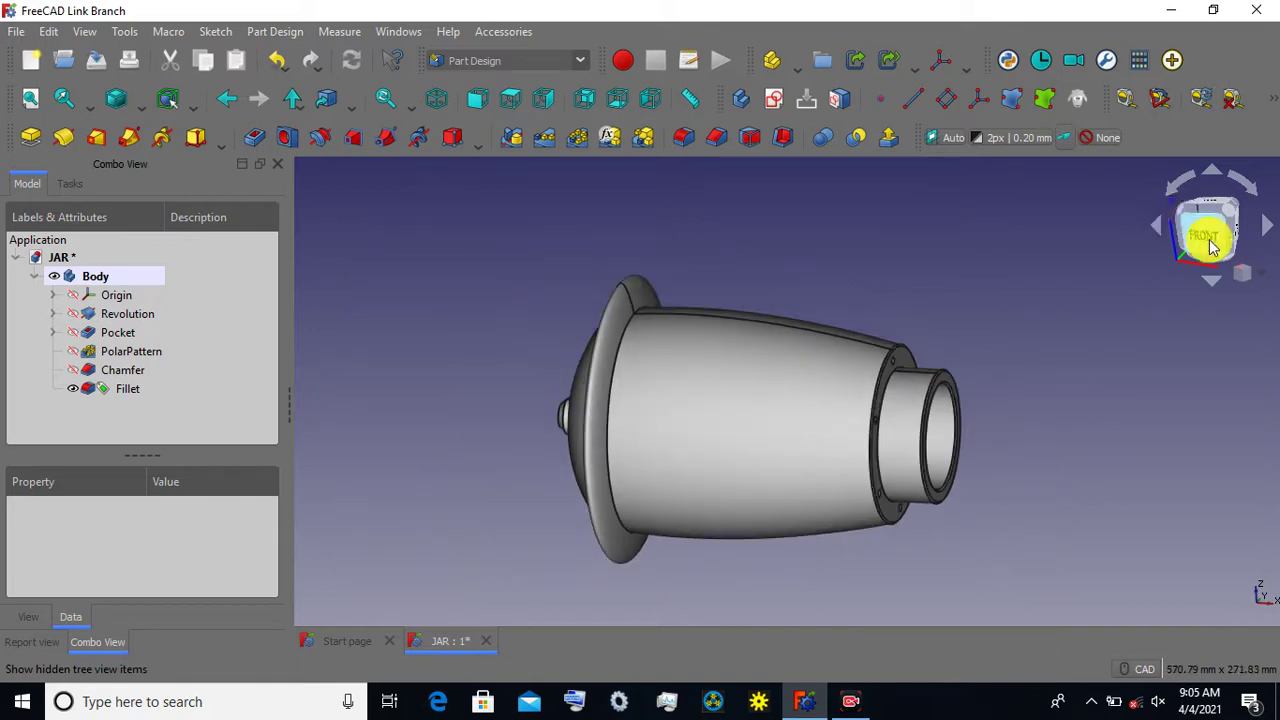
{"action": "left_click", "coordinate": [1205, 236]}
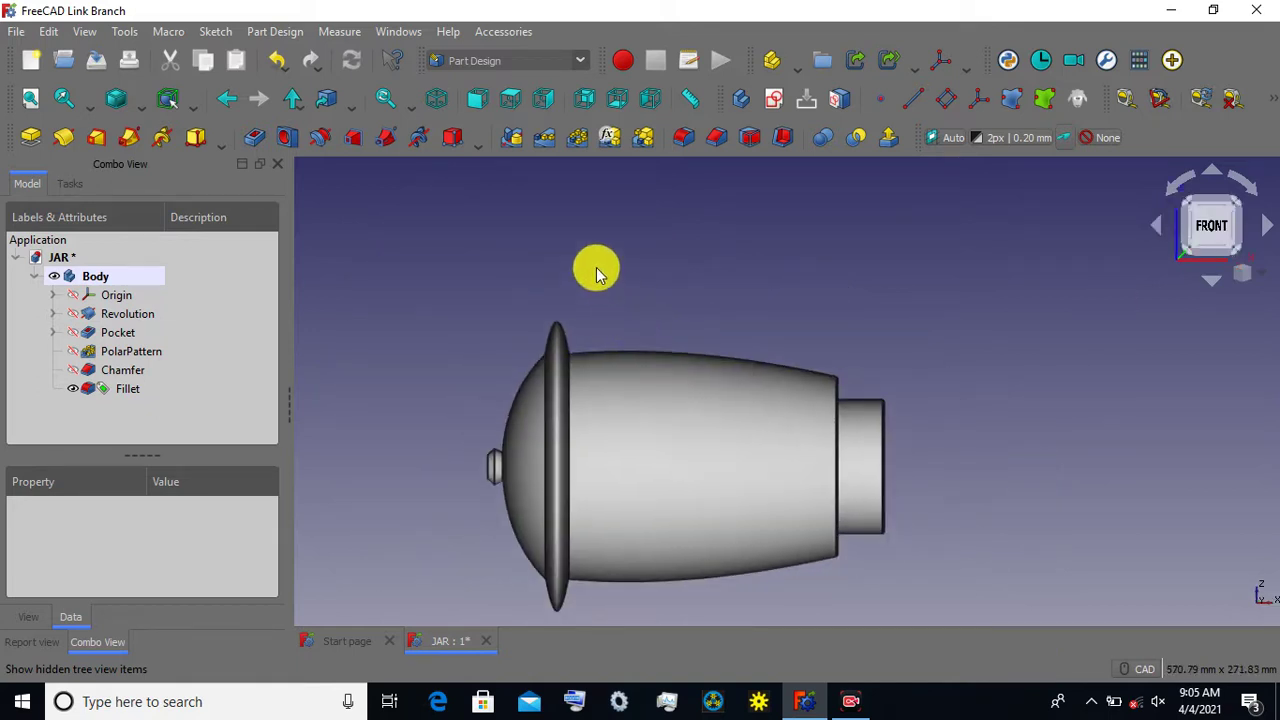
{"action": "middle_click_drag", "start_coordinate": [645, 333], "coordinate": [588, 248]}
{"action": "left_click", "coordinate": [141, 104]}
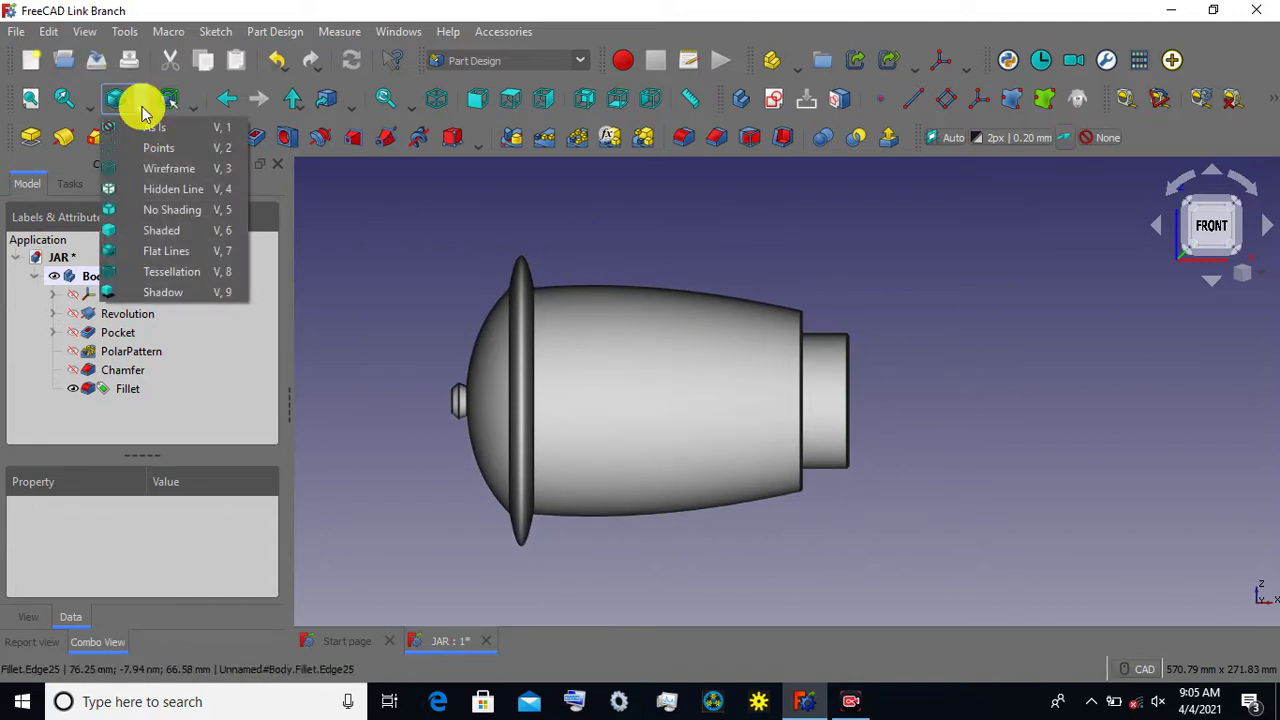
{"action": "left_click", "coordinate": [166, 172]}
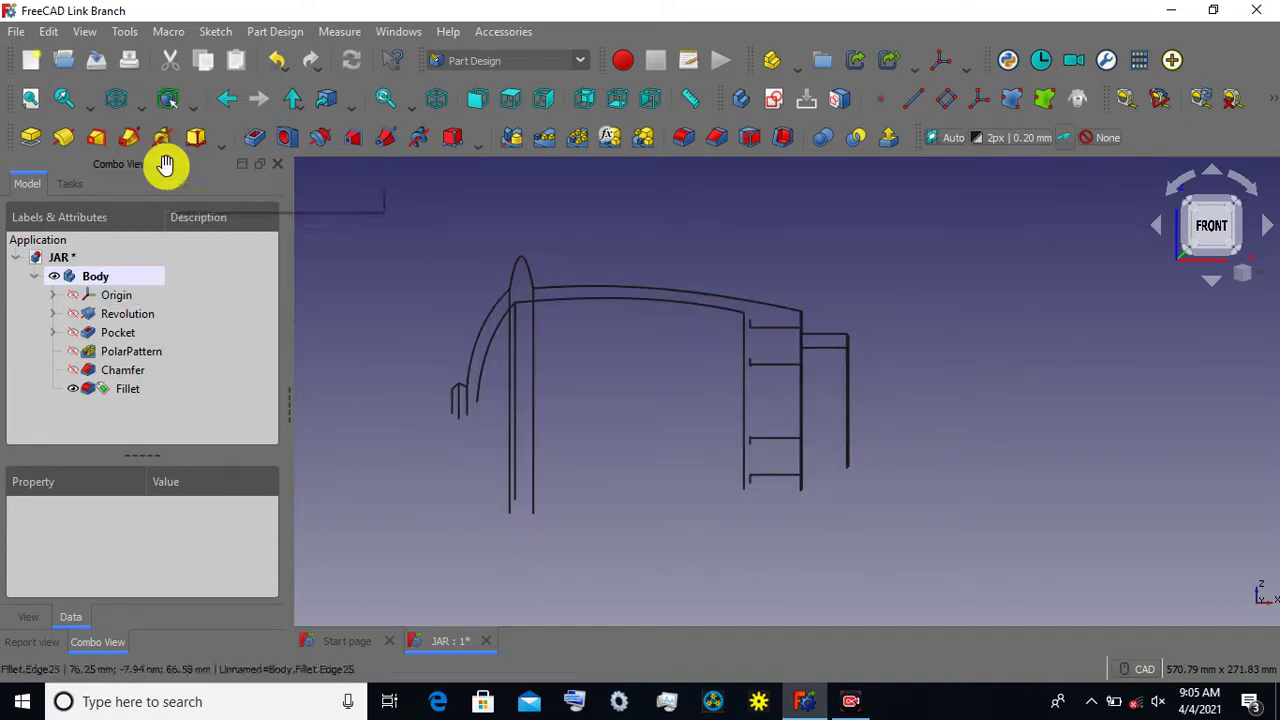
Expand Revolution in the tree and make its profile Sketch visible.
{"action": "scroll", "coordinate": [520, 300], "scroll_direction": "up", "scroll_amount": 2}
{"action": "scroll", "coordinate": [520, 300], "scroll_direction": "up", "scroll_amount": 1}
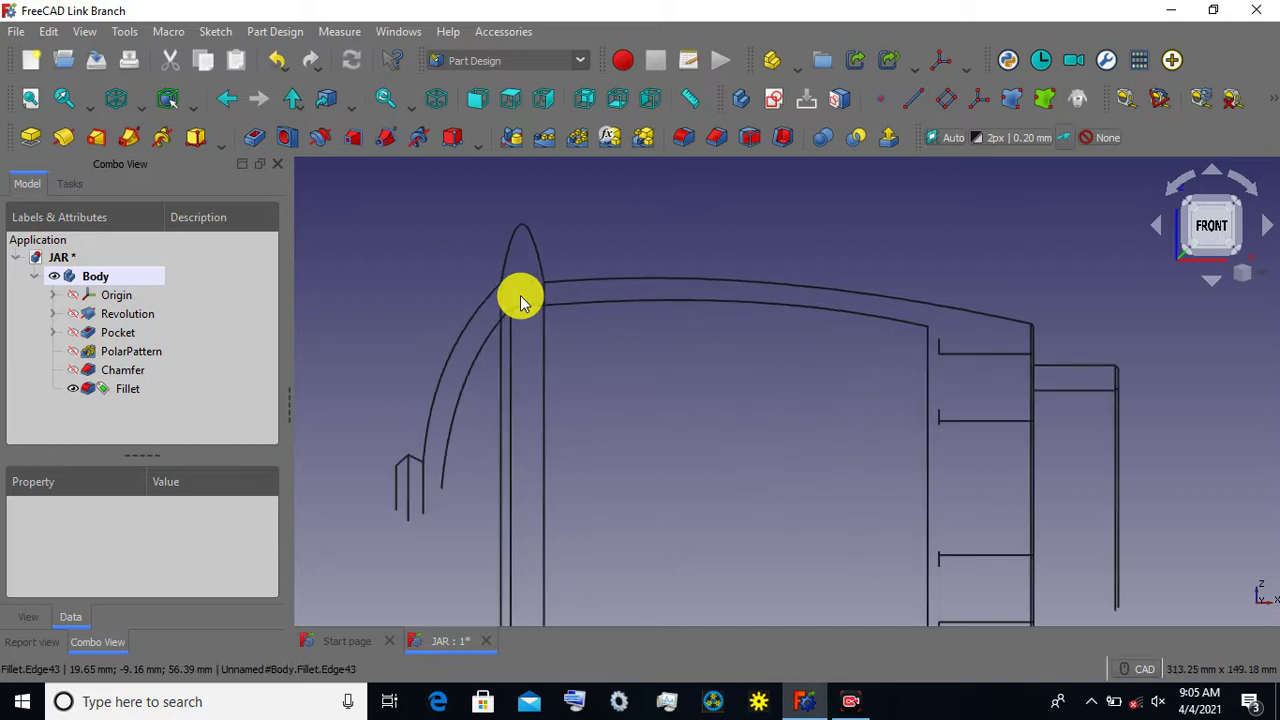
{"action": "left_click", "coordinate": [53, 315]}
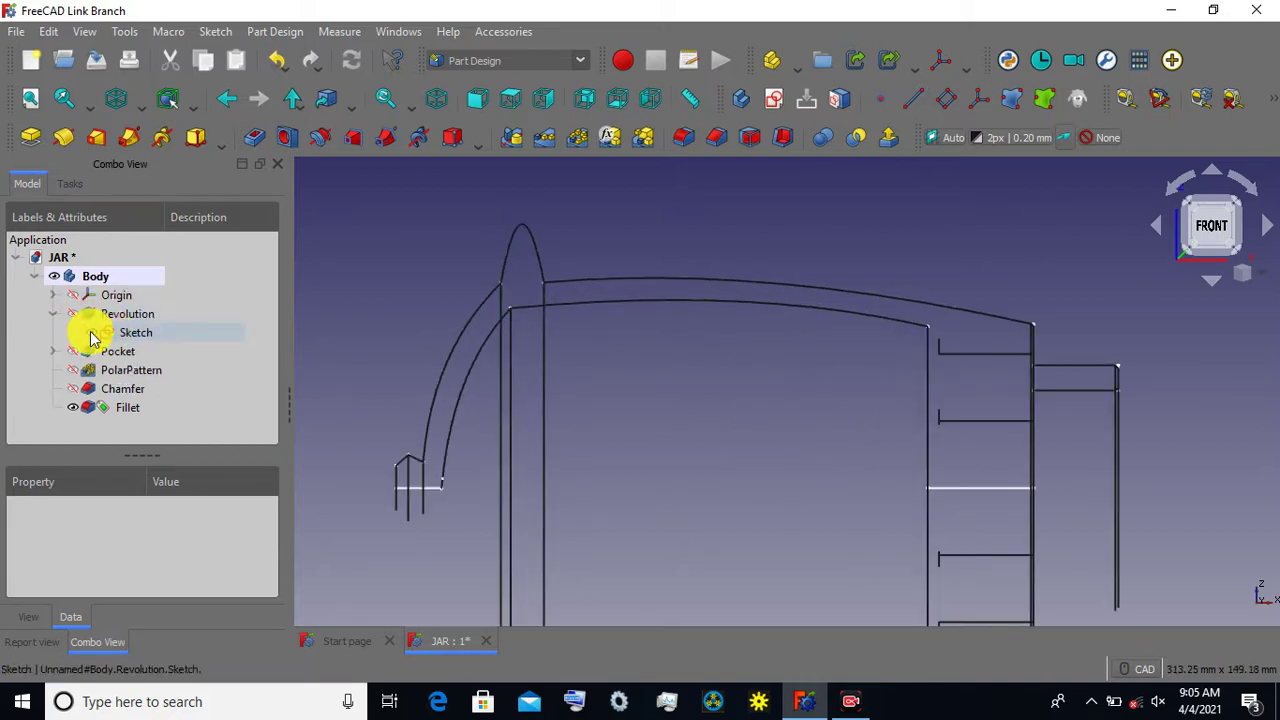
{"action": "left_click", "coordinate": [92, 335]}
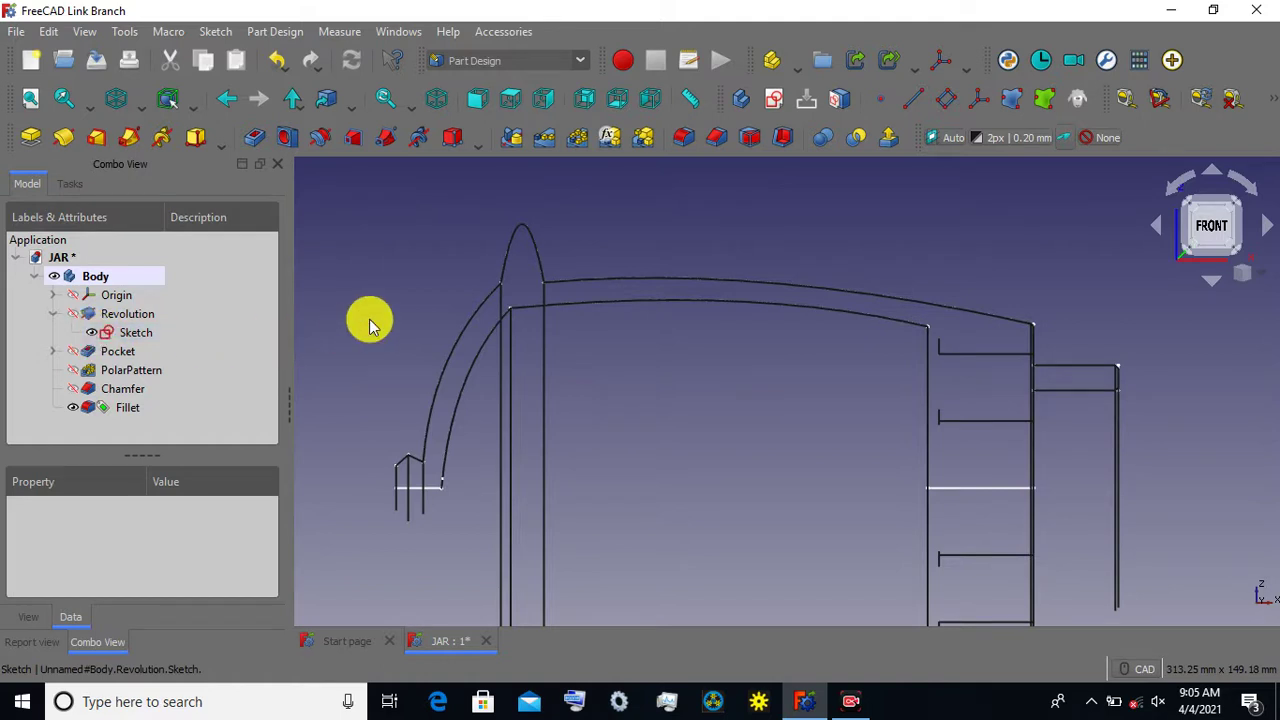
{"action": "scroll", "coordinate": [503, 297], "scroll_direction": "up", "scroll_amount": 2}
{"action": "scroll", "coordinate": [503, 297], "scroll_direction": "up", "scroll_amount": 2}
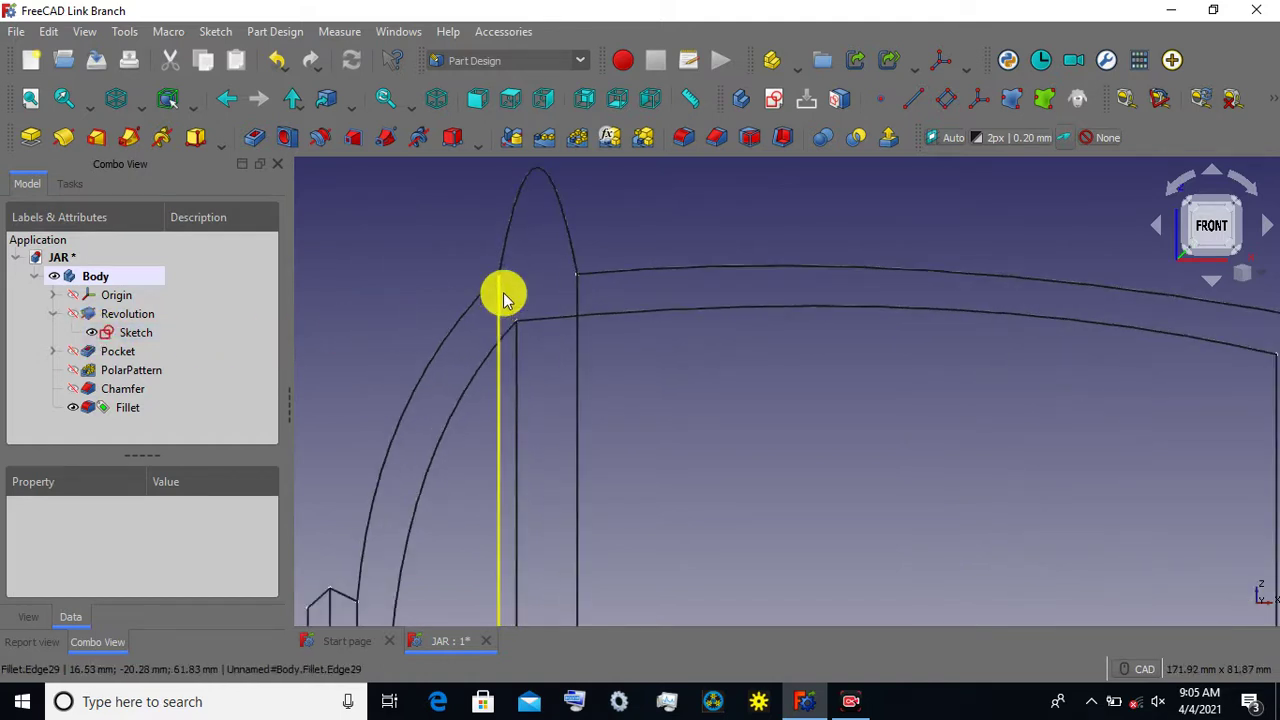
{"action": "scroll", "coordinate": [503, 297], "scroll_direction": "down", "scroll_amount": 2}
{"action": "scroll", "coordinate": [503, 291], "scroll_direction": "down", "scroll_amount": 2}
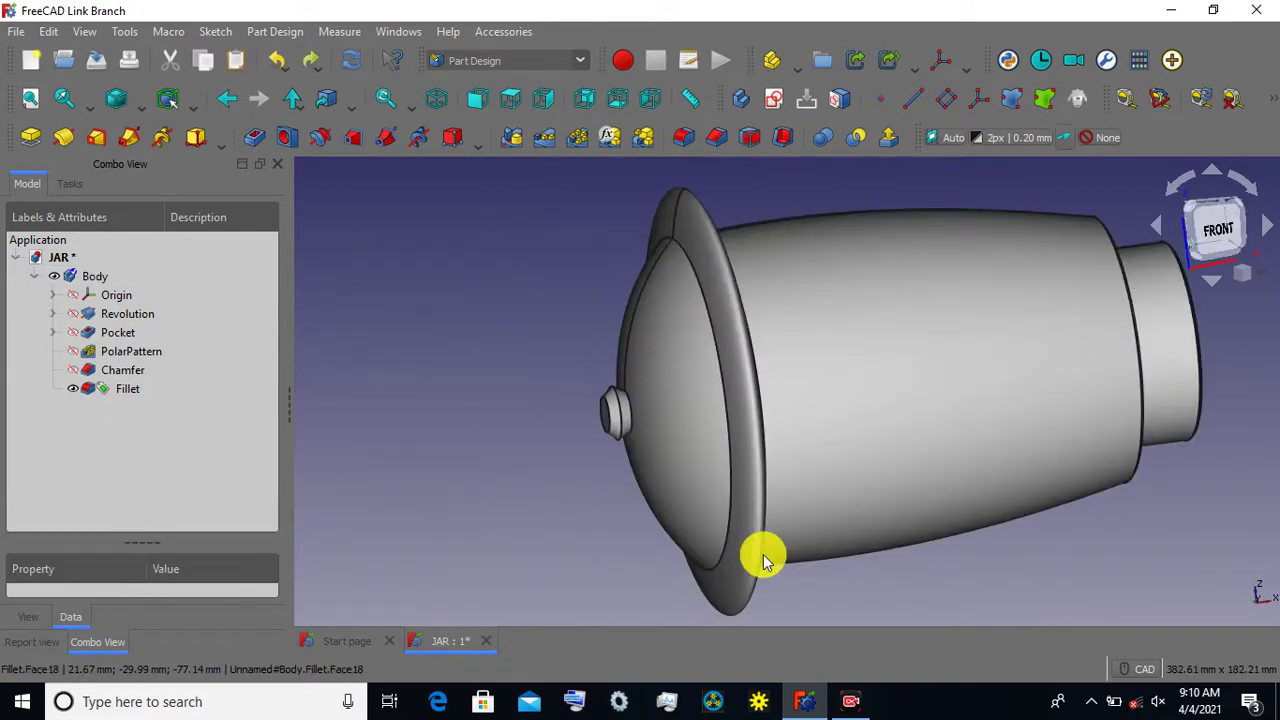
{"action": "scroll", "coordinate": [608, 491], "scroll_direction": "down", "scroll_amount": 1}
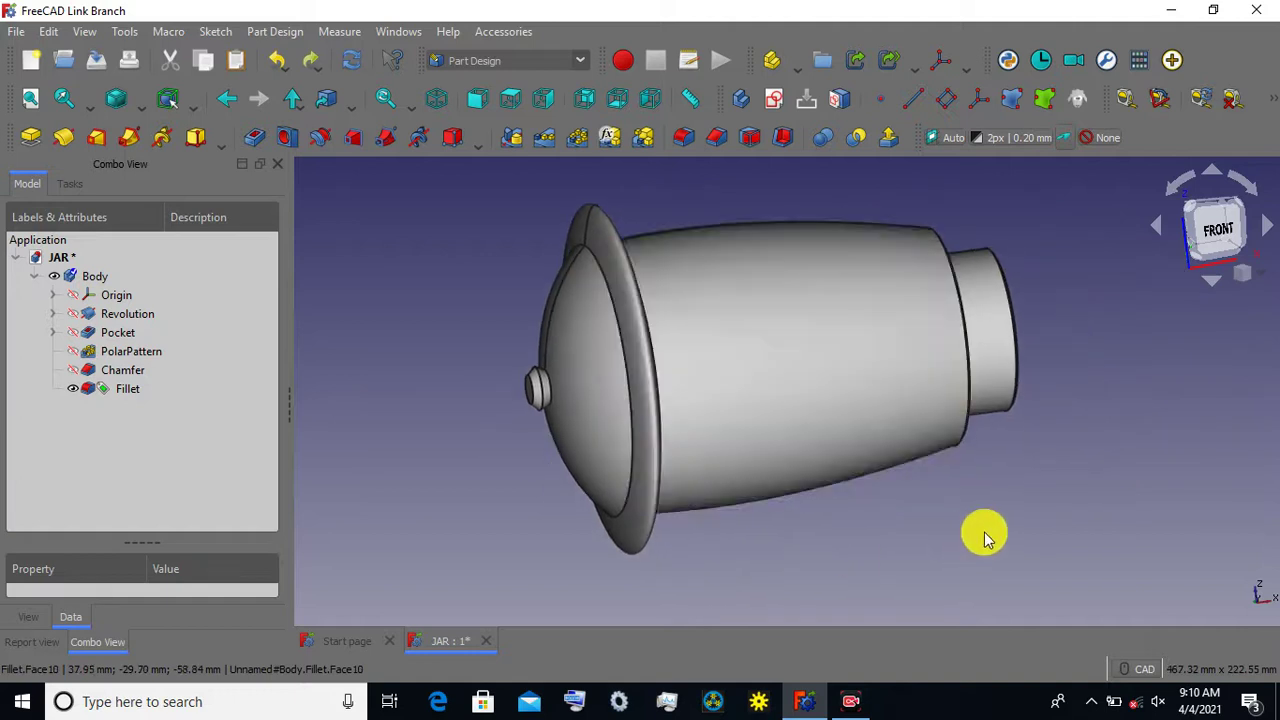
{"action": "middle_click_drag", "start_coordinate": [985, 537], "coordinate": [862, 527]}
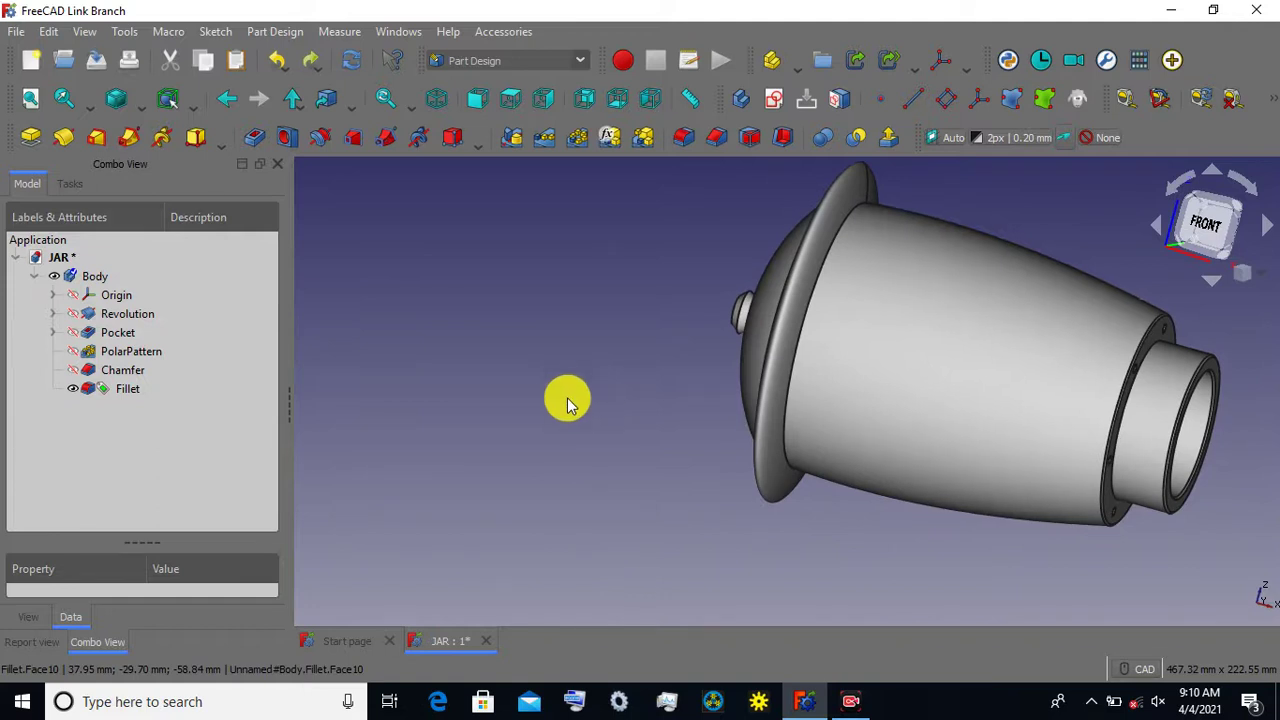
{"action": "middle_click_drag", "start_coordinate": [569, 400], "coordinate": [513, 424]}
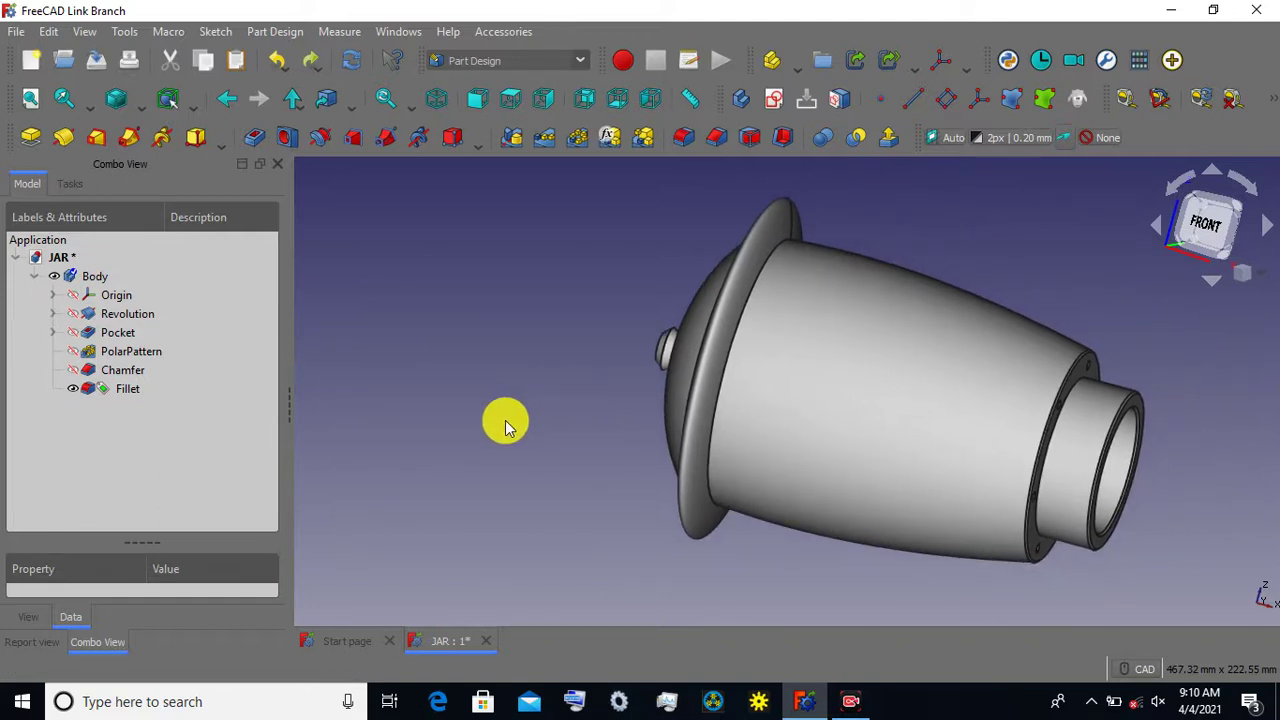
{"action": "left_click", "coordinate": [351, 61]}
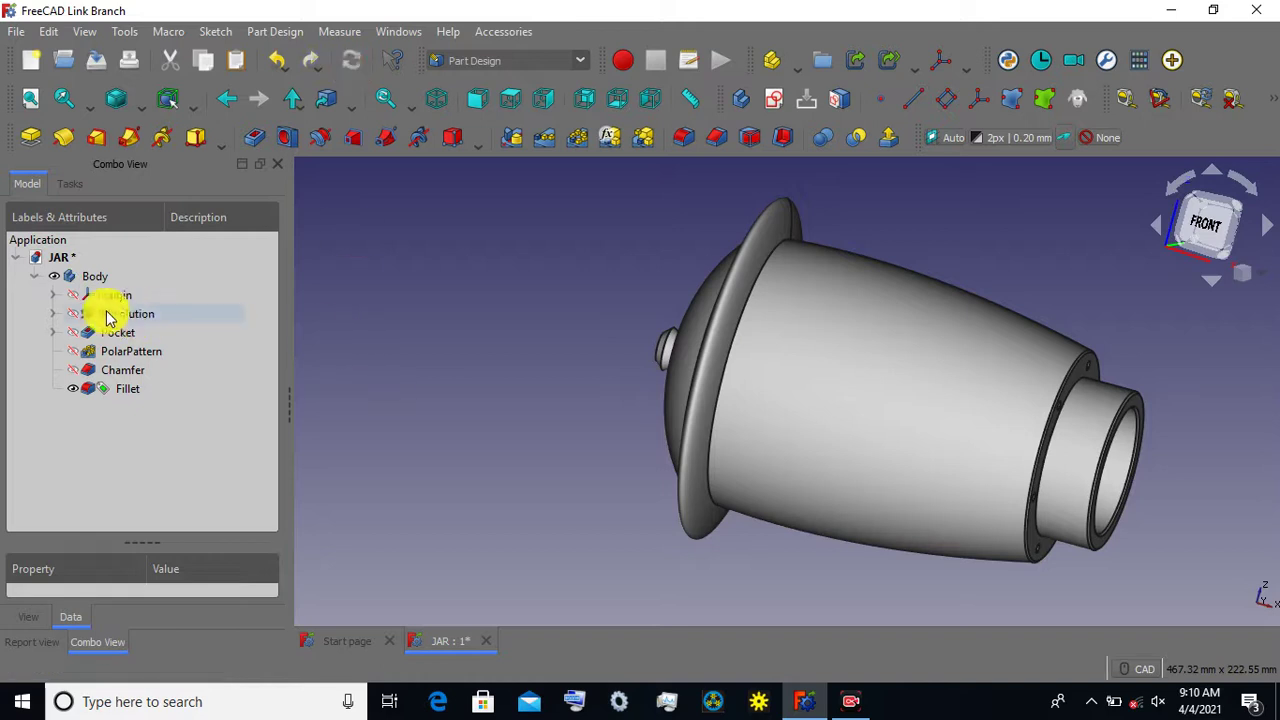
{"action": "left_click", "coordinate": [53, 314]}
{"action": "left_click", "coordinate": [91, 332]}
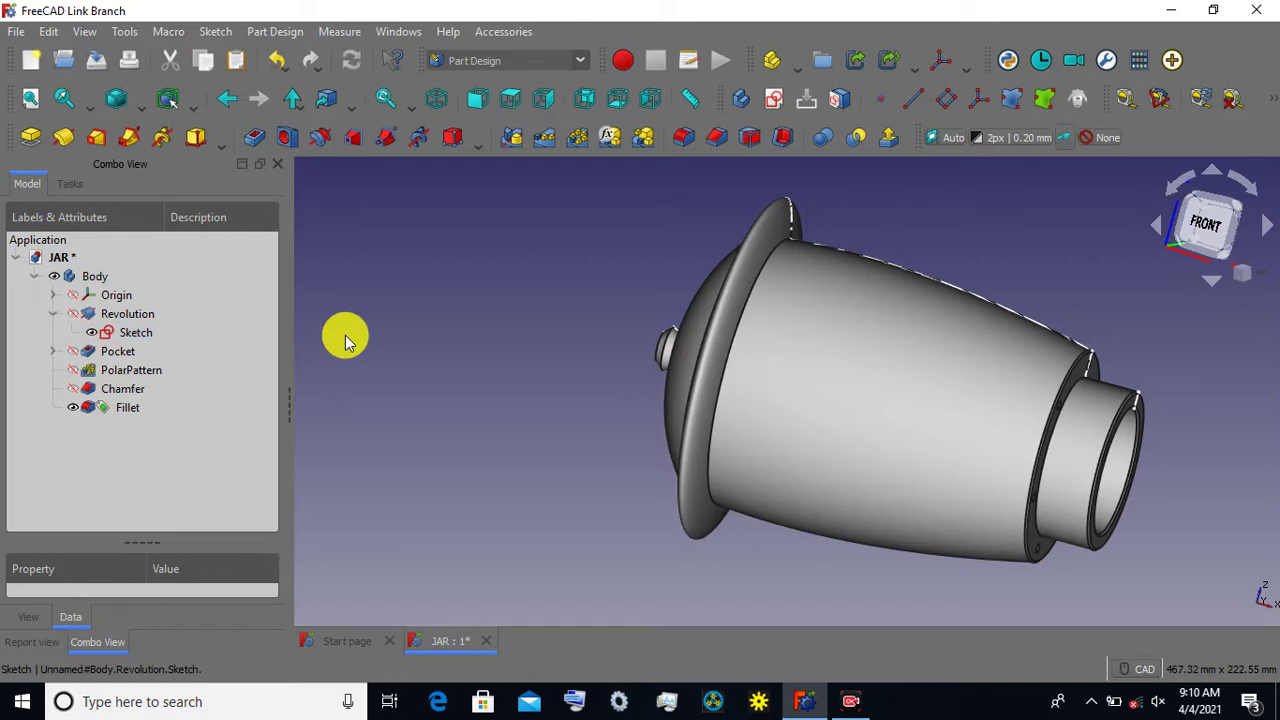
{"action": "left_click", "coordinate": [73, 408]}
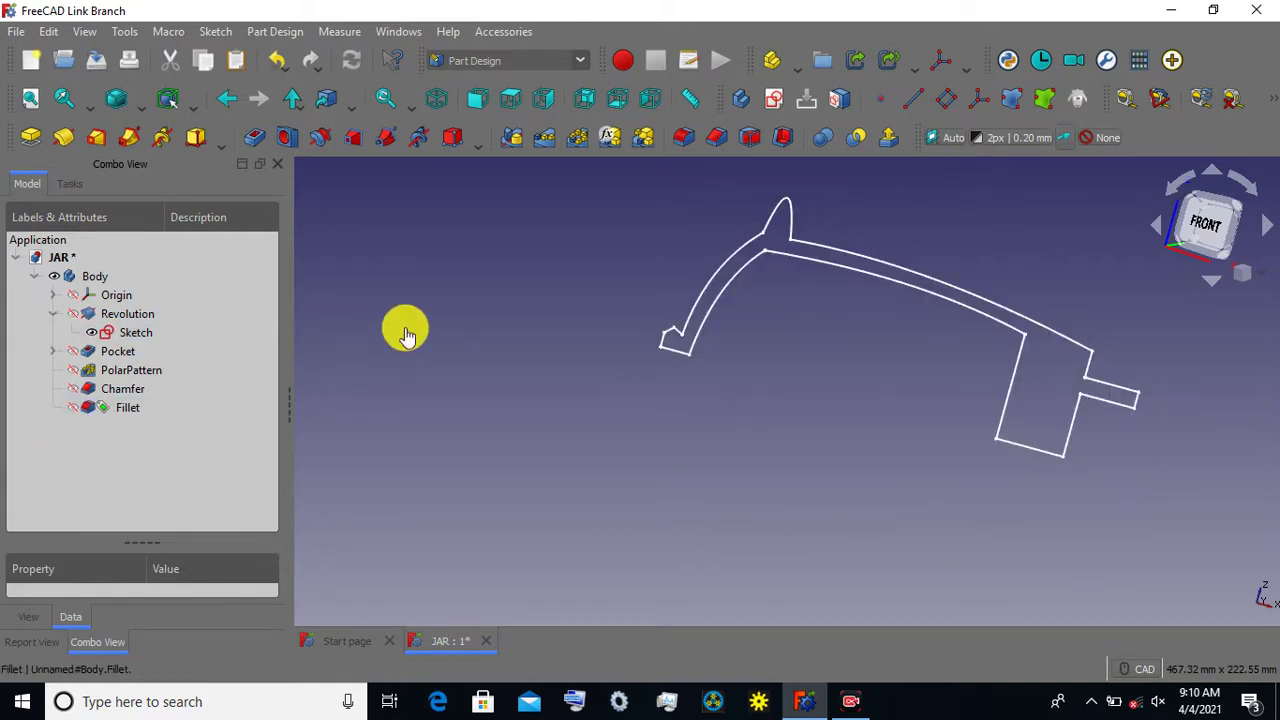
{"action": "left_click", "coordinate": [773, 100]}
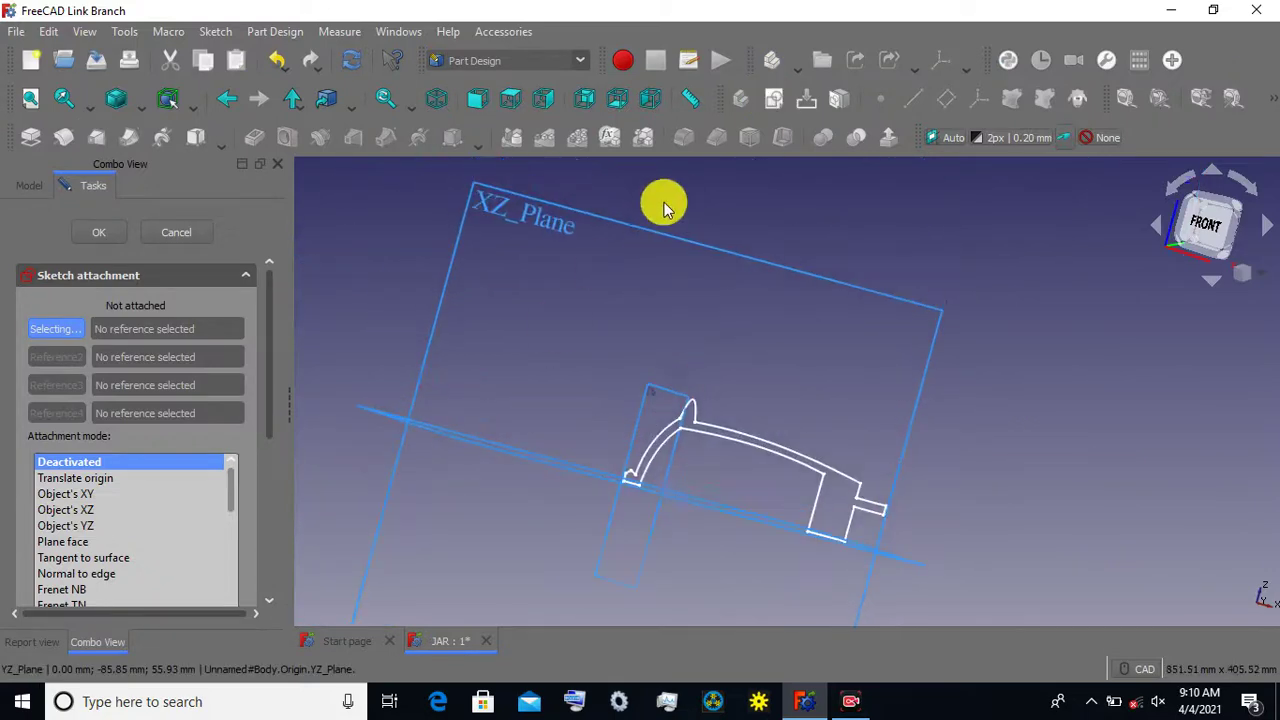
Attach a new sketch to the XZ_Plane and centre the rim peak in view.
{"action": "left_click", "coordinate": [665, 238]}
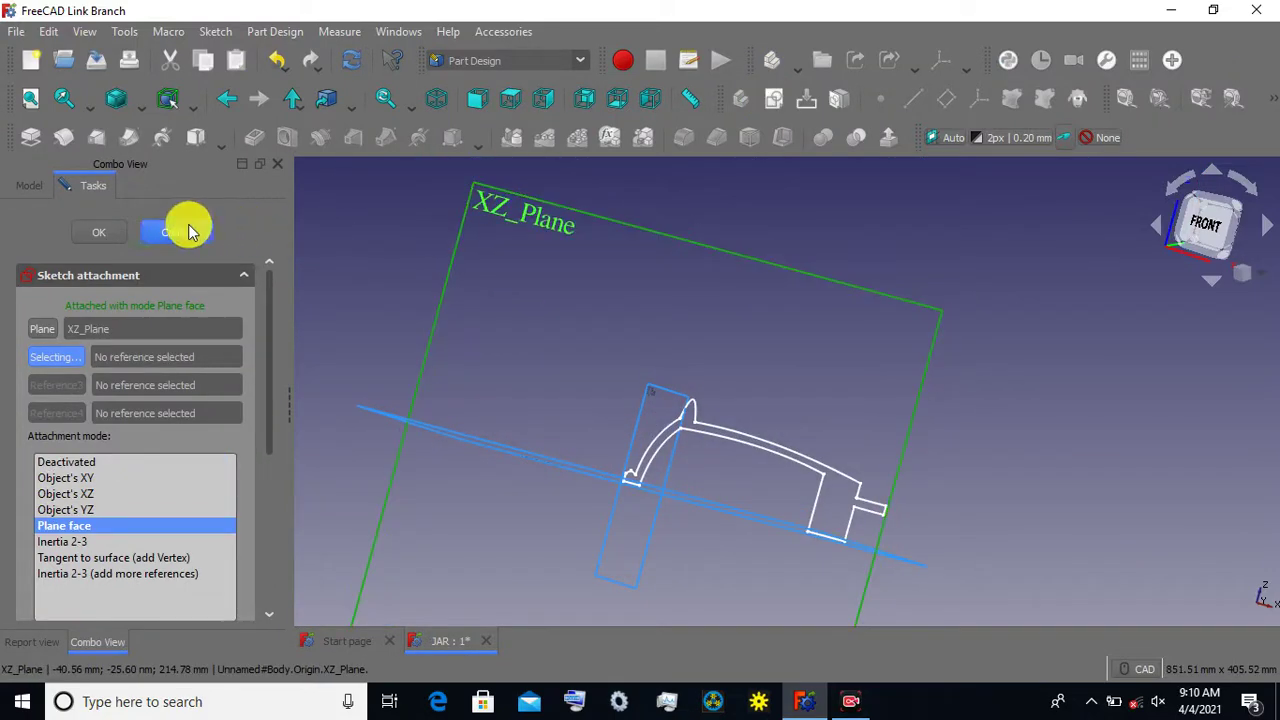
{"action": "left_click", "coordinate": [117, 233]}
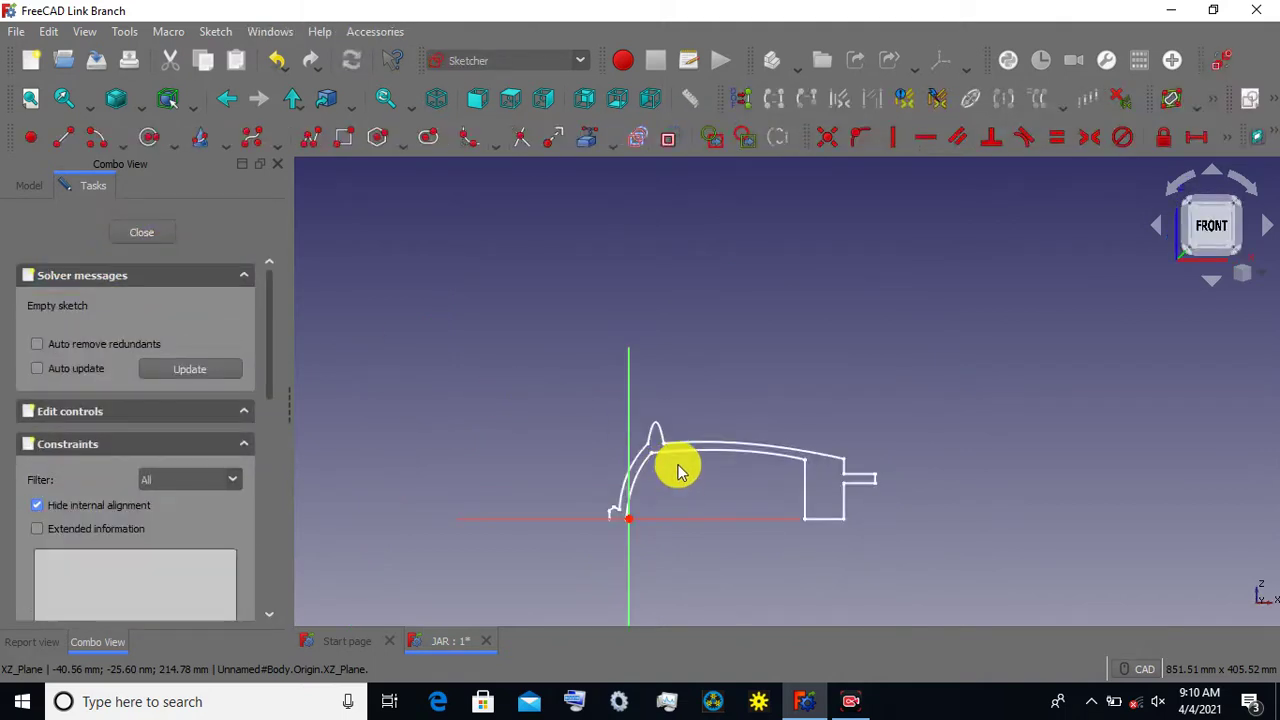
{"action": "scroll", "coordinate": [680, 483], "scroll_direction": "up", "scroll_amount": 2}
{"action": "scroll", "coordinate": [668, 457], "scroll_direction": "up", "scroll_amount": 2}
{"action": "scroll", "coordinate": [654, 400], "scroll_direction": "up", "scroll_amount": 2}
{"action": "scroll", "coordinate": [654, 400], "scroll_direction": "up", "scroll_amount": 2}
{"action": "middle_click_drag", "start_coordinate": [641, 330], "coordinate": [632, 252]}
Draw a circle just below the rim peak, constrain its radius to 4 mm, and close the sketch.
{"action": "left_click", "coordinate": [146, 137]}
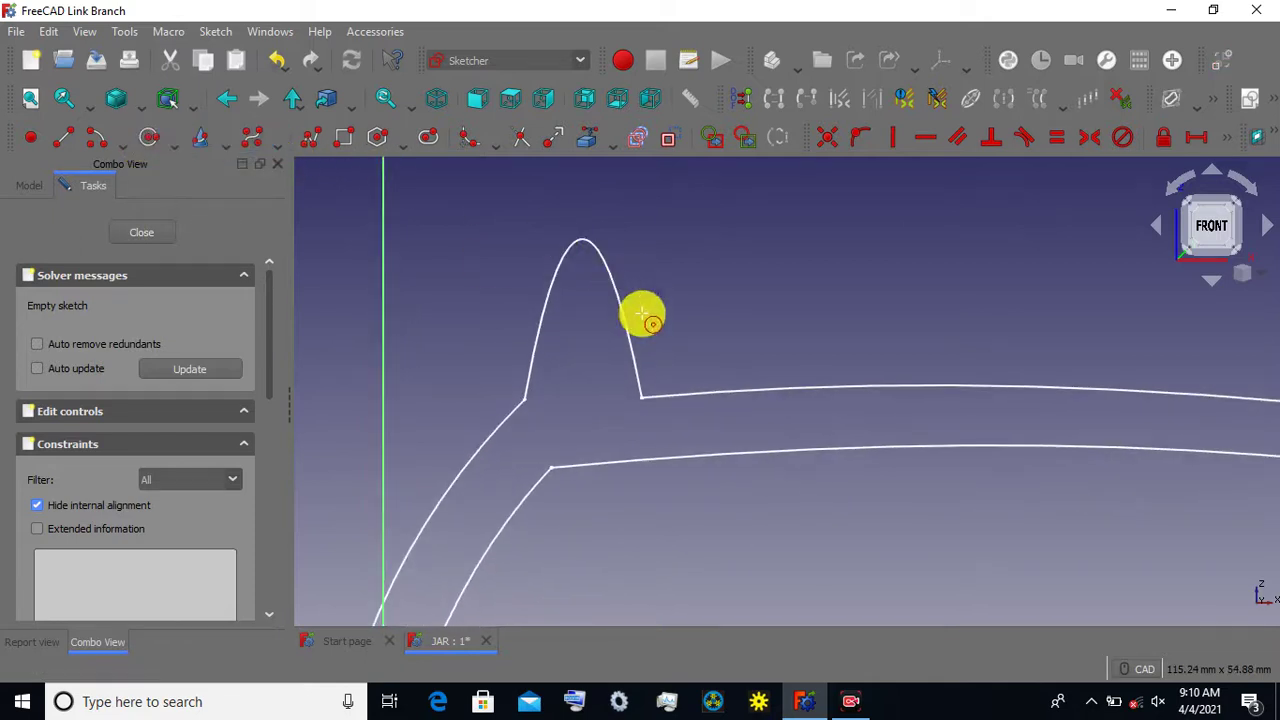
{"action": "left_click", "coordinate": [584, 399]}
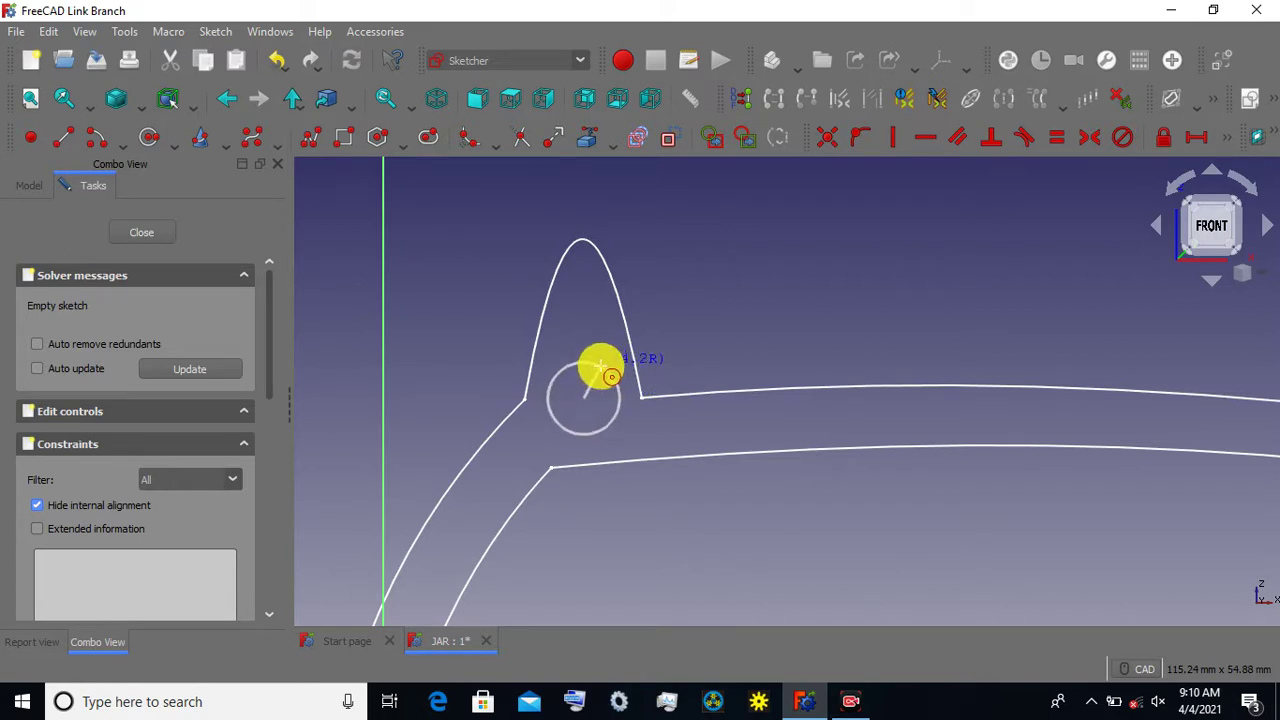
{"action": "left_click", "coordinate": [607, 362]}
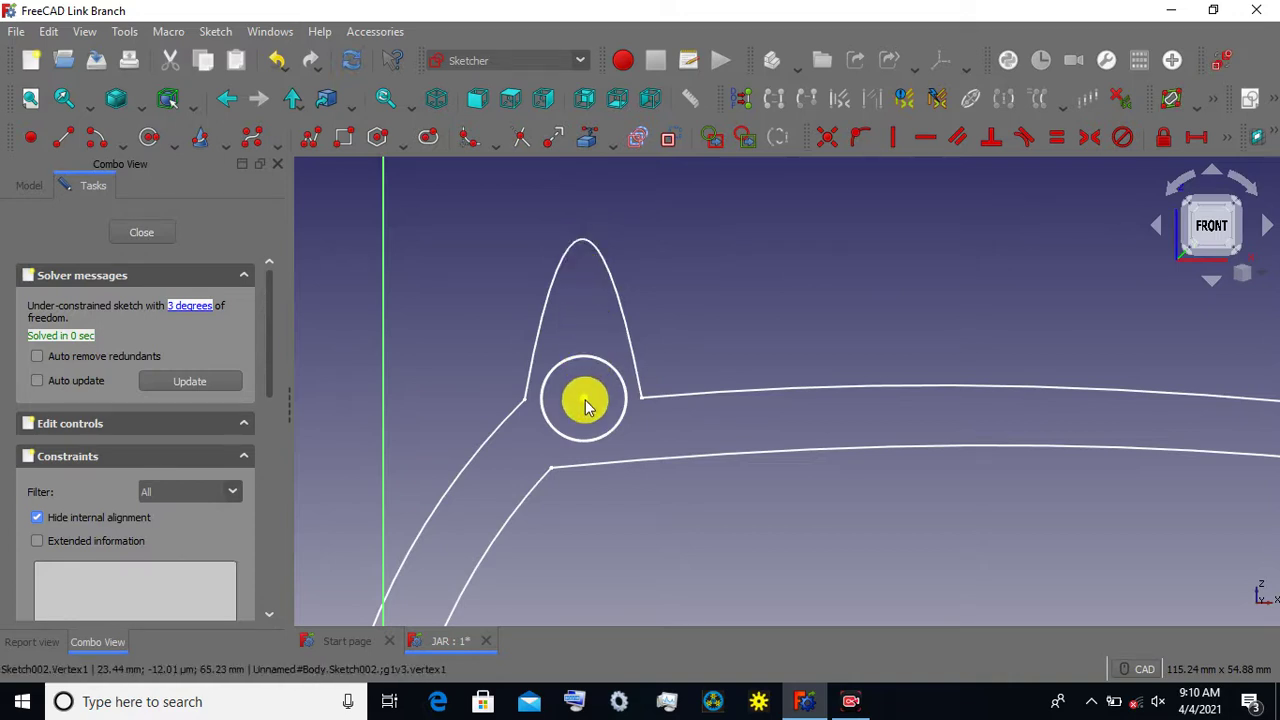
{"action": "left_click_drag", "start_coordinate": [587, 403], "coordinate": [589, 412]}
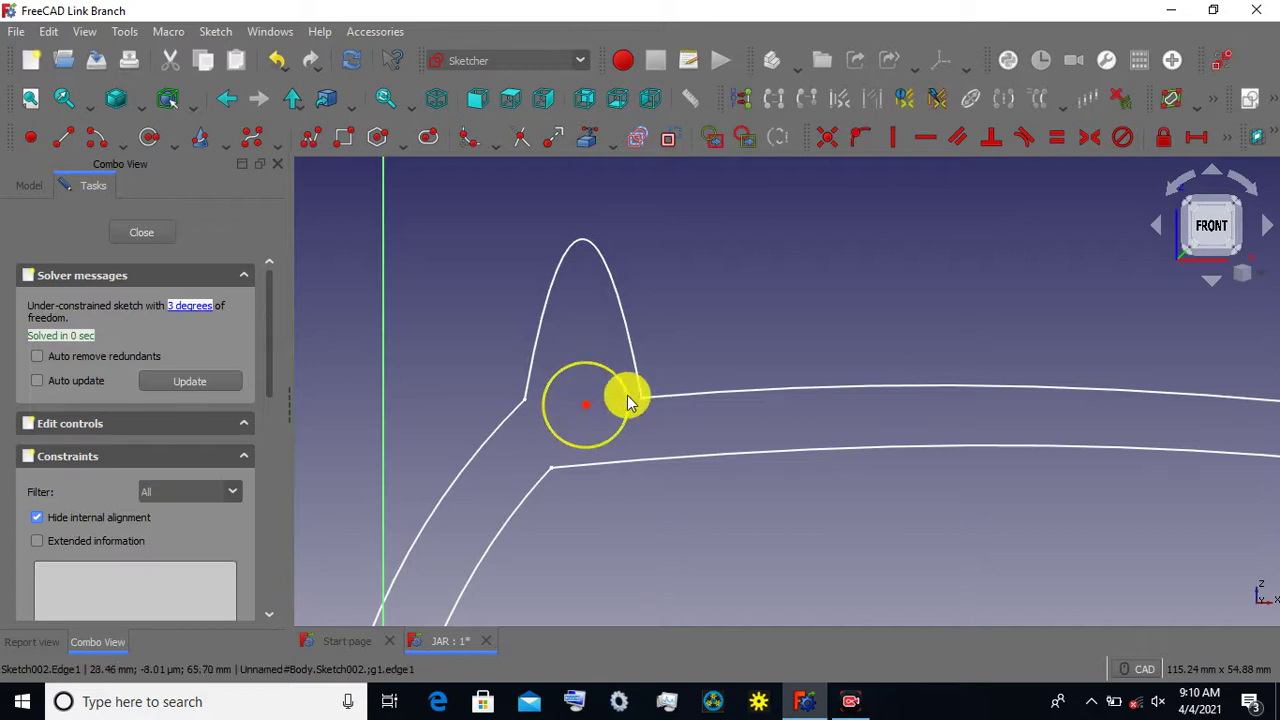
{"action": "left_click_drag", "start_coordinate": [627, 395], "coordinate": [584, 408]}
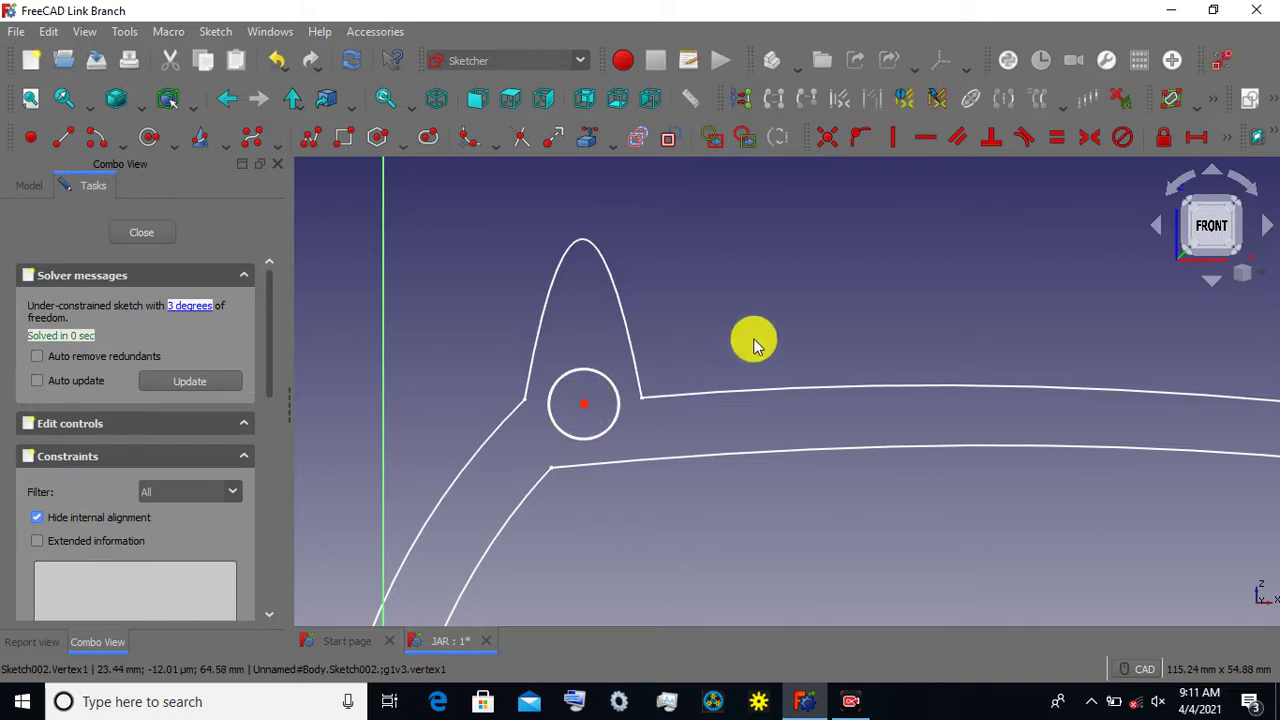
{"action": "left_click", "coordinate": [612, 388]}
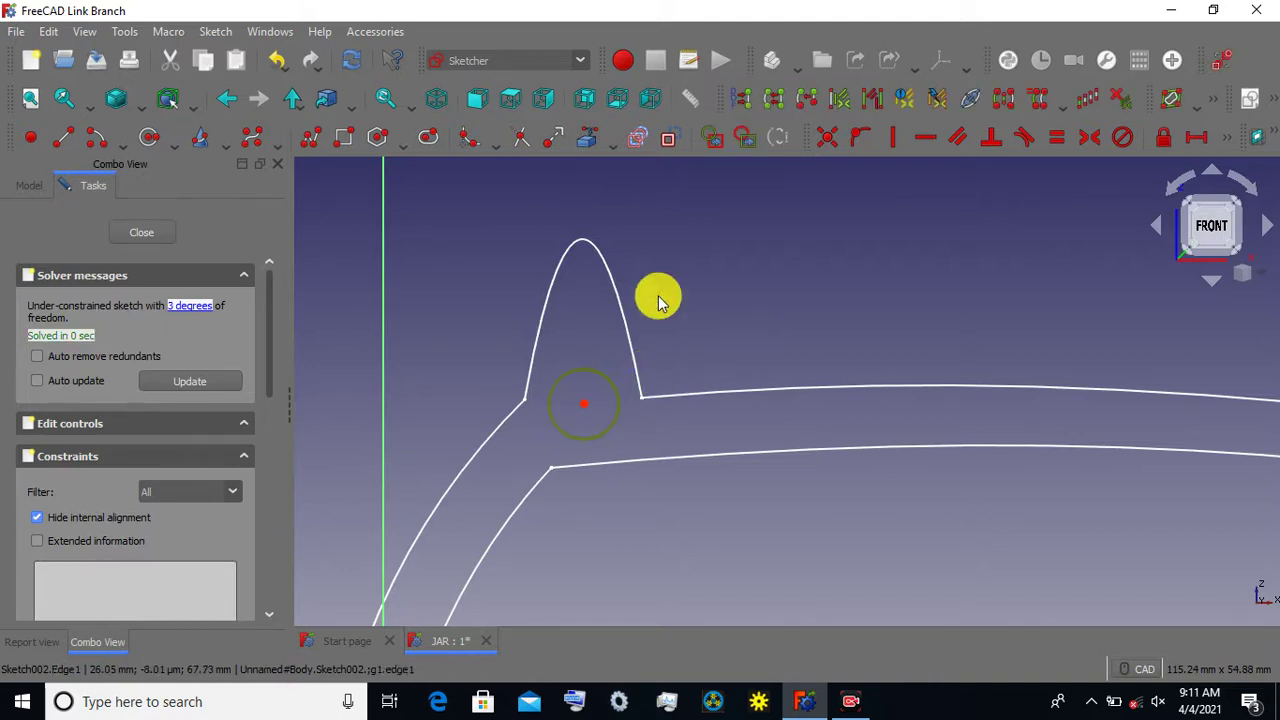
{"action": "left_click", "coordinate": [1230, 143]}
{"action": "left_click", "coordinate": [894, 177]}
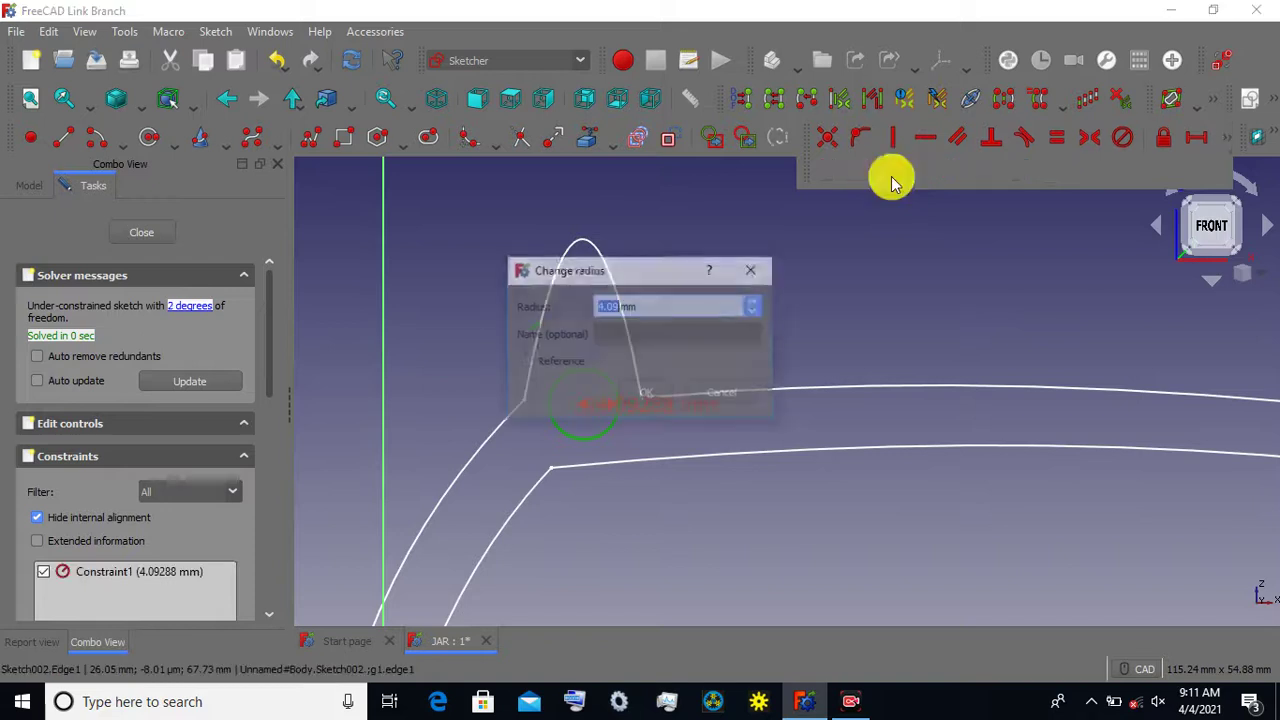
{"action": "left_click", "coordinate": [668, 395]}
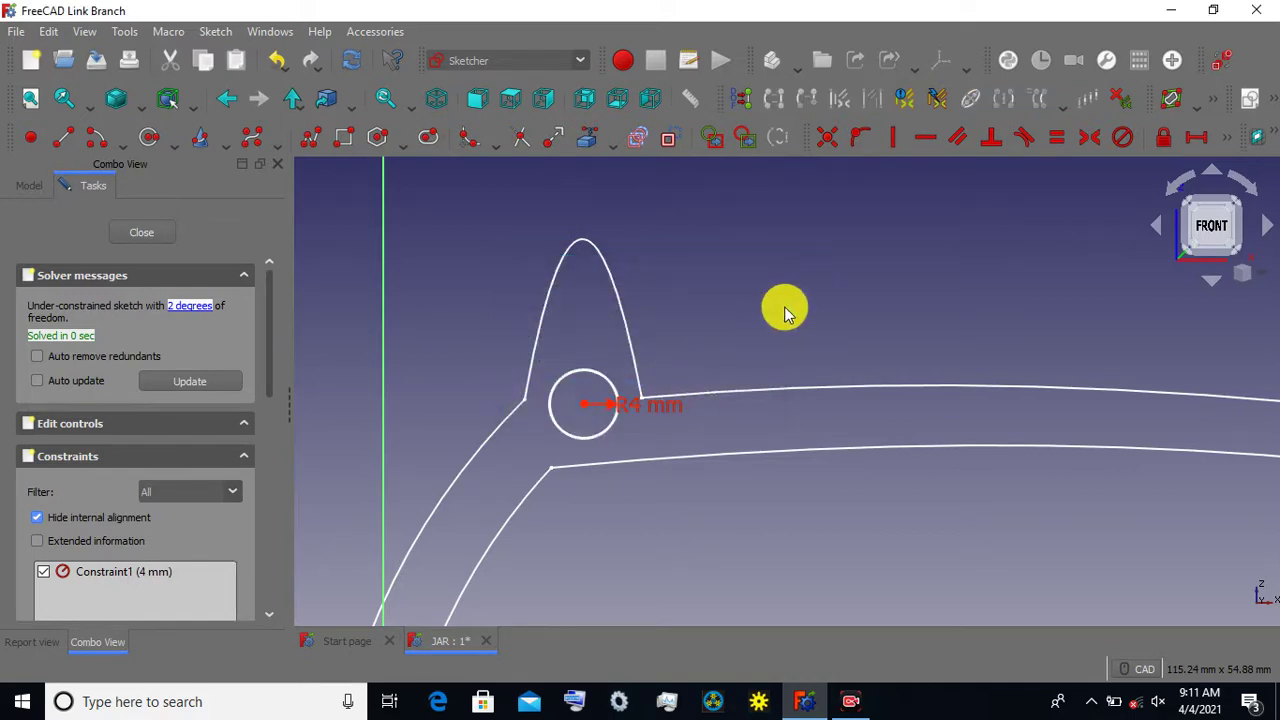
{"action": "left_click", "coordinate": [167, 233]}
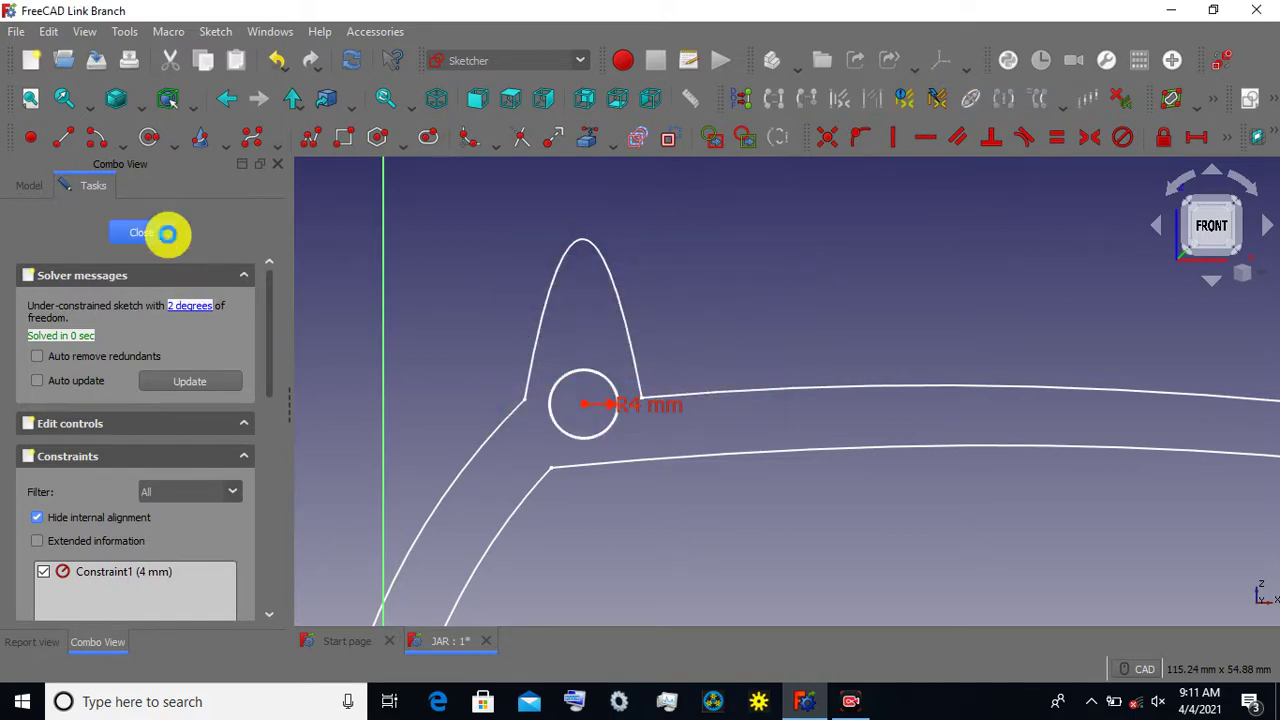
{"action": "left_click", "coordinate": [142, 233]}
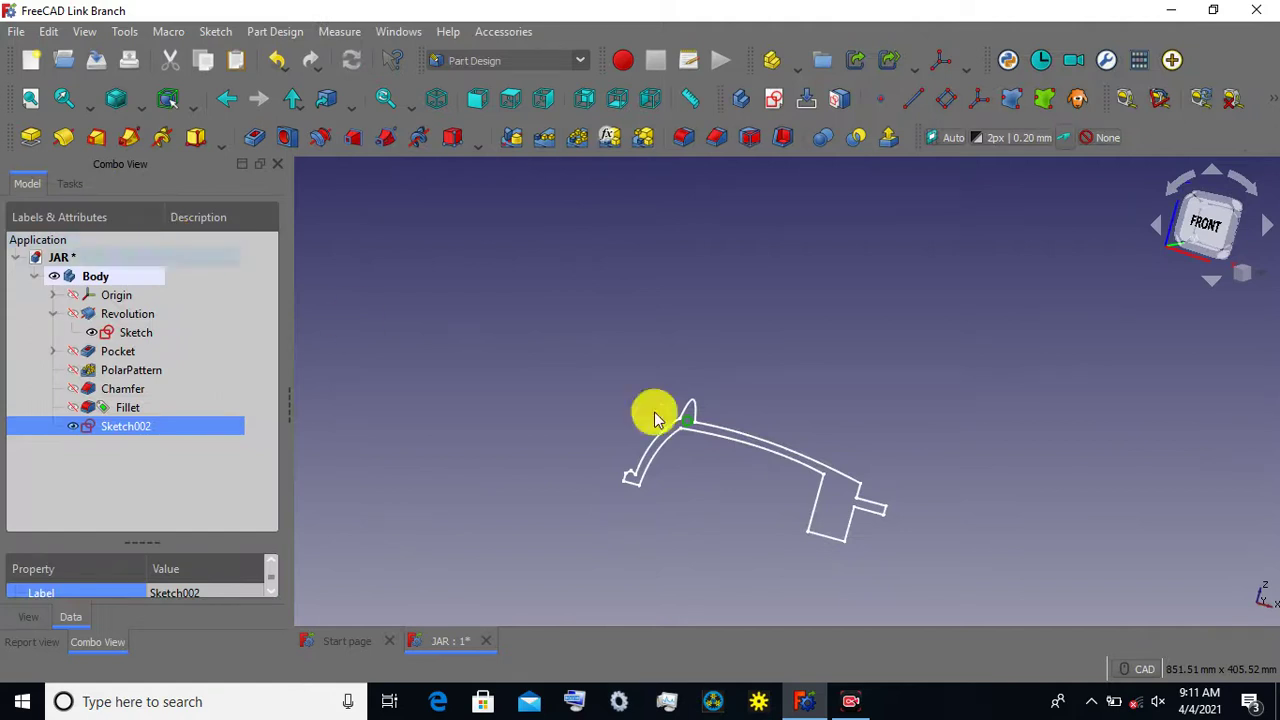
Show the Fillet solid again and set the draw style to Hidden Line.
{"action": "scroll", "coordinate": [702, 497], "scroll_direction": "up", "scroll_amount": 3}
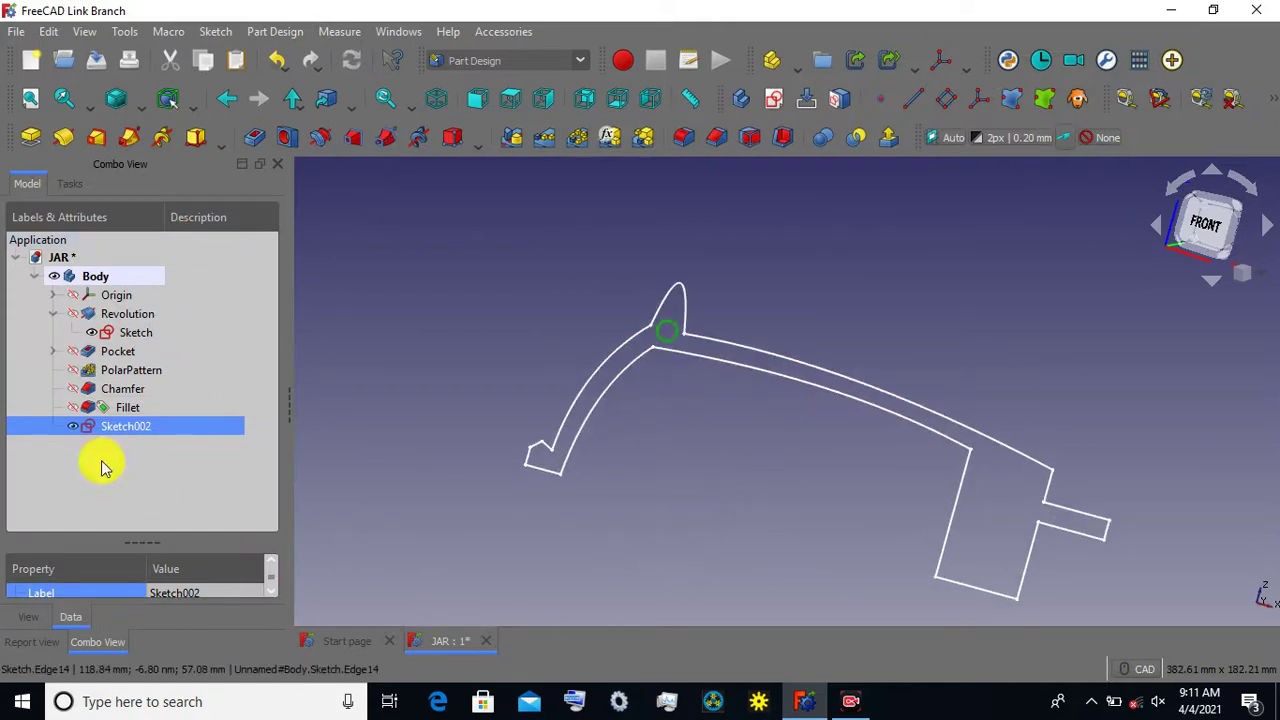
{"action": "left_click", "coordinate": [72, 408]}
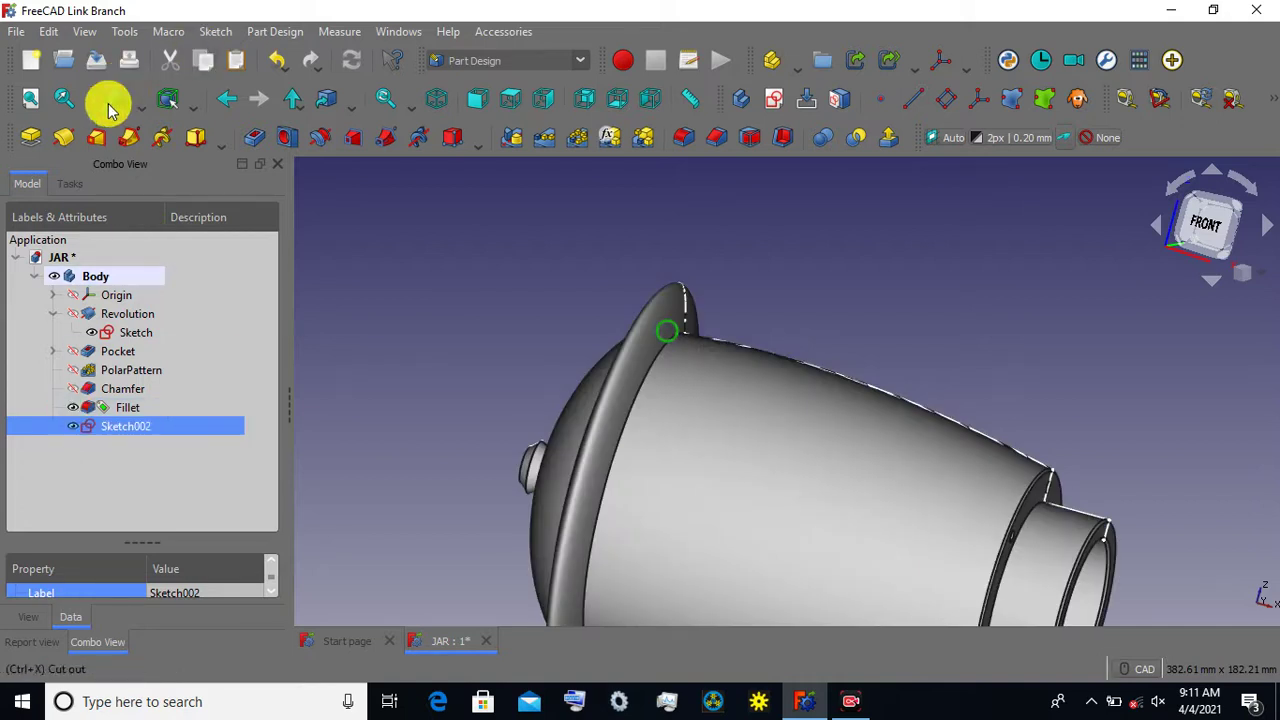
{"action": "left_click", "coordinate": [141, 104]}
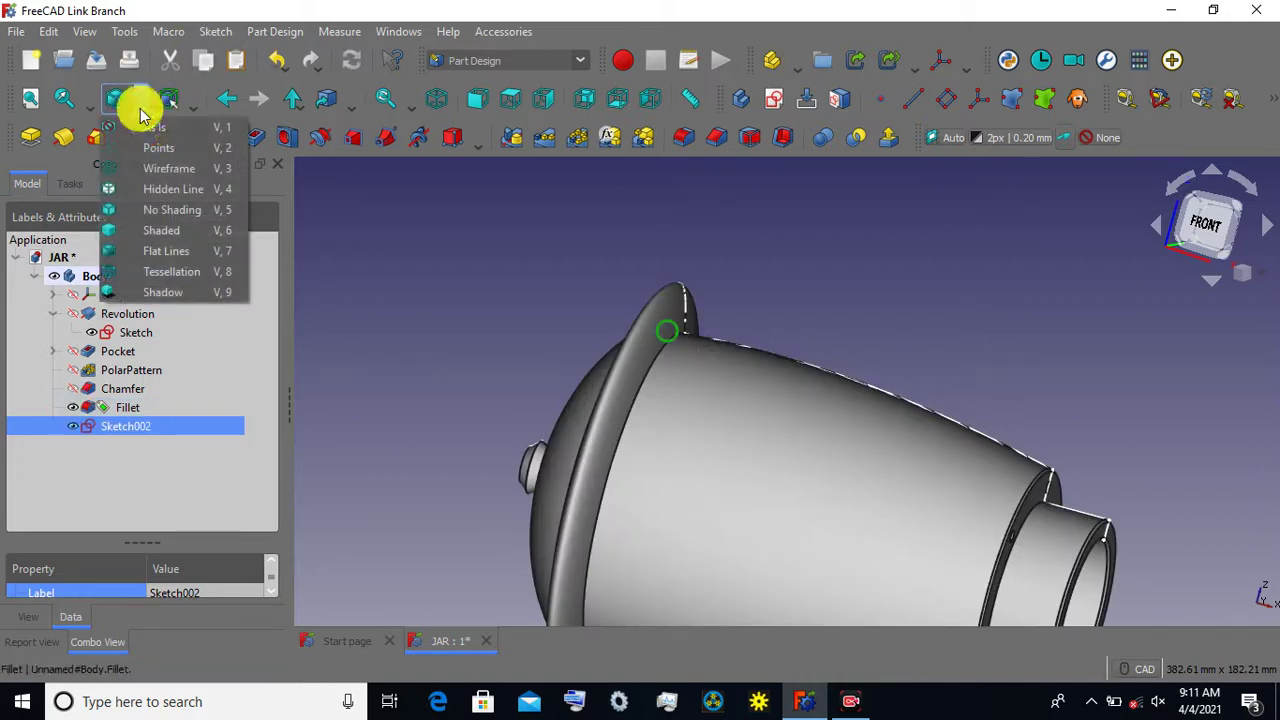
{"action": "left_click", "coordinate": [170, 210]}
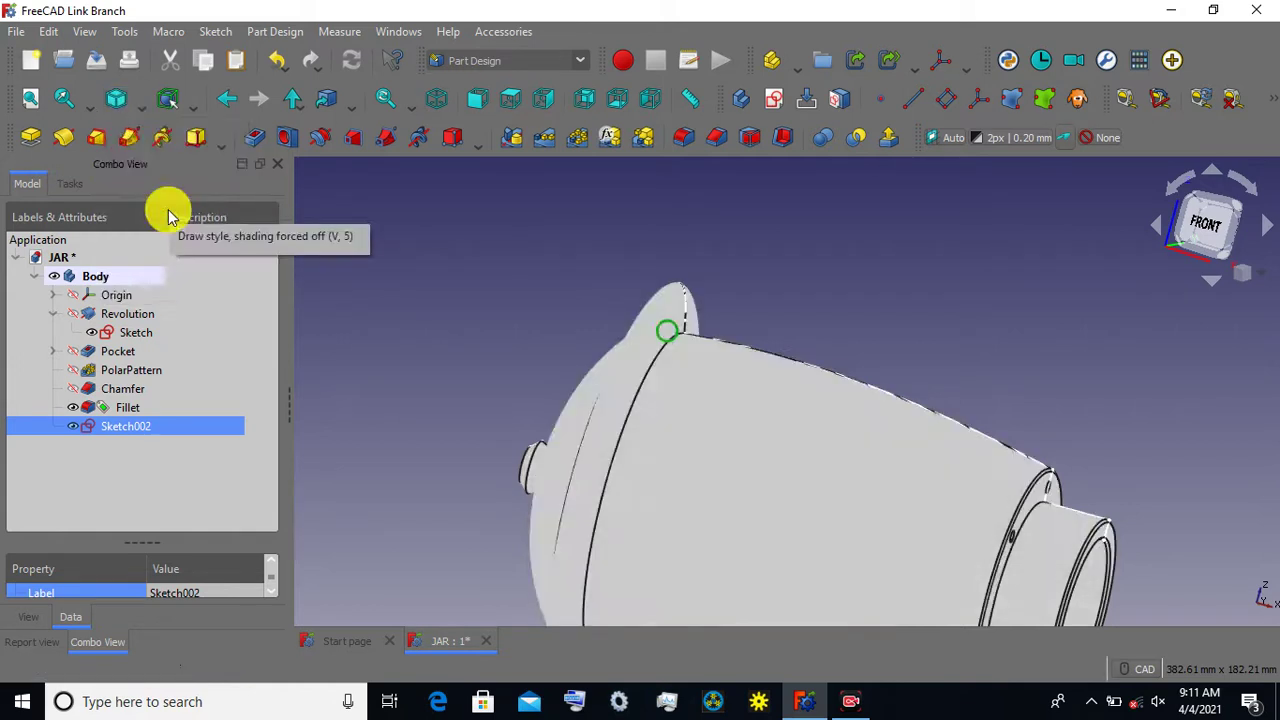
{"action": "left_click", "coordinate": [141, 104]}
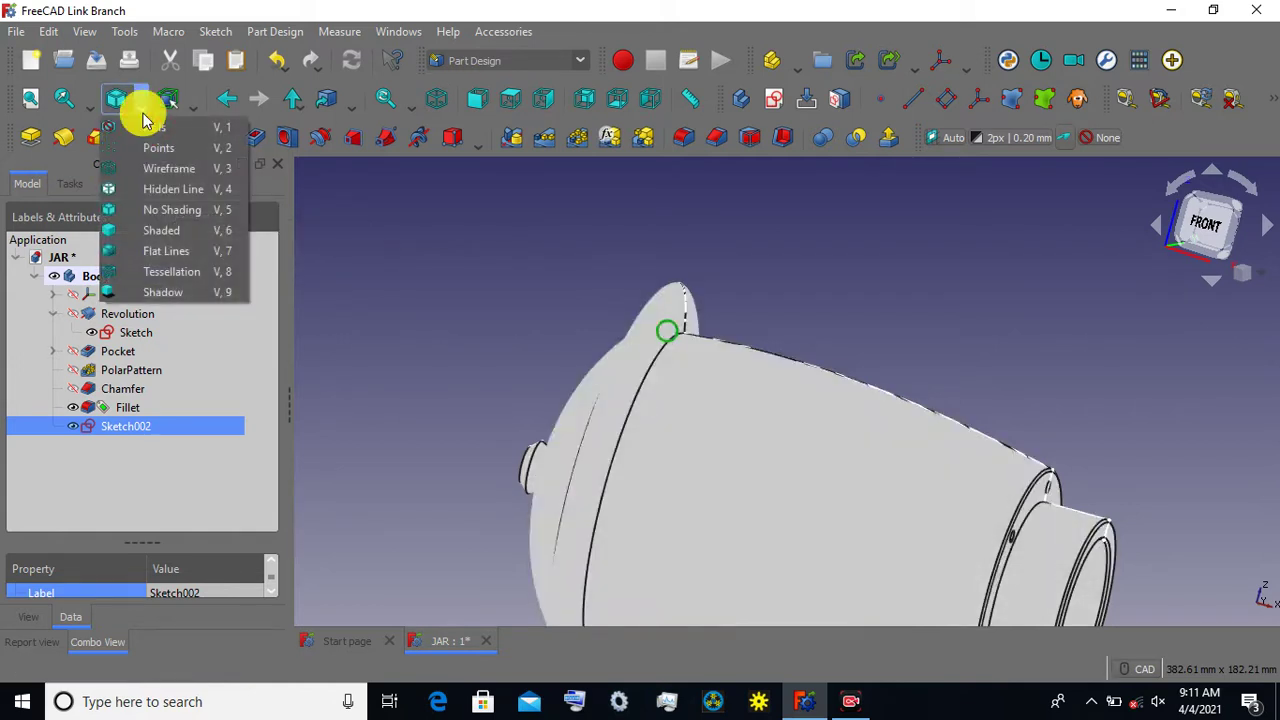
{"action": "left_click", "coordinate": [168, 188]}
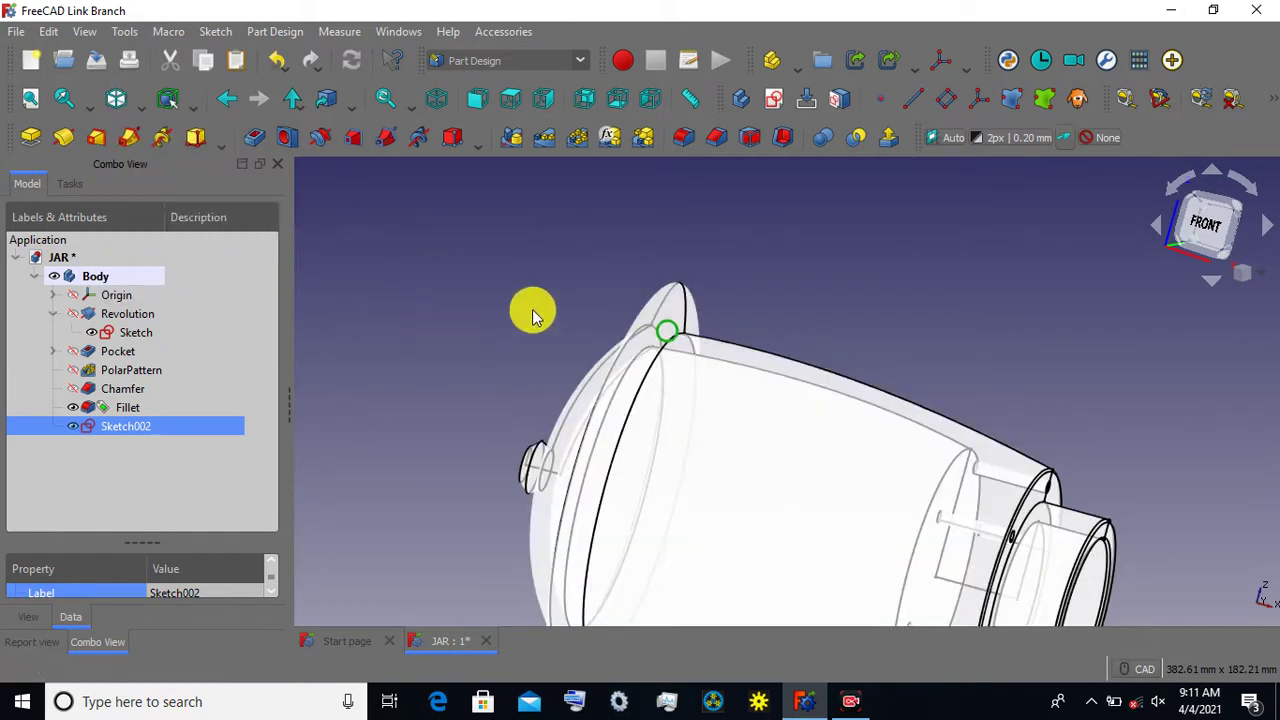
Reposition the jar in view and collapse the Revolution feature in the Model tree.
{"action": "middle_click_drag", "start_coordinate": [809, 297], "coordinate": [774, 251]}
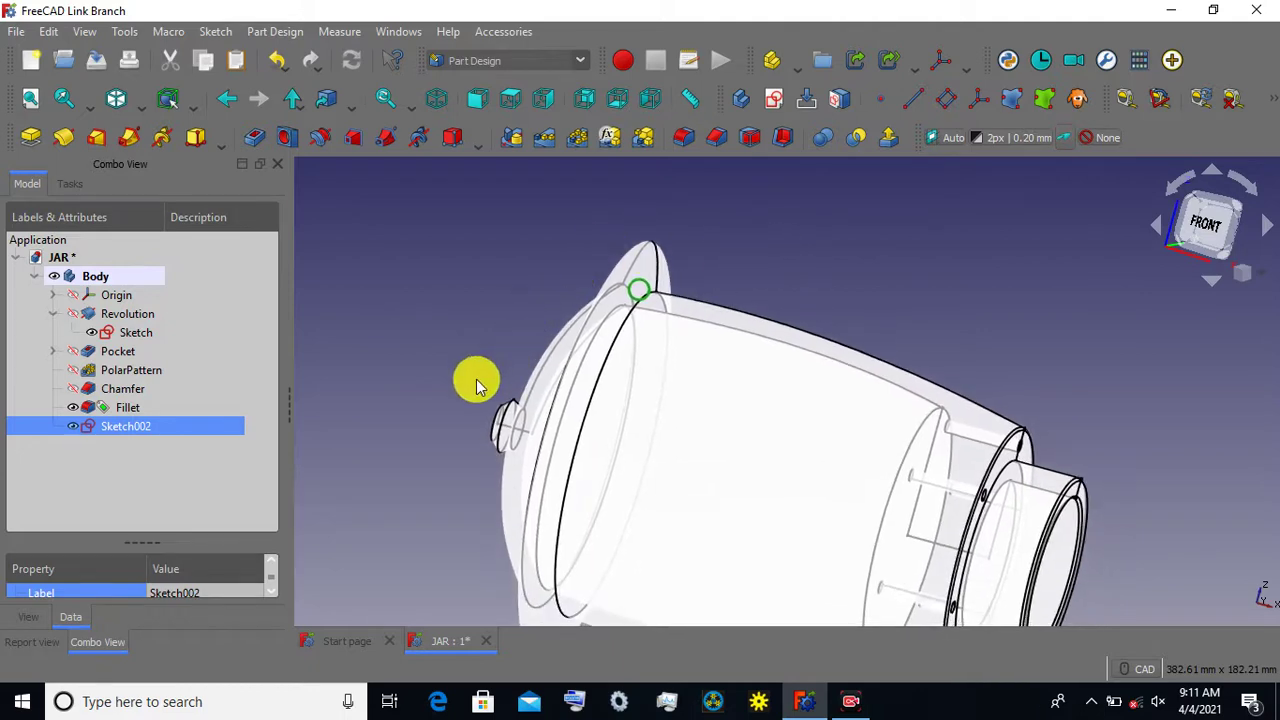
{"action": "middle_click_drag", "start_coordinate": [423, 394], "coordinate": [557, 477]}
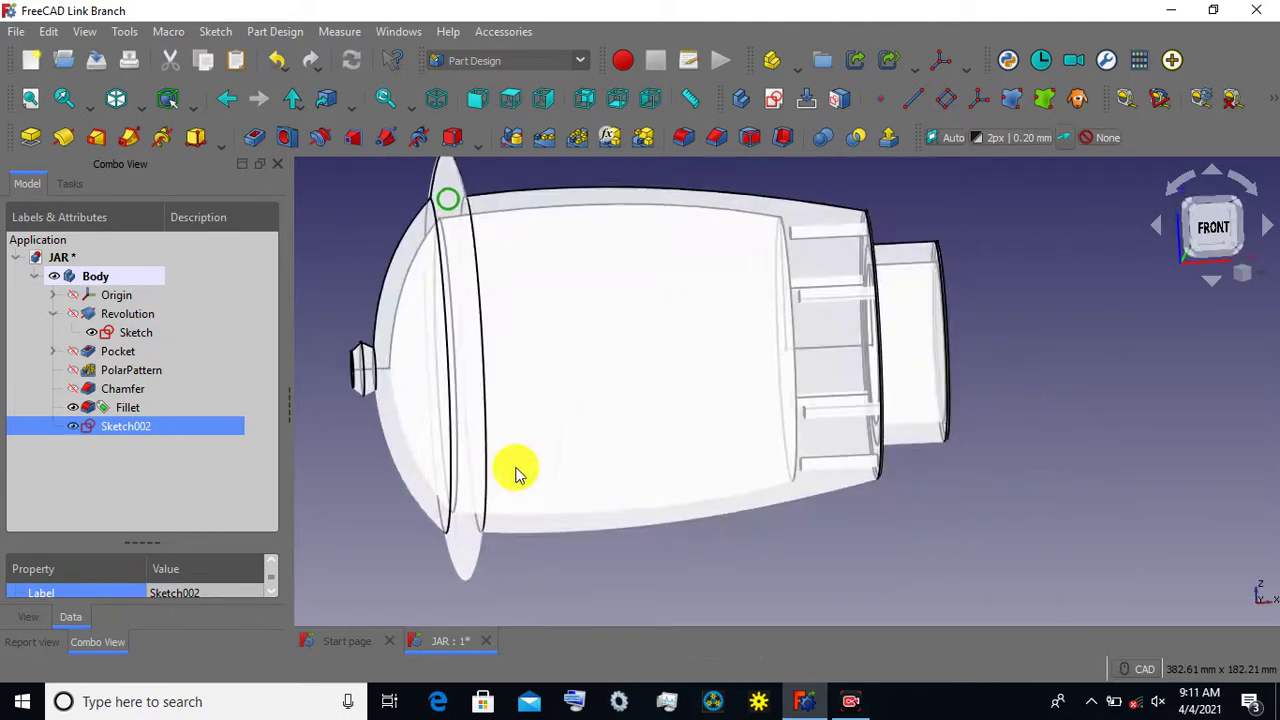
{"action": "middle_click_drag", "start_coordinate": [614, 528], "coordinate": [910, 567]}
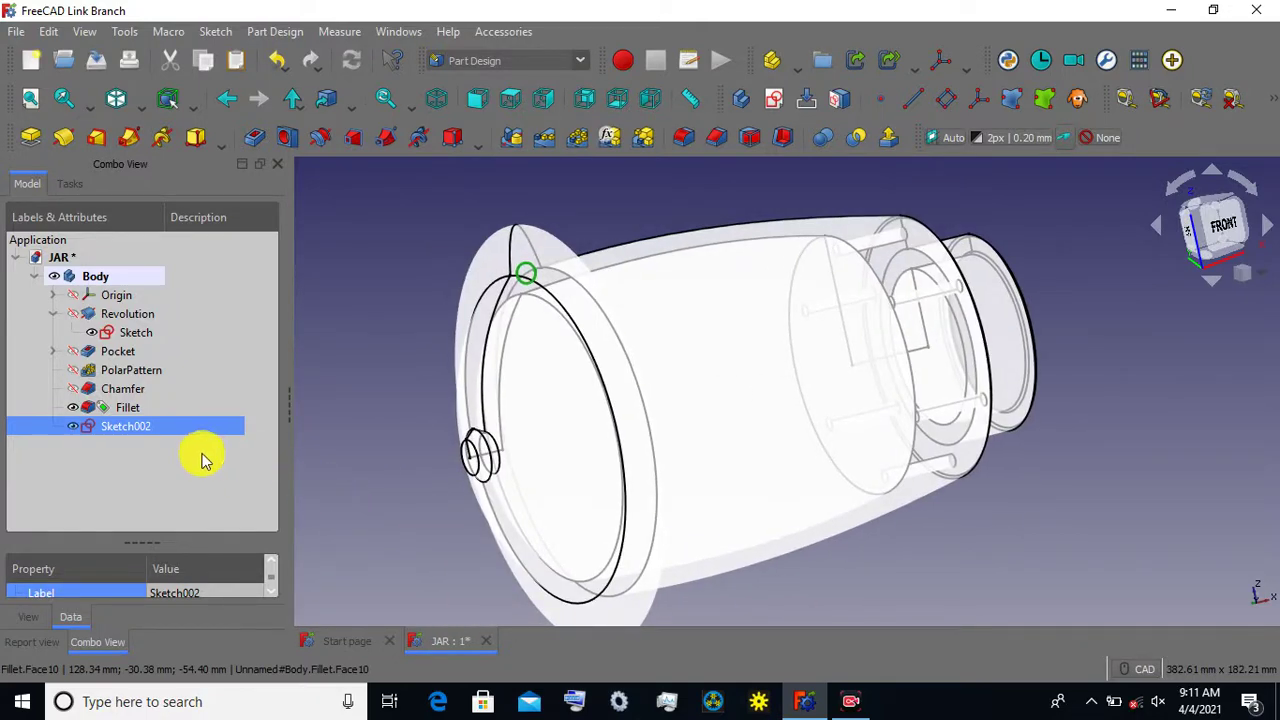
{"action": "mouse_move", "coordinate": [95, 340]}
{"action": "left_mouse_down"}
{"action": "mouse_move", "coordinate": [112, 430]}
{"action": "mouse_move", "coordinate": [60, 328]}
{"action": "left_mouse_up"}
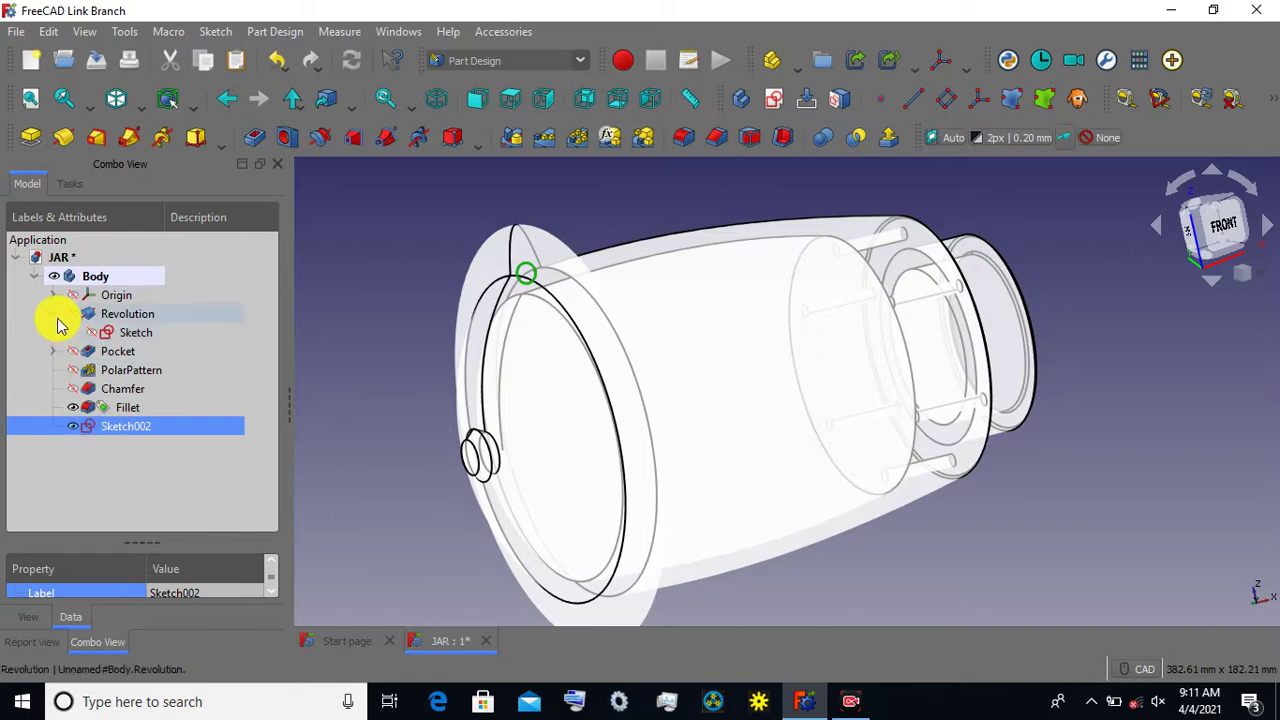
{"action": "left_click", "coordinate": [58, 322]}
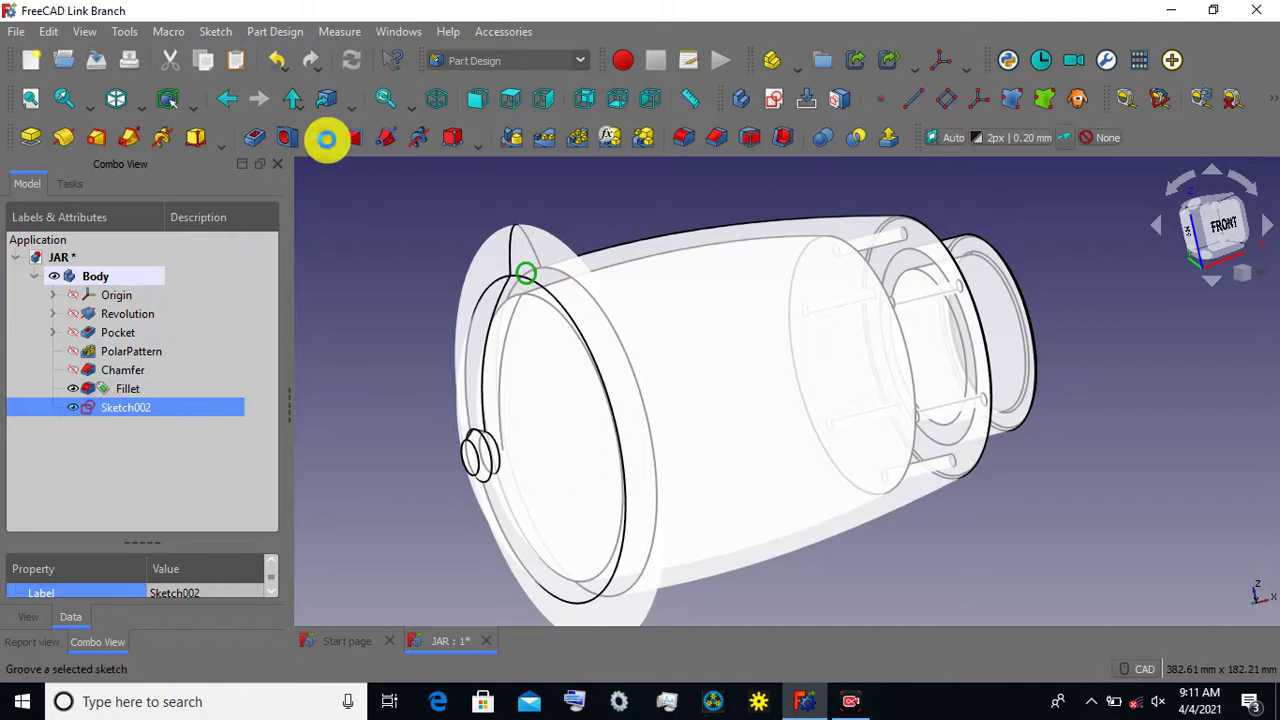
Start a Groove from Sketch002 and switch the draw style to Flat Lines.
{"action": "left_click", "coordinate": [329, 145]}
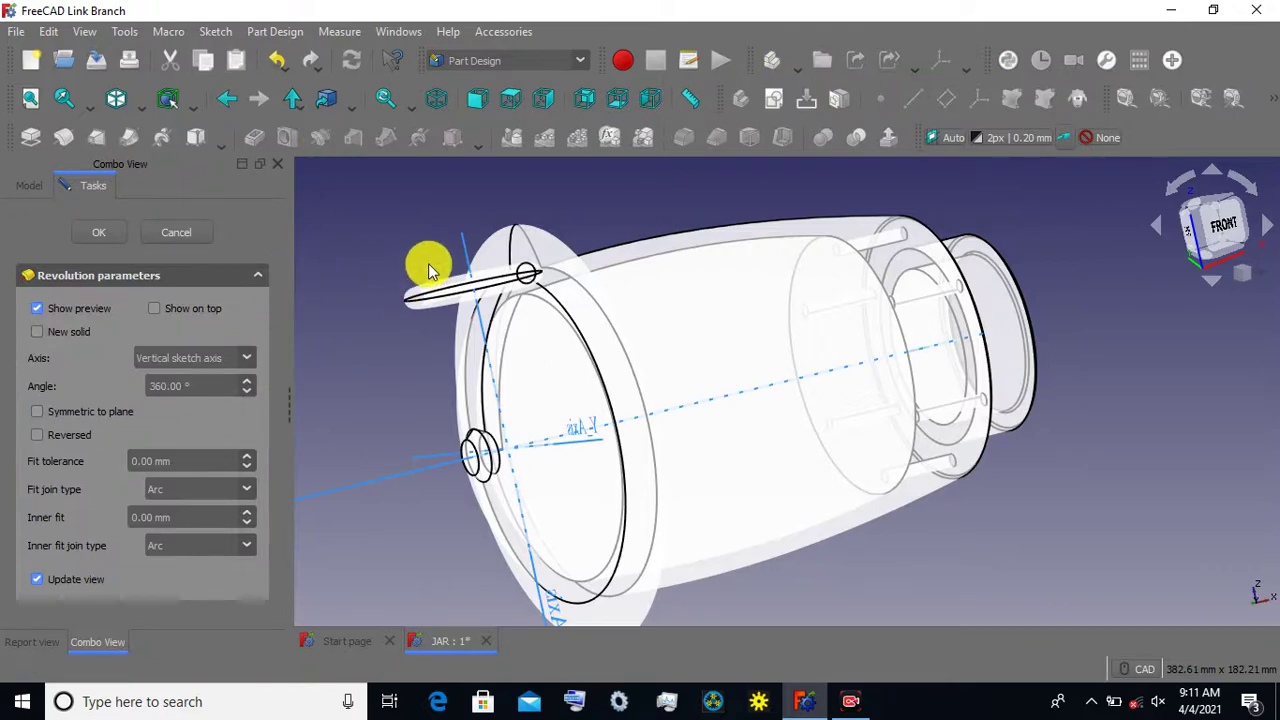
{"action": "scroll", "coordinate": [410, 240], "scroll_direction": "down", "scroll_amount": 2}
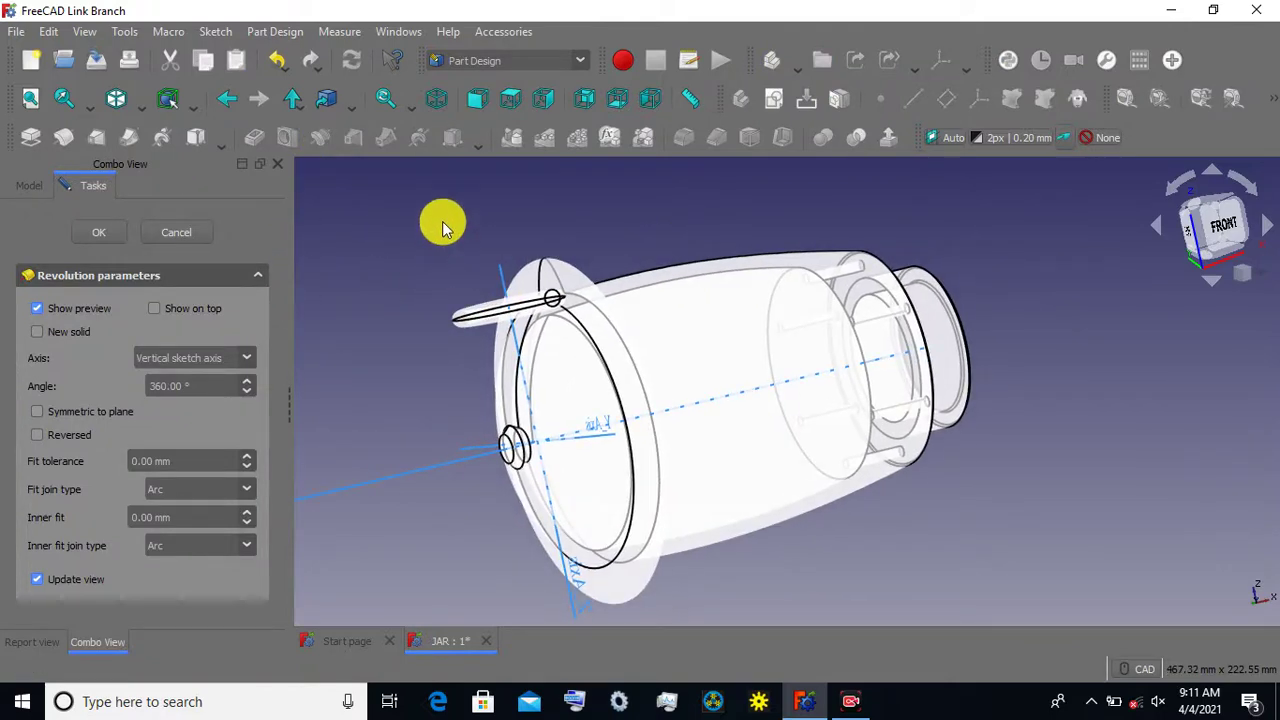
{"action": "scroll", "coordinate": [466, 206], "scroll_direction": "up", "scroll_amount": 3}
{"action": "scroll", "coordinate": [486, 266], "scroll_direction": "up", "scroll_amount": 2}
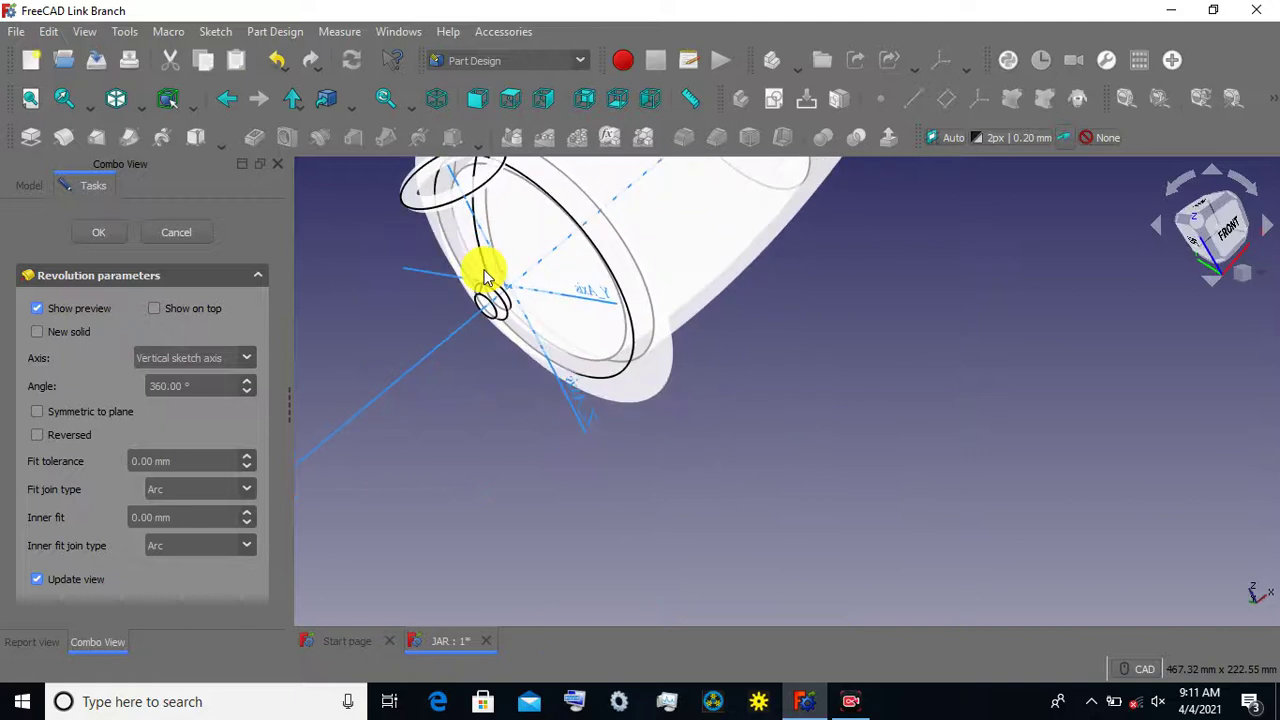
{"action": "scroll", "coordinate": [415, 300], "scroll_direction": "down", "scroll_amount": 2}
{"action": "scroll", "coordinate": [432, 365], "scroll_direction": "down", "scroll_amount": 3}
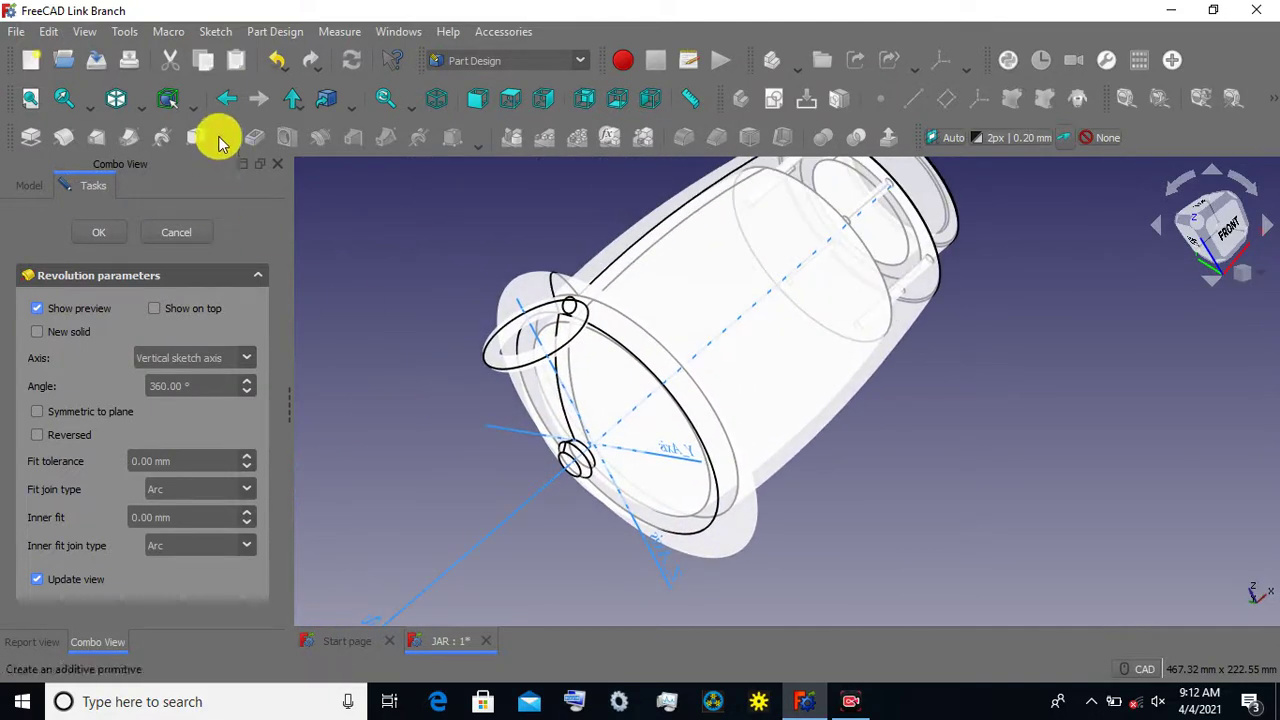
{"action": "left_click", "coordinate": [137, 113]}
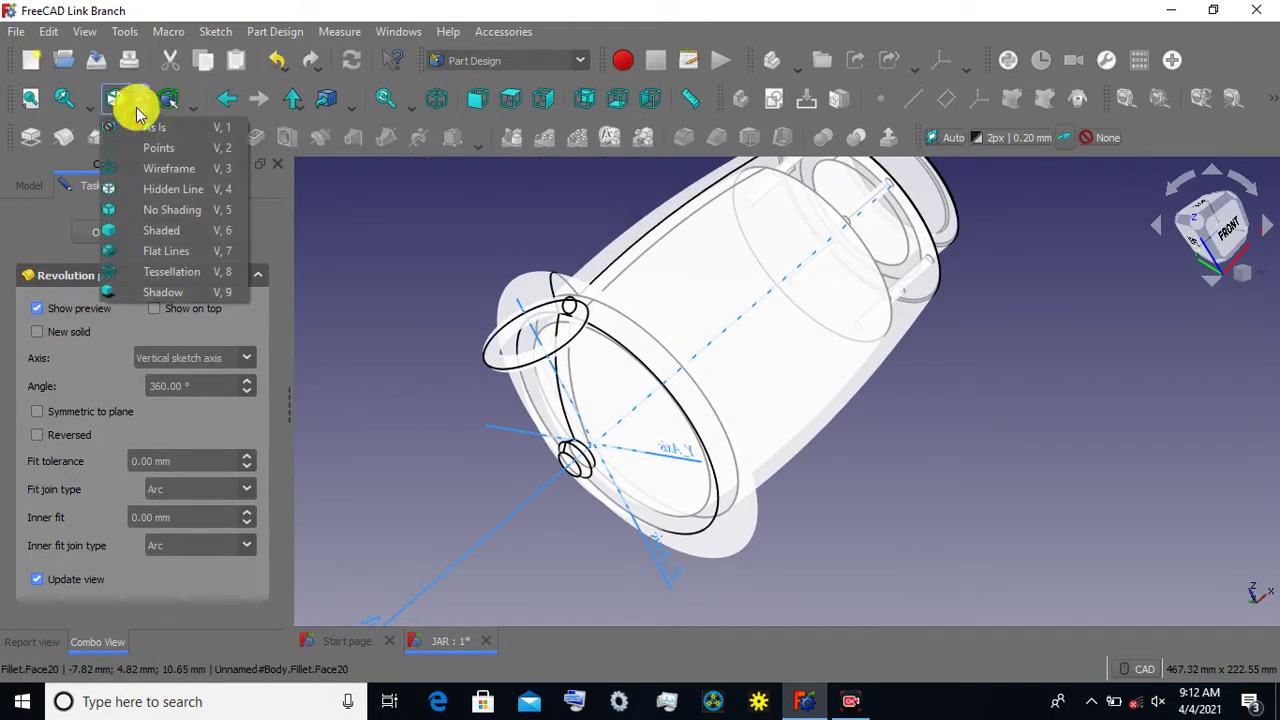
{"action": "left_click", "coordinate": [170, 258]}
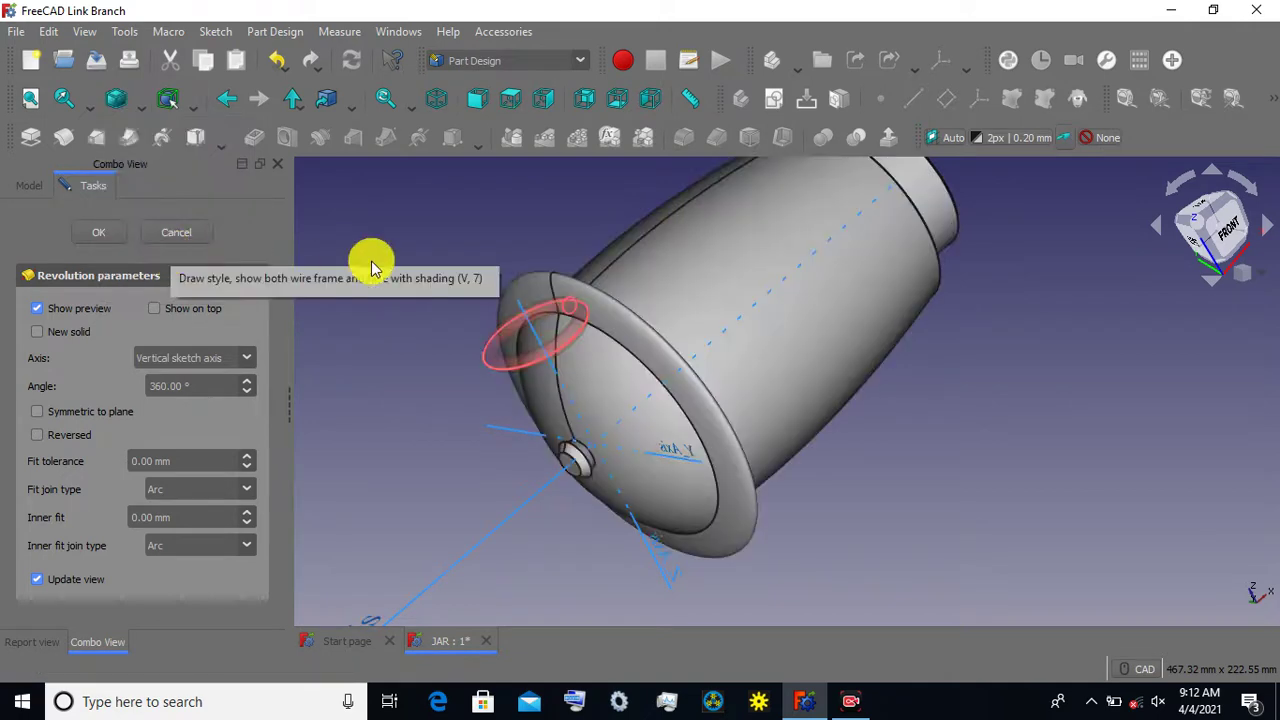
Revolve the groove 360° about the Base X axis, reversed, and confirm it.
{"action": "scroll", "coordinate": [424, 251], "scroll_direction": "up", "scroll_amount": 2}
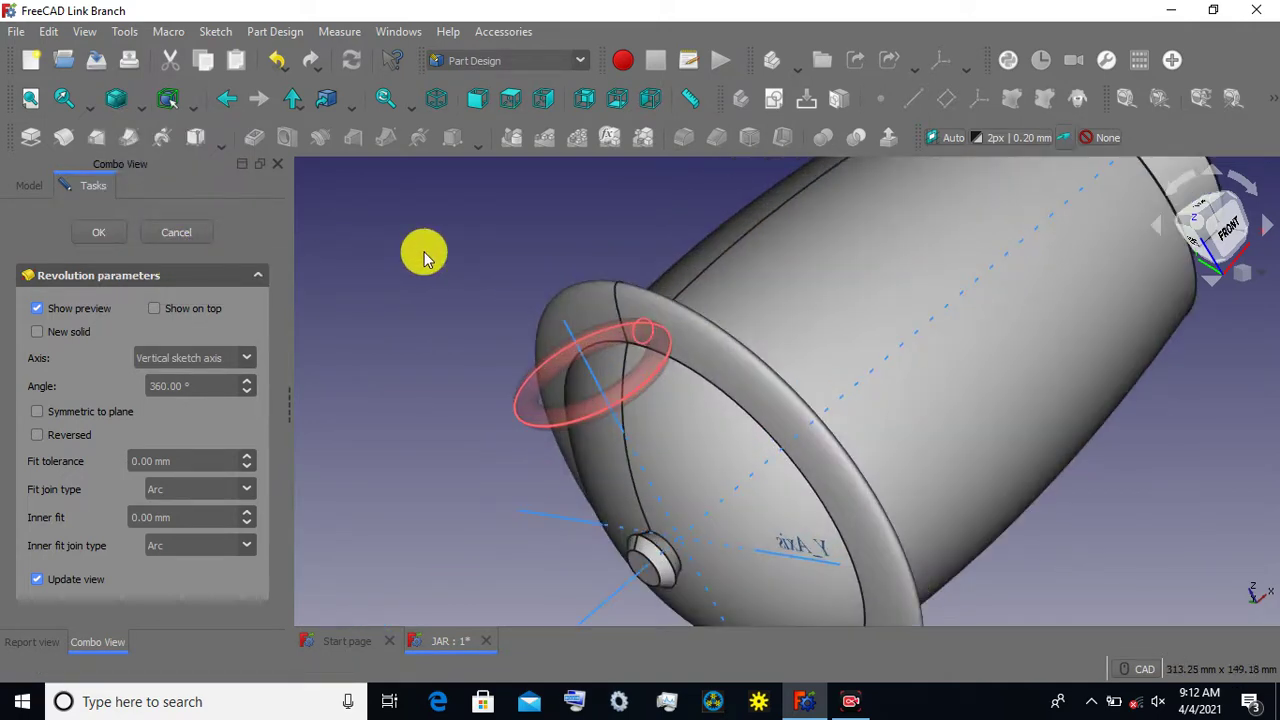
{"action": "scroll", "coordinate": [424, 251], "scroll_direction": "down", "scroll_amount": 1}
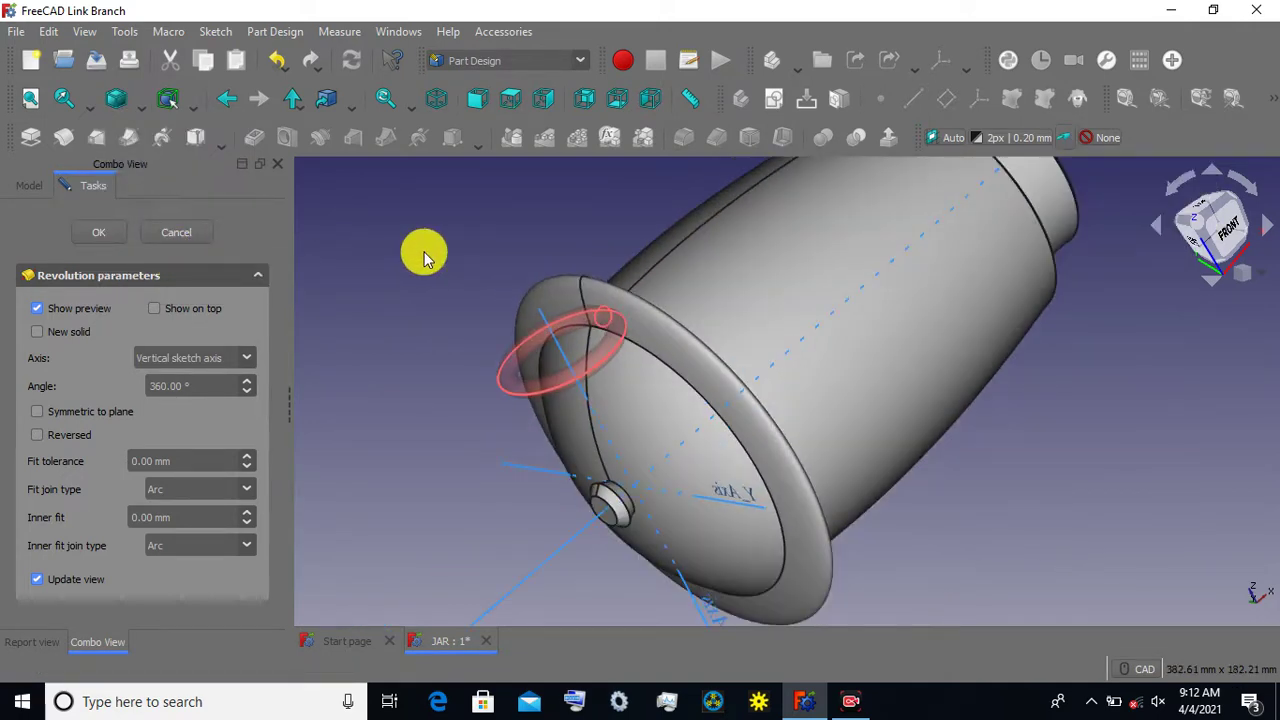
{"action": "left_click", "coordinate": [248, 359]}
{"action": "left_click", "coordinate": [220, 403]}
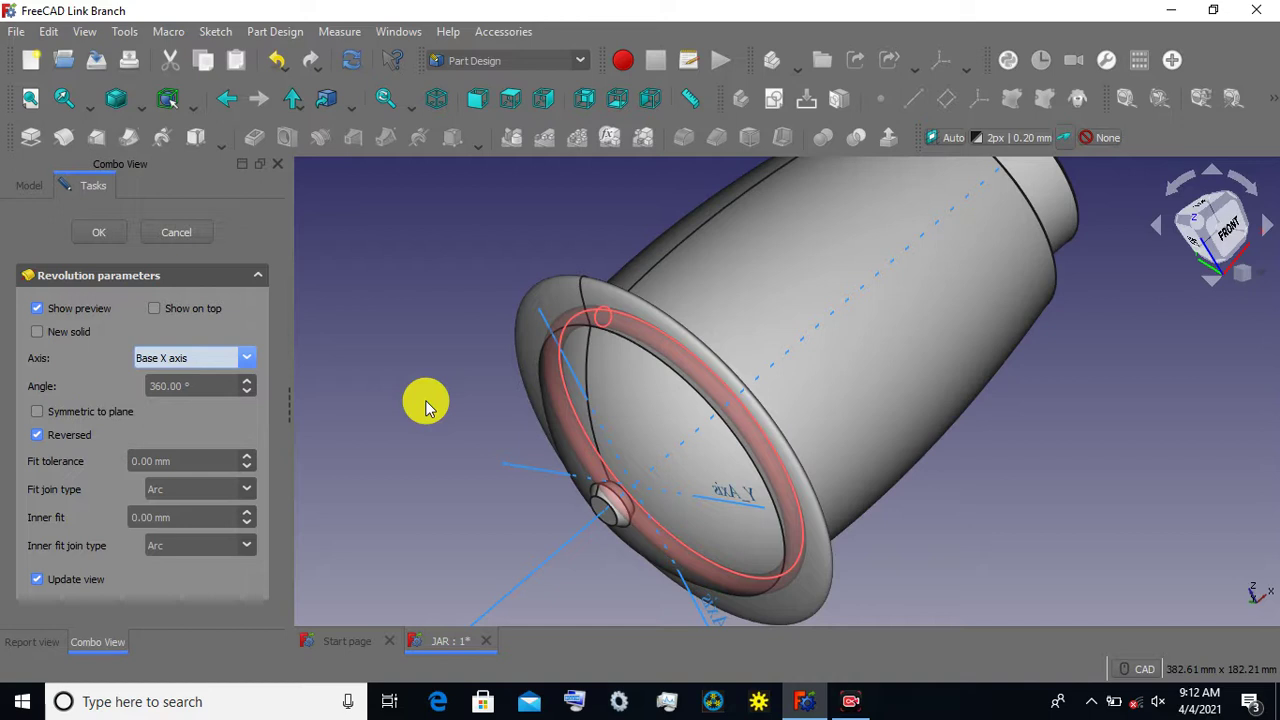
{"action": "left_click", "coordinate": [426, 405]}
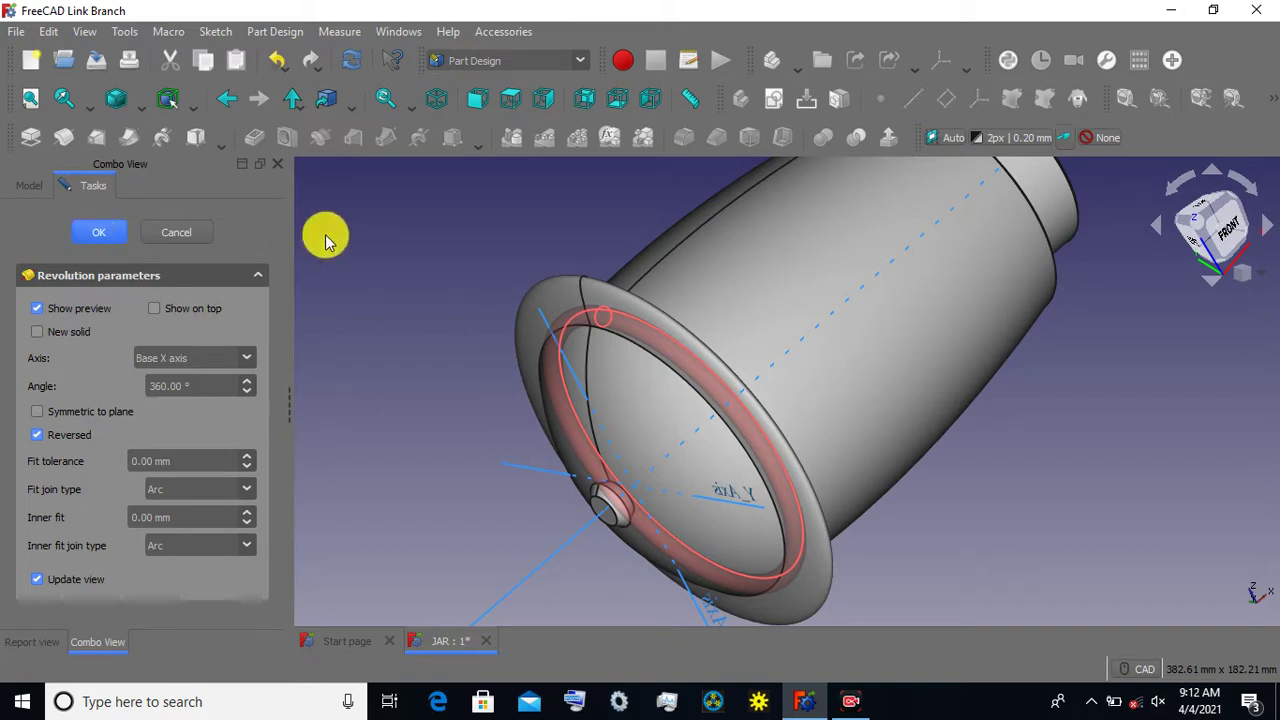
{"action": "left_click", "coordinate": [186, 236]}
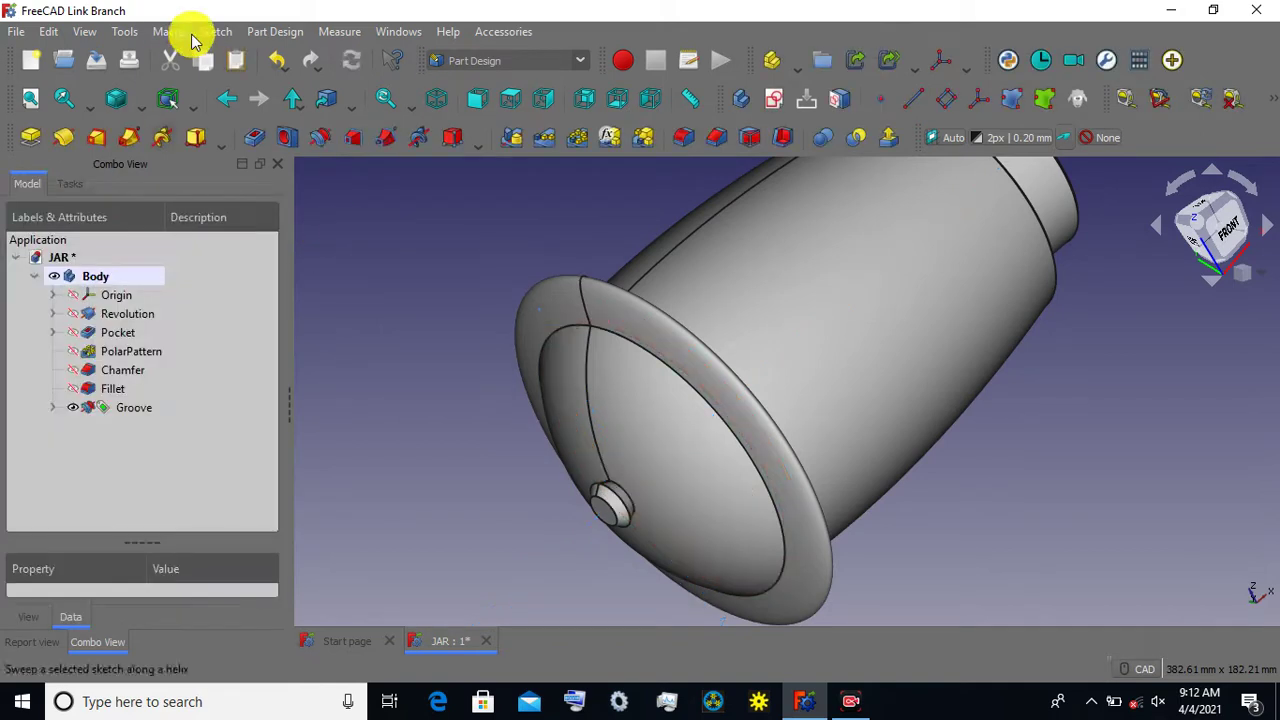
Set the draw style to Hidden Line and zoom in on the groove.
{"action": "left_click", "coordinate": [142, 104]}
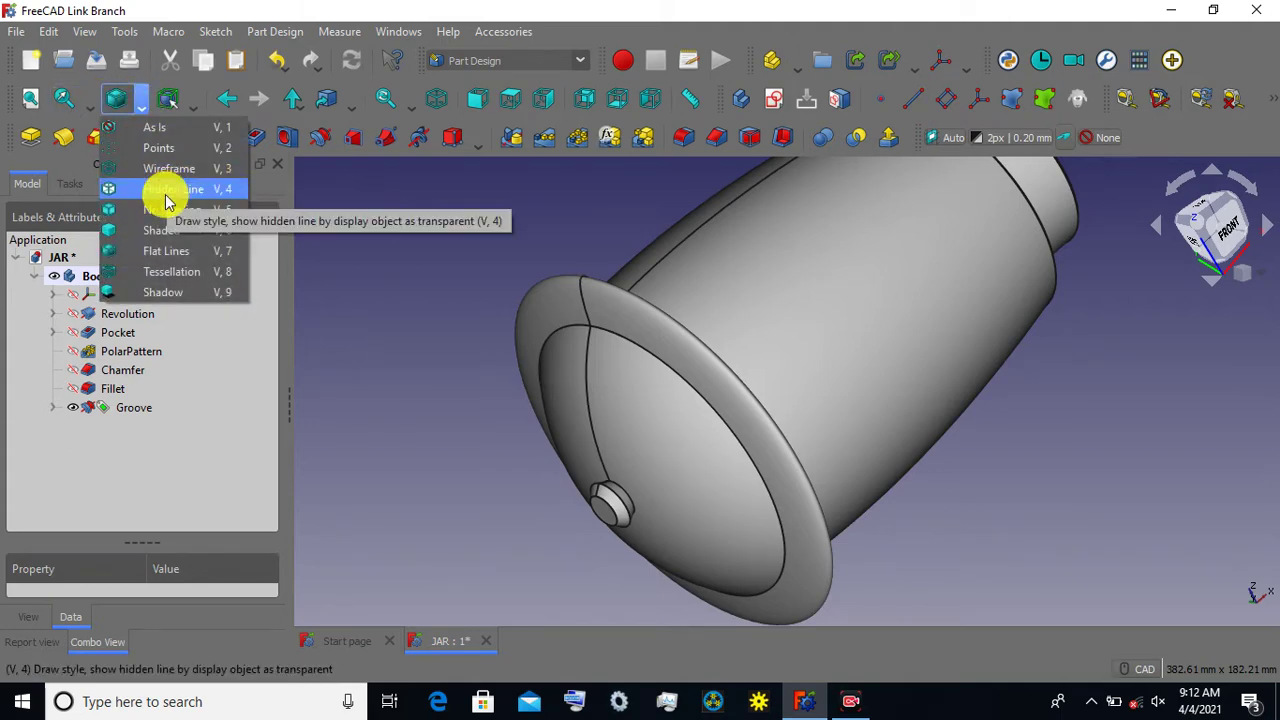
{"action": "left_click", "coordinate": [165, 190]}
{"action": "scroll", "coordinate": [585, 333], "scroll_direction": "up", "scroll_amount": 2}
{"action": "scroll", "coordinate": [630, 320], "scroll_direction": "up", "scroll_amount": 2}
{"action": "scroll", "coordinate": [633, 318], "scroll_direction": "up", "scroll_amount": 2}
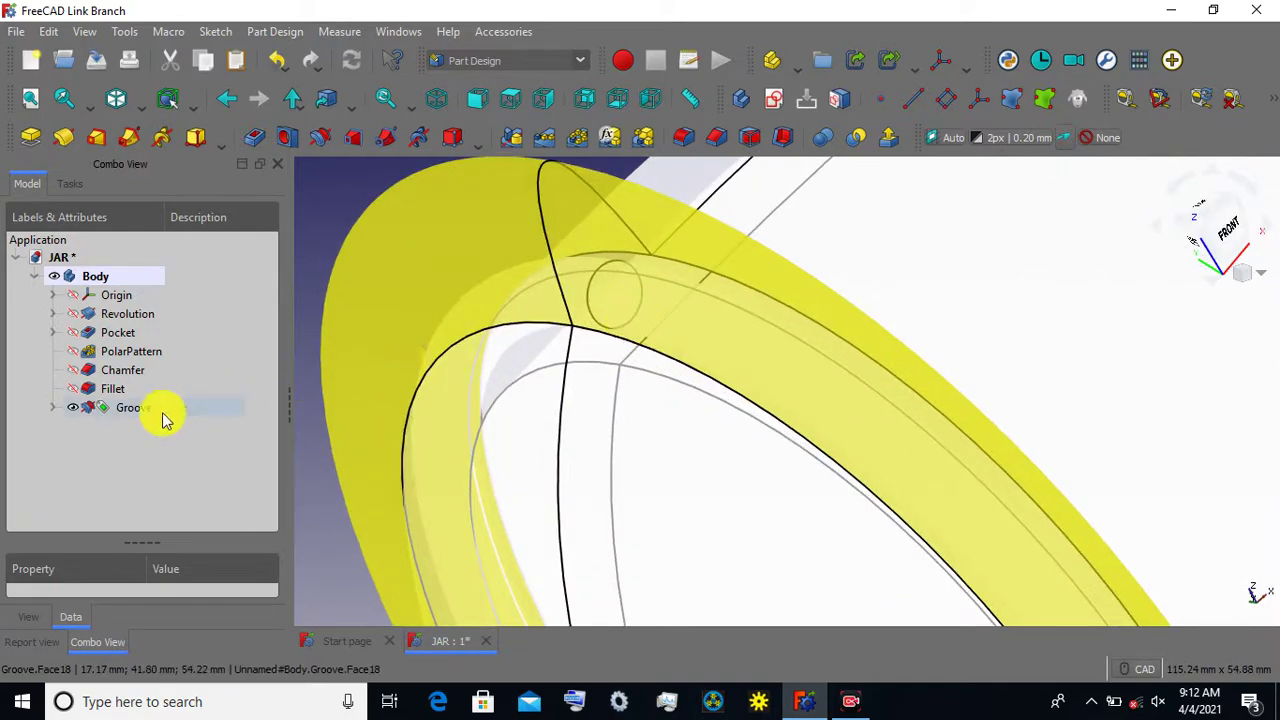
Toggle the Groove's visibility off and on, then orbit the jar to lie horizontally.
{"action": "left_click", "coordinate": [128, 411]}
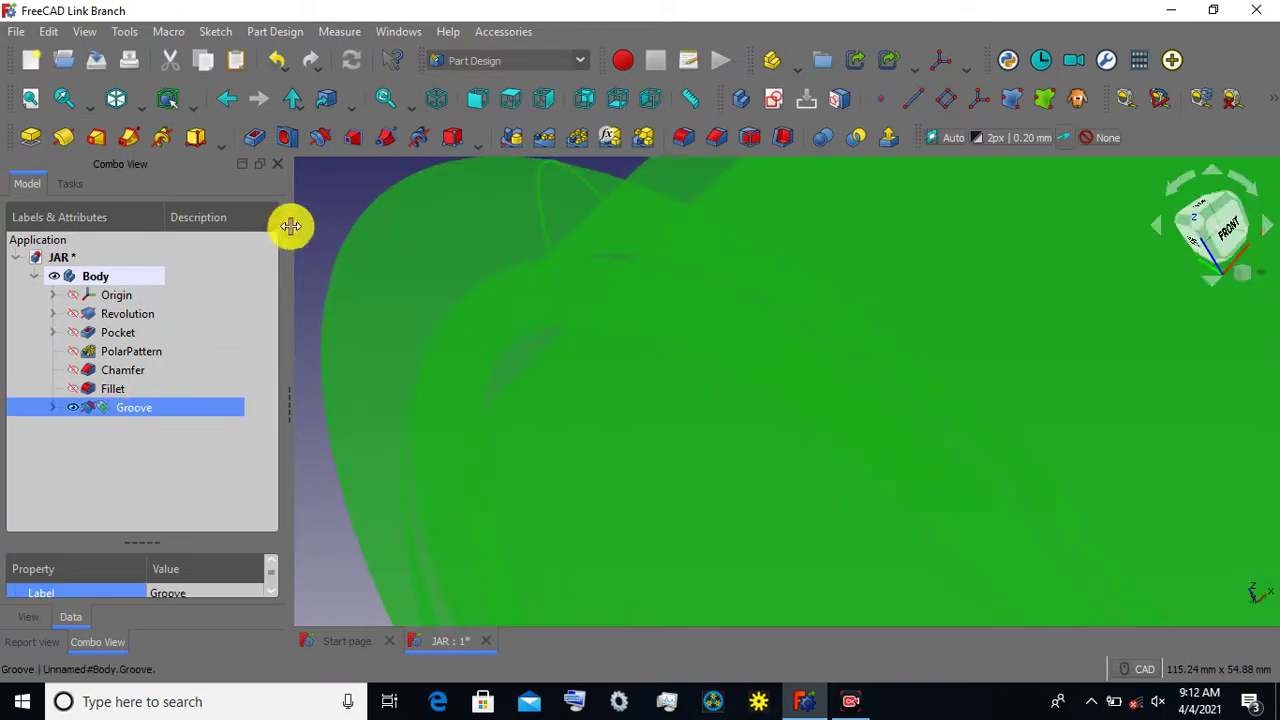
{"action": "left_click", "coordinate": [315, 201]}
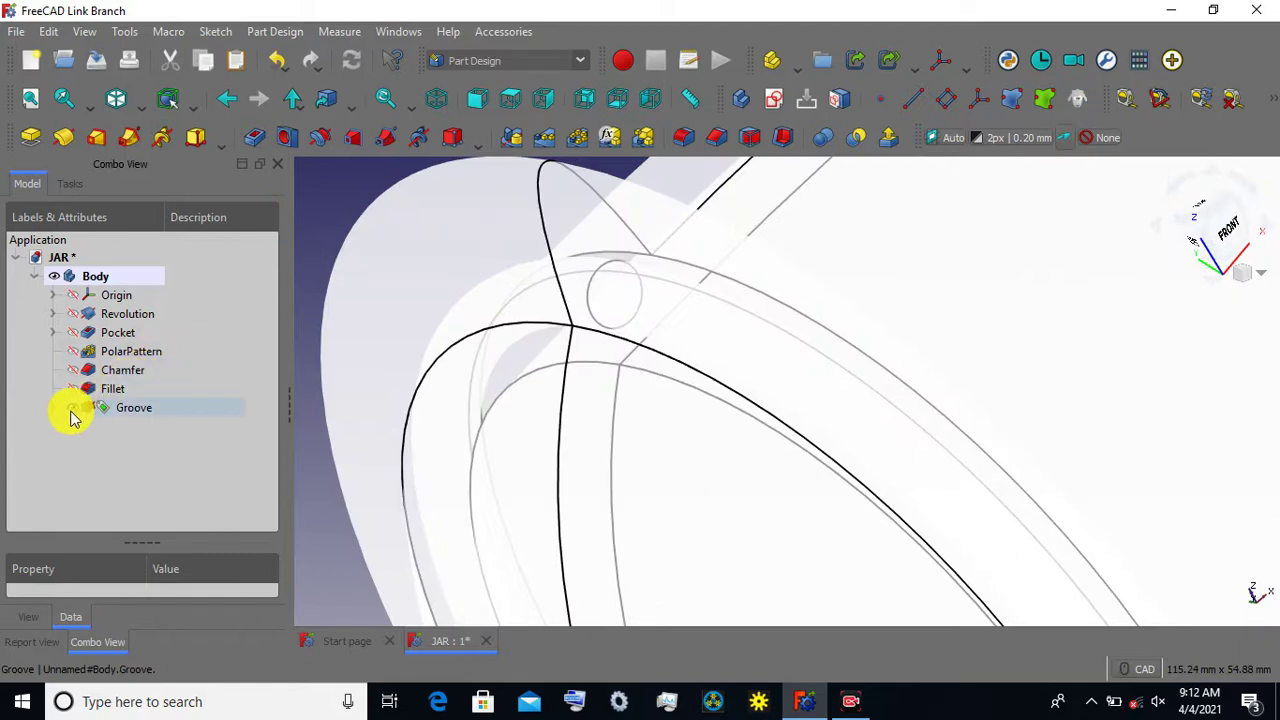
{"action": "left_click", "coordinate": [71, 410]}
{"action": "left_click", "coordinate": [71, 410]}
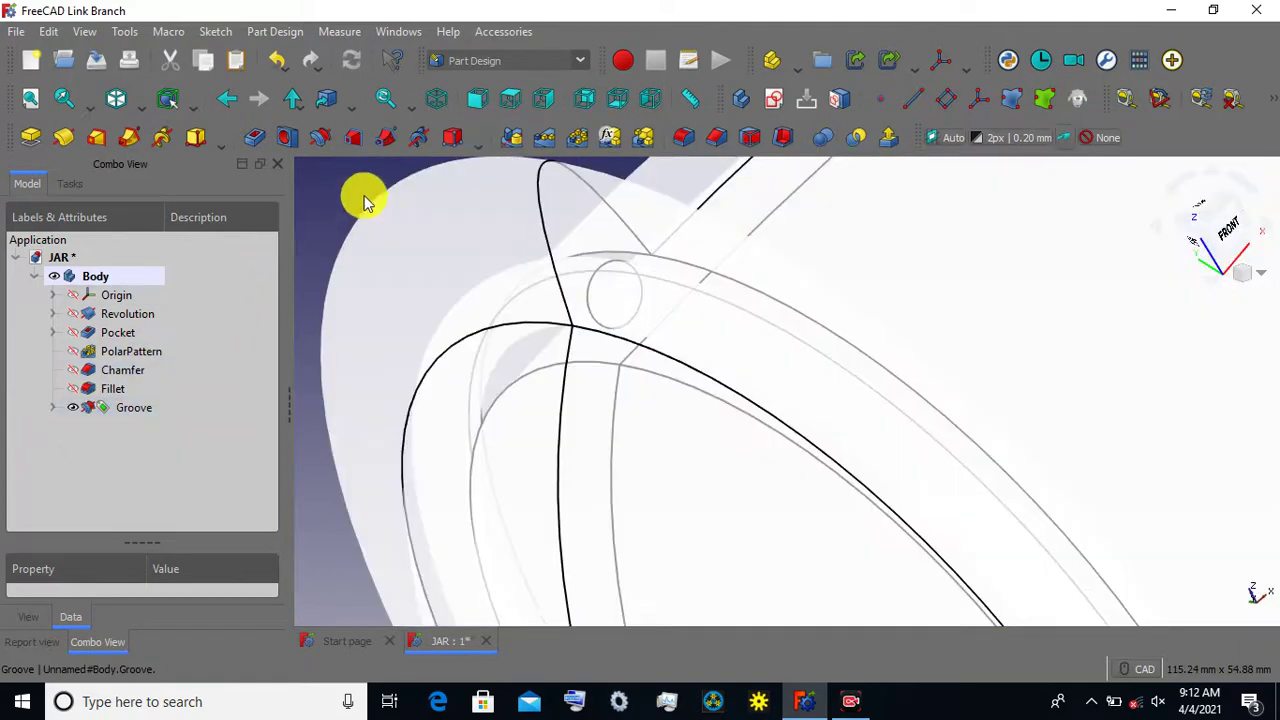
{"action": "scroll", "coordinate": [339, 190], "scroll_direction": "down", "scroll_amount": 2}
{"action": "scroll", "coordinate": [339, 190], "scroll_direction": "down", "scroll_amount": 2}
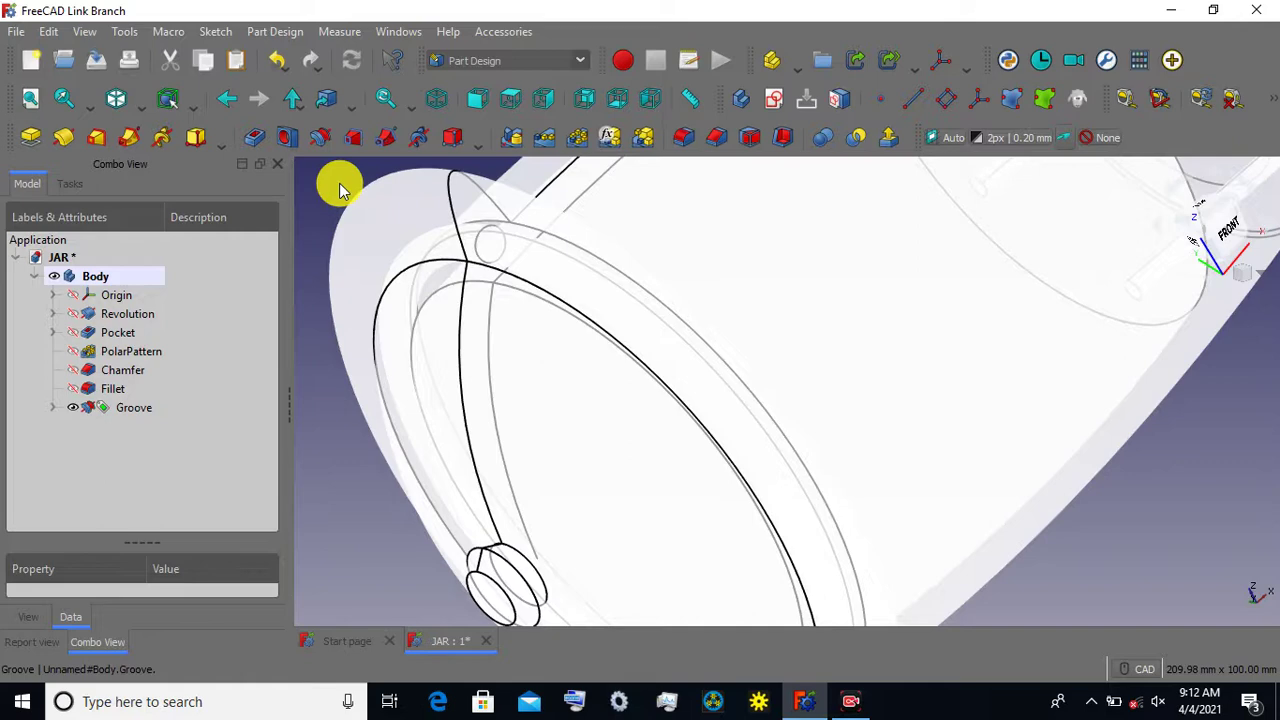
{"action": "scroll", "coordinate": [339, 190], "scroll_direction": "down", "scroll_amount": 2}
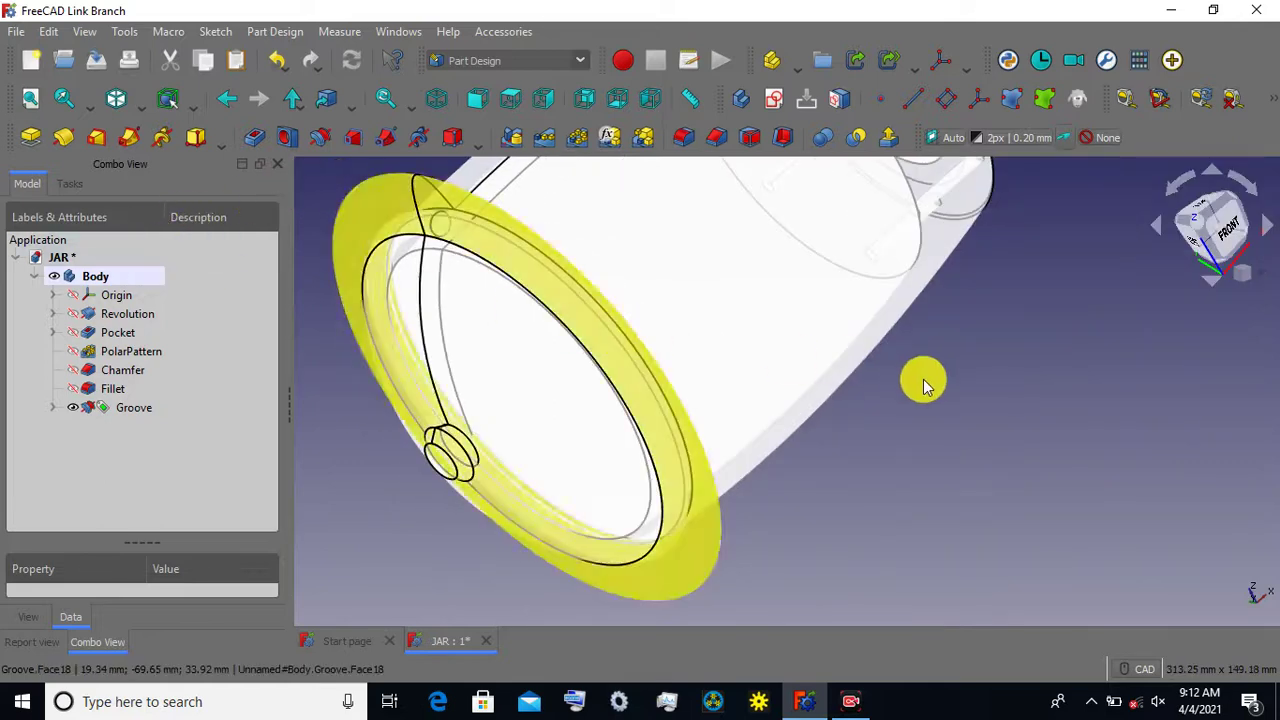
{"action": "scroll", "coordinate": [923, 385], "scroll_direction": "down", "scroll_amount": 2}
{"action": "scroll", "coordinate": [916, 432], "scroll_direction": "down", "scroll_amount": 1}
{"action": "scroll", "coordinate": [914, 468], "scroll_direction": "down", "scroll_amount": 1}
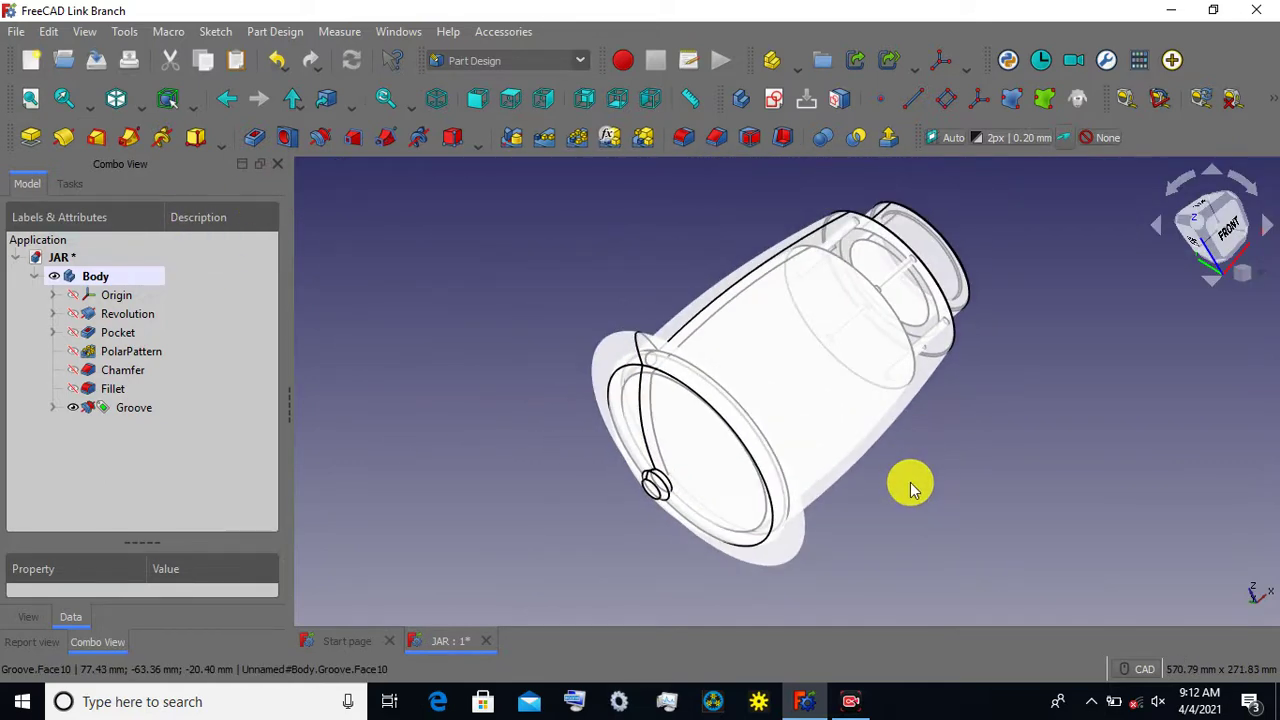
{"action": "mouse_move", "coordinate": [910, 490]}
{"action": "middle_mouse_down"}
{"action": "mouse_move", "coordinate": [831, 477]}
{"action": "mouse_move", "coordinate": [811, 509]}
{"action": "mouse_move", "coordinate": [640, 509]}
{"action": "mouse_move", "coordinate": [526, 491]}
{"action": "middle_mouse_up"}
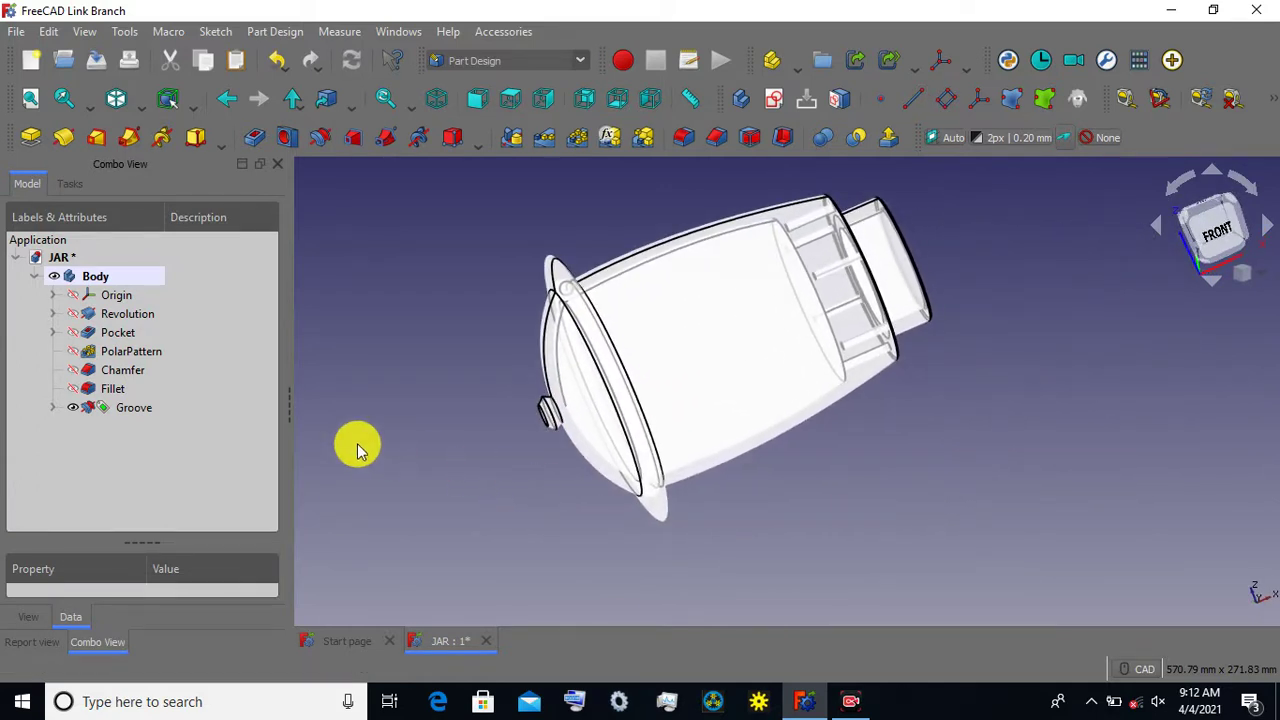
Collapse the Body's feature list and add a second empty Body.
{"action": "left_click", "coordinate": [97, 275]}
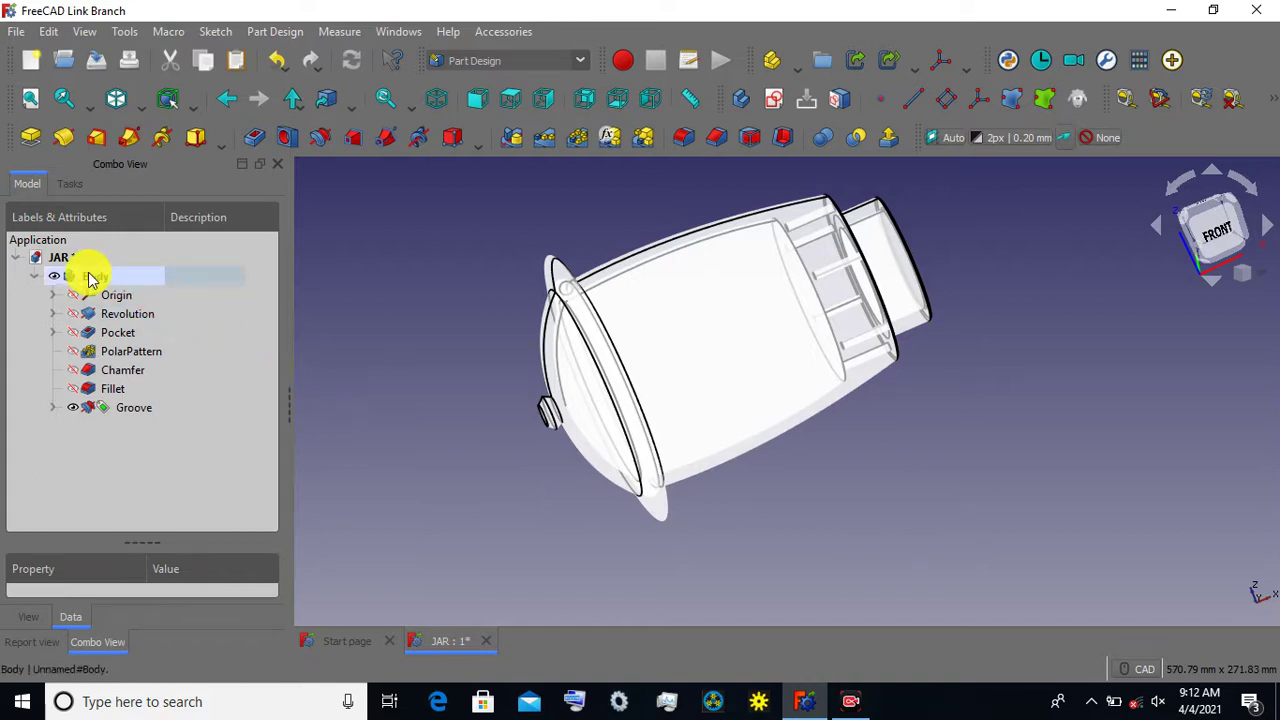
{"action": "double_click", "coordinate": [90, 277]}
{"action": "left_click", "coordinate": [474, 248]}
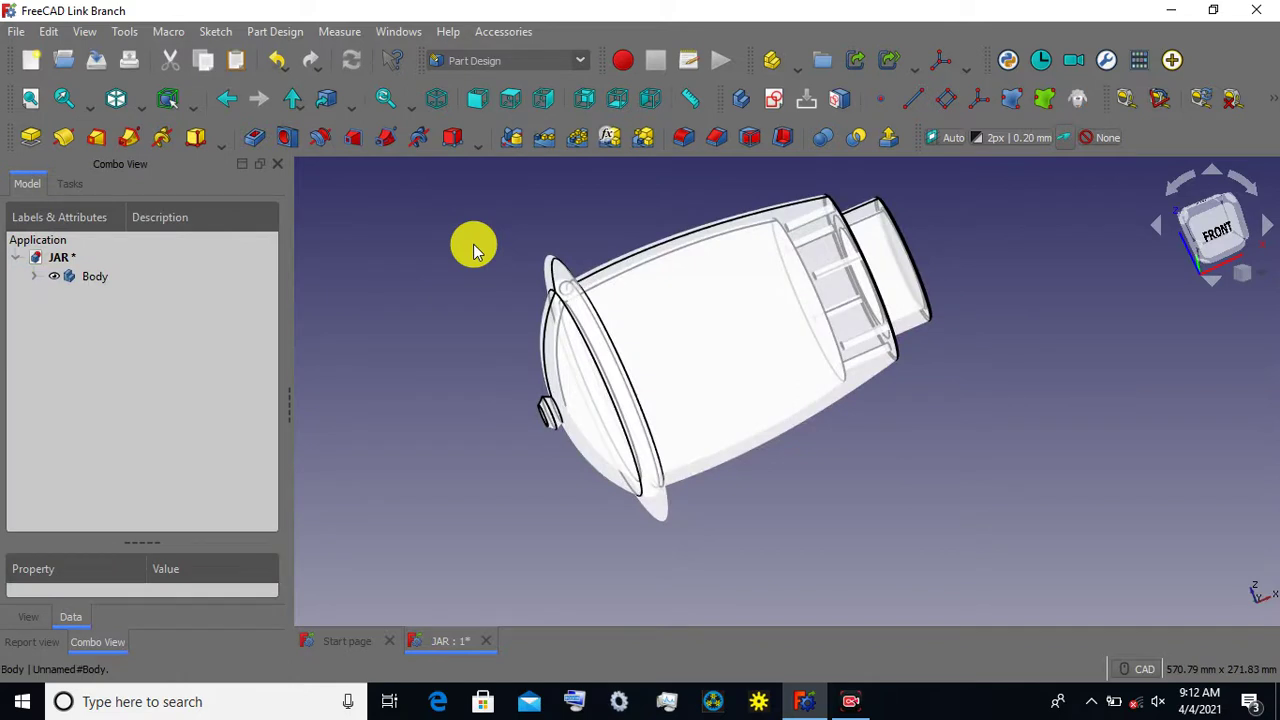
{"action": "left_click", "coordinate": [741, 101]}
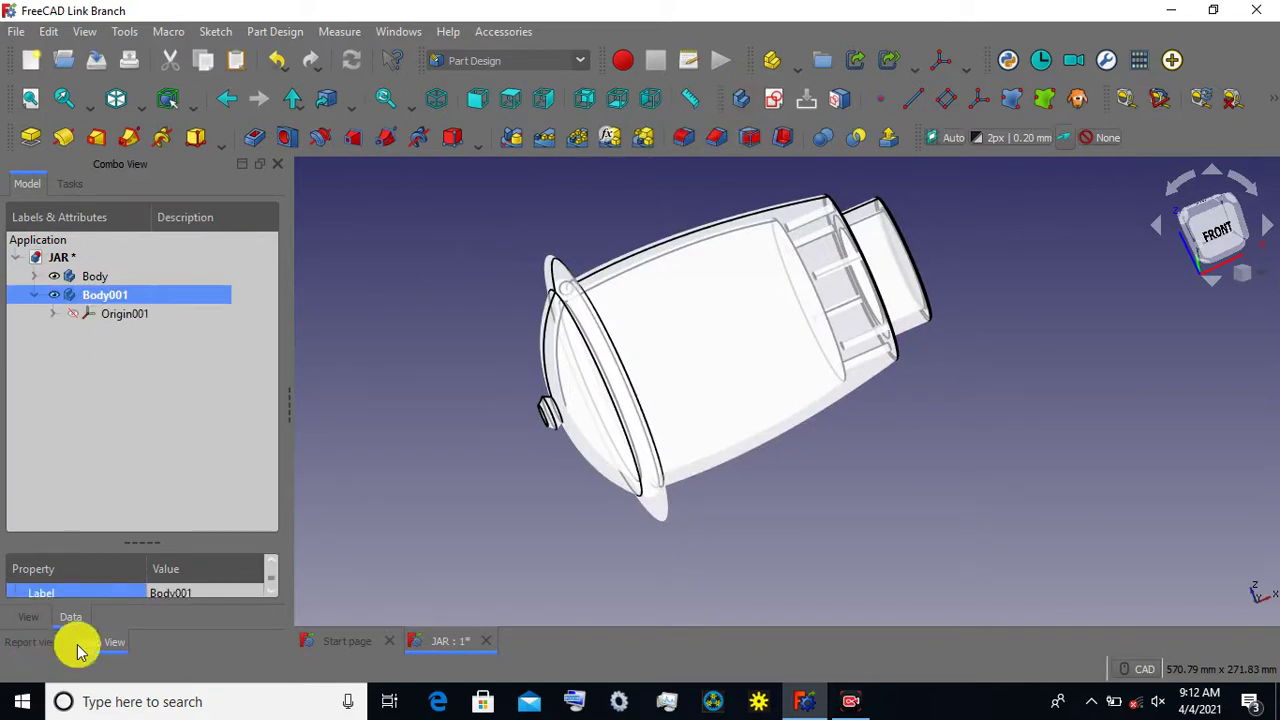
Enlarge the property view and start editing the new Body001's Label value.
{"action": "left_click_drag", "start_coordinate": [134, 543], "coordinate": [172, 349]}
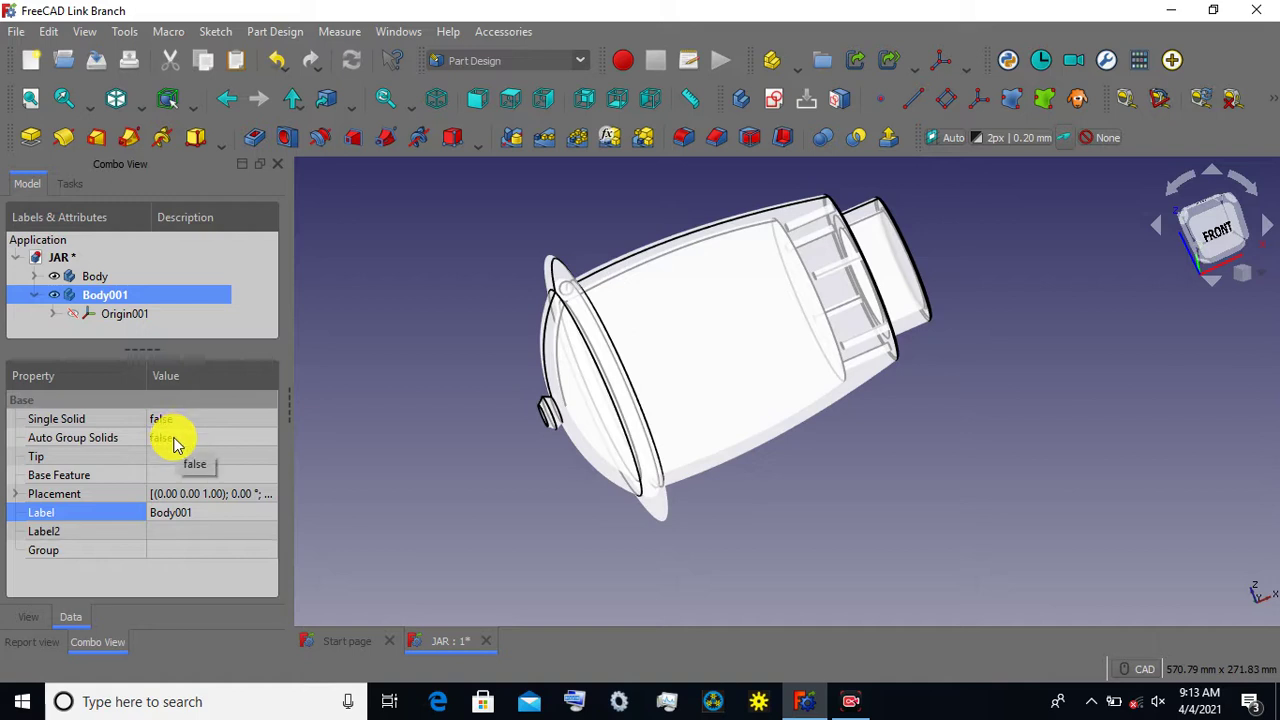
{"action": "left_click", "coordinate": [190, 512]}
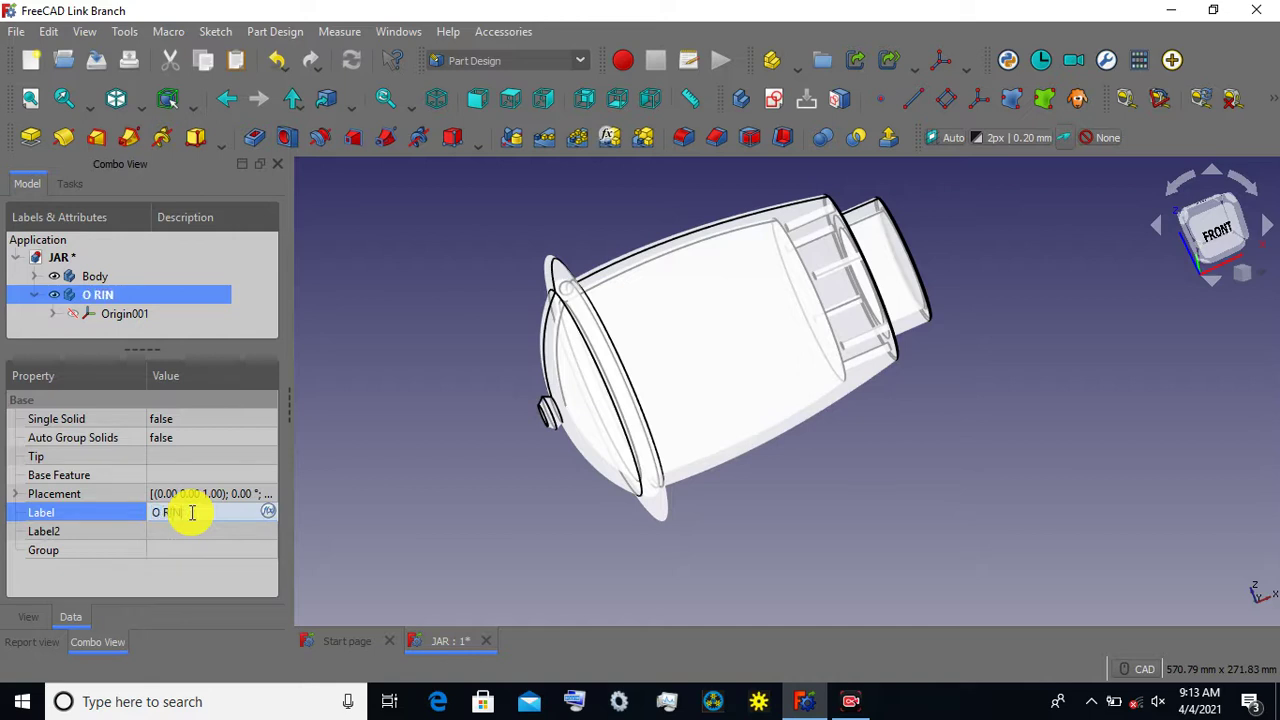
Commit the 'O RING' label for the second body and resize the tree/property panels.
{"action": "left_click", "coordinate": [386, 520]}
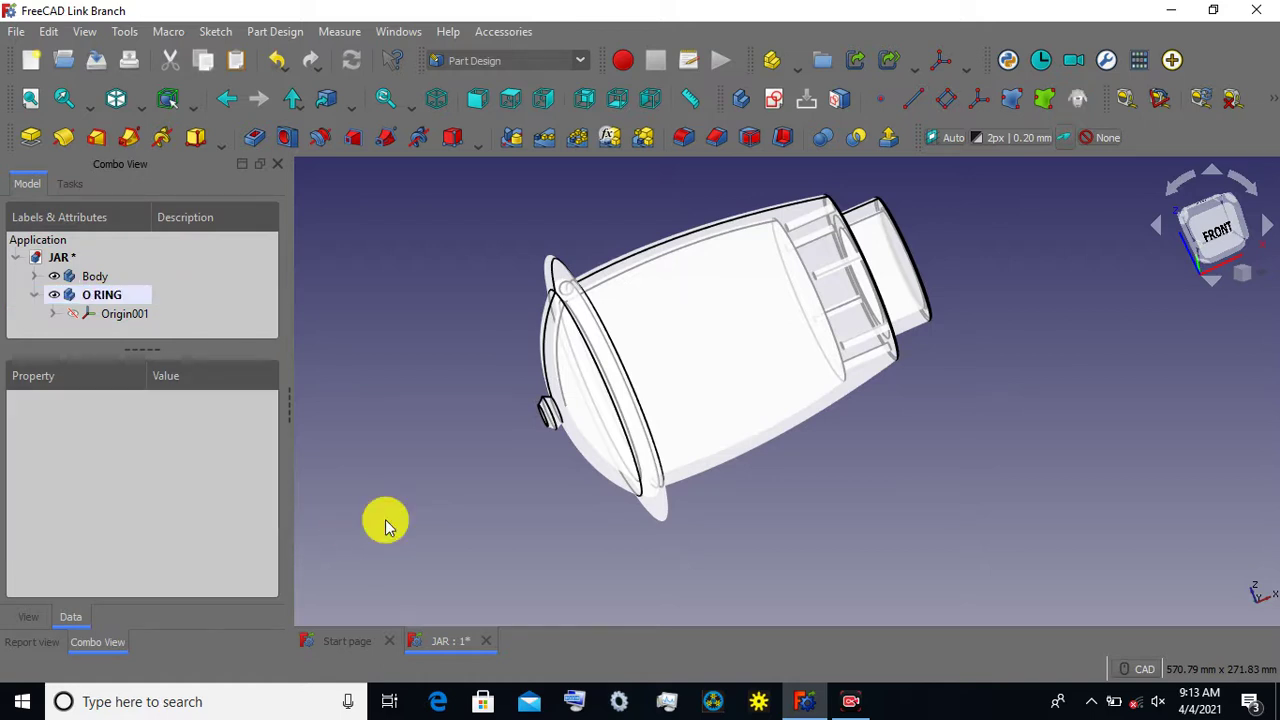
{"action": "left_click_drag", "start_coordinate": [143, 352], "coordinate": [149, 537]}
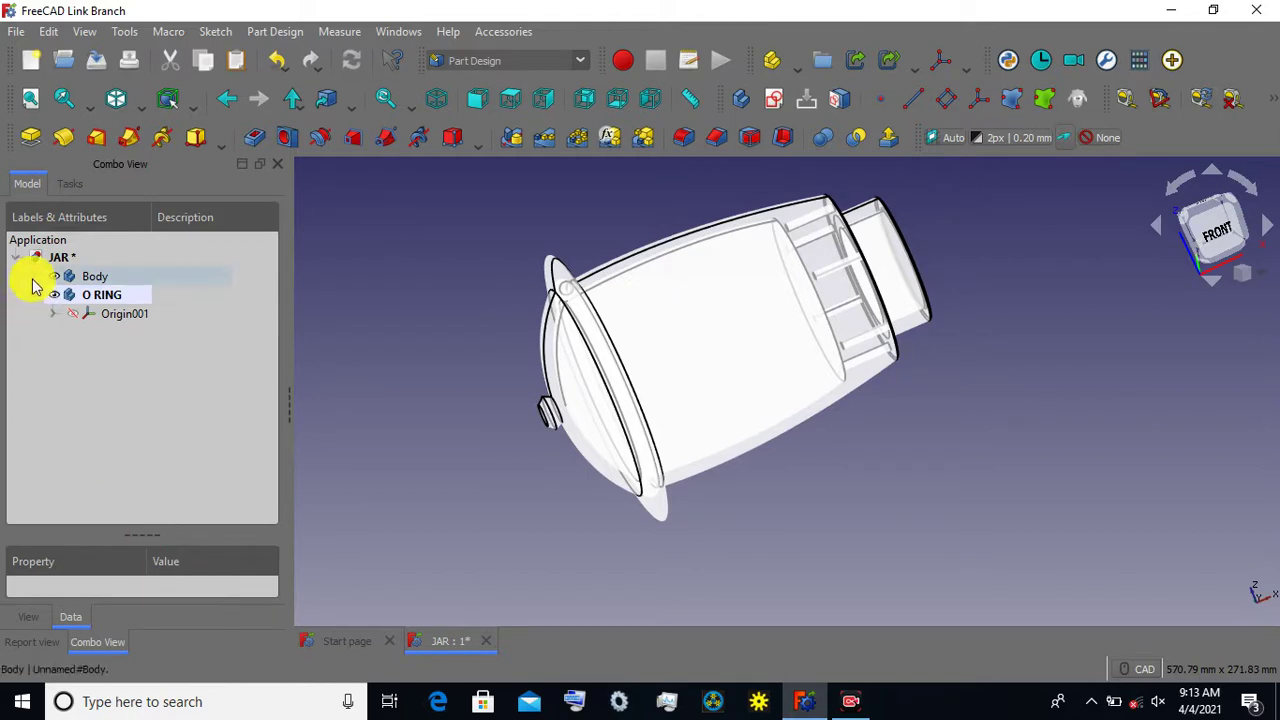
{"action": "left_click_drag", "start_coordinate": [151, 534], "coordinate": [165, 341]}
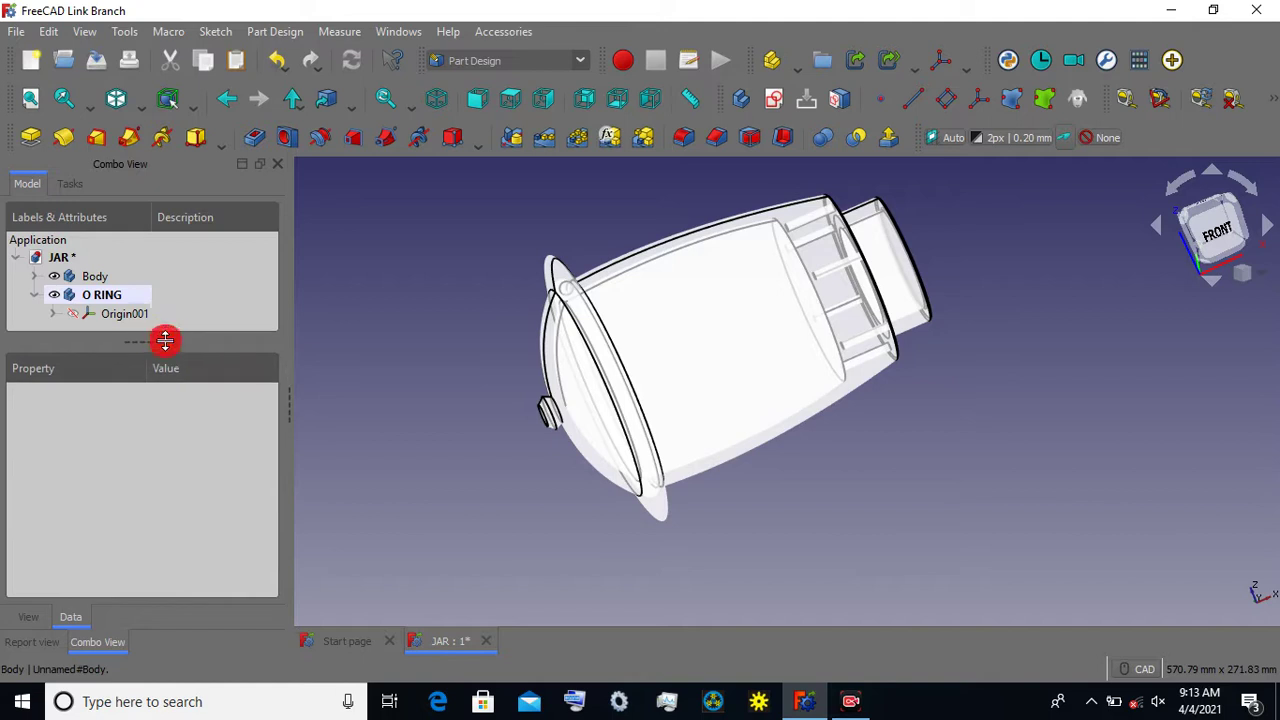
Reconfirm the O RING label, then expand the jar Body to list Revolution through Groove.
{"action": "left_click", "coordinate": [105, 296]}
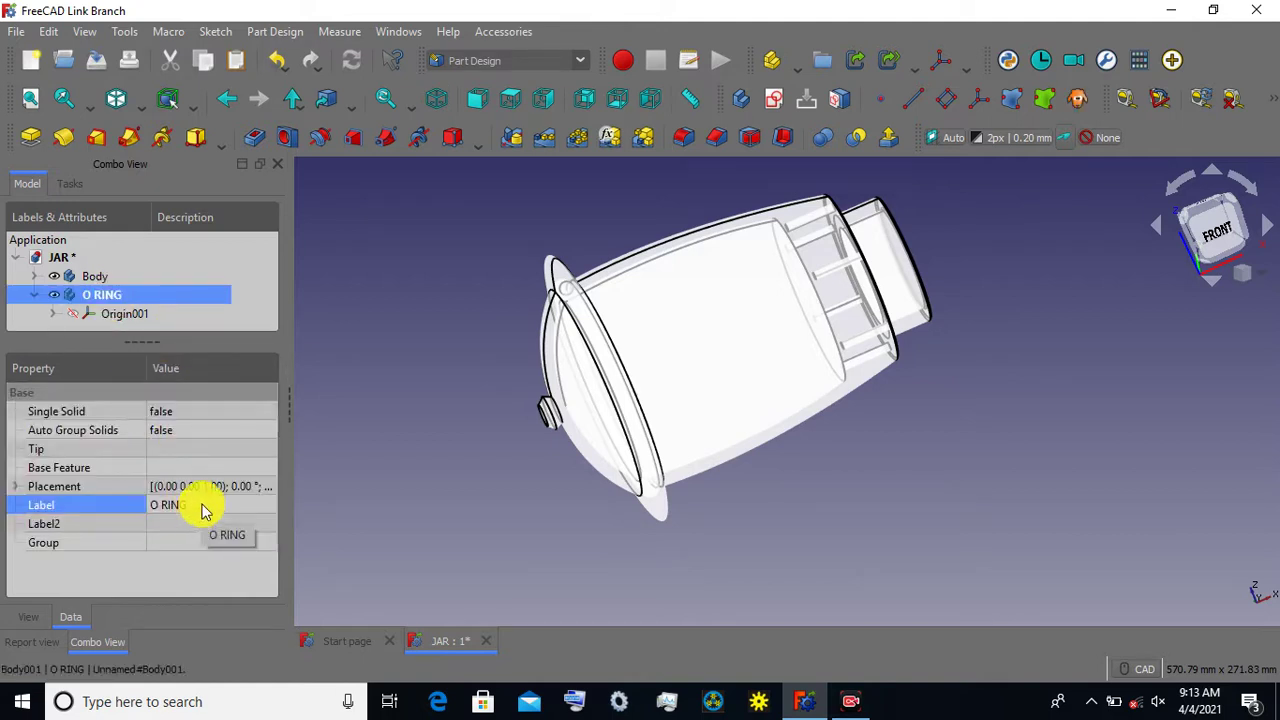
{"action": "left_click", "coordinate": [202, 506]}
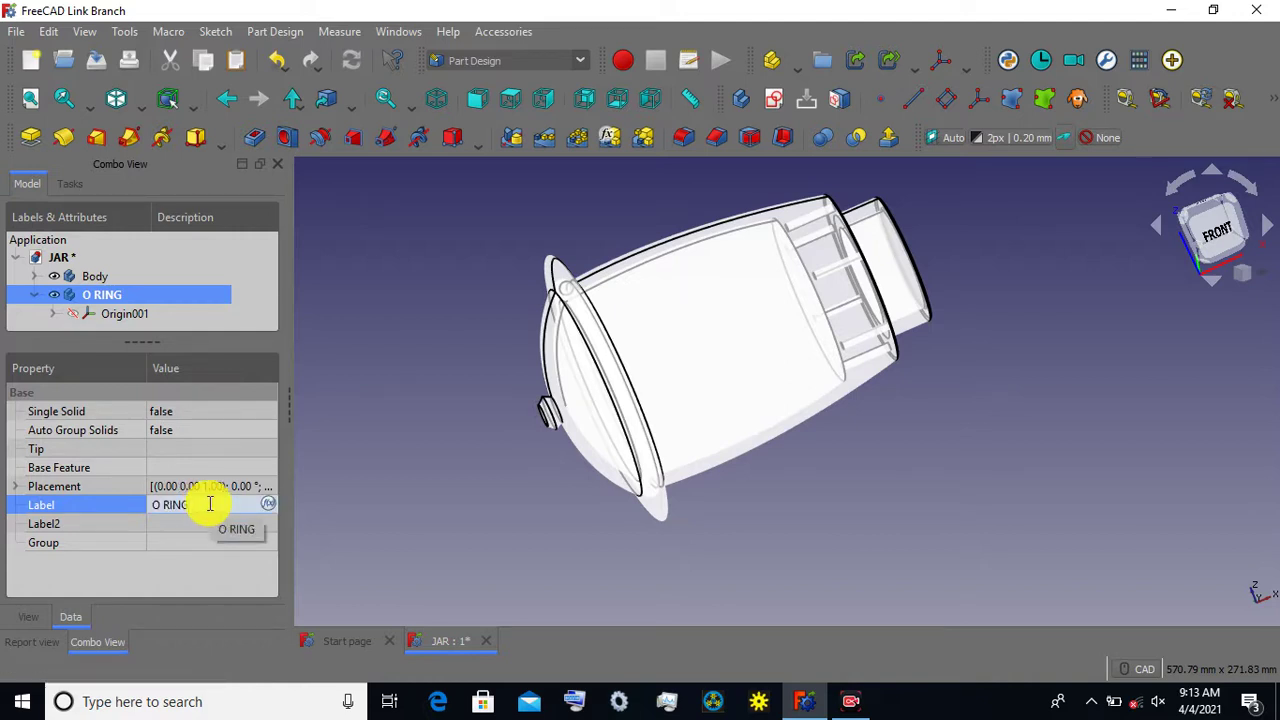
{"action": "left_click", "coordinate": [443, 490]}
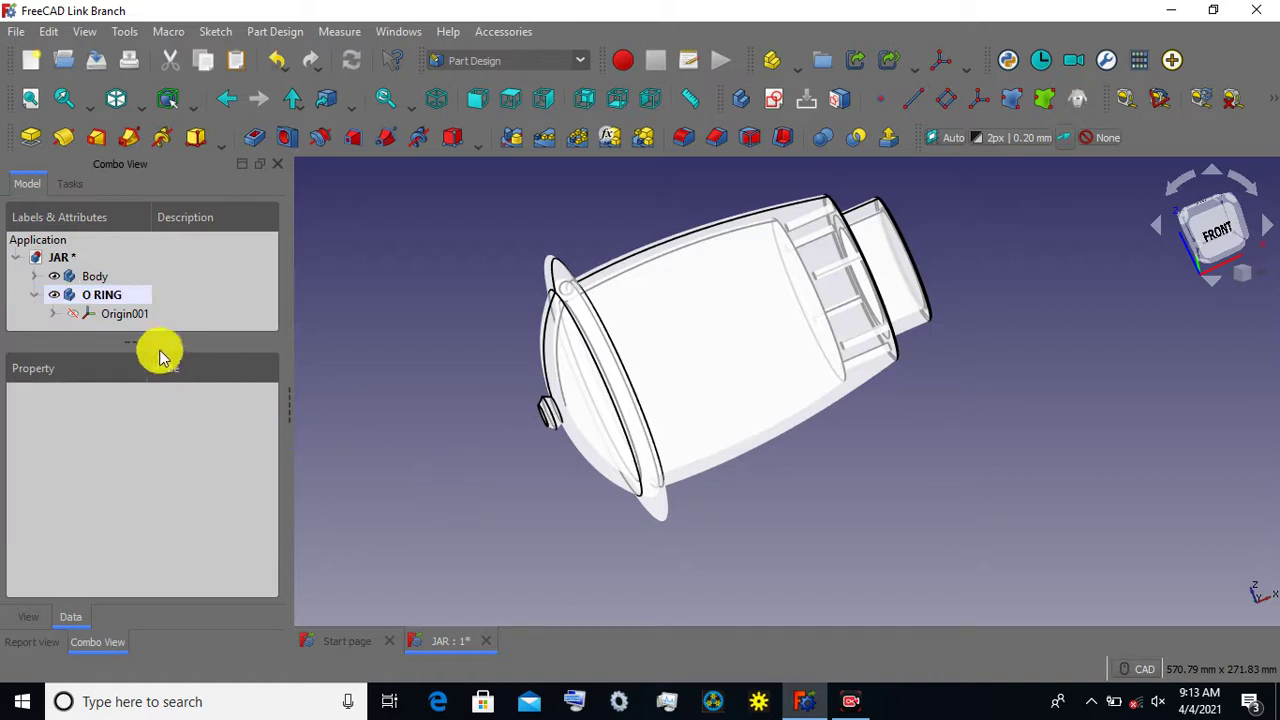
{"action": "left_click_drag", "start_coordinate": [150, 390], "coordinate": [169, 531]}
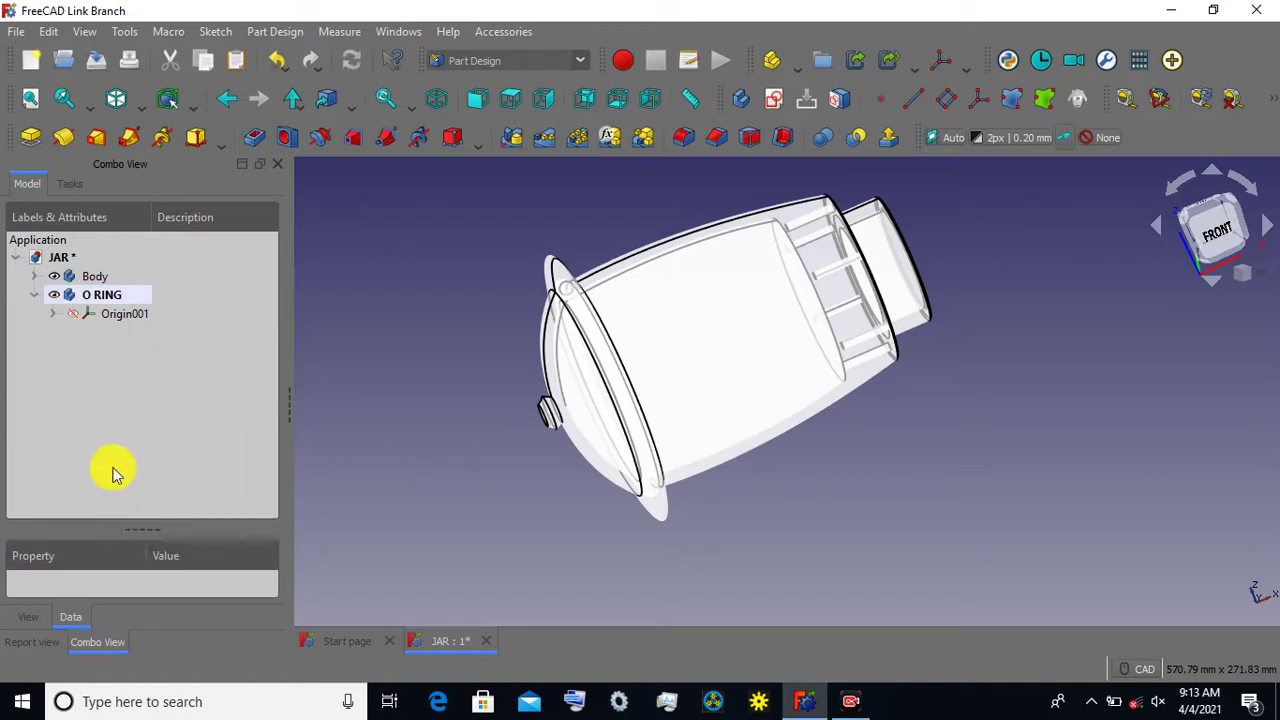
{"action": "left_click", "coordinate": [34, 279]}
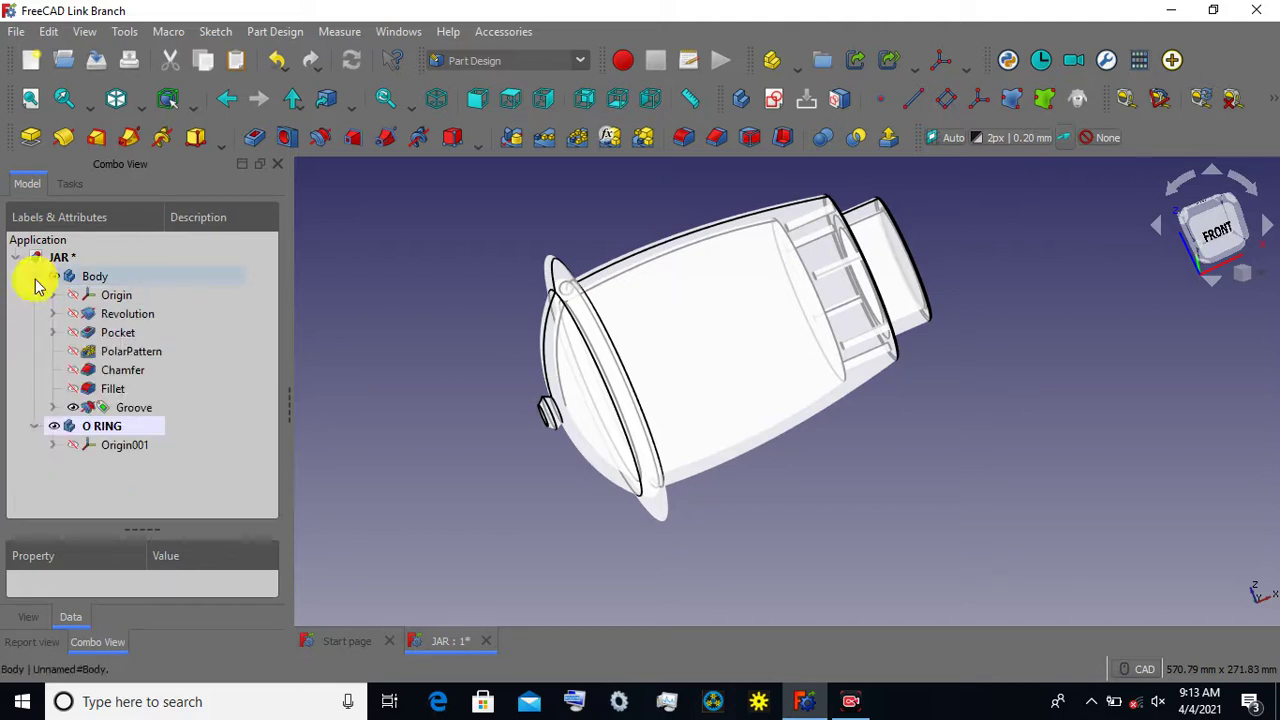
Expand the Groove, select its Sketch002 and view the model from the front.
{"action": "left_click", "coordinate": [53, 407]}
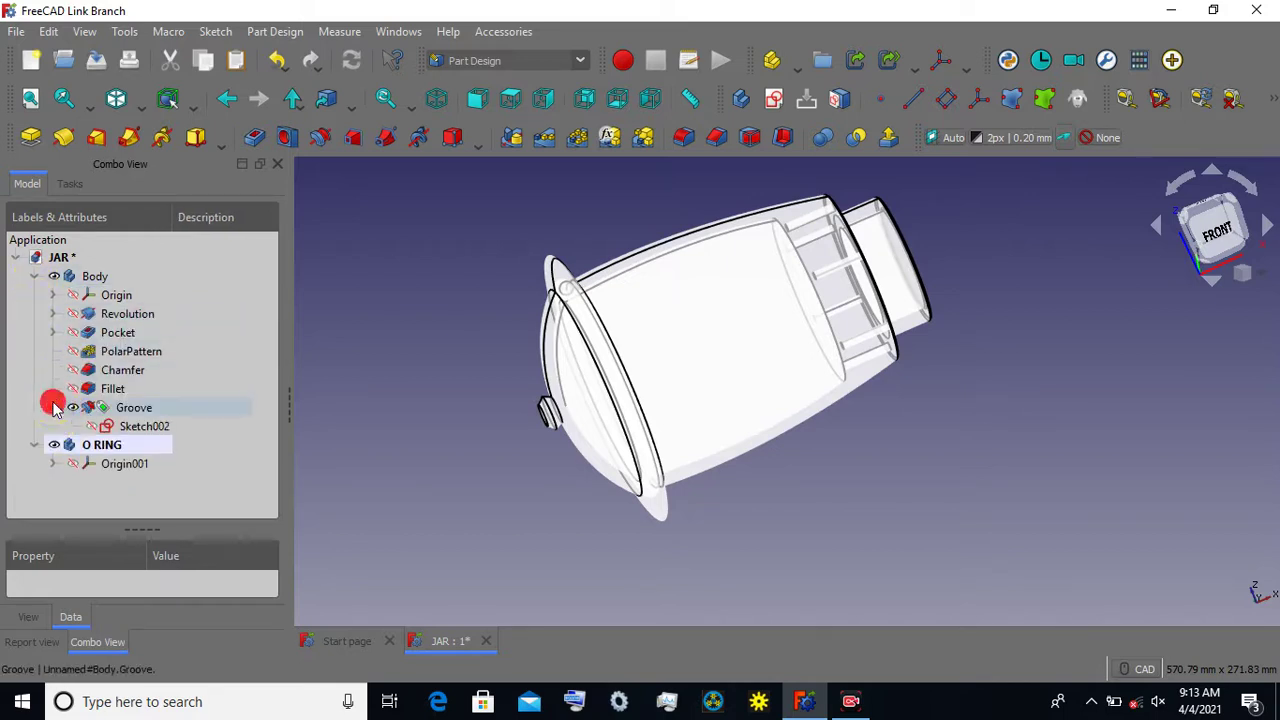
{"action": "left_click", "coordinate": [139, 428]}
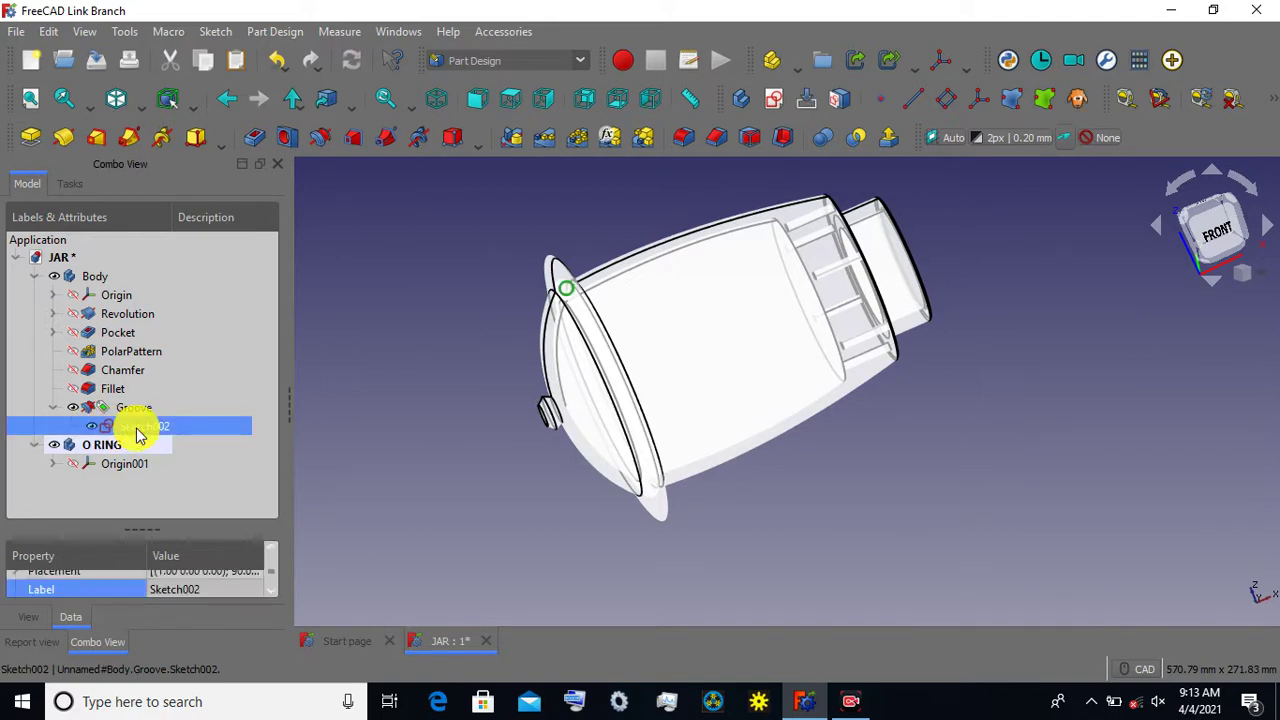
{"action": "left_click", "coordinate": [1211, 226]}
{"action": "scroll", "coordinate": [668, 324], "scroll_direction": "up", "scroll_amount": 2}
{"action": "scroll", "coordinate": [668, 324], "scroll_direction": "up", "scroll_amount": 2}
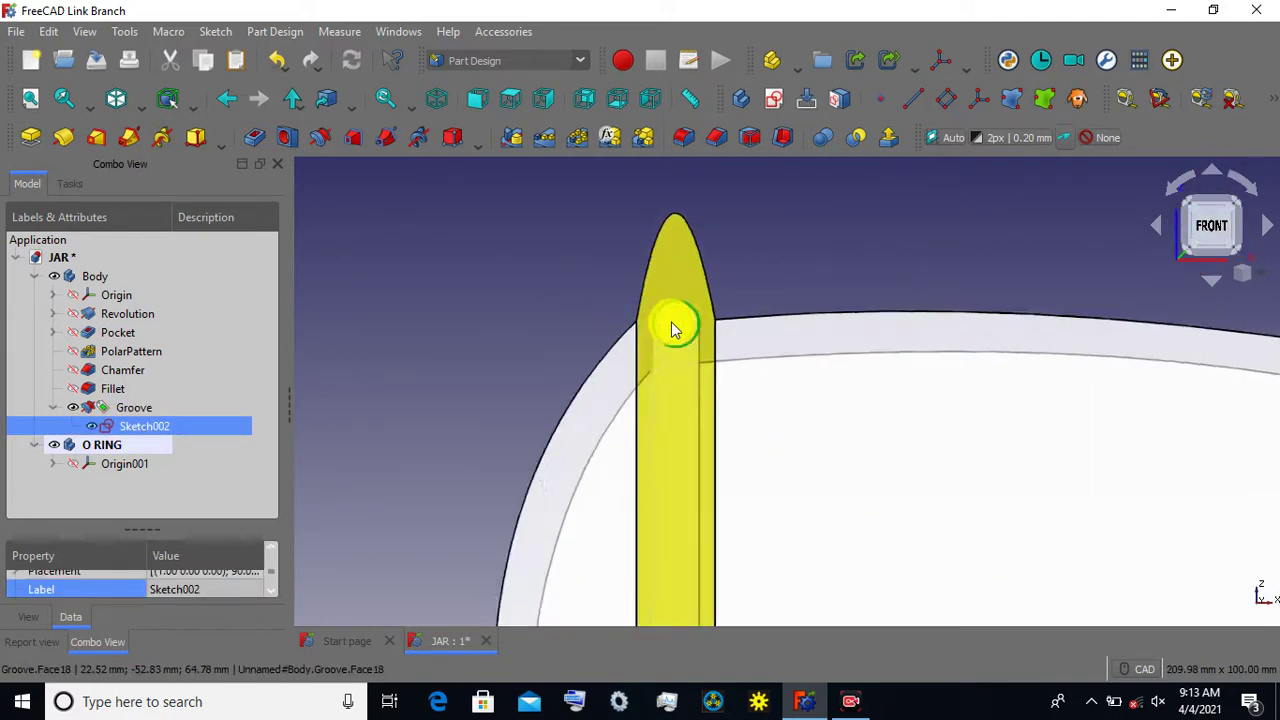
{"action": "scroll", "coordinate": [671, 322], "scroll_direction": "up", "scroll_amount": 1}
{"action": "left_click", "coordinate": [682, 290]}
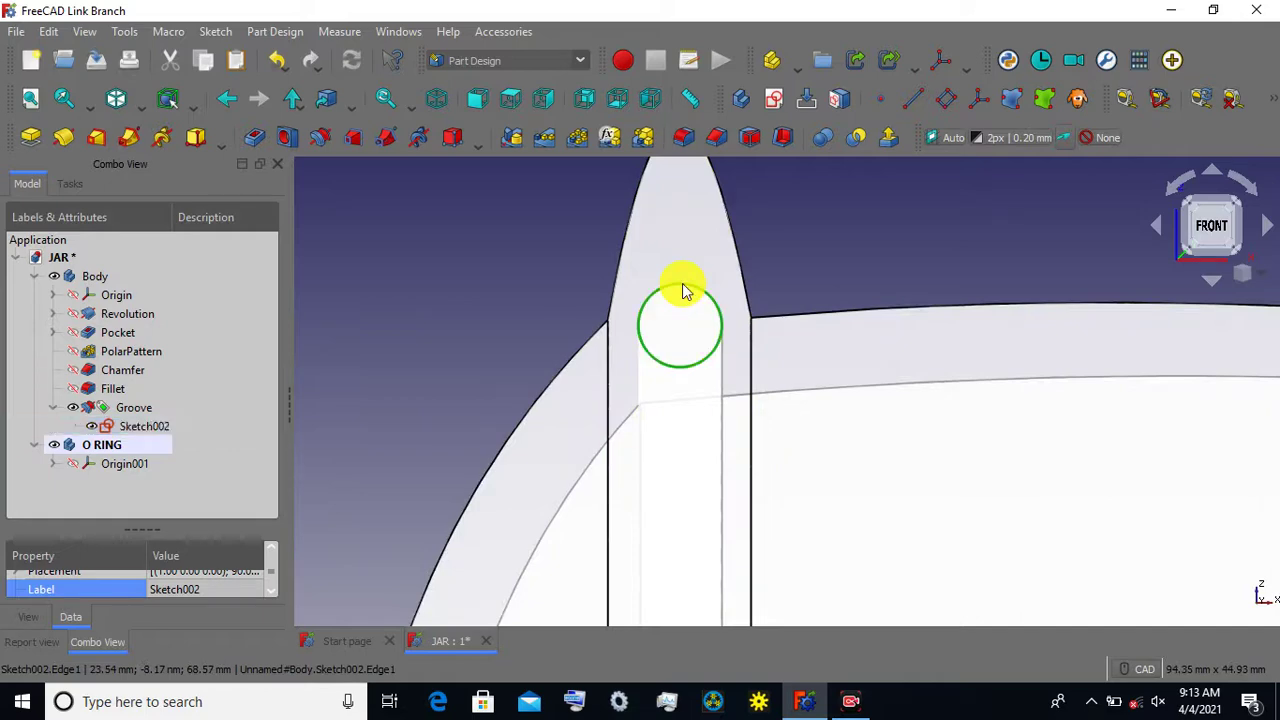
Copy Sketch002 along with its dependencies.
{"action": "left_click", "coordinate": [383, 340]}
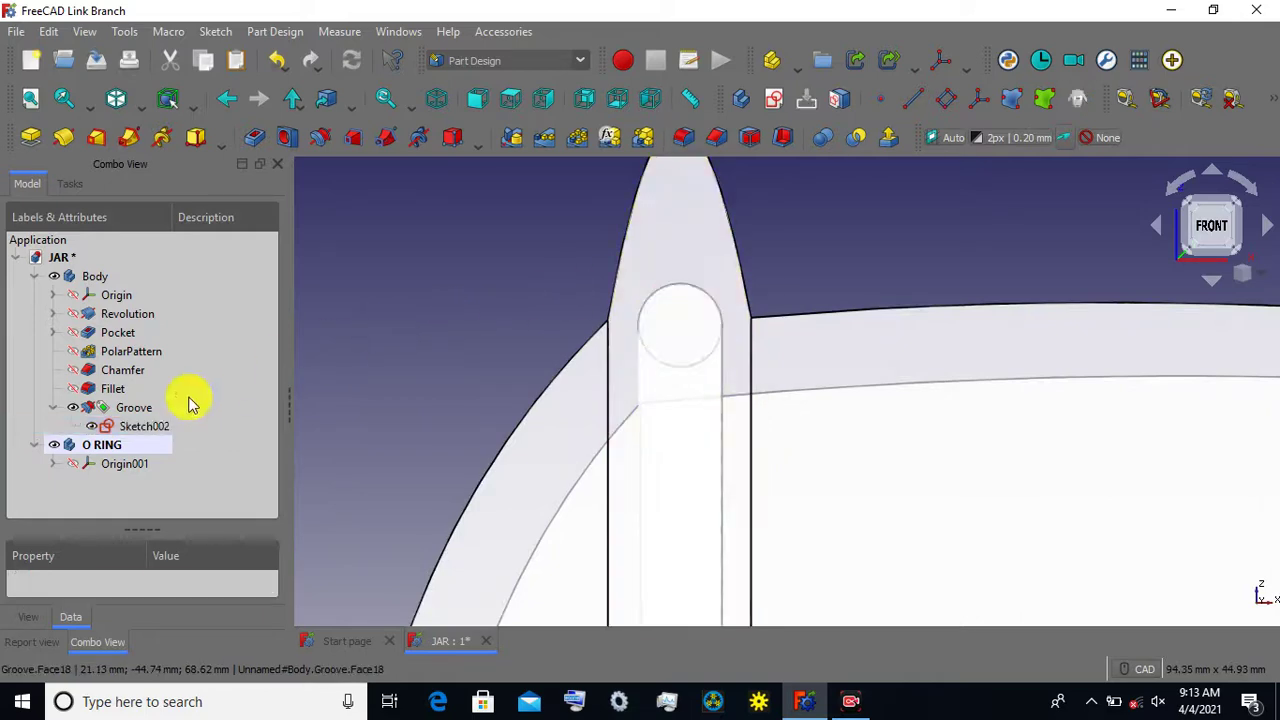
{"action": "left_click", "coordinate": [145, 428]}
{"action": "right_click", "coordinate": [145, 430]}
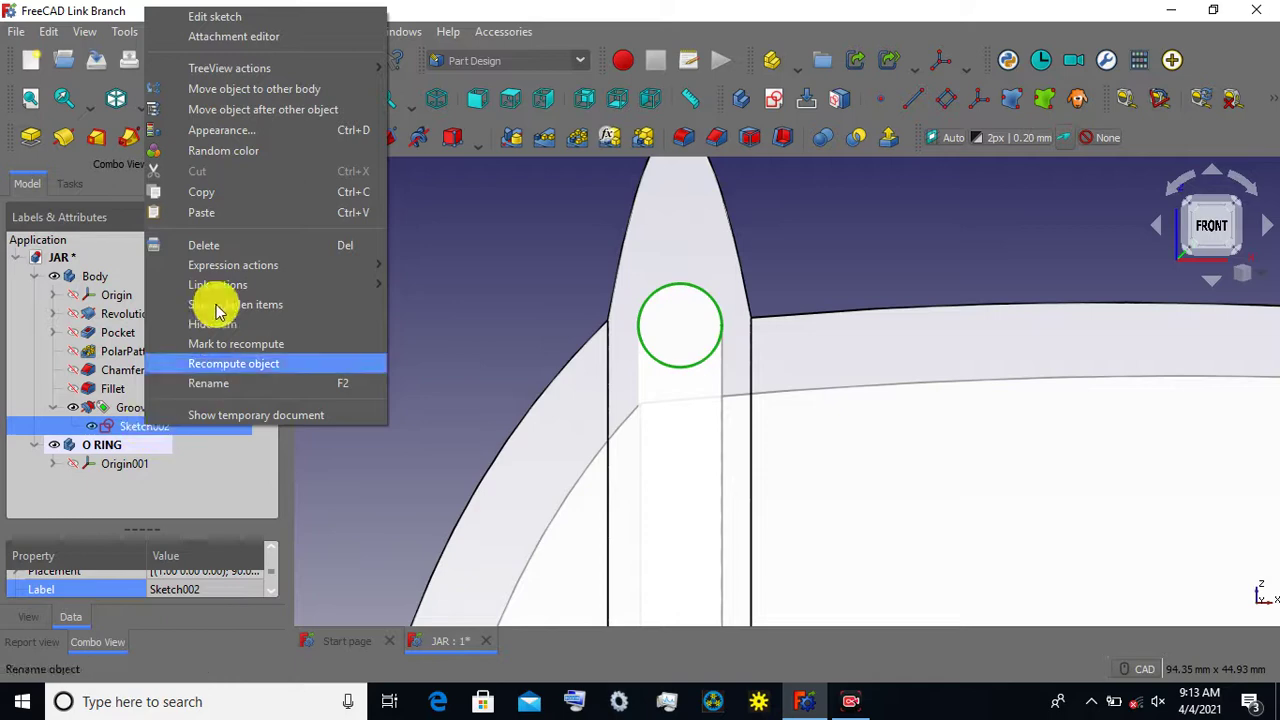
{"action": "left_click", "coordinate": [222, 192]}
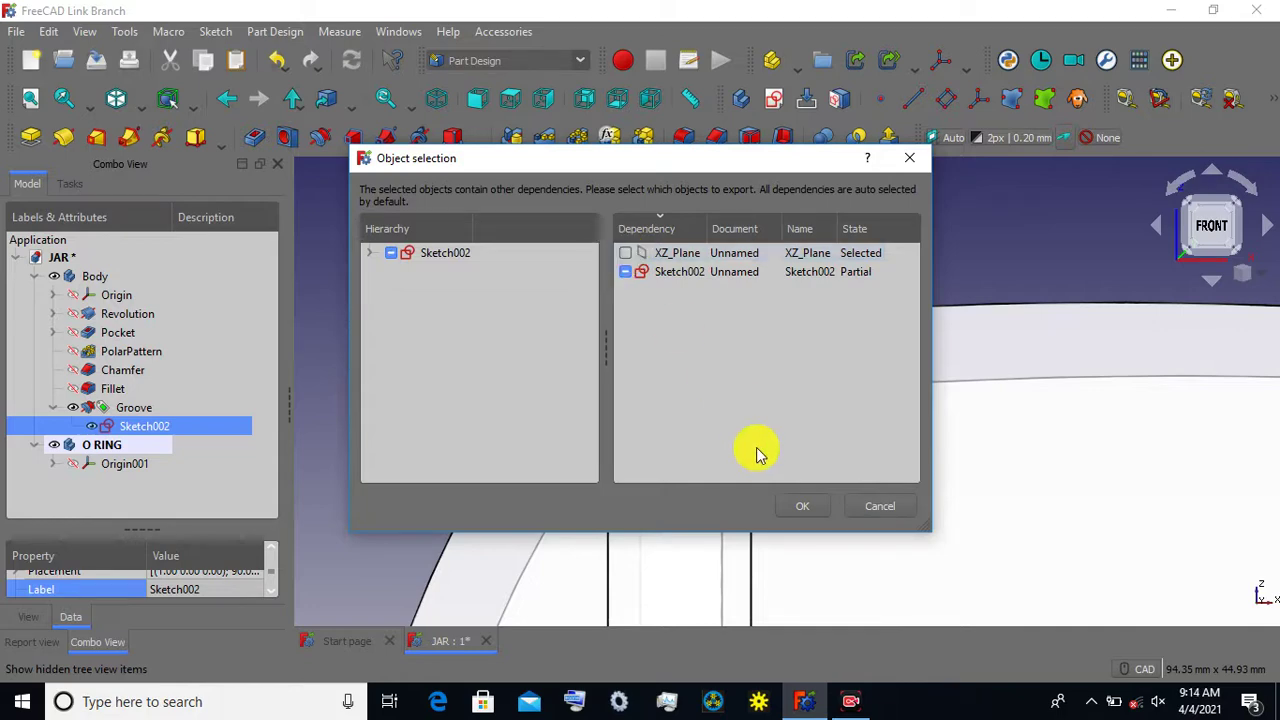
{"action": "left_click", "coordinate": [802, 506]}
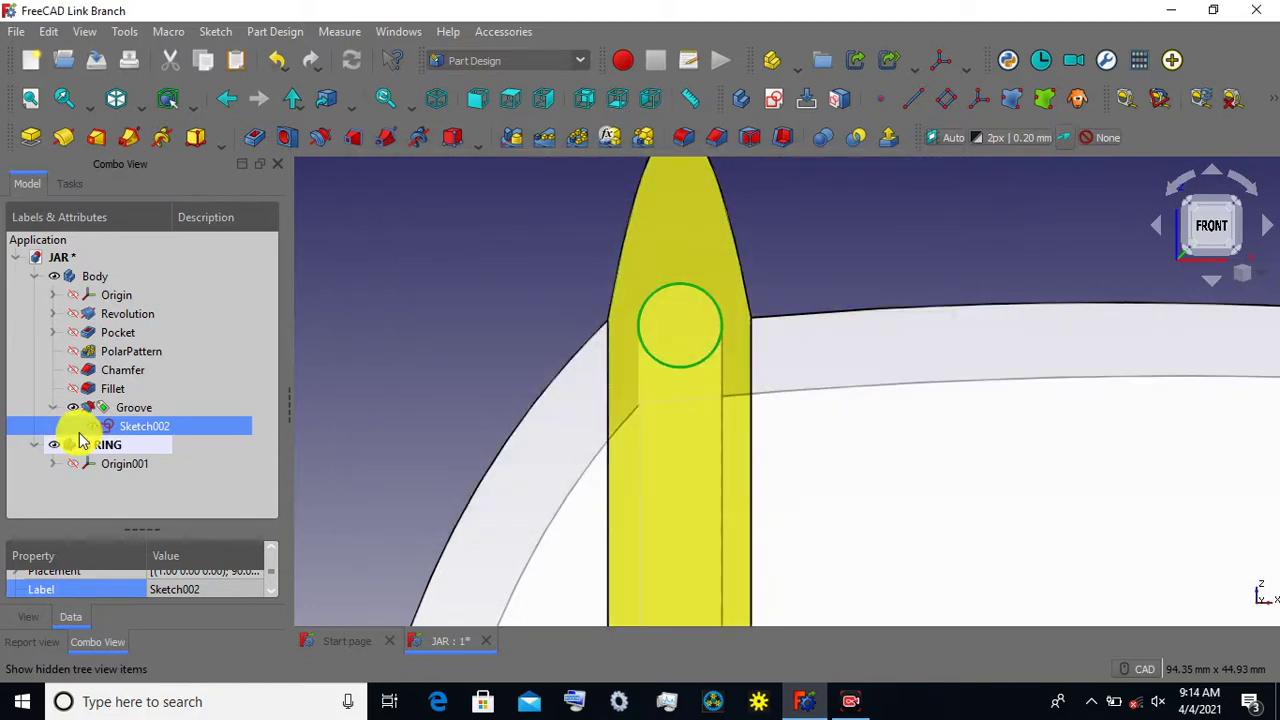
Paste the copy as Sketch003 and move it into O RING without wrapping.
{"action": "left_click", "coordinate": [37, 277]}
{"action": "left_click", "coordinate": [48, 31]}
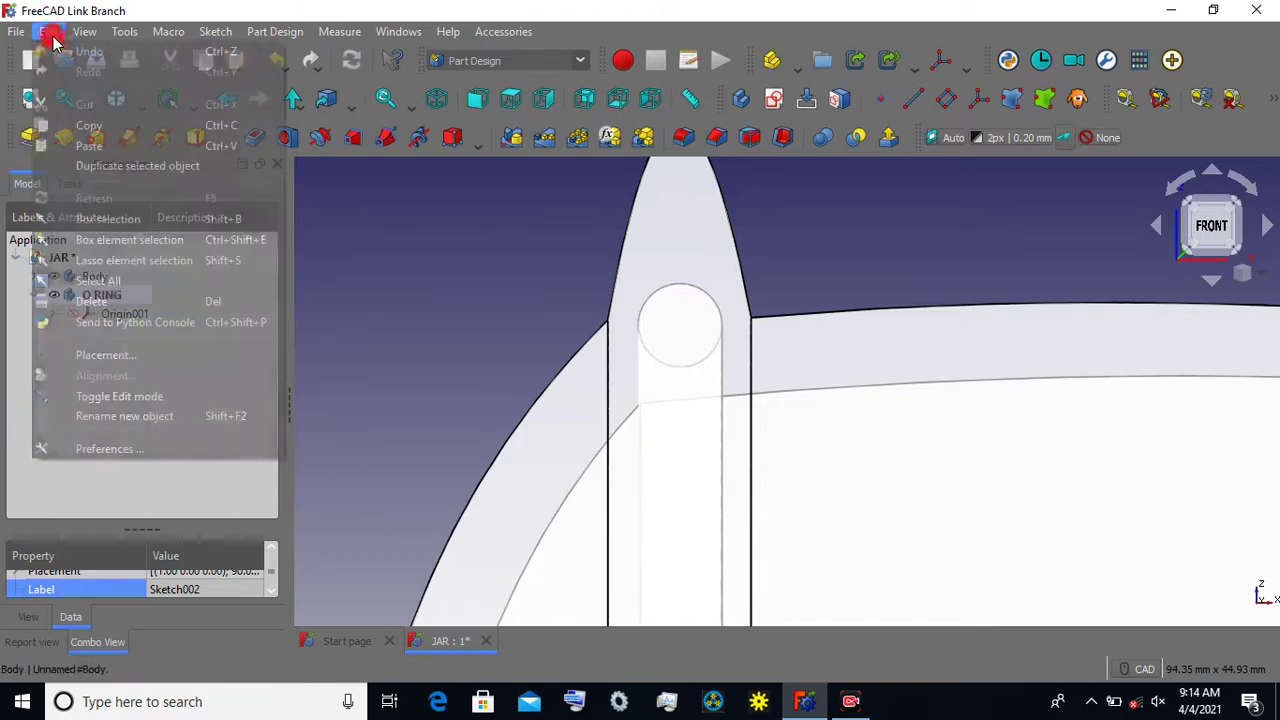
{"action": "left_click", "coordinate": [87, 145]}
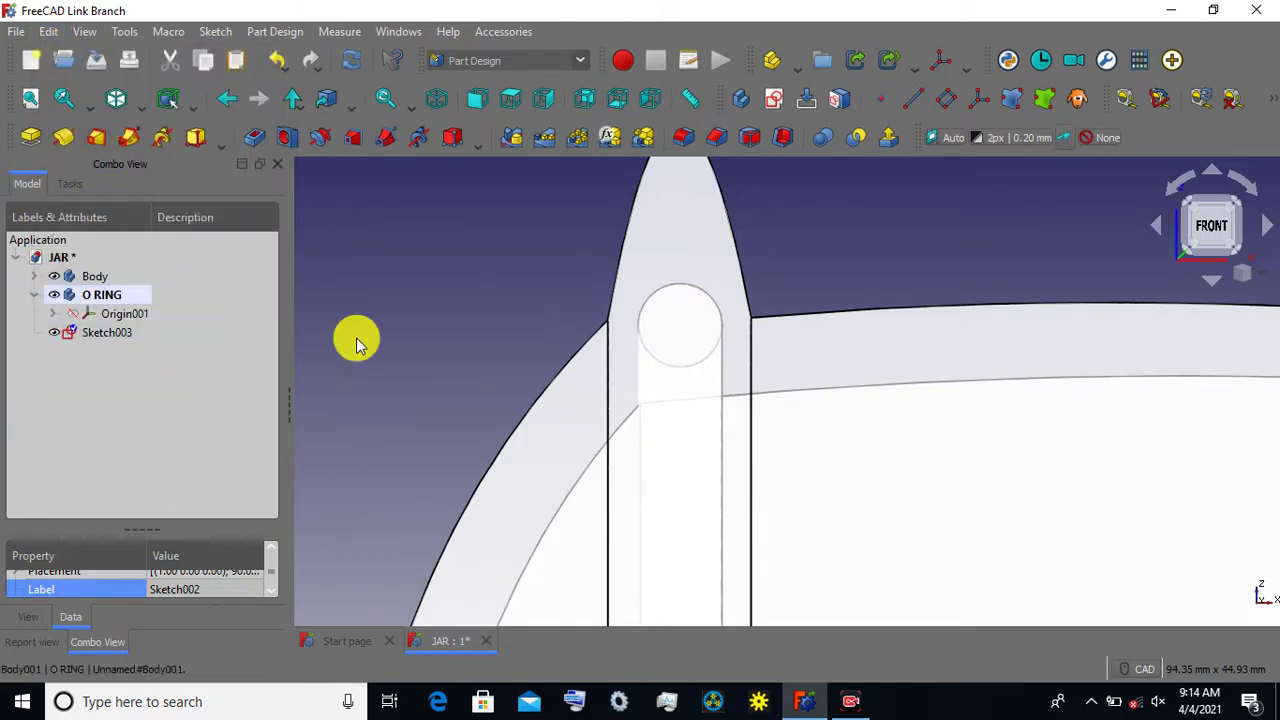
{"action": "left_click_drag", "start_coordinate": [113, 340], "coordinate": [97, 302]}
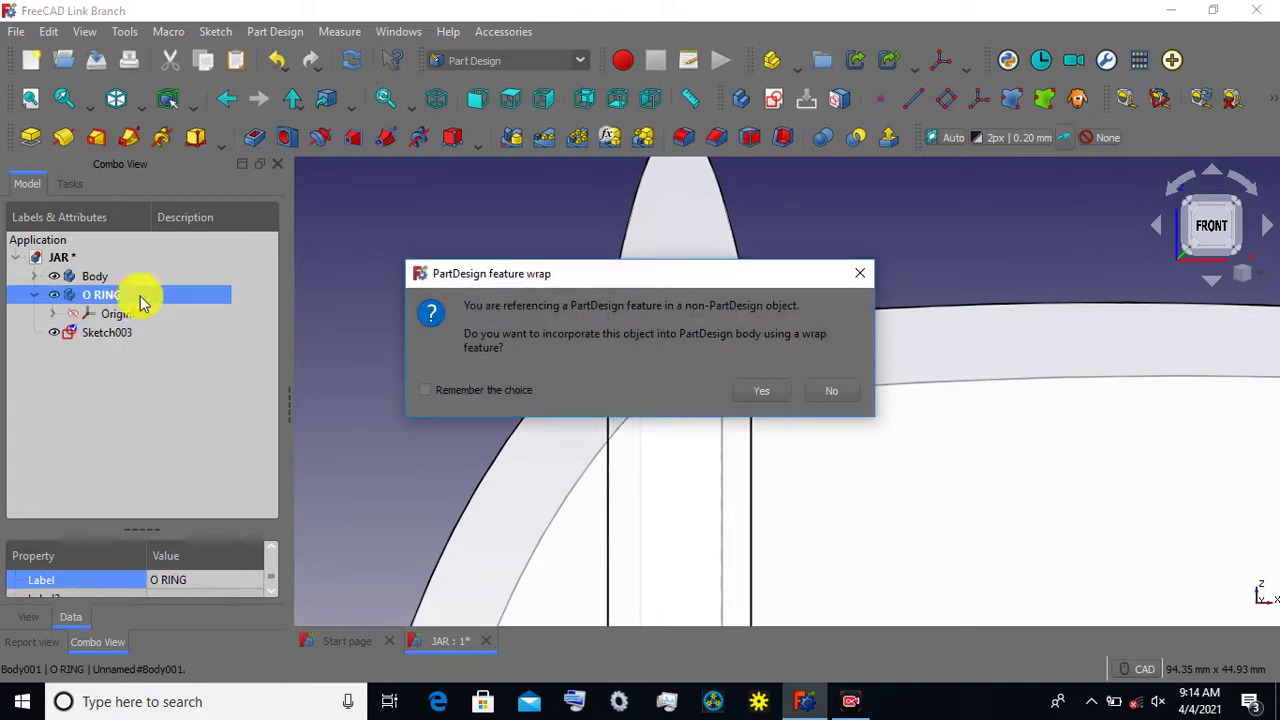
{"action": "left_click", "coordinate": [829, 393]}
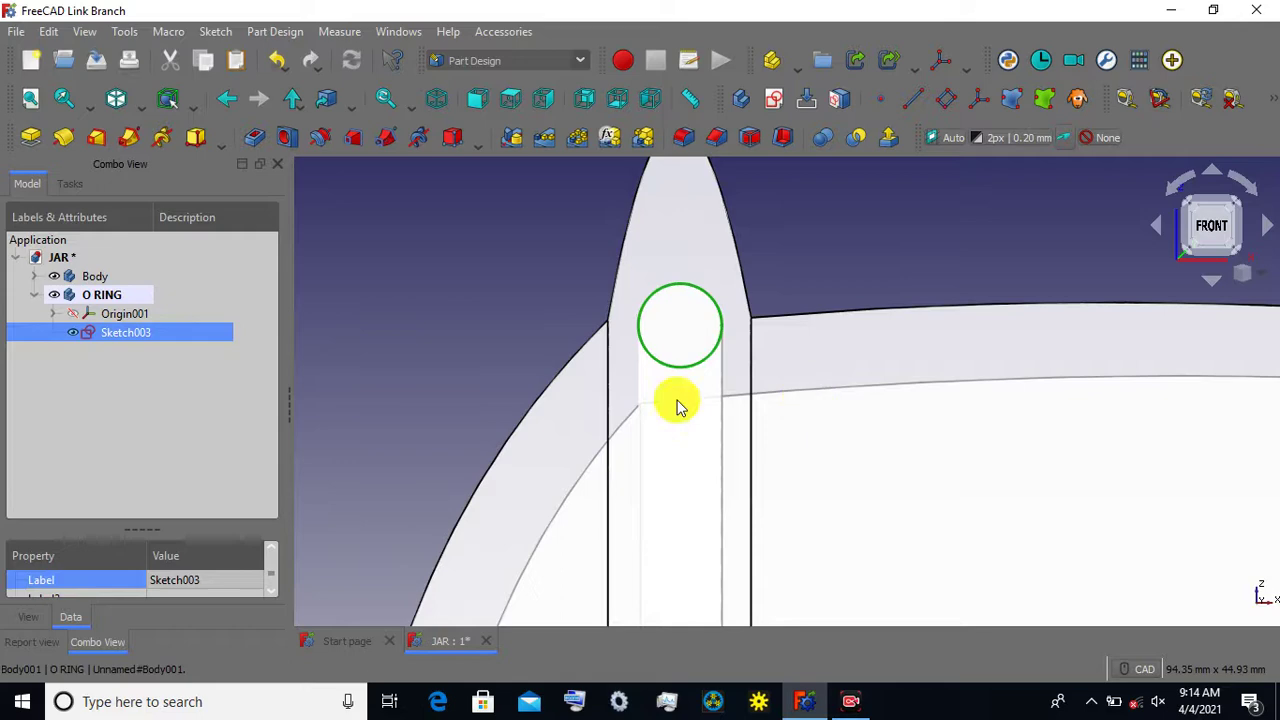
Open Sketch003 for editing in the Sketcher.
{"action": "left_click", "coordinate": [469, 340]}
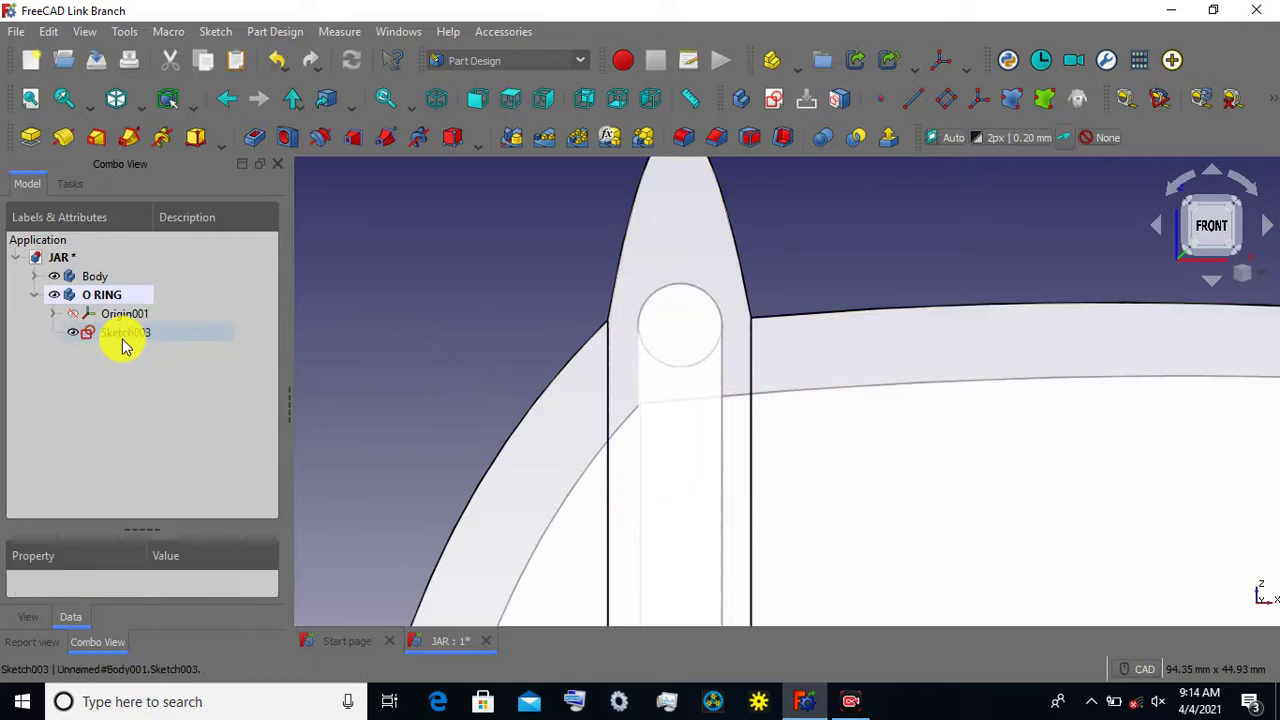
{"action": "left_click", "coordinate": [123, 334]}
{"action": "double_click", "coordinate": [123, 334]}
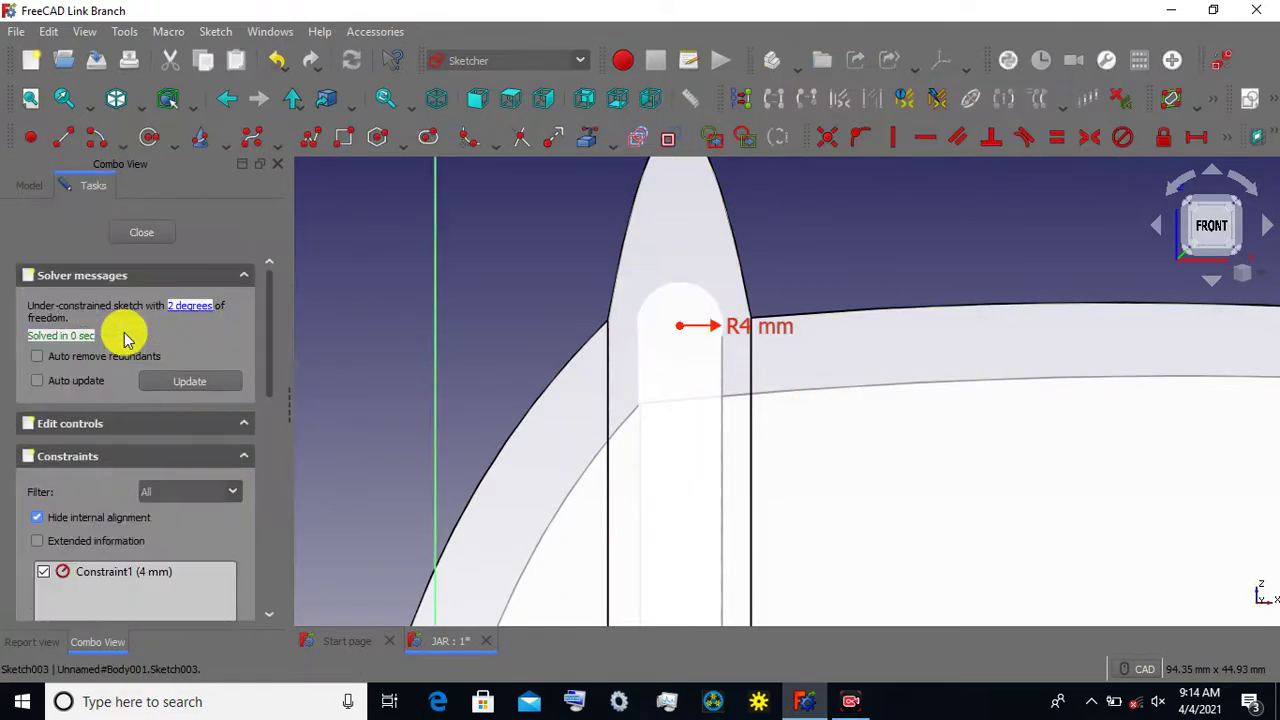
Switch the draw style to Wireframe.
{"action": "scroll", "coordinate": [503, 337], "scroll_direction": "down", "scroll_amount": 2}
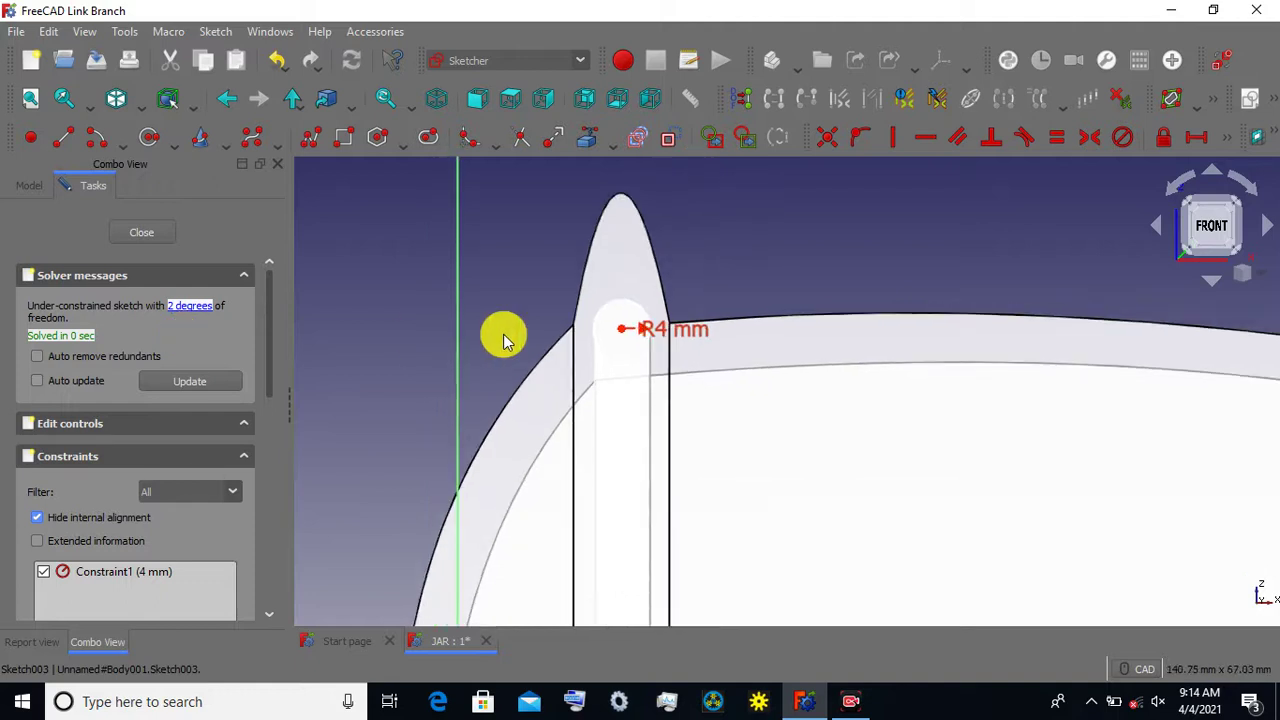
{"action": "left_click", "coordinate": [138, 104]}
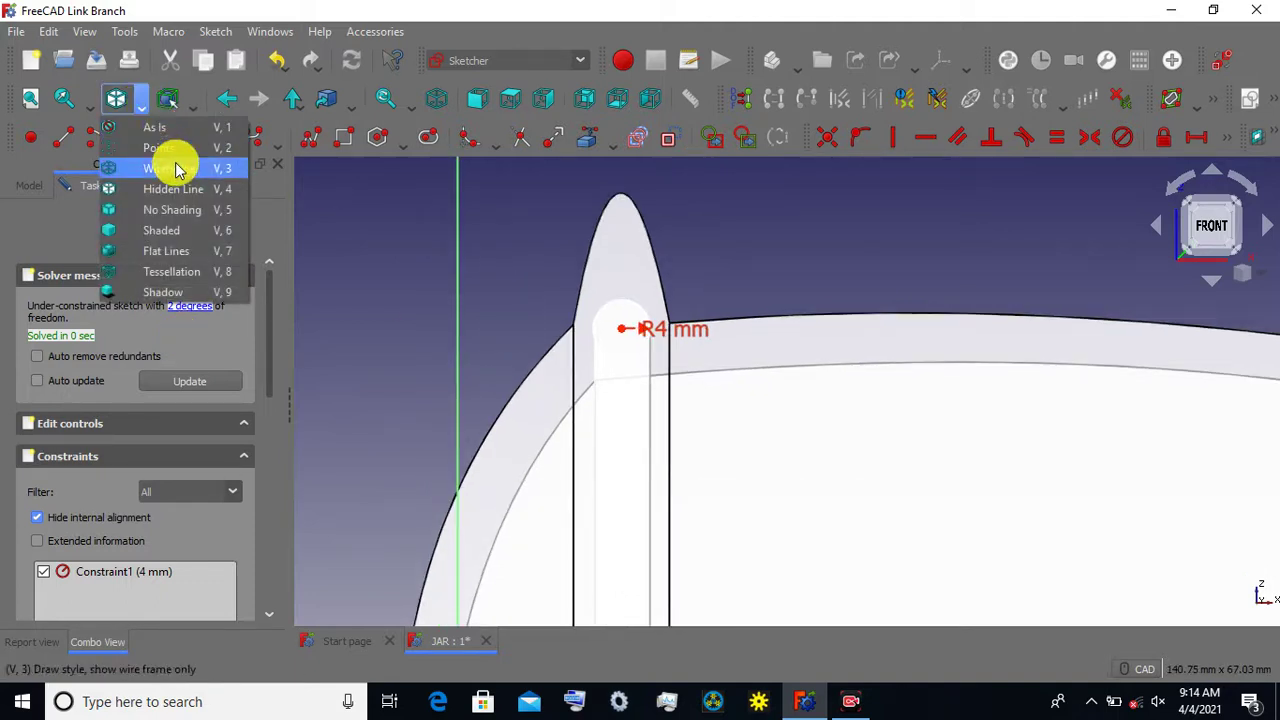
{"action": "left_click", "coordinate": [174, 163]}
Inspect Sketch003's R4 mm circle in the groove, then close the sketch.
{"action": "scroll", "coordinate": [494, 286], "scroll_direction": "down", "scroll_amount": 1}
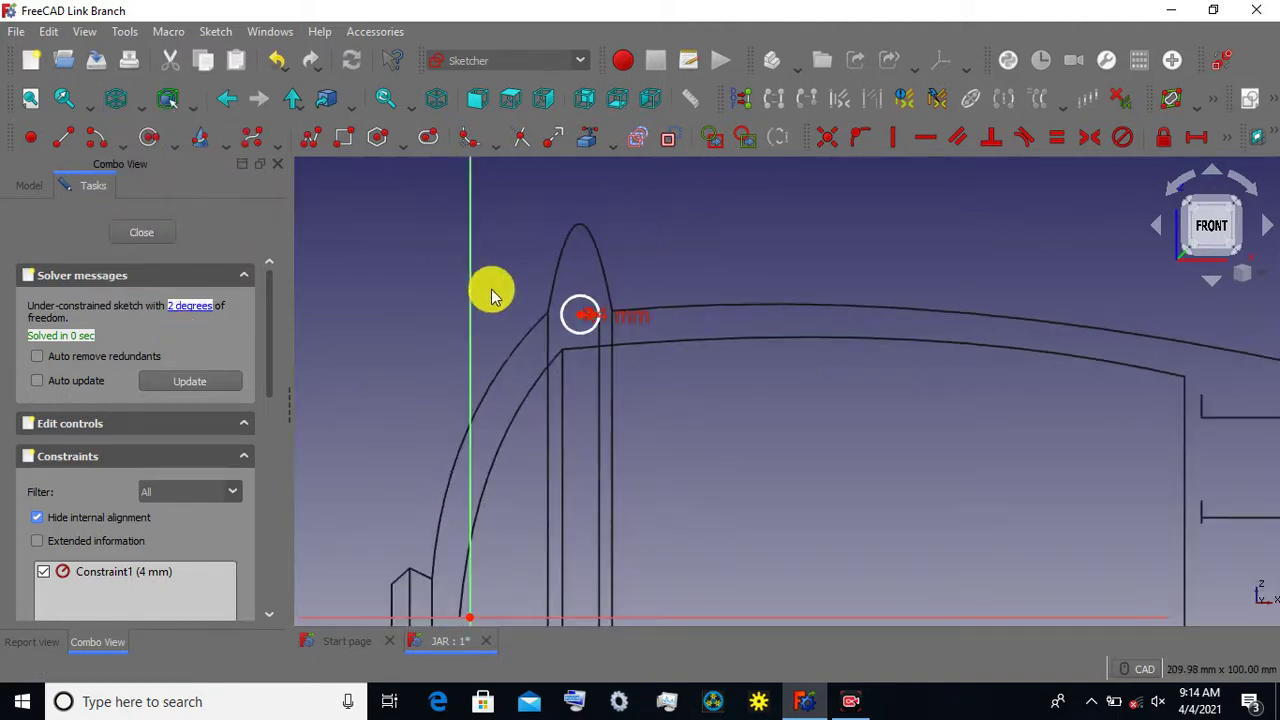
{"action": "scroll", "coordinate": [400, 340], "scroll_direction": "down", "scroll_amount": 1}
{"action": "scroll", "coordinate": [389, 355], "scroll_direction": "down", "scroll_amount": 2}
{"action": "middle_click_drag", "start_coordinate": [389, 355], "coordinate": [423, 351]}
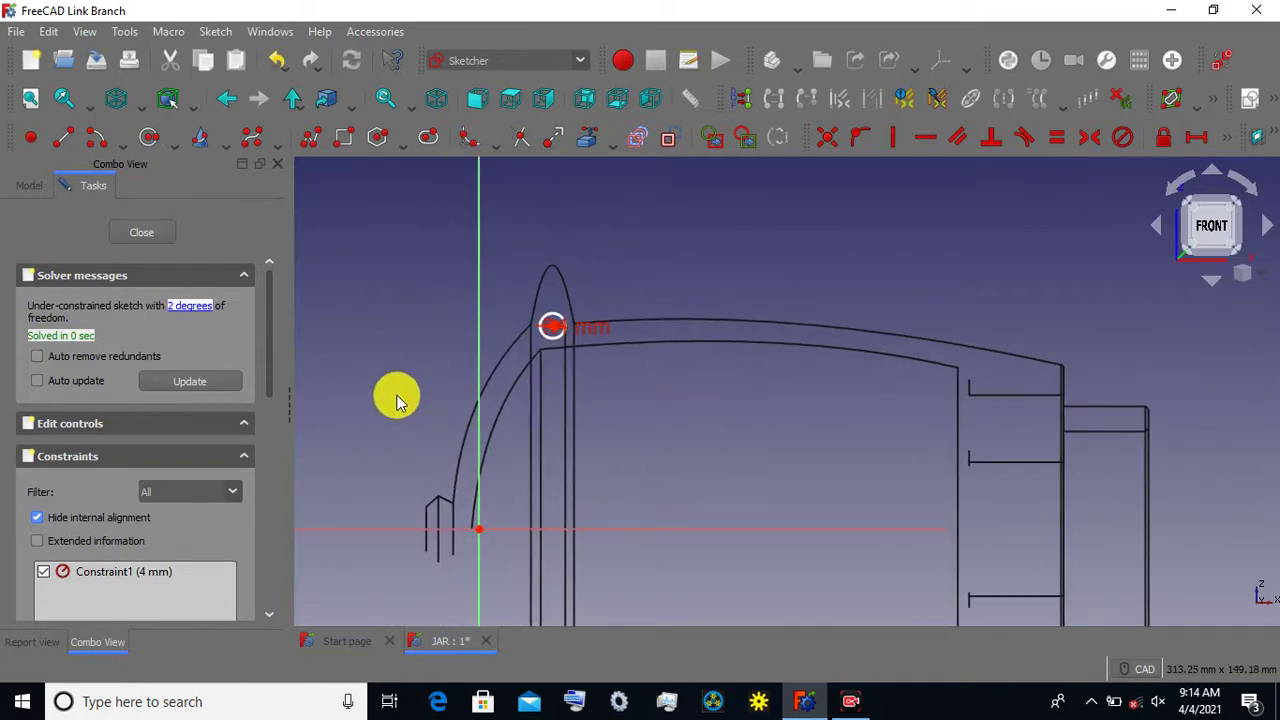
{"action": "middle_click_drag", "start_coordinate": [388, 405], "coordinate": [423, 417]}
{"action": "mouse_move", "coordinate": [576, 328]}
{"action": "middle_mouse_down"}
{"action": "mouse_move", "coordinate": [655, 372]}
{"action": "mouse_move", "coordinate": [543, 314]}
{"action": "middle_mouse_up"}
{"action": "scroll", "coordinate": [534, 314], "scroll_direction": "up", "scroll_amount": 1}
{"action": "scroll", "coordinate": [449, 300], "scroll_direction": "up", "scroll_amount": 2}
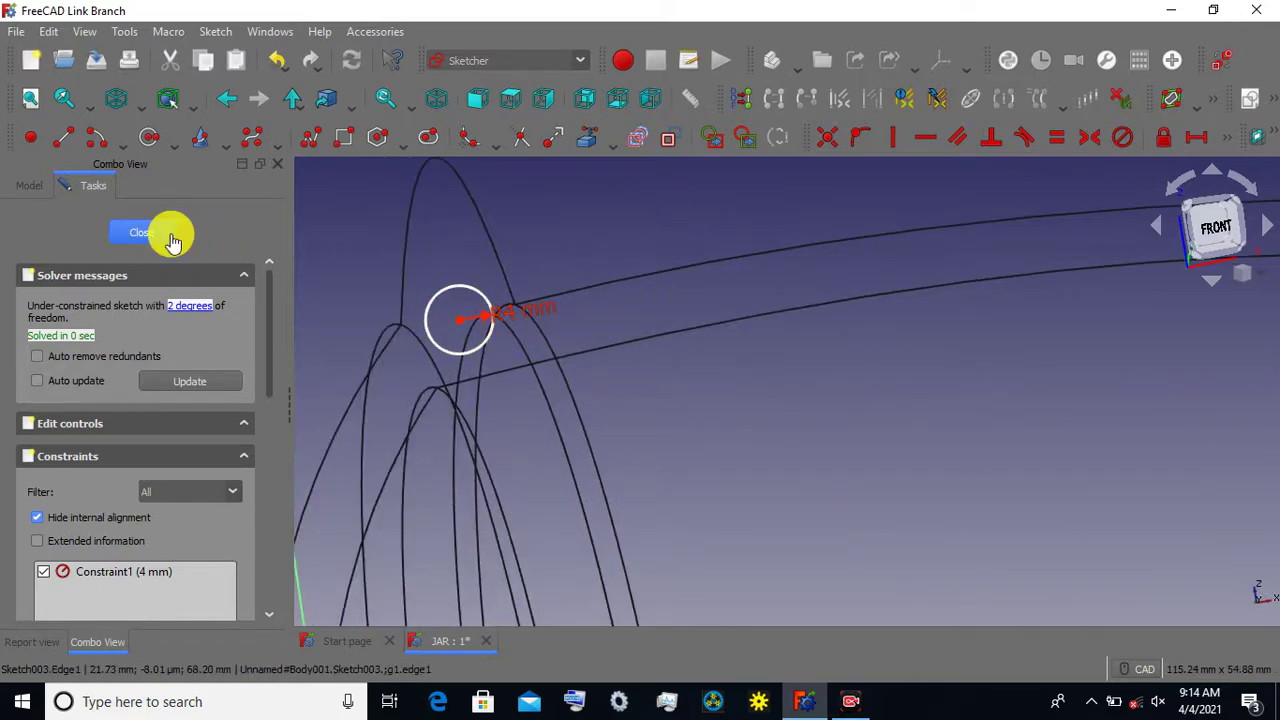
{"action": "left_click", "coordinate": [140, 233]}
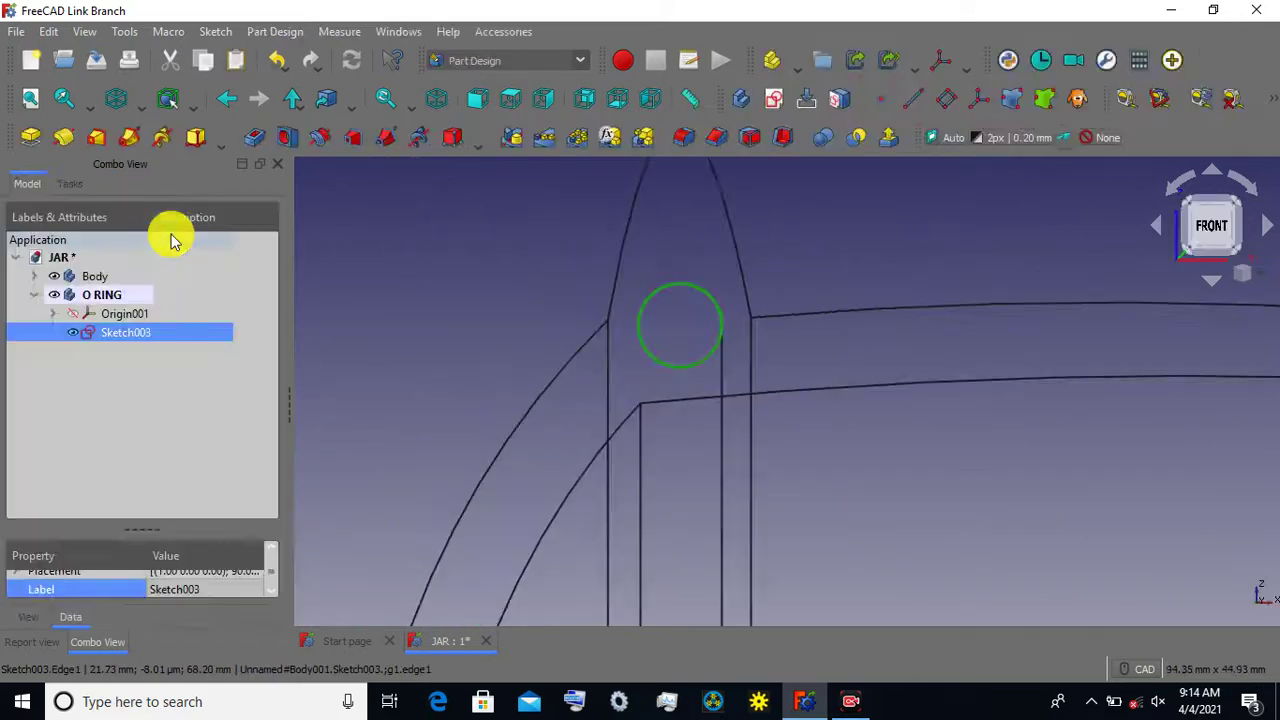
Start a Revolution of Sketch003 and switch the view back to shaded.
{"action": "left_click", "coordinate": [64, 139]}
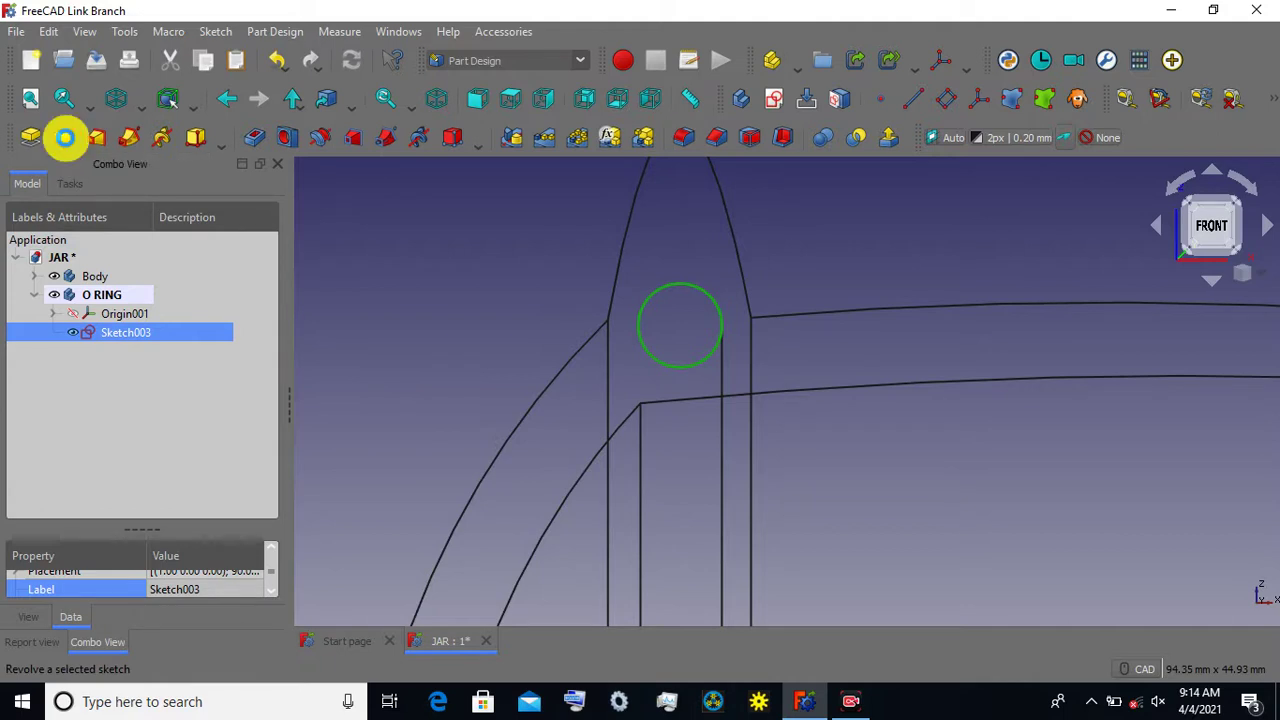
{"action": "left_click", "coordinate": [136, 104]}
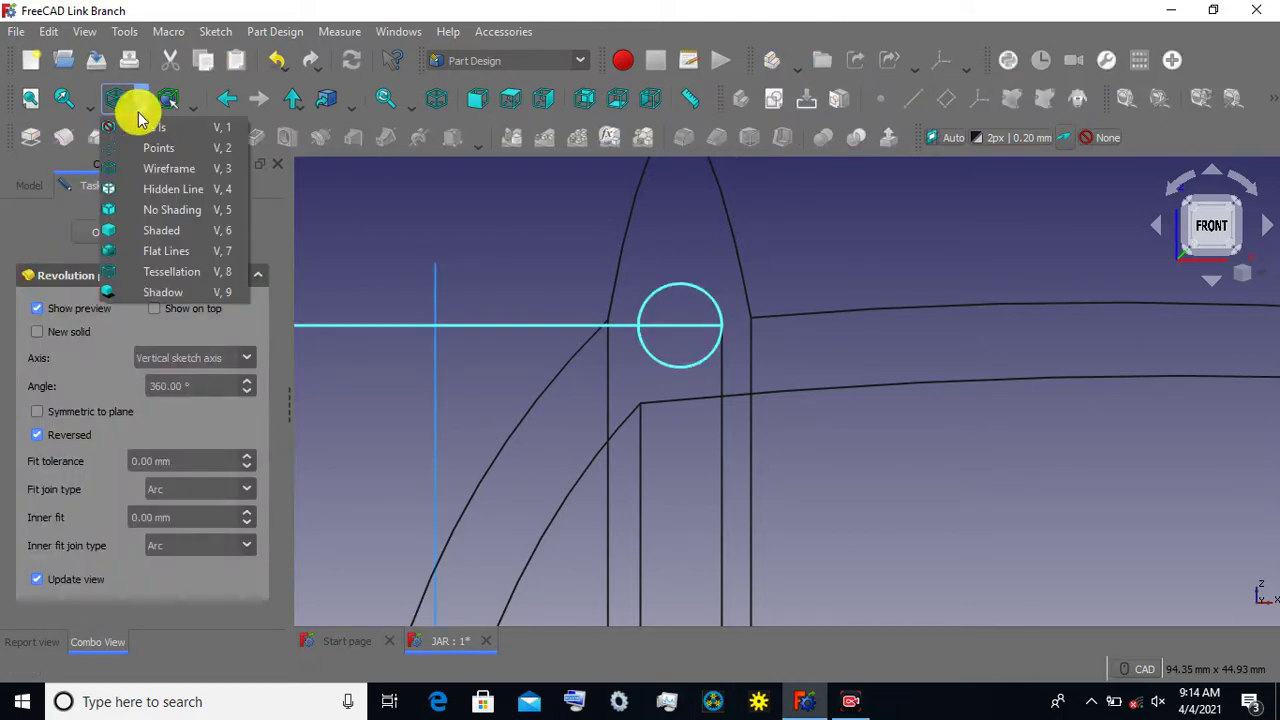
{"action": "left_click", "coordinate": [165, 236]}
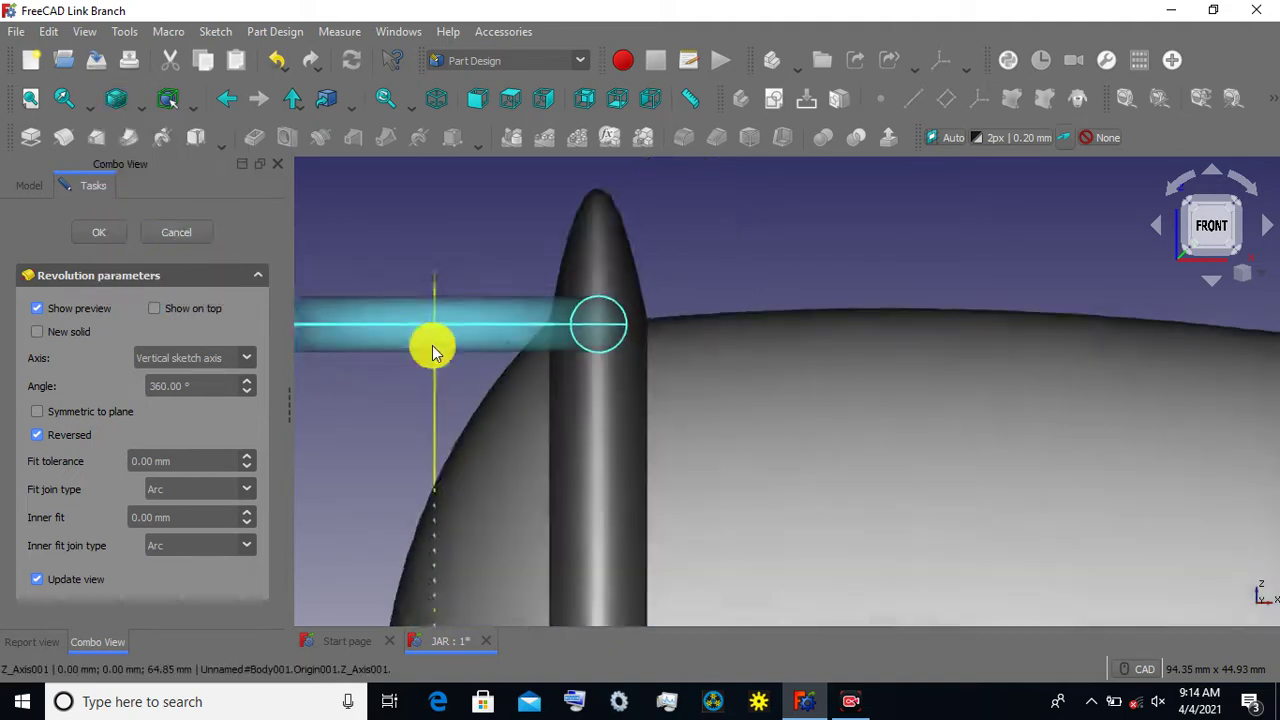
{"action": "scroll", "coordinate": [405, 425], "scroll_direction": "down", "scroll_amount": 3}
{"action": "middle_click_drag", "start_coordinate": [375, 432], "coordinate": [491, 366]}
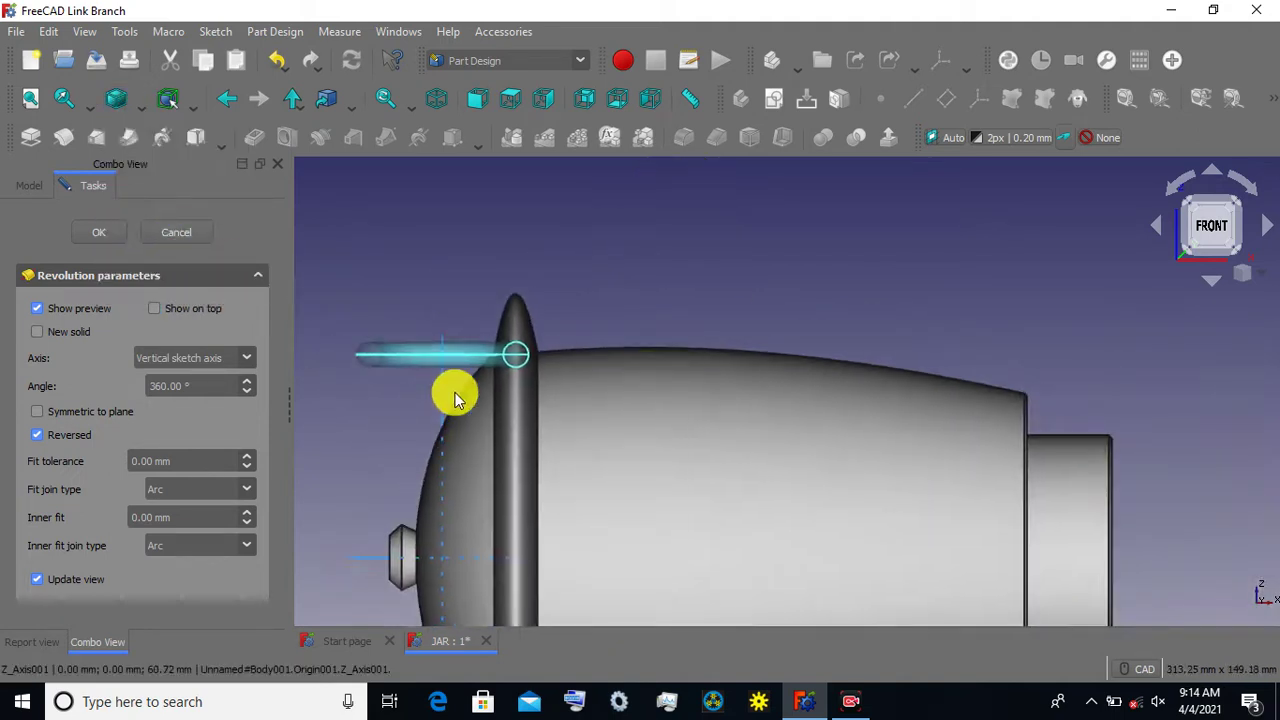
{"action": "mouse_move", "coordinate": [382, 410]}
{"action": "middle_mouse_down"}
{"action": "mouse_move", "coordinate": [449, 449]}
{"action": "mouse_move", "coordinate": [750, 465]}
{"action": "middle_mouse_up"}
{"action": "scroll", "coordinate": [750, 465], "scroll_direction": "down", "scroll_amount": 2}
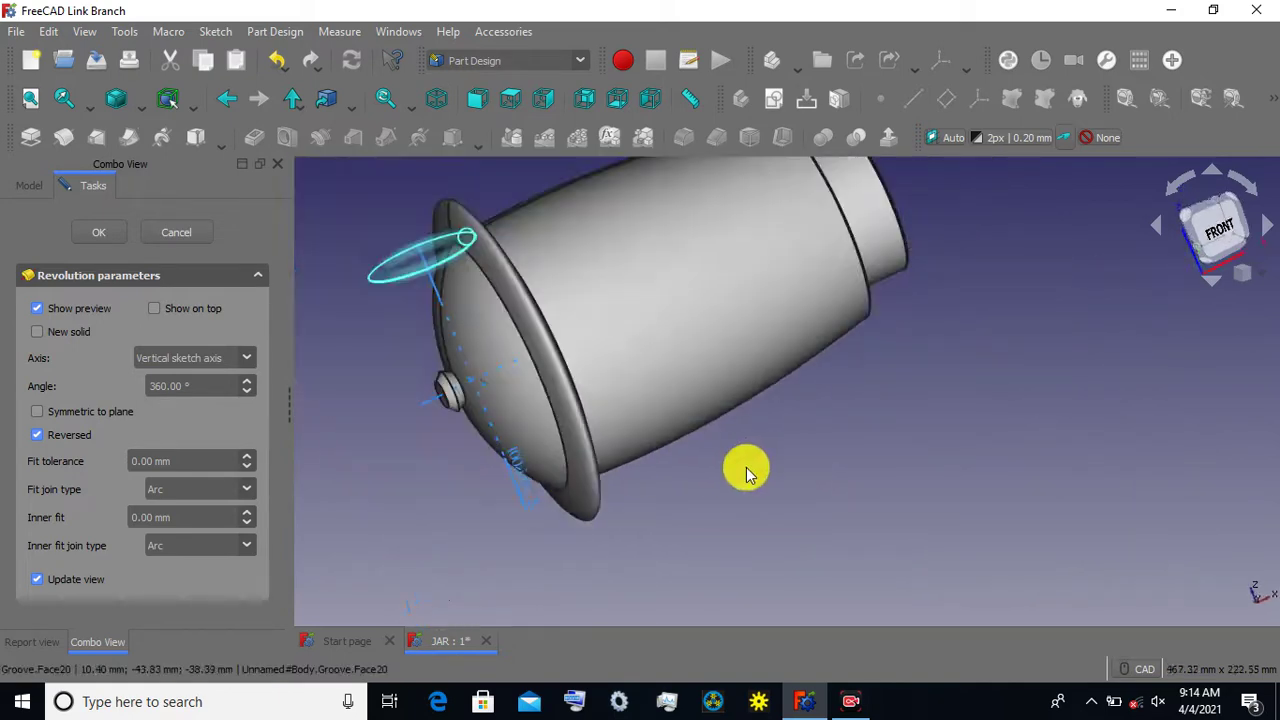
{"action": "scroll", "coordinate": [550, 265], "scroll_direction": "down", "scroll_amount": 1}
{"action": "scroll", "coordinate": [560, 280], "scroll_direction": "up", "scroll_amount": 2}
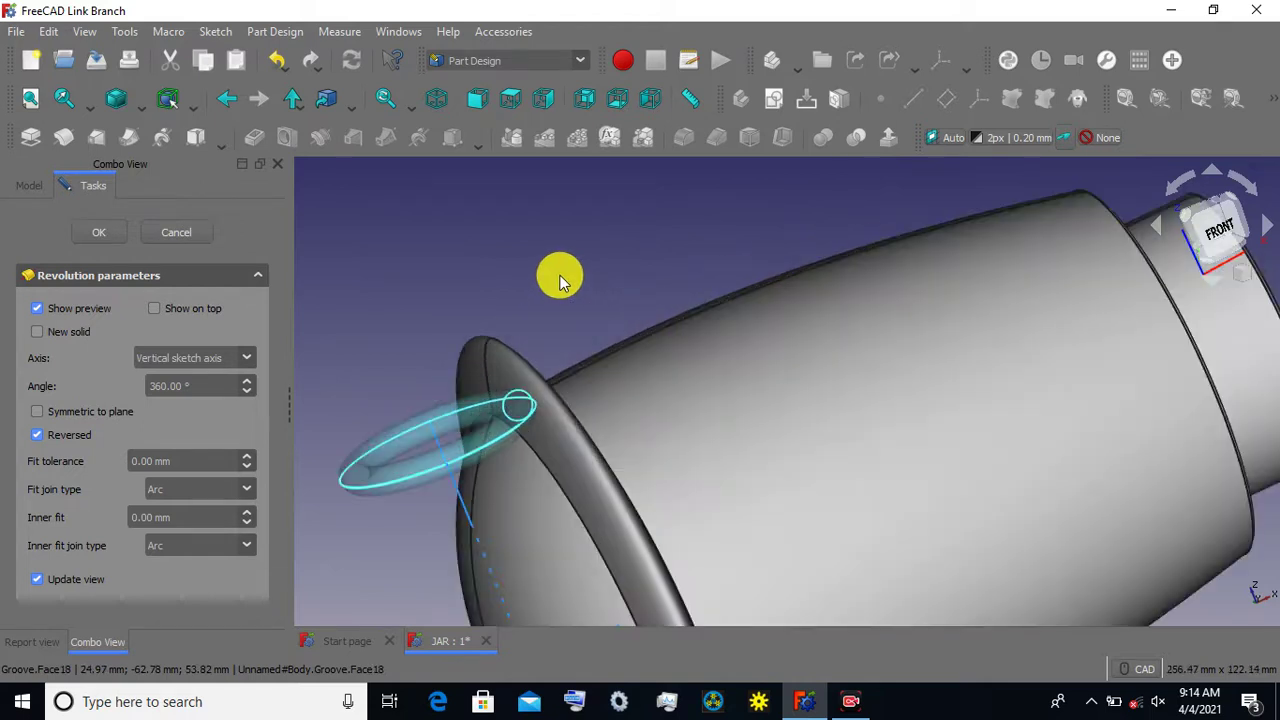
{"action": "scroll", "coordinate": [555, 288], "scroll_direction": "down", "scroll_amount": 2}
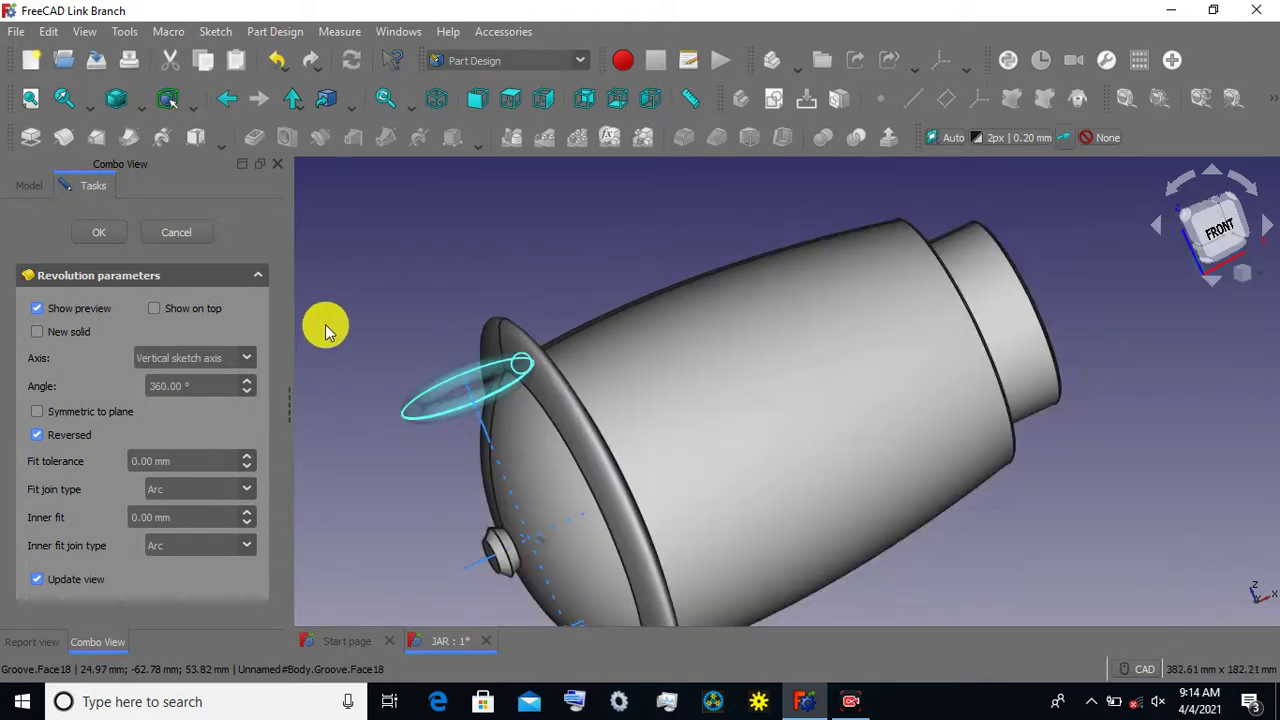
Revolve the circle 360° about the Base X axis to create Revolution001.
{"action": "left_click", "coordinate": [248, 364]}
{"action": "left_click", "coordinate": [192, 410]}
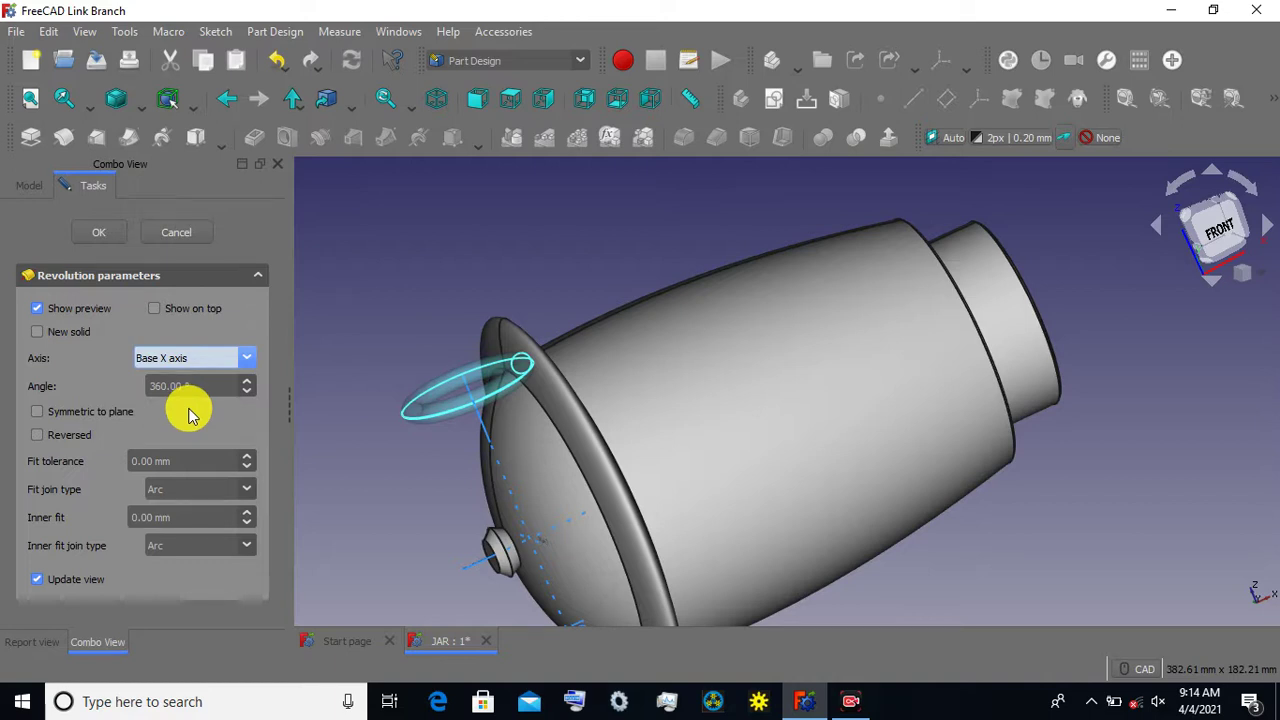
{"action": "left_click", "coordinate": [103, 234]}
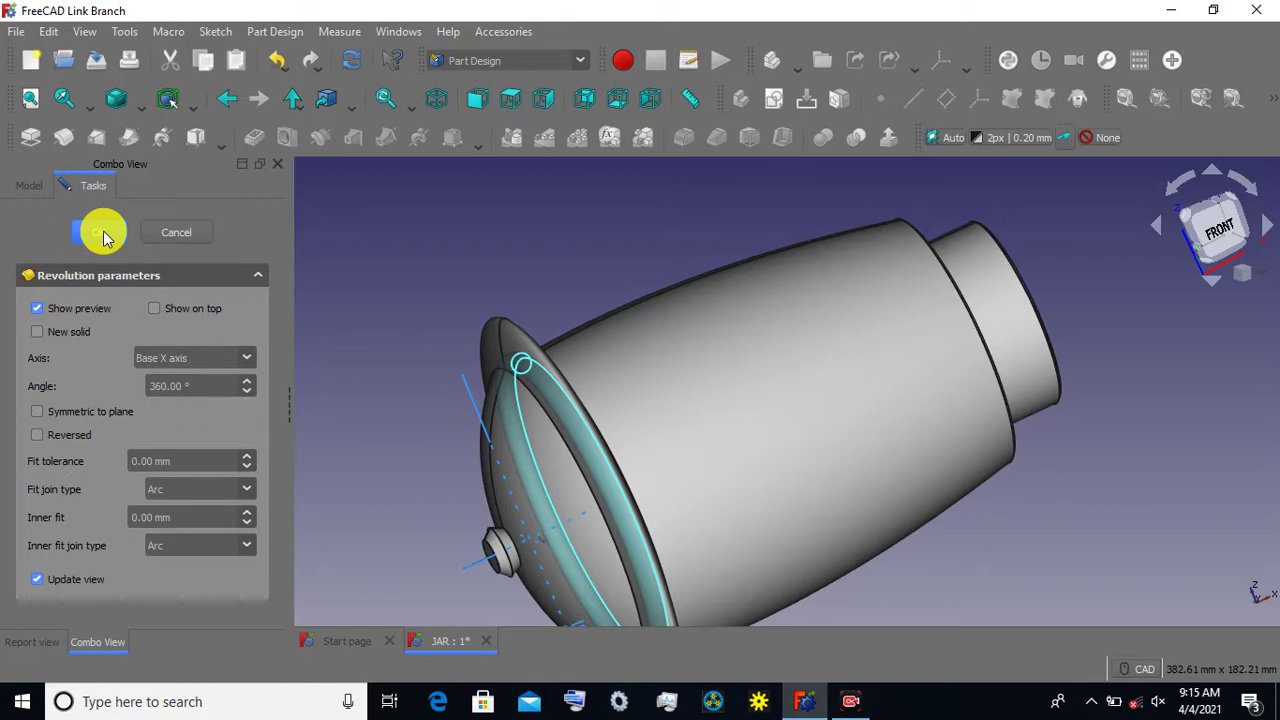
{"action": "left_click", "coordinate": [103, 234]}
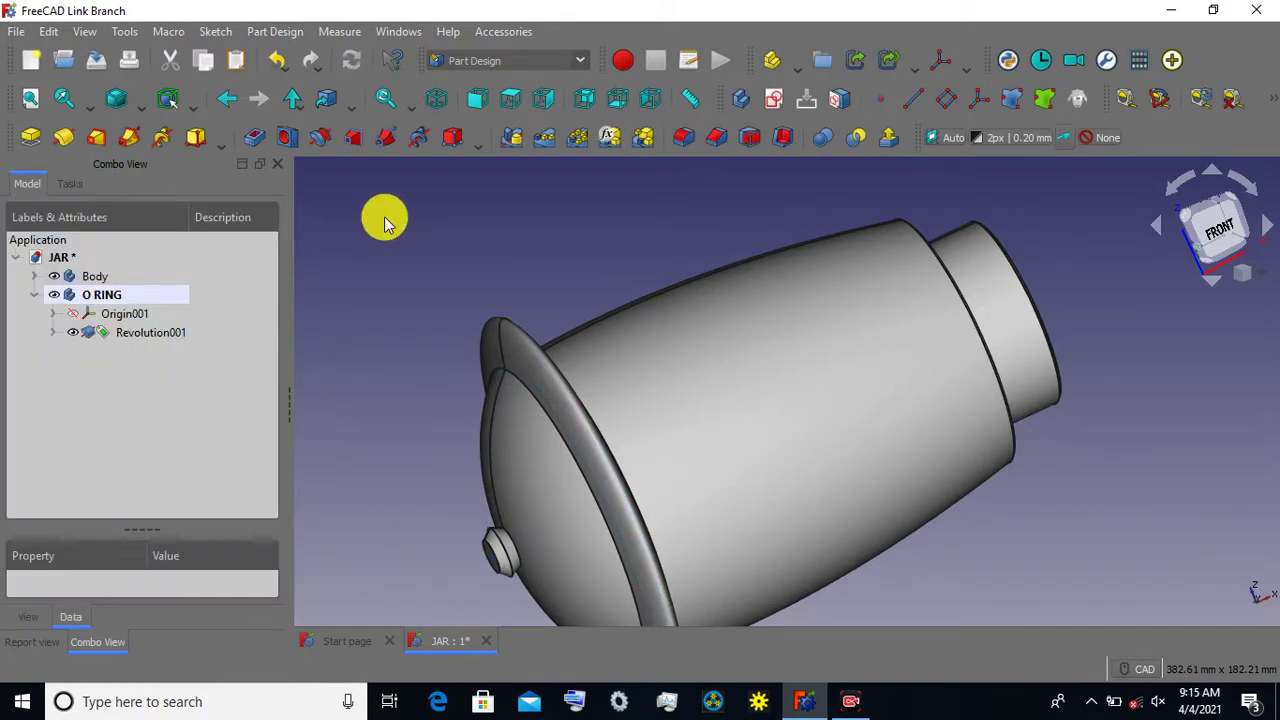
{"action": "left_click", "coordinate": [54, 276]}
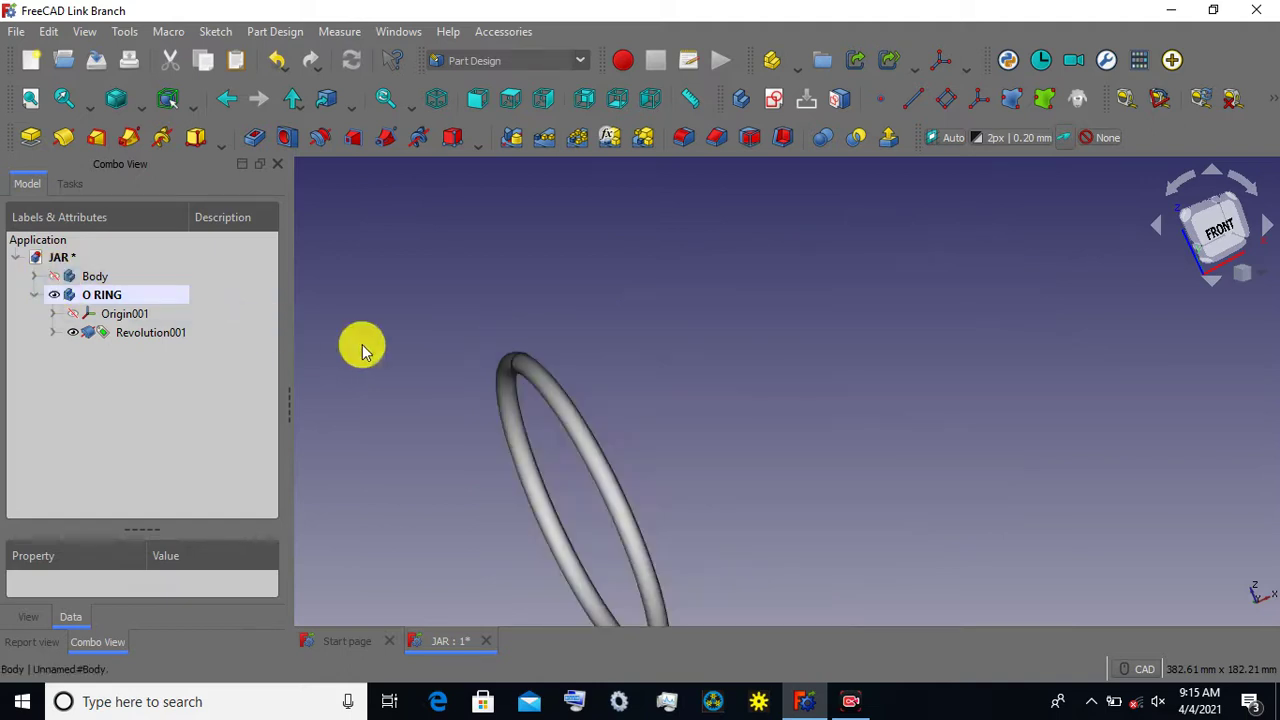
{"action": "left_click", "coordinate": [104, 294]}
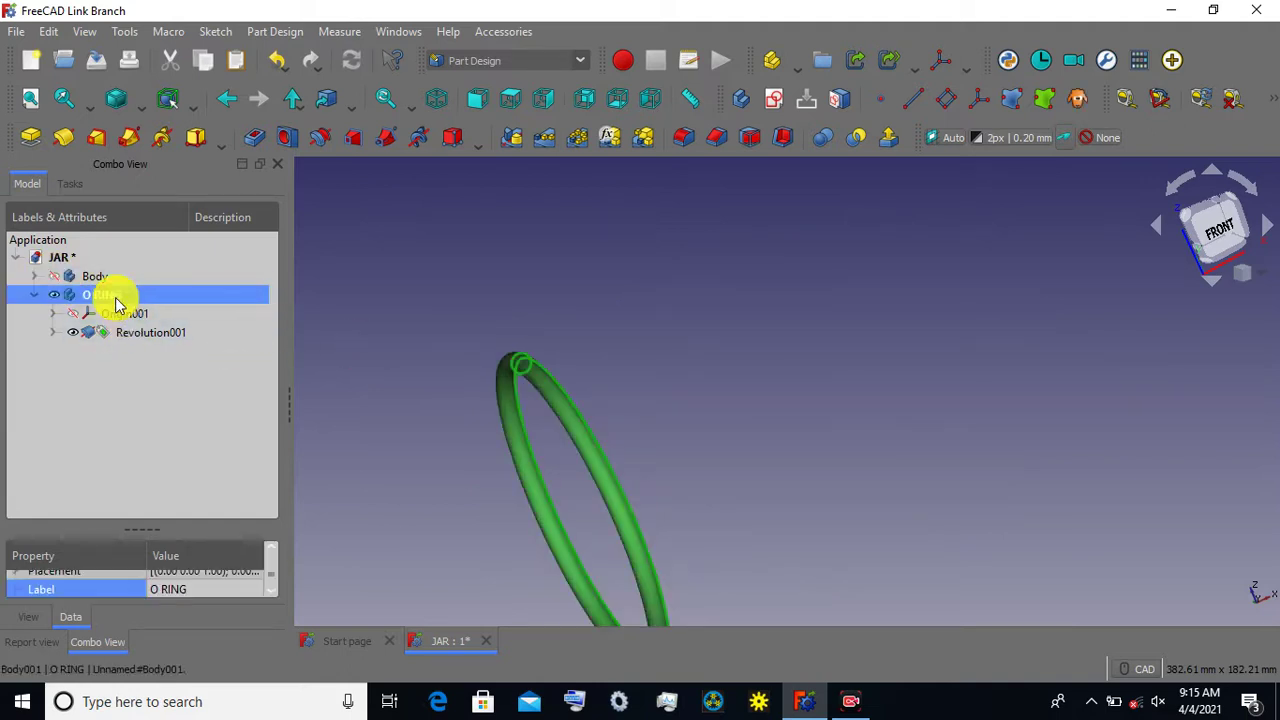
{"action": "left_click", "coordinate": [530, 240]}
{"action": "left_click", "coordinate": [54, 276]}
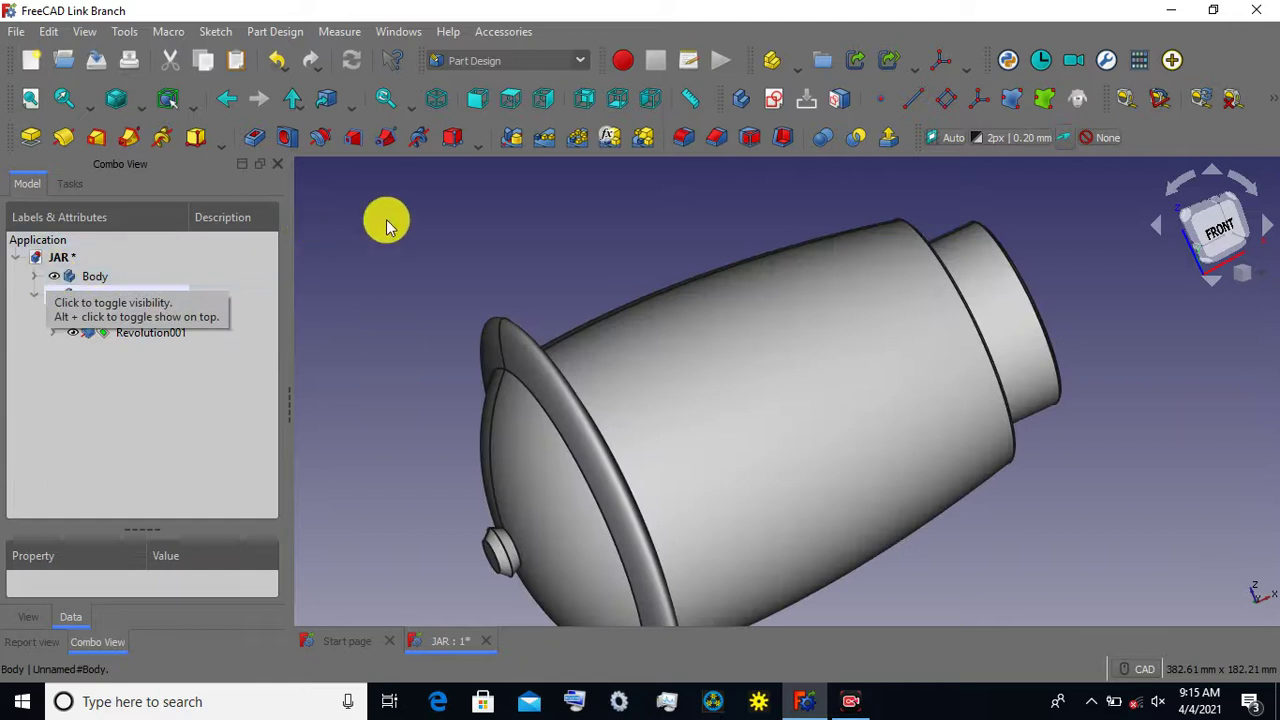
{"action": "scroll", "coordinate": [388, 226], "scroll_direction": "down", "scroll_amount": 2}
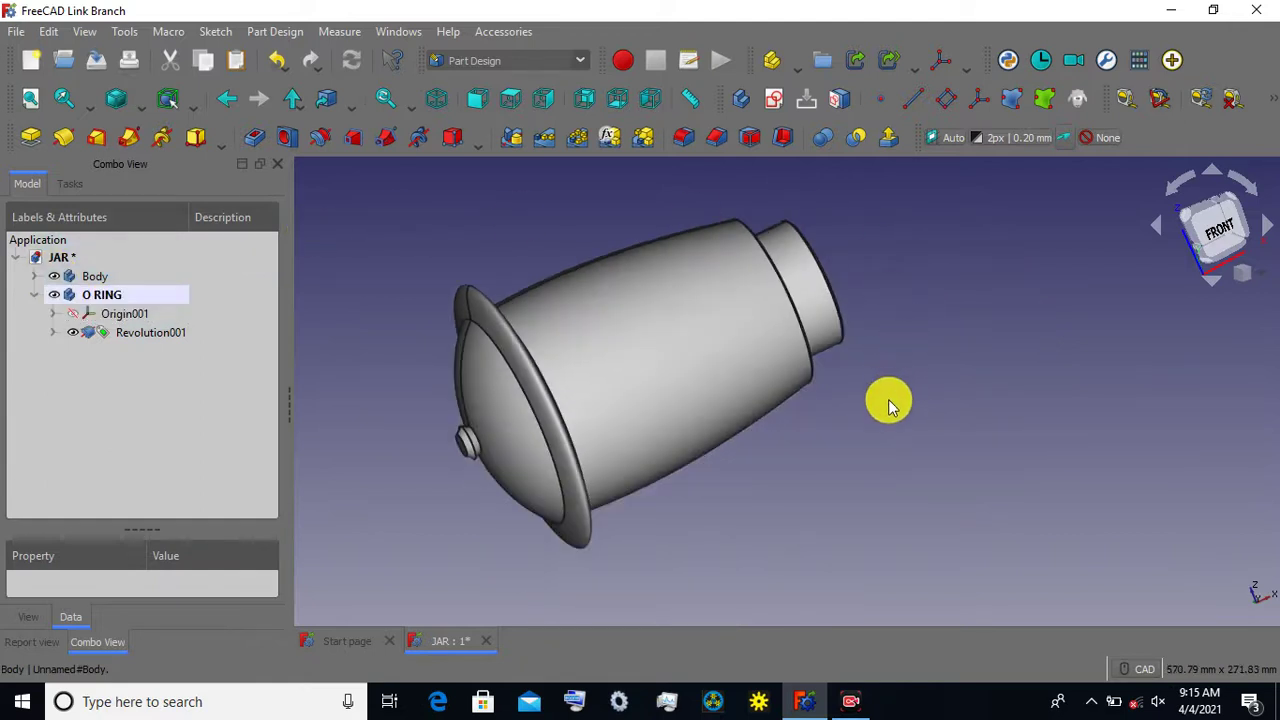
{"action": "scroll", "coordinate": [866, 447], "scroll_direction": "down", "scroll_amount": 1}
{"action": "scroll", "coordinate": [851, 446], "scroll_direction": "down", "scroll_amount": 1}
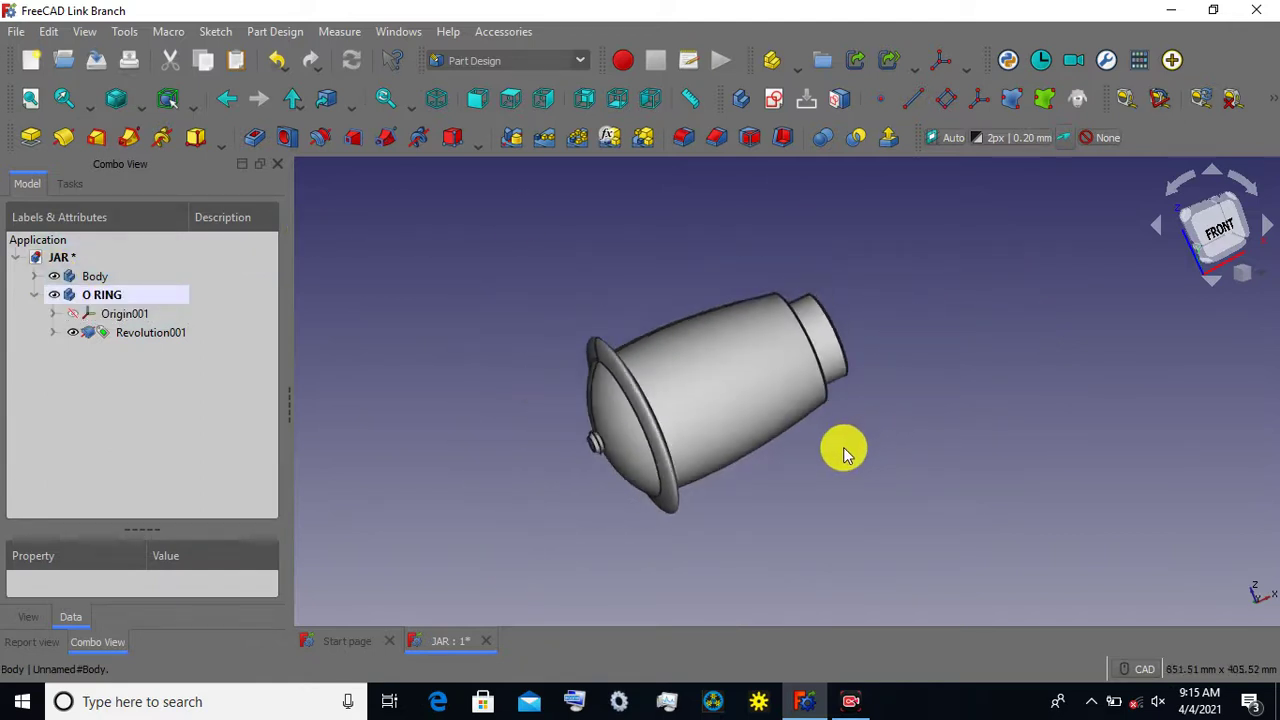
{"action": "middle_click_drag", "start_coordinate": [835, 460], "coordinate": [771, 500]}
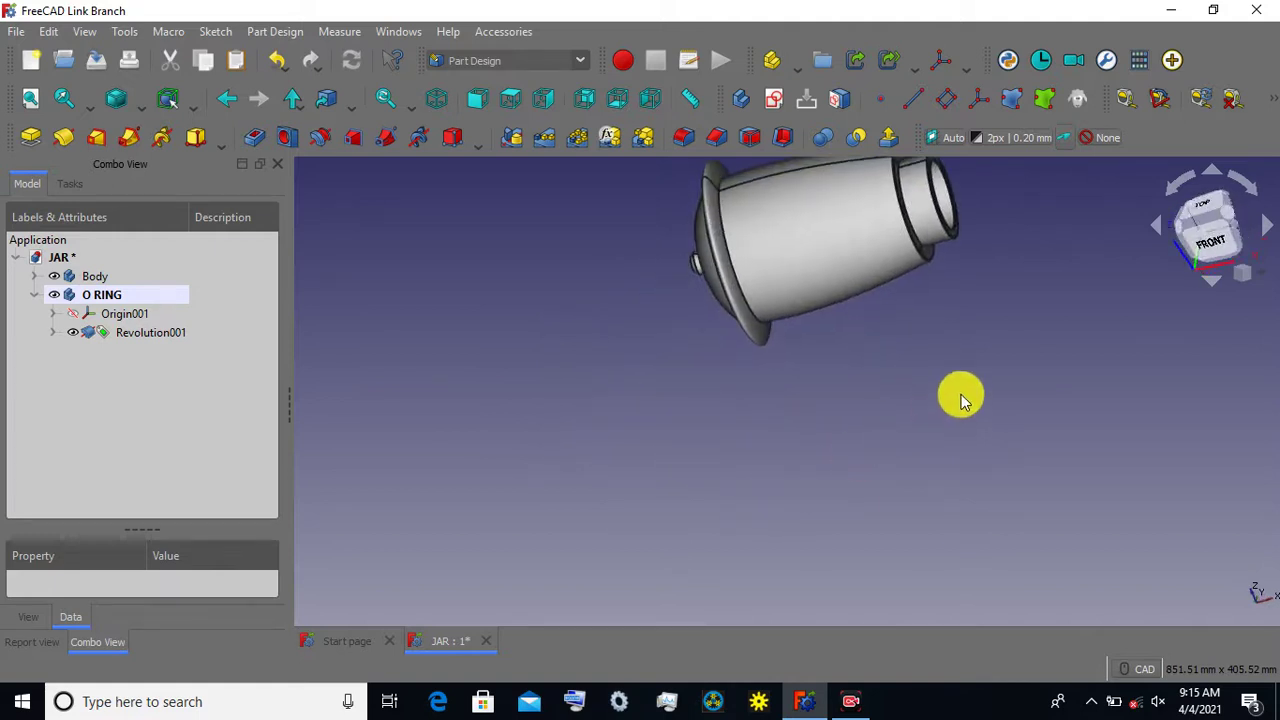
{"action": "middle_click_drag", "start_coordinate": [926, 445], "coordinate": [906, 472]}
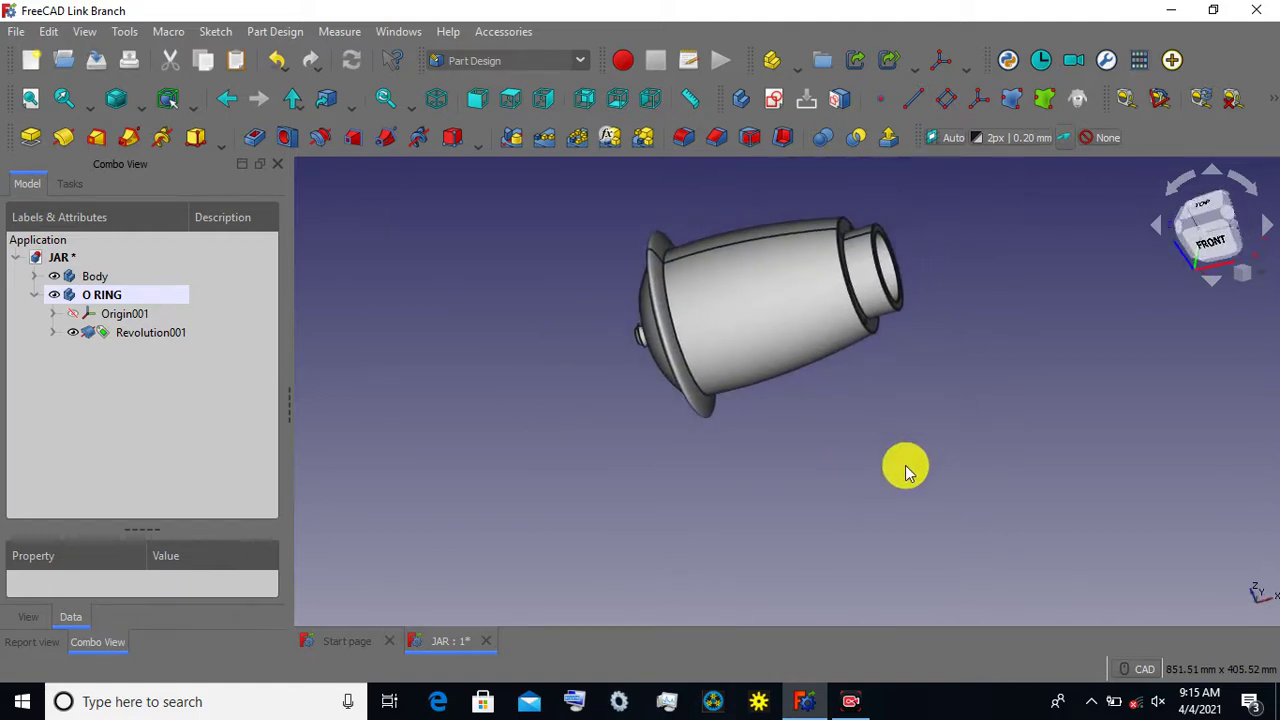
{"action": "left_click", "coordinate": [138, 107]}
{"action": "left_click", "coordinate": [154, 160]}
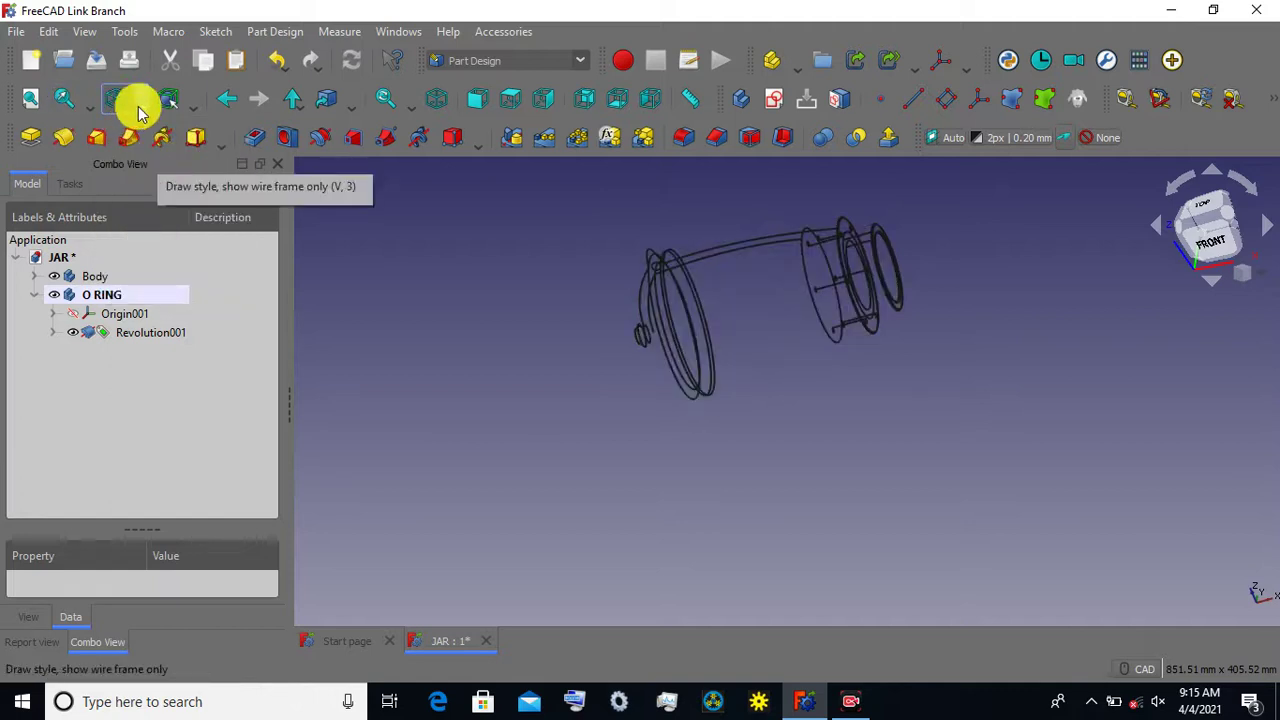
{"action": "left_click", "coordinate": [138, 106]}
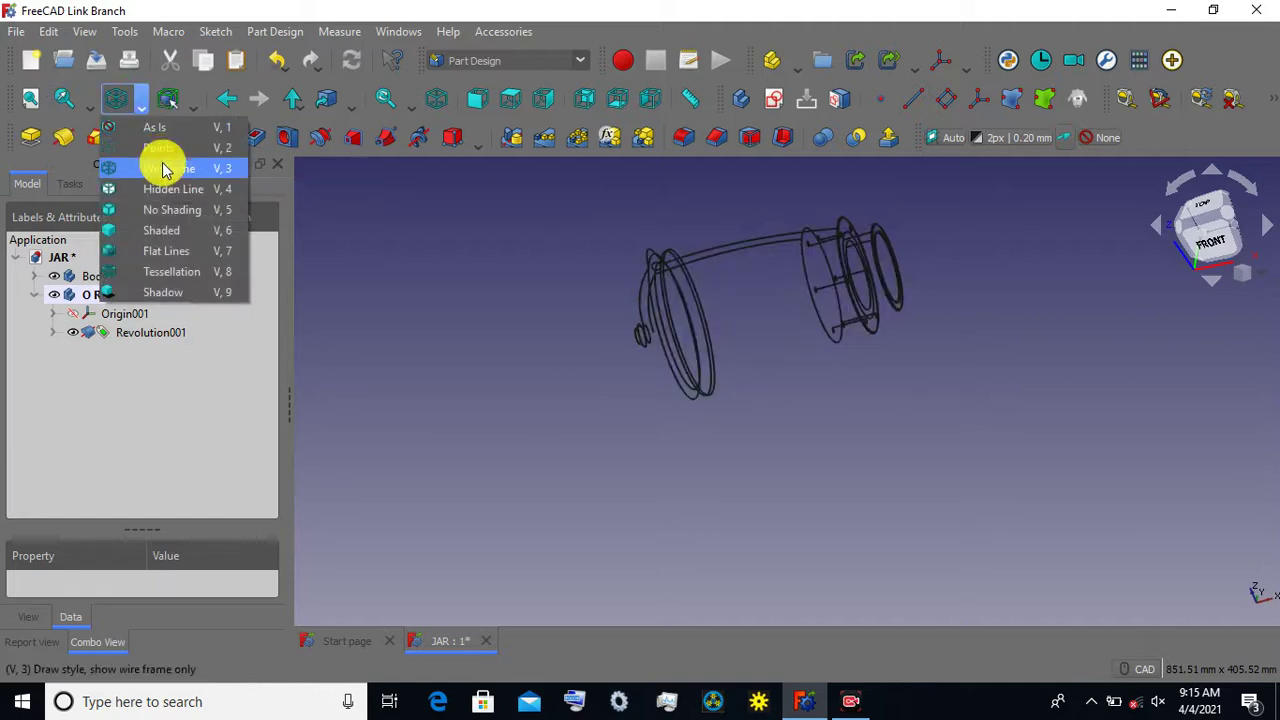
{"action": "left_click", "coordinate": [163, 168]}
{"action": "left_click", "coordinate": [138, 107]}
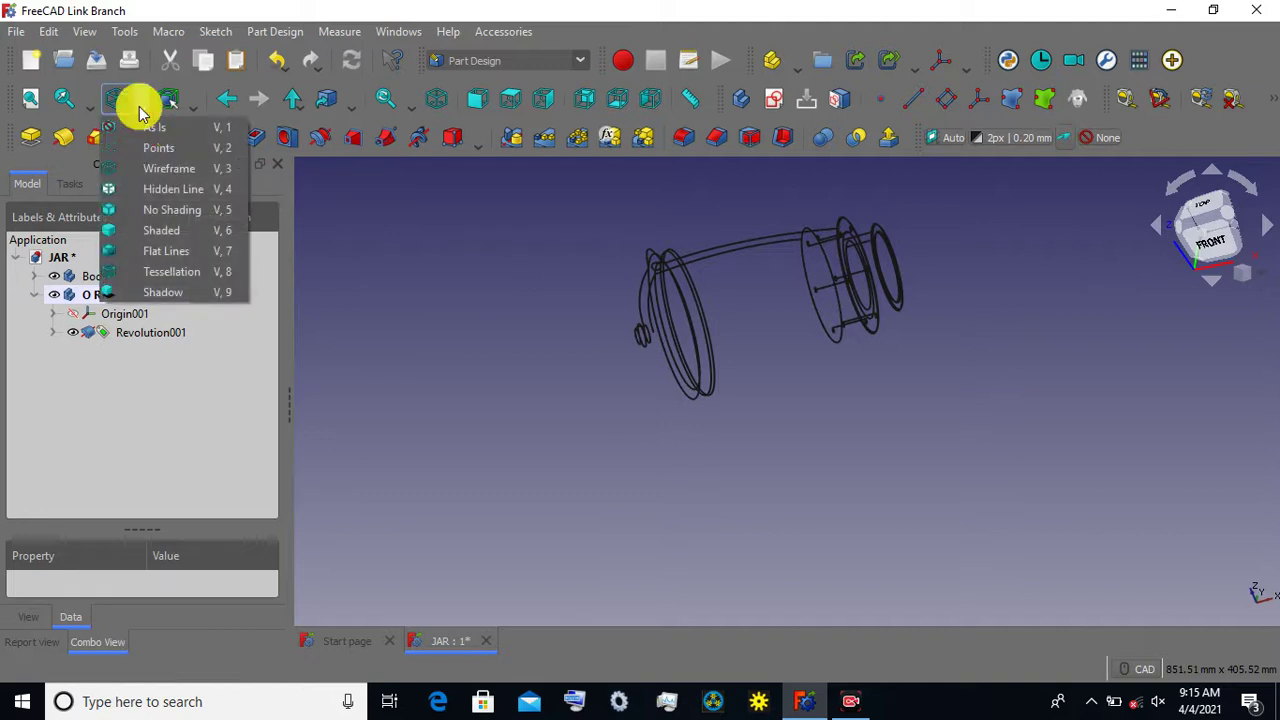
{"action": "left_click", "coordinate": [171, 250]}
{"action": "left_click", "coordinate": [1193, 242]}
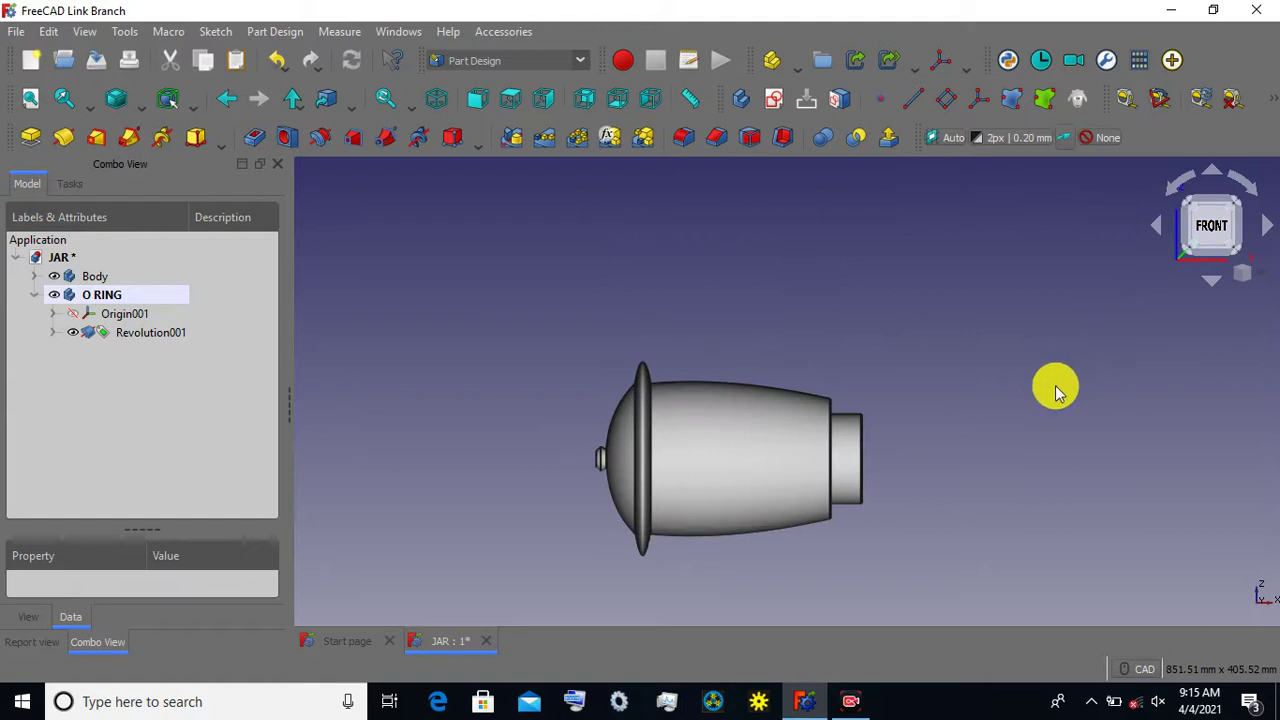
{"action": "scroll", "coordinate": [1010, 400], "scroll_direction": "down", "scroll_amount": 1}
{"action": "scroll", "coordinate": [920, 348], "scroll_direction": "down", "scroll_amount": 1}
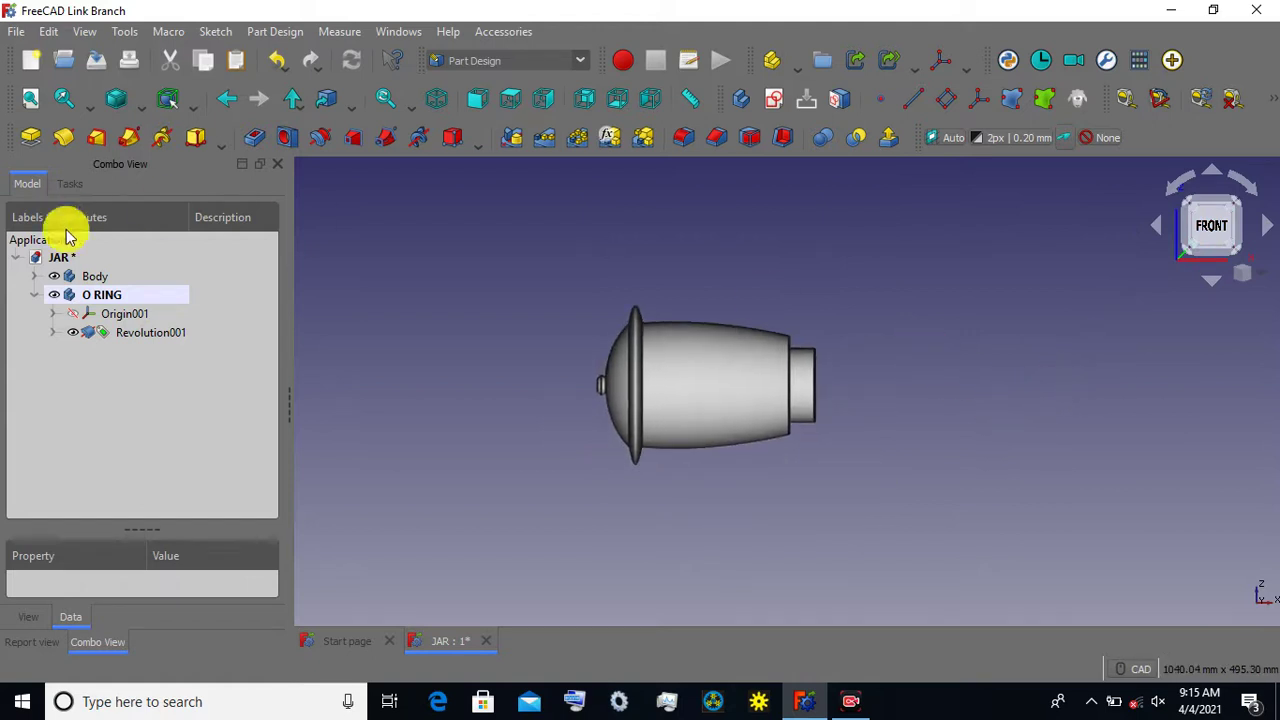
{"action": "left_click", "coordinate": [100, 294]}
{"action": "left_click", "coordinate": [105, 280]}
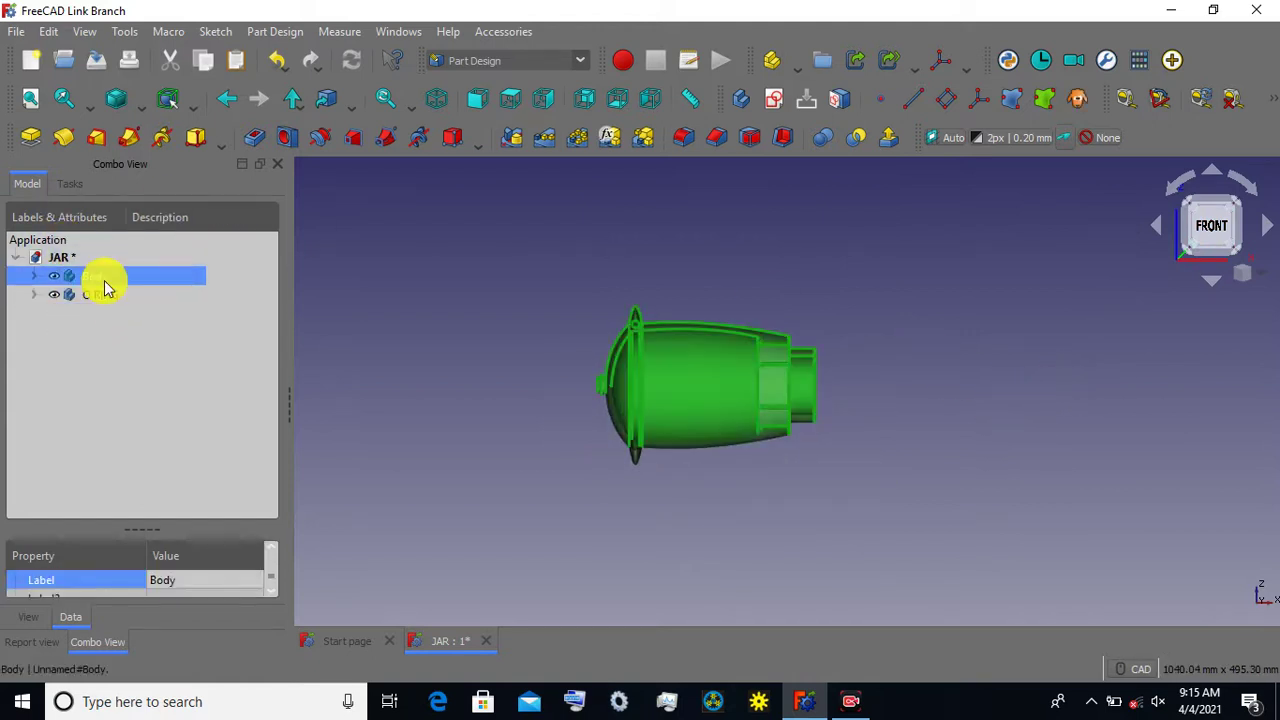
Expand the jar Body and select Edge36, the ridge of the lid knob.
{"action": "double_click", "coordinate": [105, 280]}
{"action": "scroll", "coordinate": [565, 345], "scroll_direction": "up", "scroll_amount": 2}
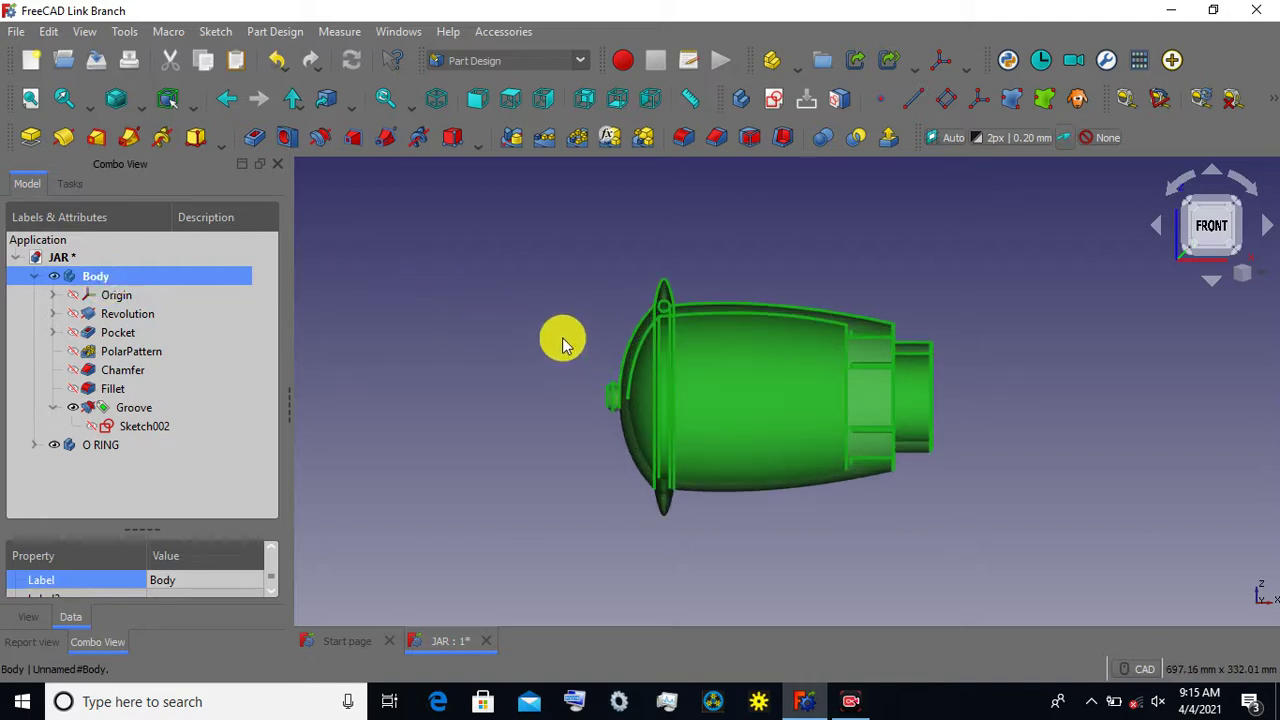
{"action": "left_click", "coordinate": [566, 348]}
{"action": "scroll", "coordinate": [590, 388], "scroll_direction": "up", "scroll_amount": 4}
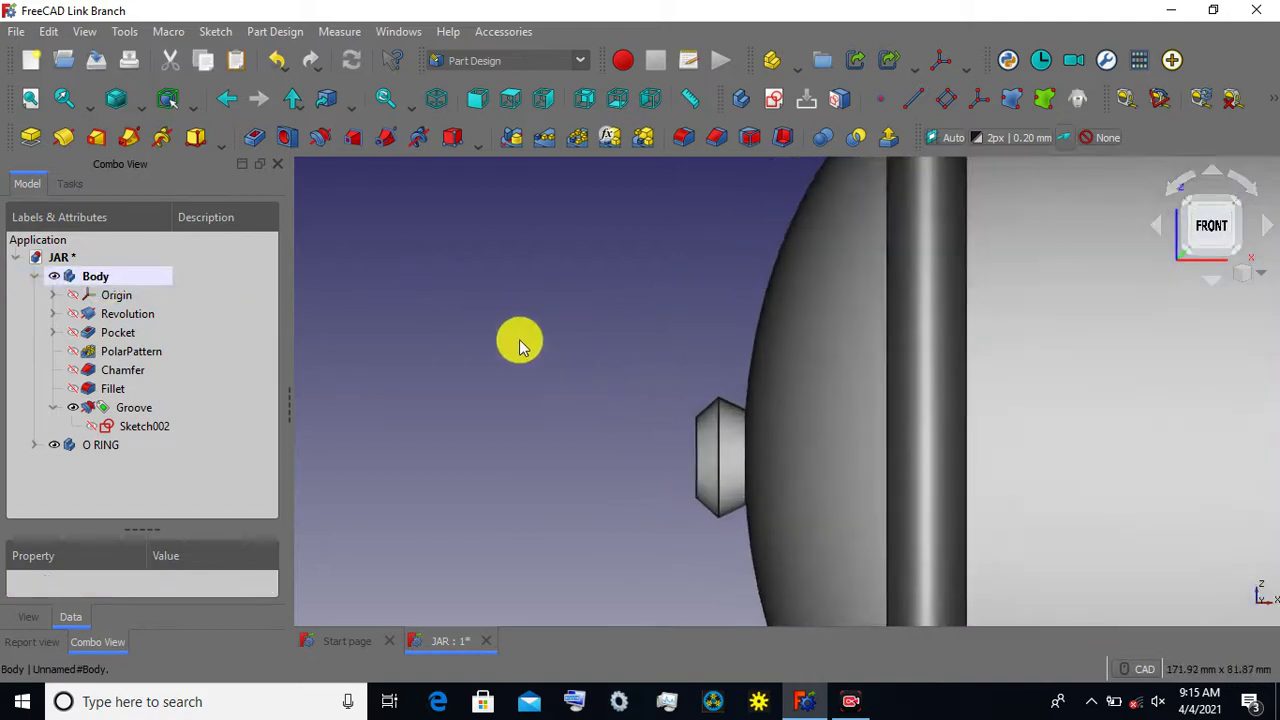
{"action": "scroll", "coordinate": [449, 349], "scroll_direction": "up", "scroll_amount": 2}
{"action": "scroll", "coordinate": [557, 374], "scroll_direction": "up", "scroll_amount": 2}
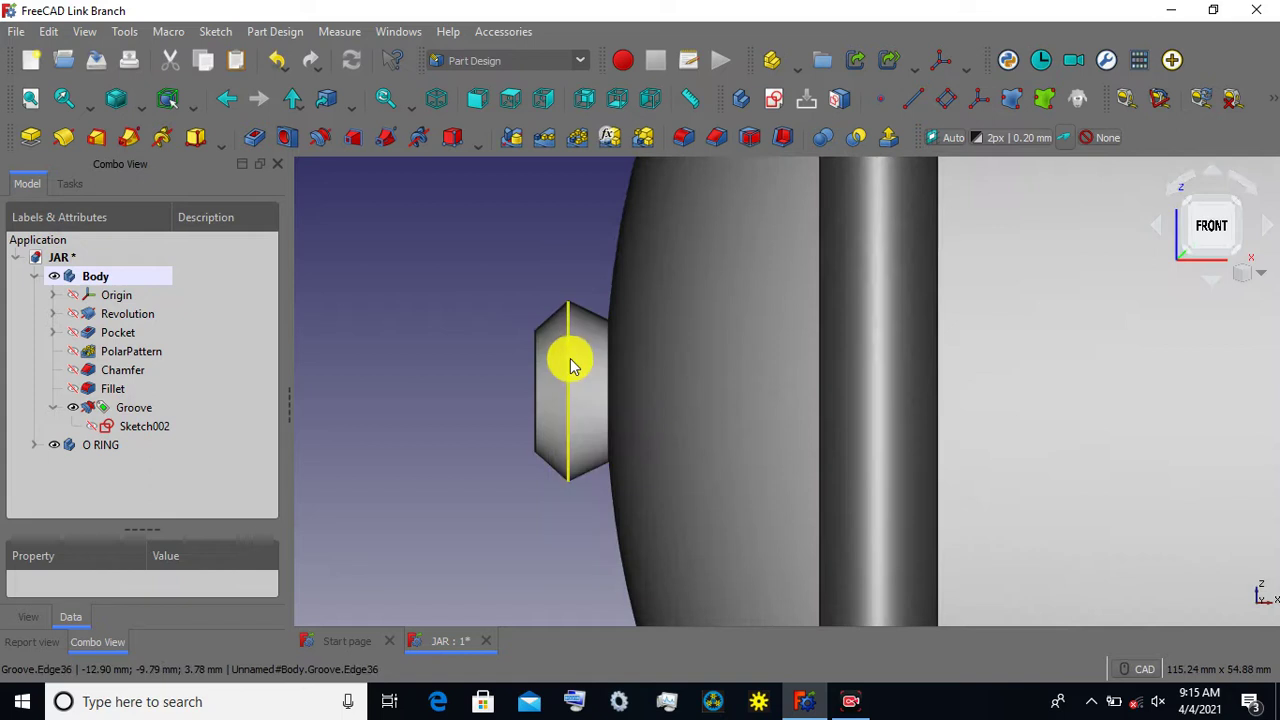
{"action": "left_click", "coordinate": [567, 368]}
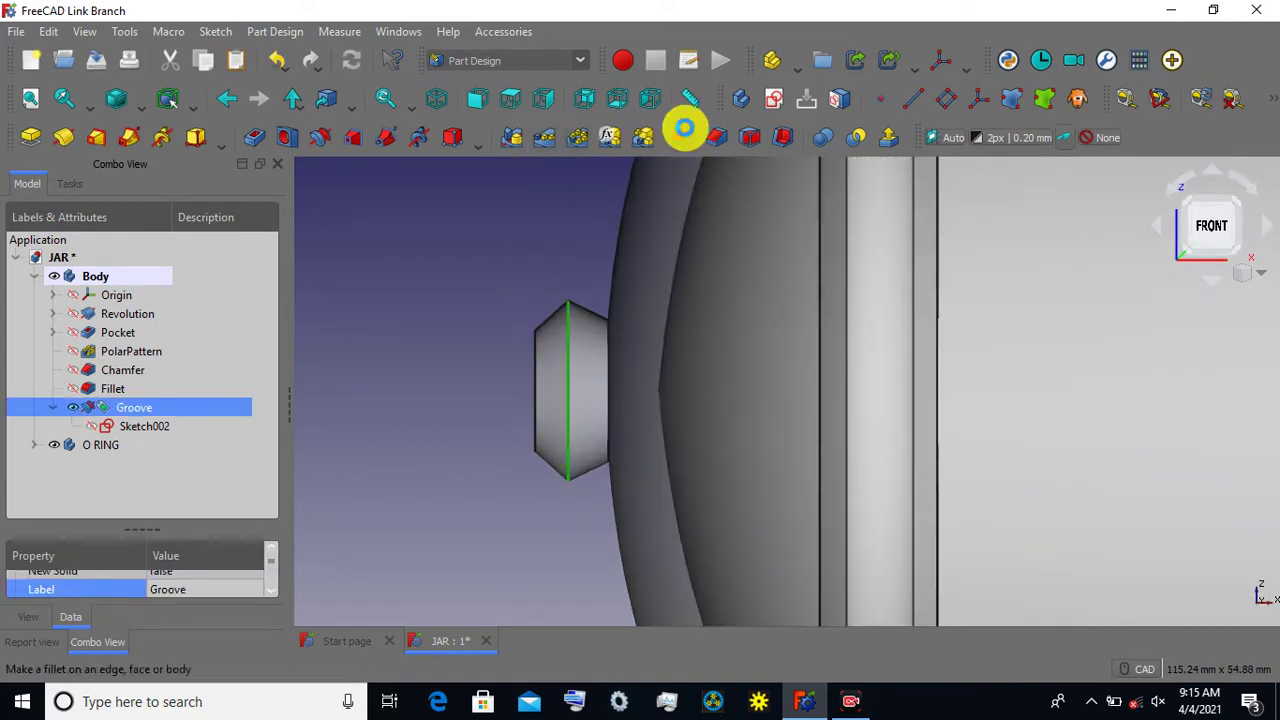
Apply a 1.00 mm fillet to the selected knob edge, creating Fillet001.
{"action": "left_click", "coordinate": [684, 128]}
{"action": "scroll", "coordinate": [528, 282], "scroll_direction": "up", "scroll_amount": 2}
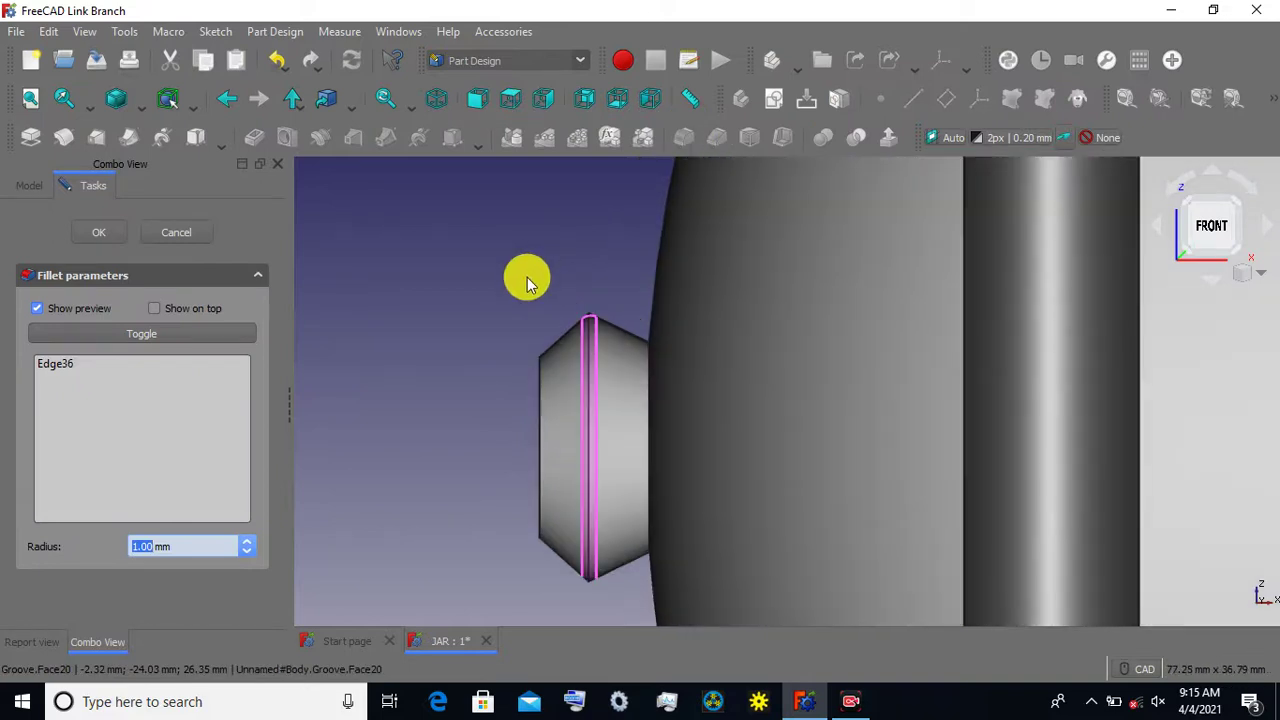
{"action": "scroll", "coordinate": [400, 465], "scroll_direction": "up", "scroll_amount": 4}
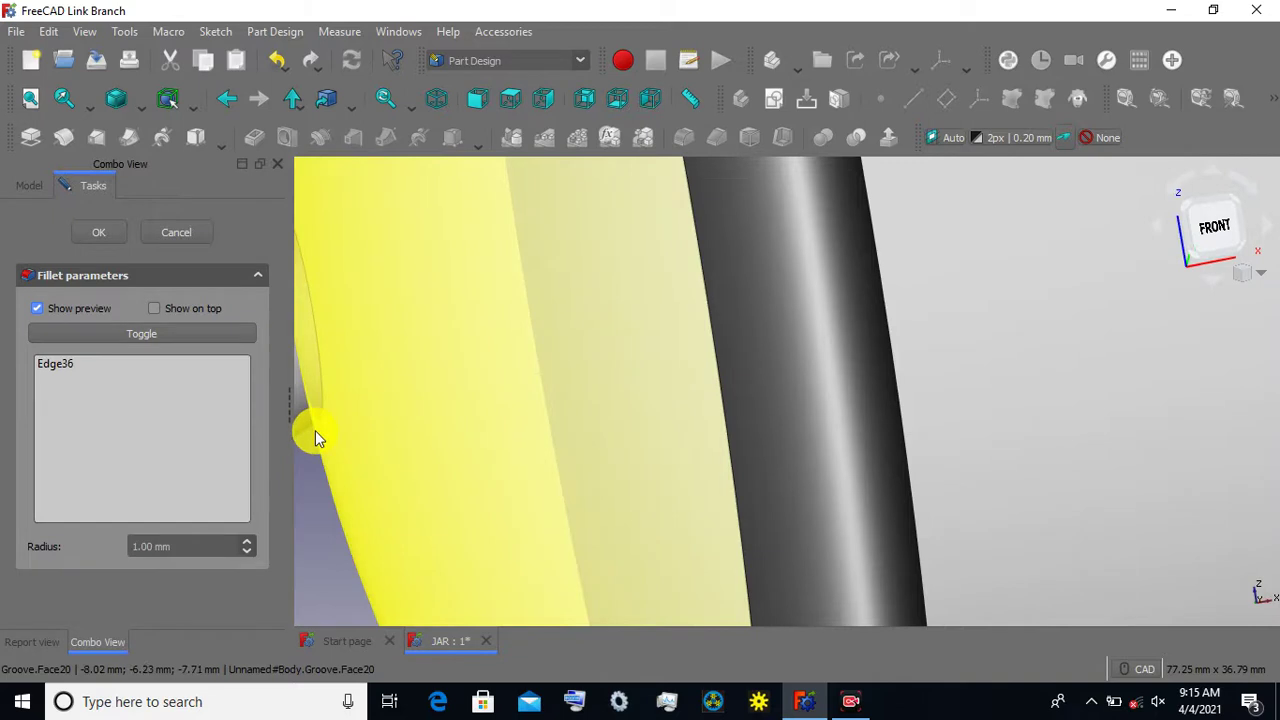
{"action": "scroll", "coordinate": [320, 425], "scroll_direction": "up", "scroll_amount": 3}
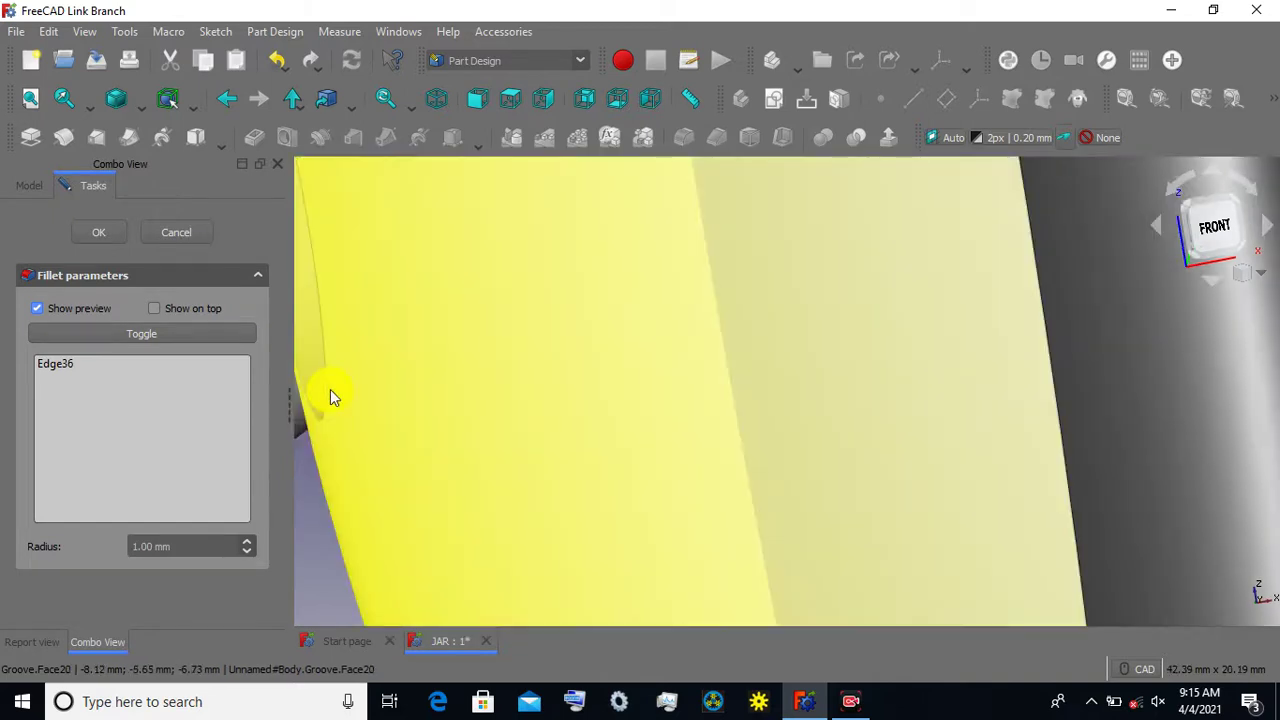
{"action": "left_click", "coordinate": [328, 395]}
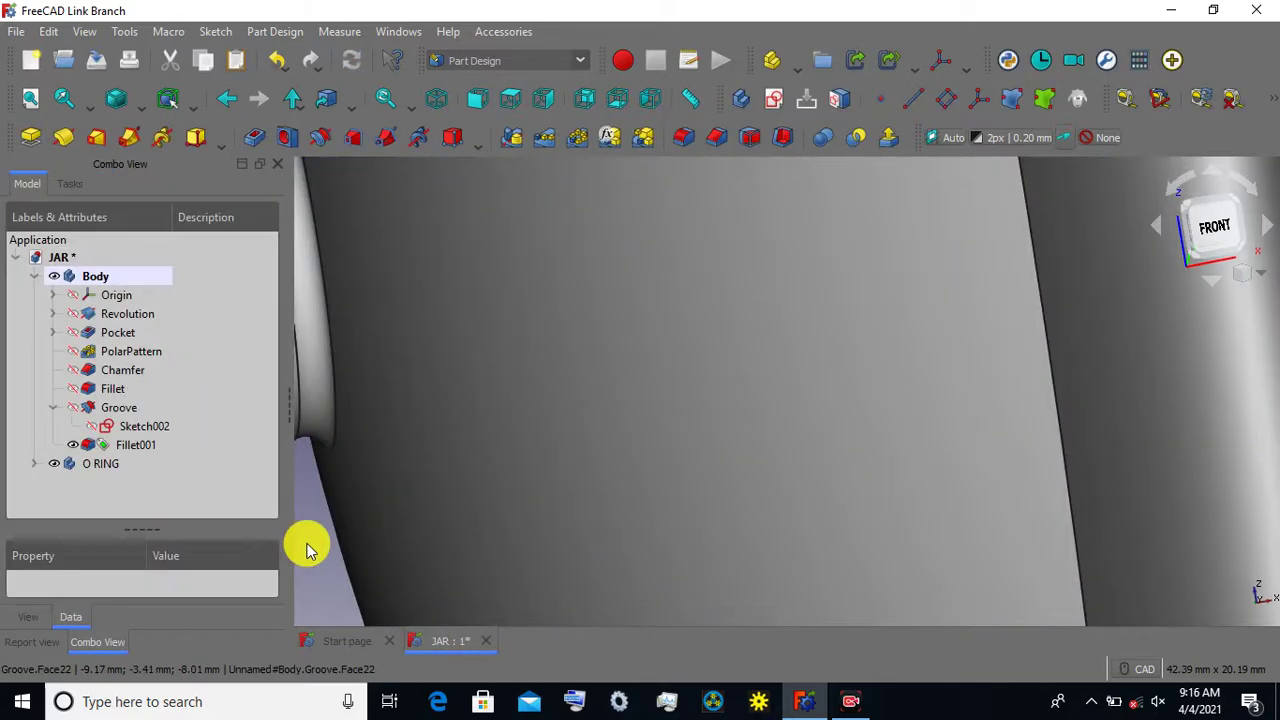
{"action": "scroll", "coordinate": [307, 548], "scroll_direction": "down", "scroll_amount": 2}
{"action": "scroll", "coordinate": [307, 548], "scroll_direction": "down", "scroll_amount": 2}
Select rim Edge3 and start a fillet on it.
{"action": "scroll", "coordinate": [307, 548], "scroll_direction": "down", "scroll_amount": 2}
{"action": "scroll", "coordinate": [307, 548], "scroll_direction": "down", "scroll_amount": 3}
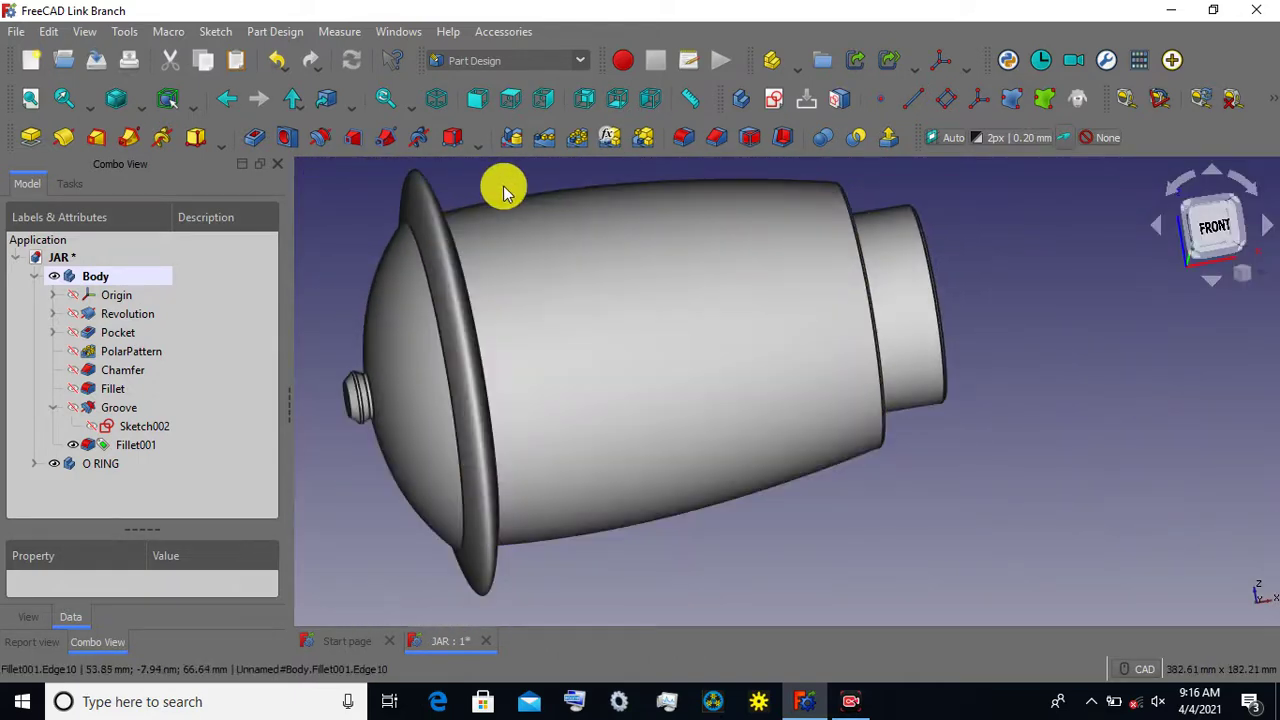
{"action": "middle_click_drag", "start_coordinate": [503, 190], "coordinate": [547, 206]}
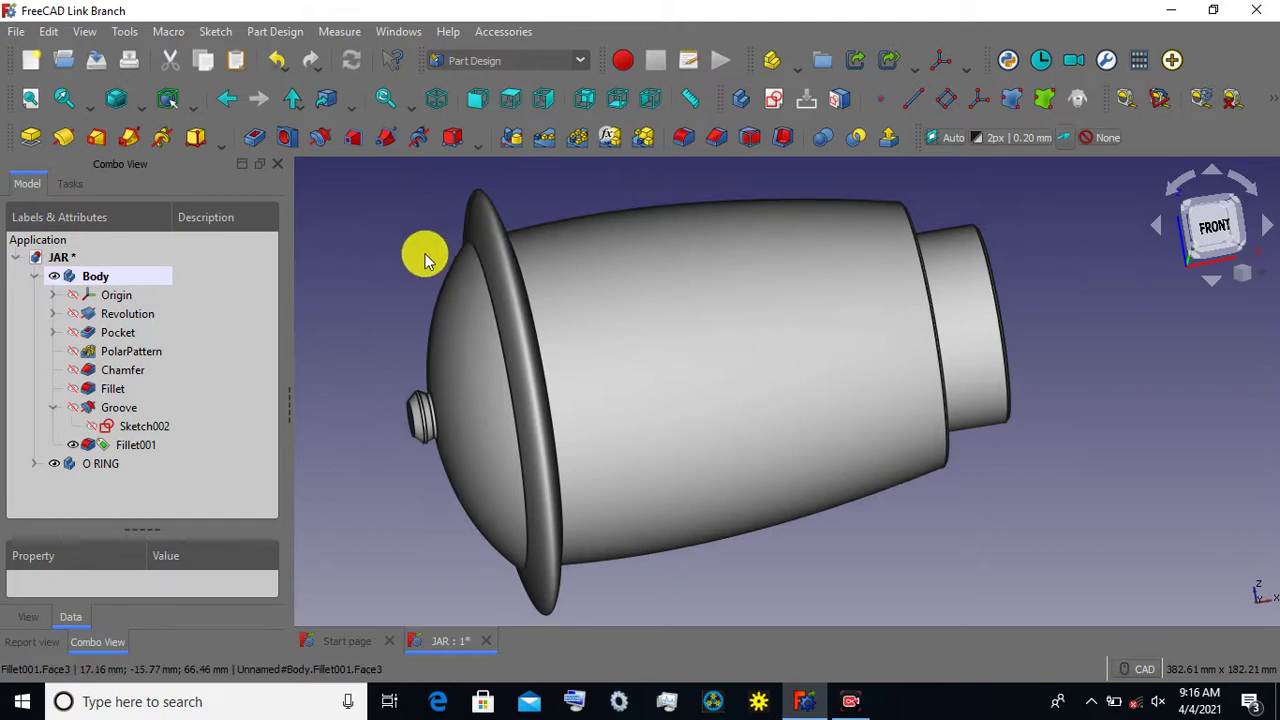
{"action": "scroll", "coordinate": [425, 258], "scroll_direction": "up", "scroll_amount": 3}
{"action": "scroll", "coordinate": [425, 258], "scroll_direction": "up", "scroll_amount": 2}
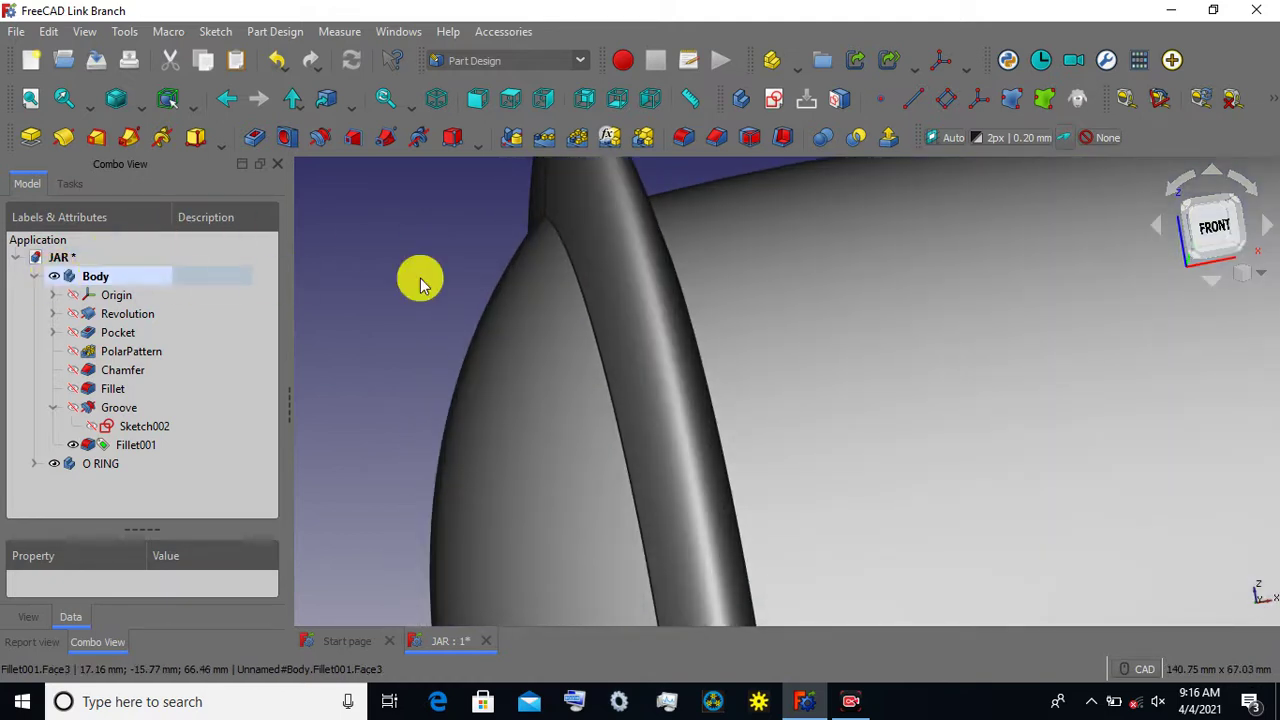
{"action": "left_click", "coordinate": [578, 283]}
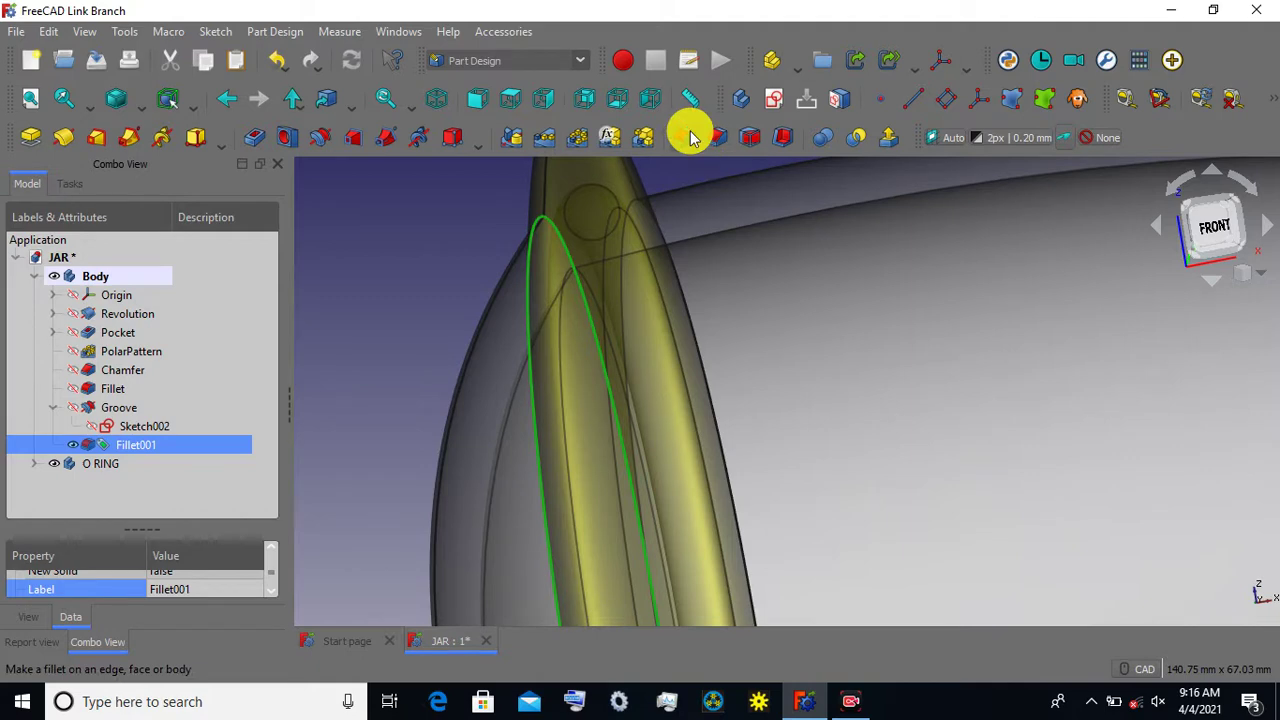
{"action": "left_click", "coordinate": [690, 137]}
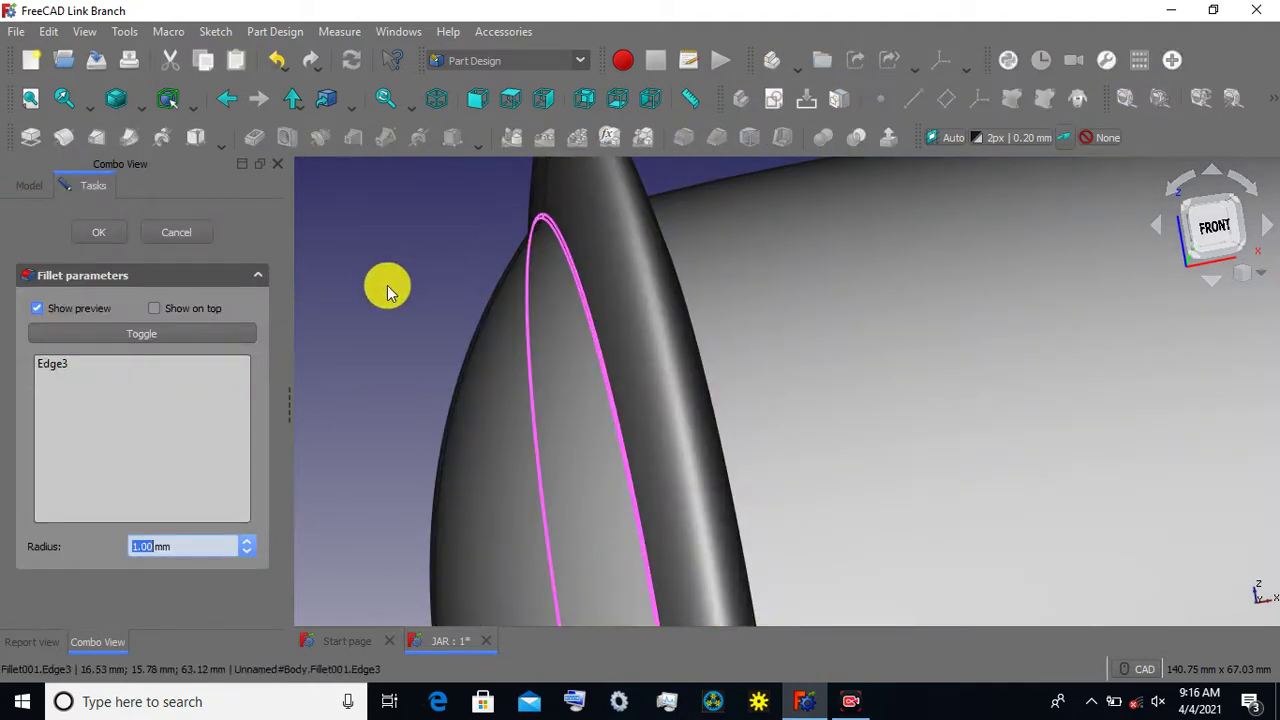
Add Edge6 to the fillet and accept it at 1.00 mm radius.
{"action": "scroll", "coordinate": [423, 243], "scroll_direction": "down", "scroll_amount": 5}
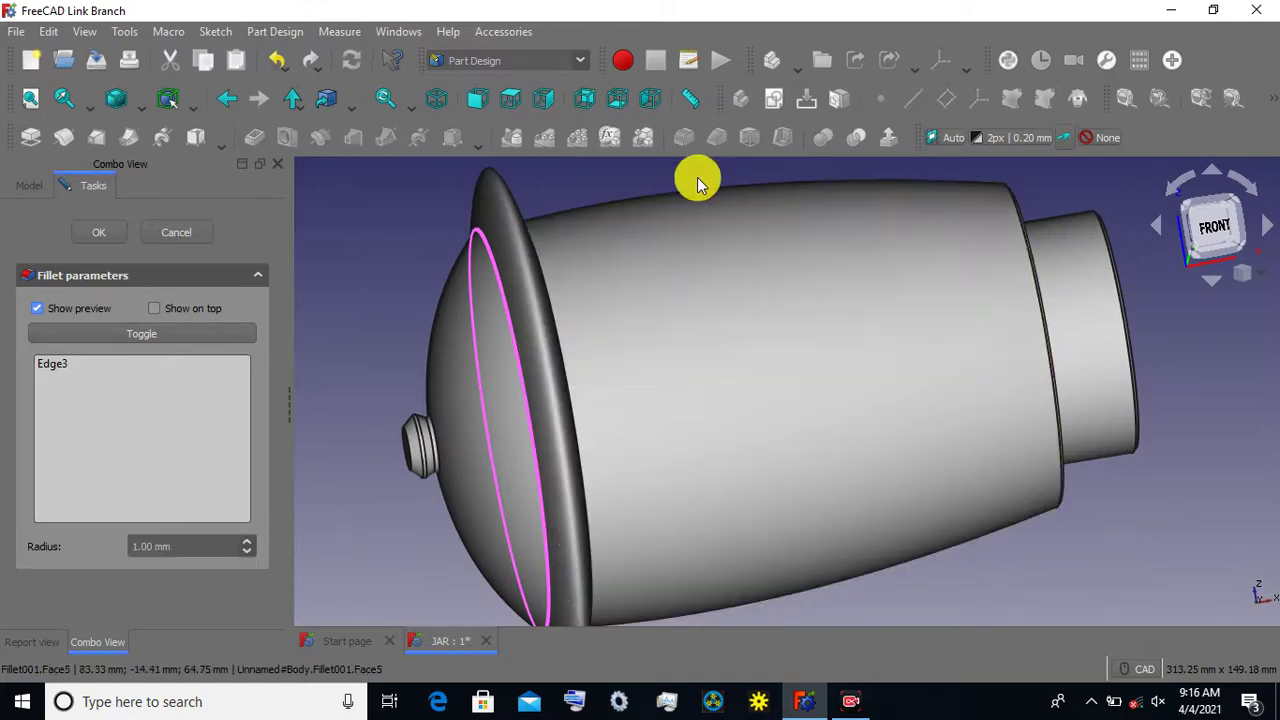
{"action": "scroll", "coordinate": [697, 177], "scroll_direction": "up", "scroll_amount": 3}
{"action": "scroll", "coordinate": [640, 217], "scroll_direction": "up", "scroll_amount": 2}
{"action": "scroll", "coordinate": [648, 237], "scroll_direction": "up", "scroll_amount": 3}
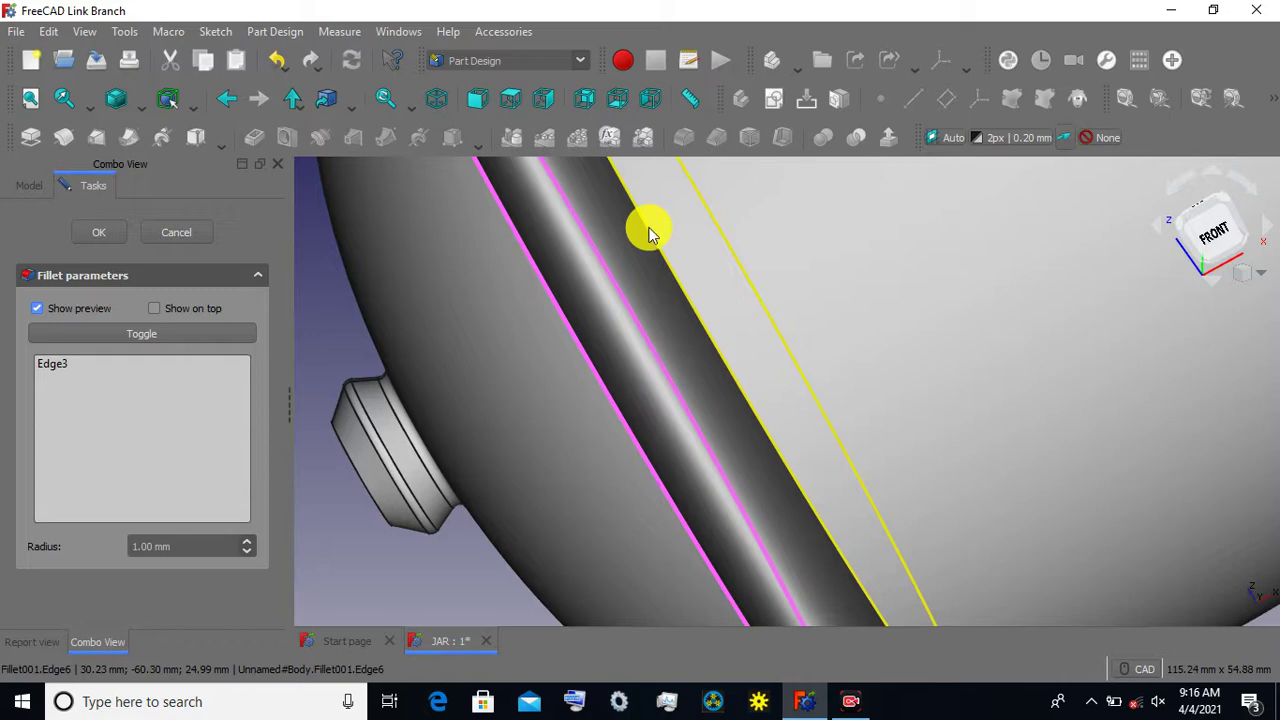
{"action": "left_click", "coordinate": [648, 233]}
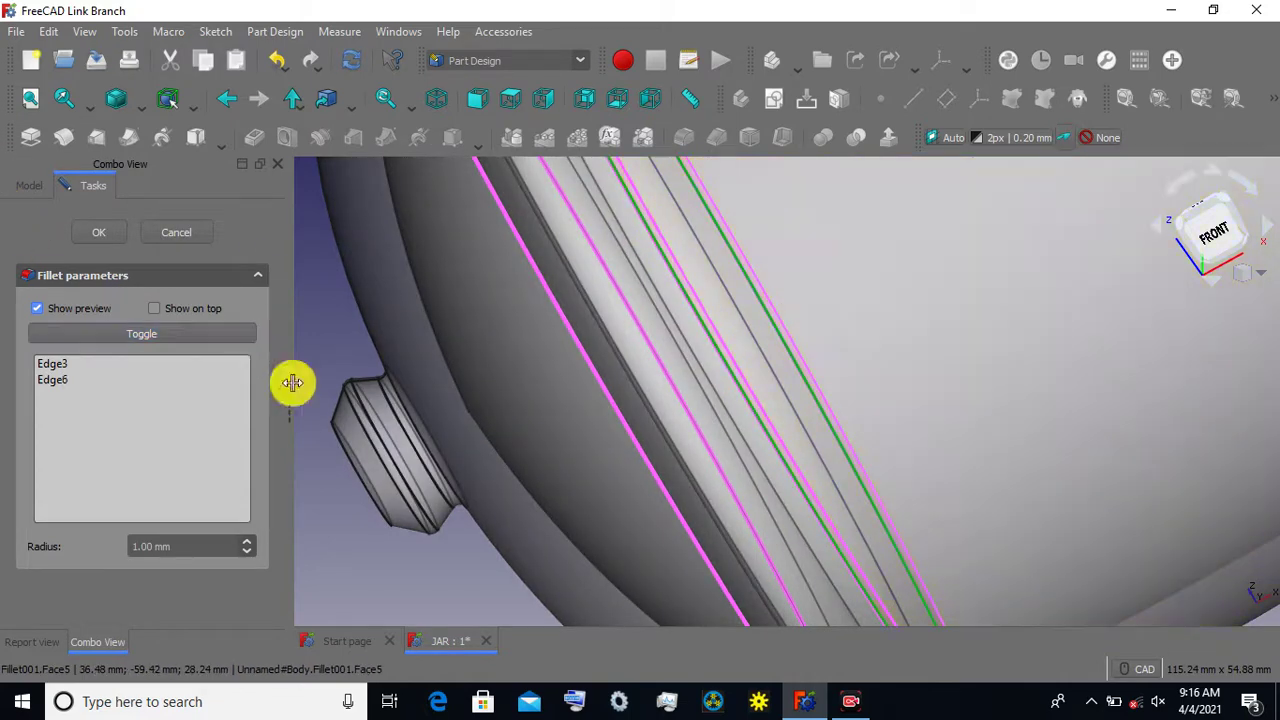
{"action": "scroll", "coordinate": [360, 412], "scroll_direction": "down", "scroll_amount": 2}
{"action": "scroll", "coordinate": [346, 414], "scroll_direction": "down", "scroll_amount": 3}
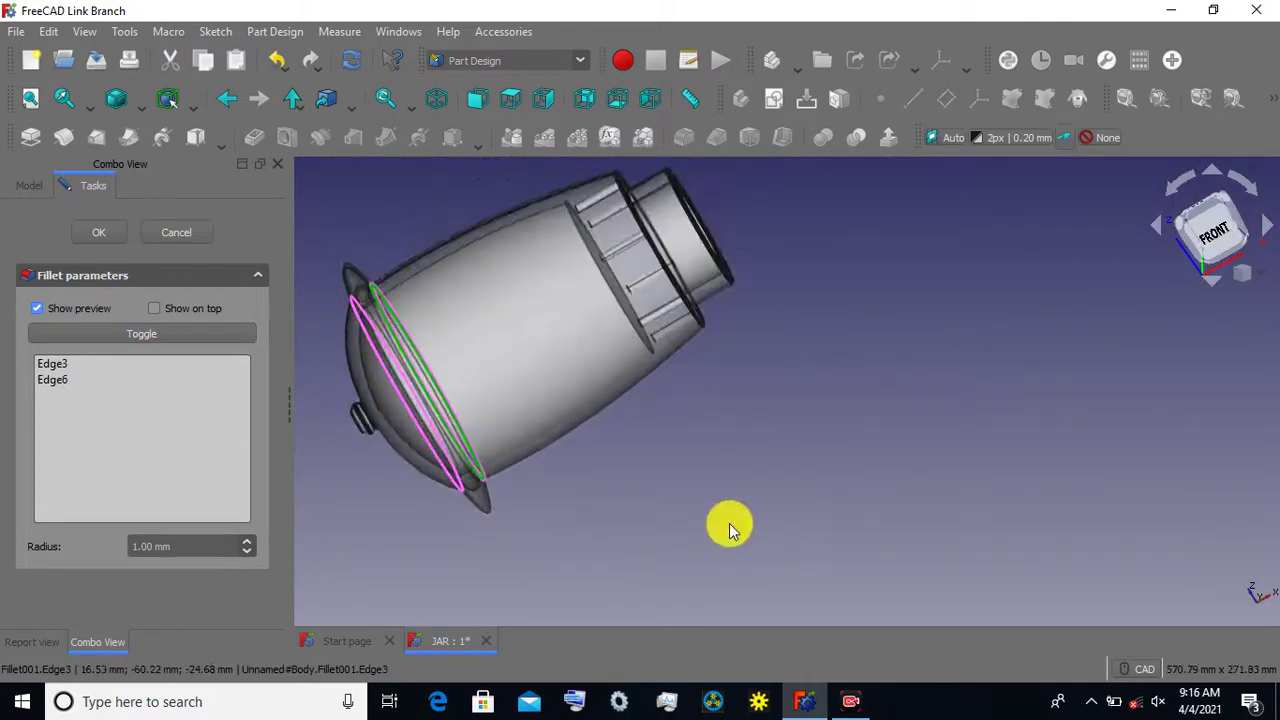
{"action": "middle_click_drag", "start_coordinate": [724, 532], "coordinate": [634, 531]}
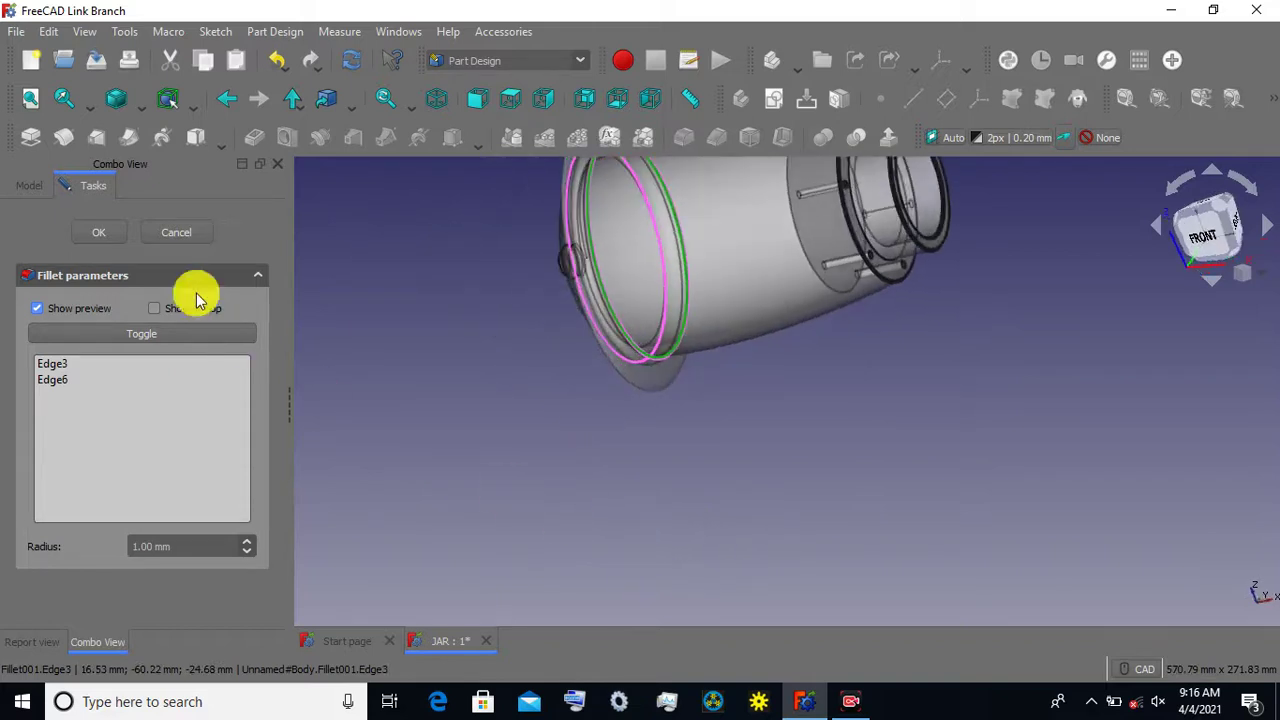
{"action": "left_click", "coordinate": [84, 230]}
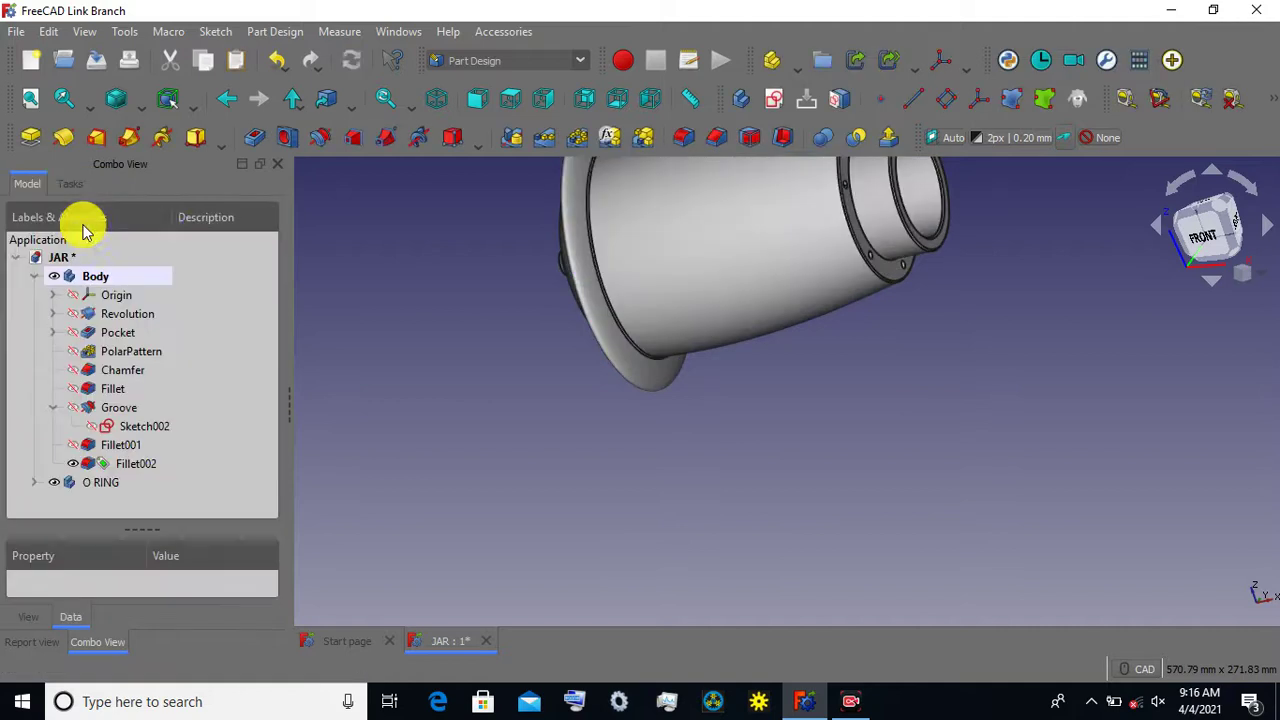
Orbit the jar and re-expand the jar Body's feature list with nothing selected.
{"action": "scroll", "coordinate": [476, 283], "scroll_direction": "down", "scroll_amount": 3}
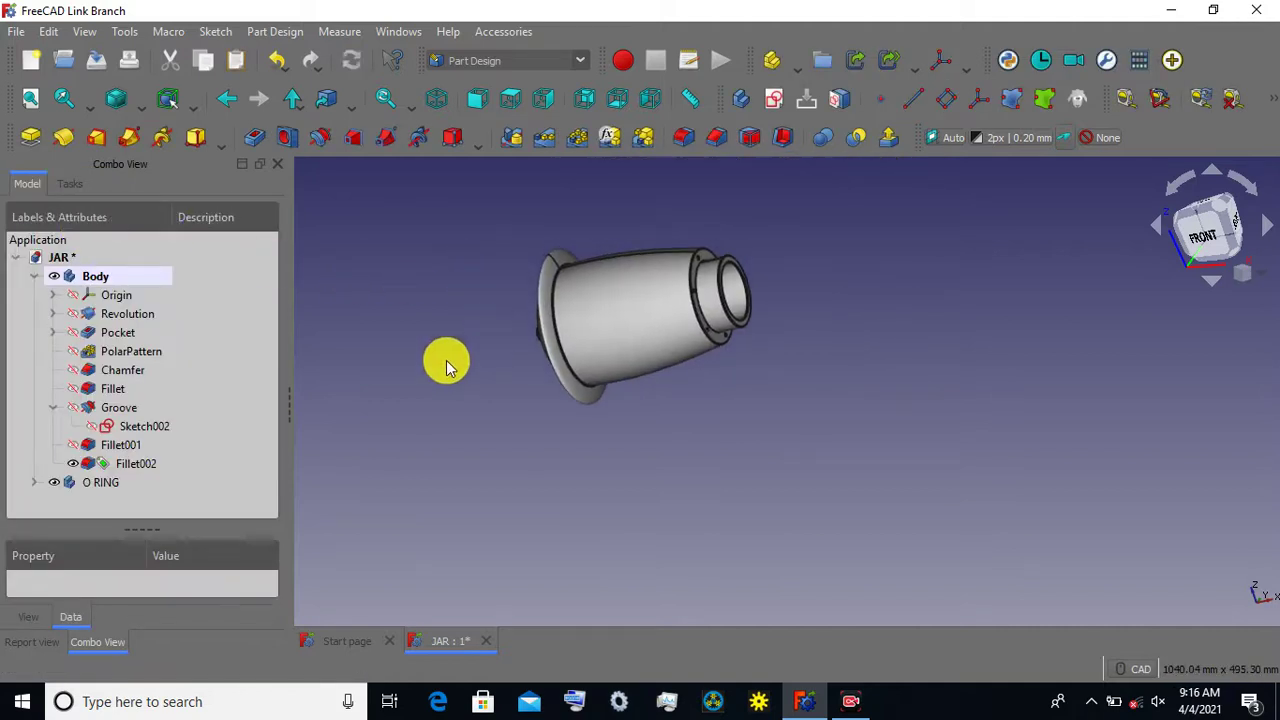
{"action": "mouse_move", "coordinate": [473, 378]}
{"action": "middle_mouse_down"}
{"action": "mouse_move", "coordinate": [523, 366]}
{"action": "mouse_move", "coordinate": [663, 443]}
{"action": "middle_mouse_up"}
{"action": "scroll", "coordinate": [663, 447], "scroll_direction": "up", "scroll_amount": 2}
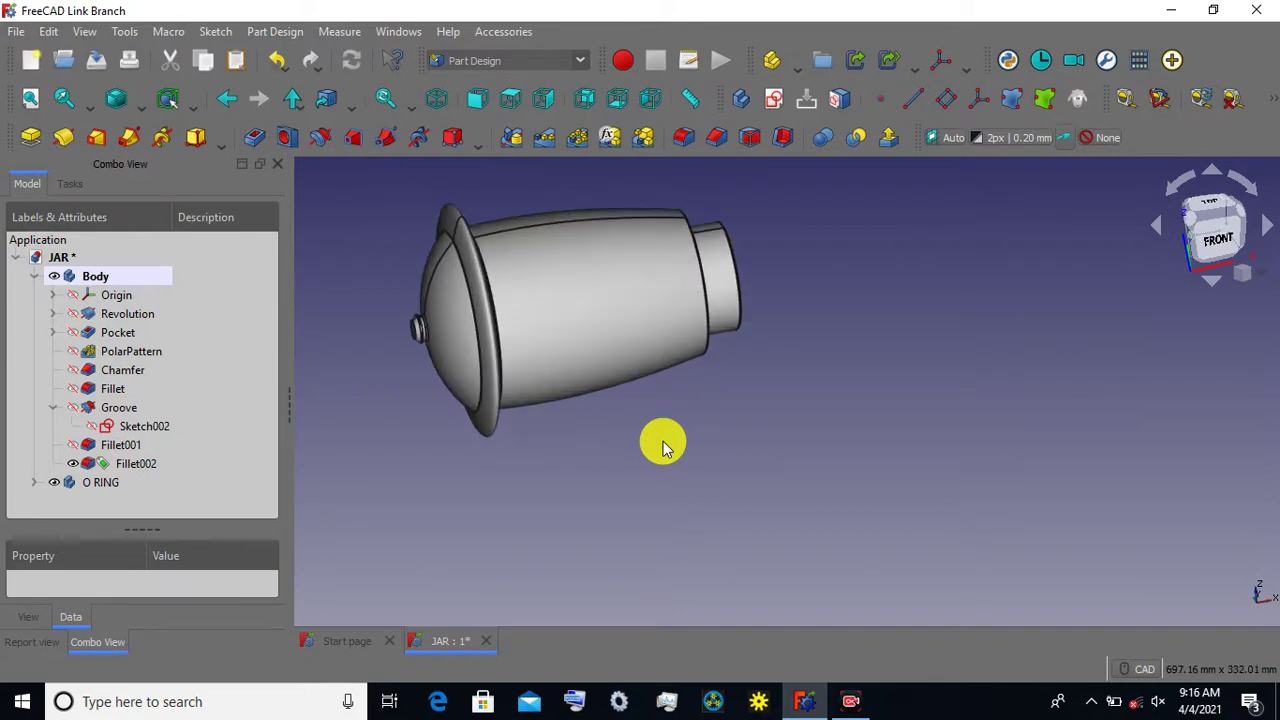
{"action": "double_click", "coordinate": [84, 276]}
{"action": "left_click", "coordinate": [364, 490]}
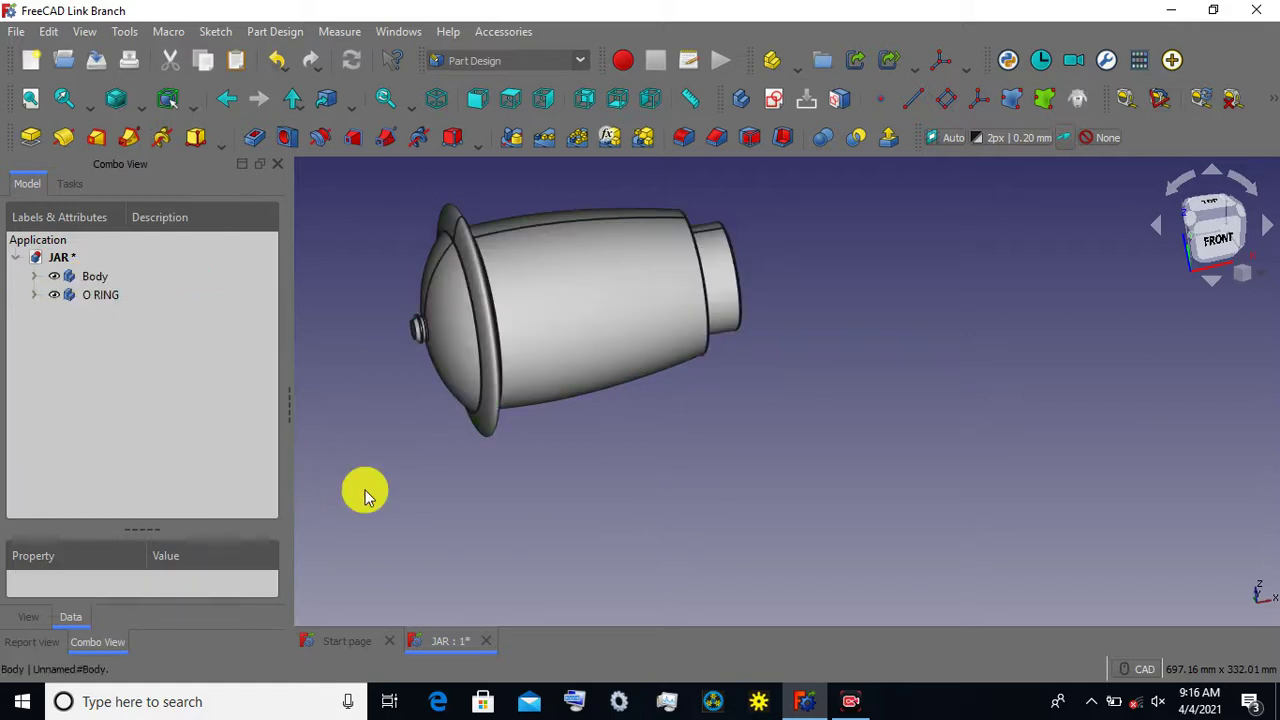
{"action": "double_click", "coordinate": [113, 281]}
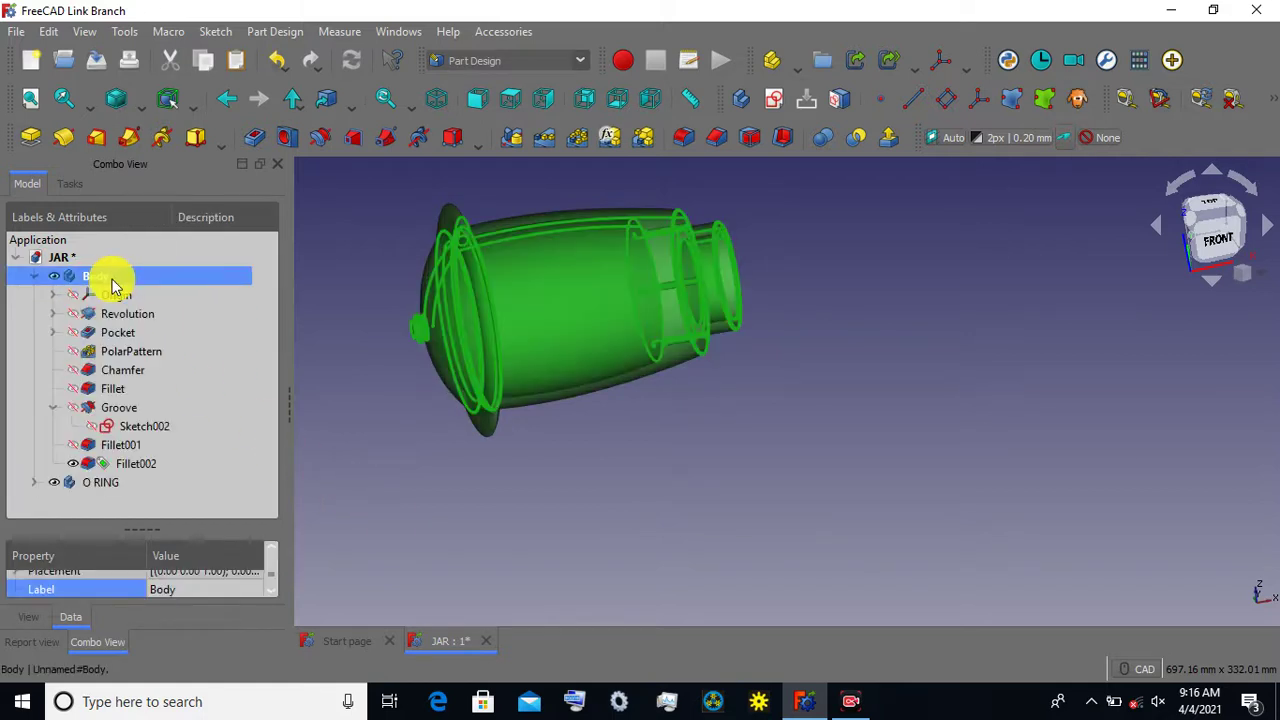
{"action": "left_click", "coordinate": [335, 420]}
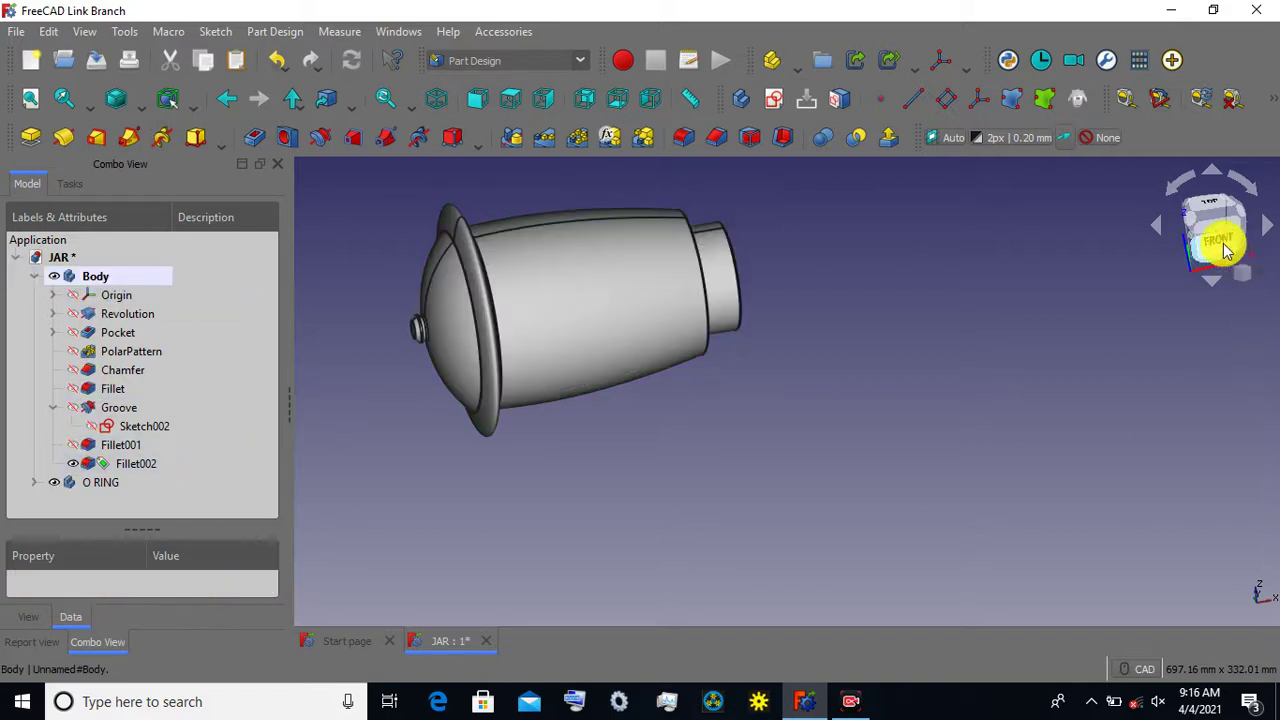
View the jar from the front and set the draw style to Hidden Line.
{"action": "left_click", "coordinate": [1222, 243]}
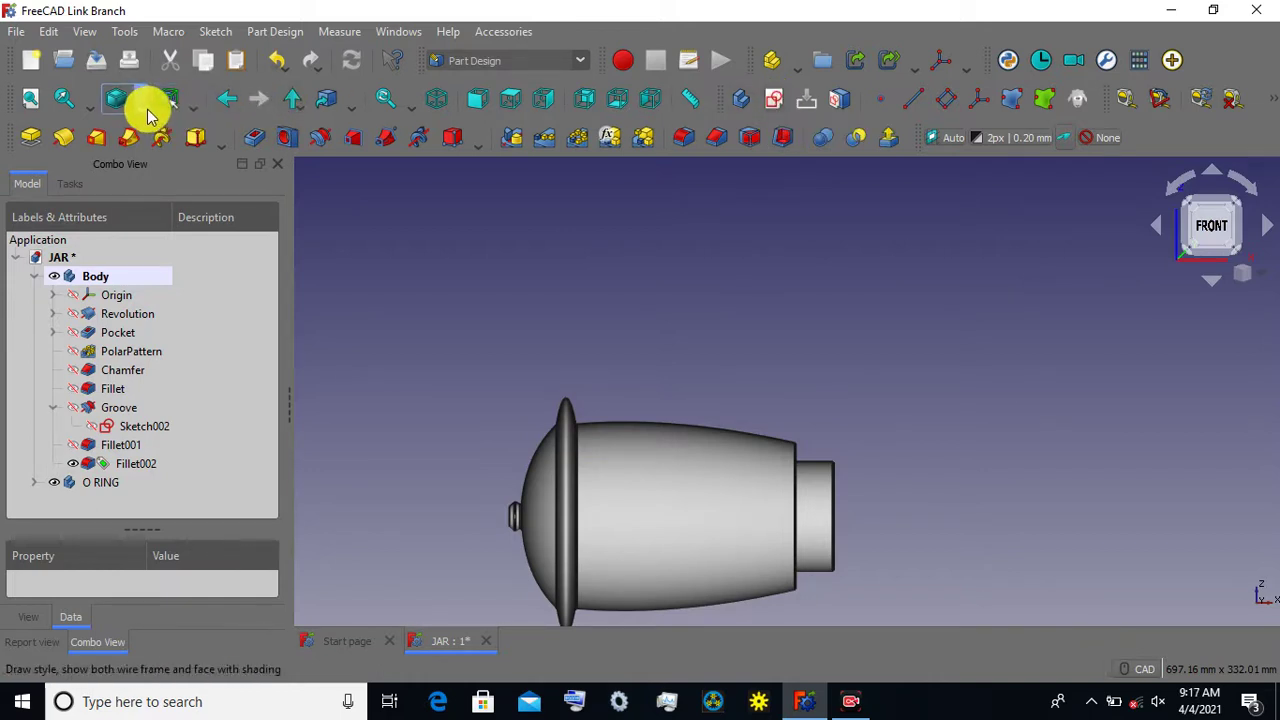
{"action": "left_click", "coordinate": [142, 104]}
{"action": "left_click", "coordinate": [150, 209]}
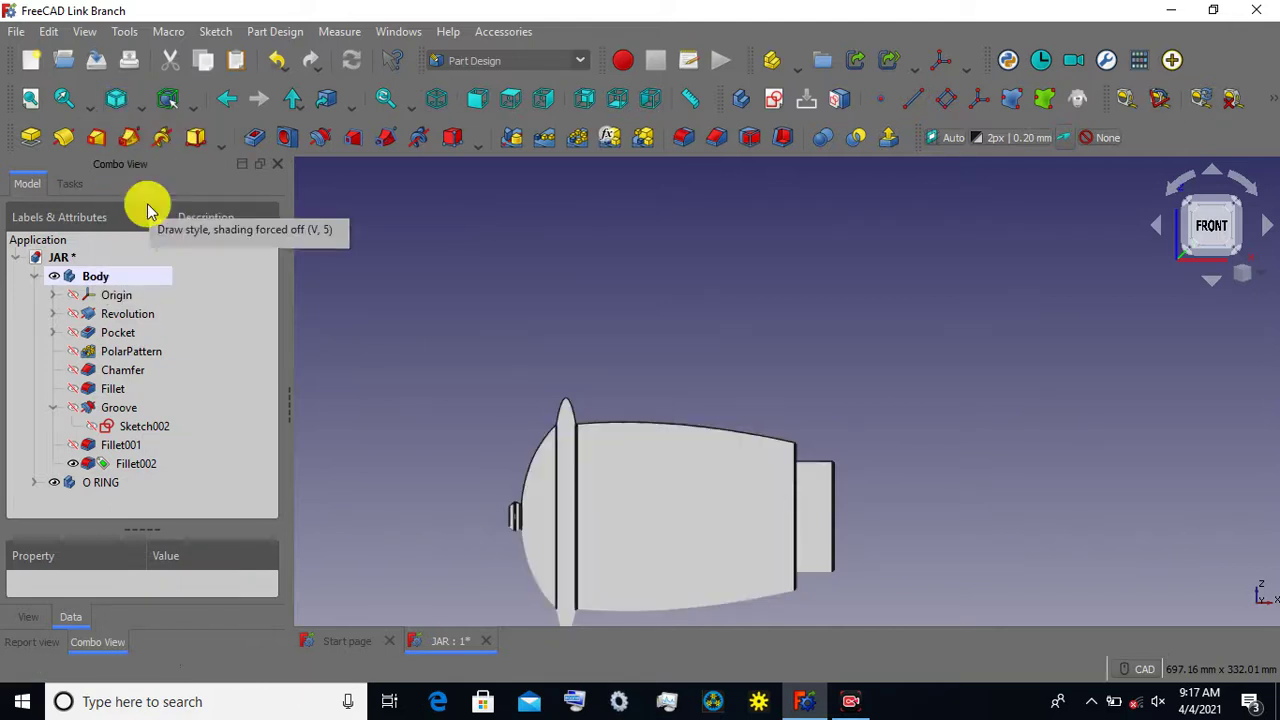
{"action": "left_click", "coordinate": [137, 112]}
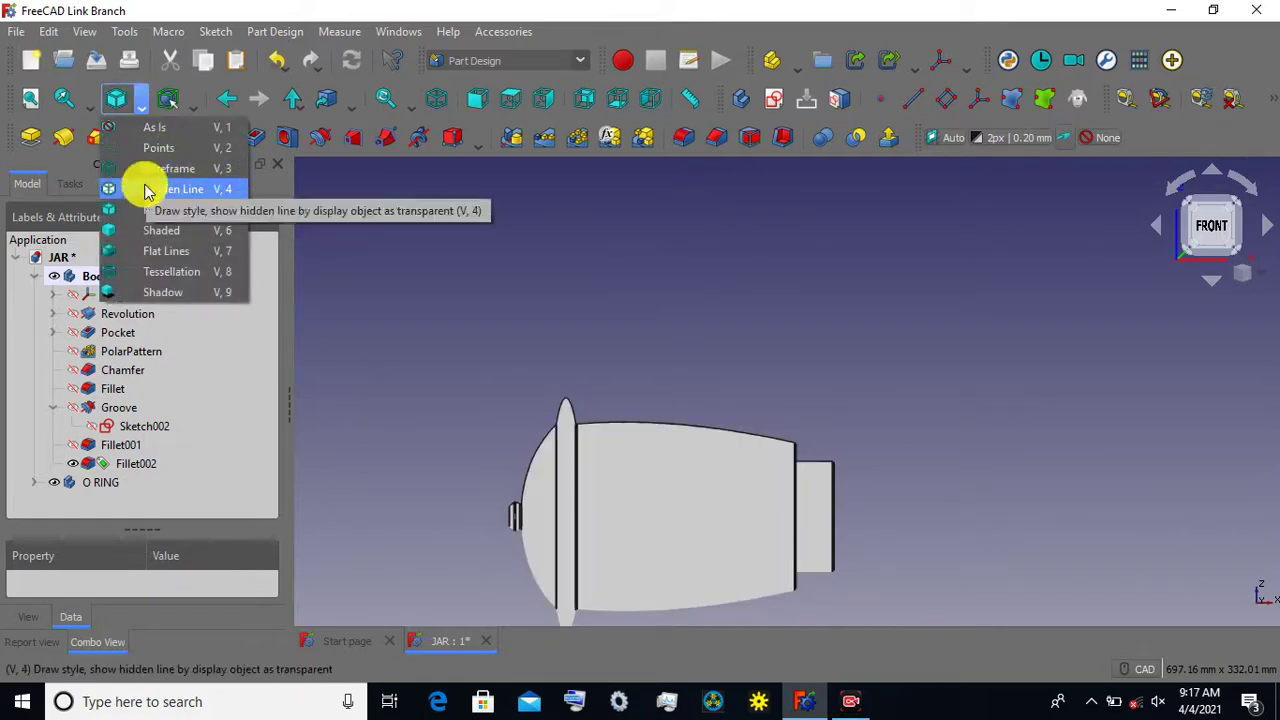
{"action": "left_click", "coordinate": [143, 186]}
Recentre the jar in the view and begin creating a new sketch.
{"action": "scroll", "coordinate": [686, 386], "scroll_direction": "up", "scroll_amount": 1}
{"action": "scroll", "coordinate": [682, 378], "scroll_direction": "down", "scroll_amount": 2}
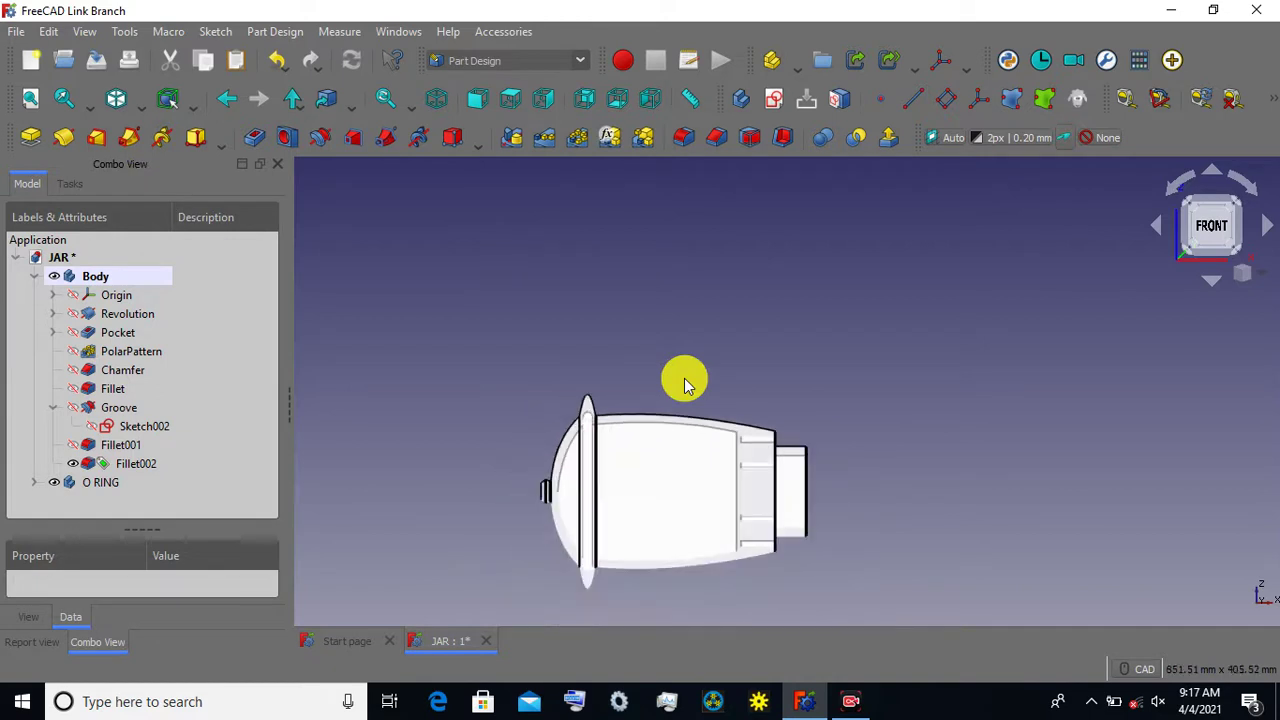
{"action": "scroll", "coordinate": [682, 378], "scroll_direction": "down", "scroll_amount": 1}
{"action": "middle_click_drag", "start_coordinate": [684, 377], "coordinate": [648, 306]}
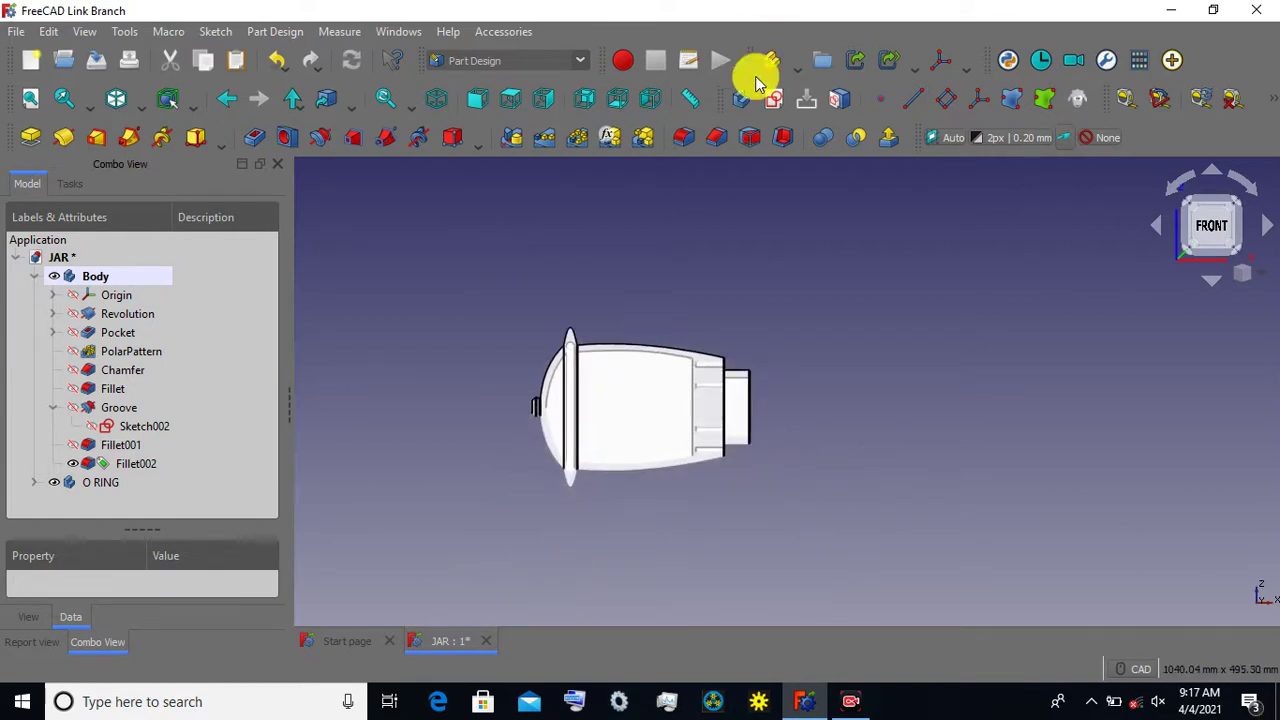
{"action": "left_click", "coordinate": [772, 100]}
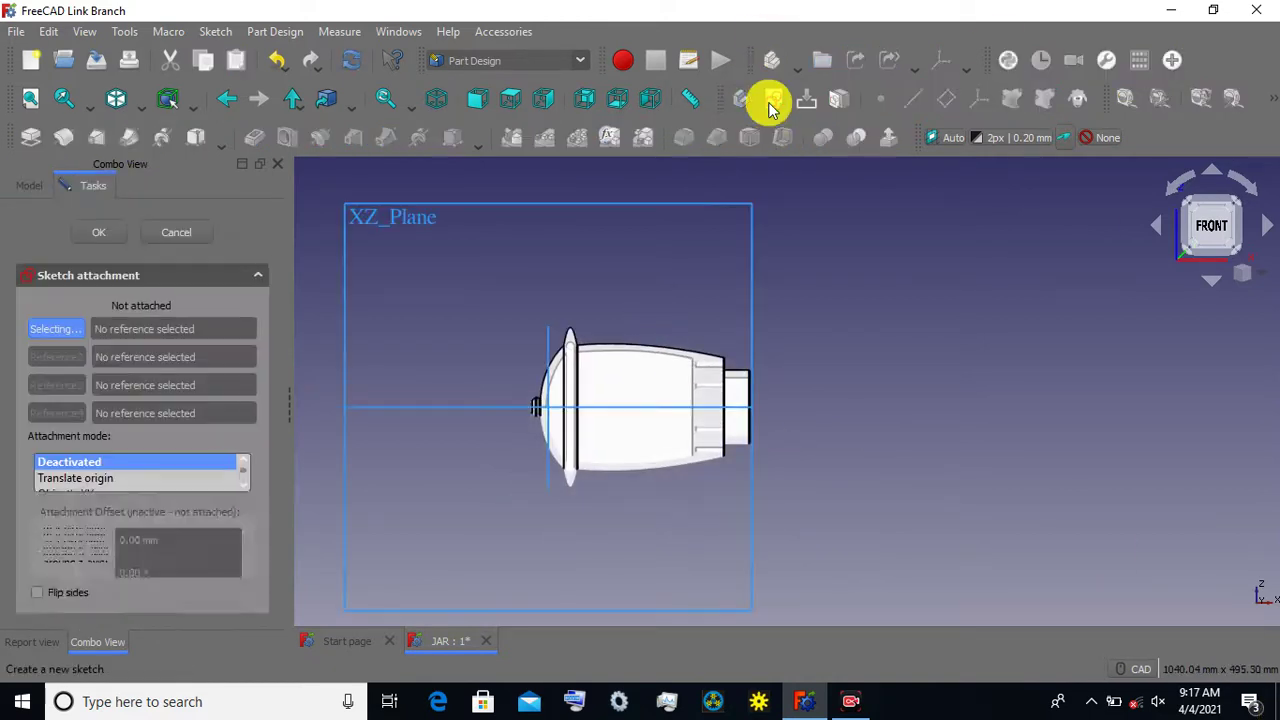
Attach the new sketch to the XZ_Plane.
{"action": "left_click", "coordinate": [649, 206]}
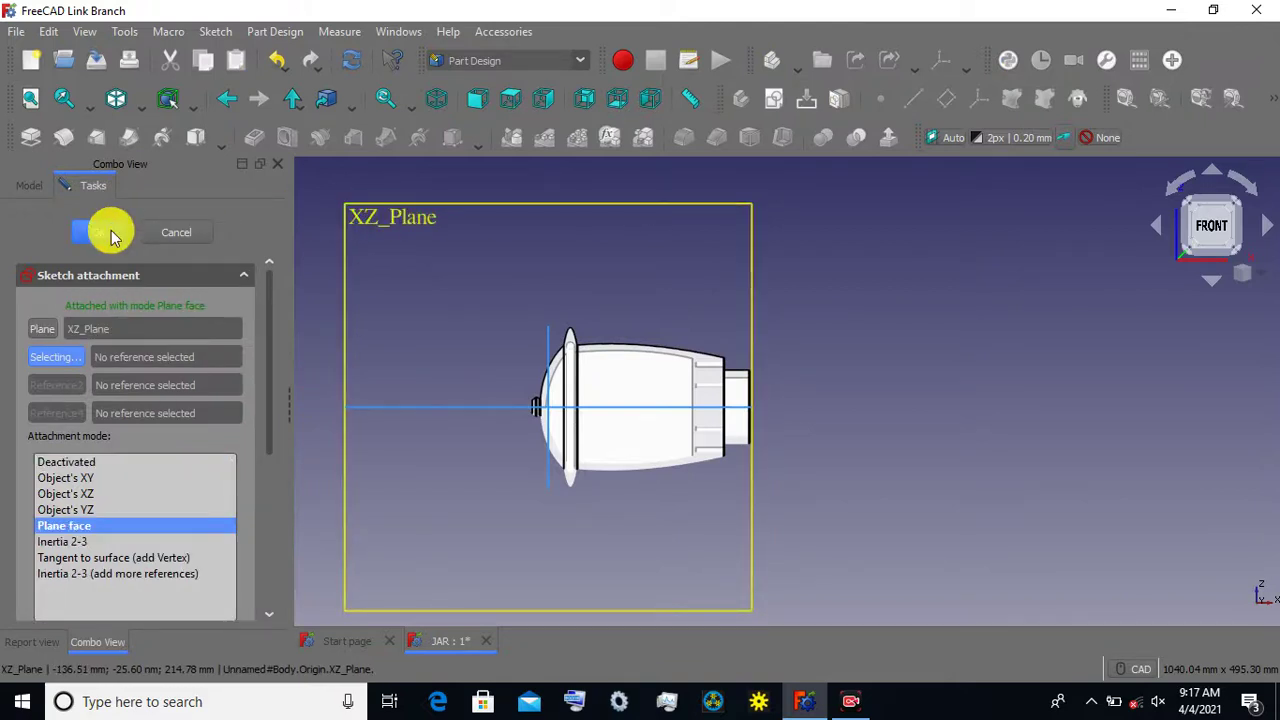
{"action": "left_click", "coordinate": [110, 233]}
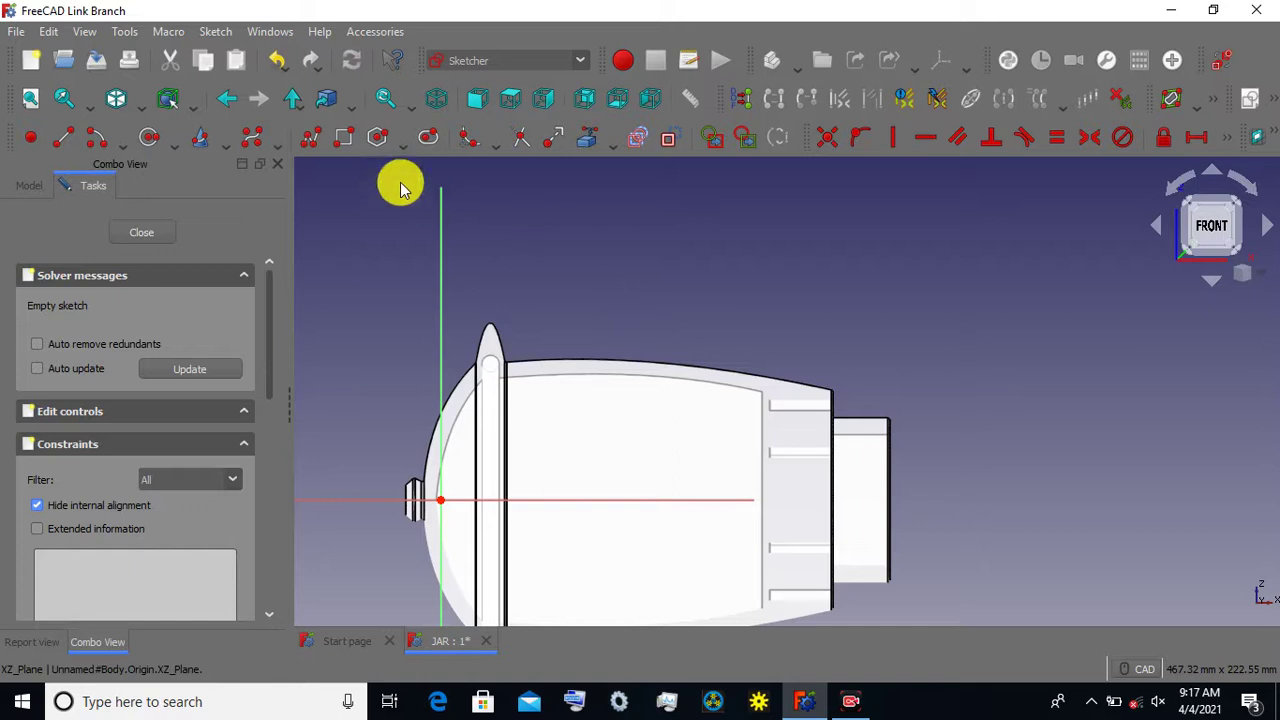
{"action": "scroll", "coordinate": [586, 323], "scroll_direction": "up", "scroll_amount": 1}
{"action": "scroll", "coordinate": [584, 328], "scroll_direction": "up", "scroll_amount": 3}
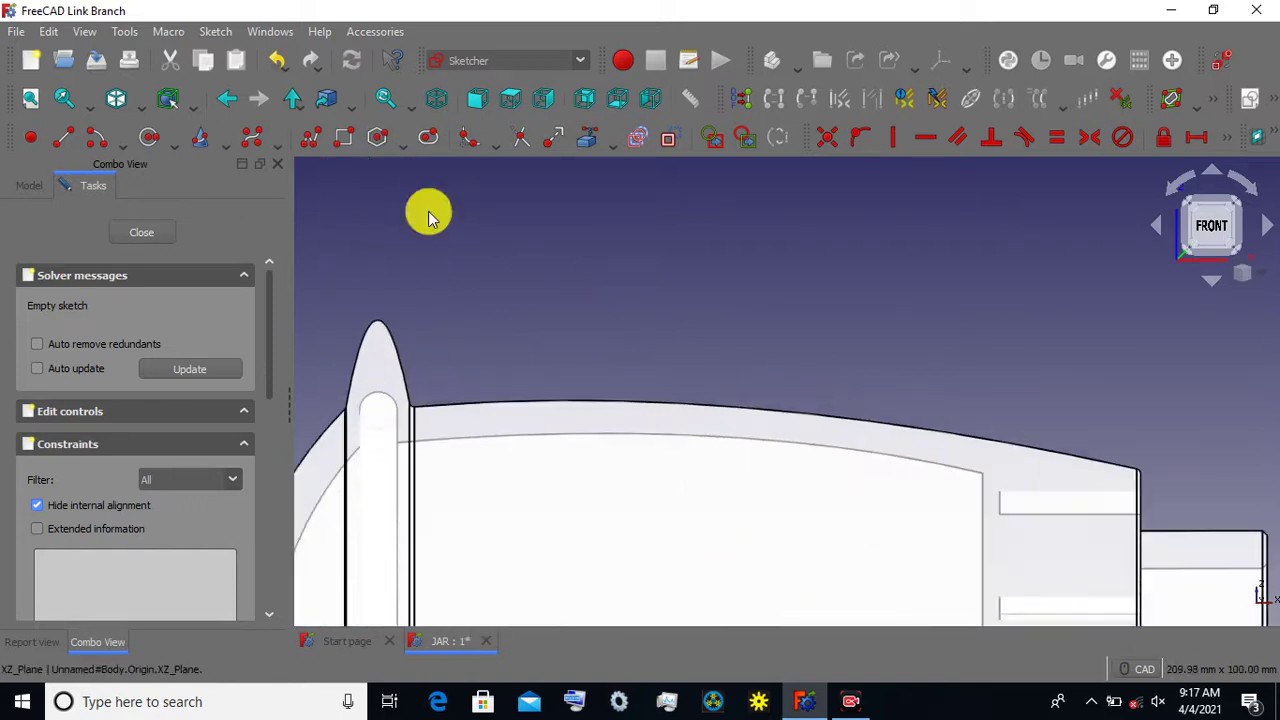
Draw a small rectangle over the jar's shoulder, raise its top edge, and close the sketch.
{"action": "left_click", "coordinate": [346, 137]}
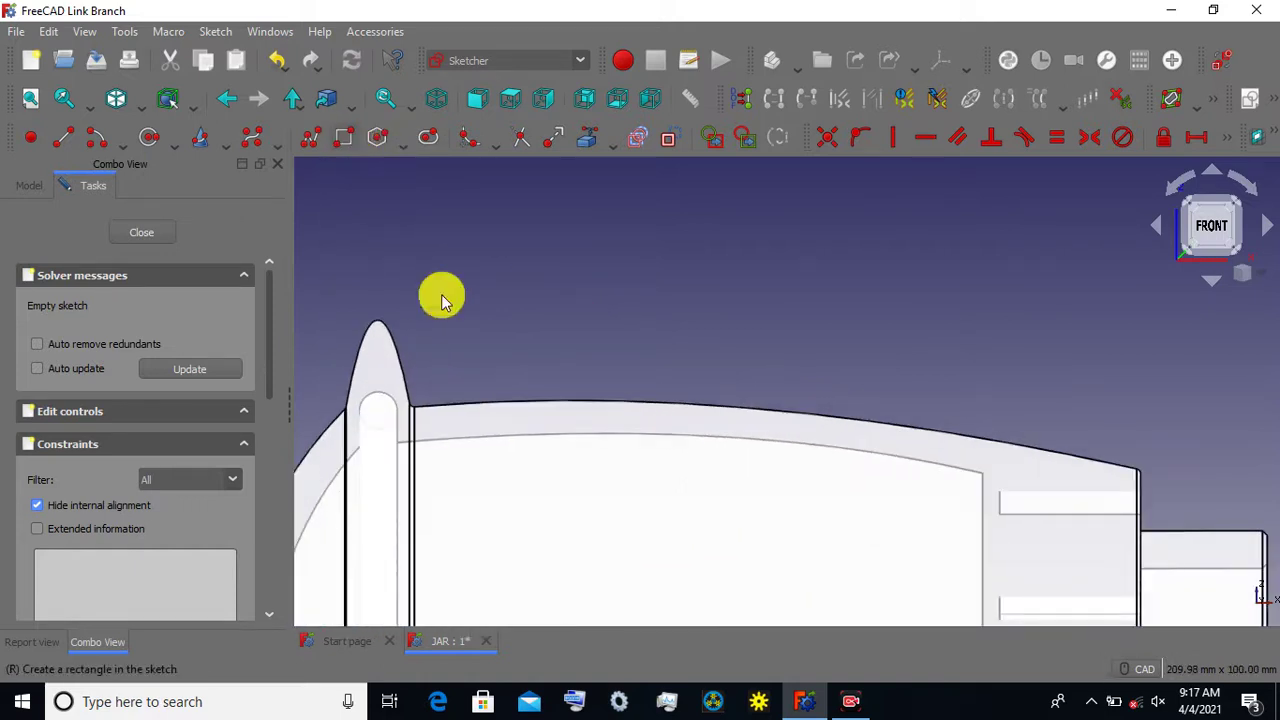
{"action": "left_click", "coordinate": [509, 378]}
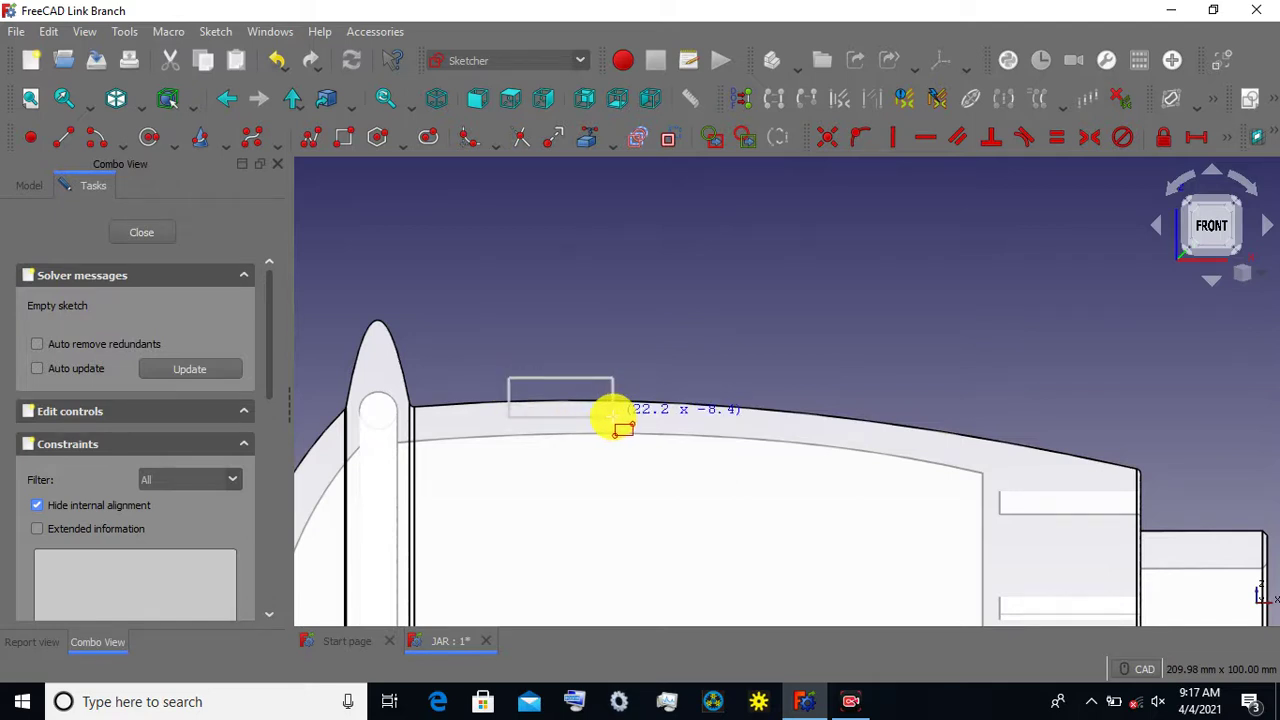
{"action": "left_click", "coordinate": [613, 416]}
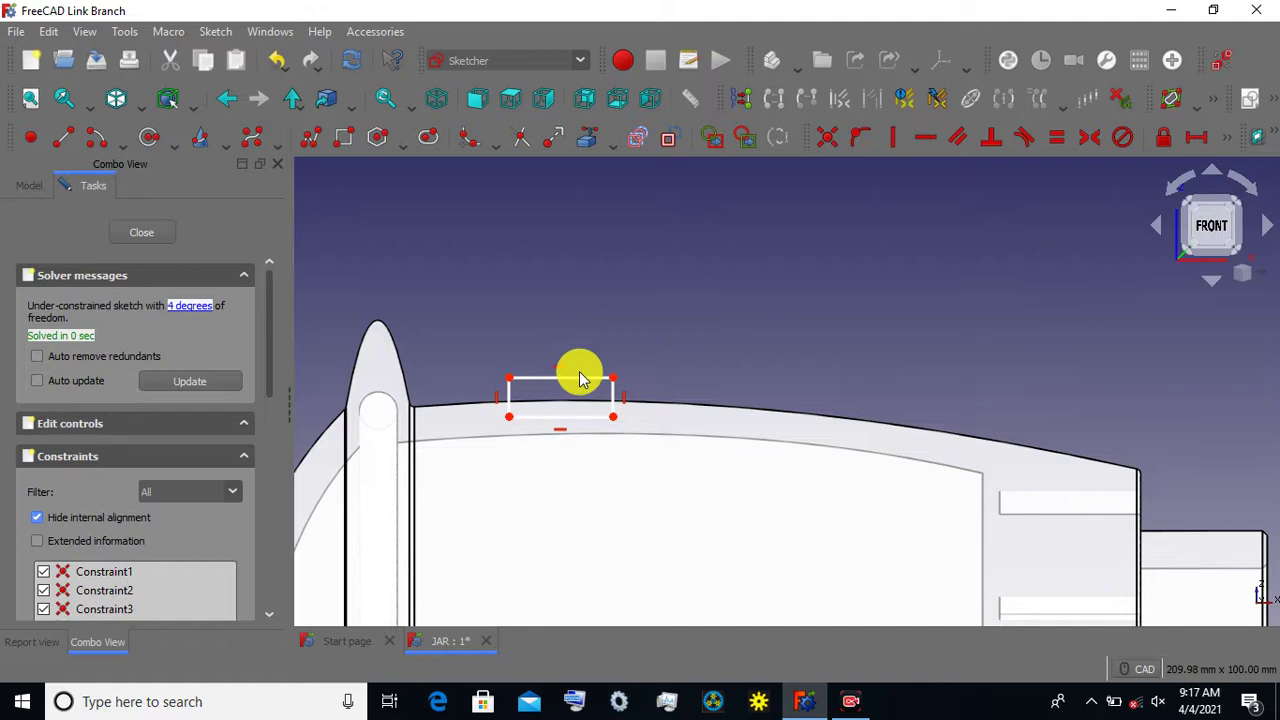
{"action": "left_click_drag", "start_coordinate": [578, 378], "coordinate": [576, 367]}
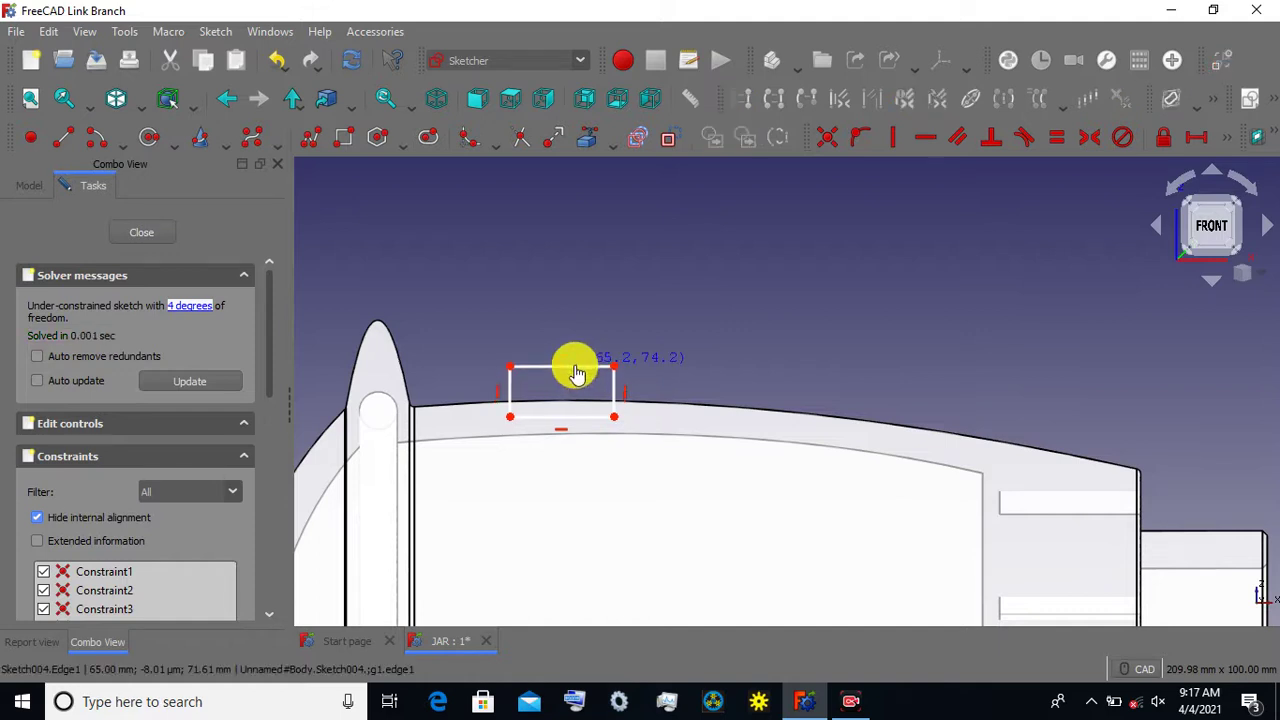
{"action": "left_click", "coordinate": [129, 232]}
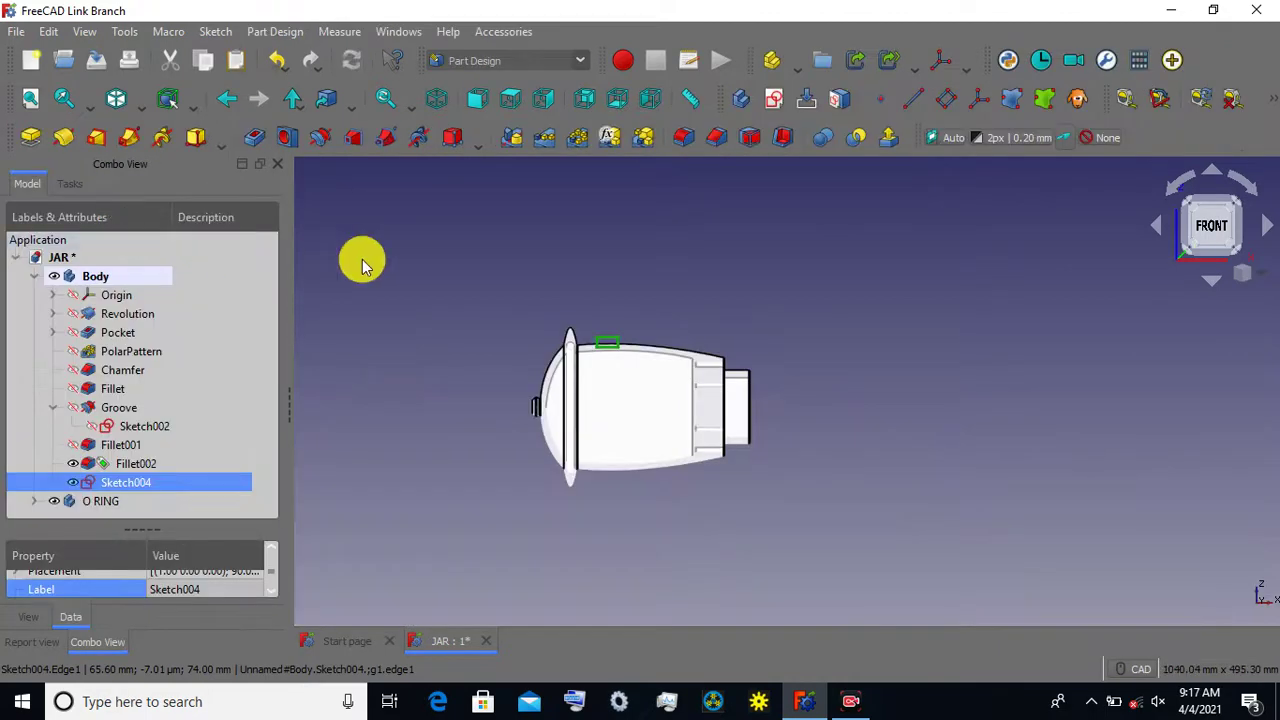
Tilt the view onto Sketch004 and start a Pad from it.
{"action": "middle_click_drag", "start_coordinate": [383, 502], "coordinate": [420, 514]}
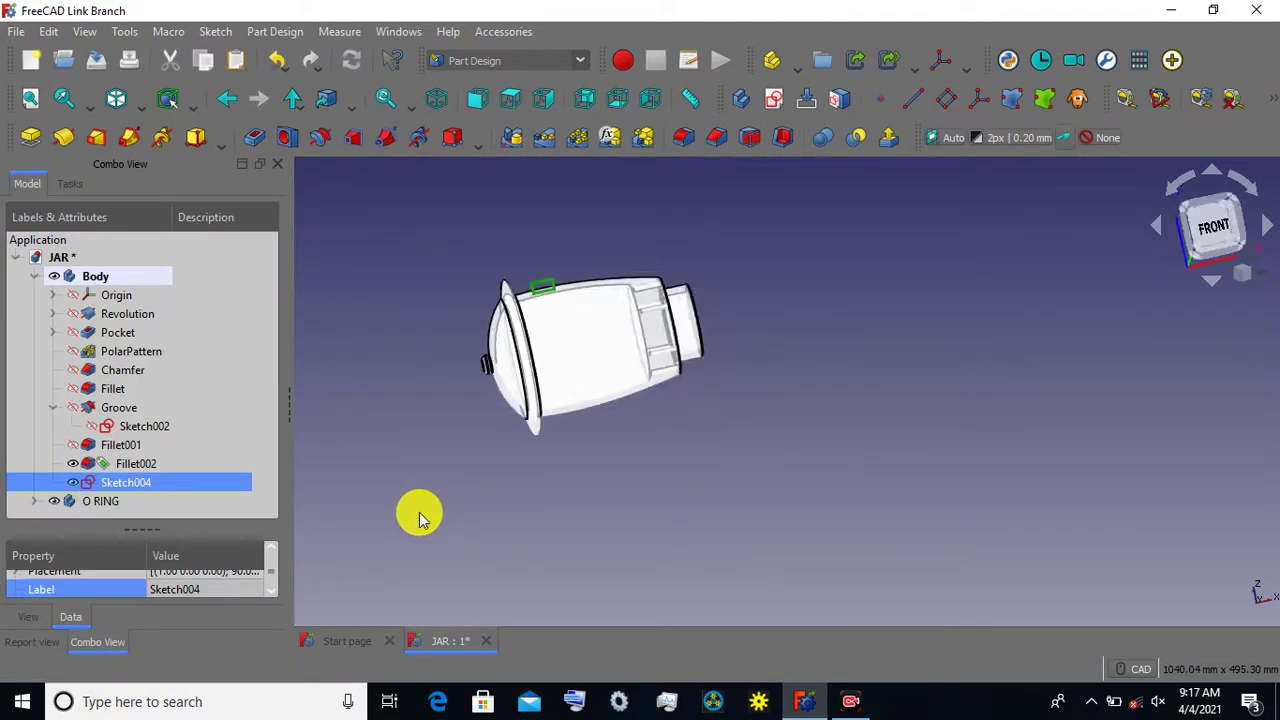
{"action": "scroll", "coordinate": [517, 263], "scroll_direction": "up", "scroll_amount": 5}
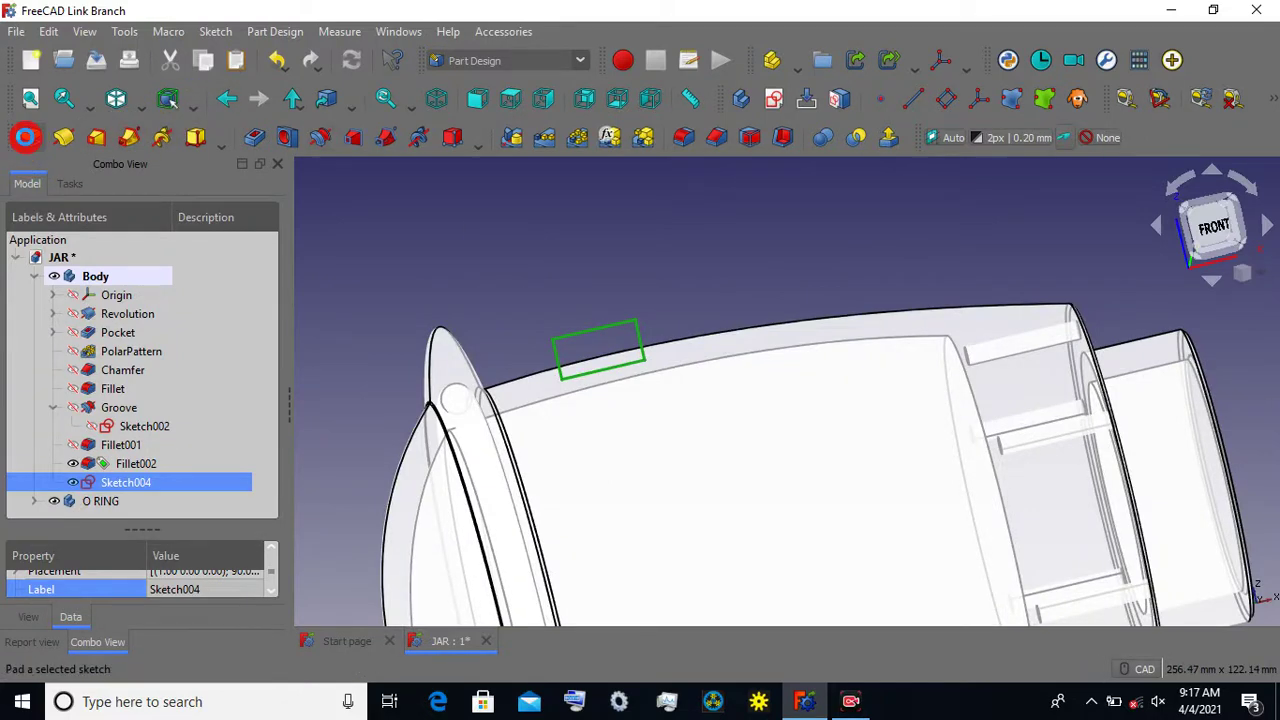
{"action": "left_click", "coordinate": [30, 140]}
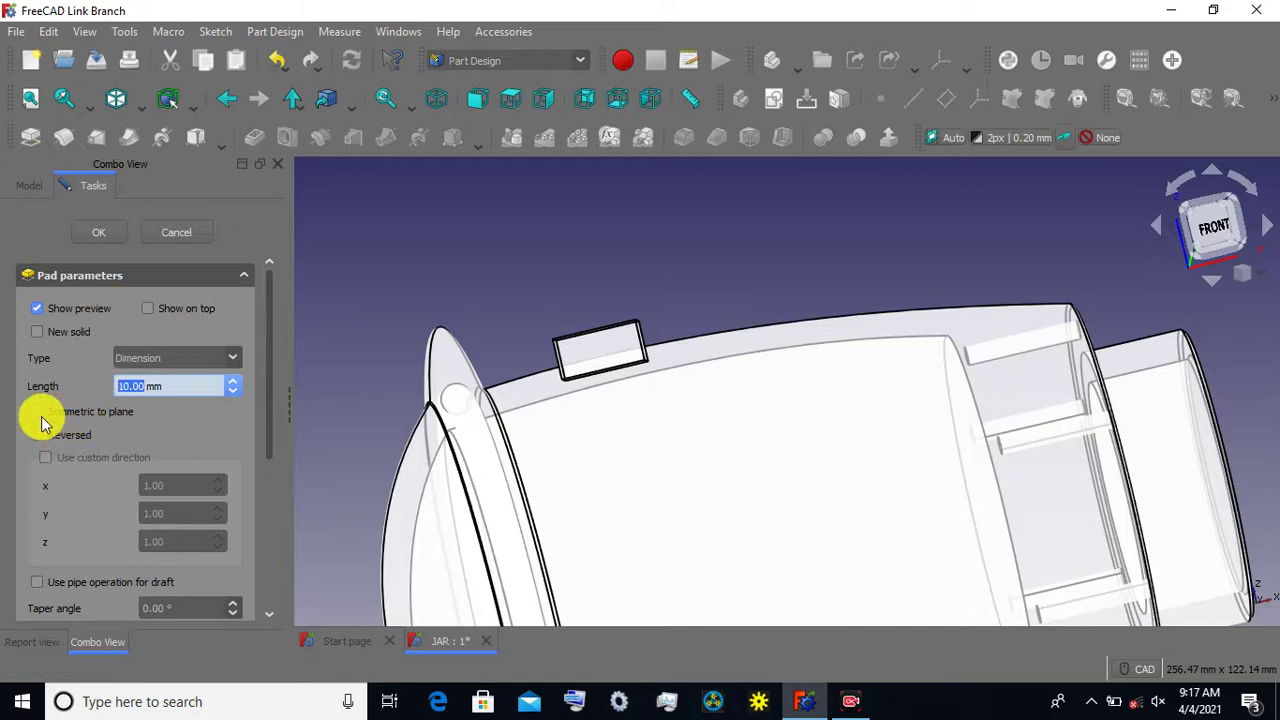
Make the pad symmetric to the sketch plane and inspect the preview.
{"action": "left_click", "coordinate": [40, 421]}
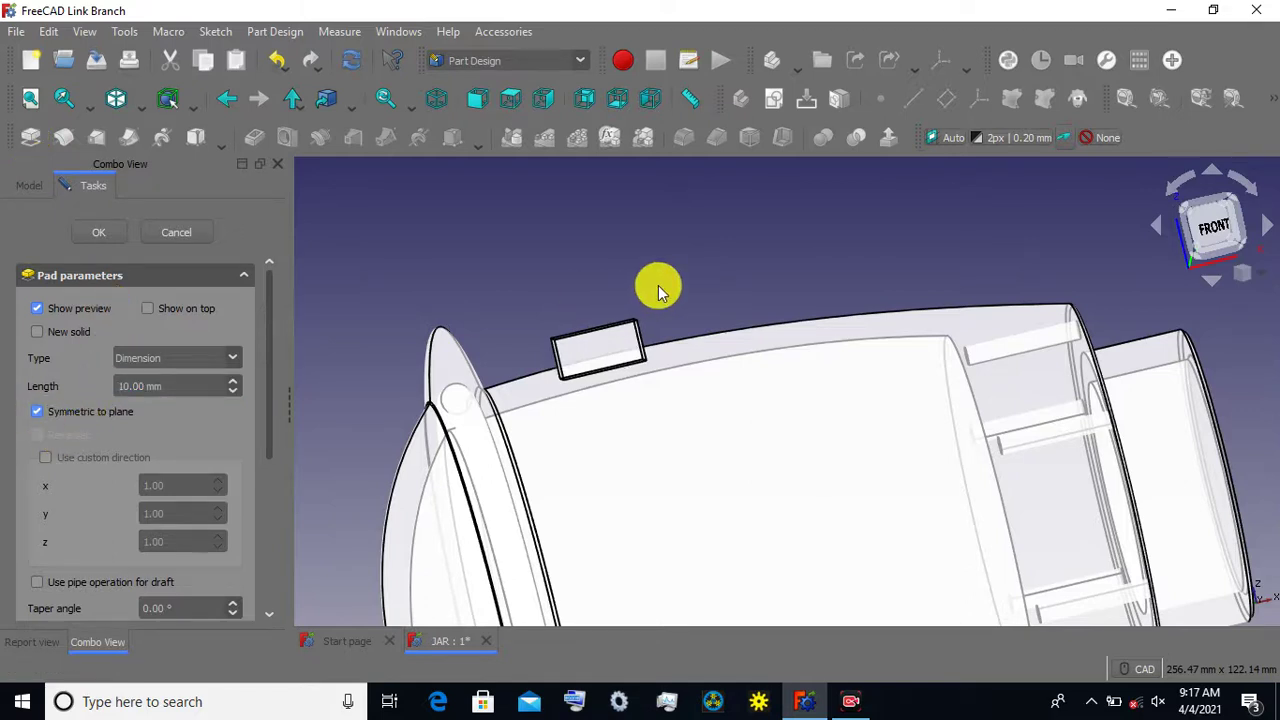
{"action": "scroll", "coordinate": [658, 290], "scroll_direction": "down", "scroll_amount": 1}
{"action": "scroll", "coordinate": [658, 290], "scroll_direction": "down", "scroll_amount": 1}
{"action": "scroll", "coordinate": [658, 290], "scroll_direction": "down", "scroll_amount": 2}
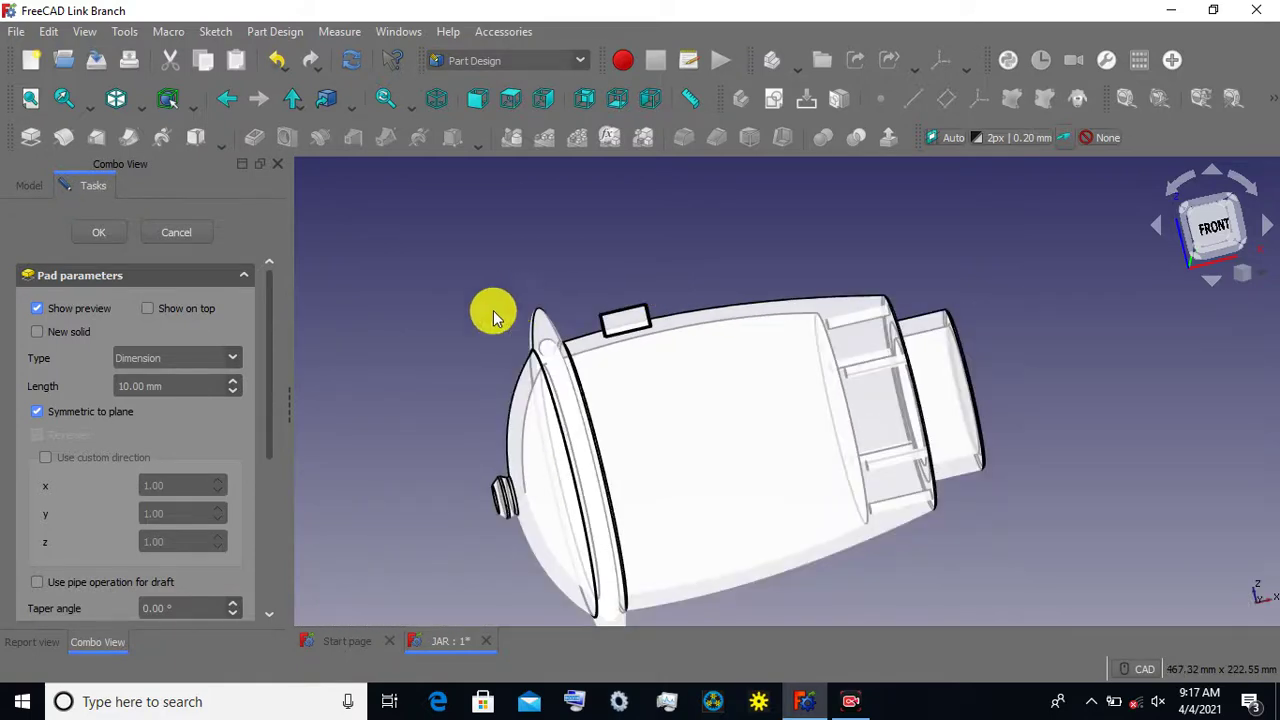
{"action": "mouse_move", "coordinate": [392, 375]}
{"action": "middle_mouse_down"}
{"action": "mouse_move", "coordinate": [437, 400]}
{"action": "mouse_move", "coordinate": [531, 331]}
{"action": "middle_mouse_up"}
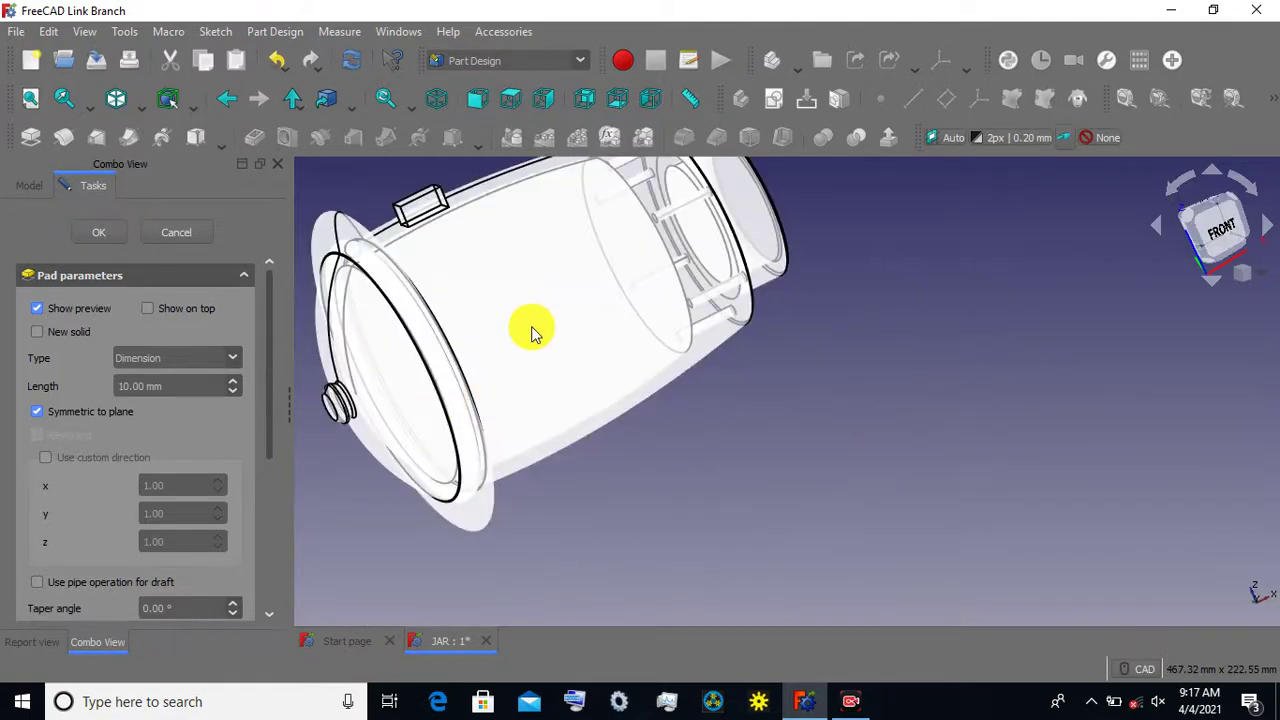
{"action": "middle_click_drag", "start_coordinate": [477, 257], "coordinate": [670, 433]}
{"action": "scroll", "coordinate": [590, 365], "scroll_direction": "up", "scroll_amount": 1}
{"action": "scroll", "coordinate": [689, 334], "scroll_direction": "up", "scroll_amount": 2}
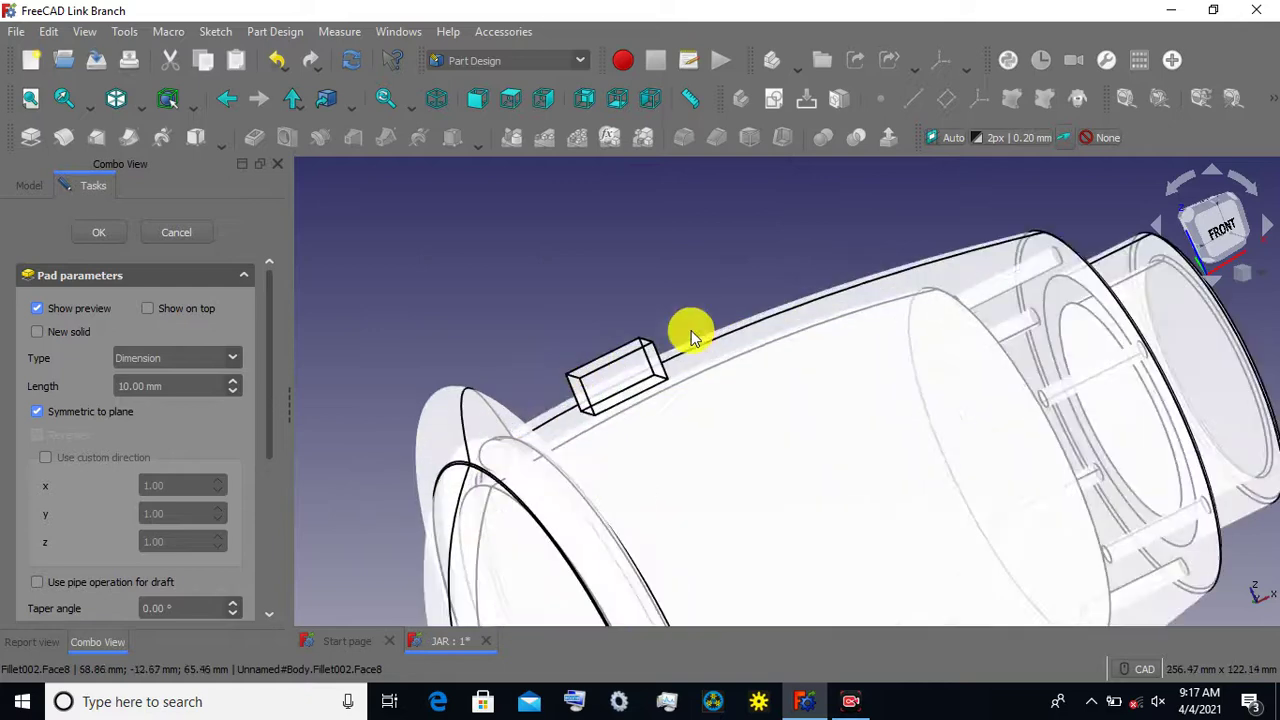
{"action": "scroll", "coordinate": [689, 334], "scroll_direction": "up", "scroll_amount": 1}
{"action": "scroll", "coordinate": [680, 255], "scroll_direction": "down", "scroll_amount": 2}
{"action": "scroll", "coordinate": [620, 257], "scroll_direction": "down", "scroll_amount": 1}
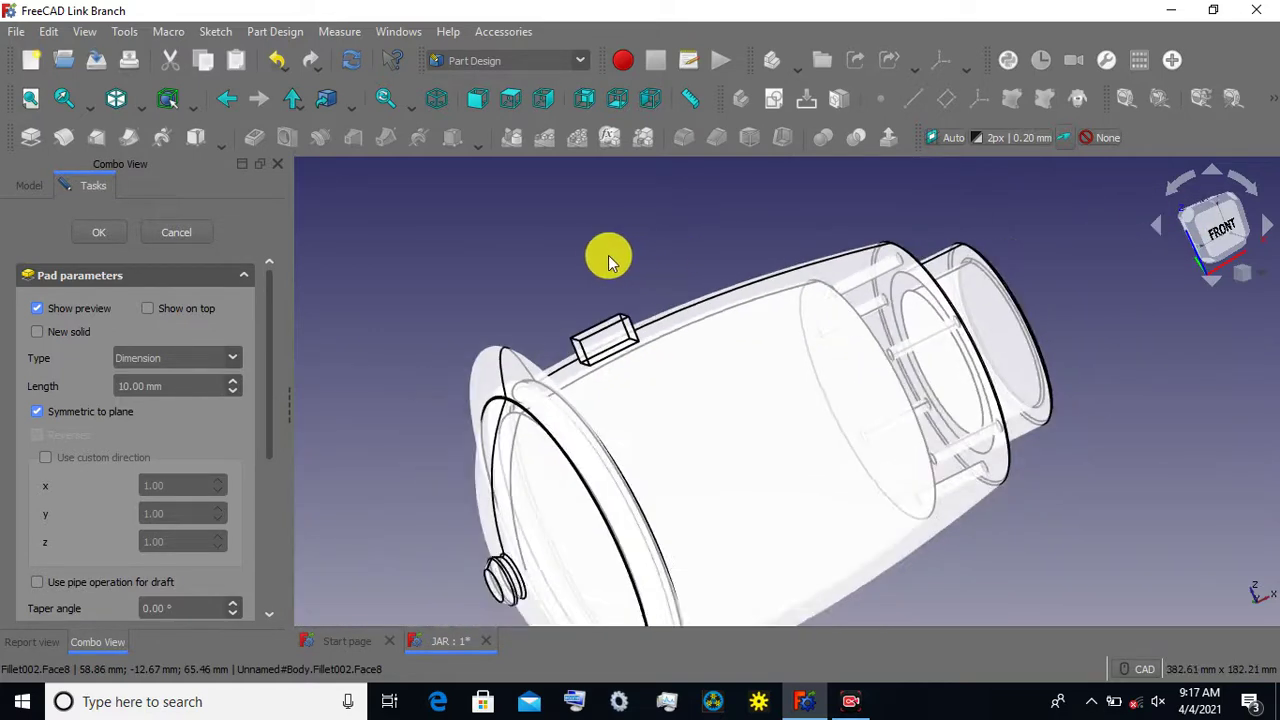
{"action": "middle_click_drag", "start_coordinate": [631, 271], "coordinate": [645, 283]}
{"action": "scroll", "coordinate": [803, 494], "scroll_direction": "down", "scroll_amount": 1}
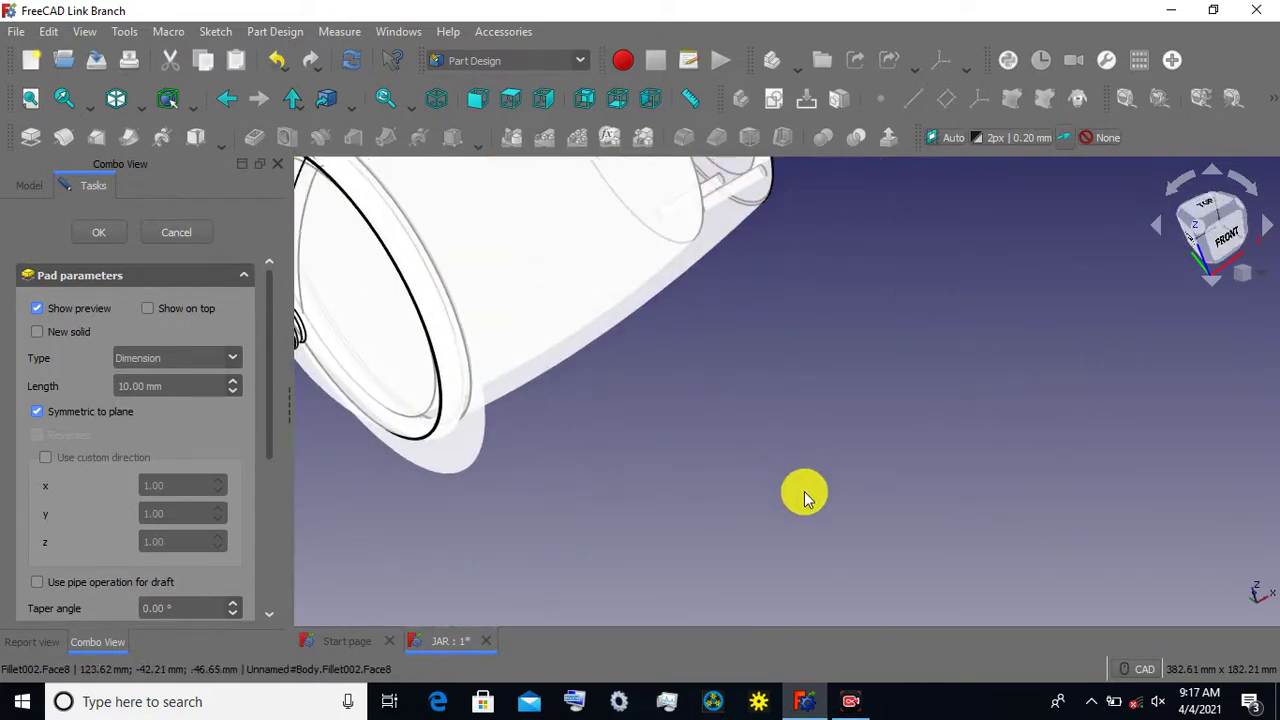
{"action": "scroll", "coordinate": [830, 530], "scroll_direction": "down", "scroll_amount": 2}
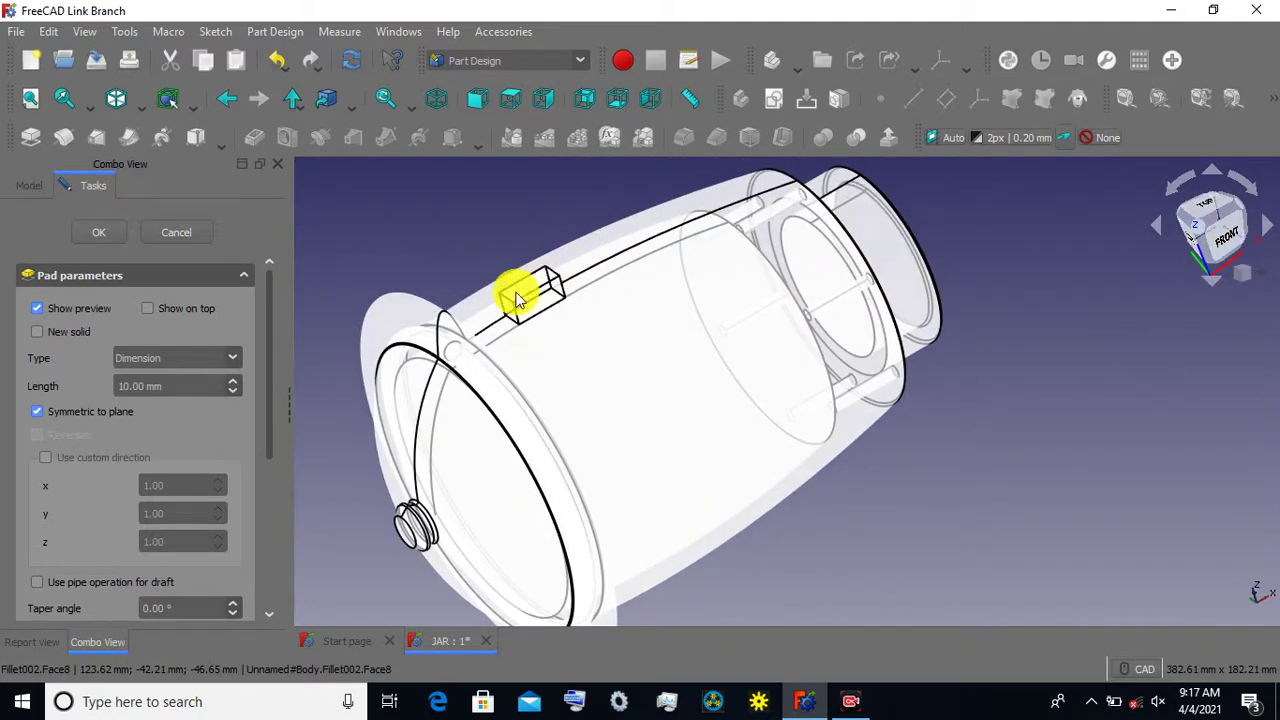
{"action": "scroll", "coordinate": [514, 290], "scroll_direction": "up", "scroll_amount": 1}
{"action": "scroll", "coordinate": [440, 284], "scroll_direction": "up", "scroll_amount": 2}
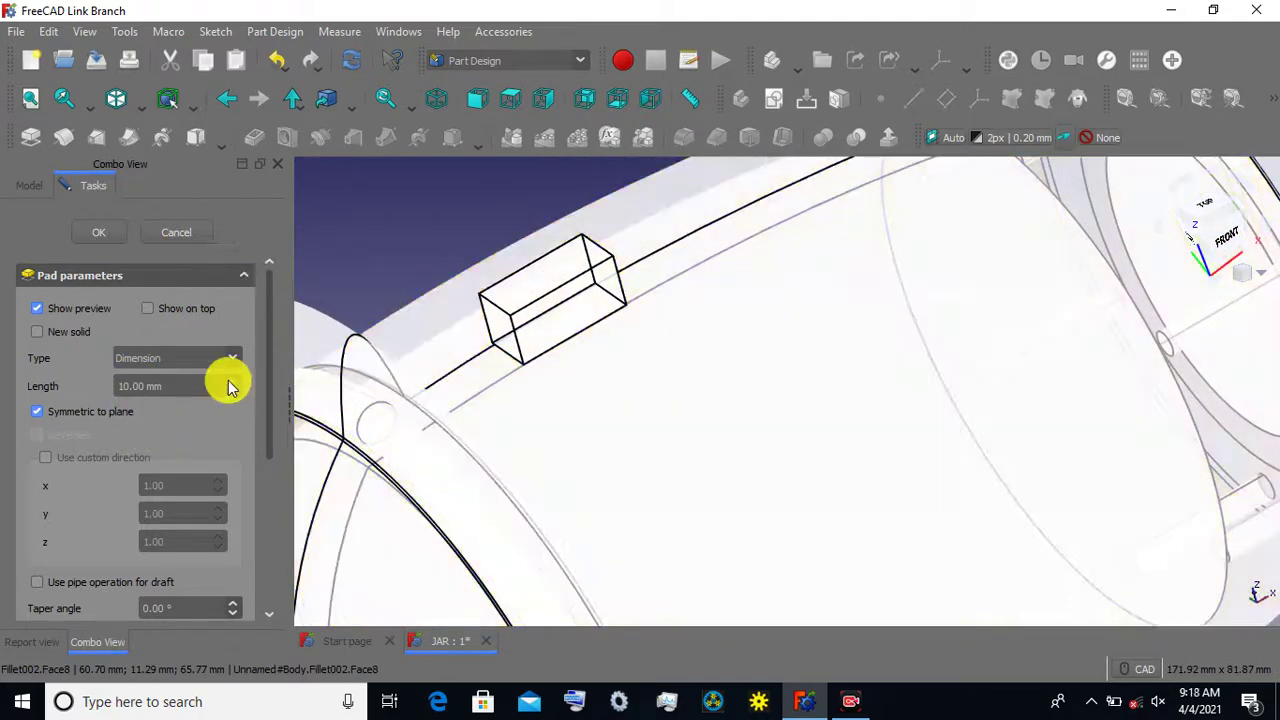
Increase the pad length to 13 mm.
{"action": "left_click", "coordinate": [228, 380]}
{"action": "scroll", "coordinate": [228, 386], "scroll_direction": "up", "scroll_amount": 1}
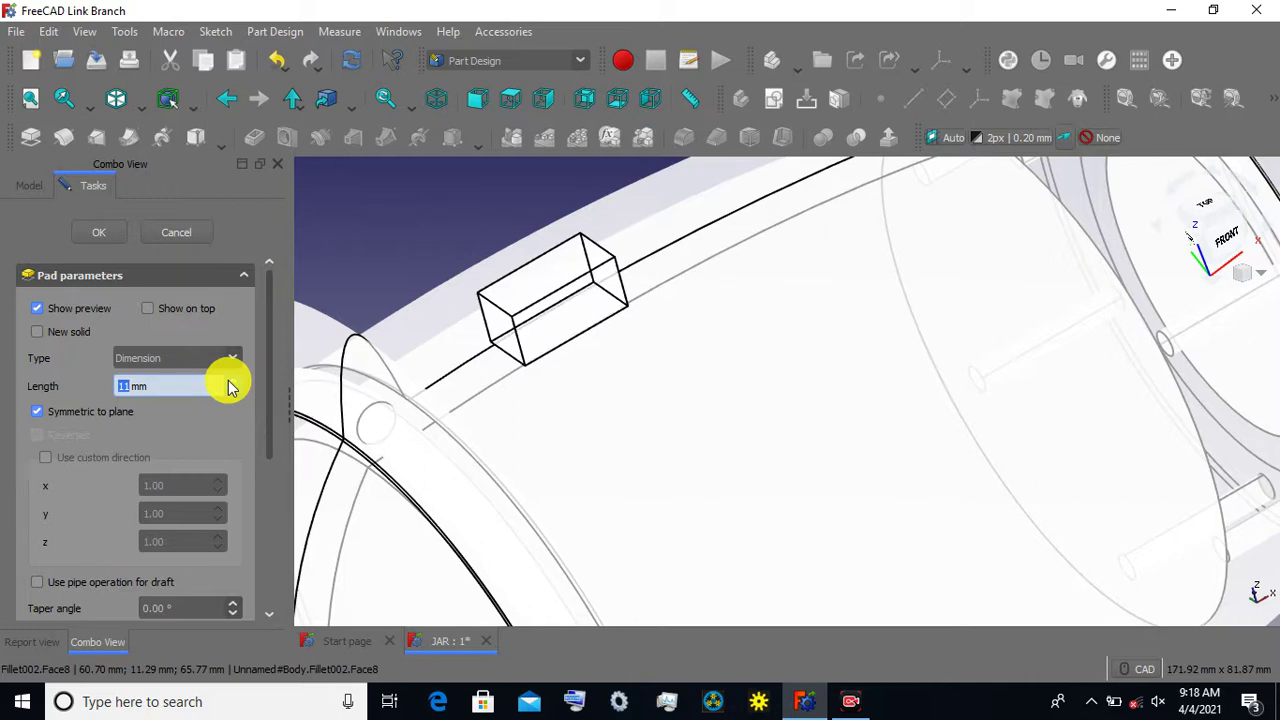
{"action": "scroll", "coordinate": [228, 386], "scroll_direction": "up", "scroll_amount": 1}
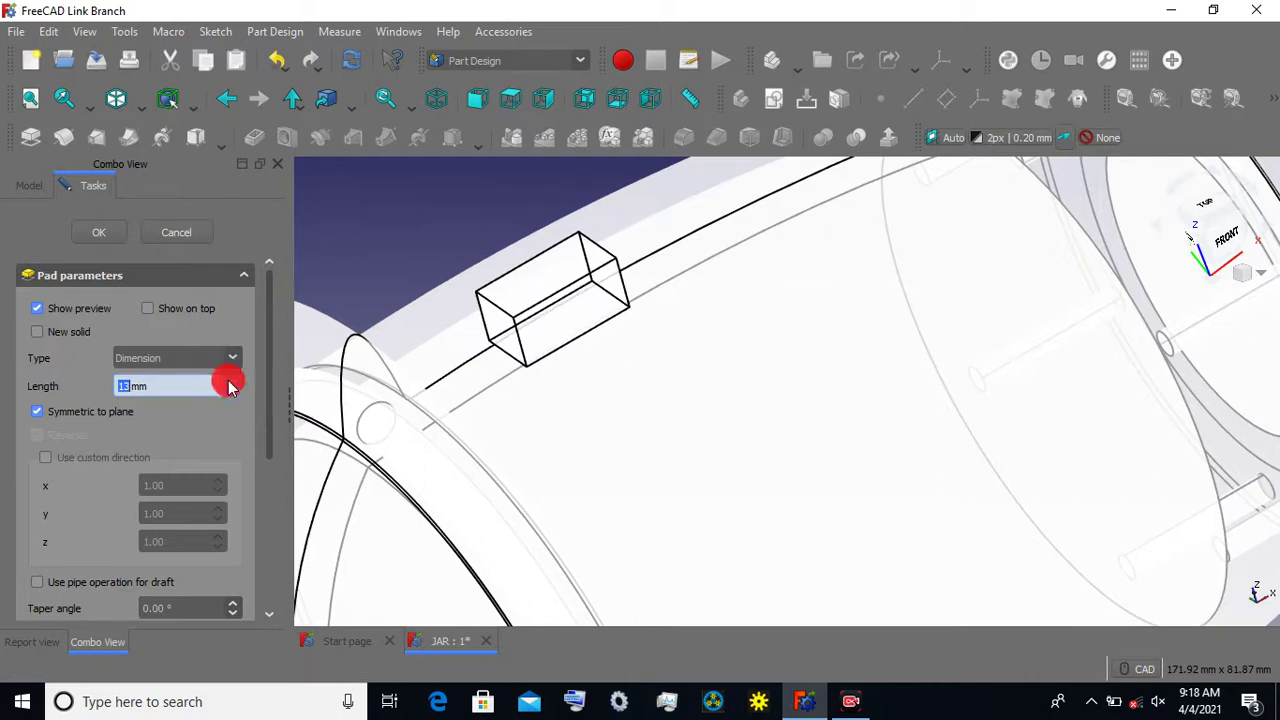
Show the jar in Flat Lines from the Top view, zoom in, then switch to Hidden Line style.
{"action": "left_click", "coordinate": [141, 104]}
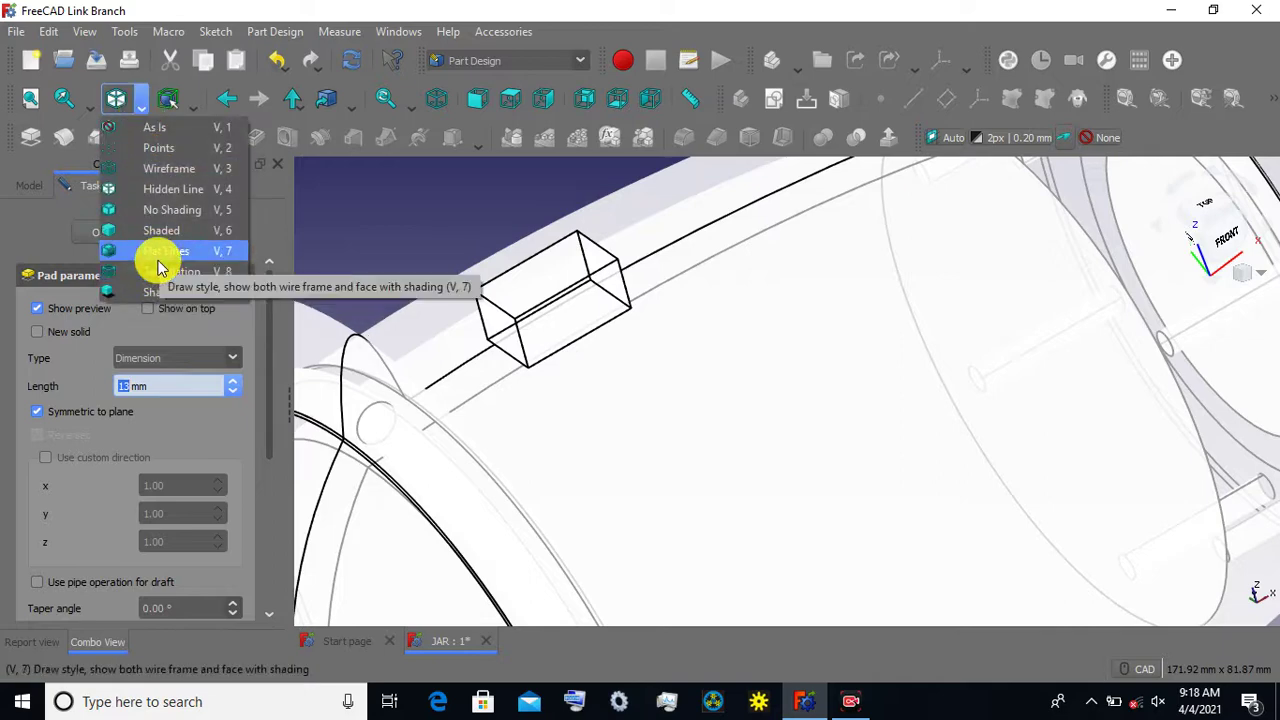
{"action": "left_click", "coordinate": [157, 252]}
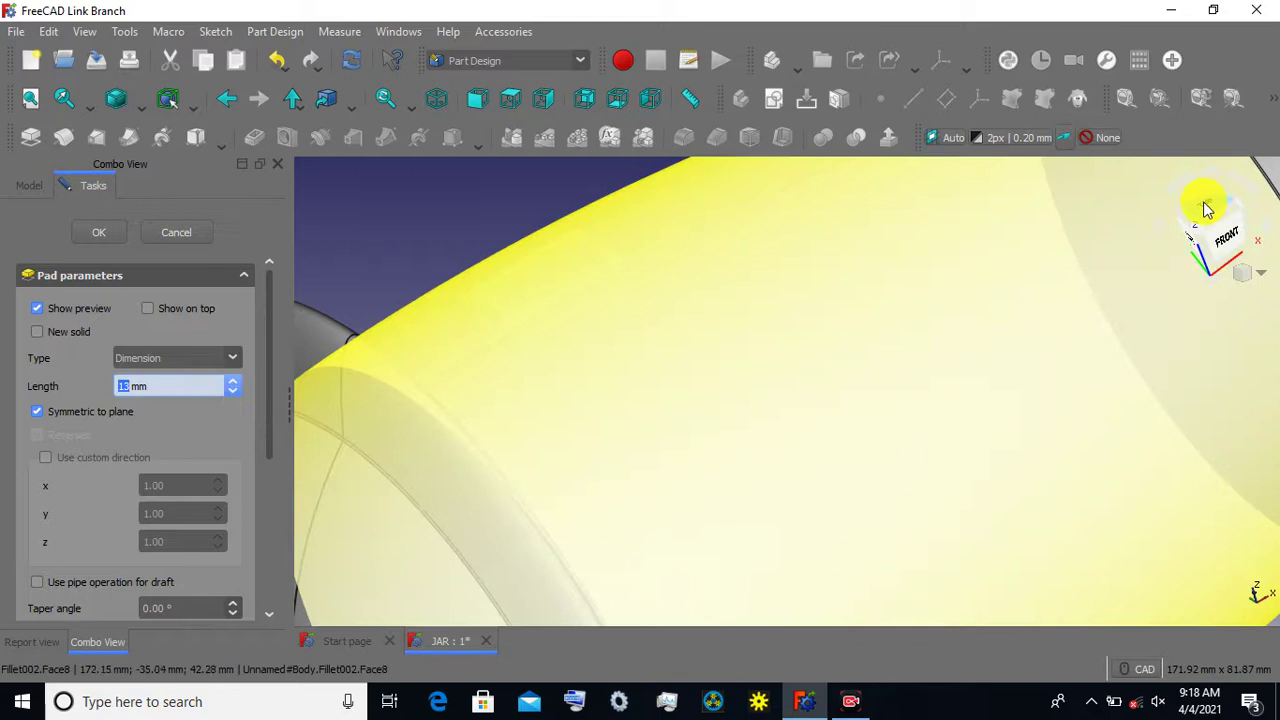
{"action": "left_click", "coordinate": [1206, 208]}
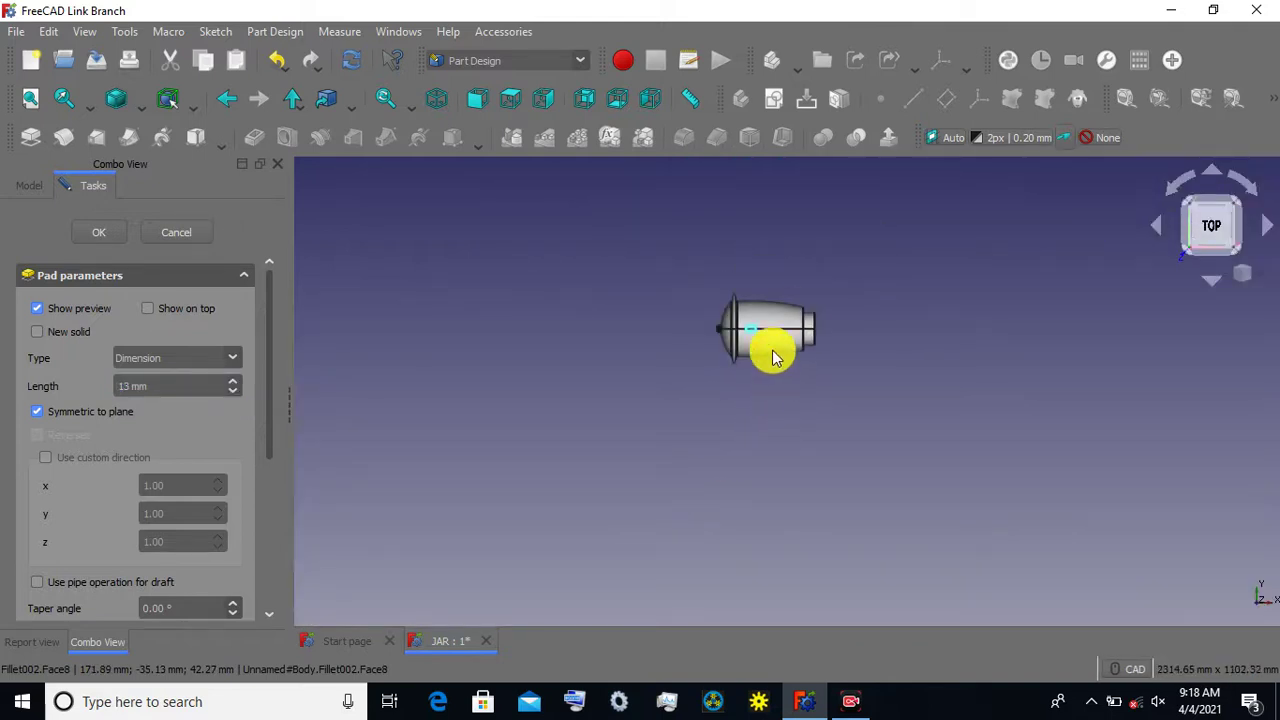
{"action": "scroll", "coordinate": [771, 349], "scroll_direction": "up", "scroll_amount": 2}
{"action": "scroll", "coordinate": [754, 323], "scroll_direction": "up", "scroll_amount": 4}
{"action": "scroll", "coordinate": [464, 271], "scroll_direction": "up", "scroll_amount": 1}
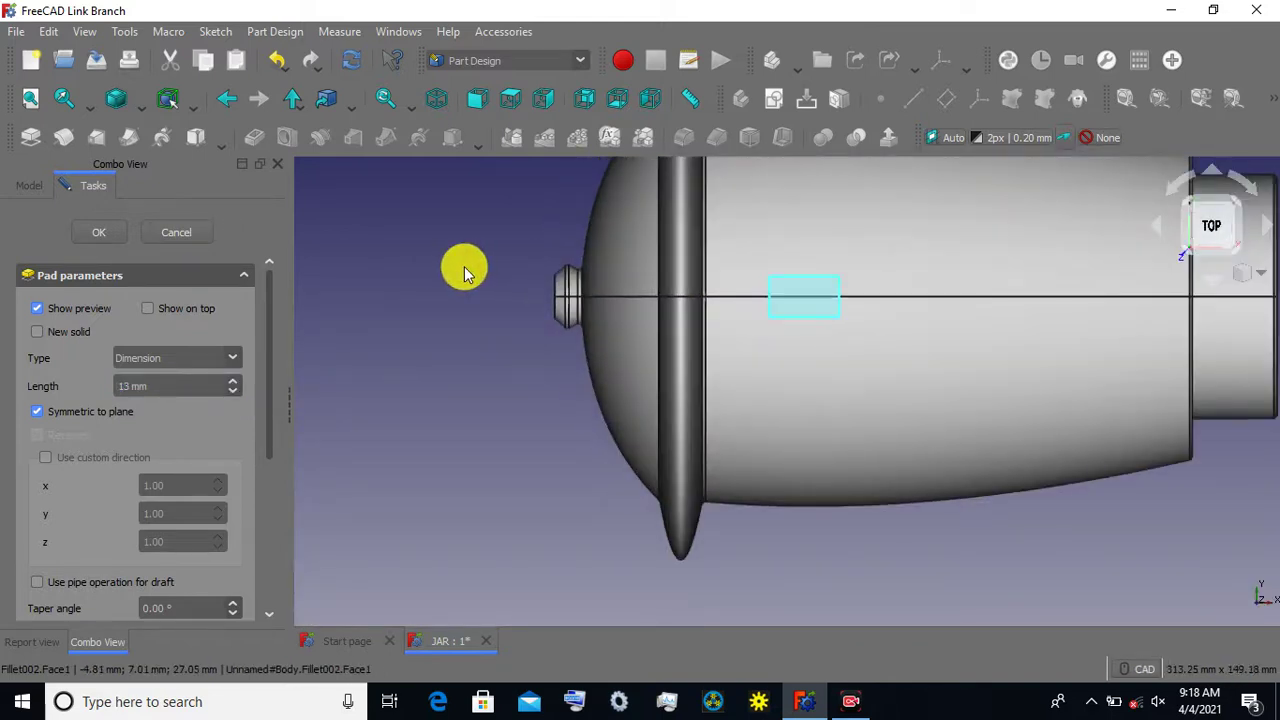
{"action": "scroll", "coordinate": [465, 280], "scroll_direction": "up", "scroll_amount": 1}
{"action": "scroll", "coordinate": [480, 385], "scroll_direction": "up", "scroll_amount": 2}
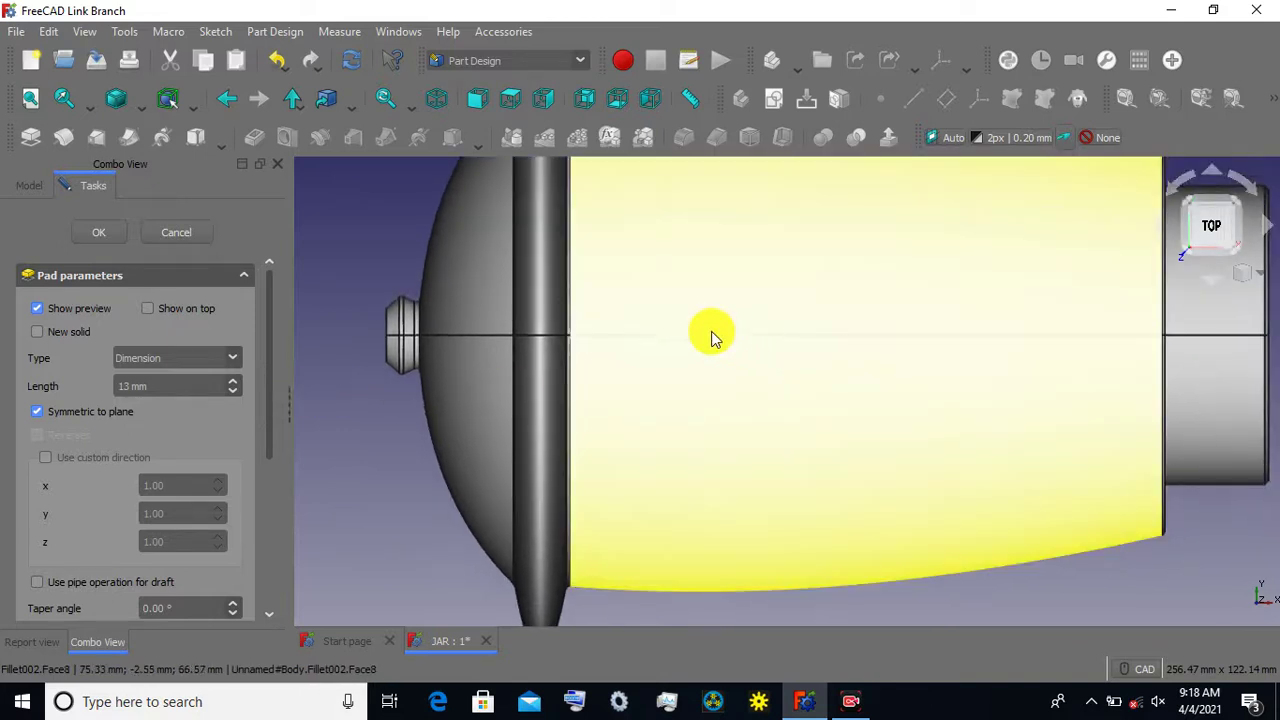
{"action": "scroll", "coordinate": [450, 275], "scroll_direction": "up", "scroll_amount": 2}
{"action": "scroll", "coordinate": [360, 232], "scroll_direction": "up", "scroll_amount": 1}
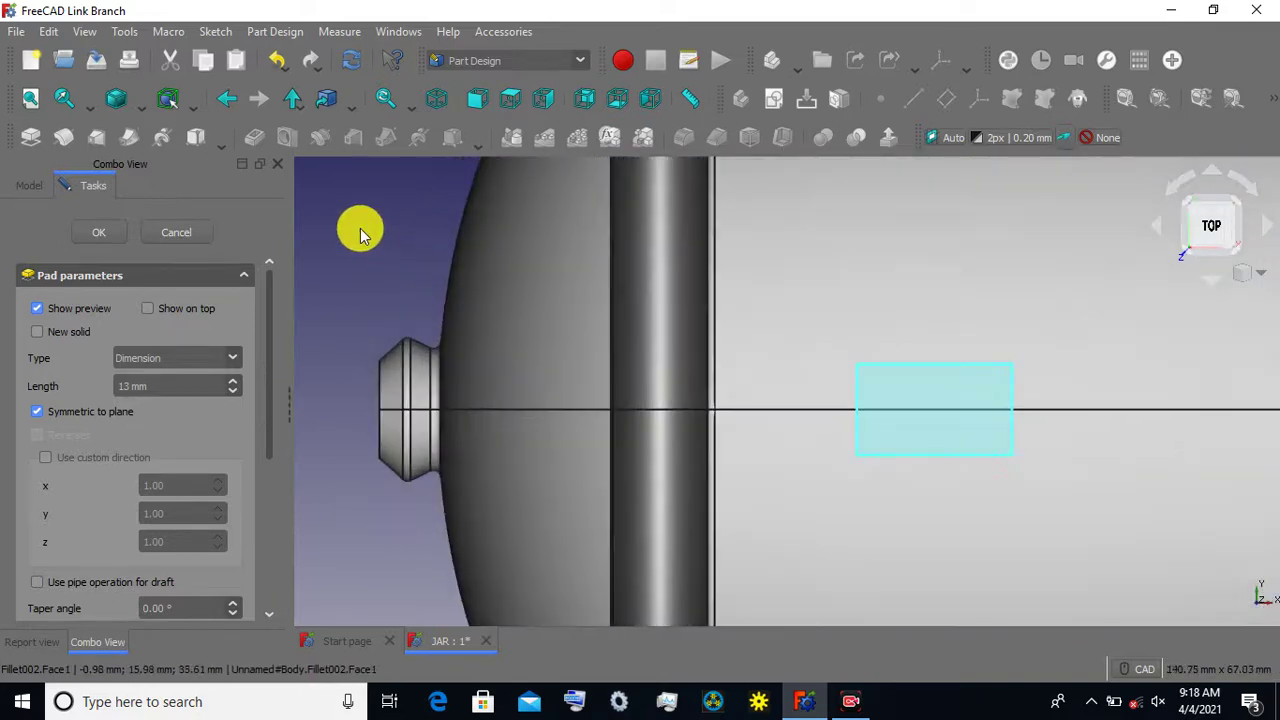
{"action": "left_click", "coordinate": [142, 104]}
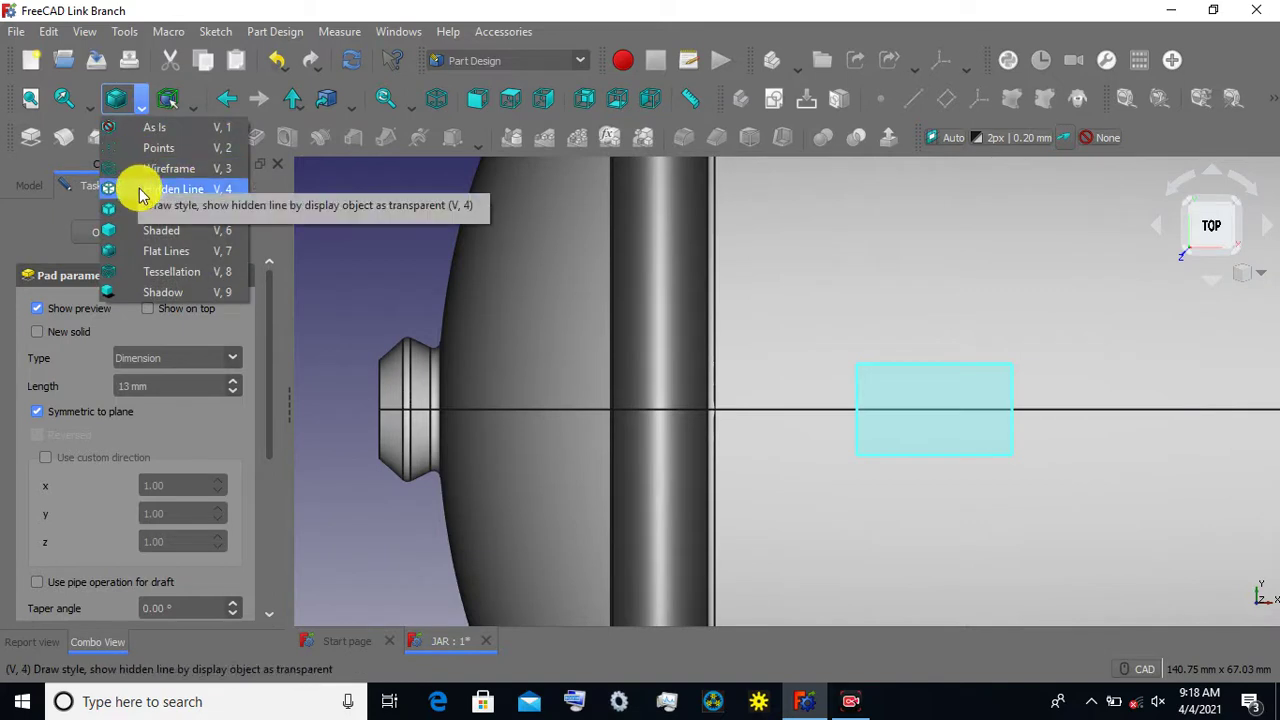
{"action": "left_click", "coordinate": [155, 189]}
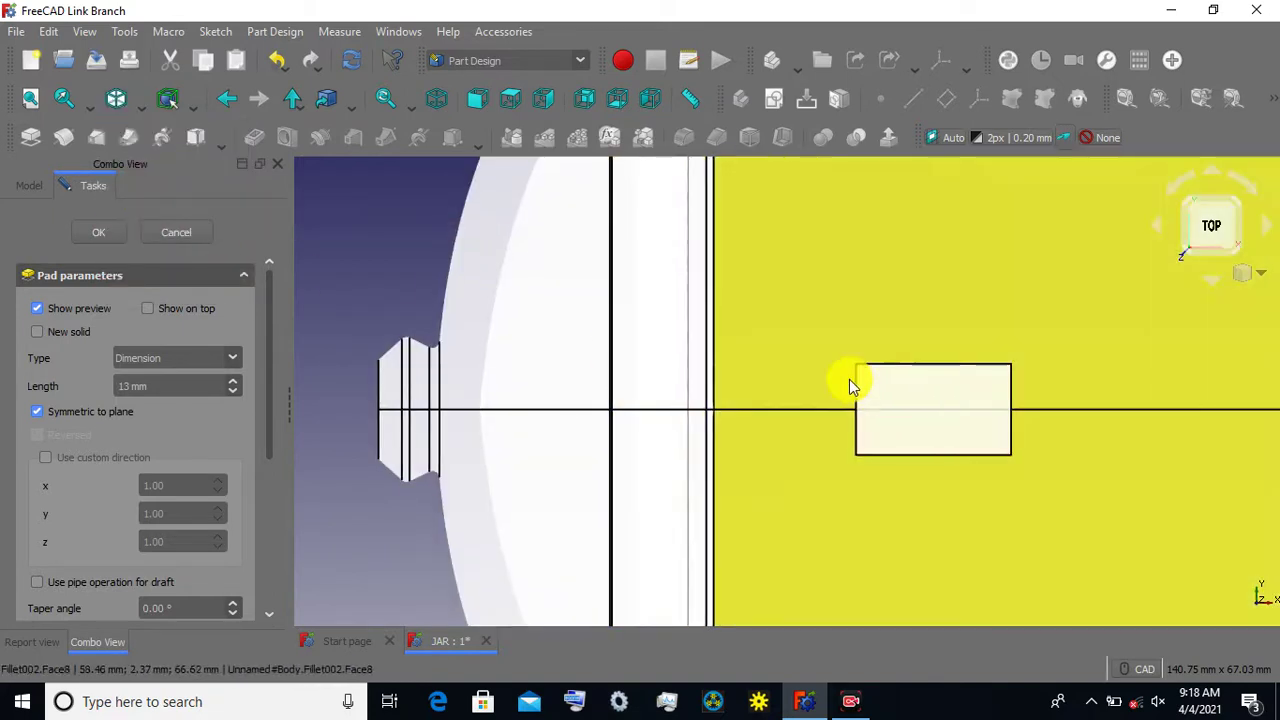
Set the symmetric pad length to 20 mm and create the Pad feature.
{"action": "middle_click_drag", "start_coordinate": [851, 380], "coordinate": [657, 346]}
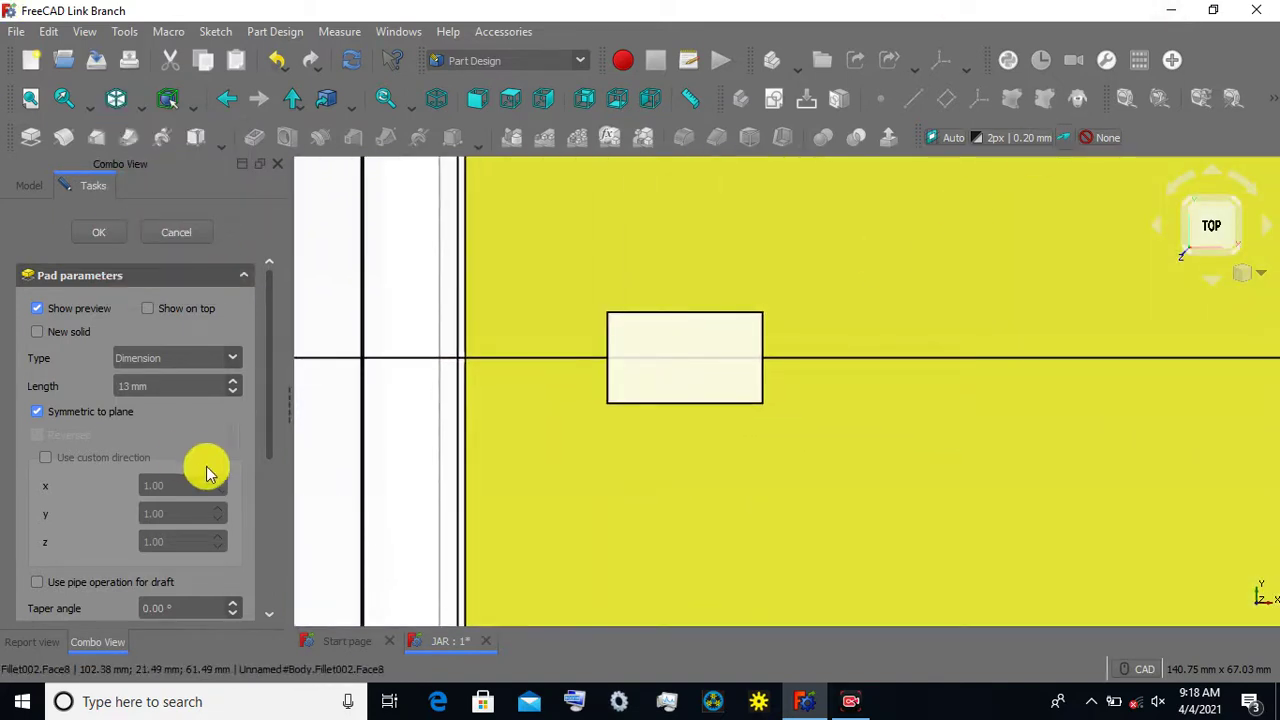
{"action": "left_click_drag", "start_coordinate": [157, 385], "coordinate": [95, 373]}
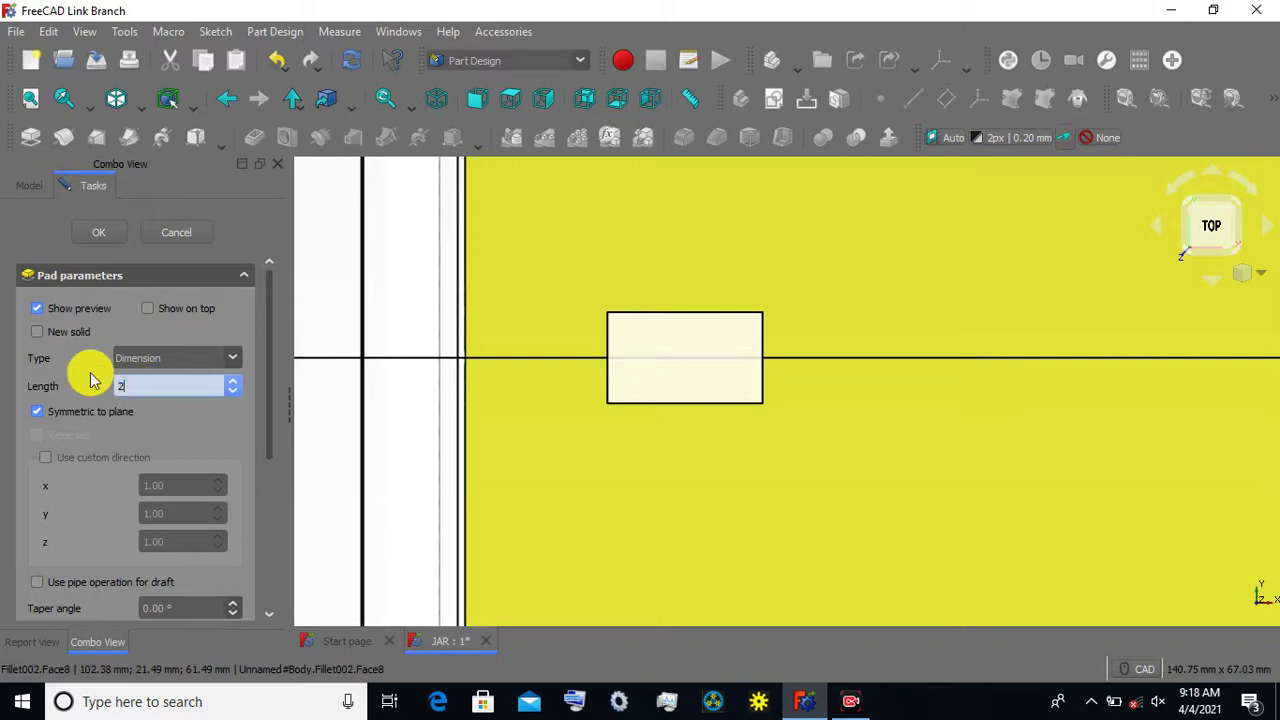
{"action": "type", "text": "0"}
{"action": "scroll", "coordinate": [735, 330], "scroll_direction": "down", "scroll_amount": 3}
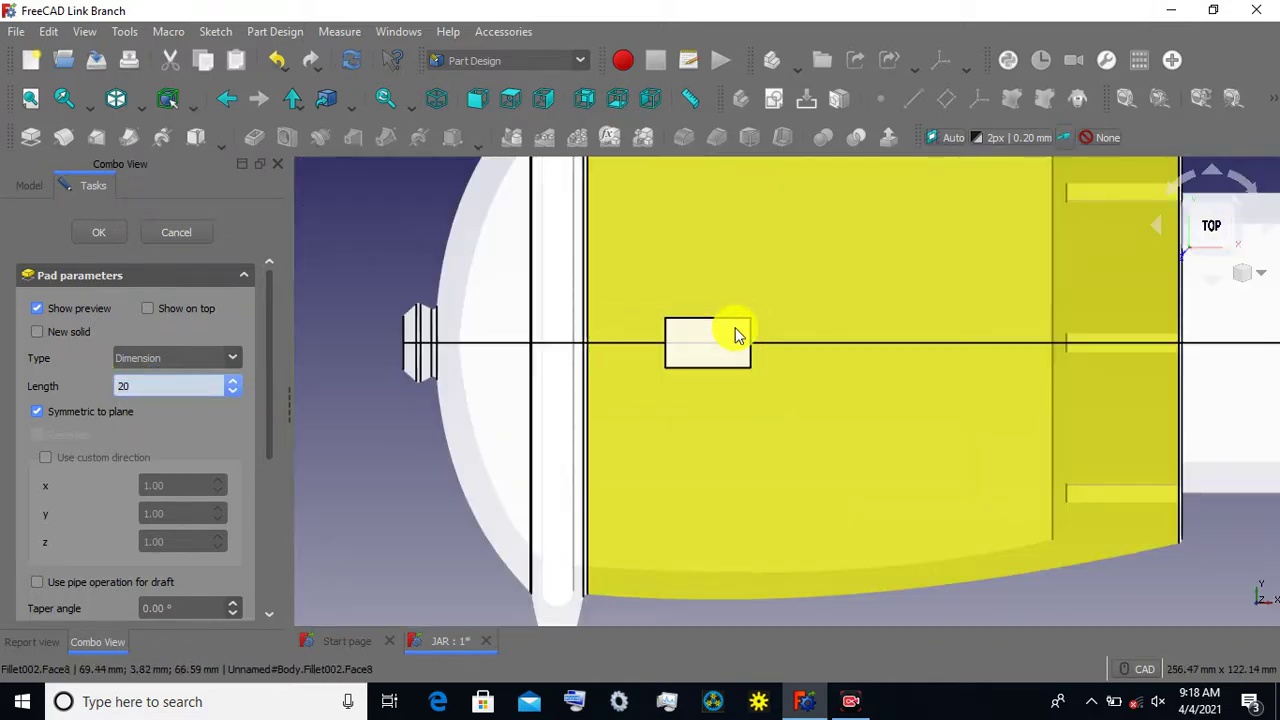
{"action": "left_click", "coordinate": [397, 252]}
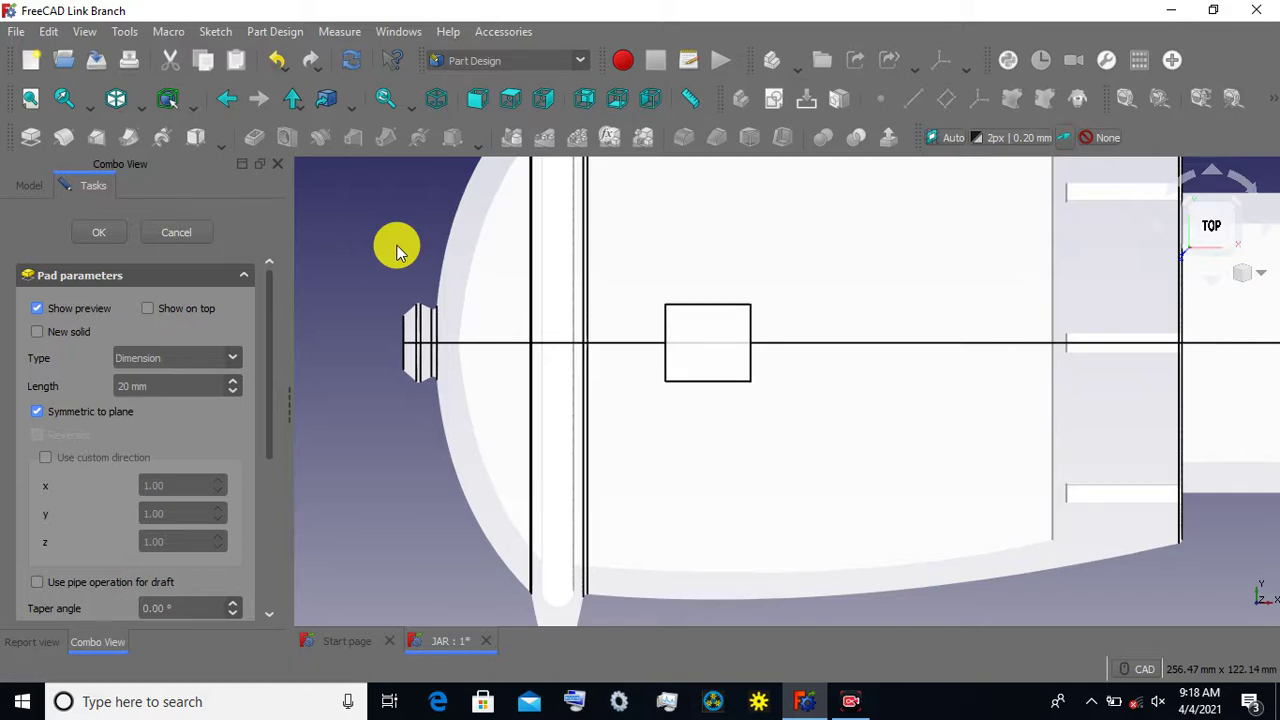
{"action": "left_click", "coordinate": [97, 233]}
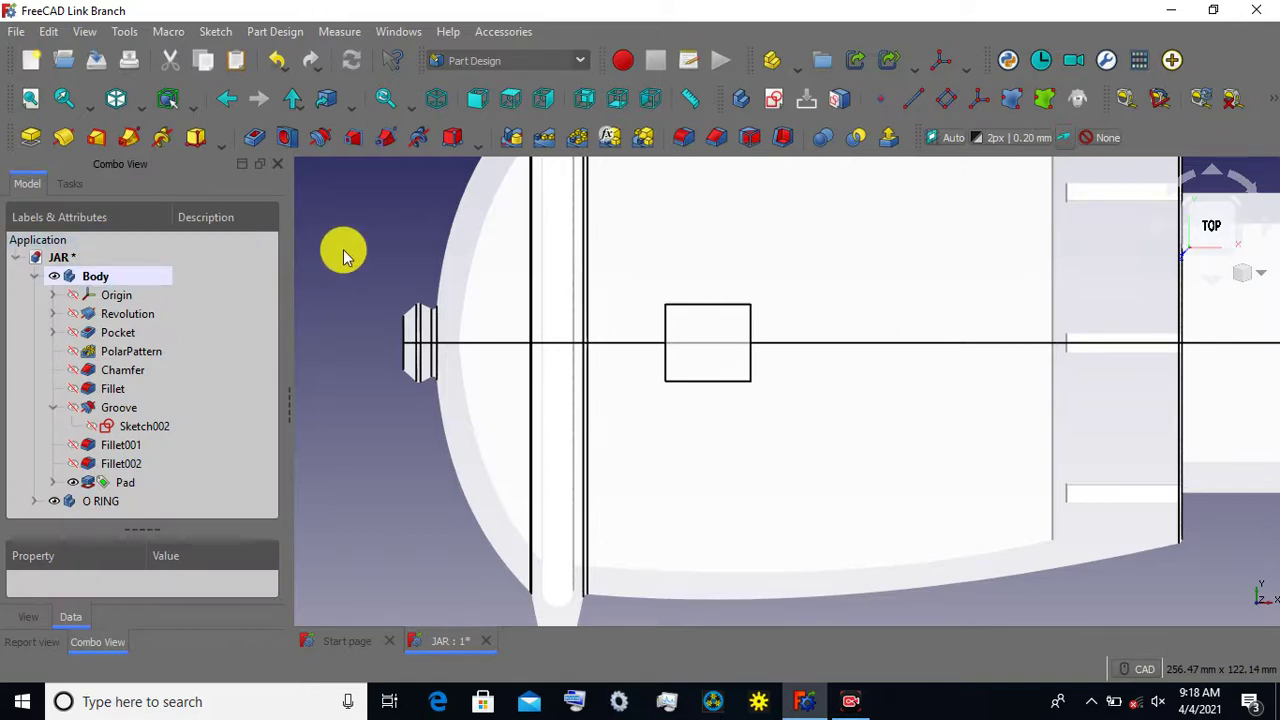
Zoom out and recentre the jar with its new Pad block, then open the draw-style list.
{"action": "scroll", "coordinate": [343, 255], "scroll_direction": "down", "scroll_amount": 4}
{"action": "mouse_move", "coordinate": [486, 466]}
{"action": "middle_mouse_down"}
{"action": "mouse_move", "coordinate": [545, 520]}
{"action": "mouse_move", "coordinate": [563, 462]}
{"action": "middle_mouse_up"}
{"action": "left_click", "coordinate": [140, 104]}
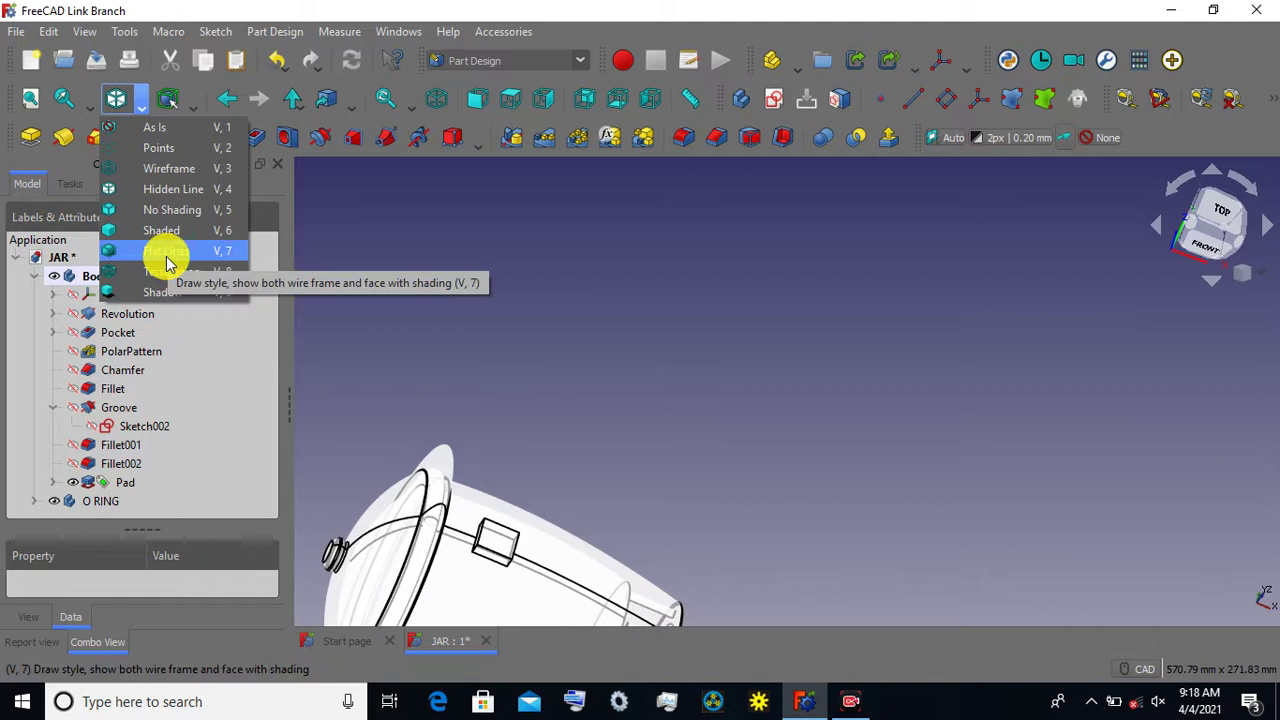
Shade the jar with edges and select the Pad box's lower, right vertical and bottom front edges.
{"action": "left_click", "coordinate": [168, 262]}
{"action": "scroll", "coordinate": [580, 477], "scroll_direction": "up", "scroll_amount": 2}
{"action": "scroll", "coordinate": [667, 333], "scroll_direction": "down", "scroll_amount": 1}
{"action": "scroll", "coordinate": [667, 333], "scroll_direction": "down", "scroll_amount": 1}
{"action": "scroll", "coordinate": [677, 311], "scroll_direction": "up", "scroll_amount": 1}
{"action": "scroll", "coordinate": [677, 309], "scroll_direction": "up", "scroll_amount": 1}
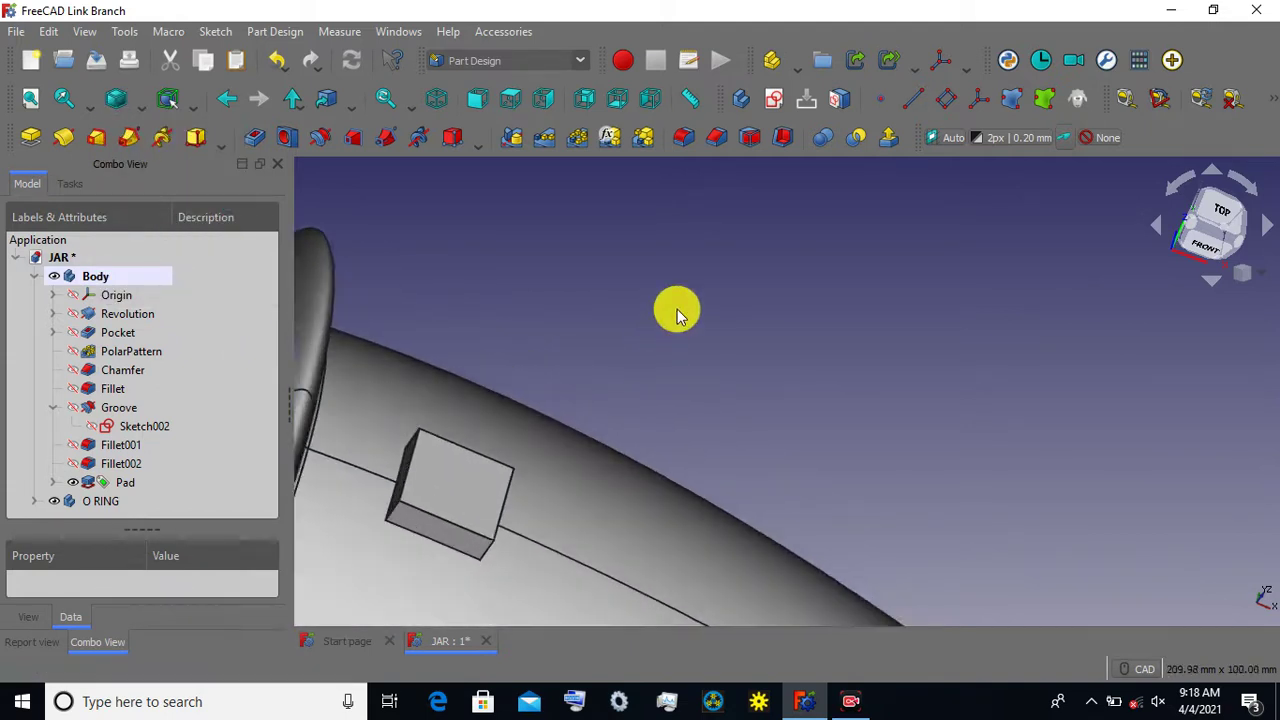
{"action": "scroll", "coordinate": [677, 309], "scroll_direction": "up", "scroll_amount": 1}
{"action": "scroll", "coordinate": [816, 224], "scroll_direction": "down", "scroll_amount": 1}
{"action": "scroll", "coordinate": [816, 224], "scroll_direction": "down", "scroll_amount": 1}
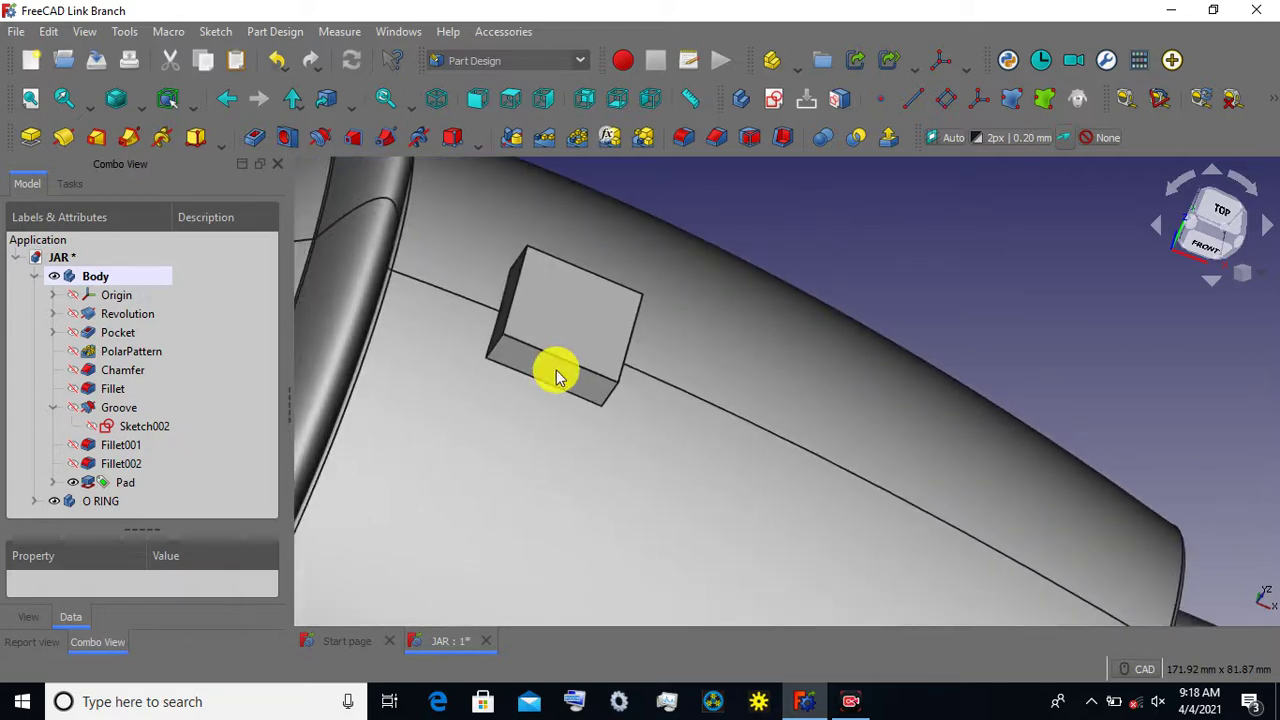
{"action": "scroll", "coordinate": [511, 391], "scroll_direction": "up", "scroll_amount": 2}
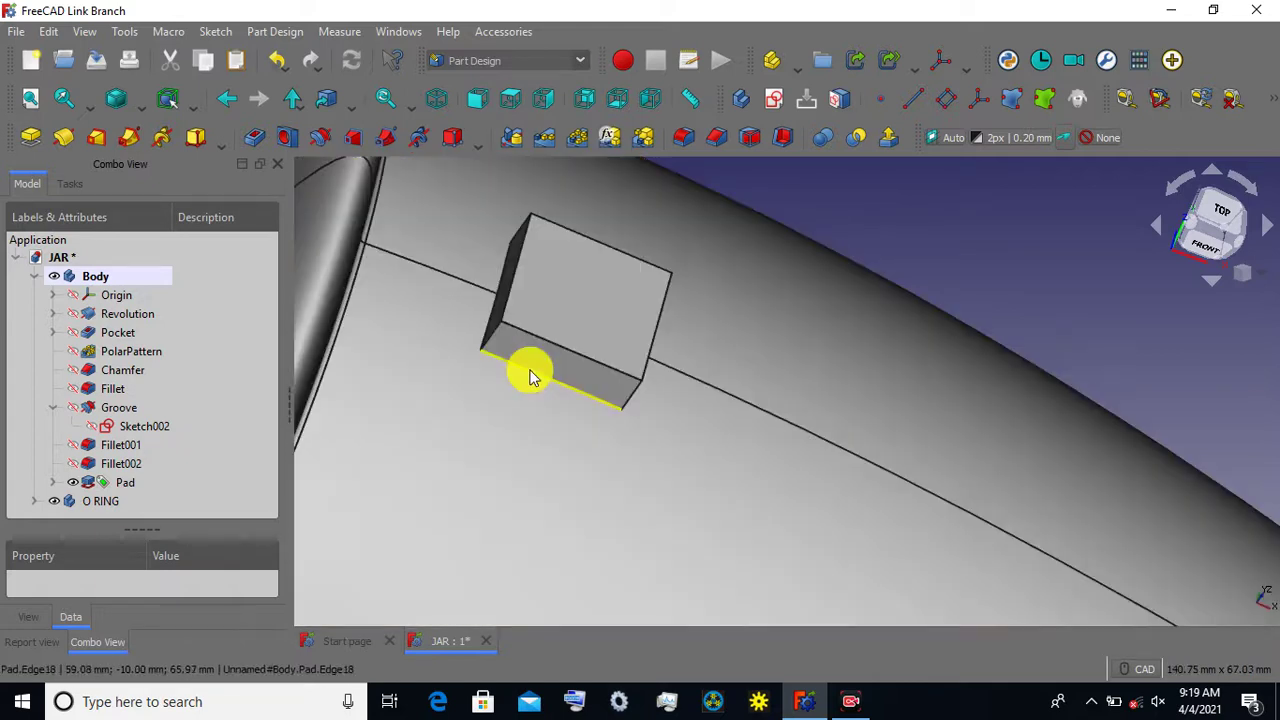
{"action": "left_click", "coordinate": [530, 374]}
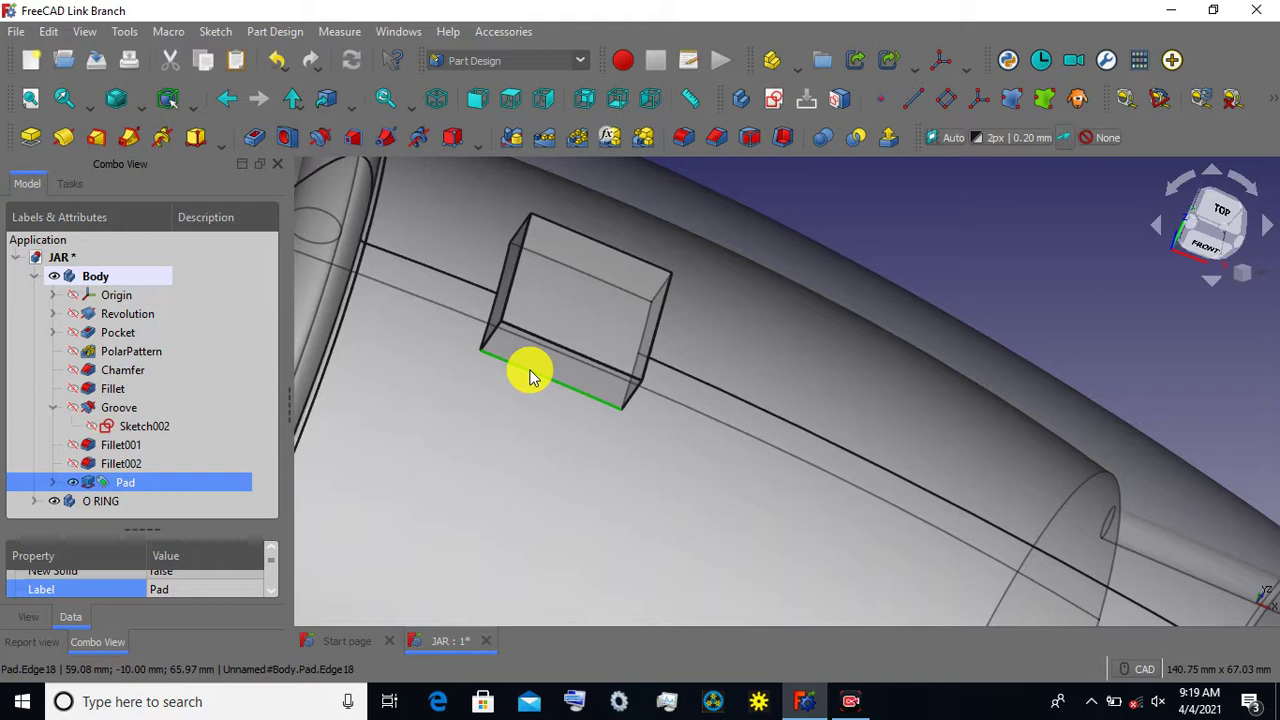
{"action": "left_click", "coordinate": [491, 312], "text": "ctrl"}
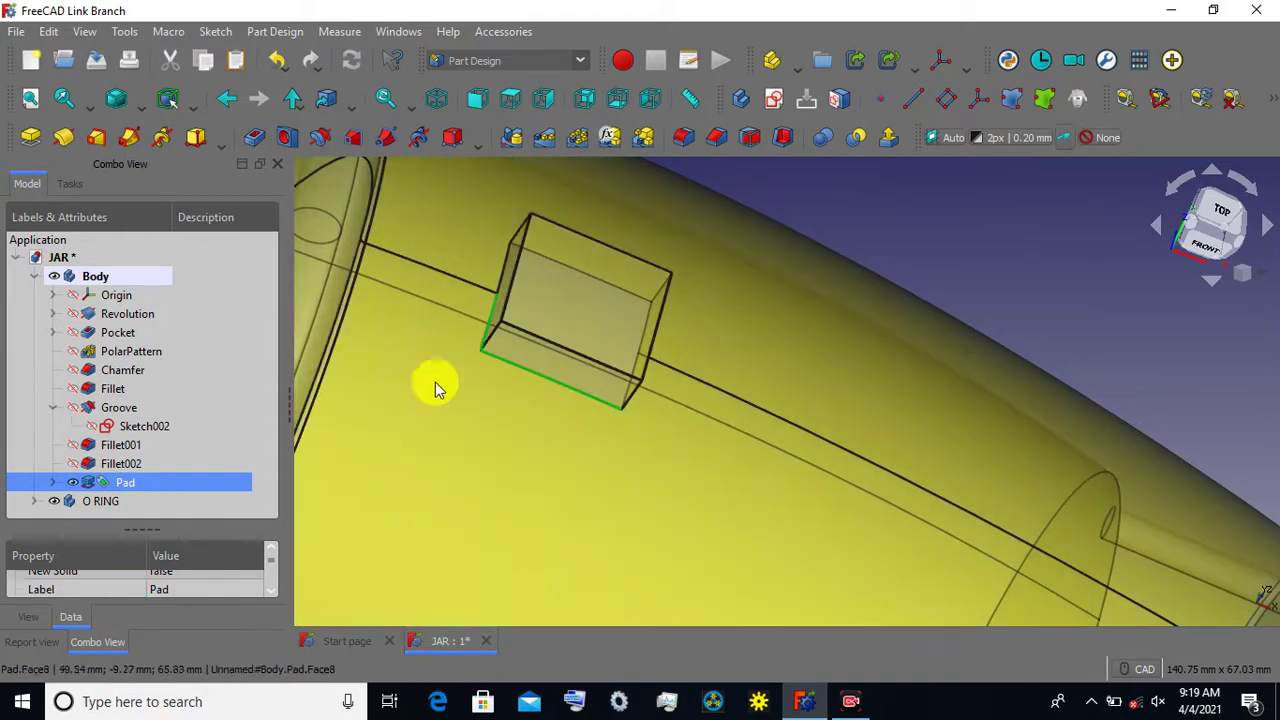
{"action": "scroll", "coordinate": [670, 412], "scroll_direction": "down", "scroll_amount": 2}
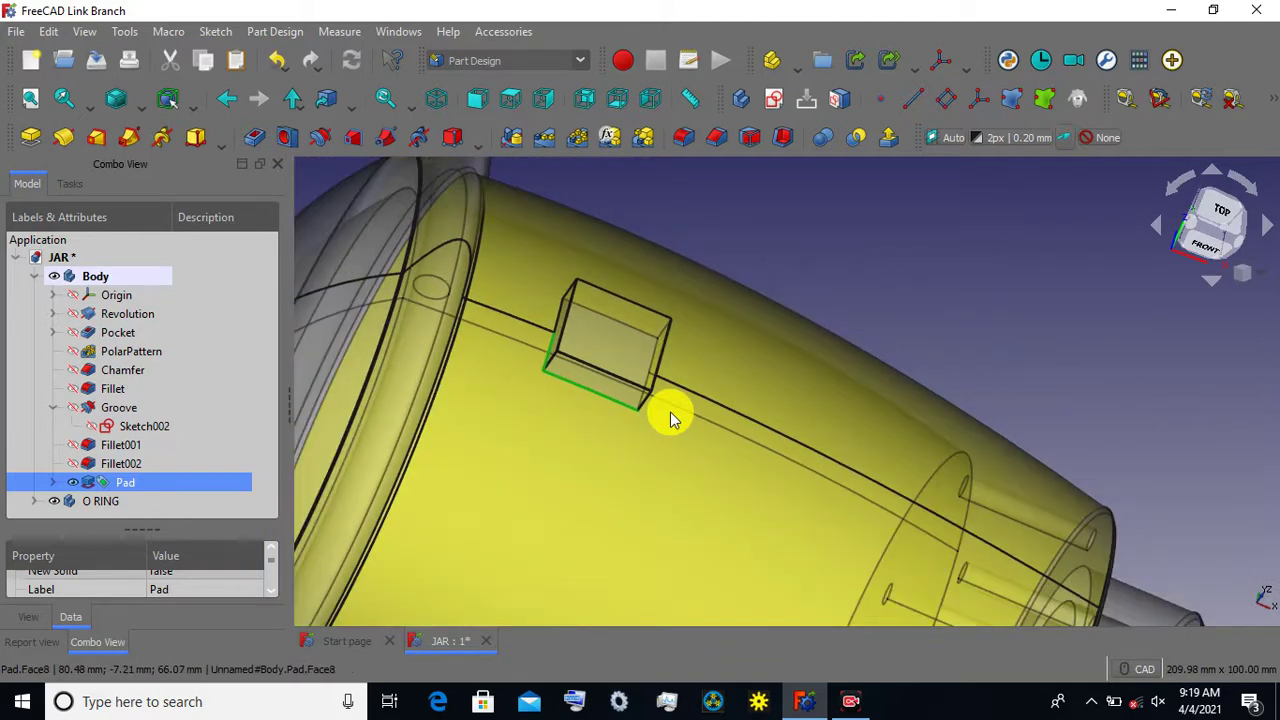
{"action": "mouse_move", "coordinate": [910, 320]}
{"action": "middle_mouse_down"}
{"action": "mouse_move", "coordinate": [880, 308]}
{"action": "mouse_move", "coordinate": [890, 316]}
{"action": "mouse_move", "coordinate": [857, 331]}
{"action": "mouse_move", "coordinate": [828, 320]}
{"action": "middle_mouse_up"}
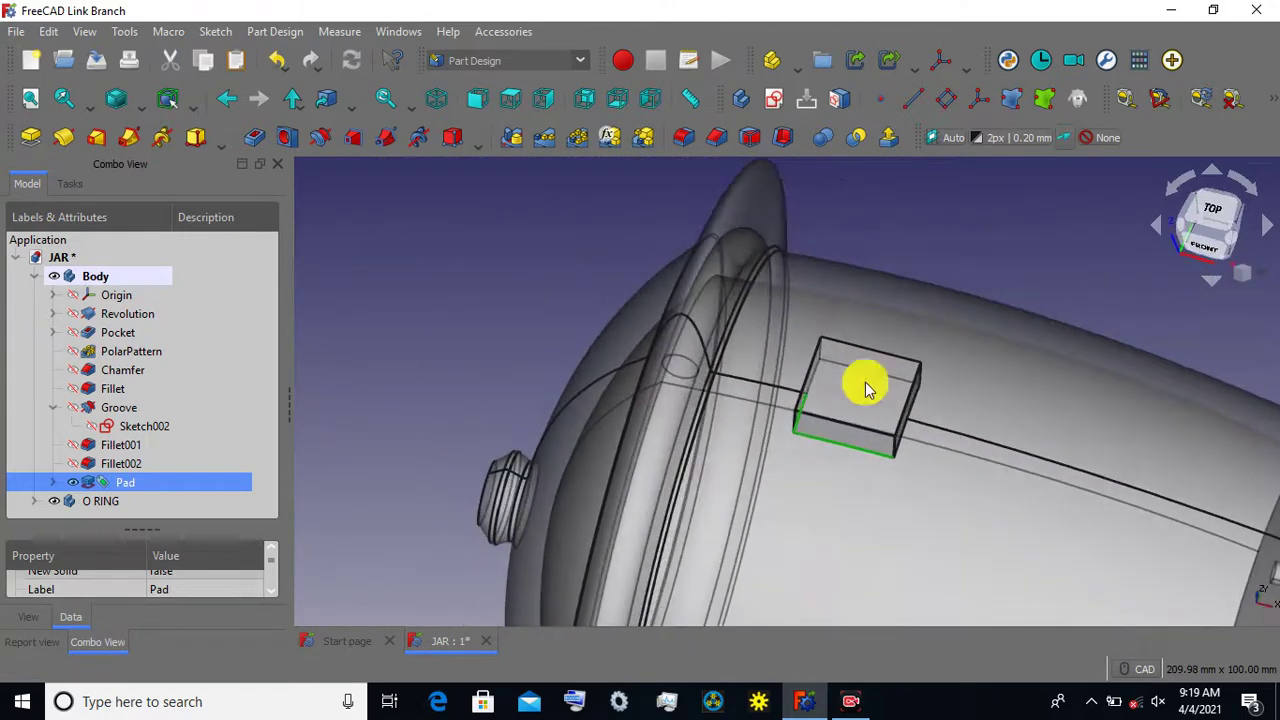
{"action": "scroll", "coordinate": [908, 455], "scroll_direction": "up", "scroll_amount": 3}
{"action": "scroll", "coordinate": [915, 440], "scroll_direction": "up", "scroll_amount": 3}
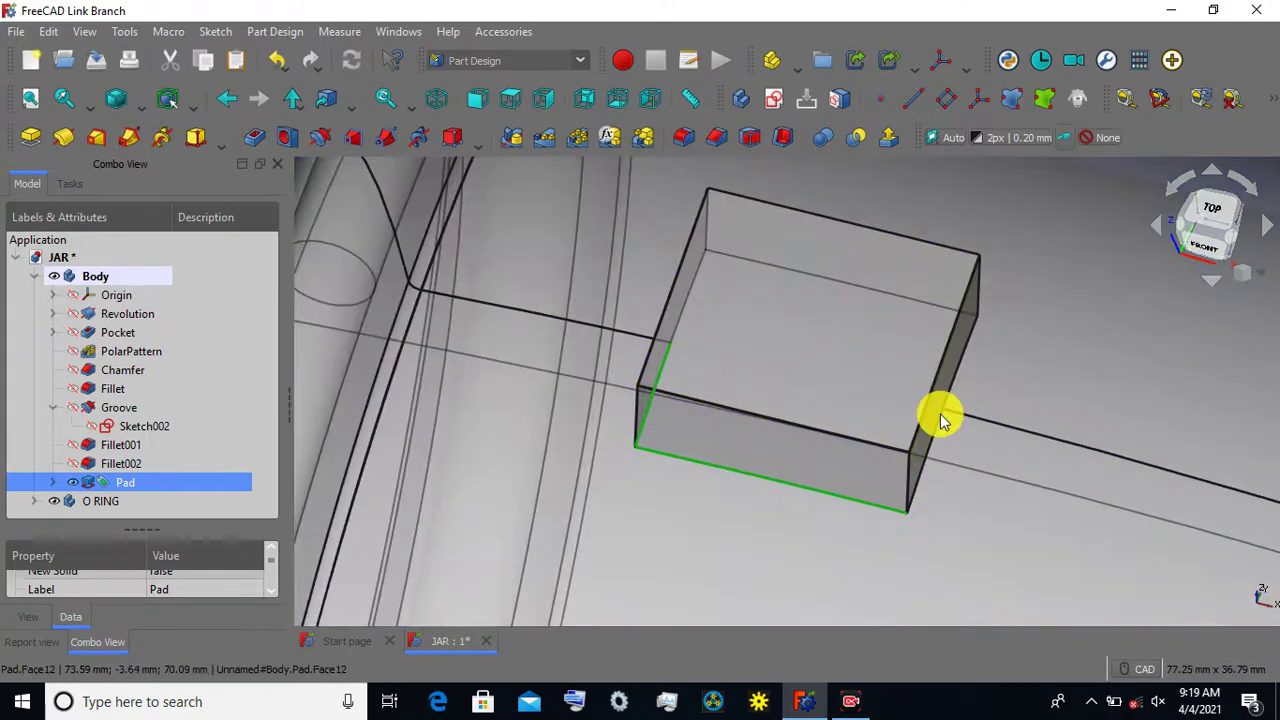
{"action": "left_click", "coordinate": [942, 420]}
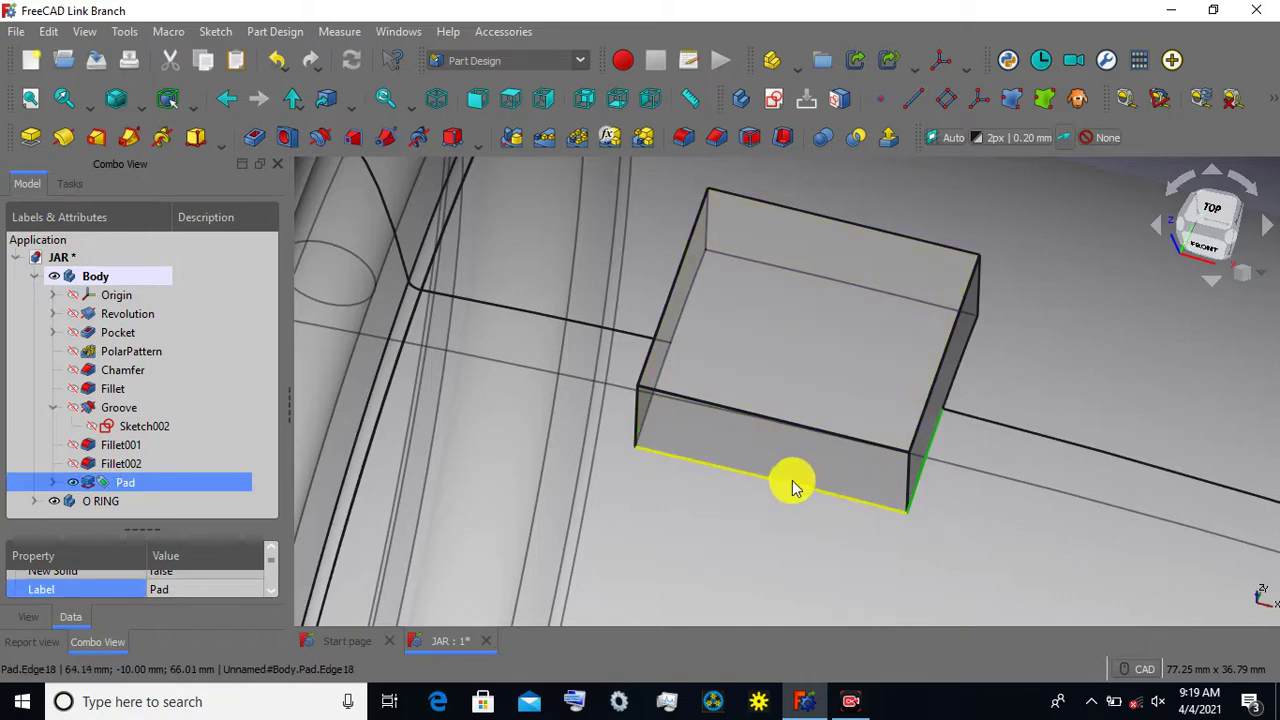
{"action": "left_click", "coordinate": [706, 489], "text": "ctrl"}
Reorient the view toward the top and add the box's top edge to the selection.
{"action": "scroll", "coordinate": [703, 490], "scroll_direction": "down", "scroll_amount": 2}
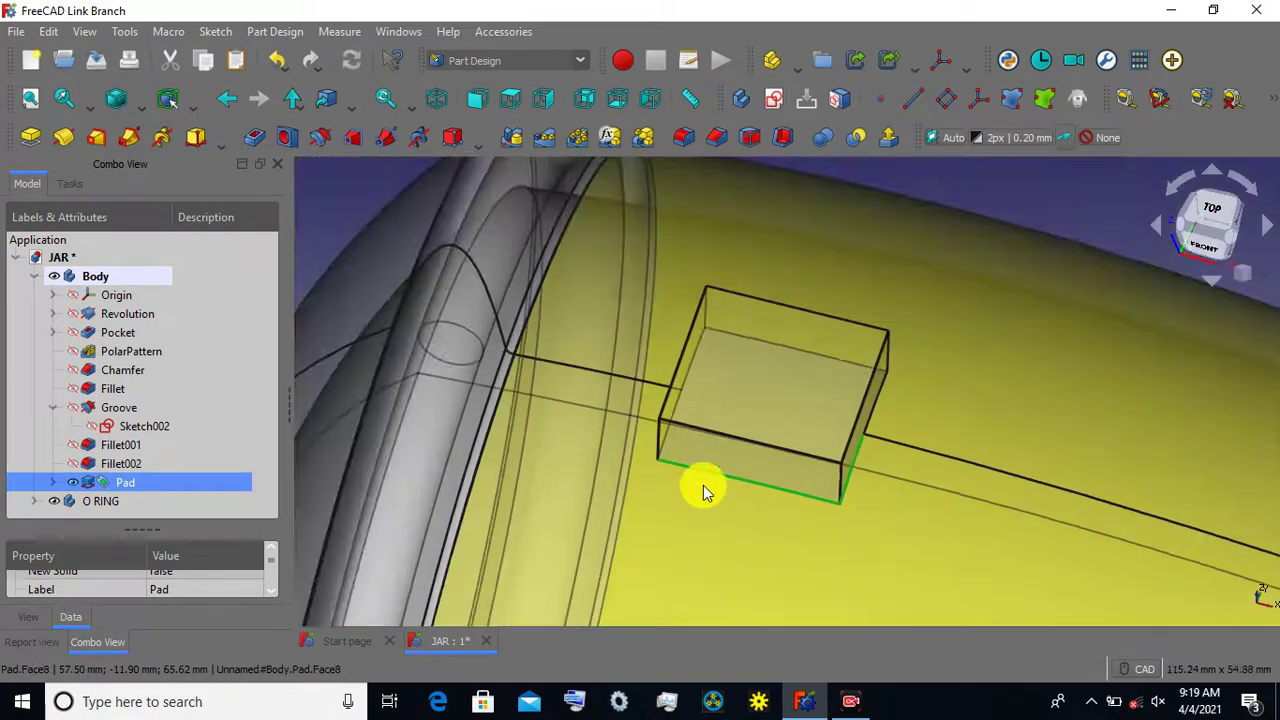
{"action": "scroll", "coordinate": [703, 485], "scroll_direction": "down", "scroll_amount": 2}
{"action": "scroll", "coordinate": [366, 386], "scroll_direction": "down", "scroll_amount": 1}
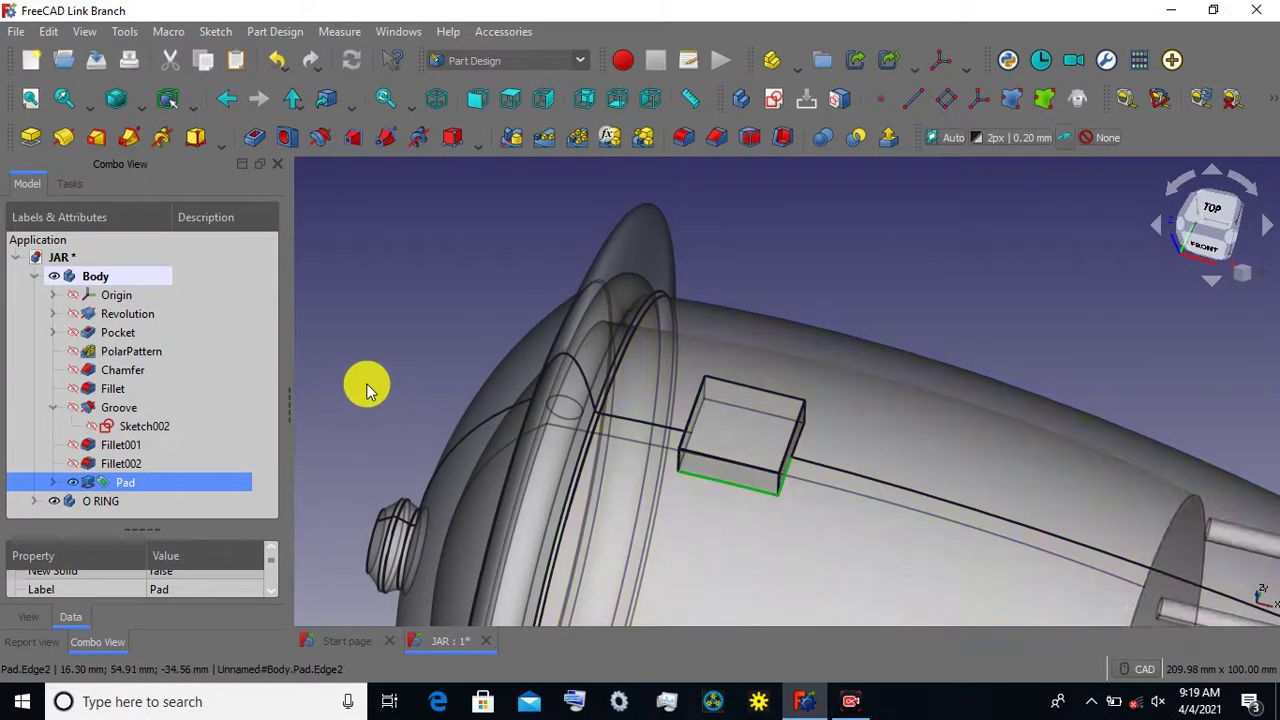
{"action": "mouse_move", "coordinate": [545, 278]}
{"action": "middle_mouse_down"}
{"action": "mouse_move", "coordinate": [586, 294]}
{"action": "mouse_move", "coordinate": [487, 245]}
{"action": "mouse_move", "coordinate": [545, 275]}
{"action": "mouse_move", "coordinate": [517, 260]}
{"action": "mouse_move", "coordinate": [486, 180]}
{"action": "mouse_move", "coordinate": [594, 343]}
{"action": "mouse_move", "coordinate": [590, 418]}
{"action": "middle_mouse_up"}
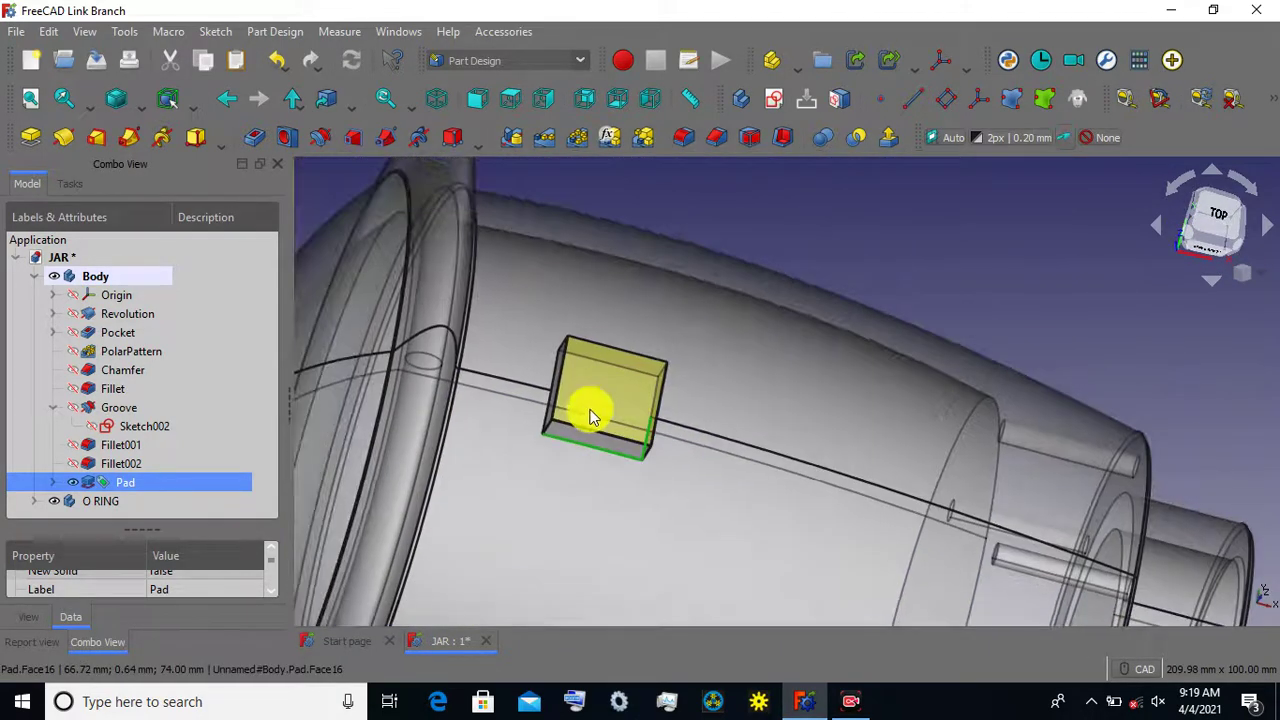
{"action": "scroll", "coordinate": [528, 390], "scroll_direction": "up", "scroll_amount": 2}
{"action": "scroll", "coordinate": [540, 420], "scroll_direction": "up", "scroll_amount": 3}
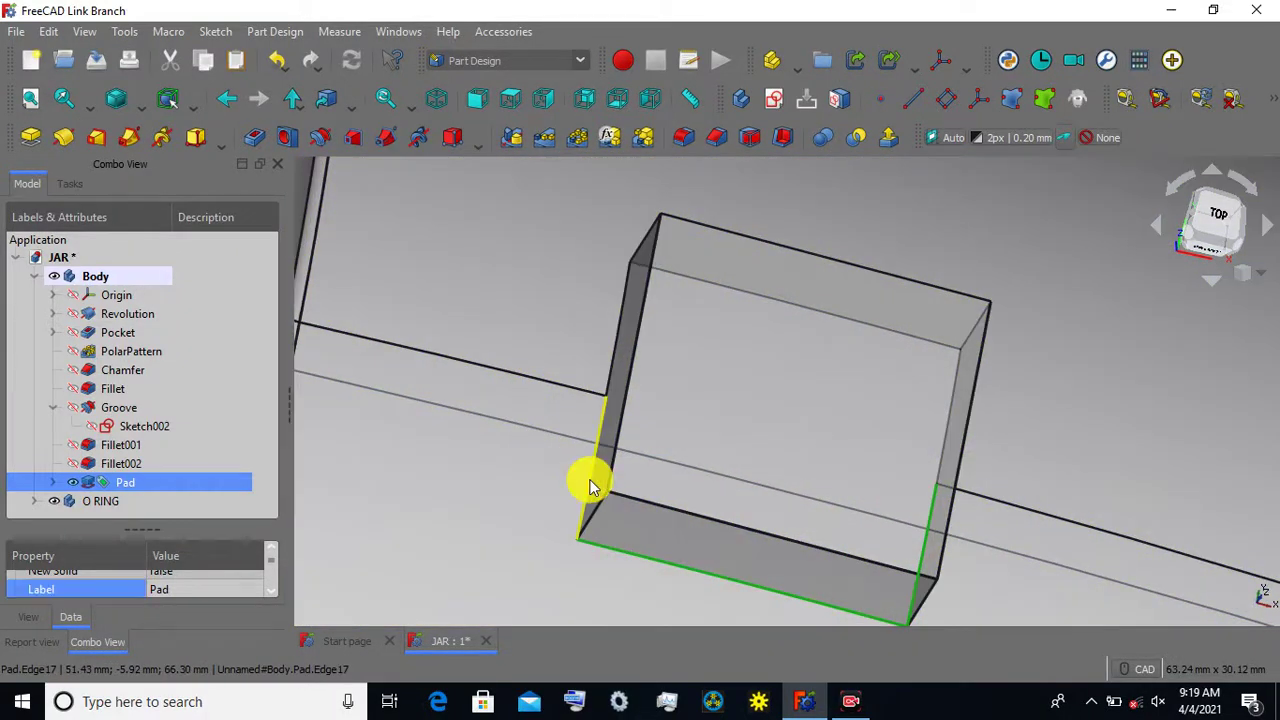
{"action": "scroll", "coordinate": [600, 345], "scroll_direction": "down", "scroll_amount": 2}
{"action": "scroll", "coordinate": [605, 350], "scroll_direction": "down", "scroll_amount": 1}
{"action": "scroll", "coordinate": [605, 350], "scroll_direction": "down", "scroll_amount": 2}
{"action": "scroll", "coordinate": [600, 343], "scroll_direction": "down", "scroll_amount": 2}
{"action": "scroll", "coordinate": [605, 345], "scroll_direction": "down", "scroll_amount": 2}
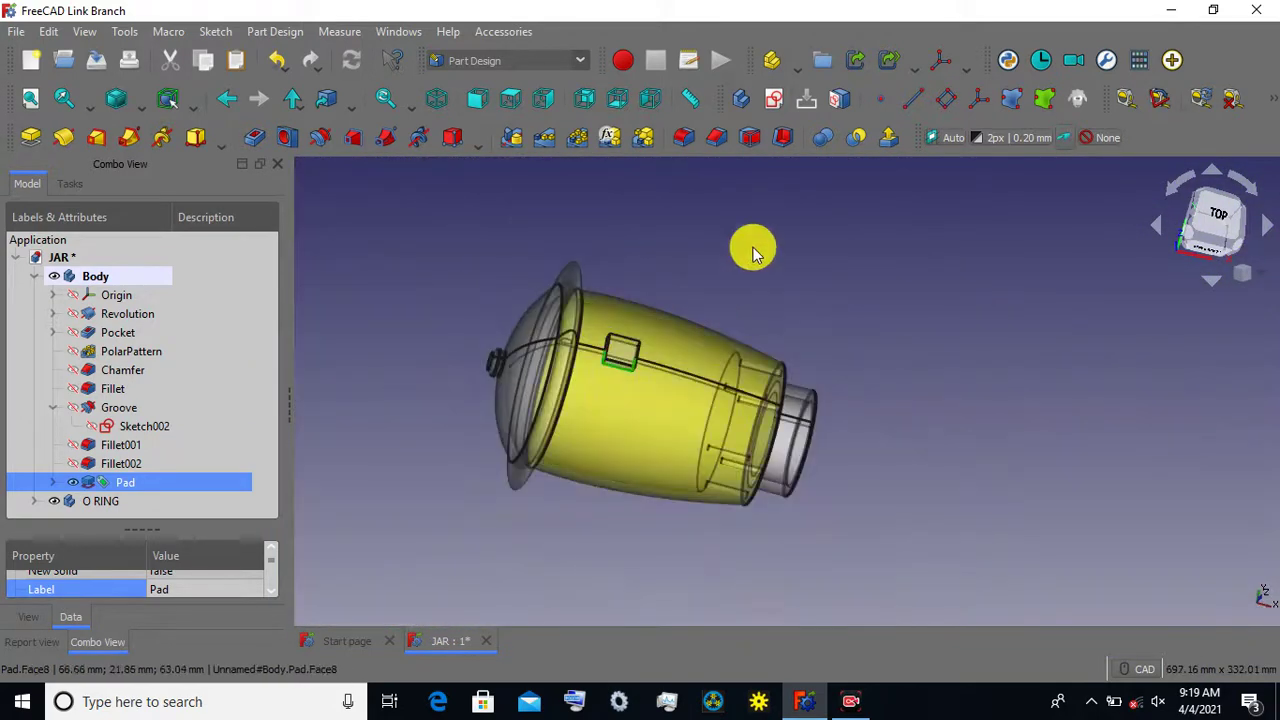
{"action": "mouse_move", "coordinate": [750, 258]}
{"action": "middle_mouse_down"}
{"action": "mouse_move", "coordinate": [691, 289]}
{"action": "mouse_move", "coordinate": [682, 311]}
{"action": "middle_mouse_up"}
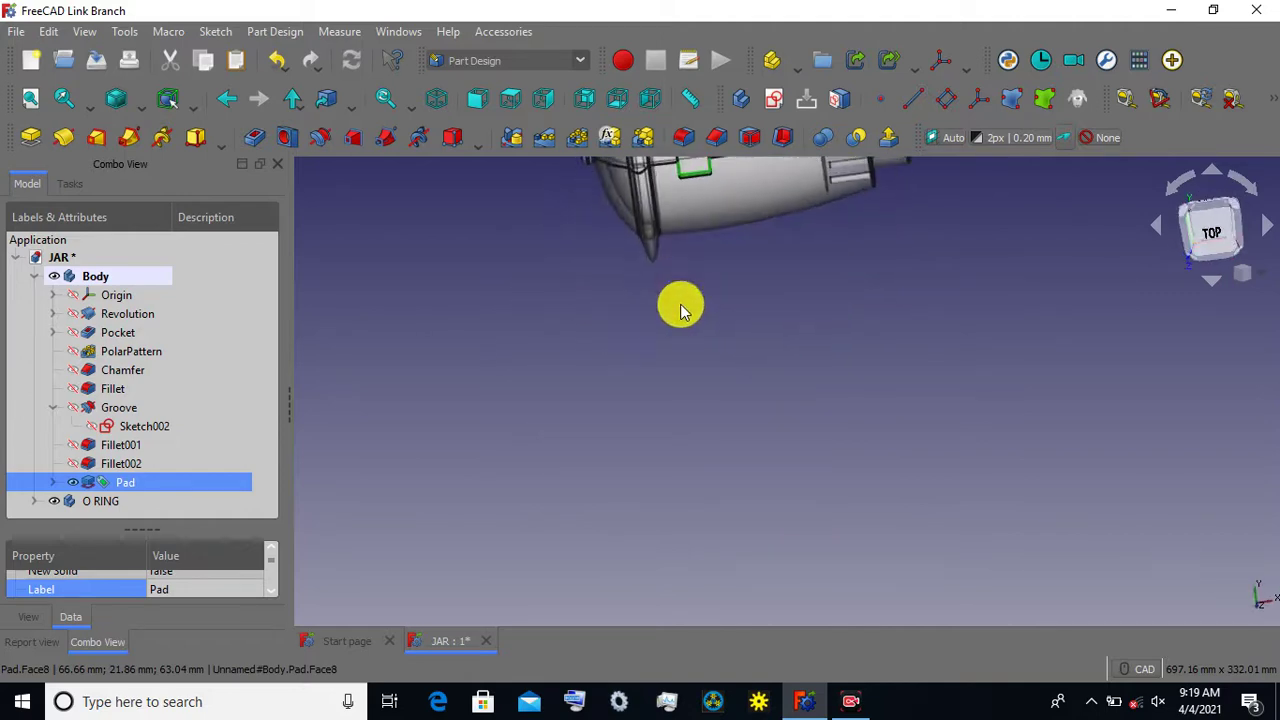
{"action": "middle_click_drag", "start_coordinate": [603, 346], "coordinate": [609, 486]}
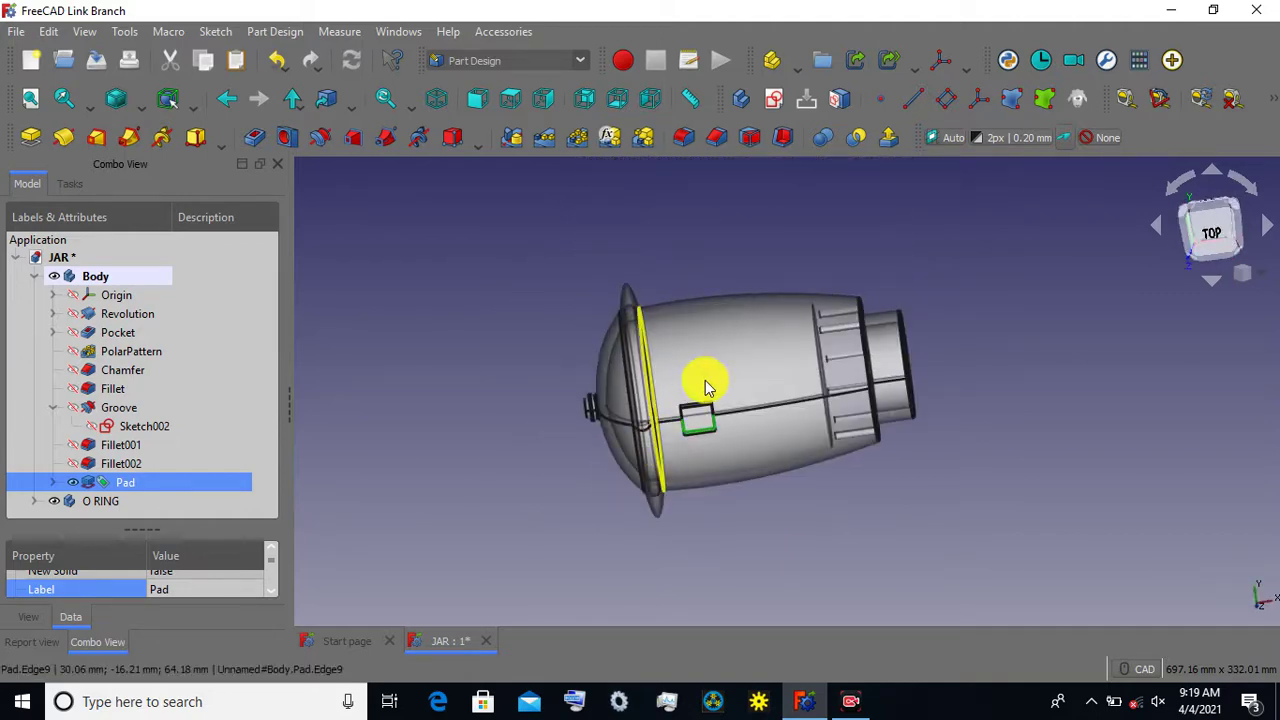
{"action": "scroll", "coordinate": [700, 385], "scroll_direction": "up", "scroll_amount": 3}
{"action": "scroll", "coordinate": [697, 445], "scroll_direction": "up", "scroll_amount": 3}
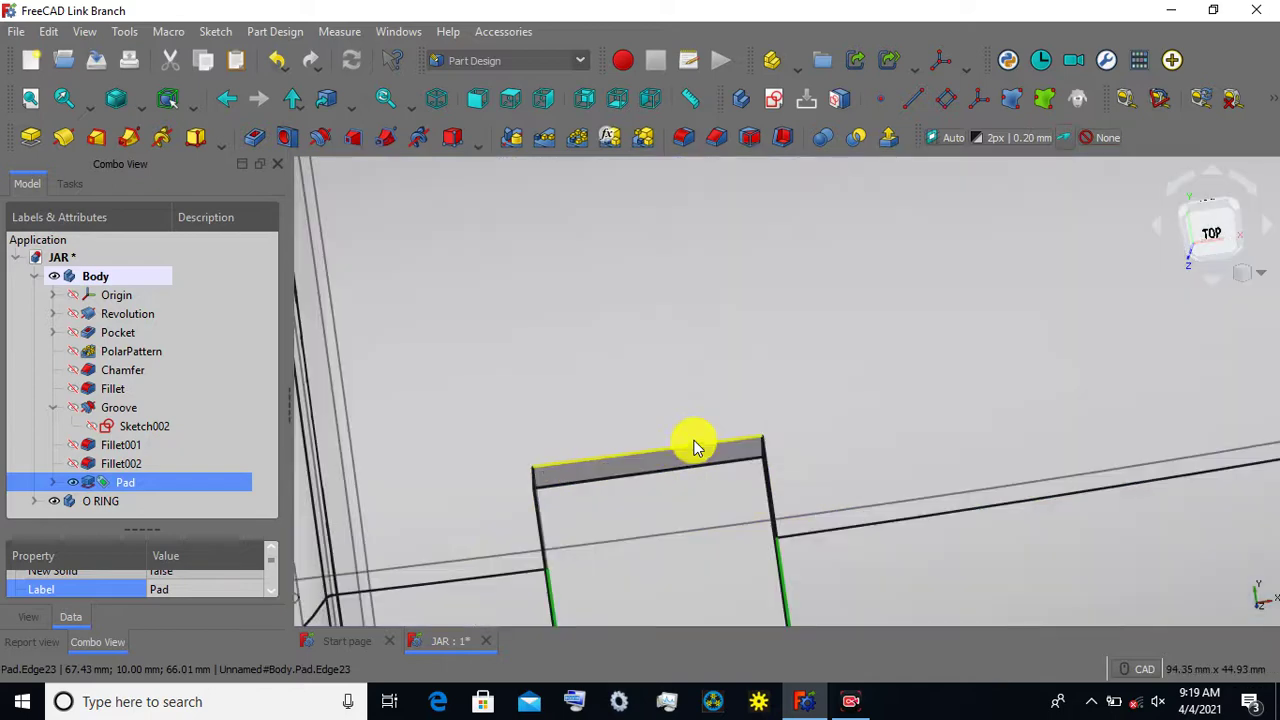
{"action": "scroll", "coordinate": [694, 447], "scroll_direction": "up", "scroll_amount": 1}
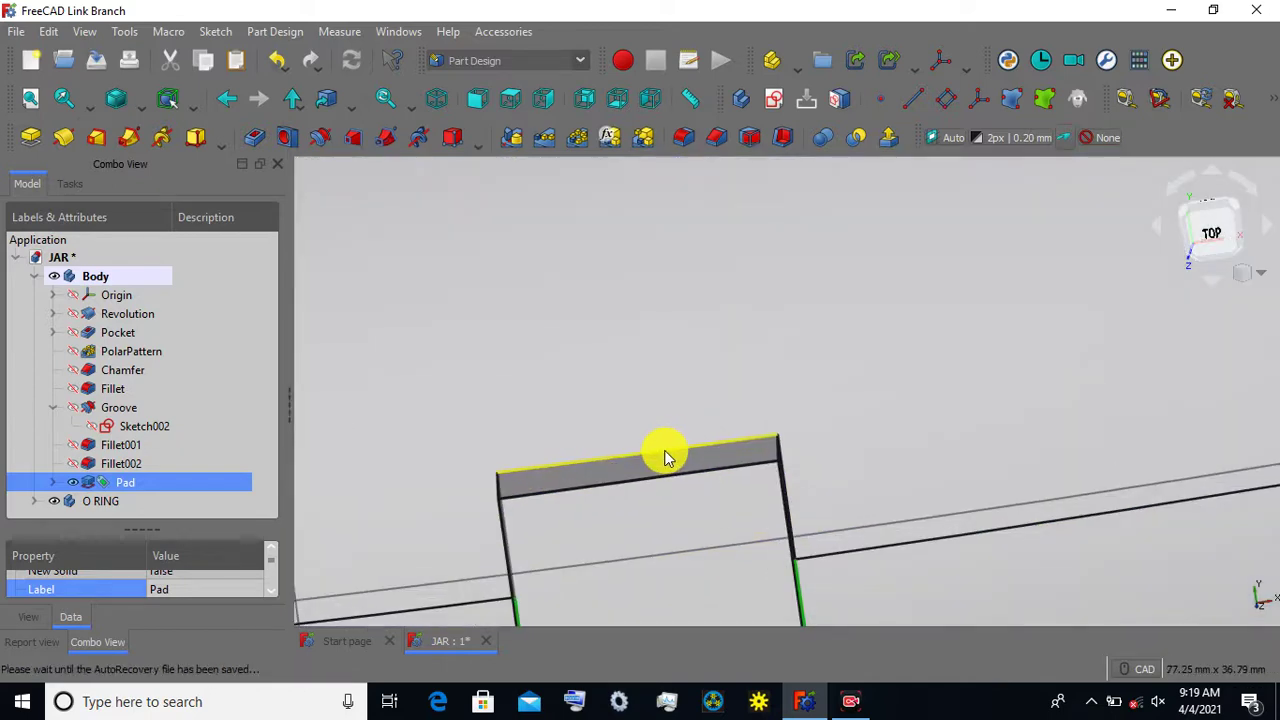
{"action": "left_click", "coordinate": [668, 458], "text": "ctrl"}
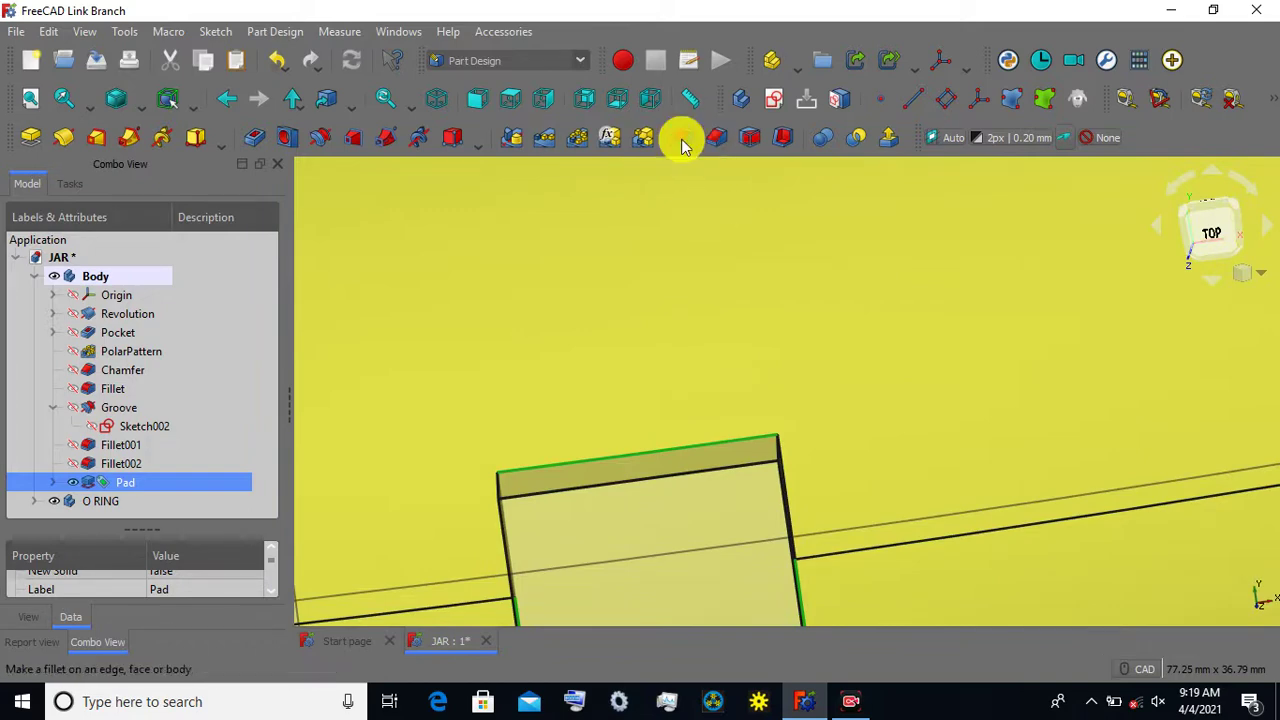
Round the four selected Pad box edges with a 3 mm fillet, creating Fillet003.
{"action": "left_click", "coordinate": [681, 140]}
{"action": "scroll", "coordinate": [617, 393], "scroll_direction": "down", "scroll_amount": 2}
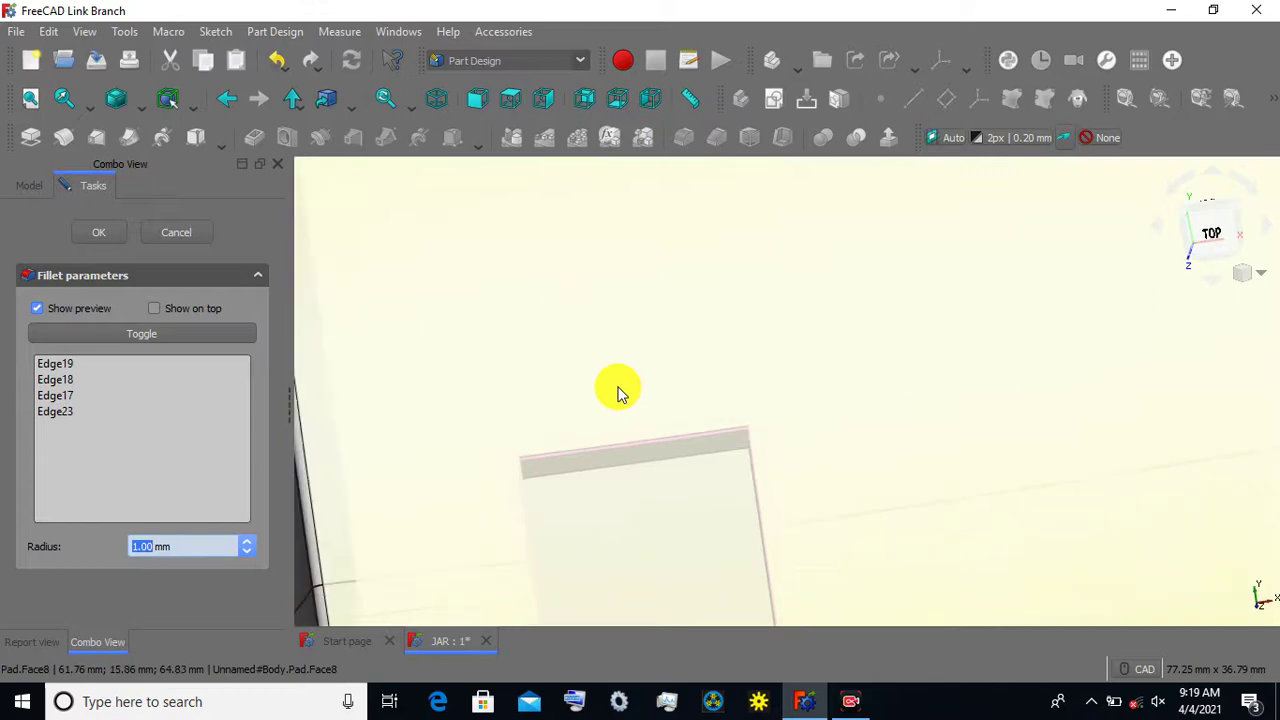
{"action": "scroll", "coordinate": [617, 393], "scroll_direction": "down", "scroll_amount": 2}
{"action": "scroll", "coordinate": [617, 394], "scroll_direction": "down", "scroll_amount": 2}
{"action": "scroll", "coordinate": [617, 393], "scroll_direction": "down", "scroll_amount": 3}
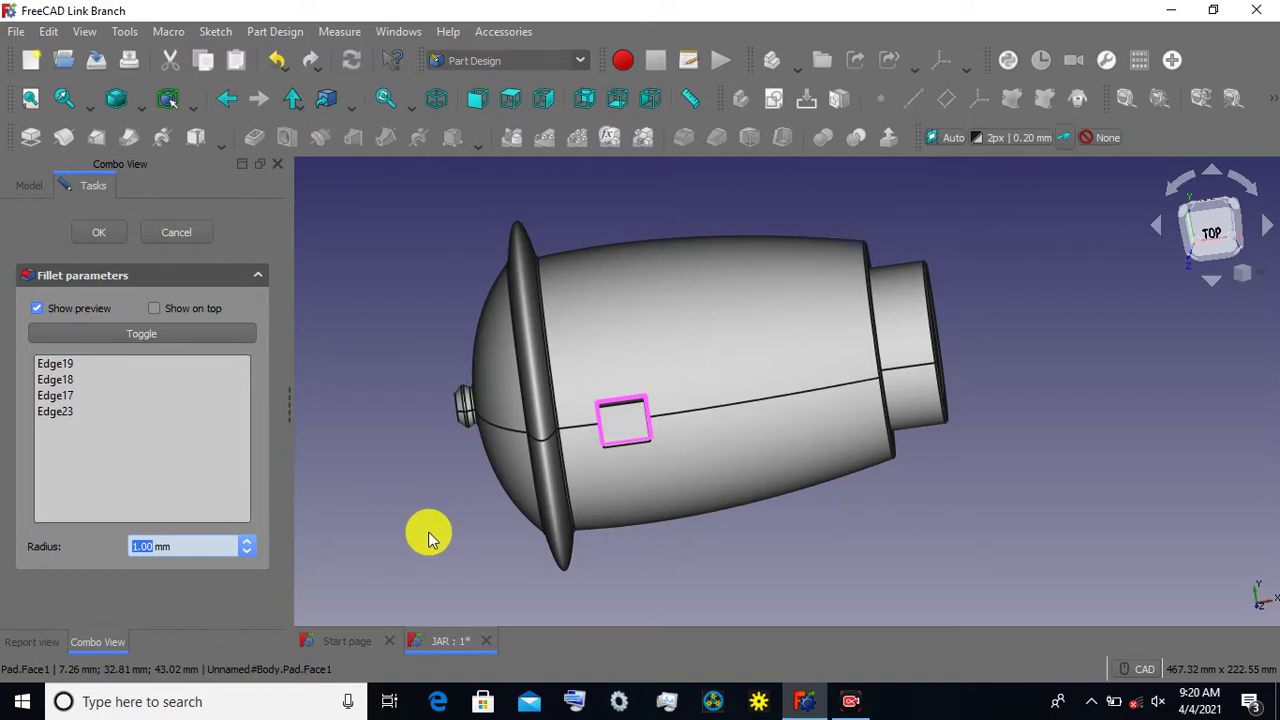
{"action": "type", "text": "3"}
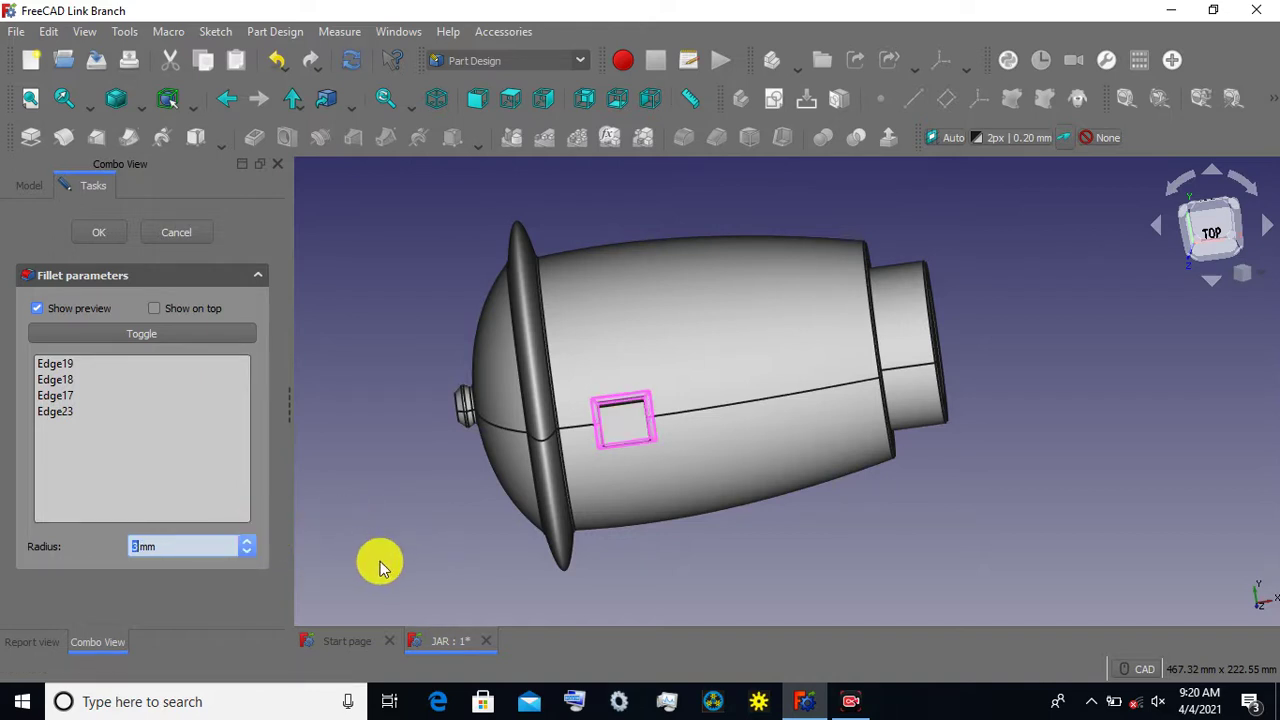
{"action": "mouse_move", "coordinate": [616, 592]}
{"action": "middle_mouse_down"}
{"action": "mouse_move", "coordinate": [631, 494]}
{"action": "mouse_move", "coordinate": [617, 531]}
{"action": "mouse_move", "coordinate": [765, 260]}
{"action": "middle_mouse_up"}
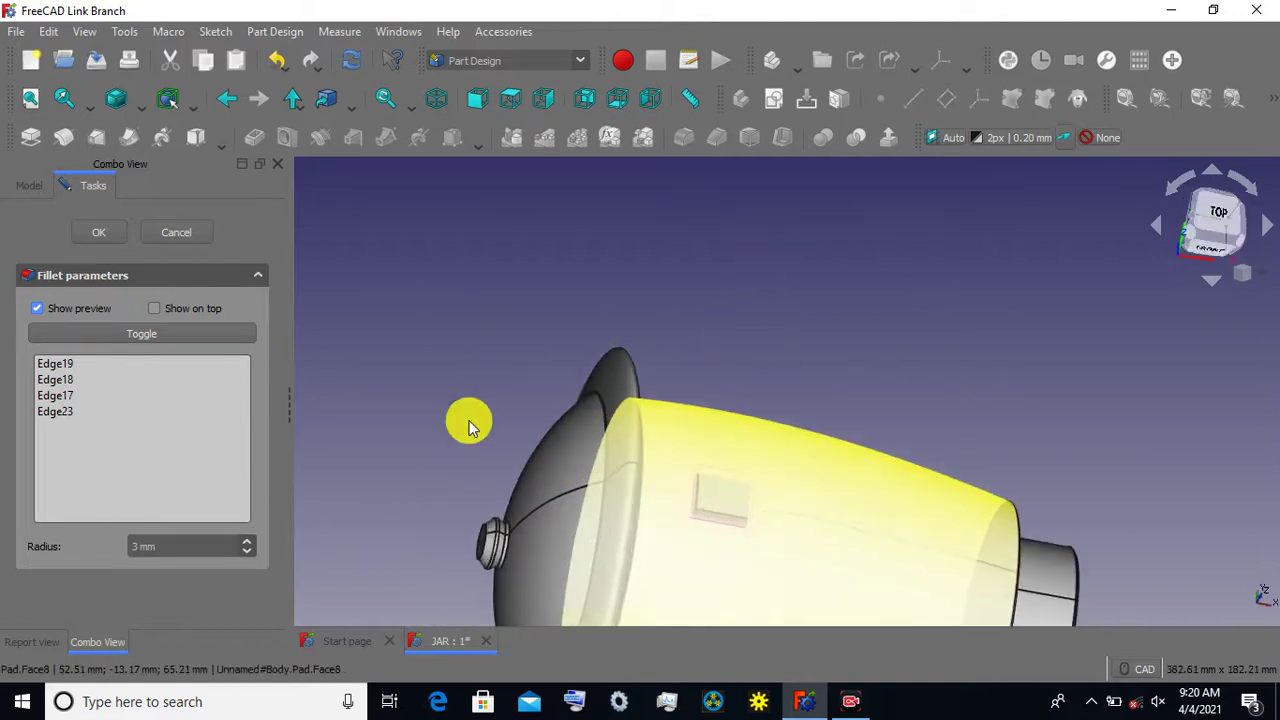
{"action": "scroll", "coordinate": [563, 463], "scroll_direction": "up", "scroll_amount": 5}
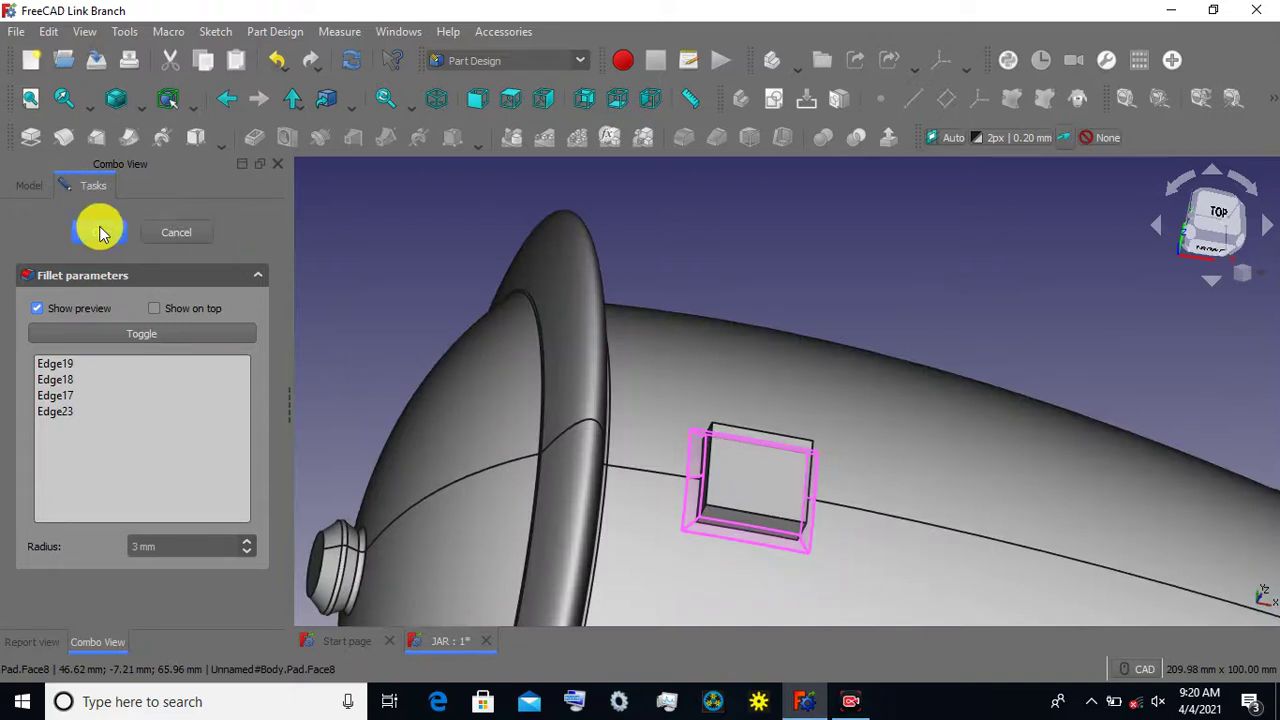
{"action": "left_click", "coordinate": [100, 232]}
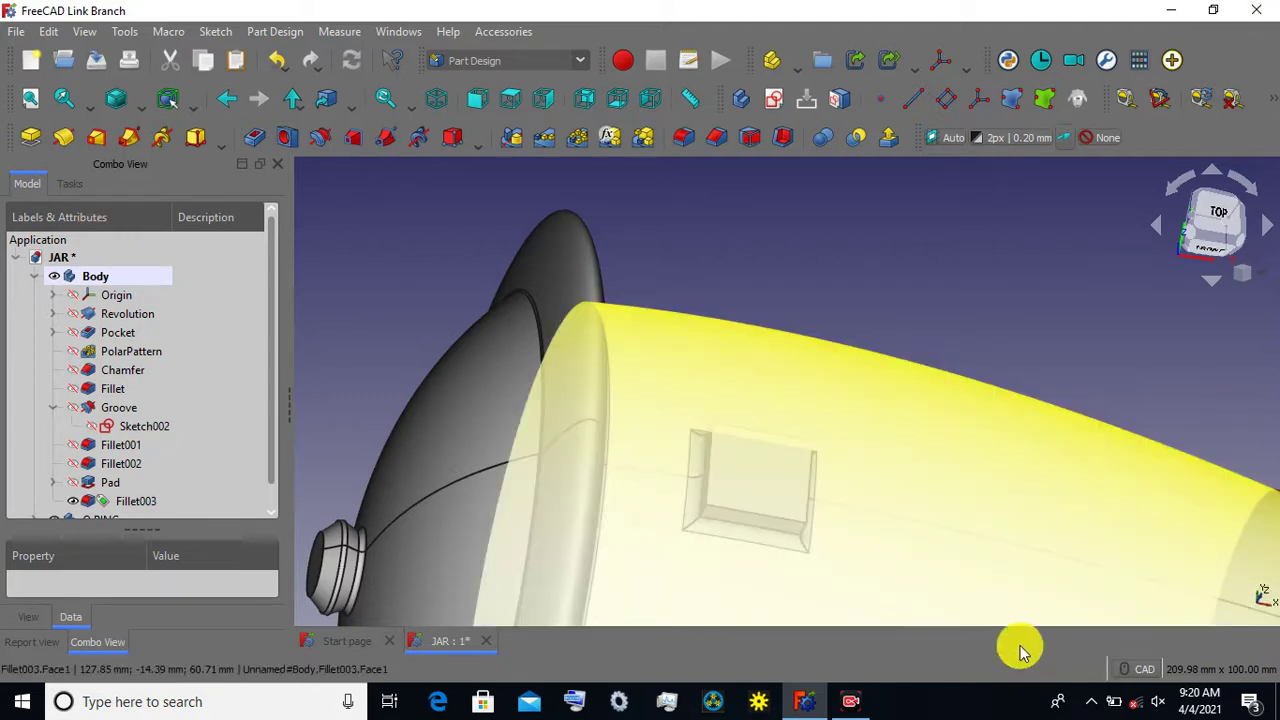
Pan and zoom around the jar's top block, then return to the standard Front view.
{"action": "scroll", "coordinate": [960, 370], "scroll_direction": "down", "scroll_amount": 3}
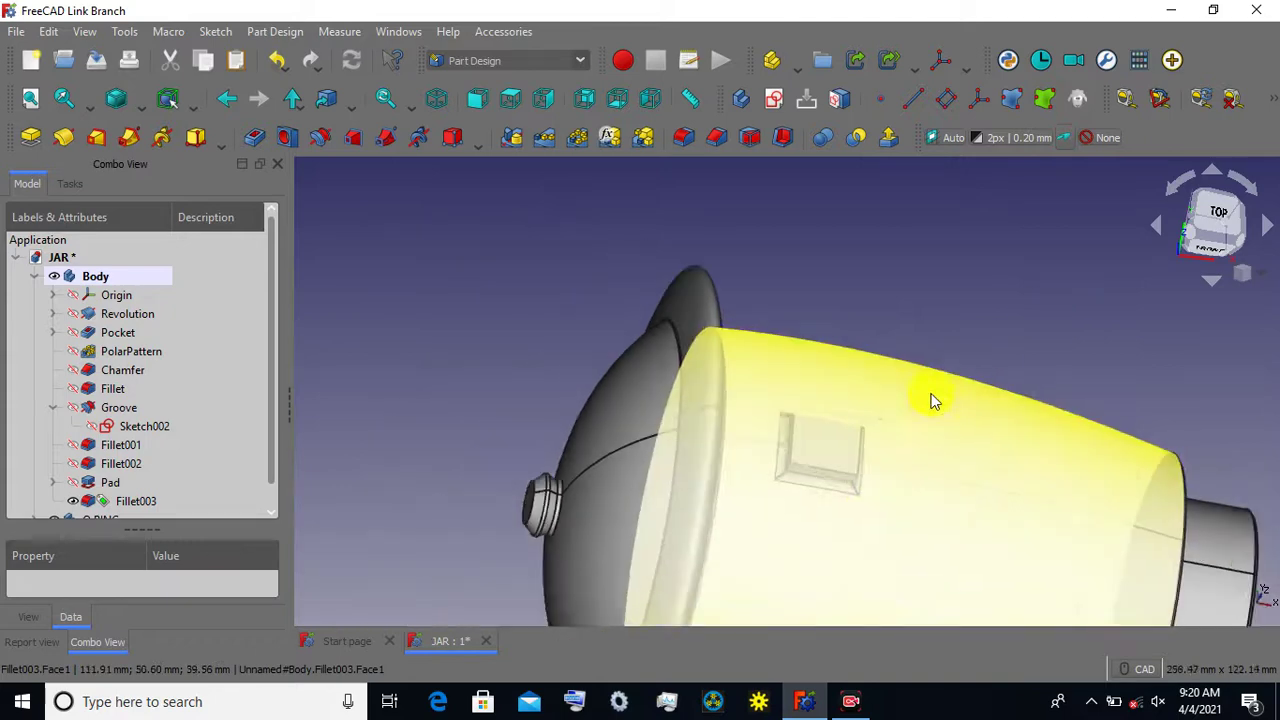
{"action": "middle_click_drag", "start_coordinate": [951, 323], "coordinate": [869, 223]}
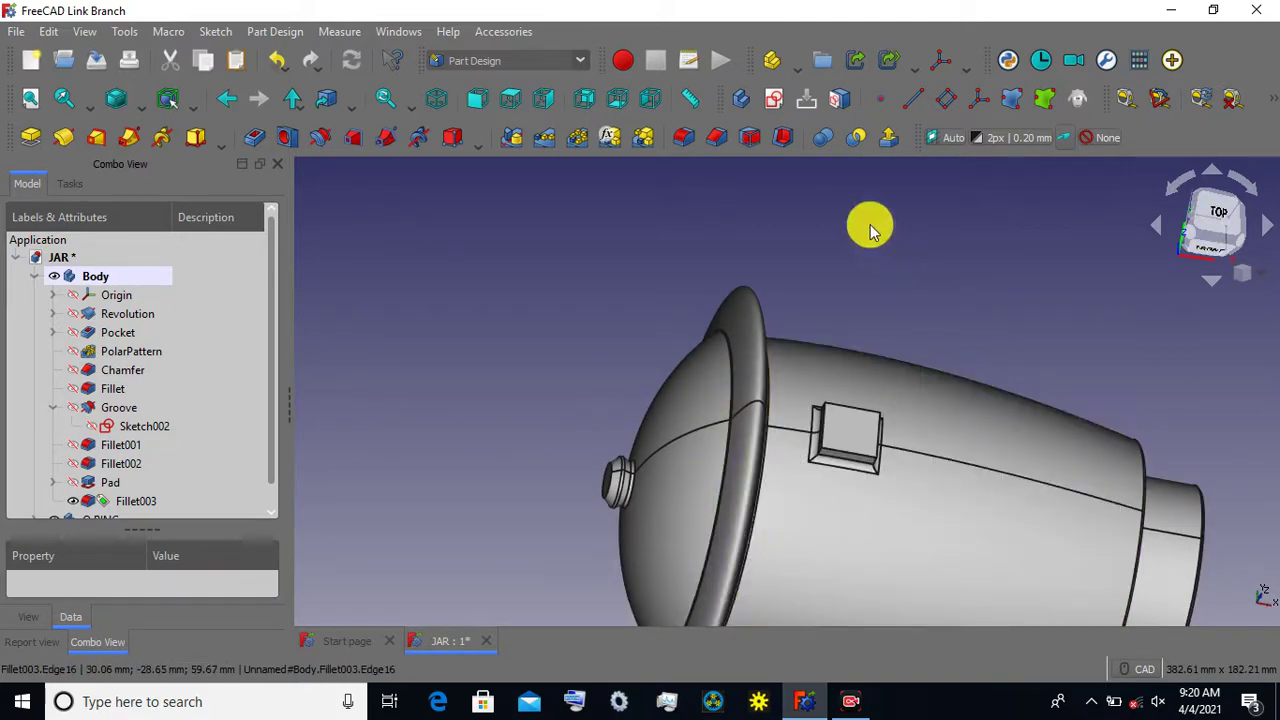
{"action": "scroll", "coordinate": [860, 218], "scroll_direction": "down", "scroll_amount": 2}
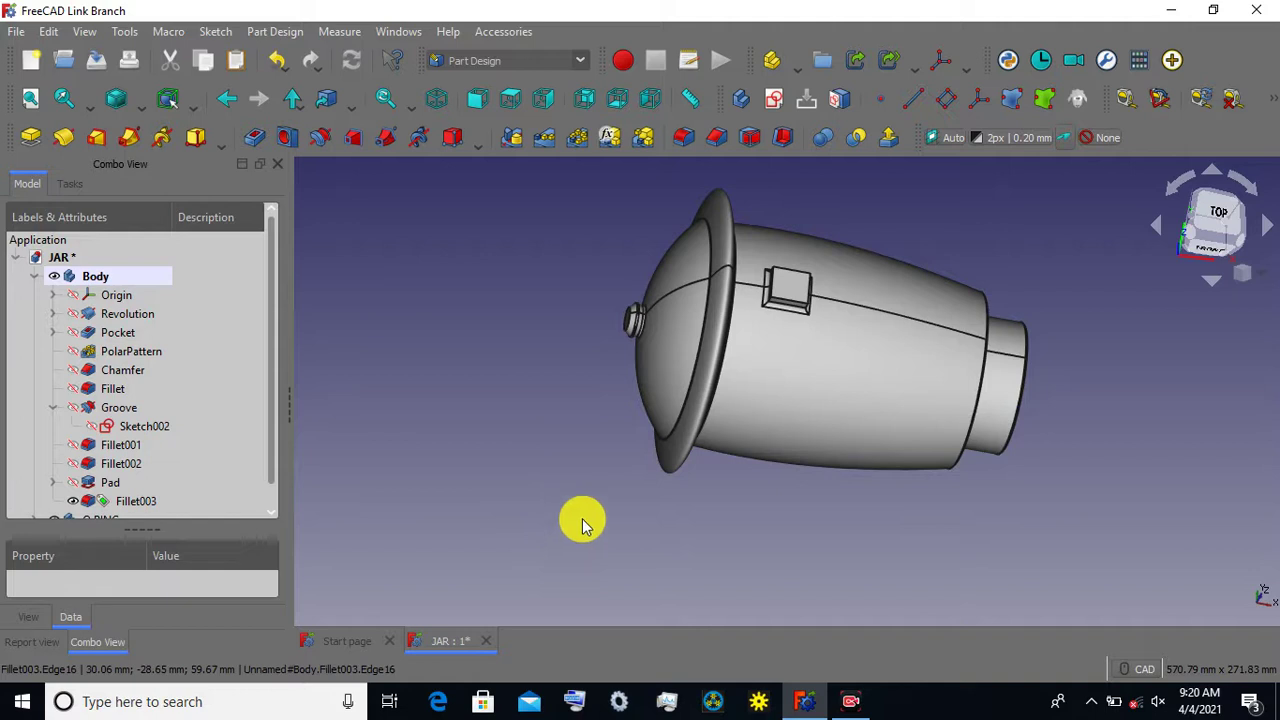
{"action": "key", "text": "1"}
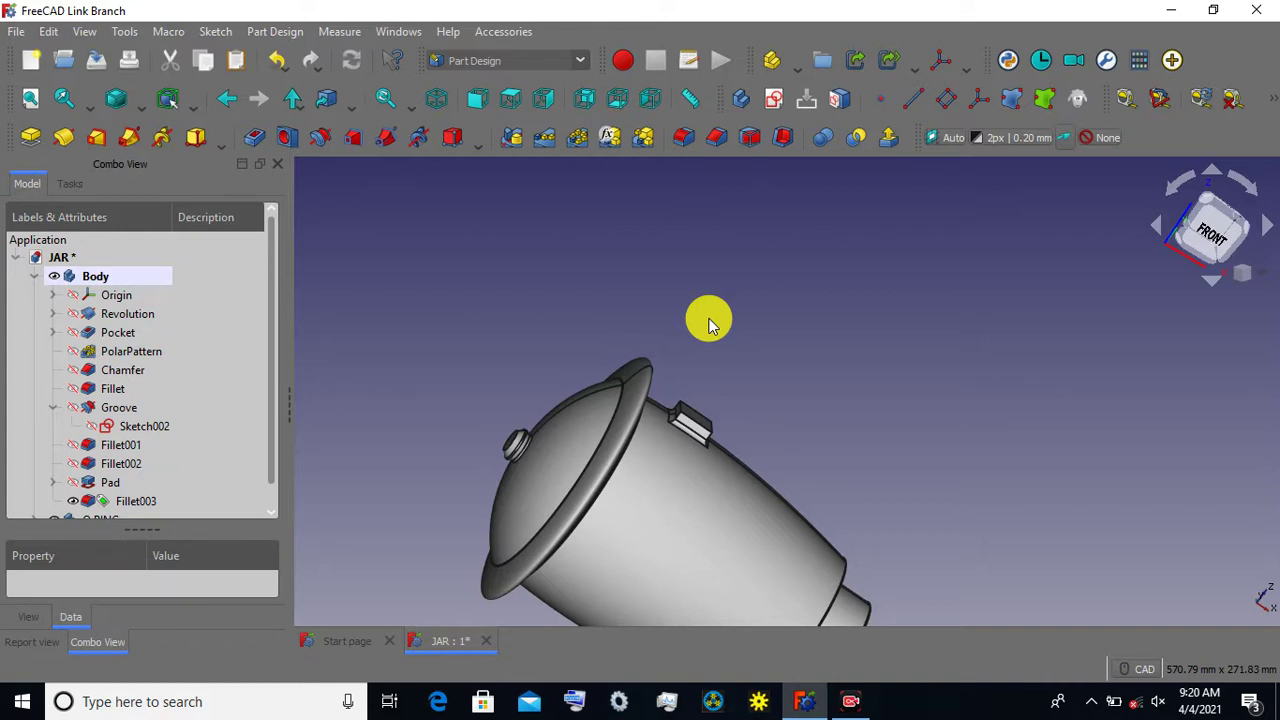
{"action": "scroll", "coordinate": [728, 371], "scroll_direction": "up", "scroll_amount": 2}
{"action": "scroll", "coordinate": [728, 373], "scroll_direction": "up", "scroll_amount": 1}
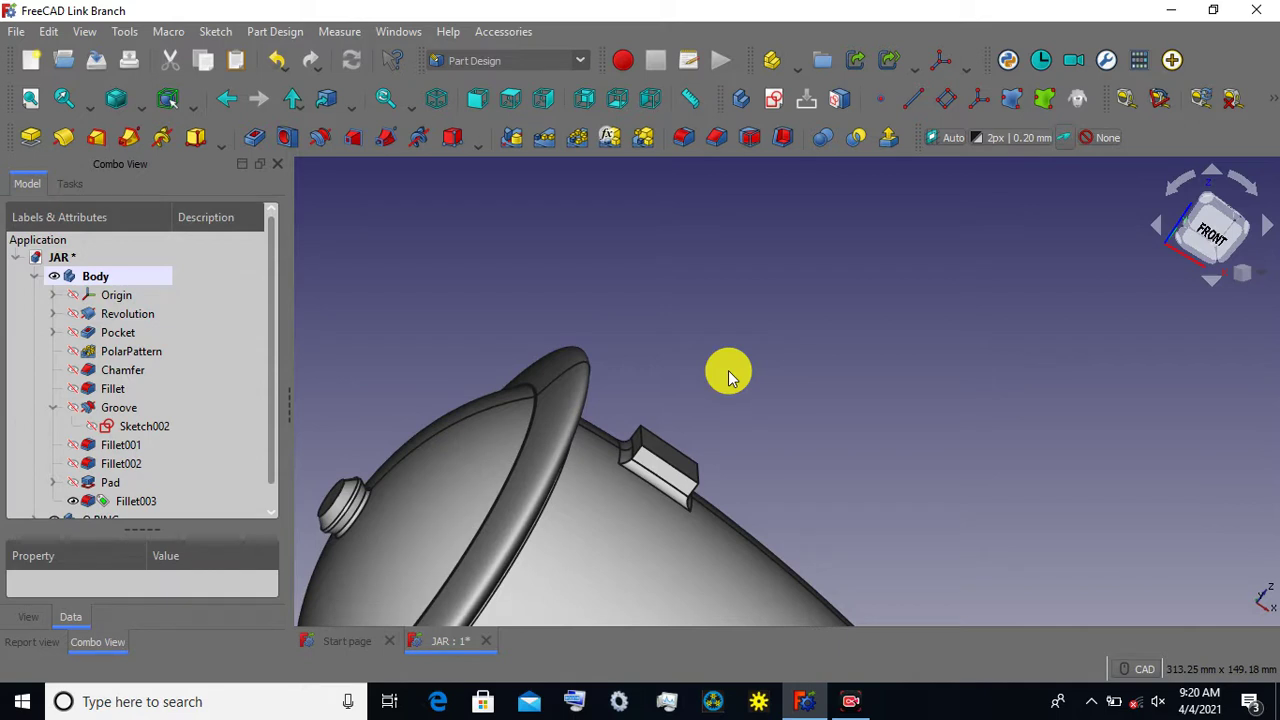
{"action": "scroll", "coordinate": [728, 373], "scroll_direction": "up", "scroll_amount": 1}
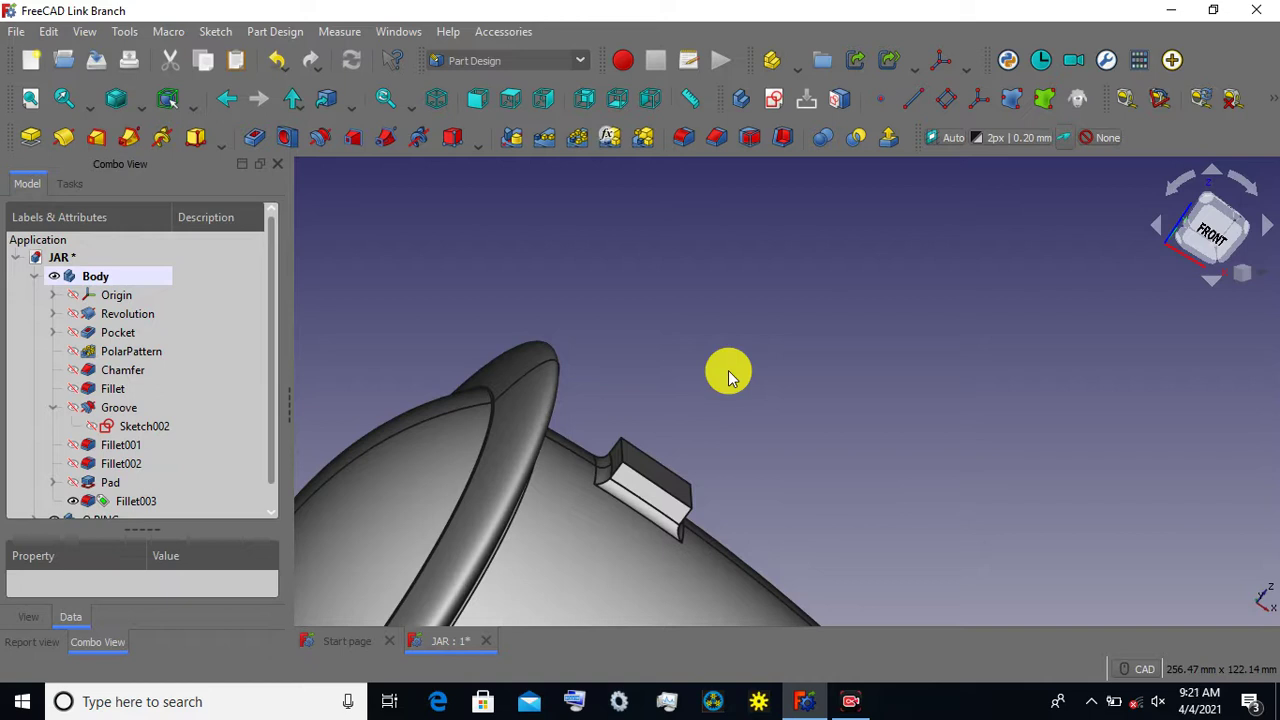
{"action": "scroll", "coordinate": [728, 373], "scroll_direction": "down", "scroll_amount": 1}
{"action": "scroll", "coordinate": [926, 419], "scroll_direction": "down", "scroll_amount": 1}
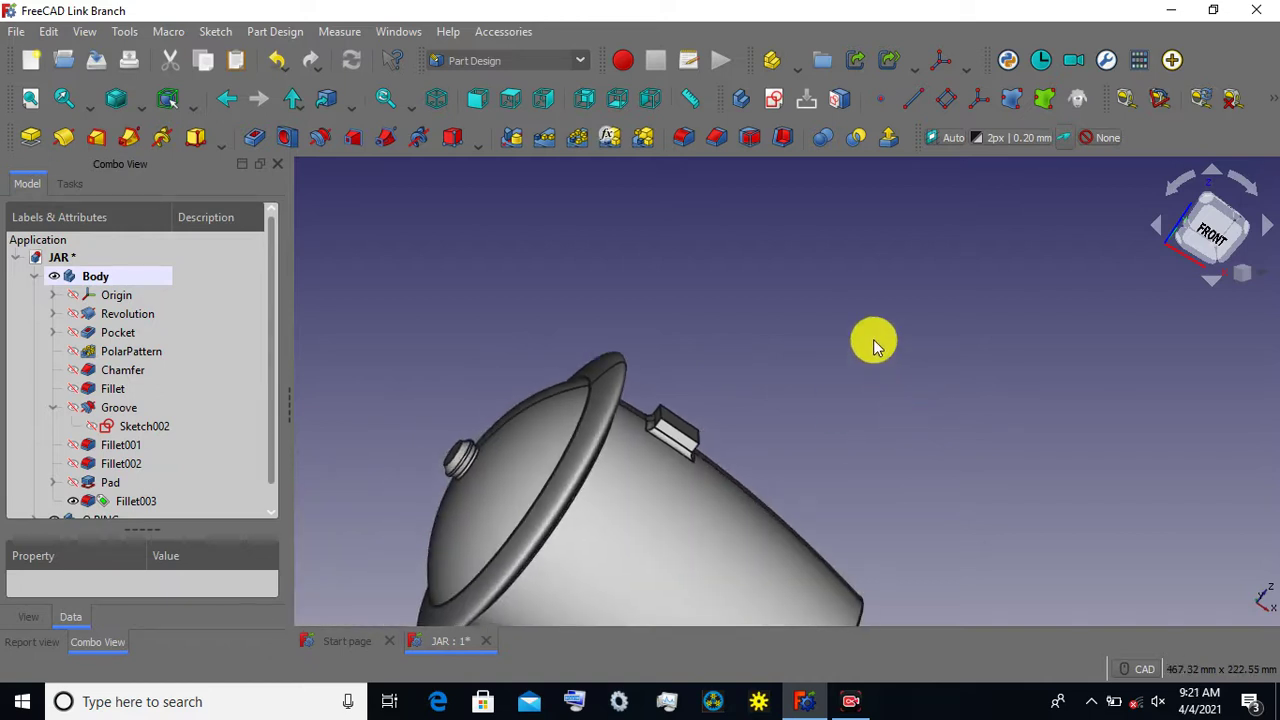
{"action": "middle_click_drag", "start_coordinate": [889, 367], "coordinate": [860, 403]}
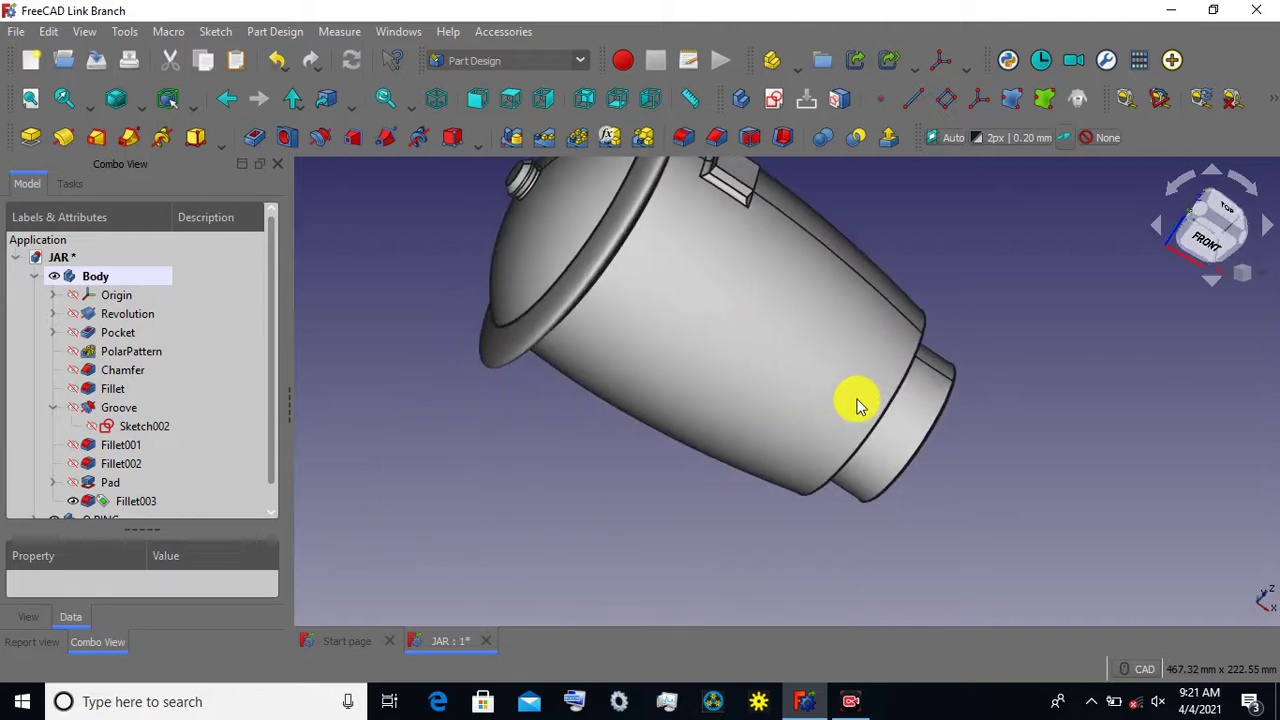
{"action": "middle_click_drag", "start_coordinate": [966, 257], "coordinate": [950, 341]}
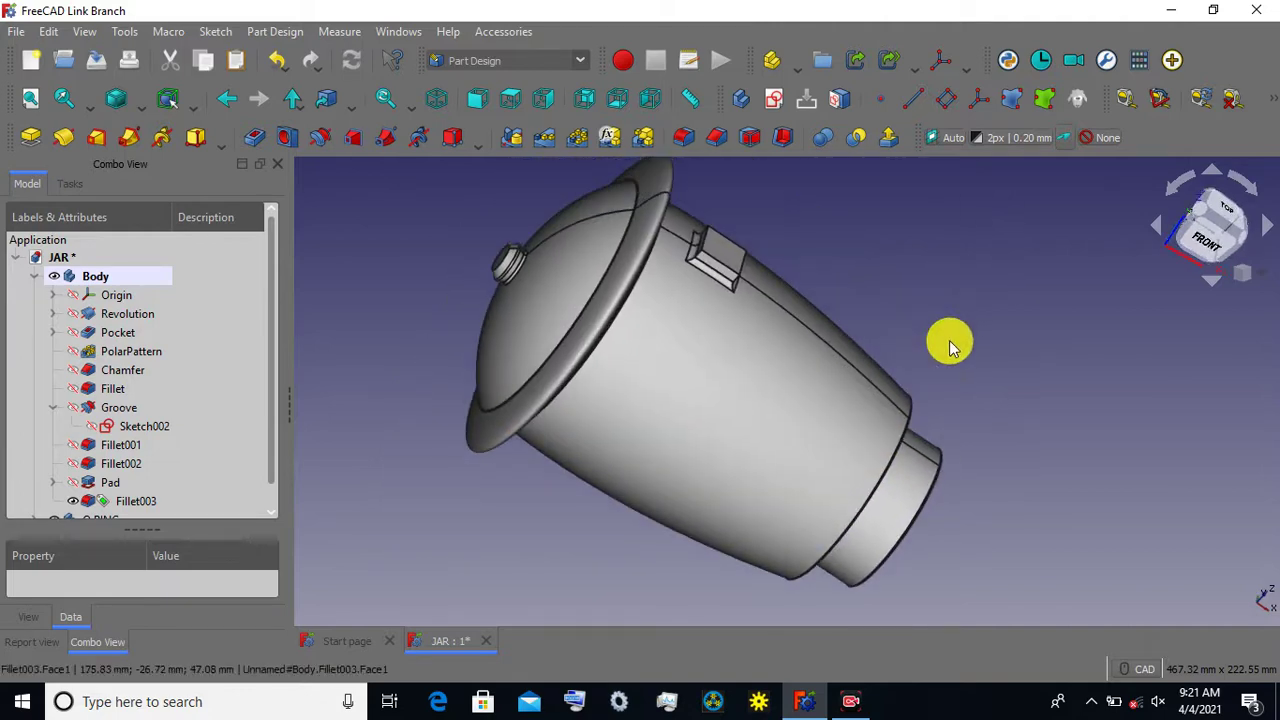
{"action": "key", "text": "1"}
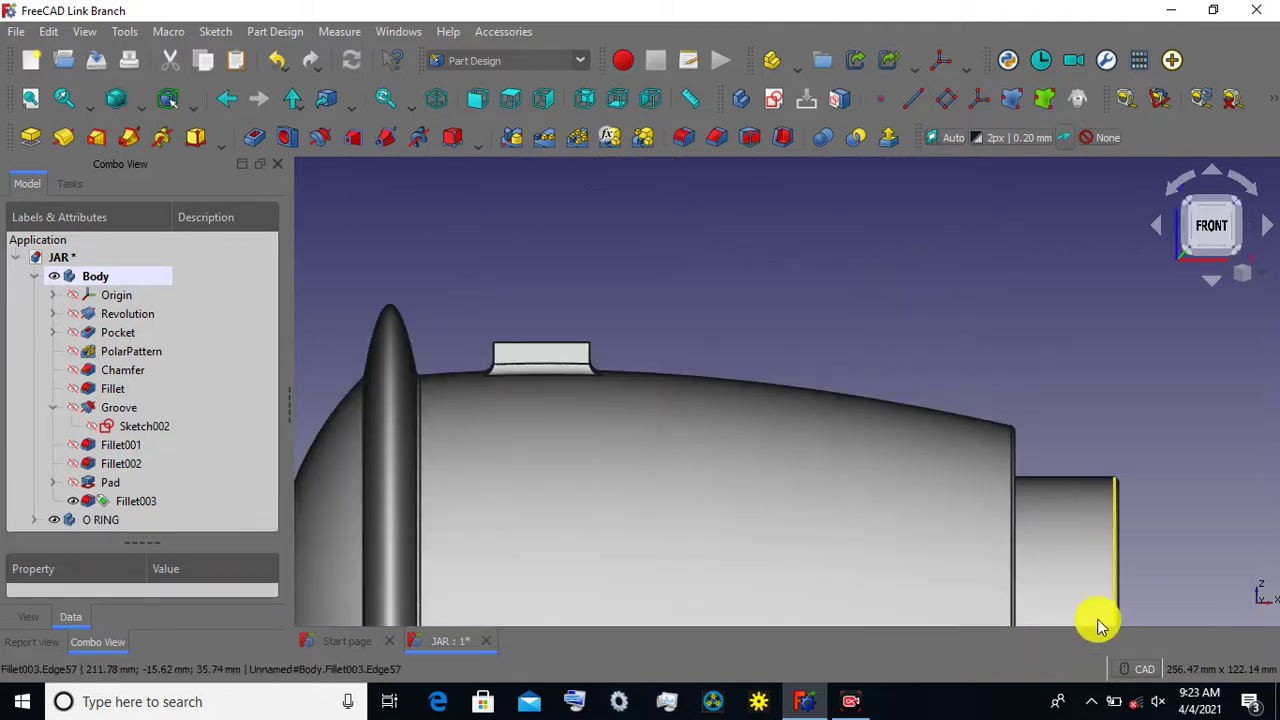
Toggle the body's visibility to show the Fillet003 result and pan toward the block.
{"action": "left_click", "coordinate": [75, 487]}
{"action": "left_click", "coordinate": [75, 487]}
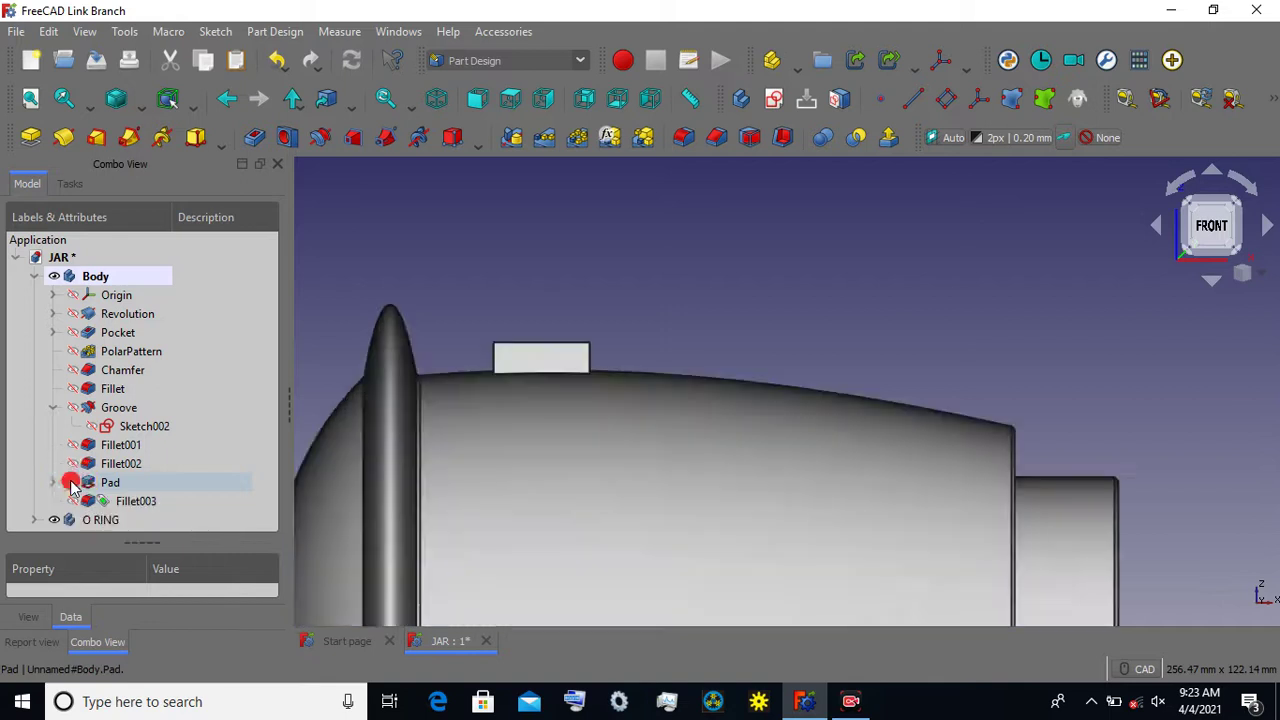
{"action": "left_click", "coordinate": [68, 500]}
{"action": "left_click", "coordinate": [72, 502]}
{"action": "mouse_move", "coordinate": [657, 309]}
{"action": "middle_mouse_down"}
{"action": "mouse_move", "coordinate": [725, 258]}
{"action": "mouse_move", "coordinate": [714, 450]}
{"action": "mouse_move", "coordinate": [737, 403]}
{"action": "middle_mouse_up"}
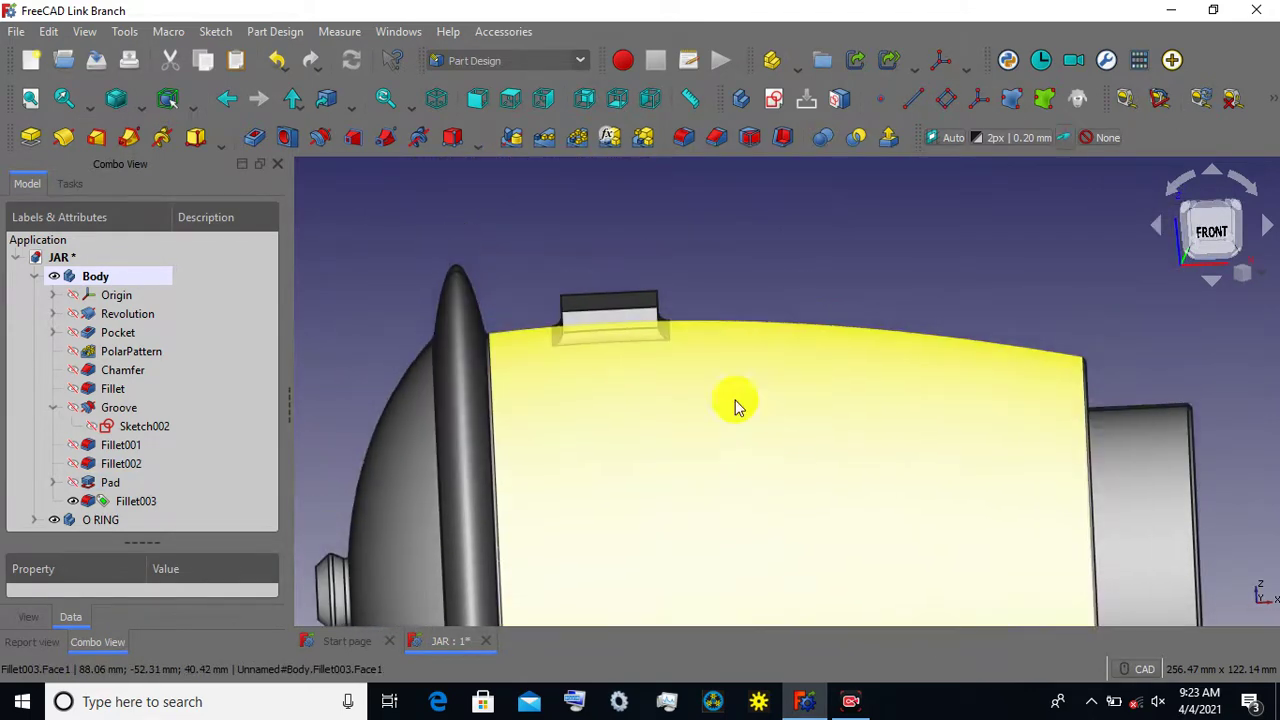
Change Sketch004's Constraint9 under Pad from 25 mm to 26 mm.
{"action": "left_click", "coordinate": [52, 483]}
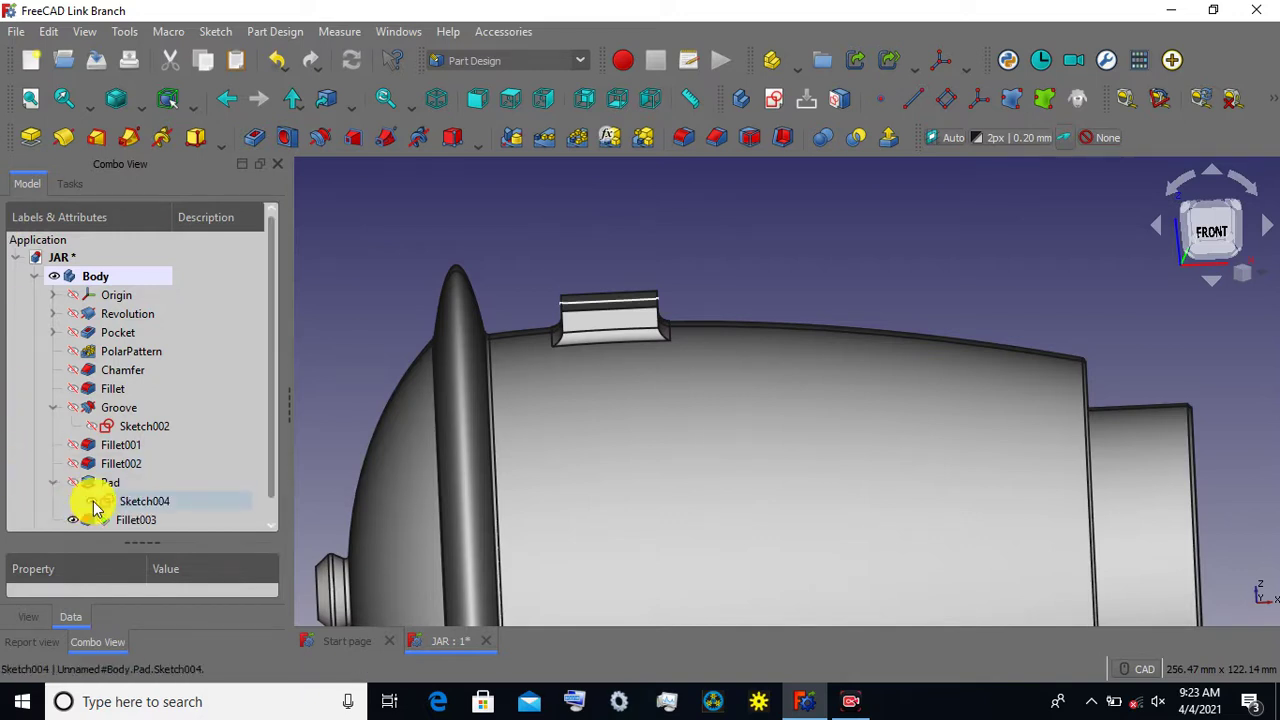
{"action": "left_click", "coordinate": [143, 505]}
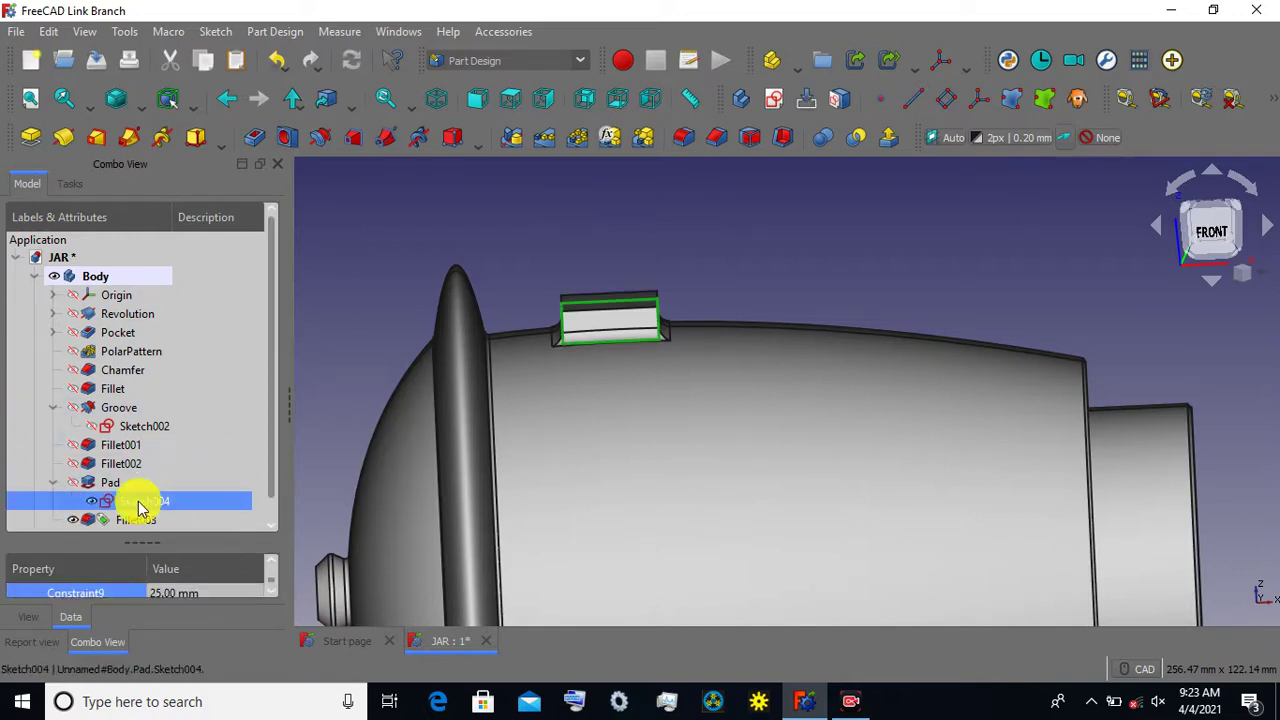
{"action": "left_click_drag", "start_coordinate": [143, 543], "coordinate": [149, 372]}
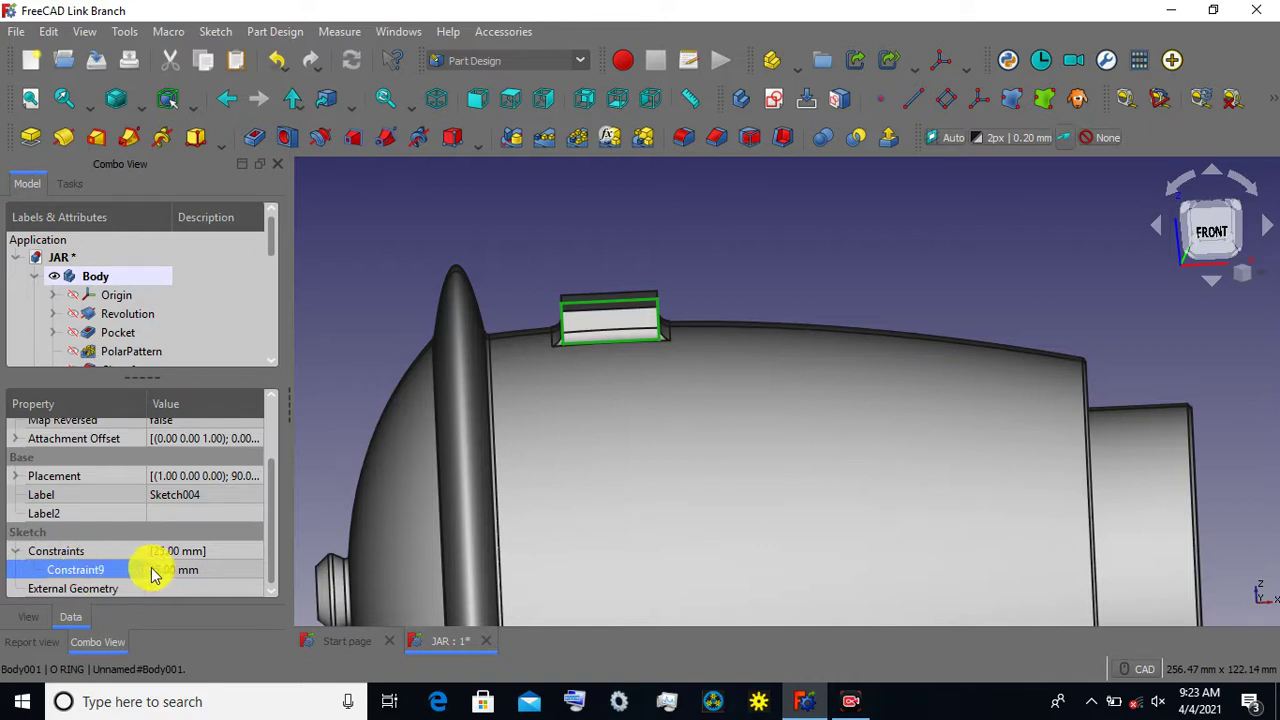
{"action": "left_click", "coordinate": [172, 569]}
{"action": "scroll", "coordinate": [253, 569], "scroll_direction": "up", "scroll_amount": 1}
{"action": "left_click", "coordinate": [1209, 231]}
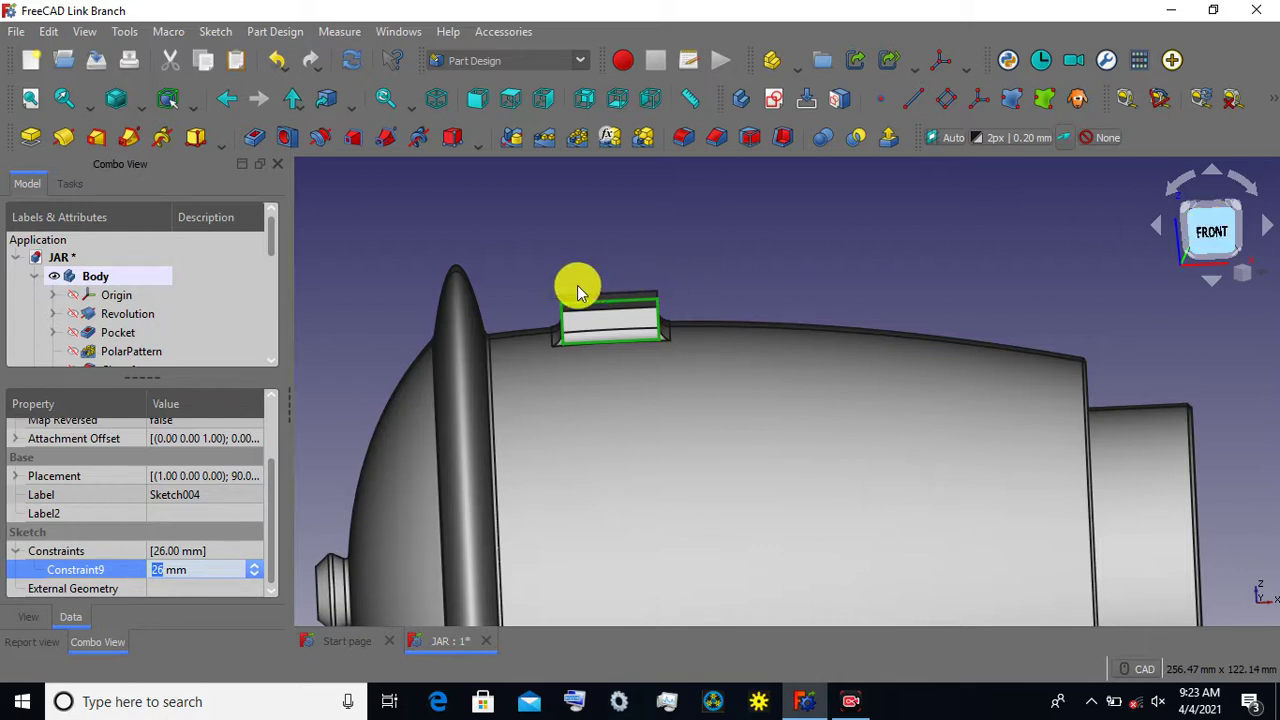
{"action": "left_click", "coordinate": [237, 567]}
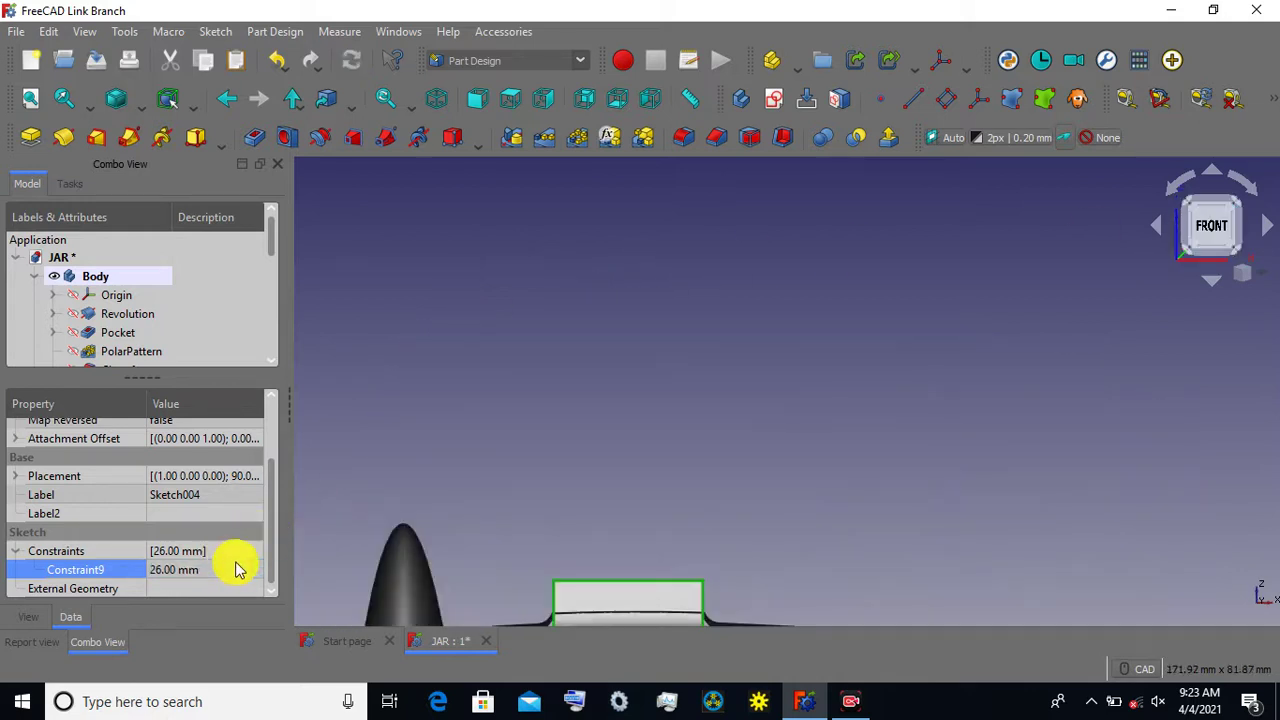
{"action": "scroll", "coordinate": [677, 540], "scroll_direction": "down", "scroll_amount": 2}
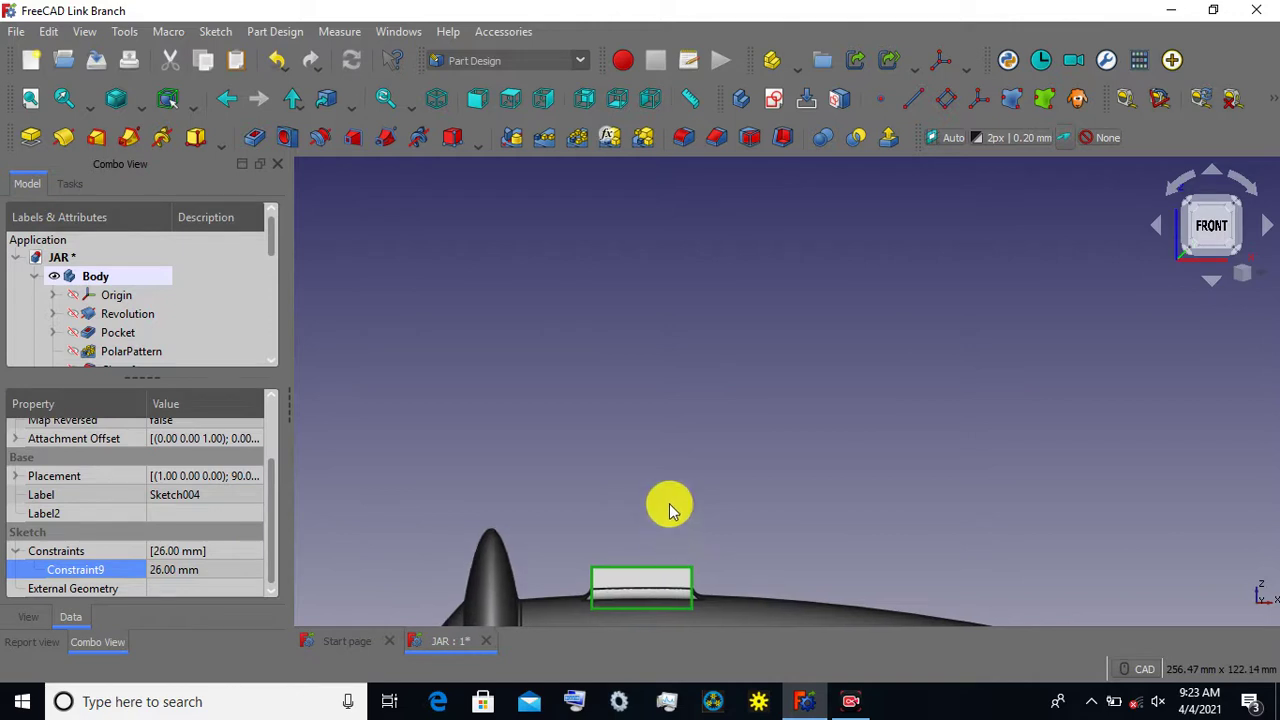
{"action": "middle_click_drag", "start_coordinate": [670, 510], "coordinate": [680, 463]}
{"action": "left_click", "coordinate": [741, 440]}
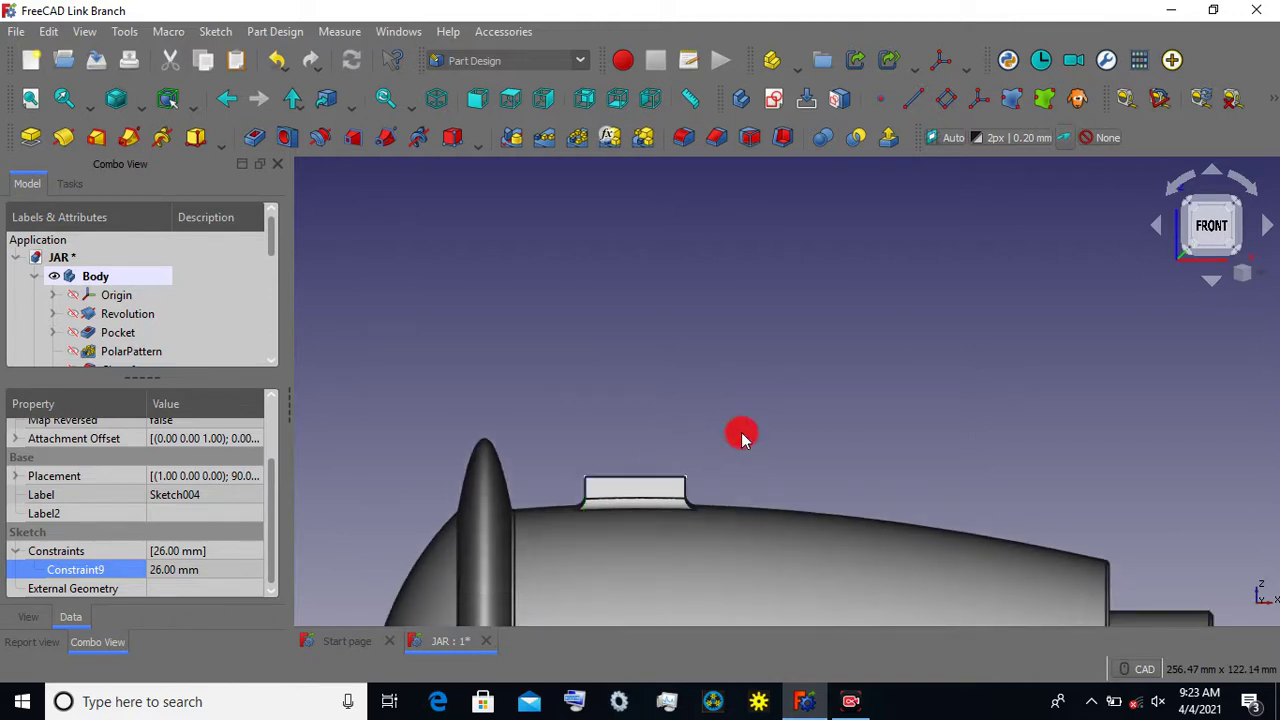
{"action": "scroll", "coordinate": [736, 440], "scroll_direction": "up", "scroll_amount": 3}
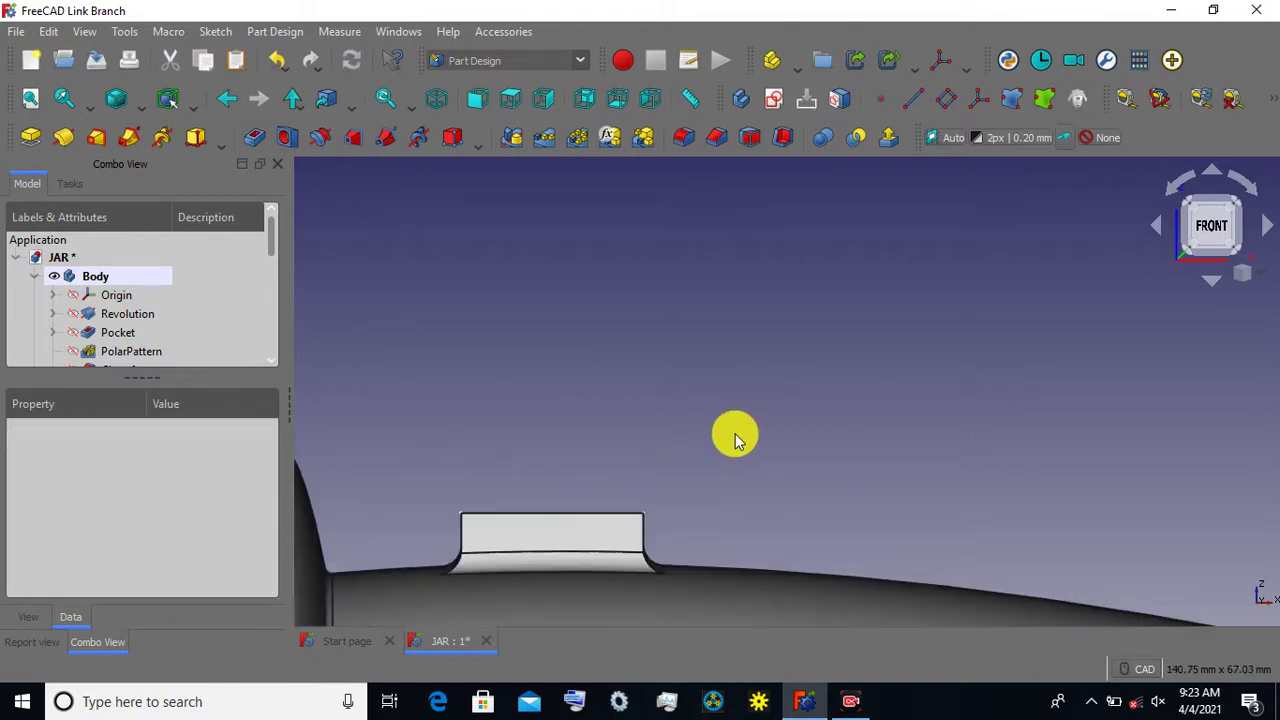
Collapse the Groove entry and review Sketch004's properties in the tree.
{"action": "scroll", "coordinate": [735, 440], "scroll_direction": "down", "scroll_amount": 2}
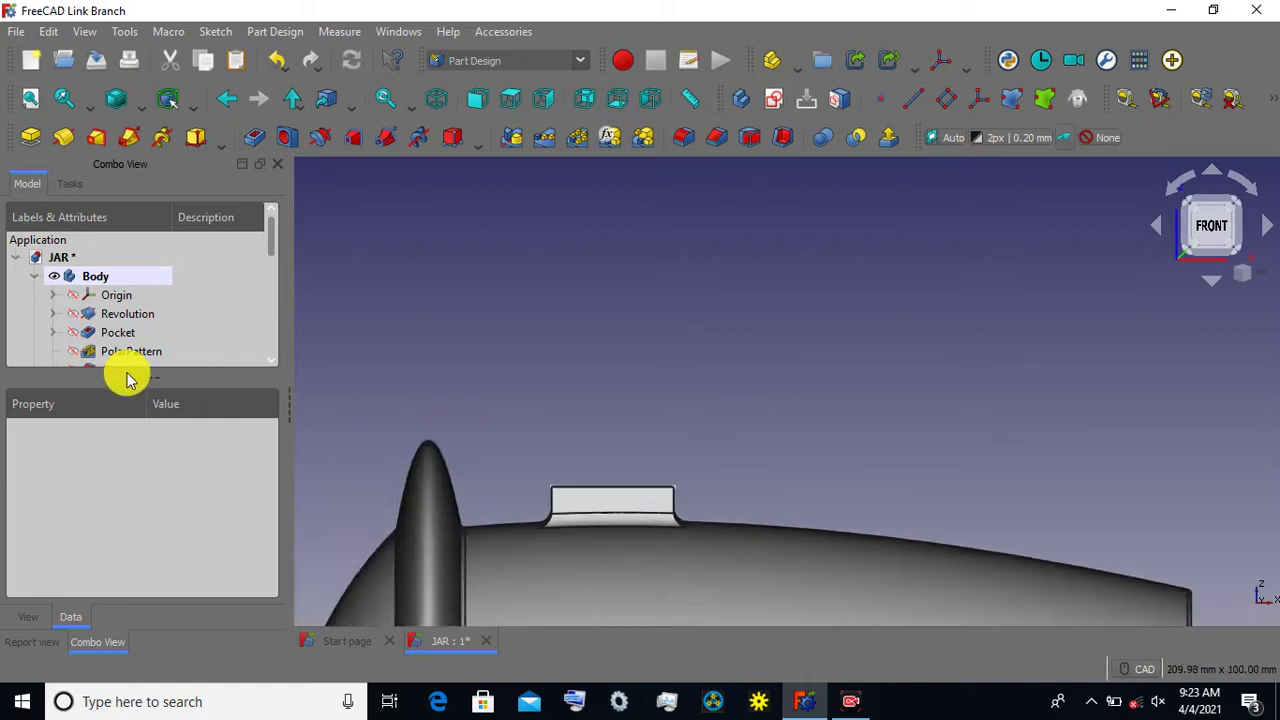
{"action": "left_click_drag", "start_coordinate": [129, 375], "coordinate": [137, 558]}
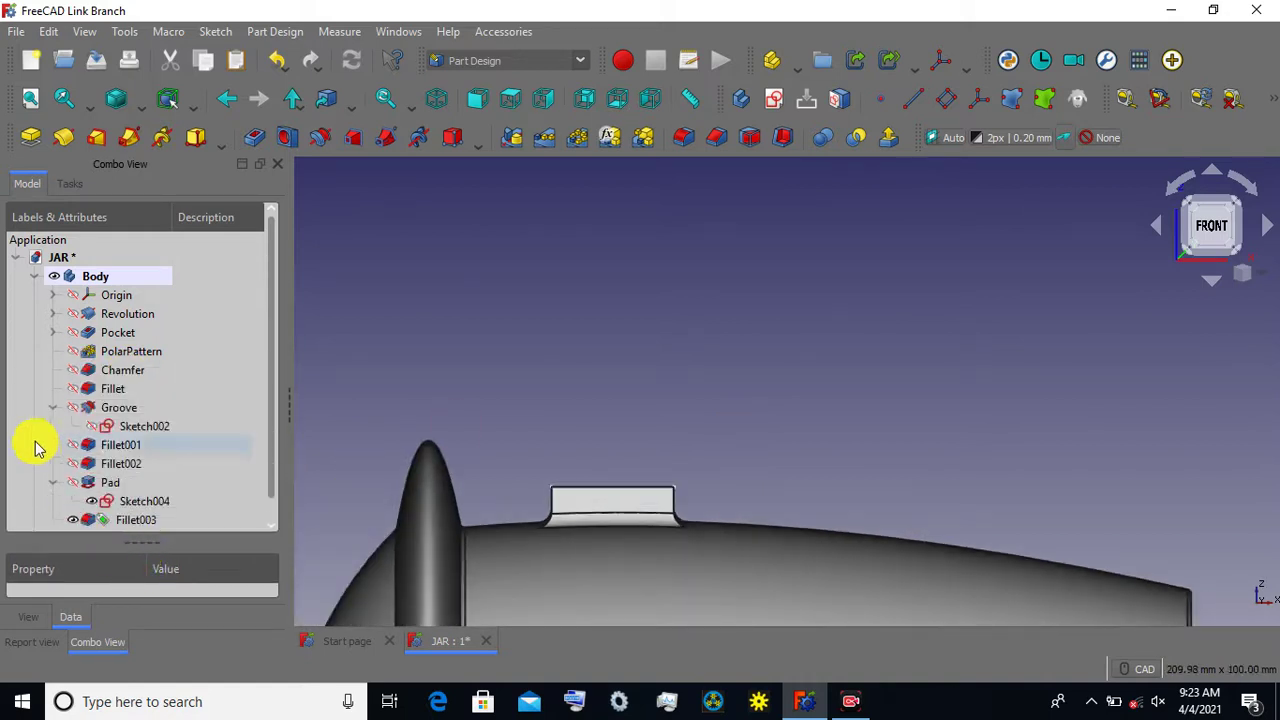
{"action": "left_click", "coordinate": [52, 410]}
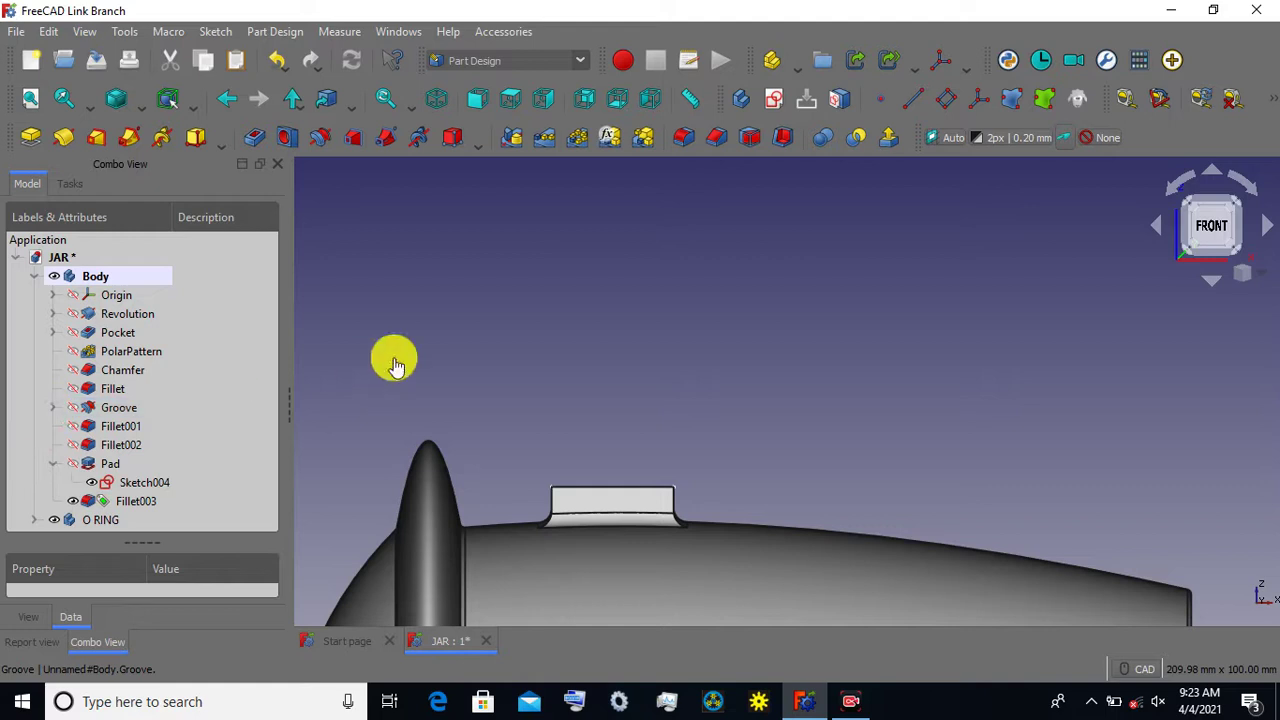
{"action": "scroll", "coordinate": [617, 375], "scroll_direction": "down", "scroll_amount": 2}
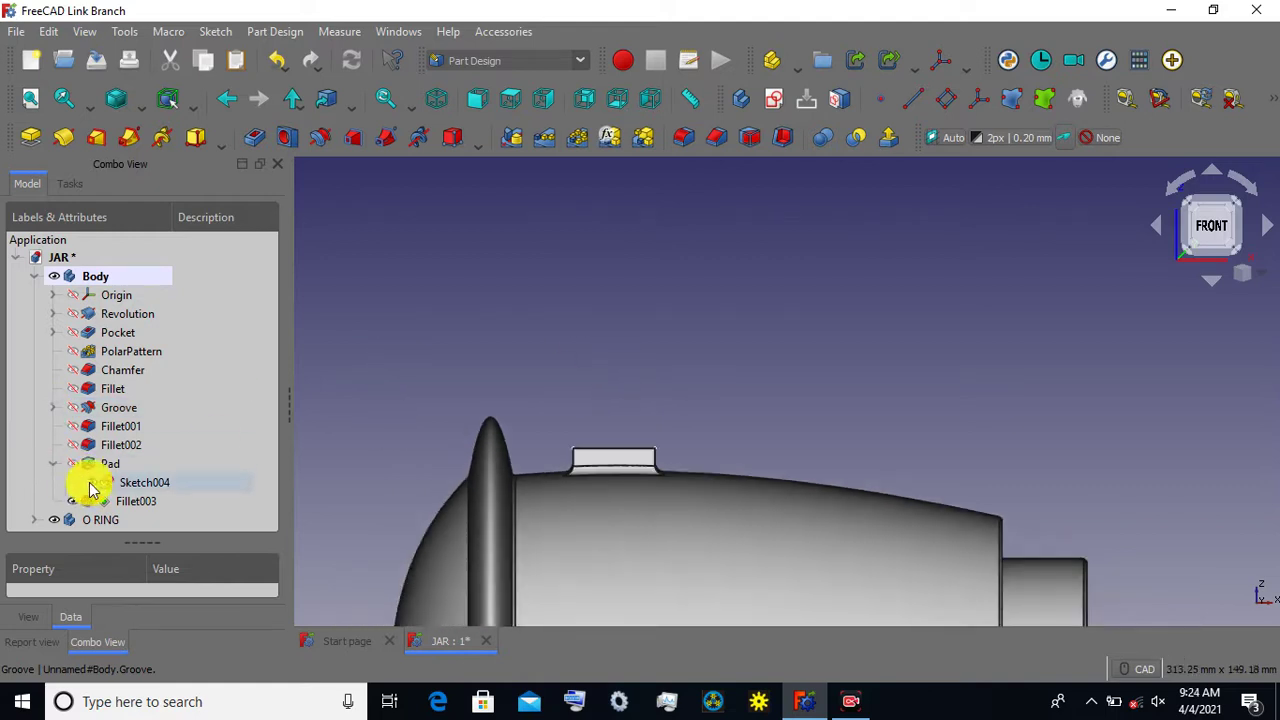
{"action": "left_click", "coordinate": [130, 483]}
{"action": "left_click_drag", "start_coordinate": [137, 543], "coordinate": [137, 428]}
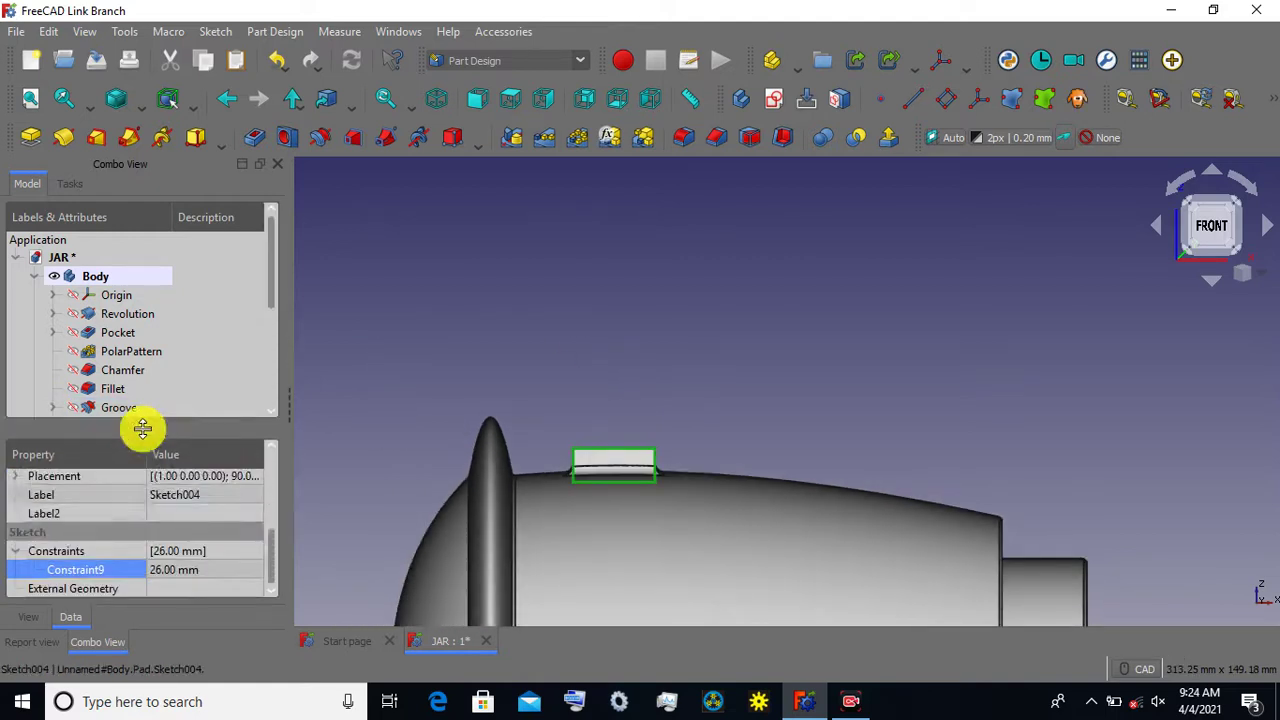
{"action": "left_click", "coordinate": [480, 374]}
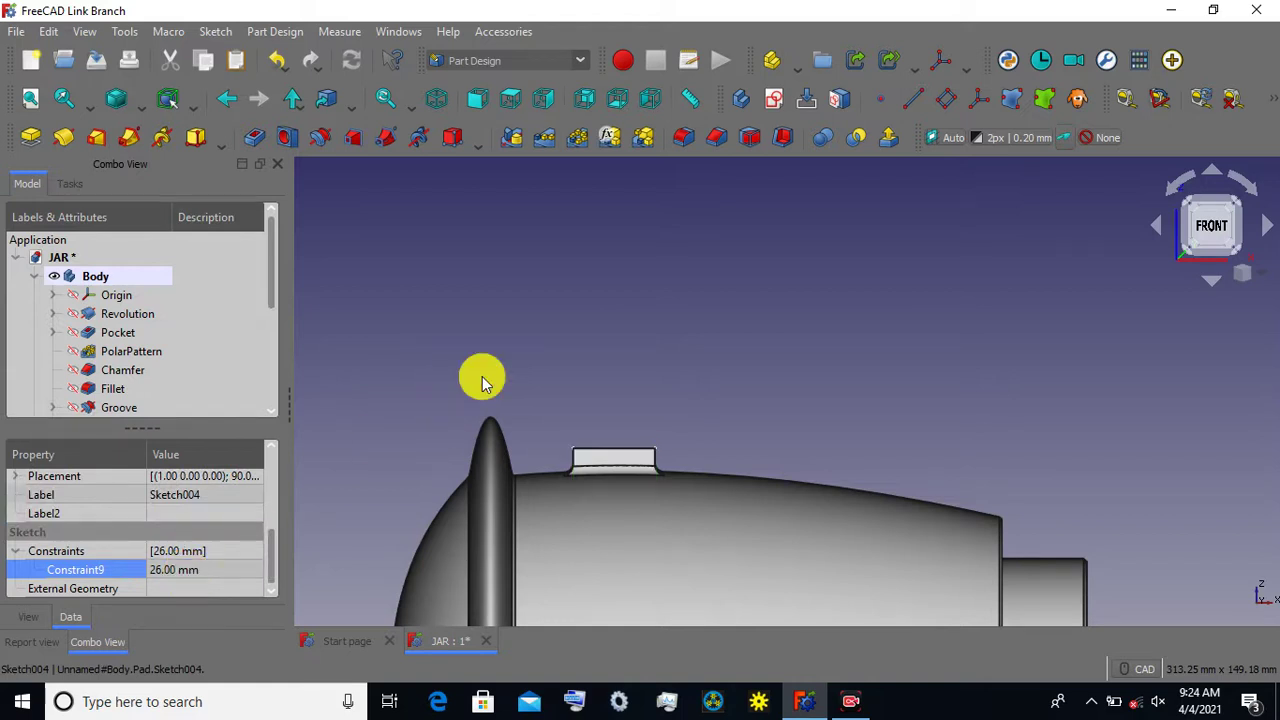
{"action": "left_click_drag", "start_coordinate": [143, 428], "coordinate": [153, 593]}
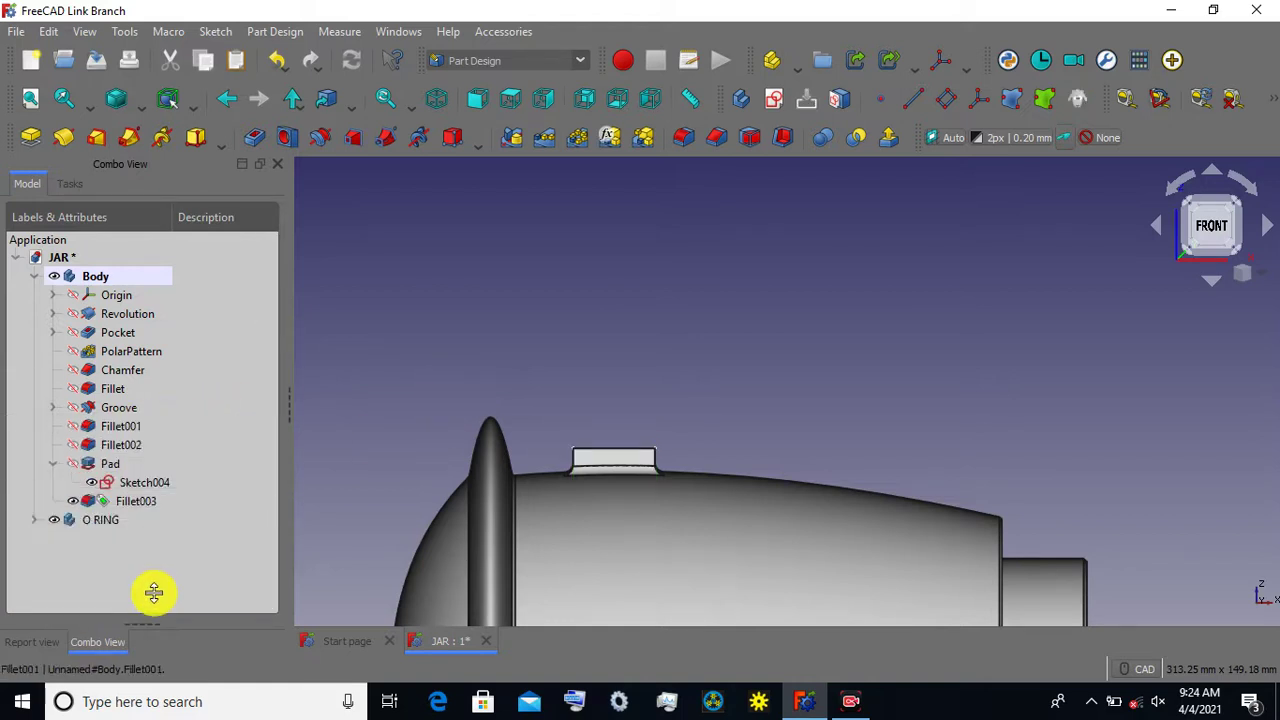
Open Sketch004 for editing and leave it again without changes.
{"action": "left_click", "coordinate": [148, 484]}
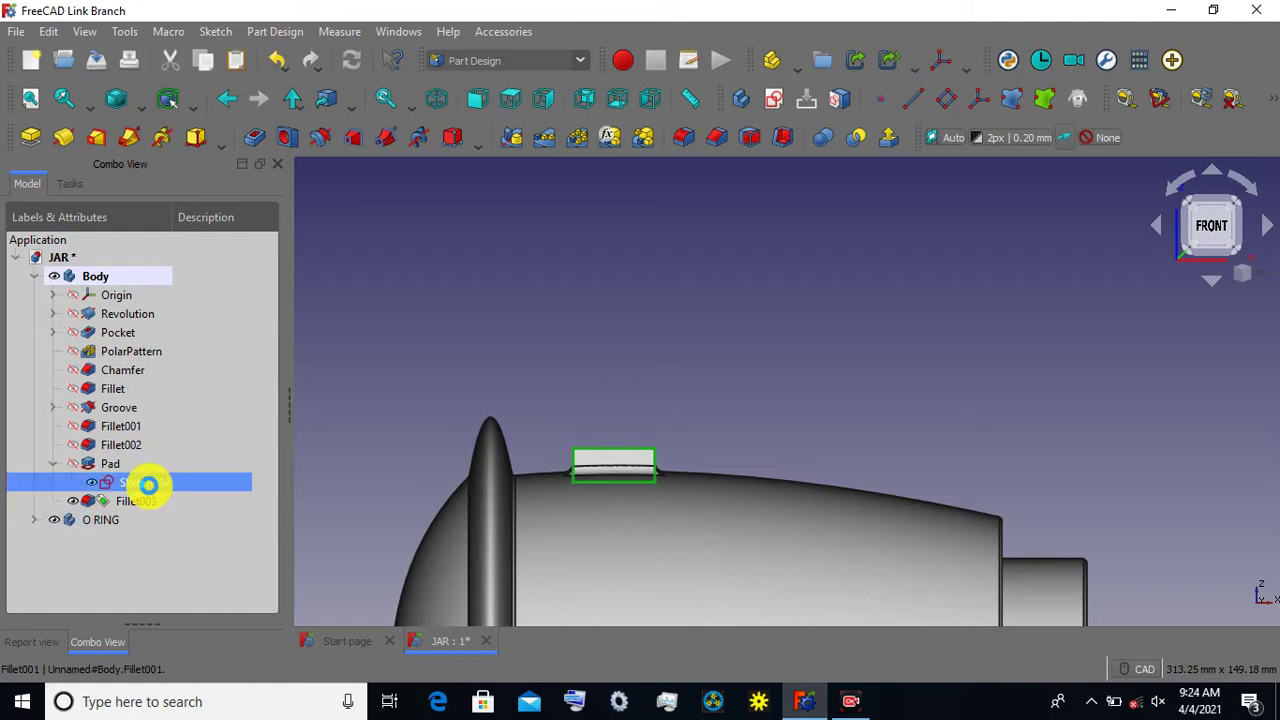
{"action": "double_click", "coordinate": [148, 484]}
{"action": "scroll", "coordinate": [560, 435], "scroll_direction": "up", "scroll_amount": 2}
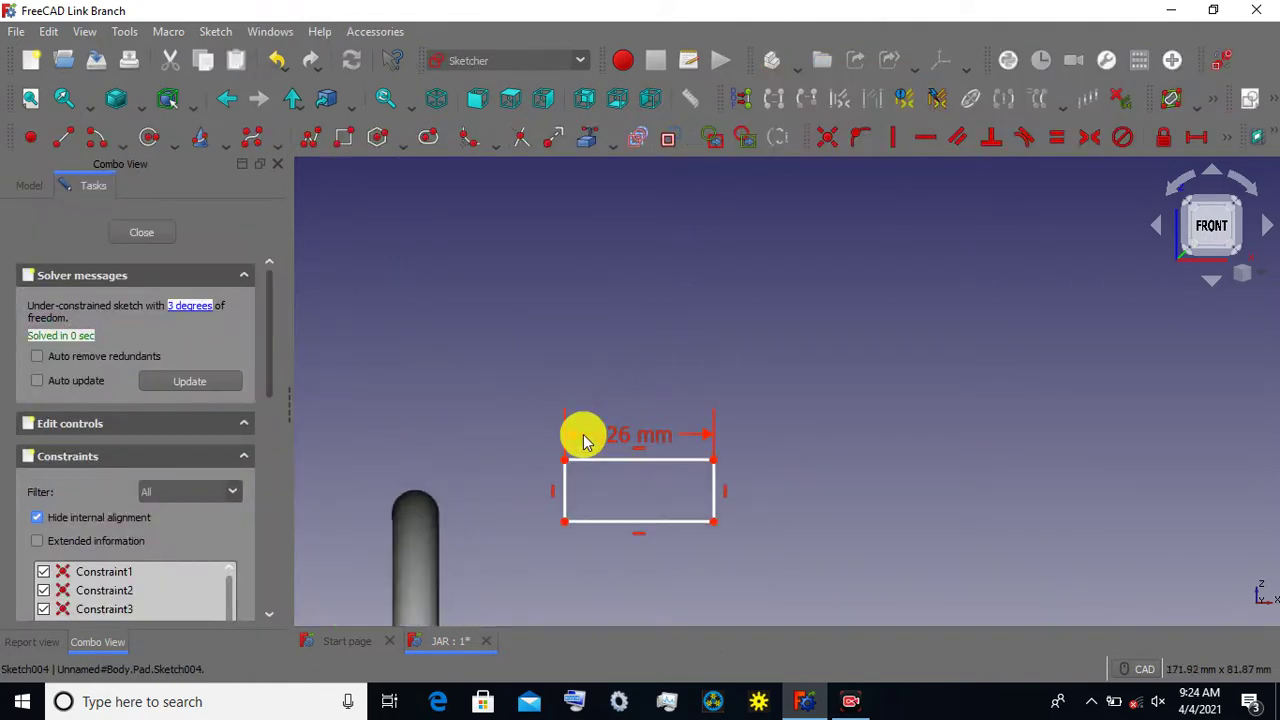
{"action": "scroll", "coordinate": [582, 436], "scroll_direction": "up", "scroll_amount": 2}
{"action": "left_click", "coordinate": [132, 240]}
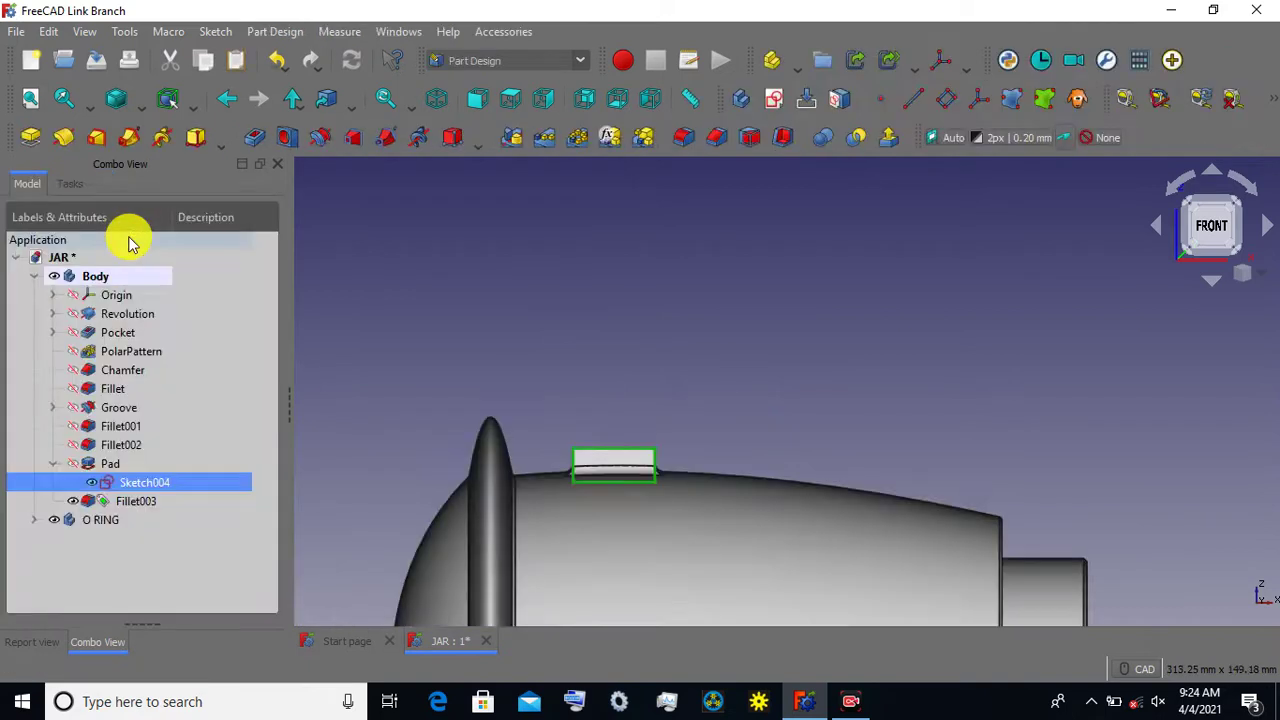
{"action": "left_click", "coordinate": [512, 318]}
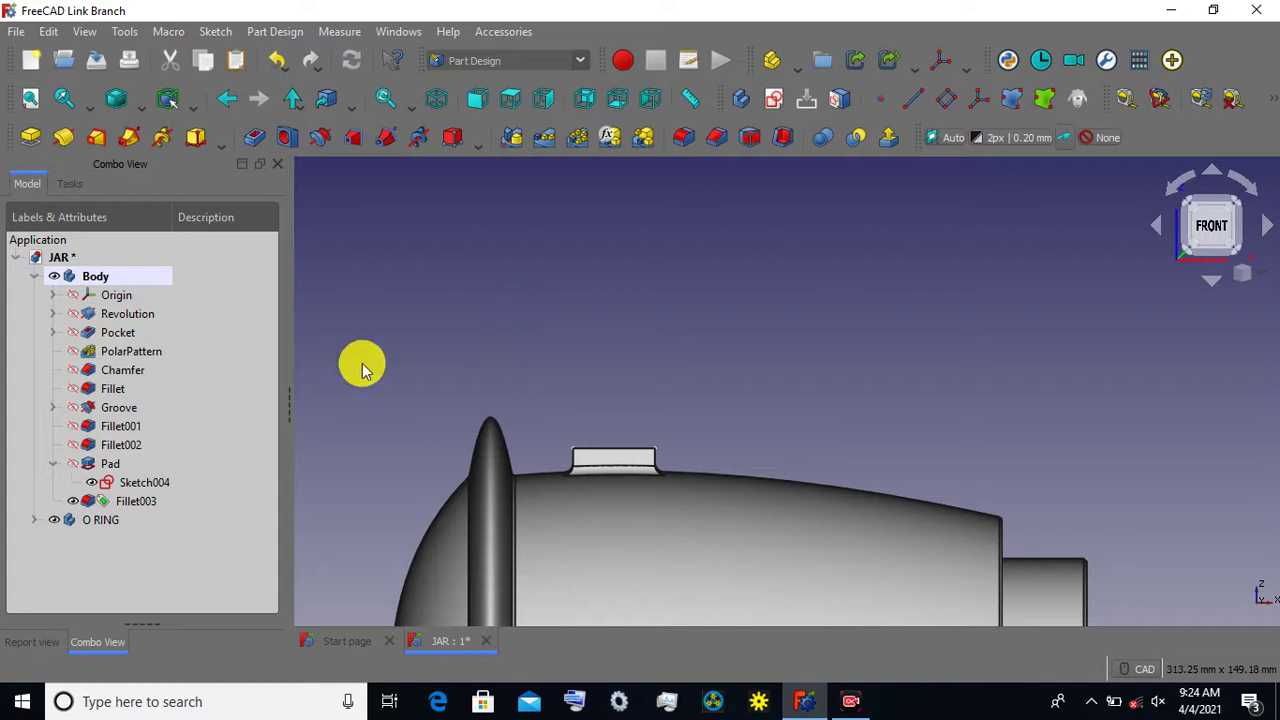
Inspect the Pad's length property, leaving it unchanged.
{"action": "left_click", "coordinate": [112, 463]}
{"action": "mouse_move", "coordinate": [134, 623]}
{"action": "left_mouse_down"}
{"action": "mouse_move", "coordinate": [143, 531]}
{"action": "mouse_move", "coordinate": [200, 318]}
{"action": "left_mouse_up"}
{"action": "left_click", "coordinate": [214, 524]}
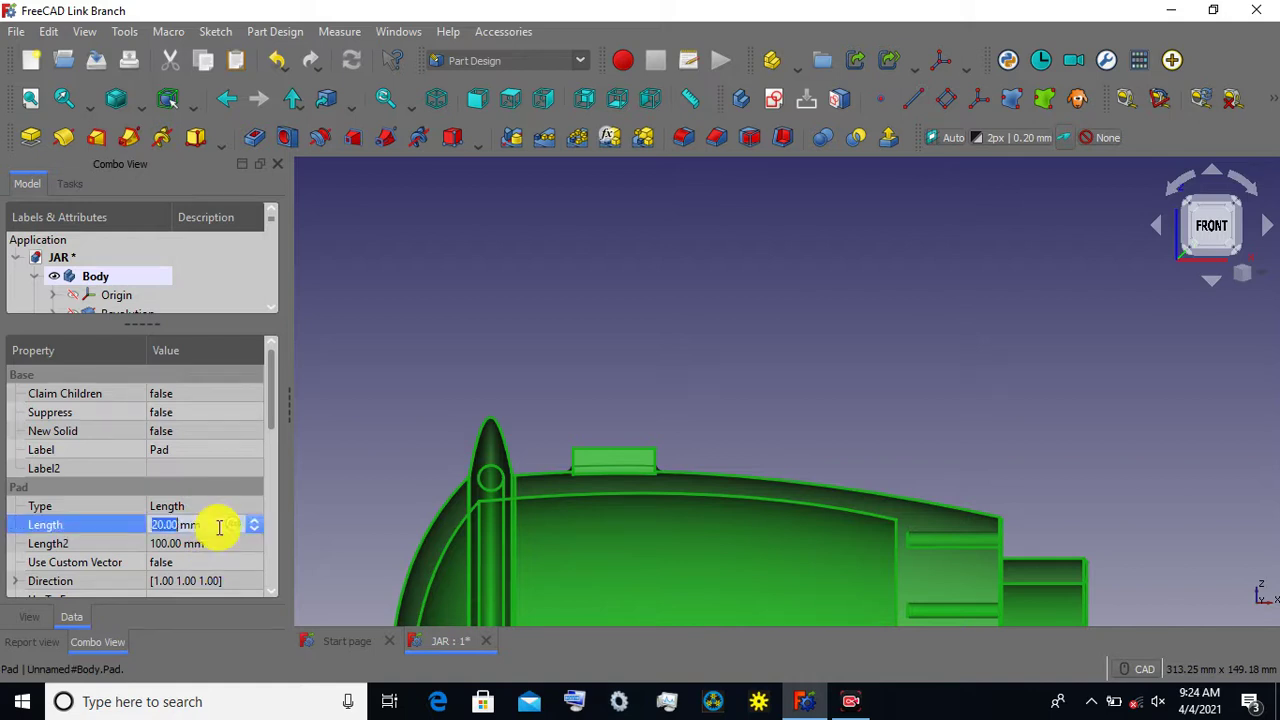
{"action": "left_click", "coordinate": [466, 355]}
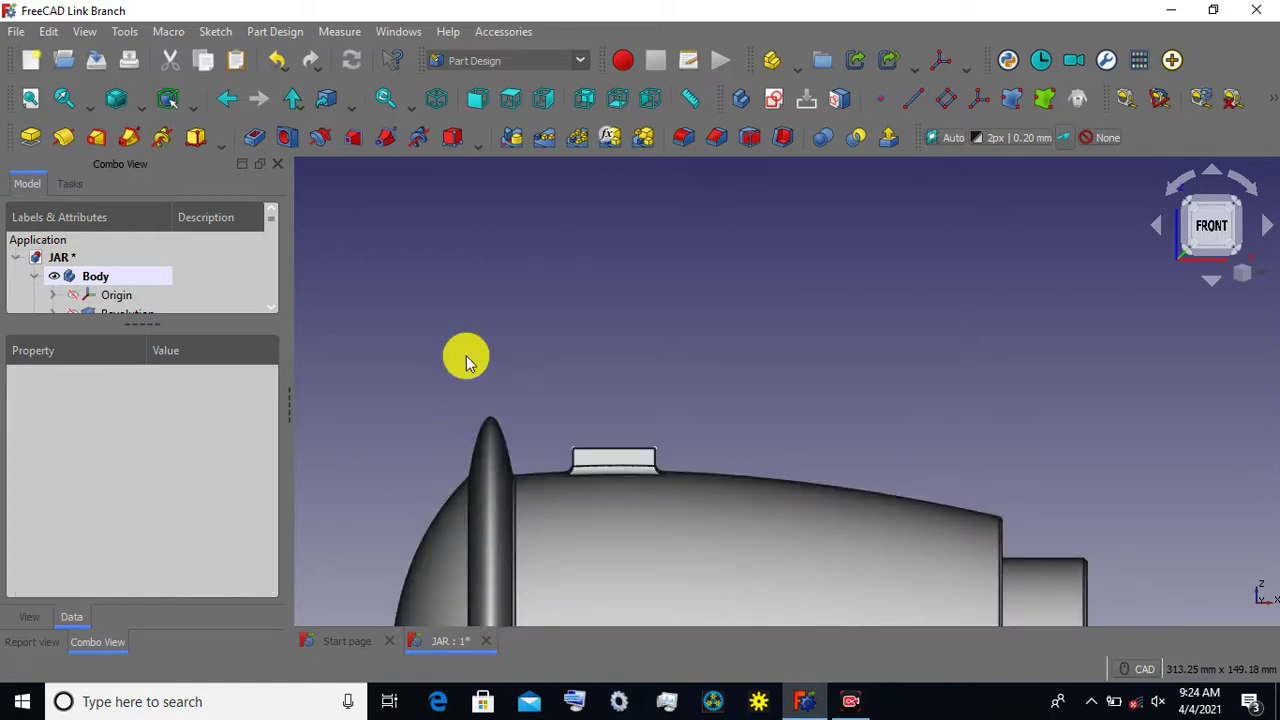
{"action": "scroll", "coordinate": [466, 355], "scroll_direction": "down", "scroll_amount": 2}
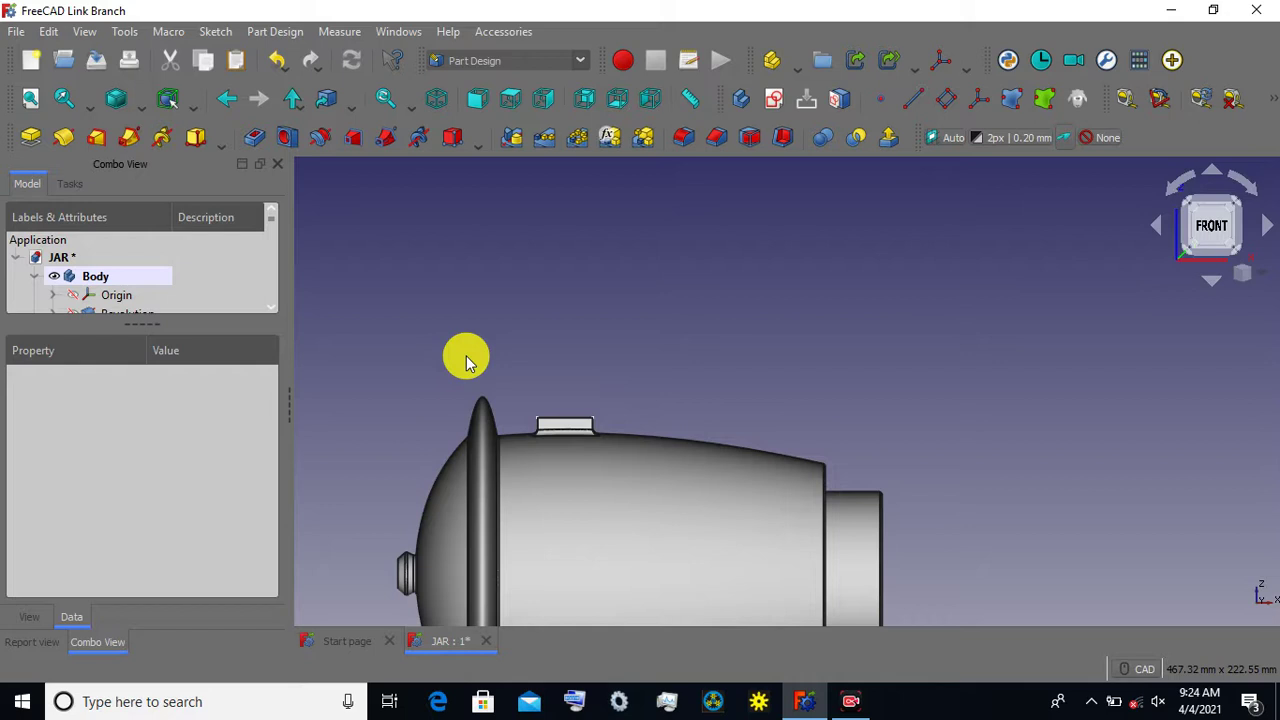
{"action": "scroll", "coordinate": [466, 355], "scroll_direction": "up", "scroll_amount": 1}
{"action": "left_click_drag", "start_coordinate": [146, 320], "coordinate": [133, 578]}
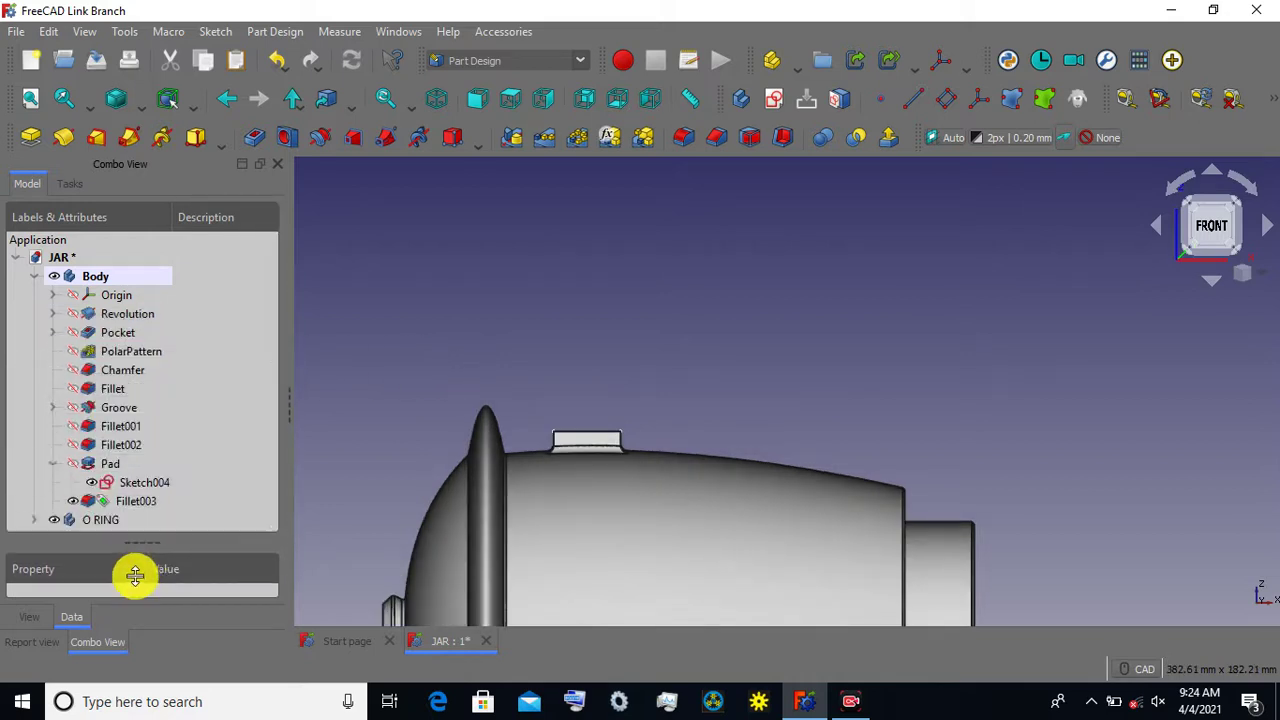
Hide Sketch004, collapse the Body's feature list, and create a new body for the handle.
{"action": "left_click", "coordinate": [91, 482]}
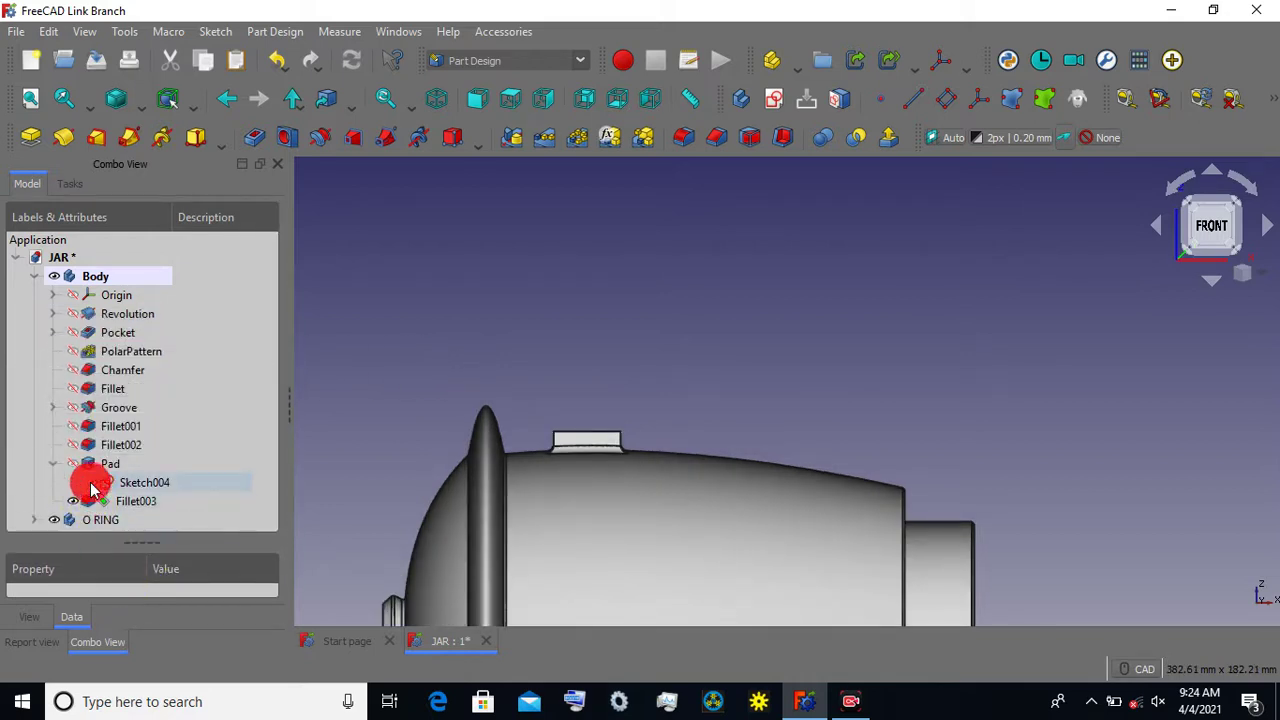
{"action": "left_click", "coordinate": [33, 276]}
{"action": "scroll", "coordinate": [617, 350], "scroll_direction": "down", "scroll_amount": 1}
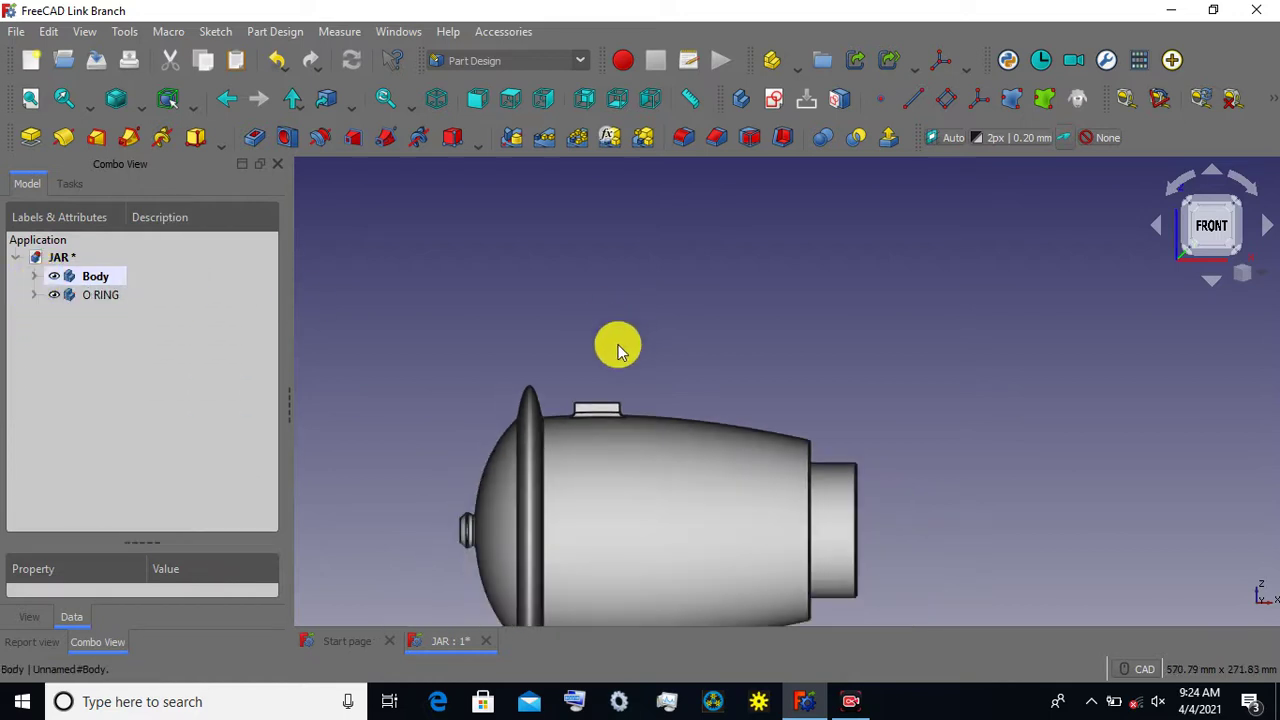
{"action": "middle_click_drag", "start_coordinate": [617, 350], "coordinate": [605, 280]}
{"action": "left_click", "coordinate": [97, 276]}
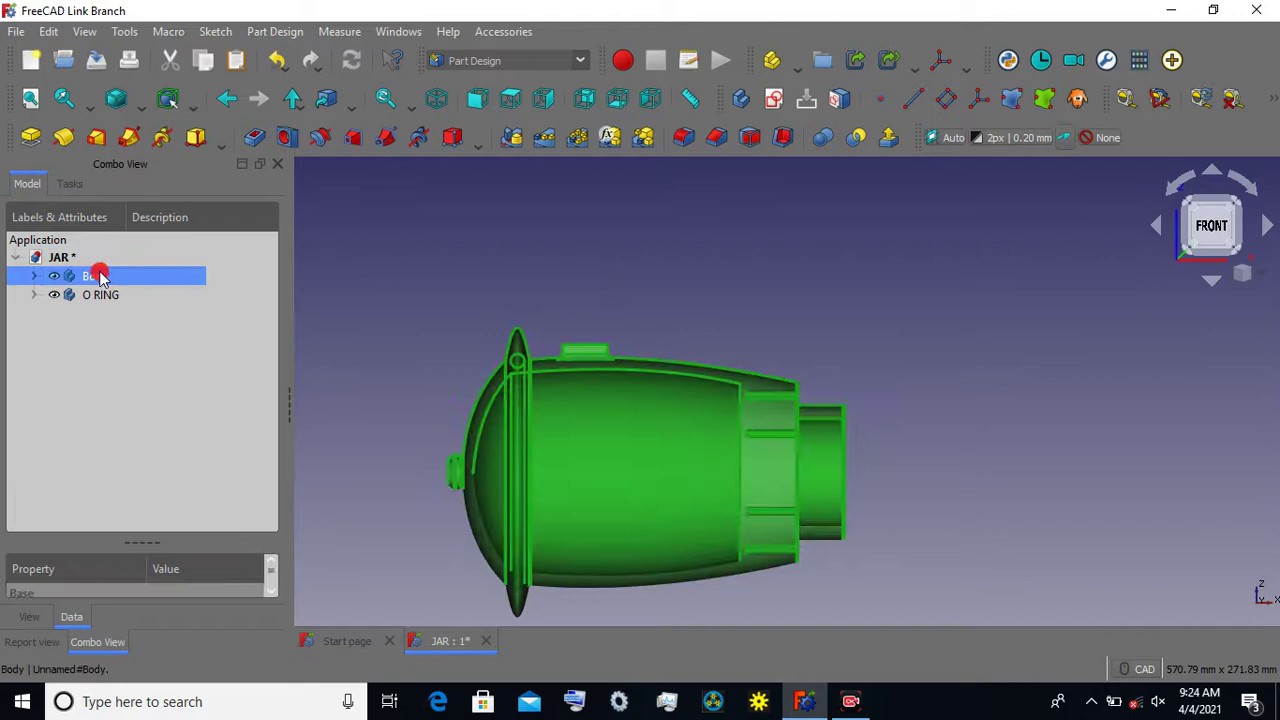
{"action": "left_click", "coordinate": [366, 240]}
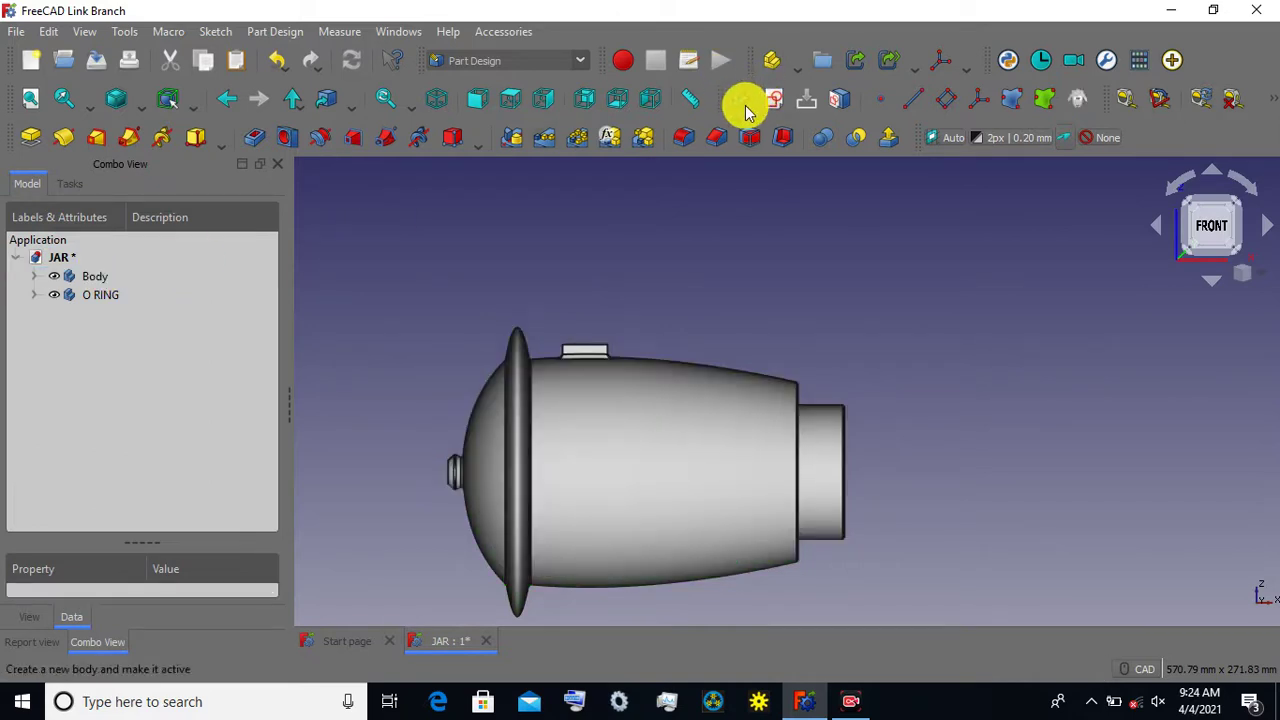
{"action": "left_click", "coordinate": [745, 108]}
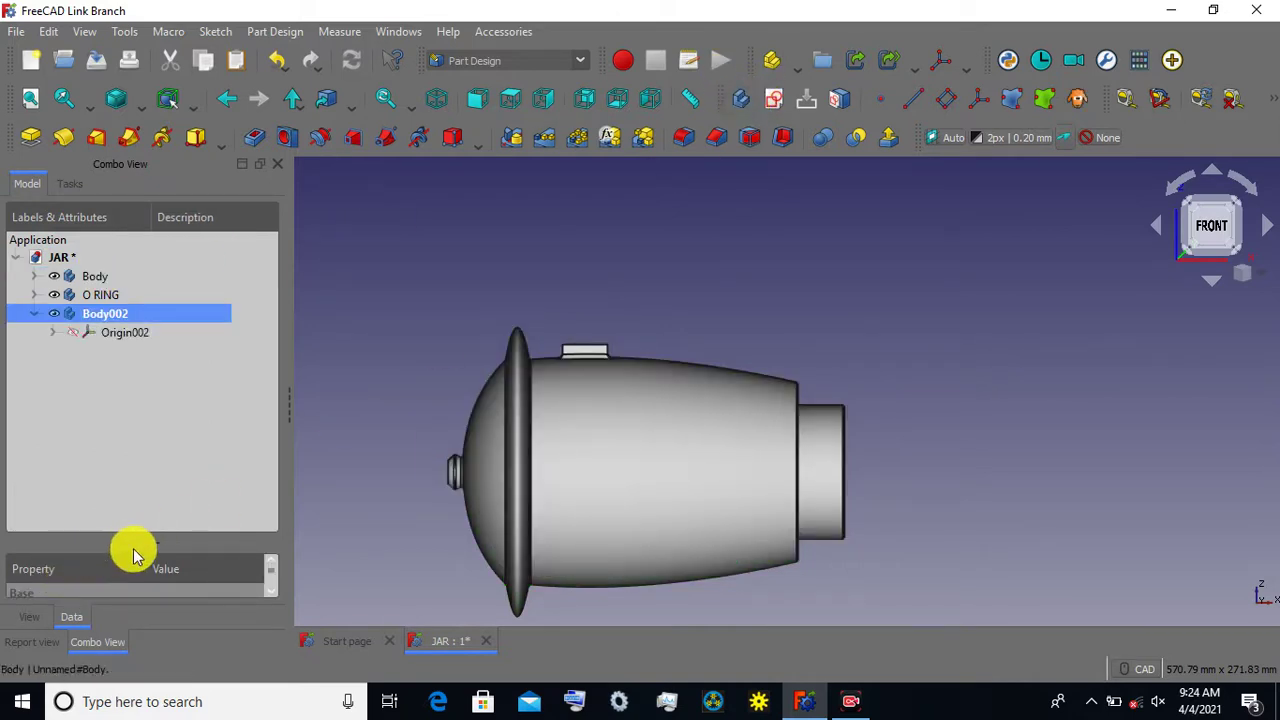
Rename the new body Body002 to HANDLE through its Label property.
{"action": "left_click_drag", "start_coordinate": [137, 540], "coordinate": [130, 366]}
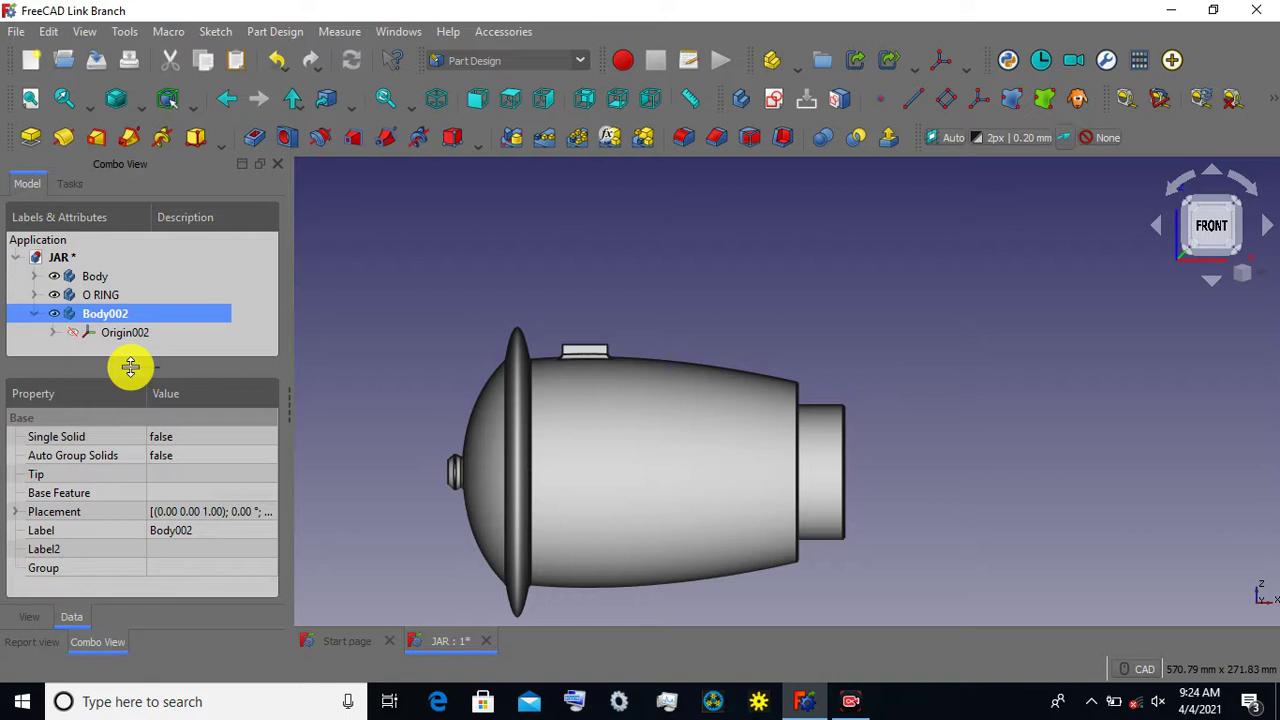
{"action": "left_click", "coordinate": [190, 533]}
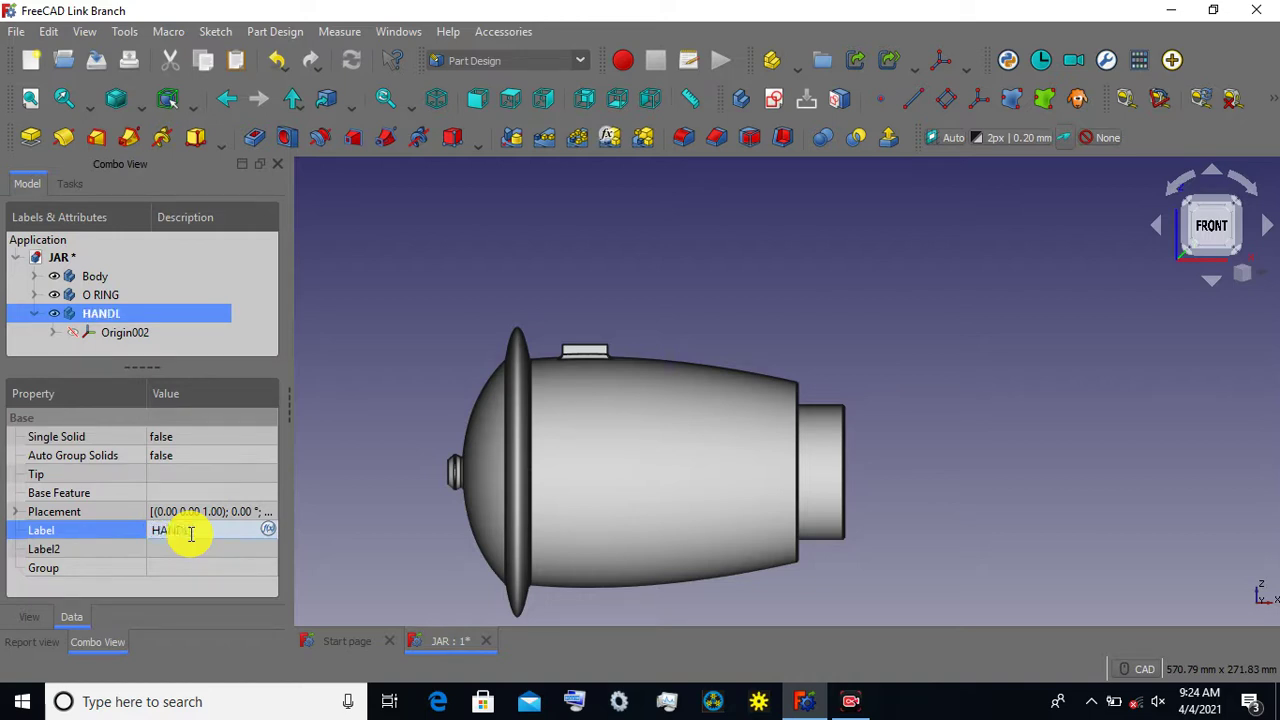
{"action": "left_click", "coordinate": [403, 352]}
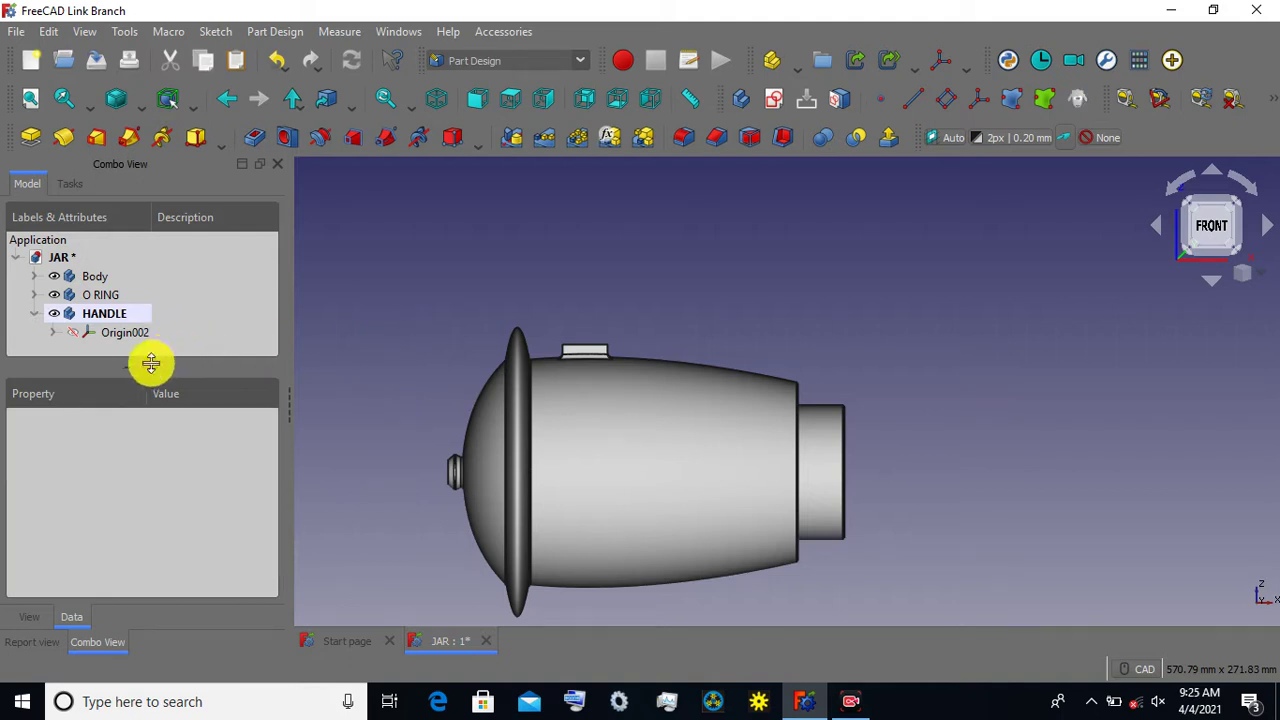
{"action": "left_click_drag", "start_coordinate": [151, 367], "coordinate": [151, 496]}
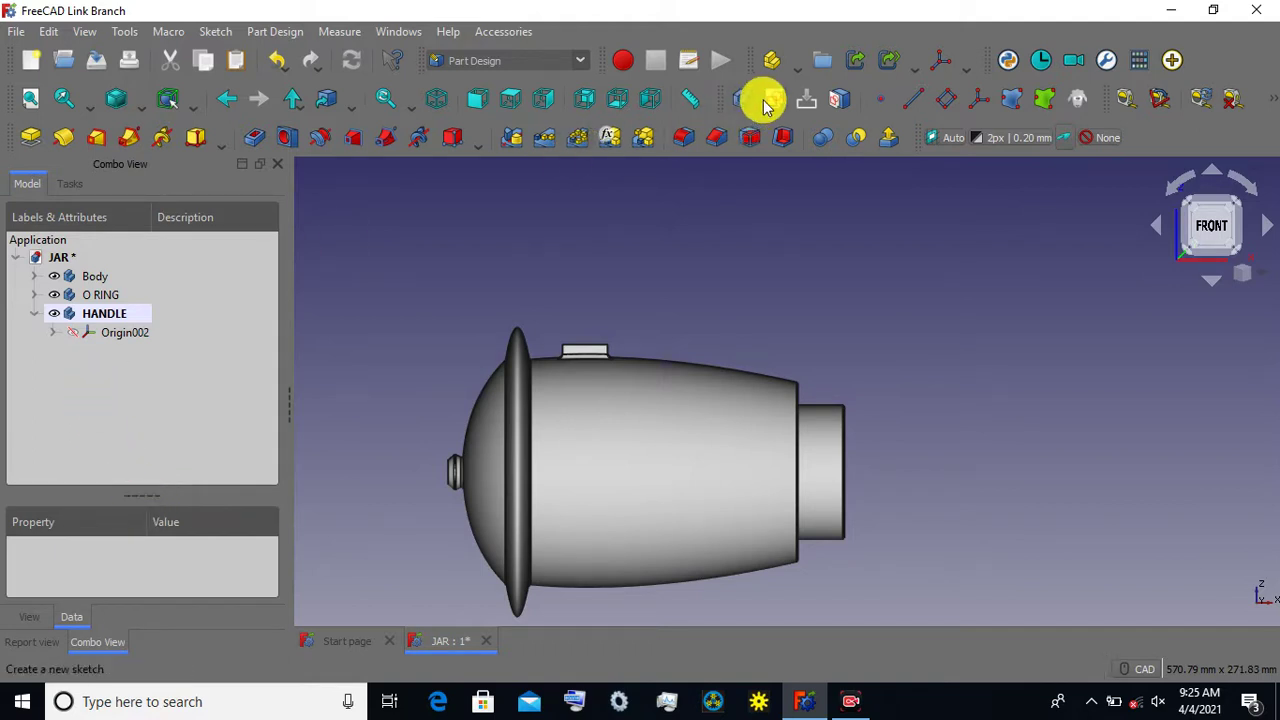
Set the draw style to Hidden Line and start a new sketch in HANDLE.
{"action": "left_click", "coordinate": [137, 111]}
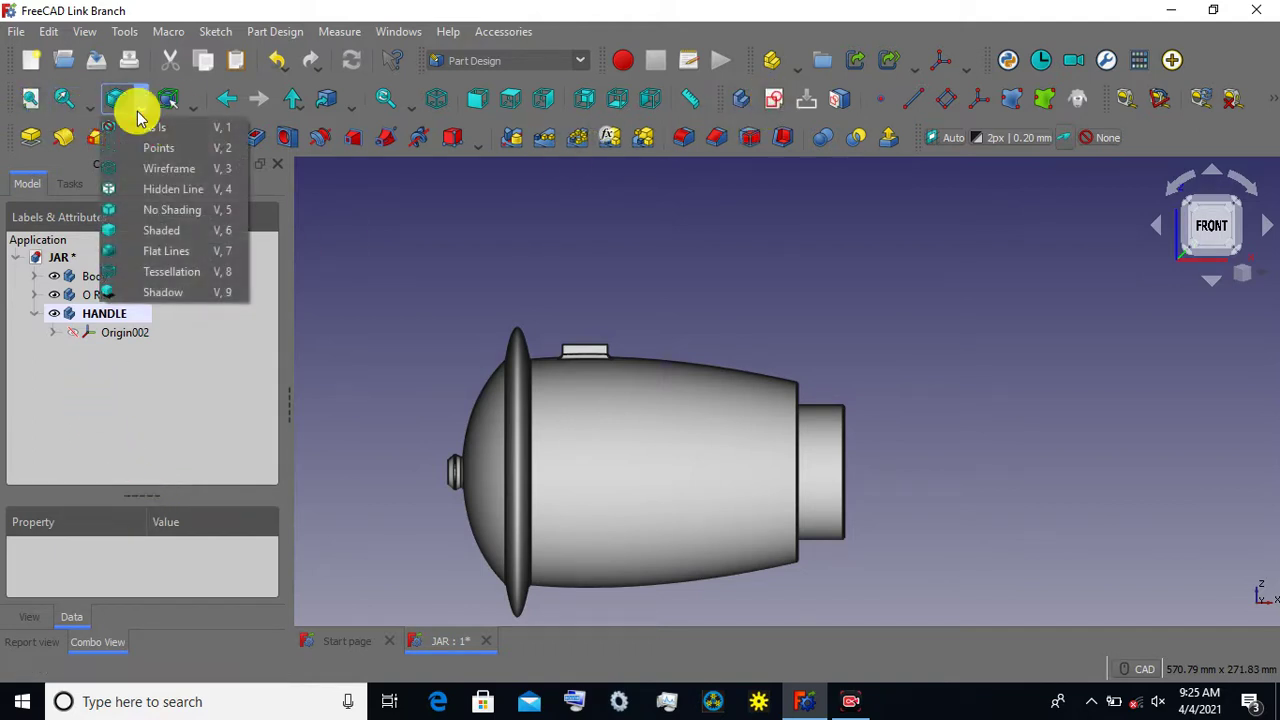
{"action": "left_click", "coordinate": [137, 185]}
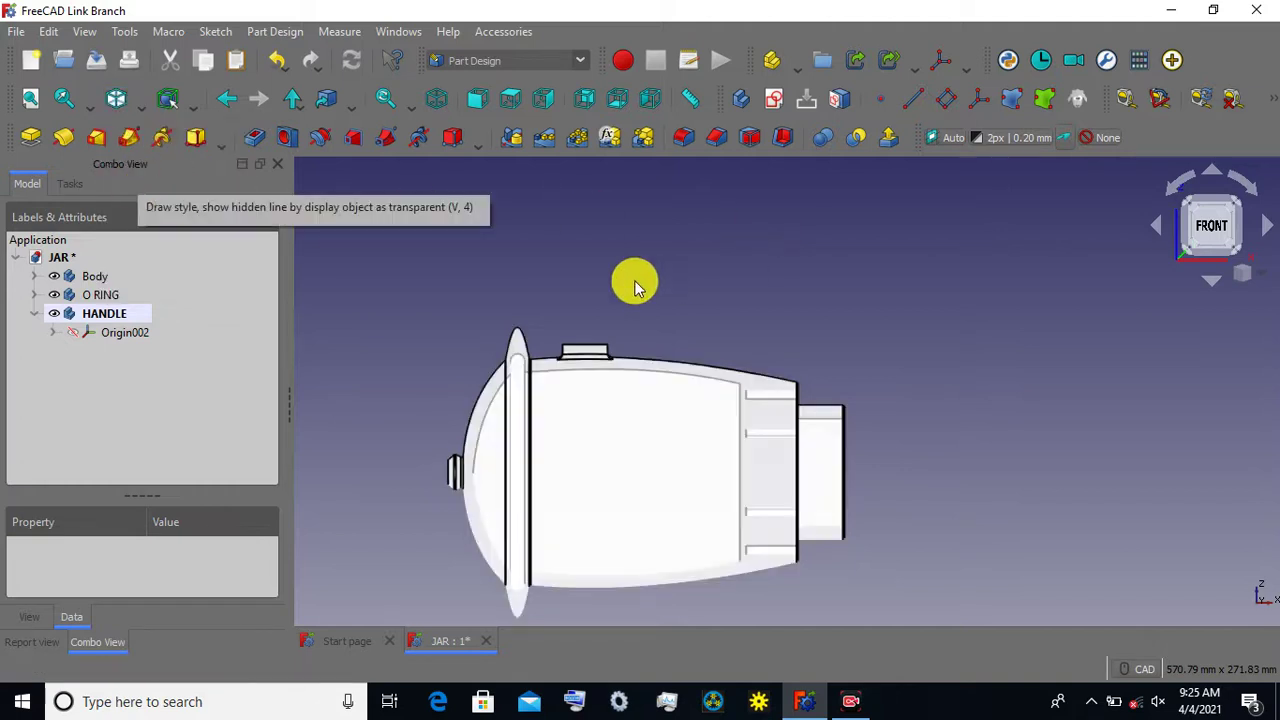
{"action": "left_click", "coordinate": [768, 102]}
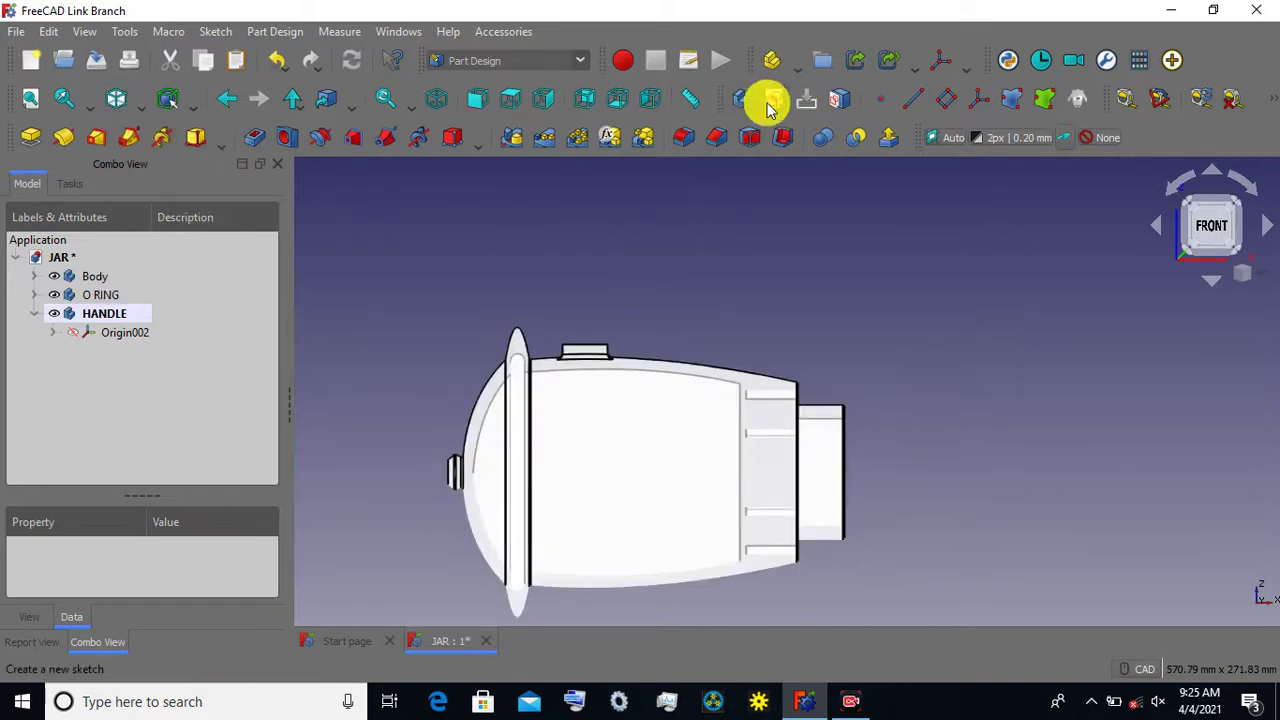
Attach the new sketch to HANDLE's XZ_Plane002 in Plane face mode and zoom to the lid tab.
{"action": "left_click", "coordinate": [435, 441]}
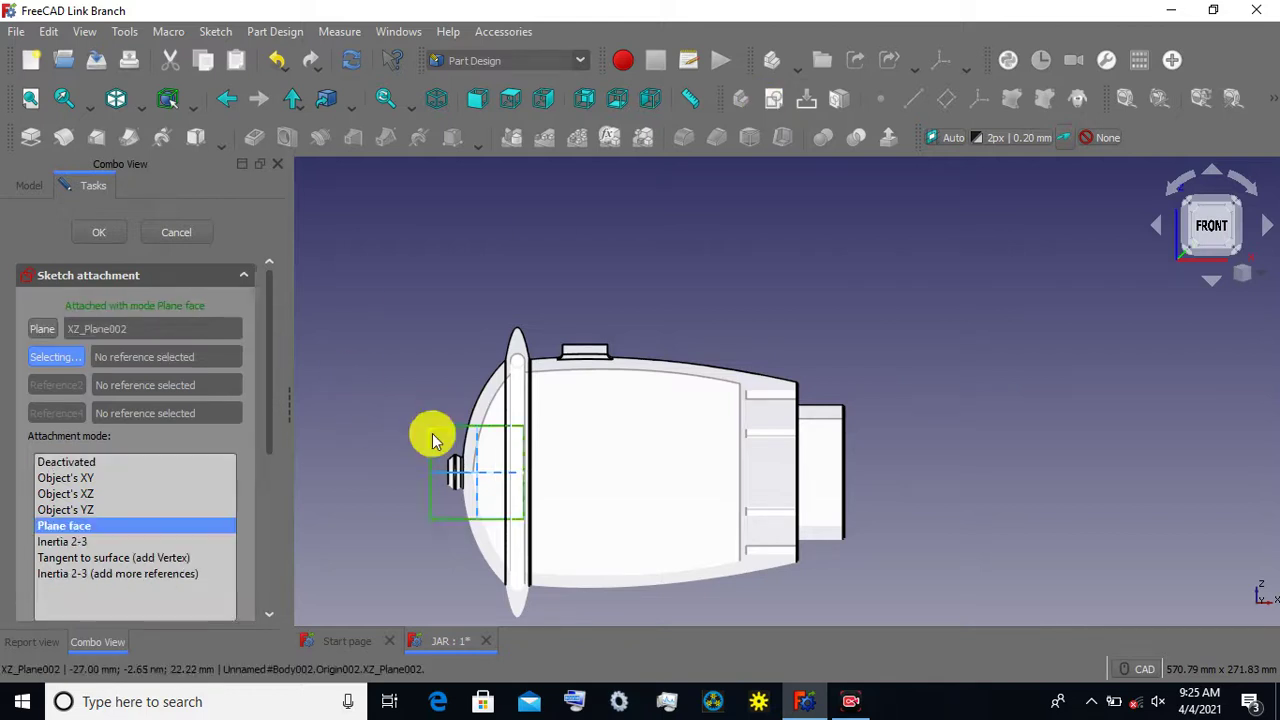
{"action": "left_click", "coordinate": [118, 238]}
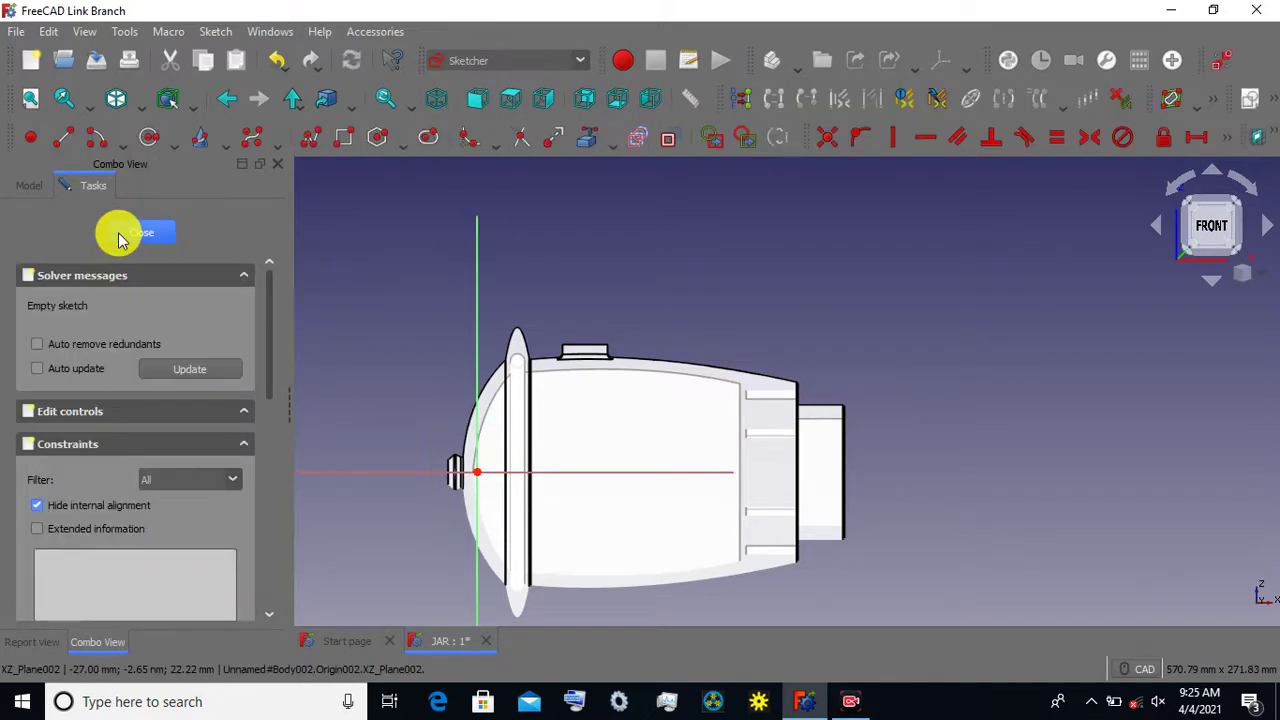
{"action": "scroll", "coordinate": [586, 343], "scroll_direction": "up", "scroll_amount": 2}
{"action": "scroll", "coordinate": [587, 348], "scroll_direction": "up", "scroll_amount": 3}
{"action": "scroll", "coordinate": [587, 348], "scroll_direction": "up", "scroll_amount": 3}
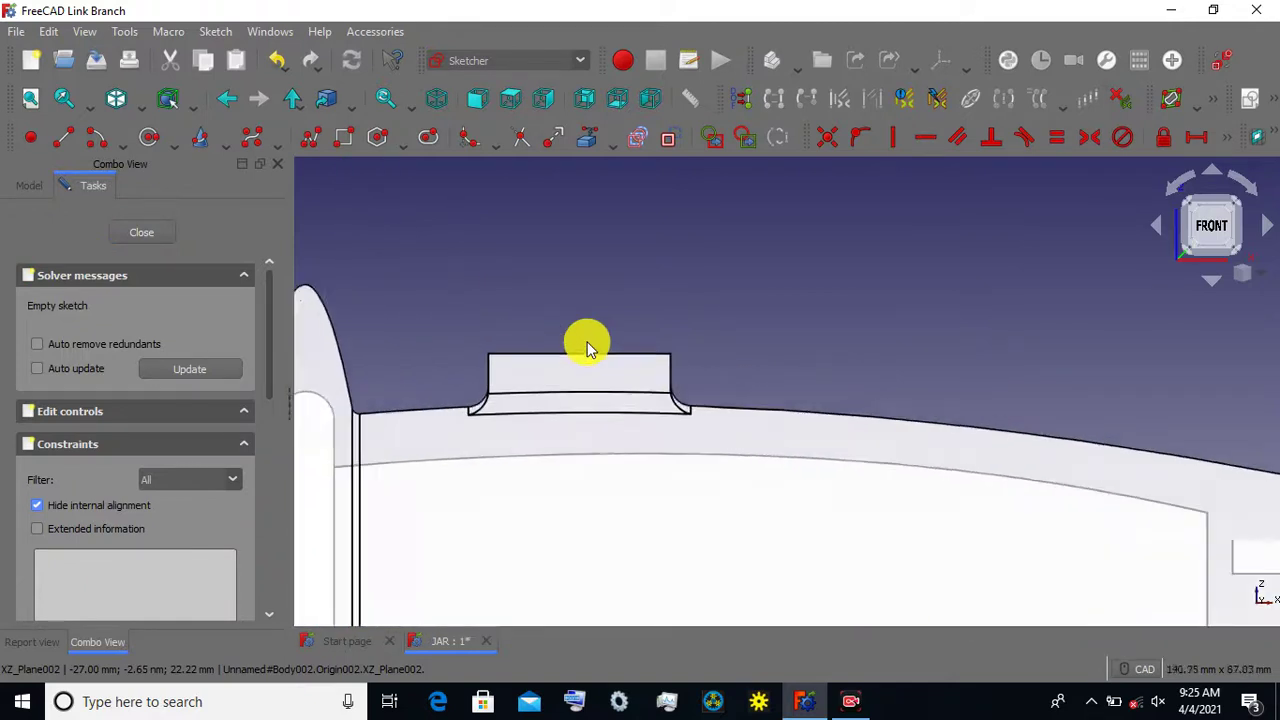
{"action": "scroll", "coordinate": [587, 348], "scroll_direction": "down", "scroll_amount": 2}
{"action": "scroll", "coordinate": [587, 348], "scroll_direction": "down", "scroll_amount": 1}
{"action": "scroll", "coordinate": [587, 348], "scroll_direction": "down", "scroll_amount": 2}
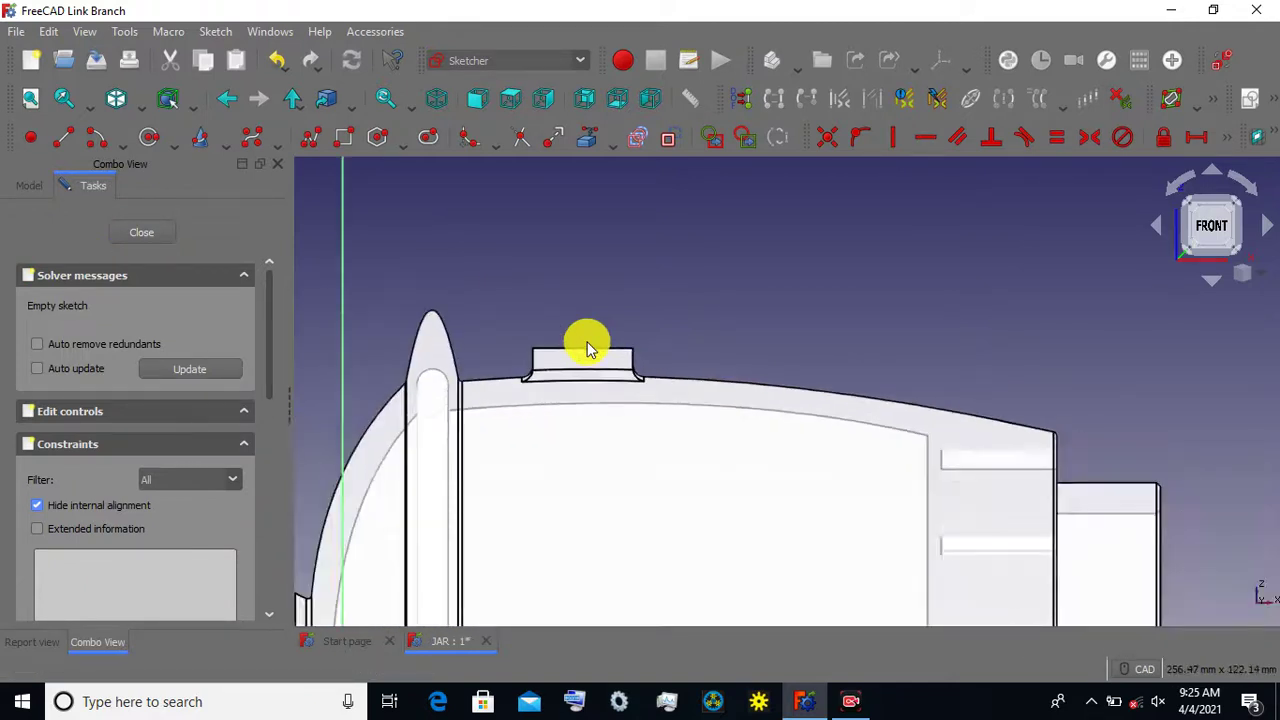
{"action": "scroll", "coordinate": [587, 348], "scroll_direction": "down", "scroll_amount": 2}
{"action": "scroll", "coordinate": [587, 348], "scroll_direction": "up", "scroll_amount": 1}
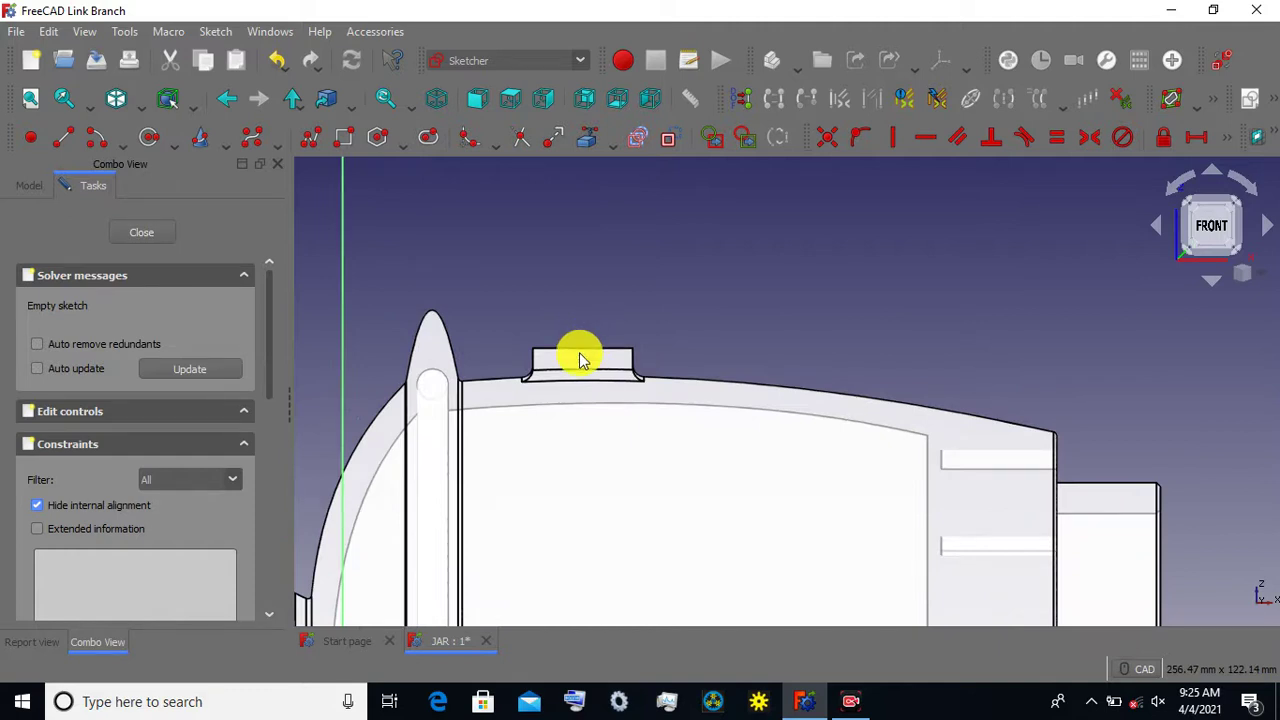
{"action": "scroll", "coordinate": [583, 360], "scroll_direction": "up", "scroll_amount": 1}
{"action": "scroll", "coordinate": [583, 360], "scroll_direction": "up", "scroll_amount": 2}
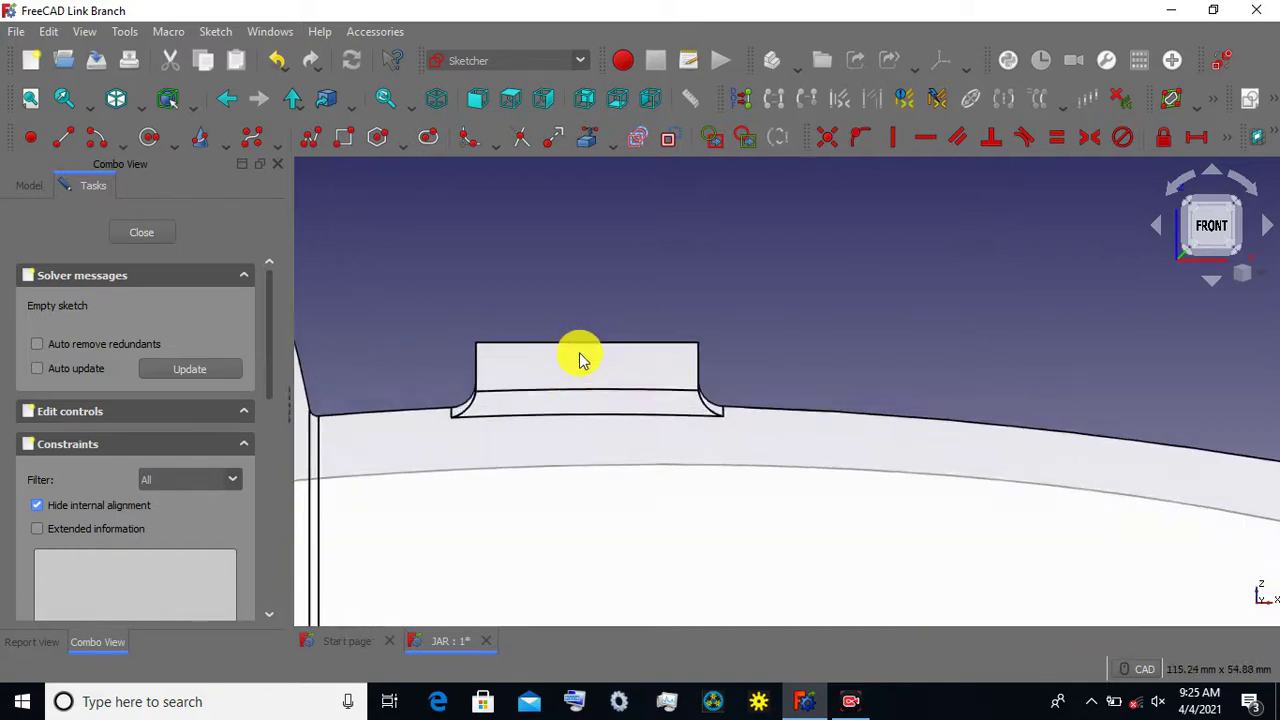
Close the empty sketch and bring up the context menu for Sketch005 in the tree.
{"action": "left_click", "coordinate": [115, 235]}
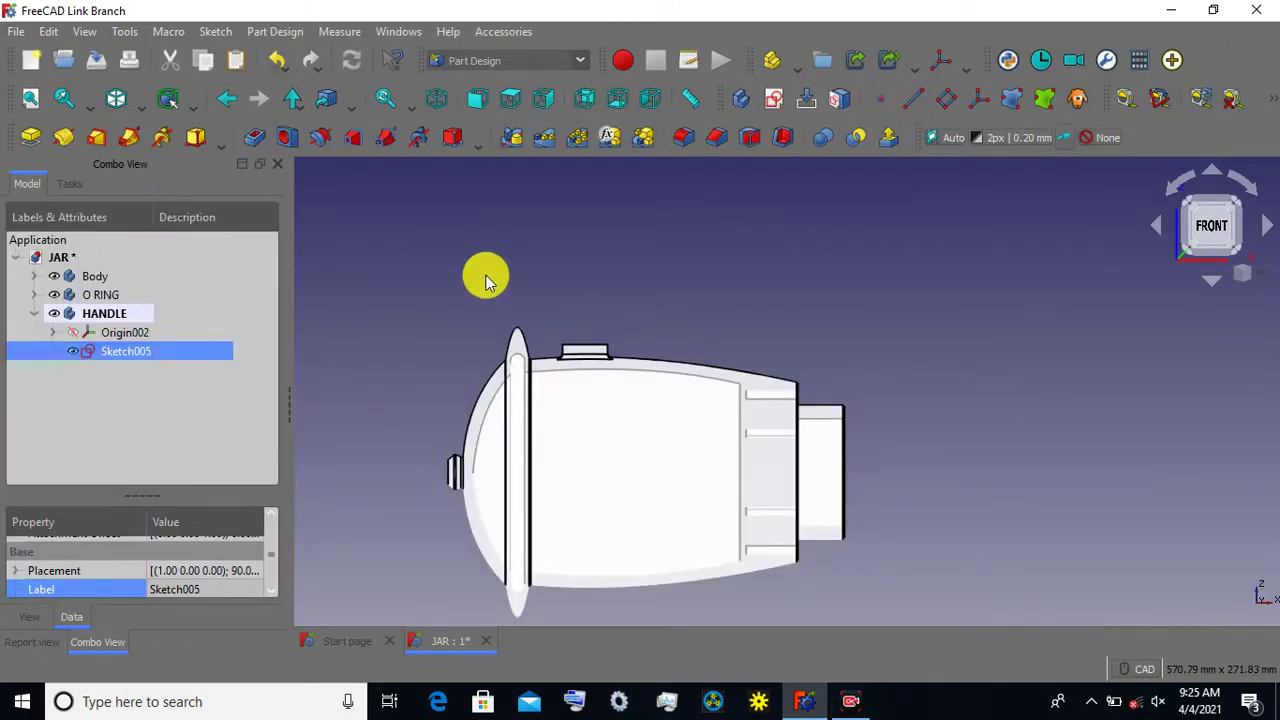
{"action": "left_click", "coordinate": [485, 280]}
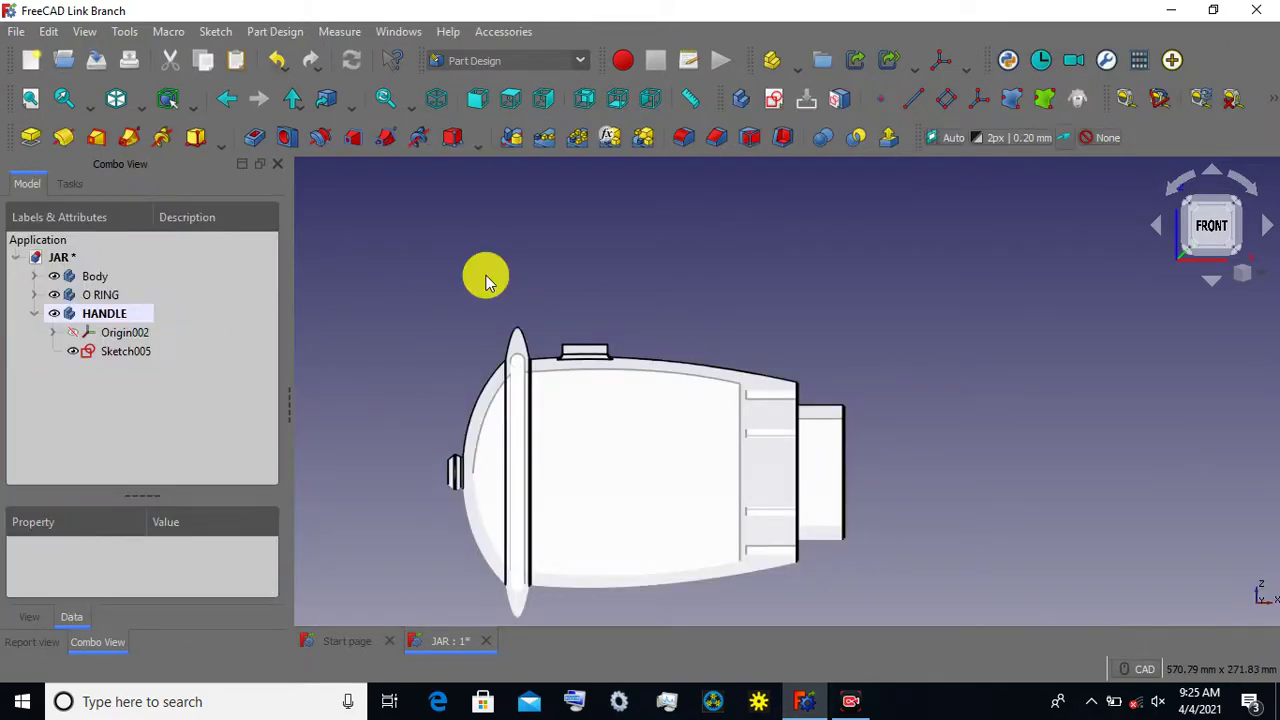
{"action": "left_click", "coordinate": [118, 350]}
{"action": "right_click", "coordinate": [118, 350]}
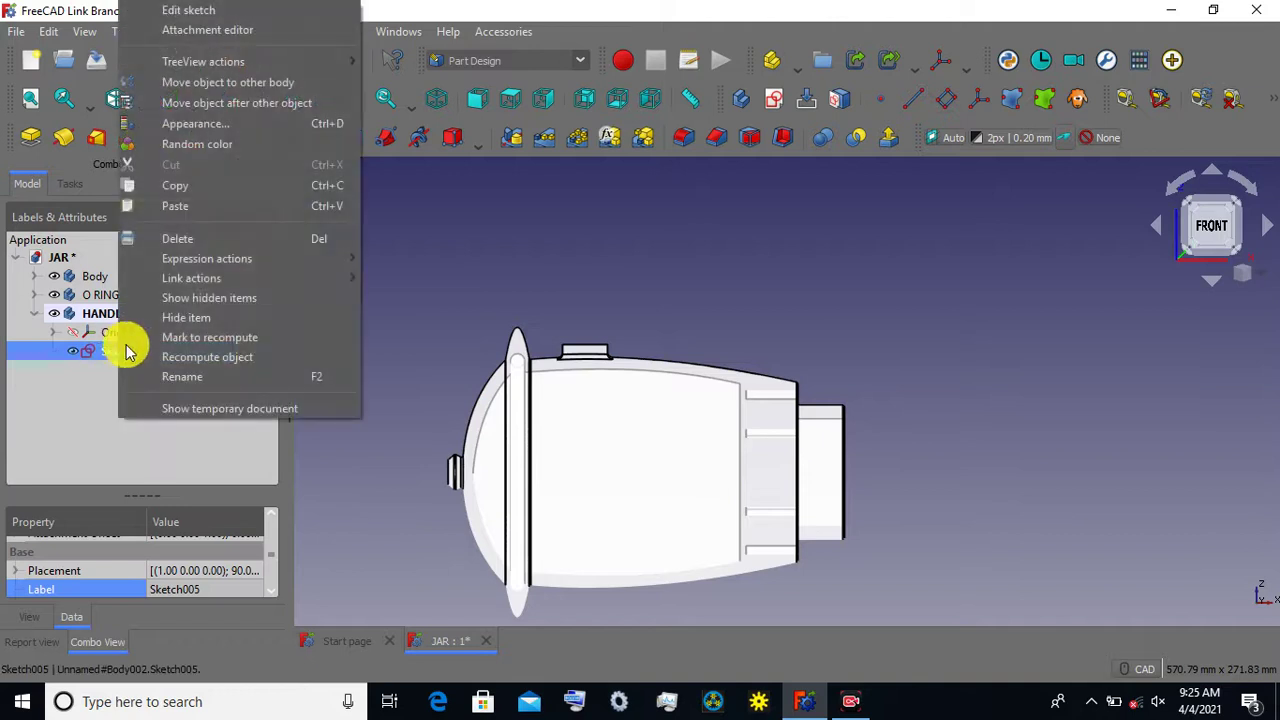
Delete the empty Sketch005 and make Sketch004 under the Body's Pad visible.
{"action": "left_click", "coordinate": [175, 238]}
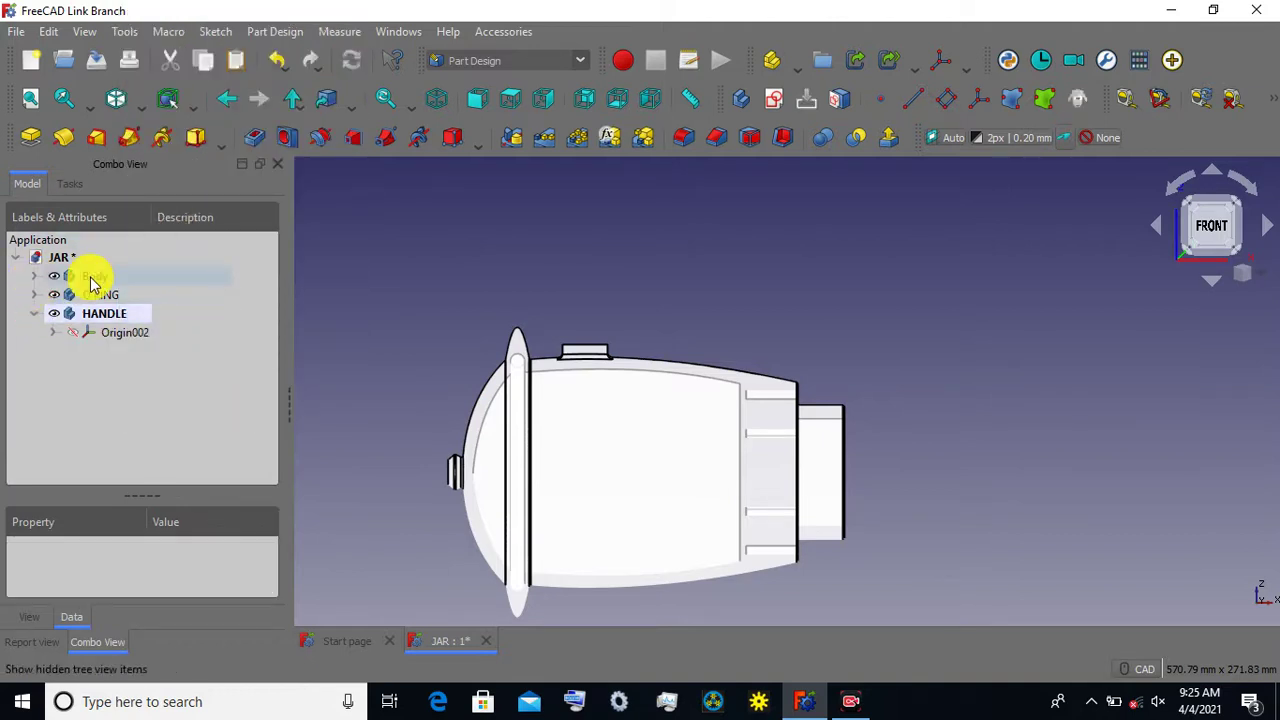
{"action": "left_click", "coordinate": [34, 276]}
{"action": "left_click_drag", "start_coordinate": [129, 492], "coordinate": [136, 540]}
{"action": "left_click", "coordinate": [54, 465]}
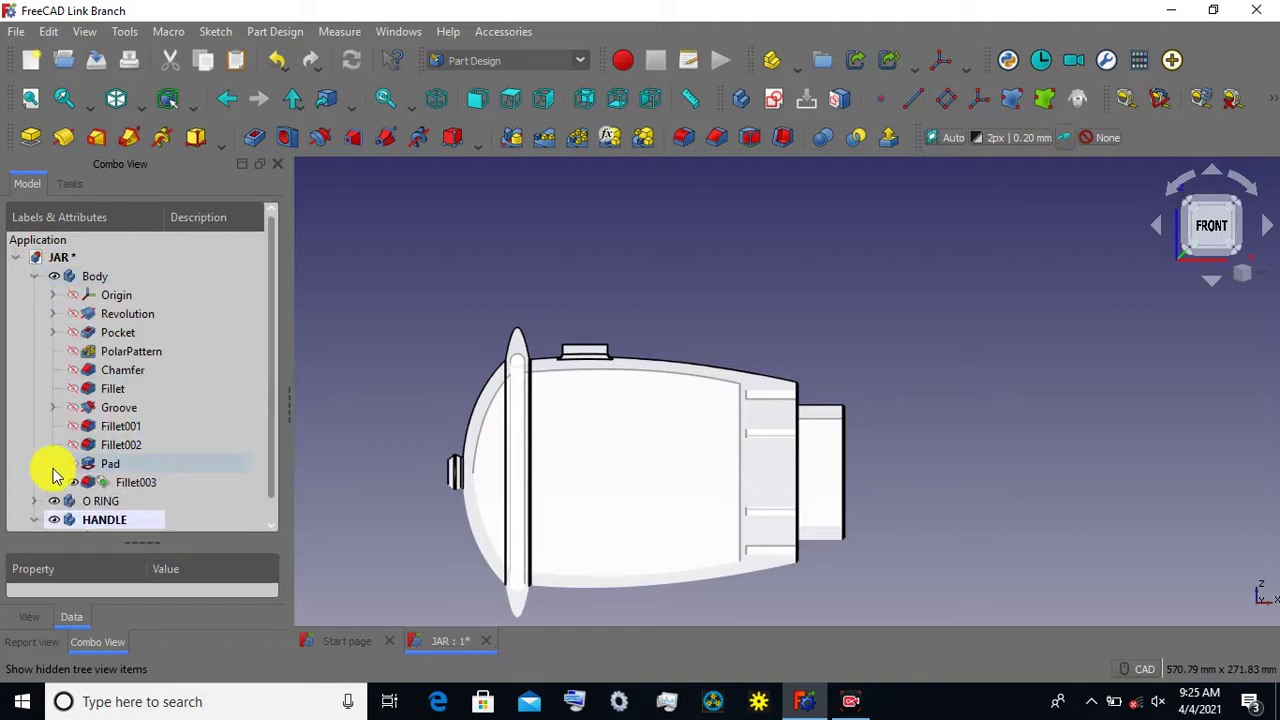
{"action": "left_click", "coordinate": [54, 465]}
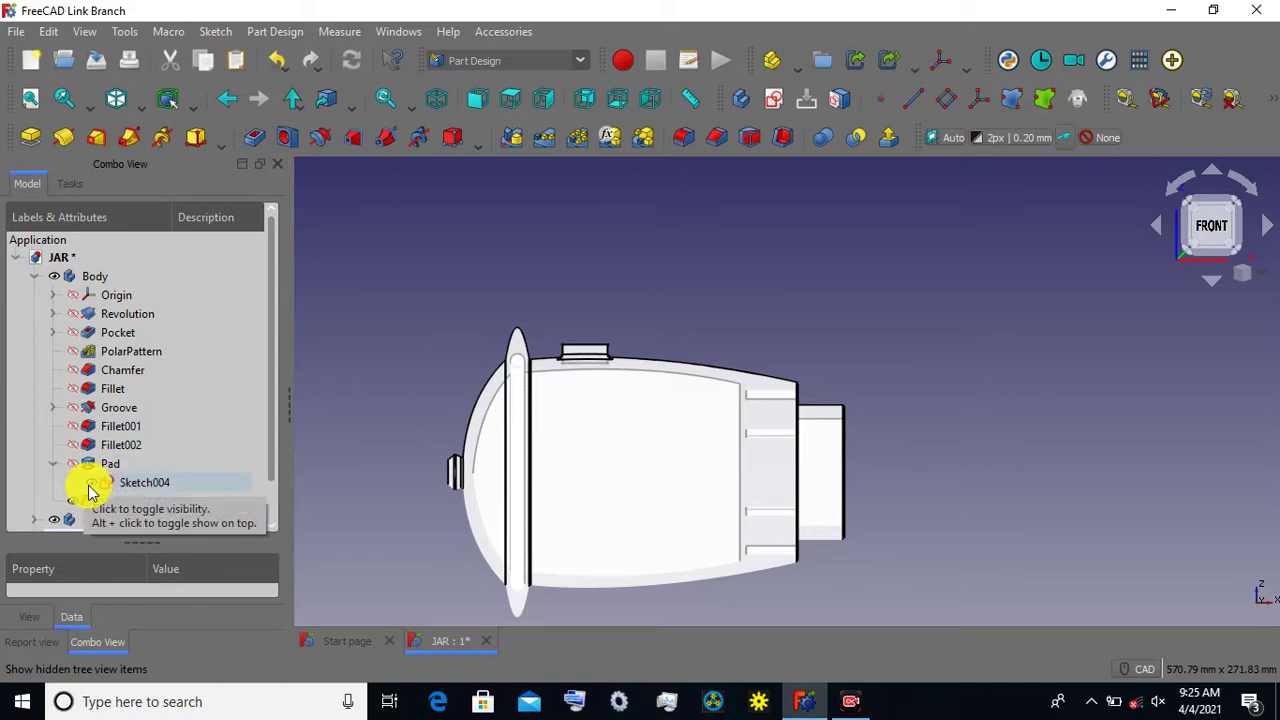
{"action": "left_click", "coordinate": [90, 484]}
Switch the draw style to shaded, then back to wireframe.
{"action": "left_click", "coordinate": [141, 103]}
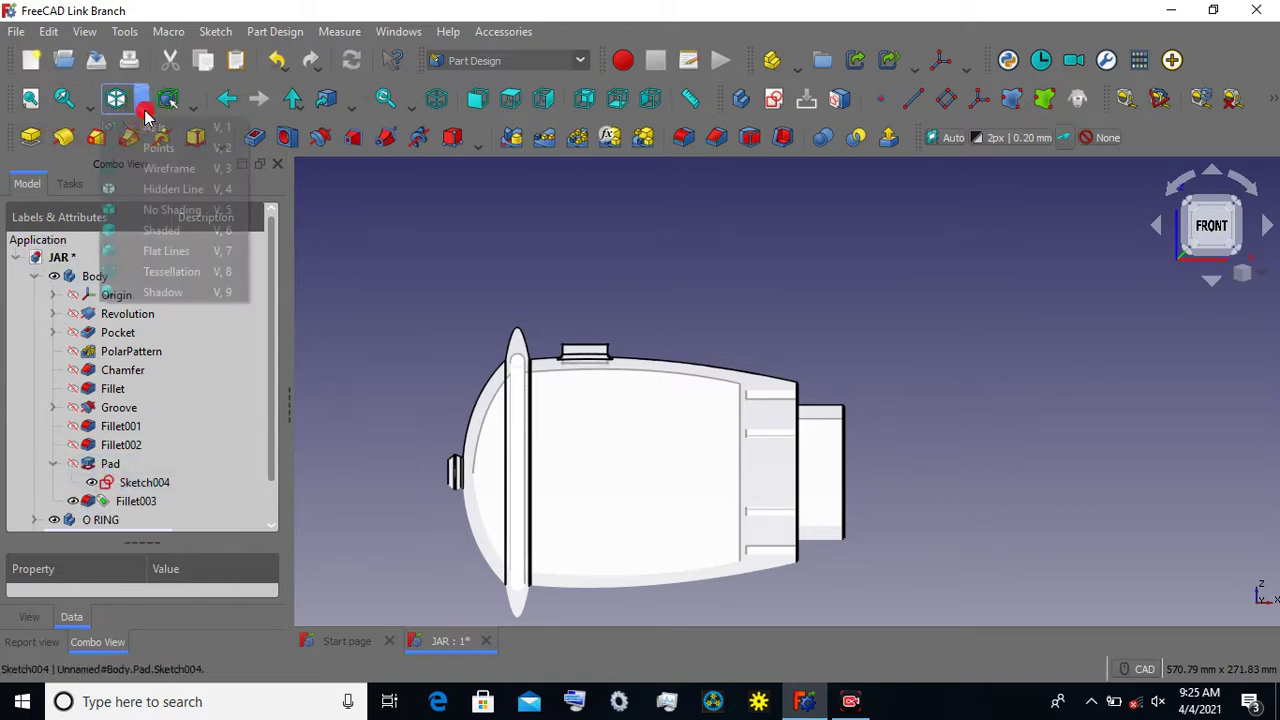
{"action": "left_click", "coordinate": [160, 251]}
{"action": "scroll", "coordinate": [605, 325], "scroll_direction": "up", "scroll_amount": 2}
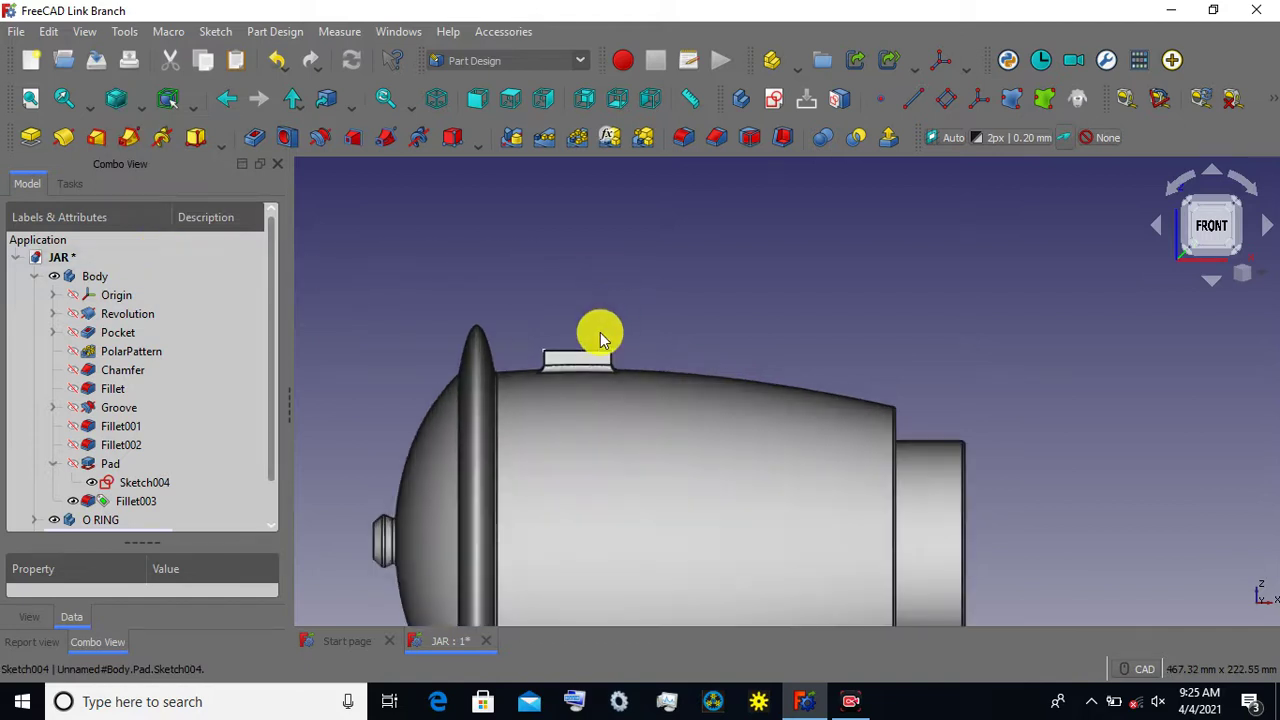
{"action": "scroll", "coordinate": [597, 333], "scroll_direction": "up", "scroll_amount": 2}
{"action": "scroll", "coordinate": [597, 333], "scroll_direction": "up", "scroll_amount": 1}
{"action": "scroll", "coordinate": [592, 280], "scroll_direction": "up", "scroll_amount": 1}
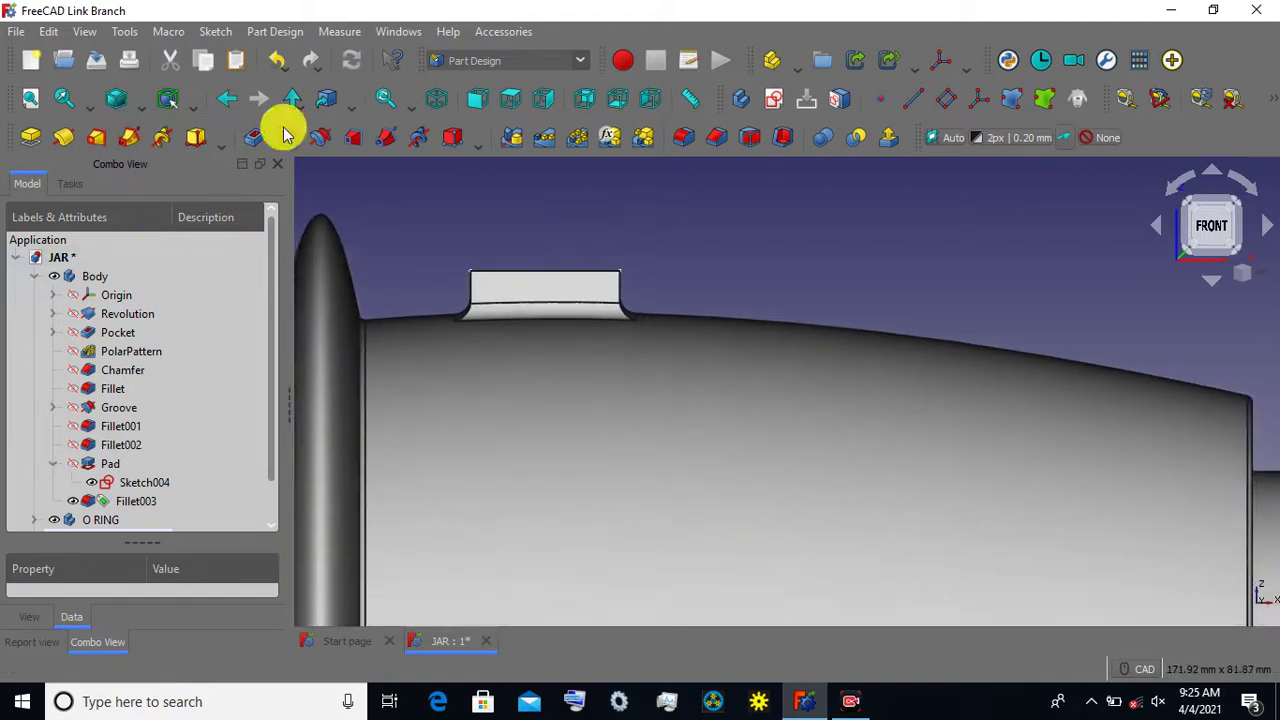
{"action": "left_click", "coordinate": [137, 103]}
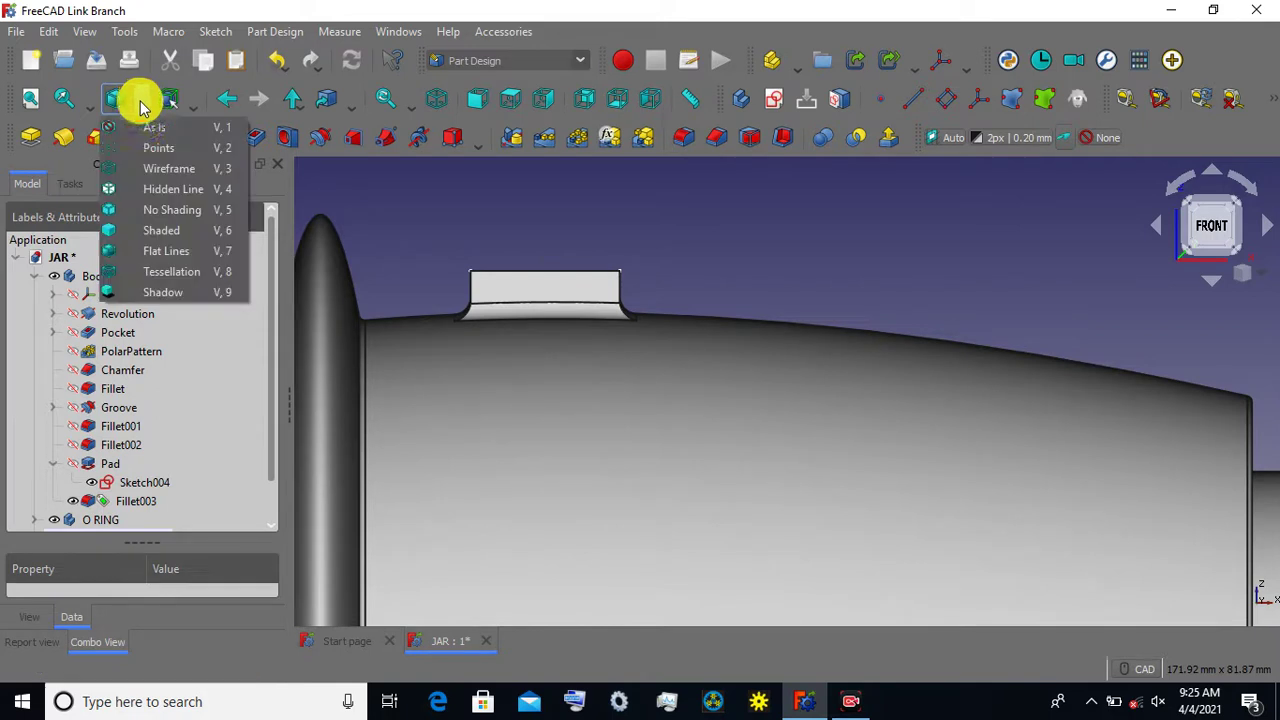
{"action": "left_click", "coordinate": [170, 172]}
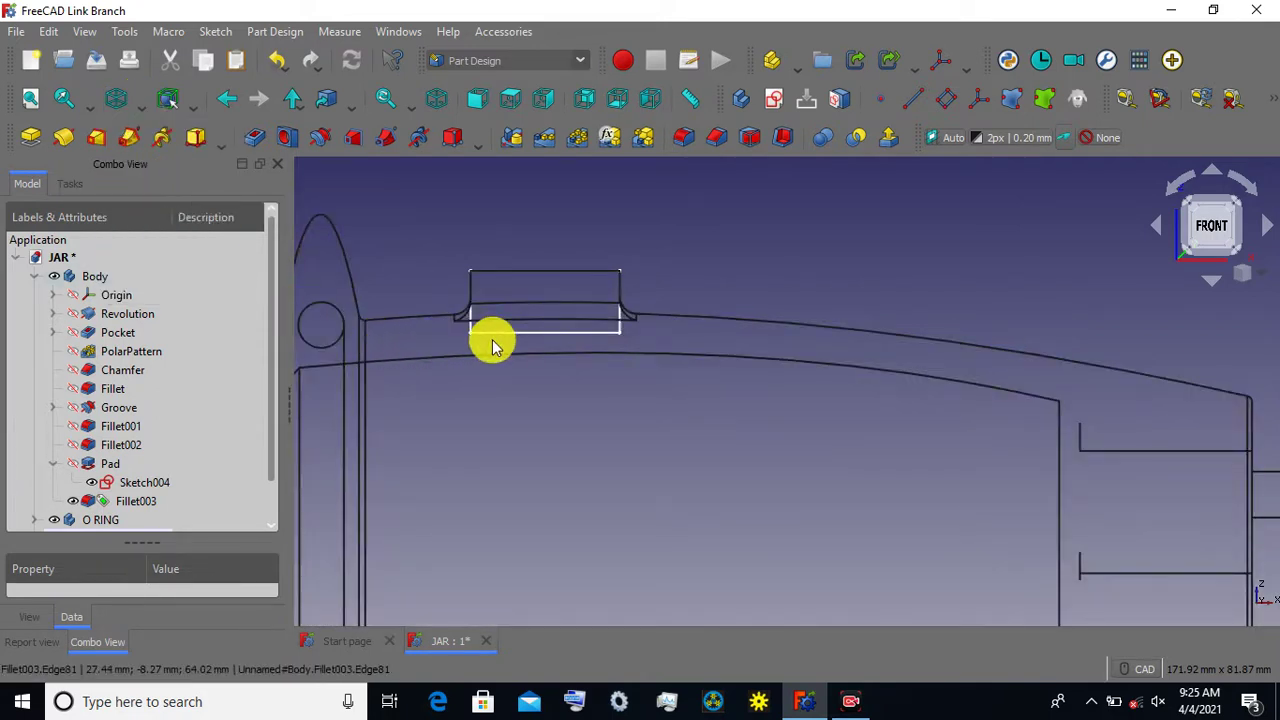
Copy Sketch004, excluding its XZ_Plane dependency from the copy.
{"action": "left_click", "coordinate": [165, 487]}
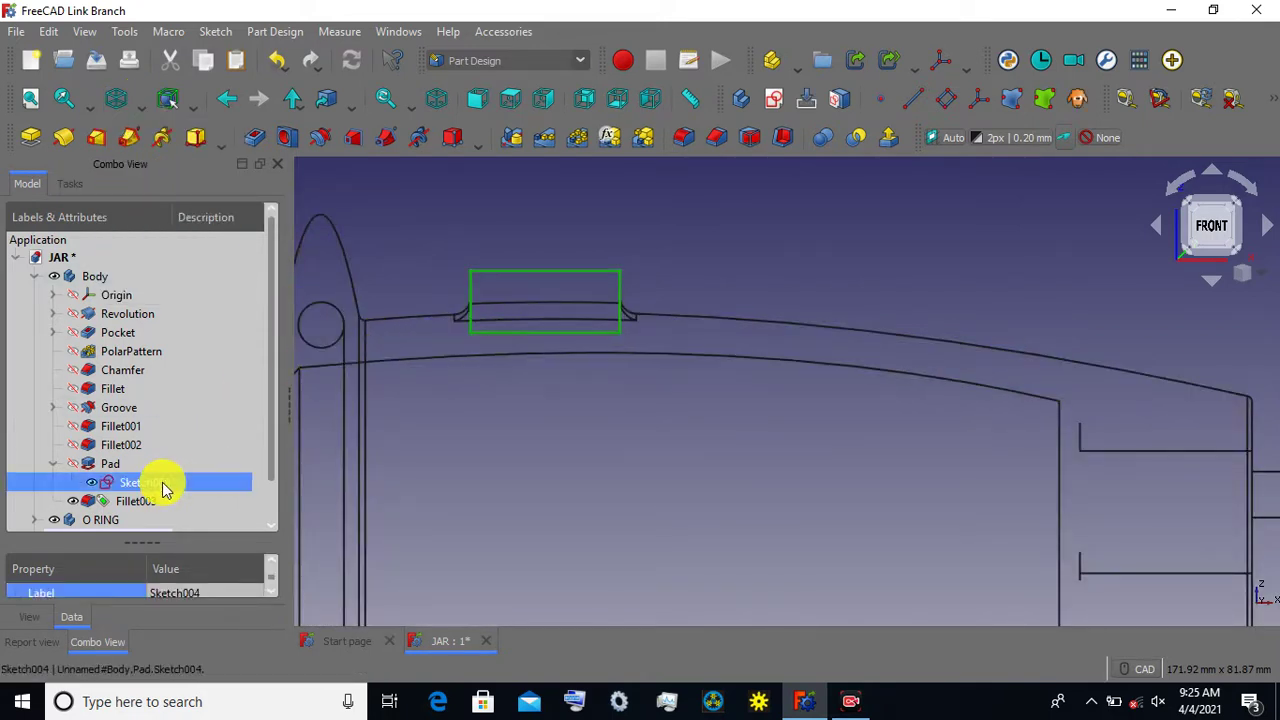
{"action": "right_click", "coordinate": [165, 487]}
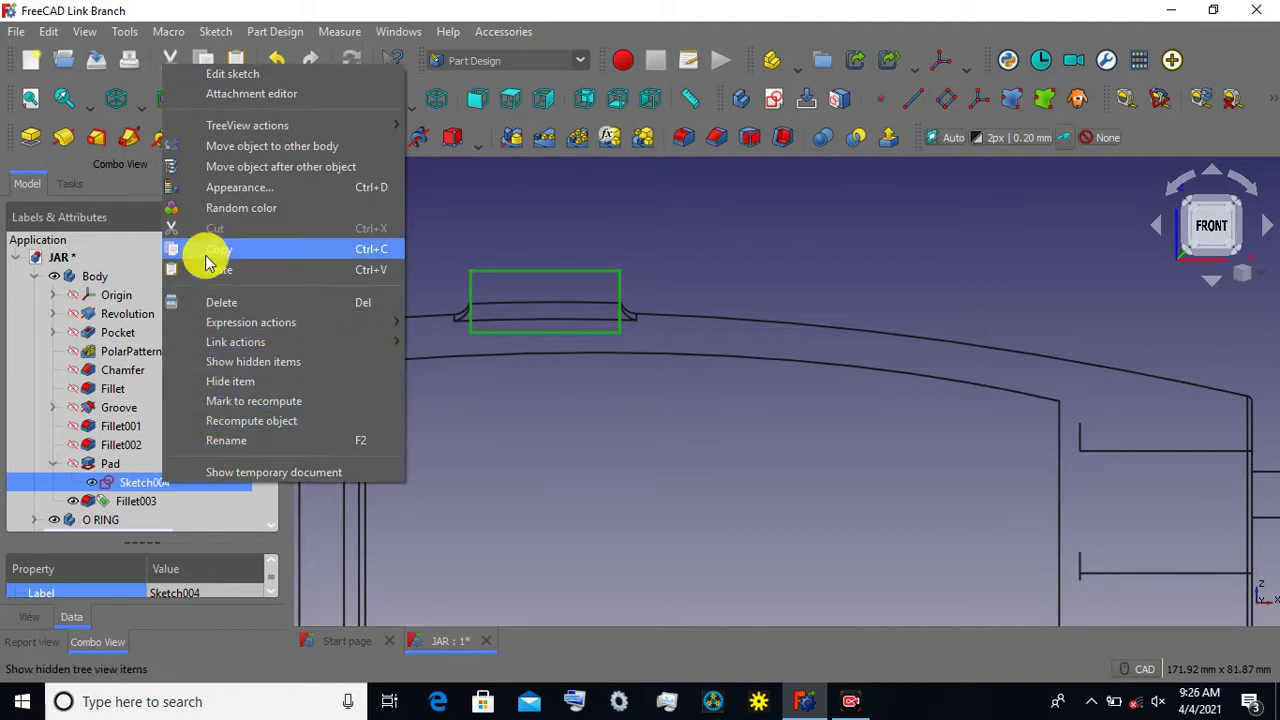
{"action": "left_click", "coordinate": [207, 252]}
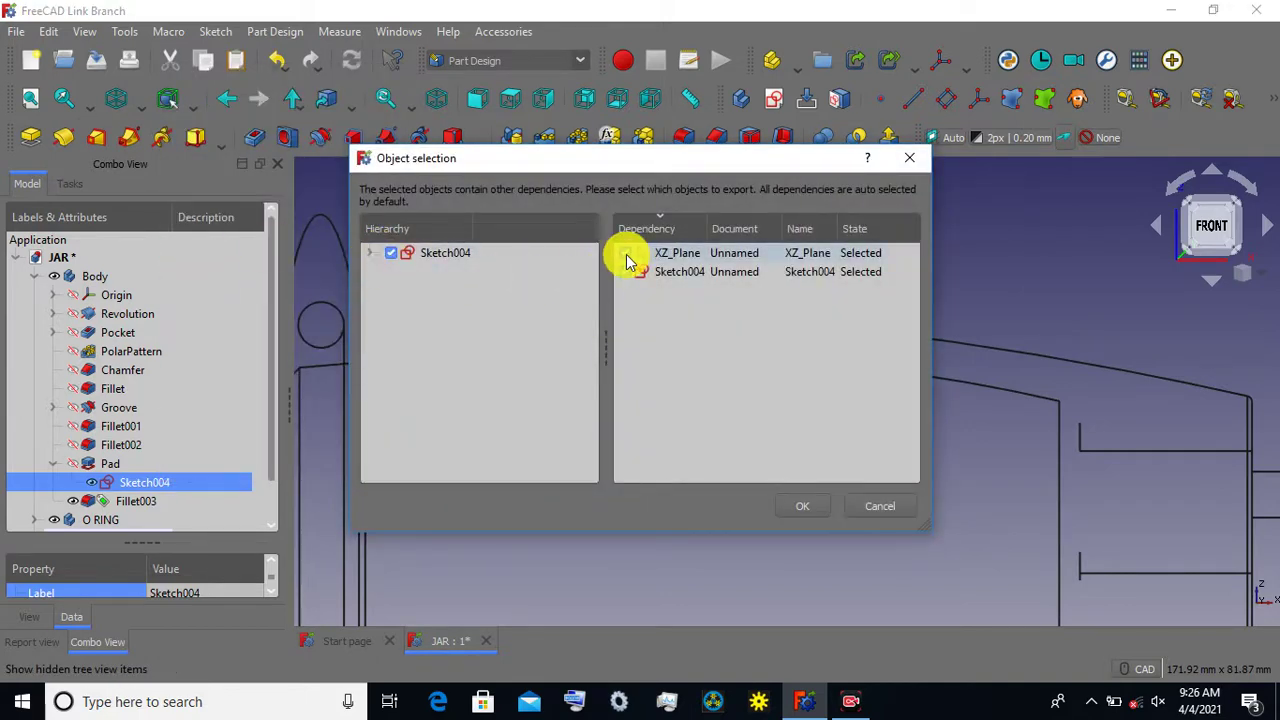
{"action": "left_click", "coordinate": [803, 507]}
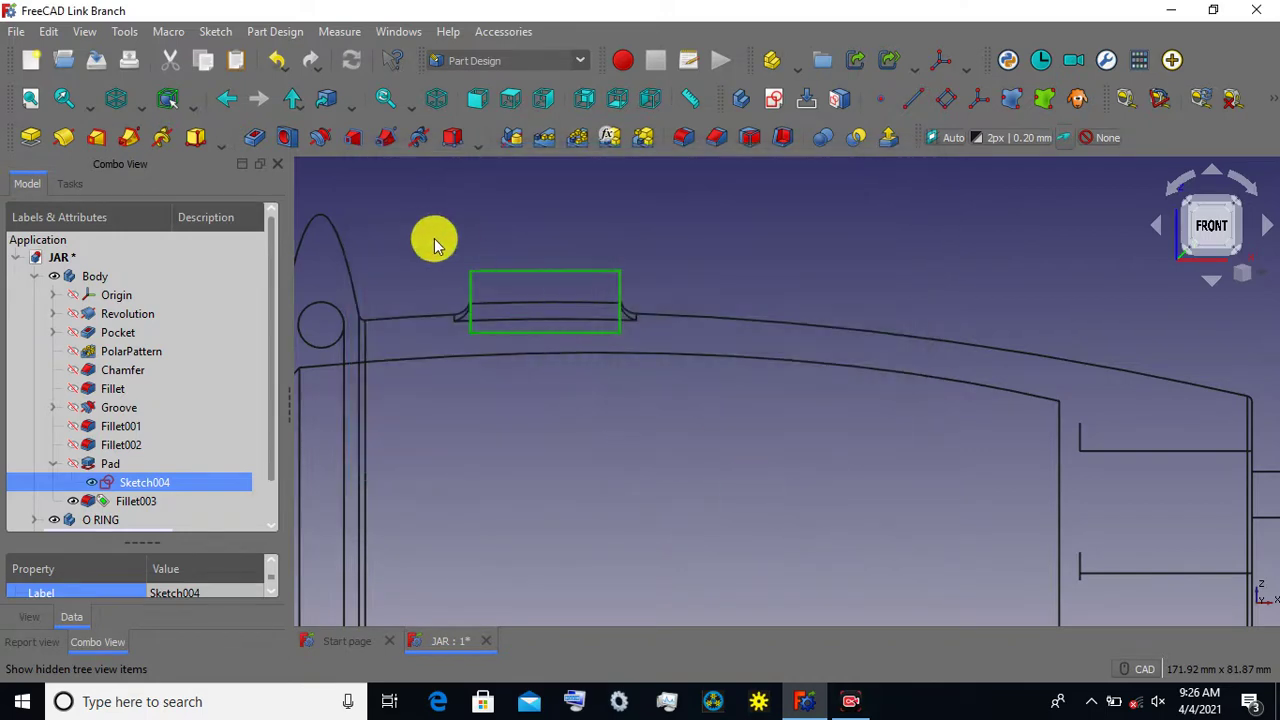
{"action": "scroll", "coordinate": [420, 237], "scroll_direction": "up", "scroll_amount": 2}
{"action": "scroll", "coordinate": [420, 237], "scroll_direction": "down", "scroll_amount": 2}
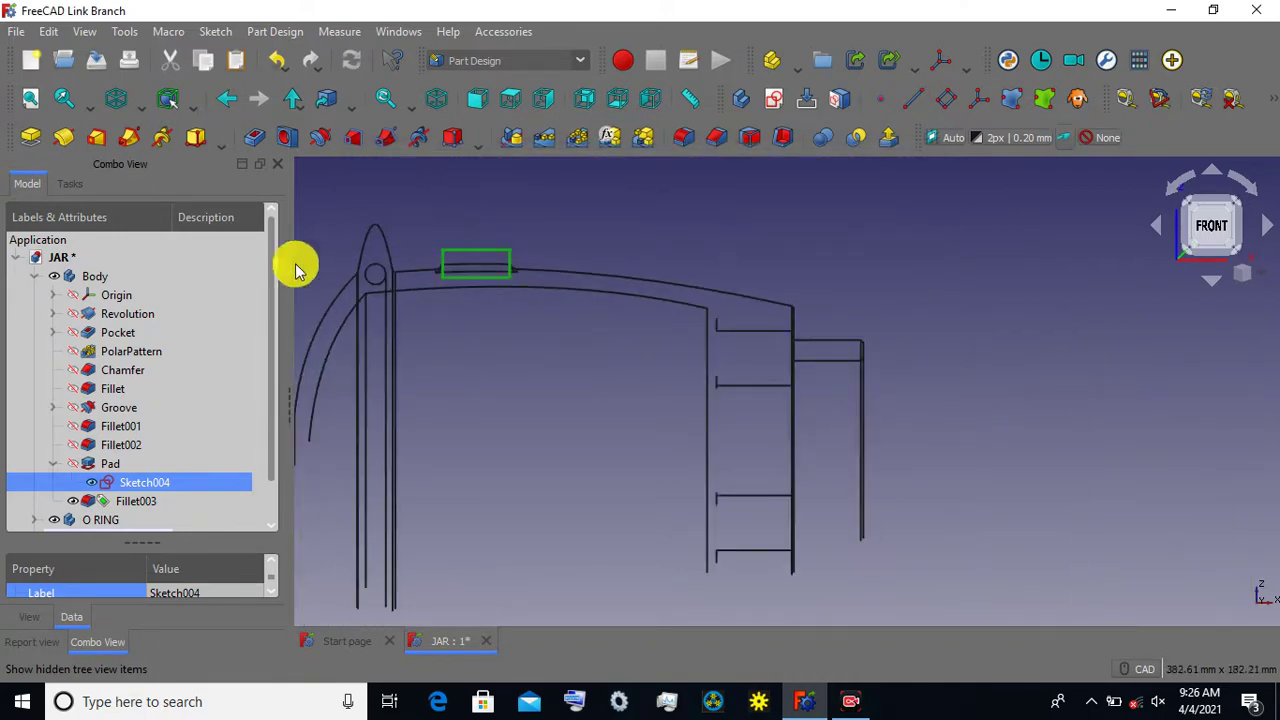
Hide Sketch004, collapse Body, and duplicate Sketch004 via Edit > Duplicate selected object.
{"action": "left_click", "coordinate": [93, 488]}
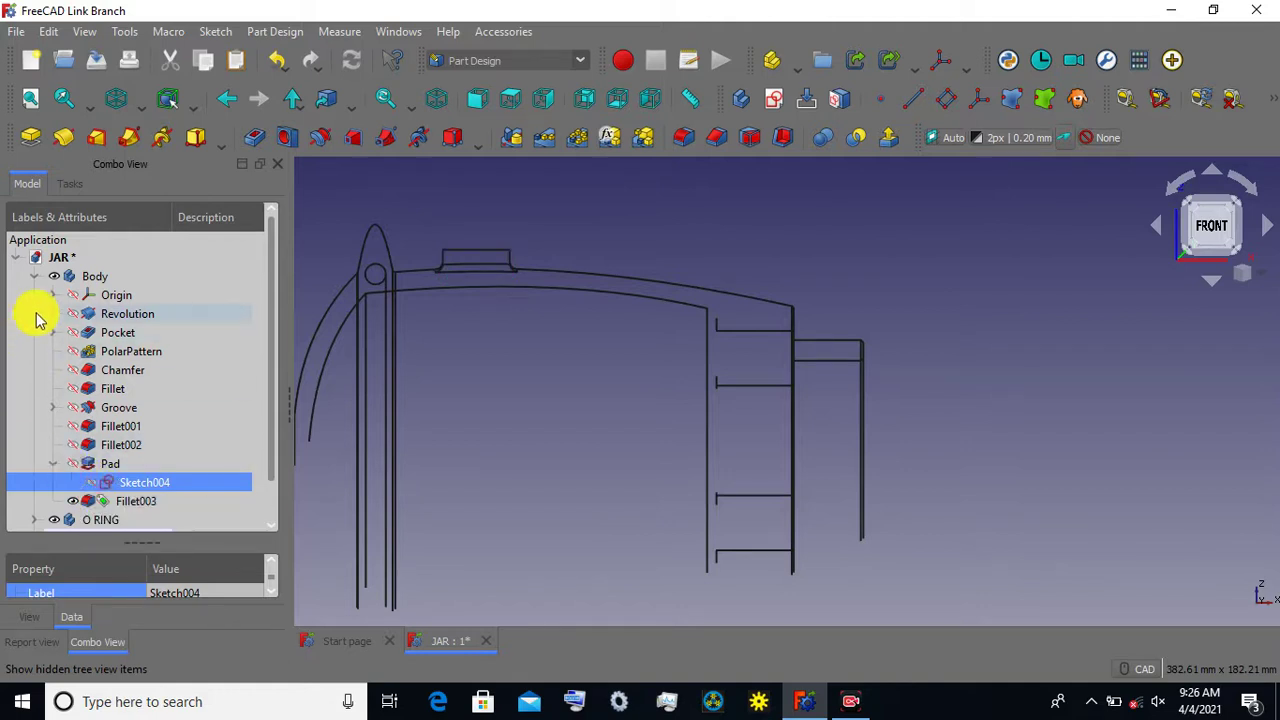
{"action": "left_click", "coordinate": [31, 281]}
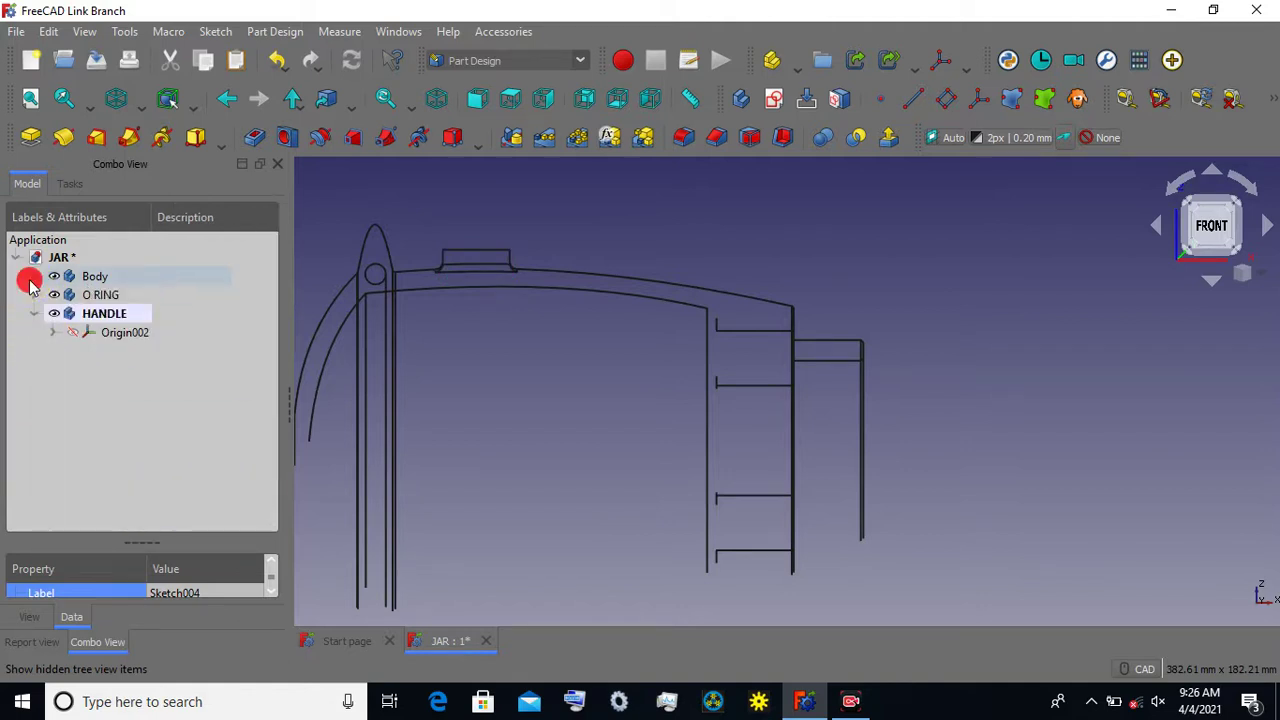
{"action": "left_click", "coordinate": [50, 33]}
{"action": "left_click", "coordinate": [95, 163]}
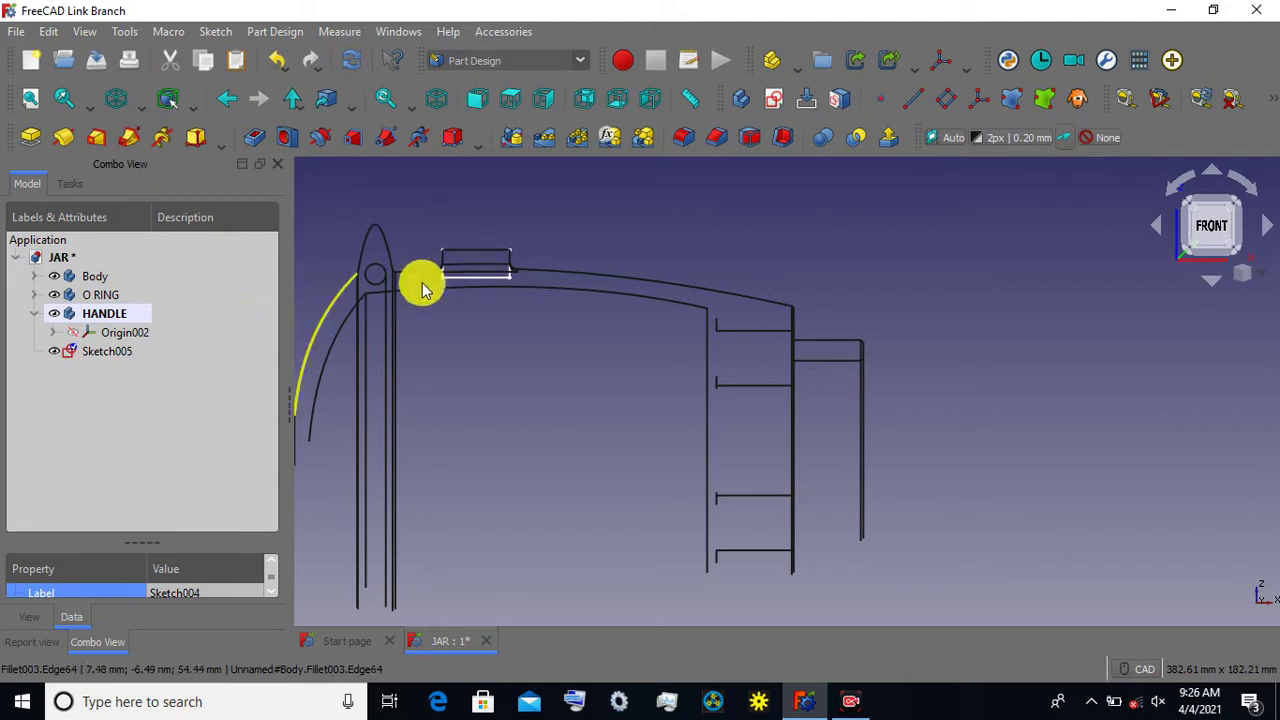
Move the new Sketch005 into the HANDLE body, answering No to wrapping it.
{"action": "scroll", "coordinate": [433, 285], "scroll_direction": "up", "scroll_amount": 2}
{"action": "scroll", "coordinate": [433, 285], "scroll_direction": "up", "scroll_amount": 2}
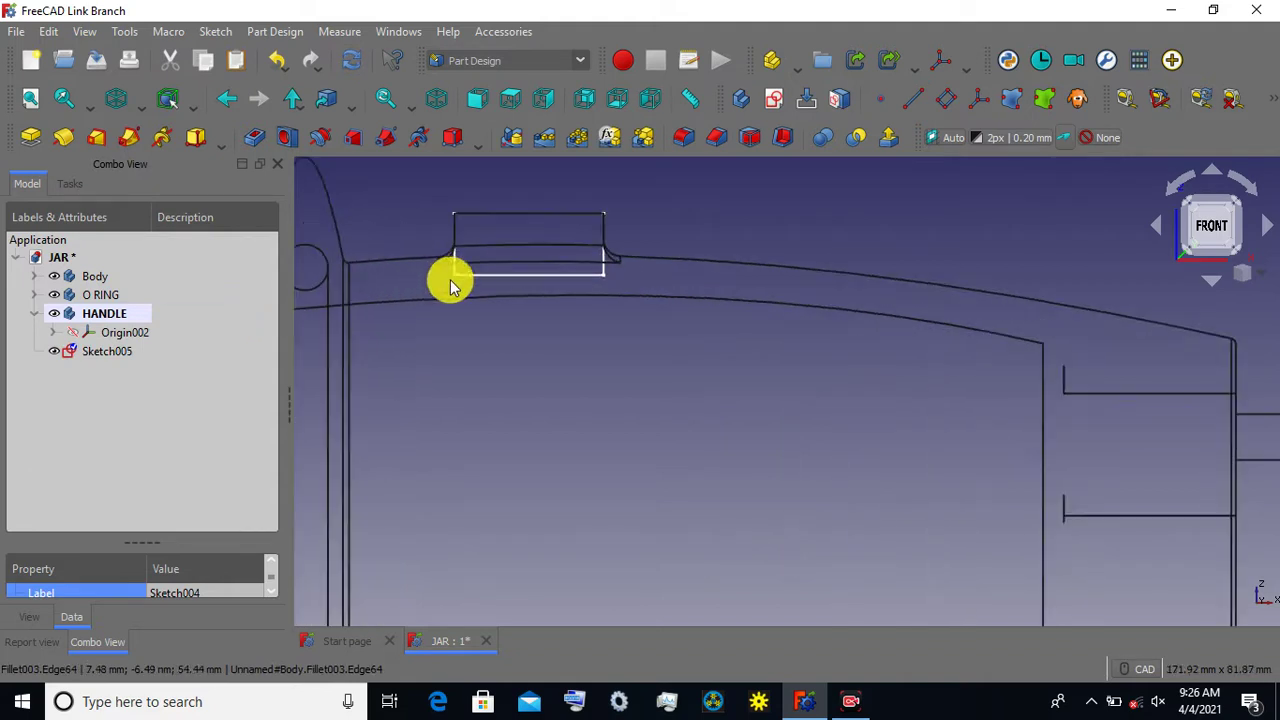
{"action": "left_click", "coordinate": [86, 355]}
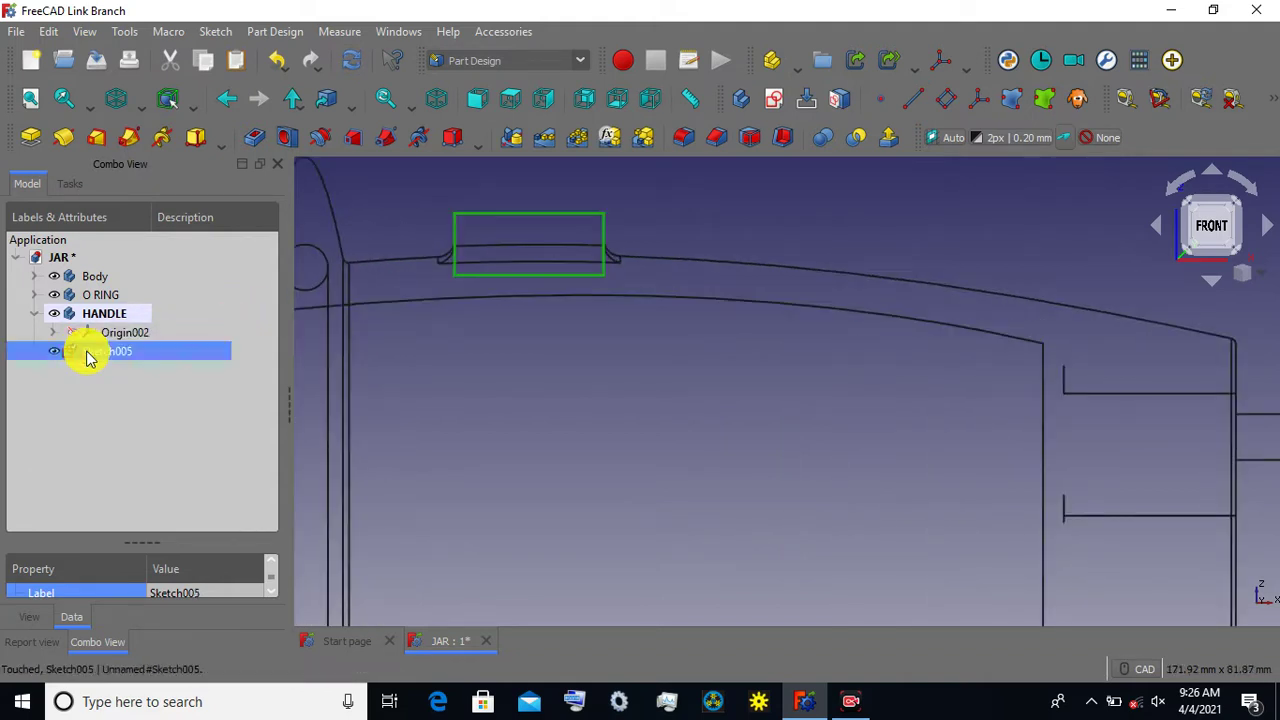
{"action": "left_click", "coordinate": [380, 202]}
{"action": "mouse_move", "coordinate": [115, 358]}
{"action": "left_mouse_down"}
{"action": "mouse_move", "coordinate": [88, 325]}
{"action": "mouse_move", "coordinate": [105, 325]}
{"action": "left_mouse_up"}
{"action": "left_click", "coordinate": [837, 394]}
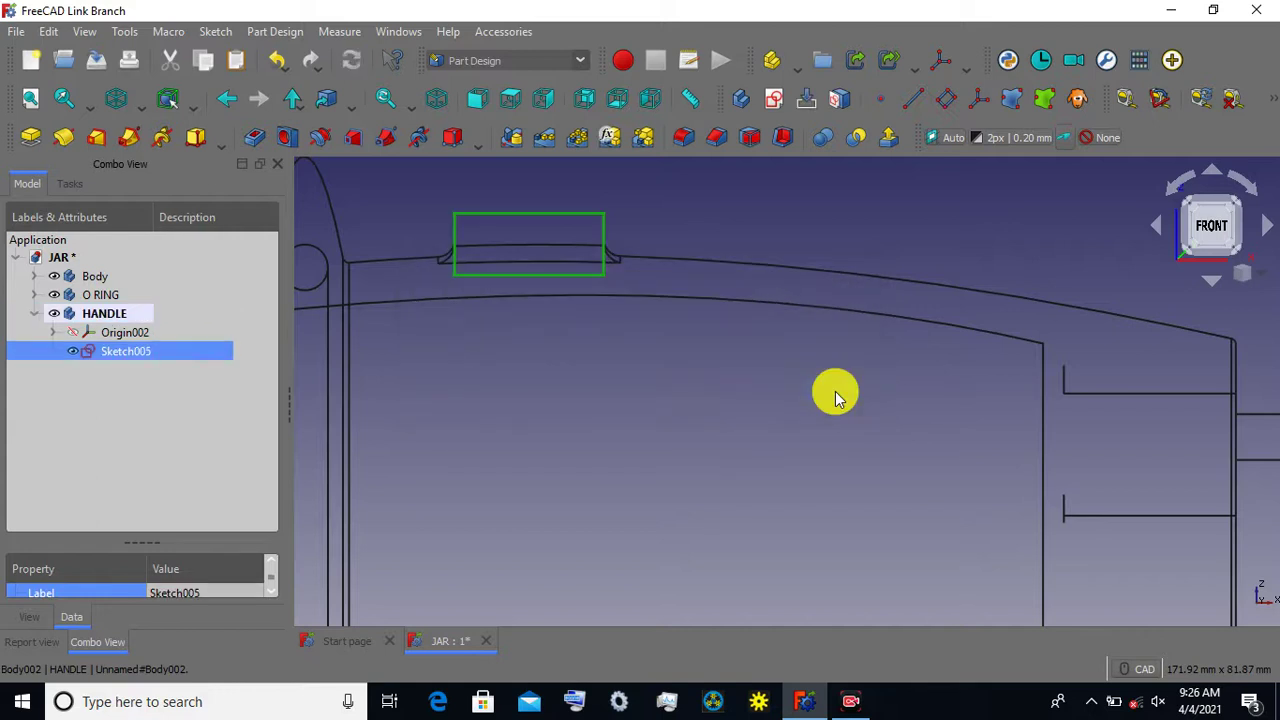
{"action": "left_click", "coordinate": [416, 216]}
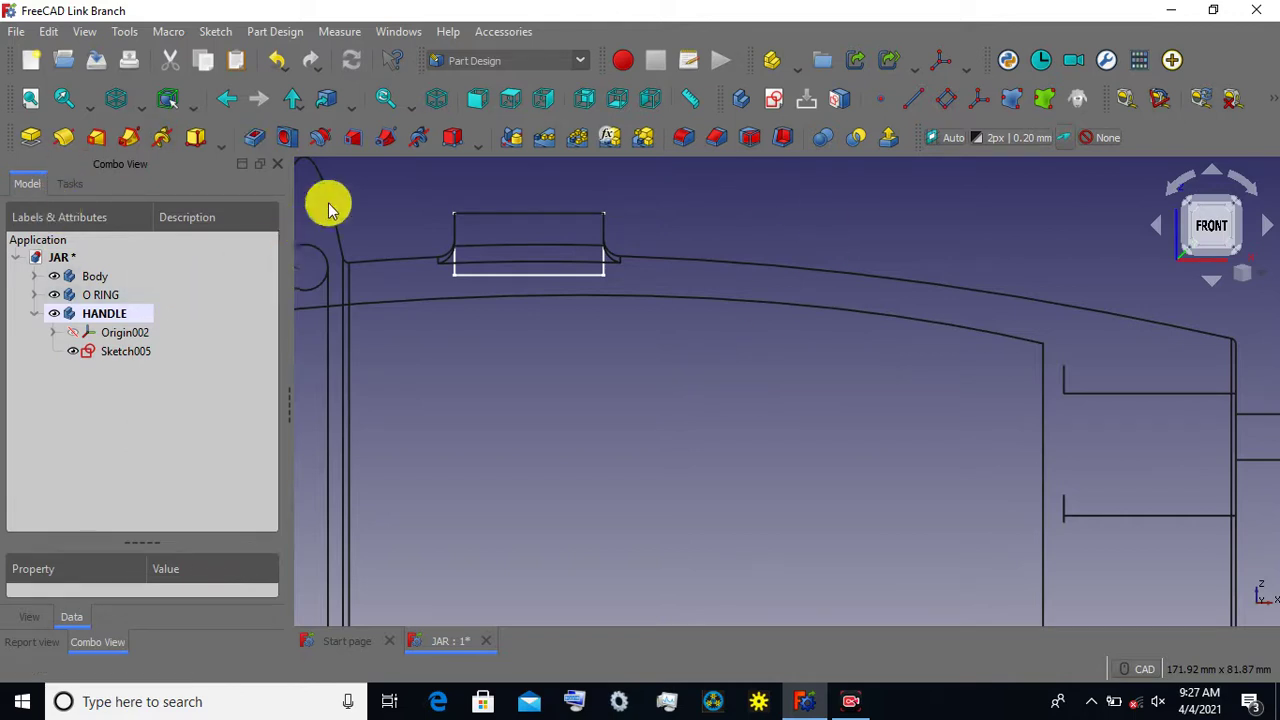
{"action": "left_click", "coordinate": [127, 352]}
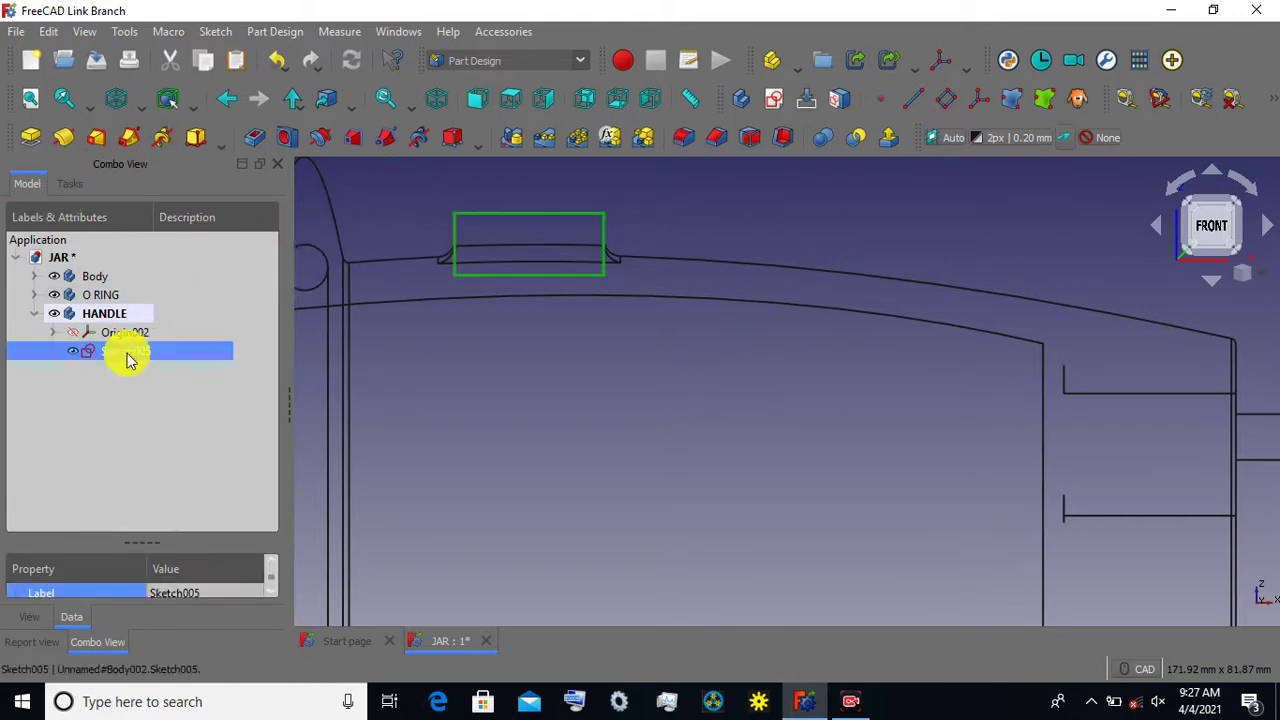
Open Sketch005 for editing and frame the rectangle in view.
{"action": "double_click", "coordinate": [127, 357]}
{"action": "scroll", "coordinate": [343, 223], "scroll_direction": "down", "scroll_amount": 2}
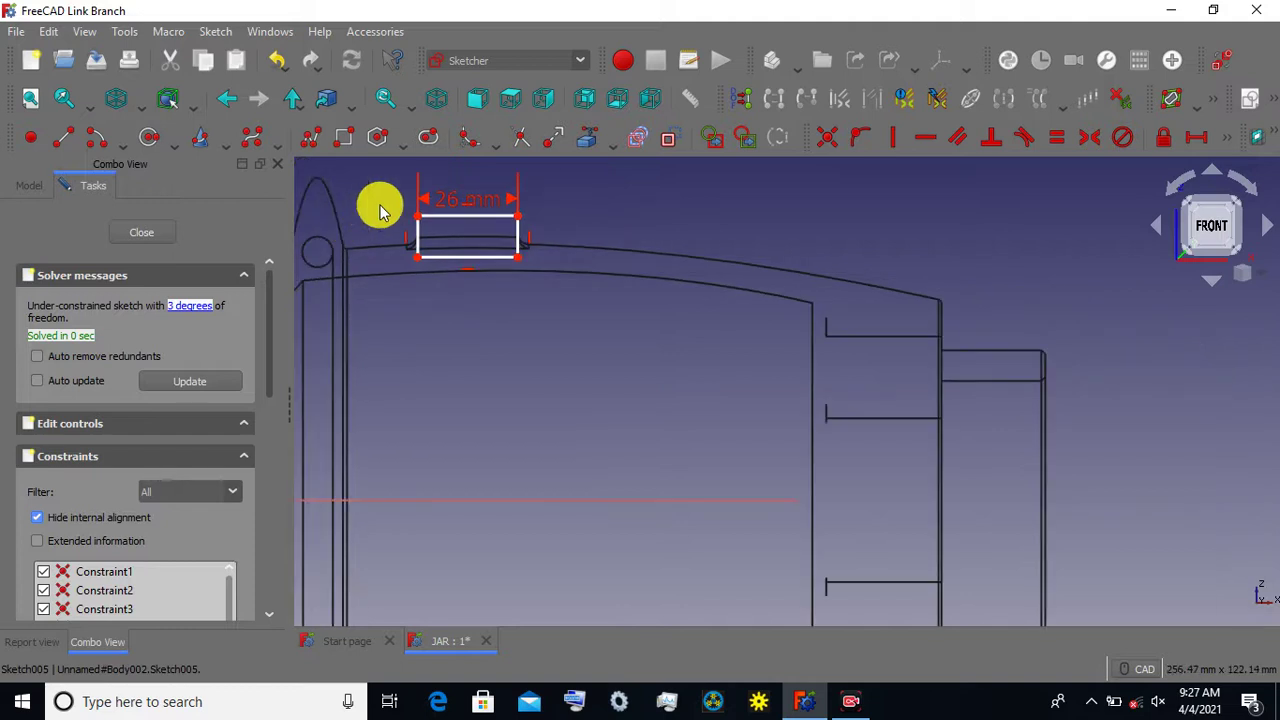
{"action": "middle_click_drag", "start_coordinate": [380, 210], "coordinate": [366, 360]}
{"action": "scroll", "coordinate": [366, 362], "scroll_direction": "up", "scroll_amount": 1}
{"action": "scroll", "coordinate": [366, 362], "scroll_direction": "up", "scroll_amount": 1}
{"action": "scroll", "coordinate": [365, 365], "scroll_direction": "up", "scroll_amount": 1}
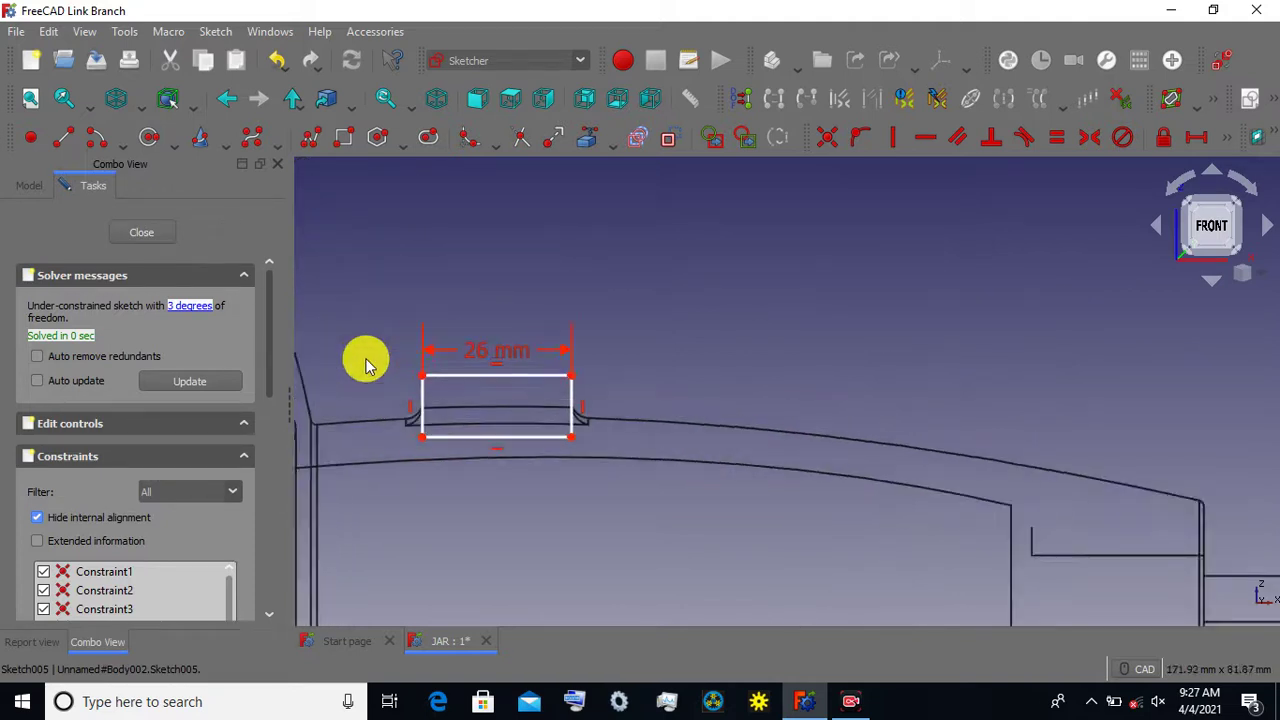
{"action": "scroll", "coordinate": [366, 365], "scroll_direction": "up", "scroll_amount": 1}
{"action": "scroll", "coordinate": [366, 365], "scroll_direction": "up", "scroll_amount": 1}
{"action": "scroll", "coordinate": [366, 365], "scroll_direction": "down", "scroll_amount": 1}
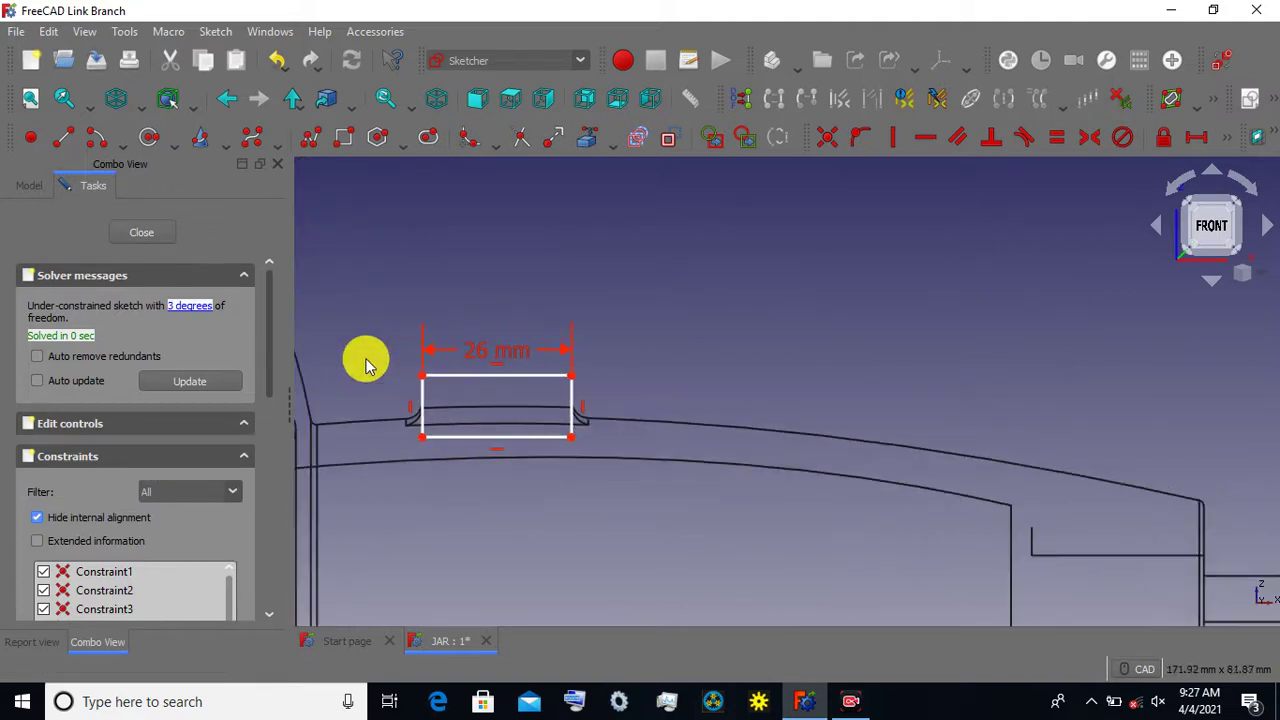
{"action": "scroll", "coordinate": [366, 365], "scroll_direction": "down", "scroll_amount": 1}
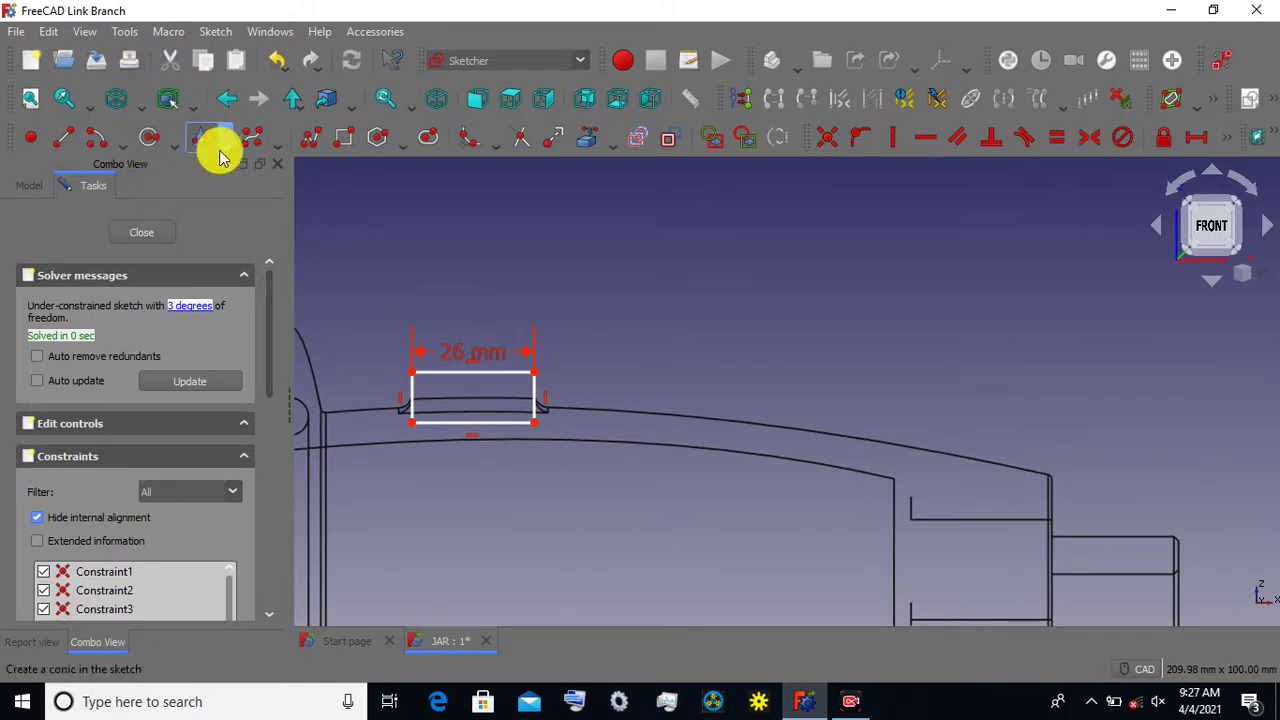
Draw a B-spline by control points looping from the rectangle's top-left to top-right corner.
{"action": "left_click", "coordinate": [251, 139]}
{"action": "scroll", "coordinate": [469, 320], "scroll_direction": "down", "scroll_amount": 1}
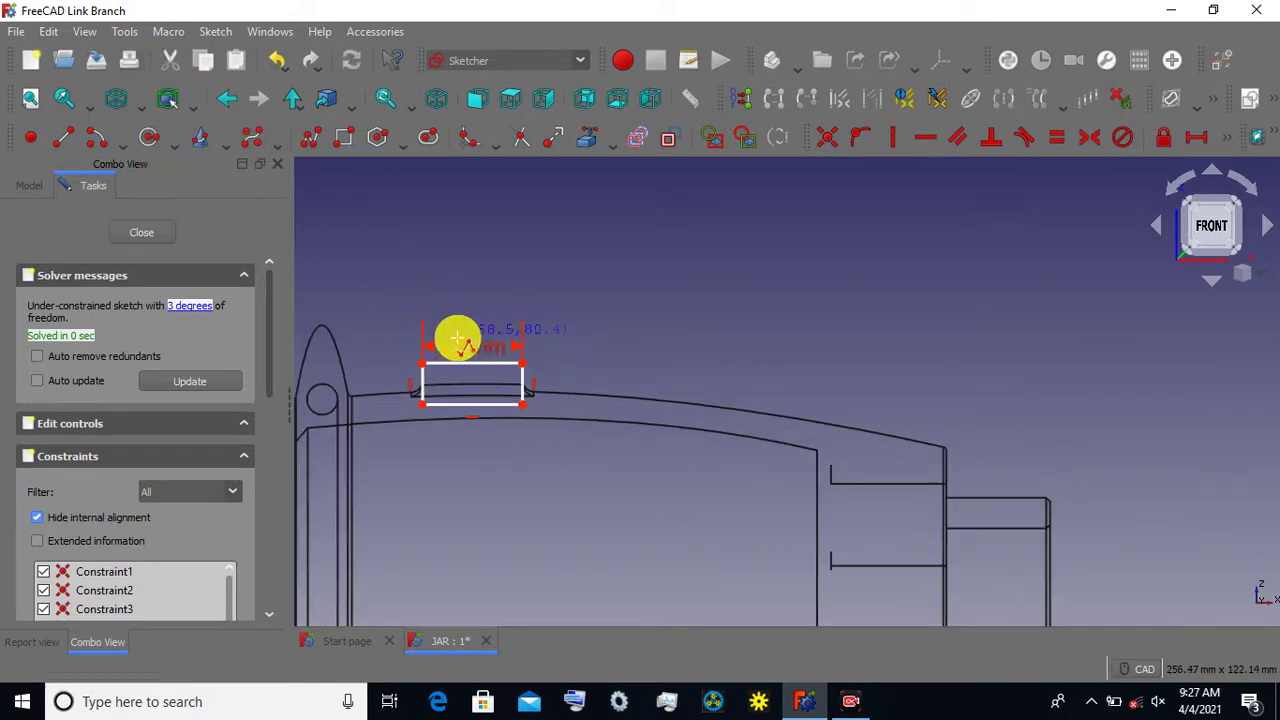
{"action": "left_click", "coordinate": [420, 366]}
{"action": "left_click", "coordinate": [458, 266]}
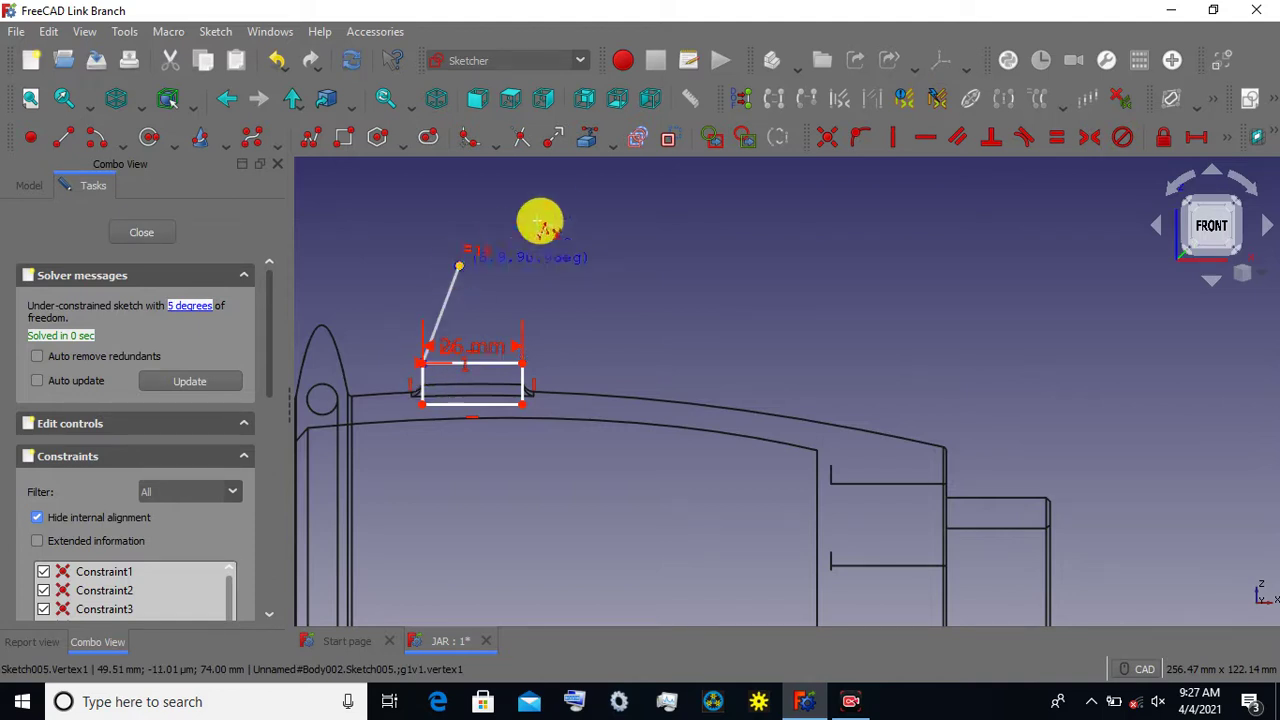
{"action": "left_click", "coordinate": [601, 210]}
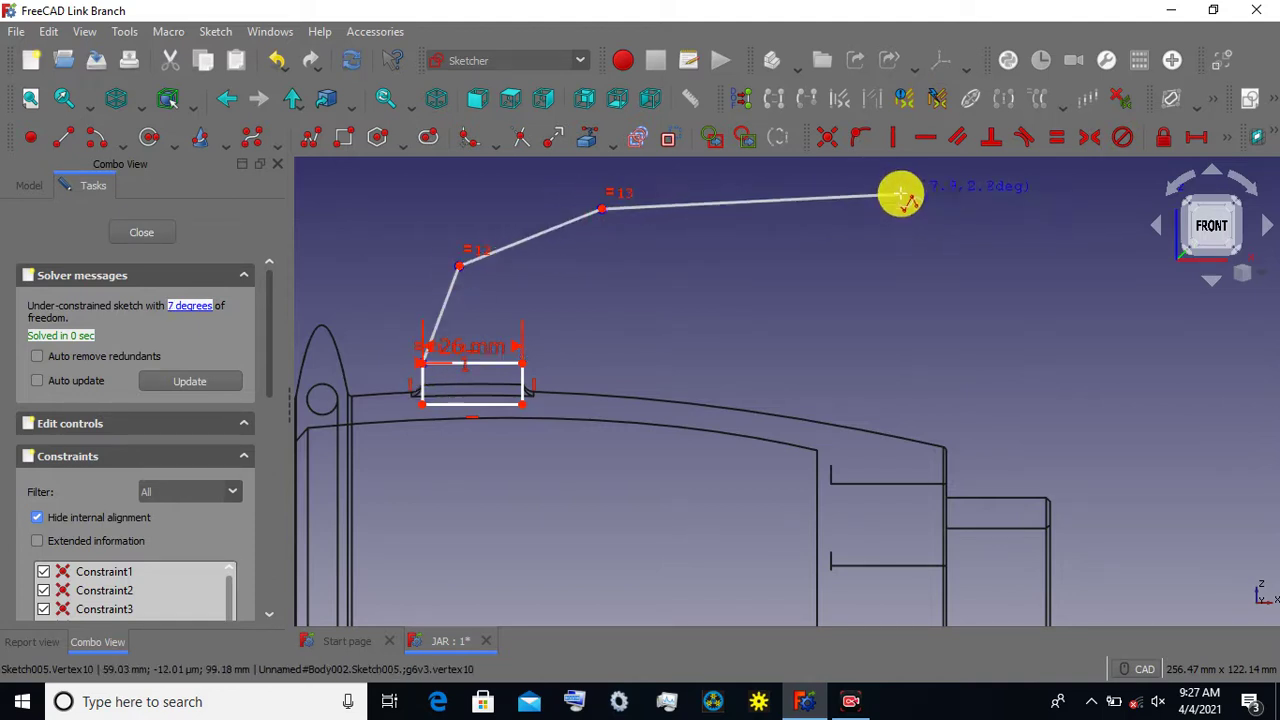
{"action": "left_click", "coordinate": [900, 193]}
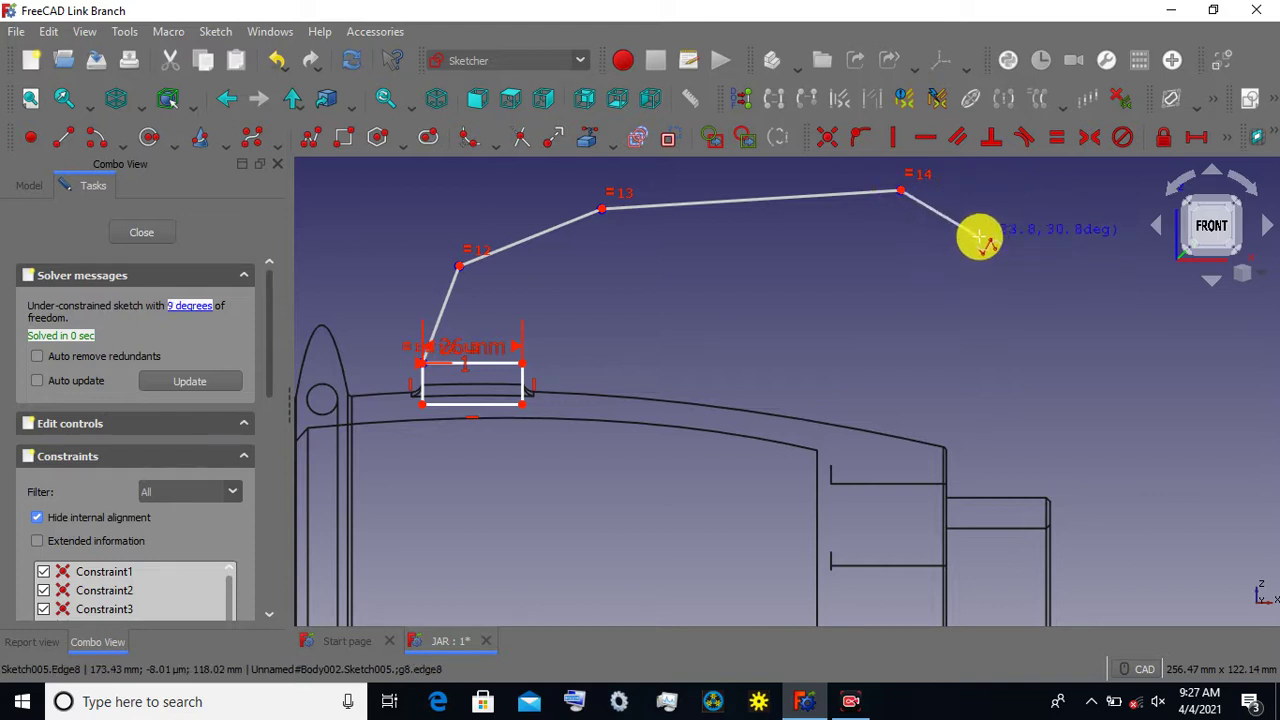
{"action": "left_click", "coordinate": [972, 237]}
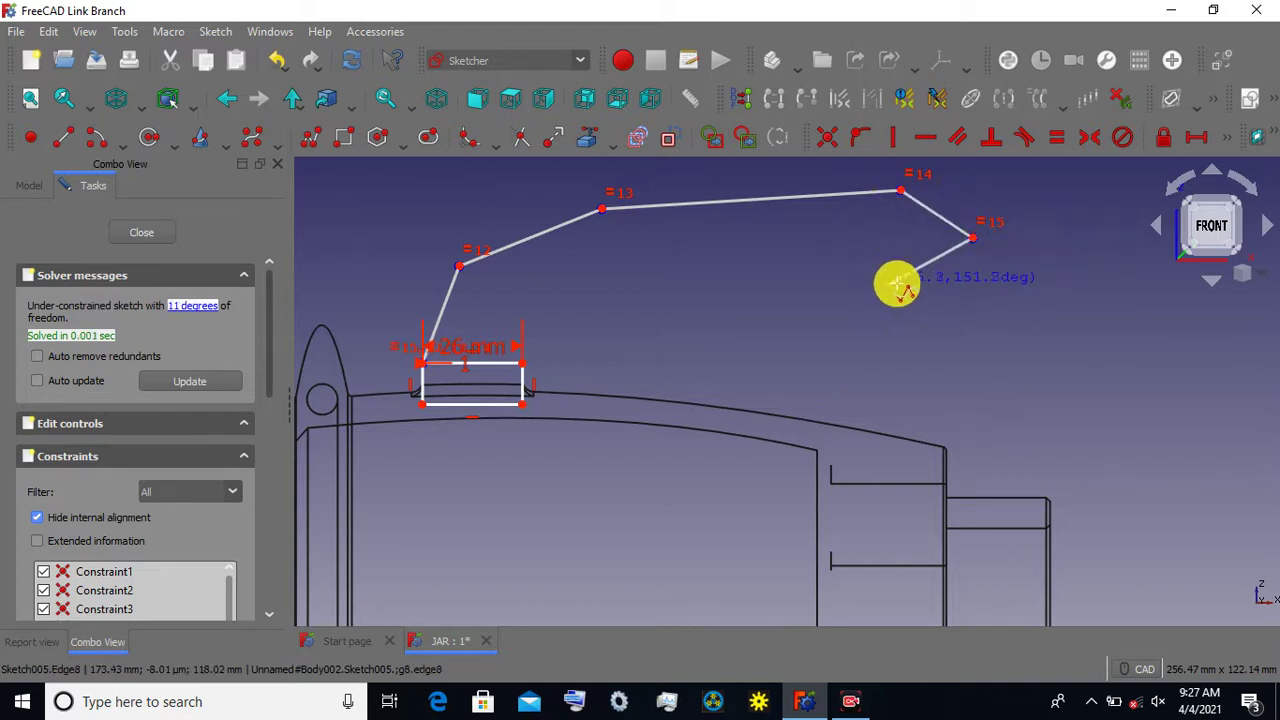
{"action": "left_click", "coordinate": [891, 318]}
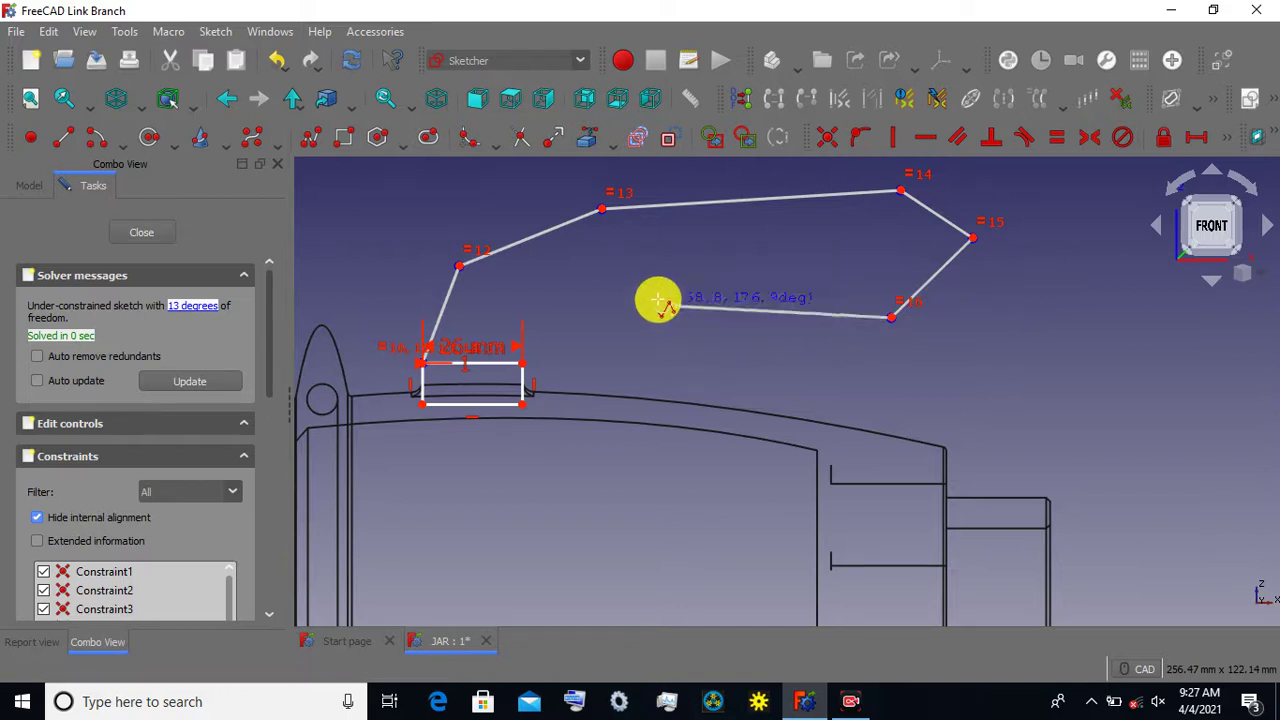
{"action": "left_click", "coordinate": [508, 318]}
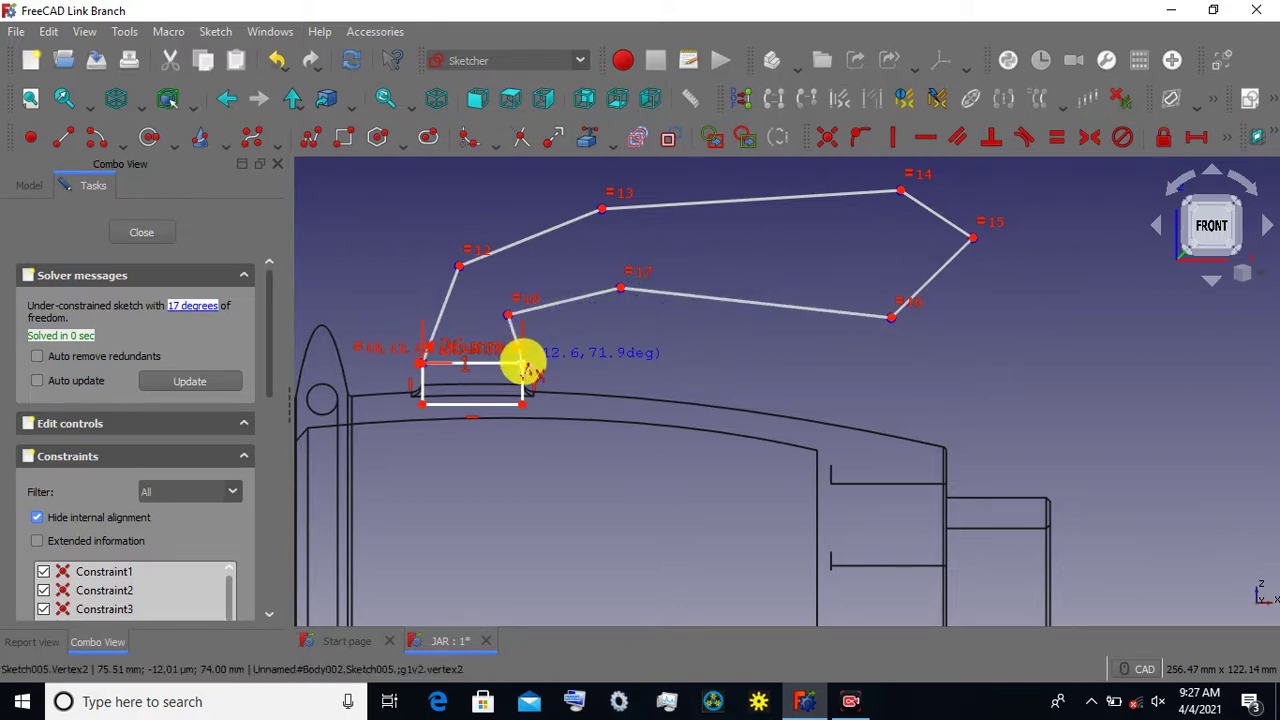
{"action": "left_click", "coordinate": [522, 364]}
{"action": "right_click", "coordinate": [522, 364]}
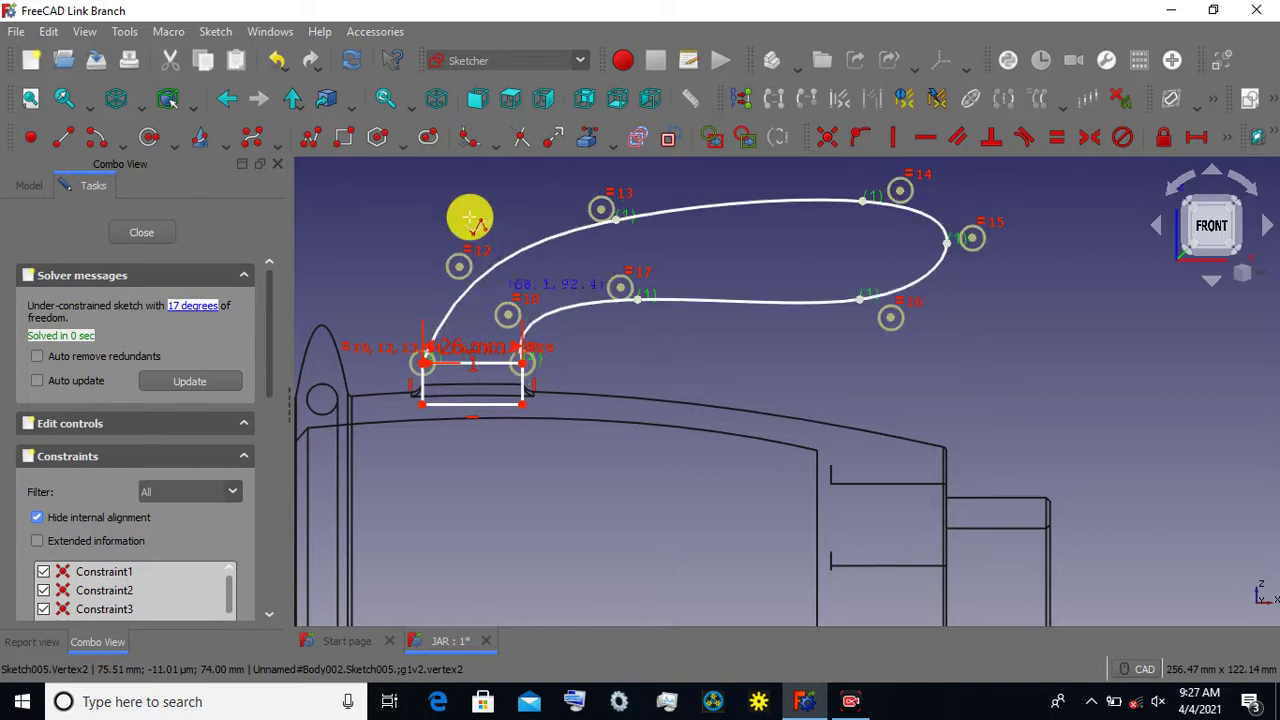
Drag poles 16 and 15 down and pole 14 left to round the loop.
{"action": "scroll", "coordinate": [463, 214], "scroll_direction": "down", "scroll_amount": 1}
{"action": "scroll", "coordinate": [594, 277], "scroll_direction": "down", "scroll_amount": 1}
{"action": "scroll", "coordinate": [657, 303], "scroll_direction": "down", "scroll_amount": 1}
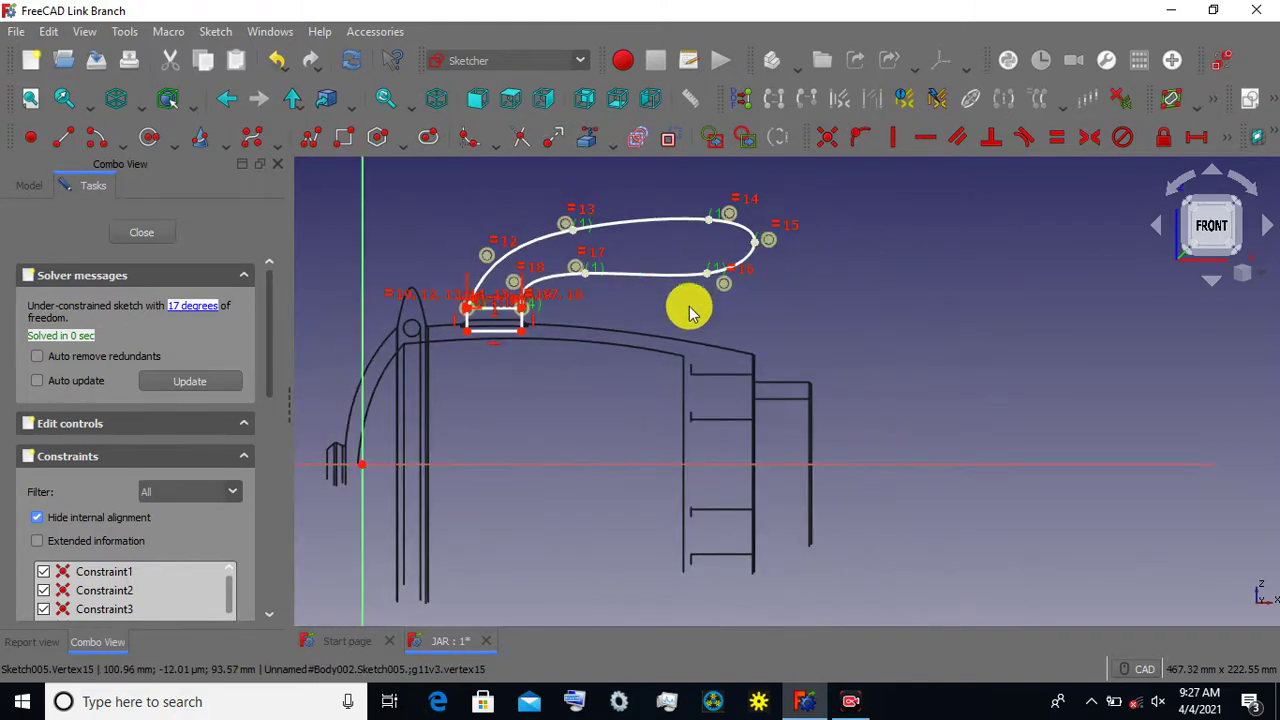
{"action": "left_click_drag", "start_coordinate": [728, 290], "coordinate": [722, 323]}
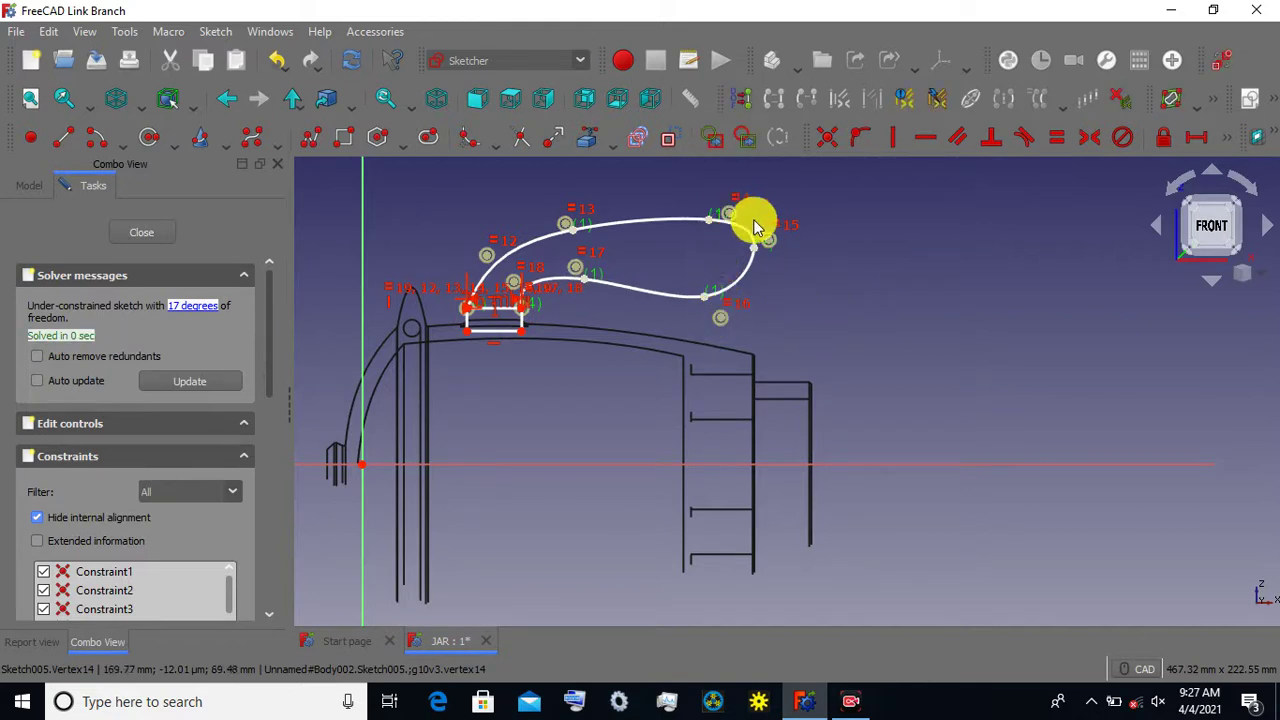
{"action": "left_click_drag", "start_coordinate": [768, 245], "coordinate": [769, 256]}
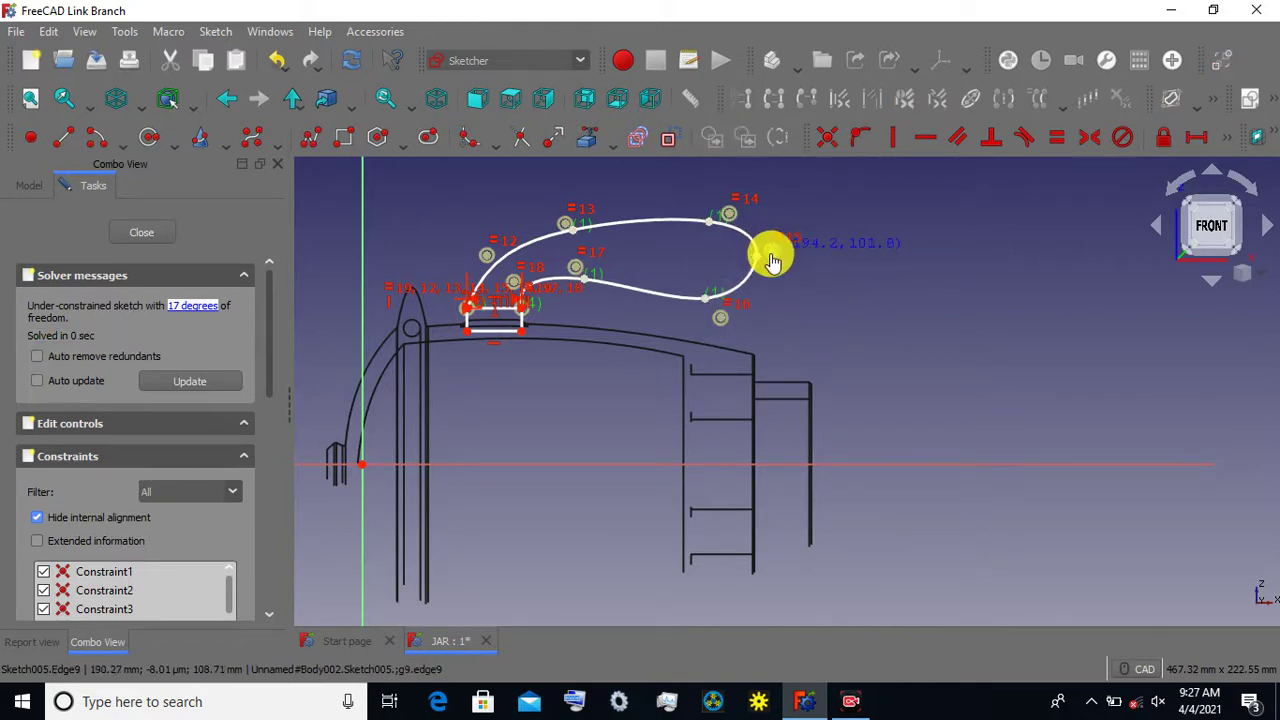
{"action": "mouse_move", "coordinate": [728, 218]}
{"action": "left_mouse_down"}
{"action": "mouse_move", "coordinate": [676, 233]}
{"action": "mouse_move", "coordinate": [671, 214]}
{"action": "mouse_move", "coordinate": [690, 213]}
{"action": "left_mouse_up"}
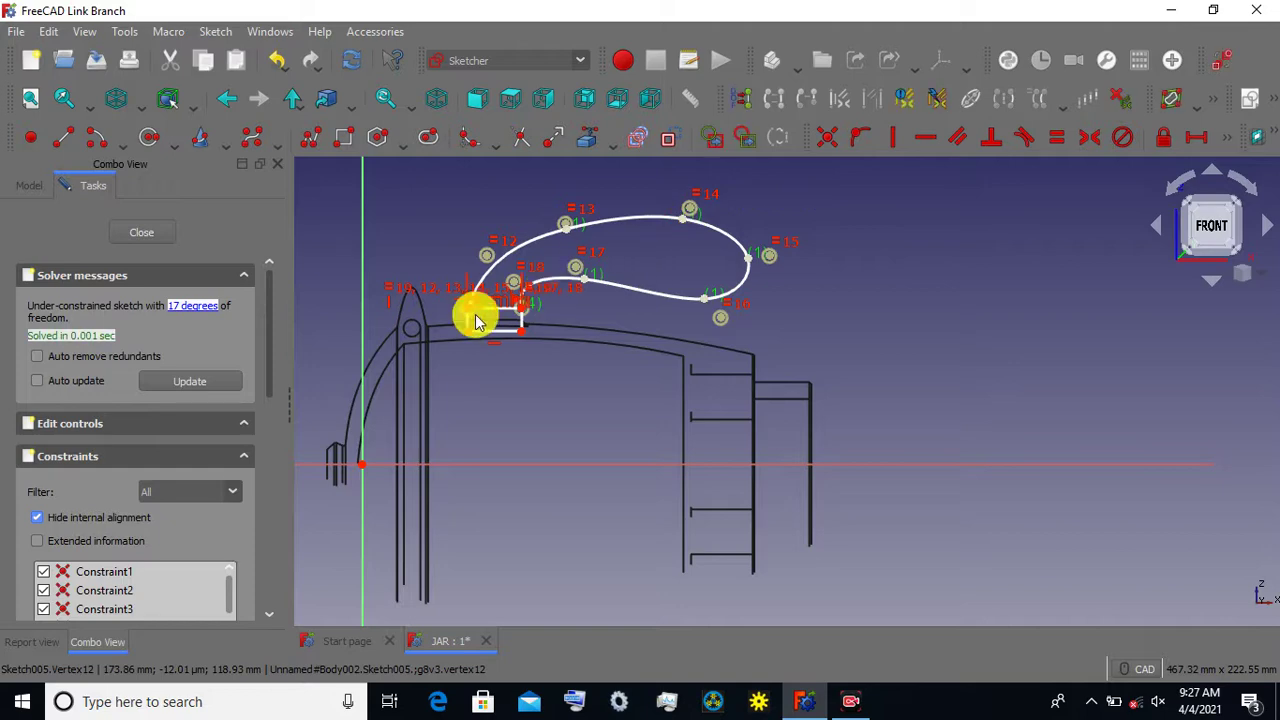
Move pole 12 down toward the rectangle and nudge pole 16 to refine the lower curve.
{"action": "scroll", "coordinate": [465, 306], "scroll_direction": "up", "scroll_amount": 5}
{"action": "scroll", "coordinate": [471, 206], "scroll_direction": "down", "scroll_amount": 1}
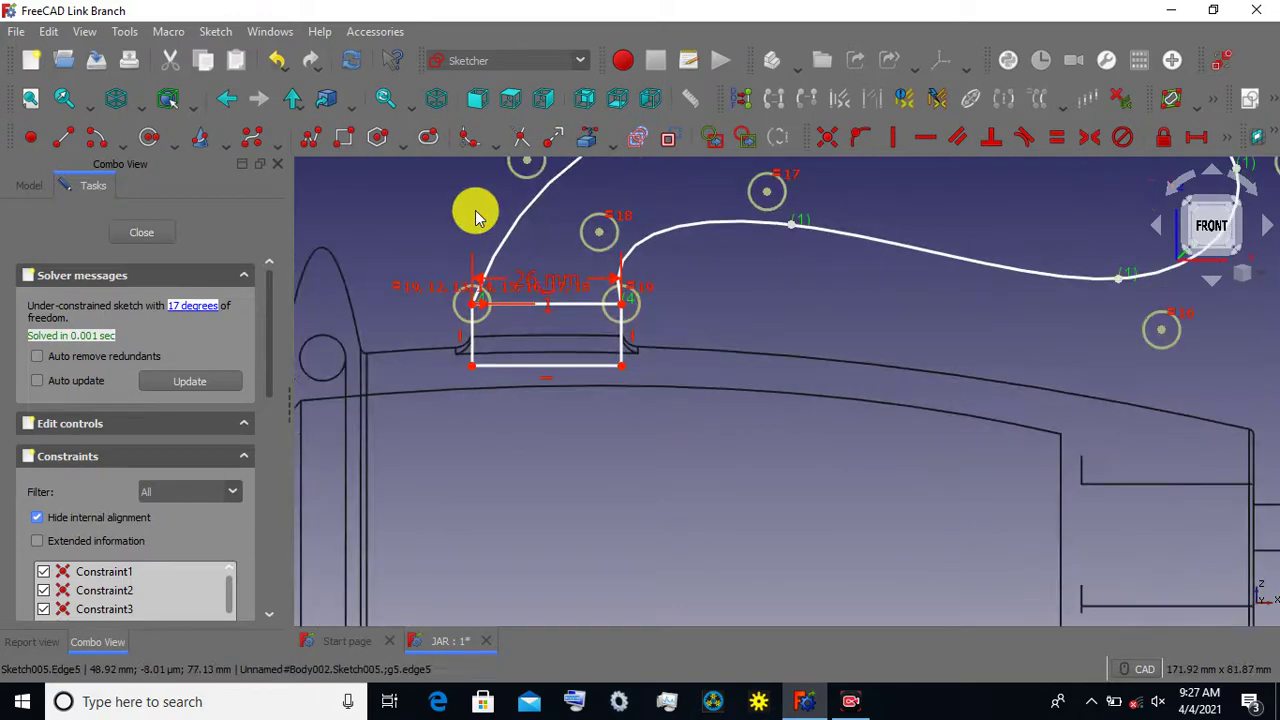
{"action": "scroll", "coordinate": [477, 300], "scroll_direction": "up", "scroll_amount": 1}
{"action": "scroll", "coordinate": [477, 300], "scroll_direction": "up", "scroll_amount": 1}
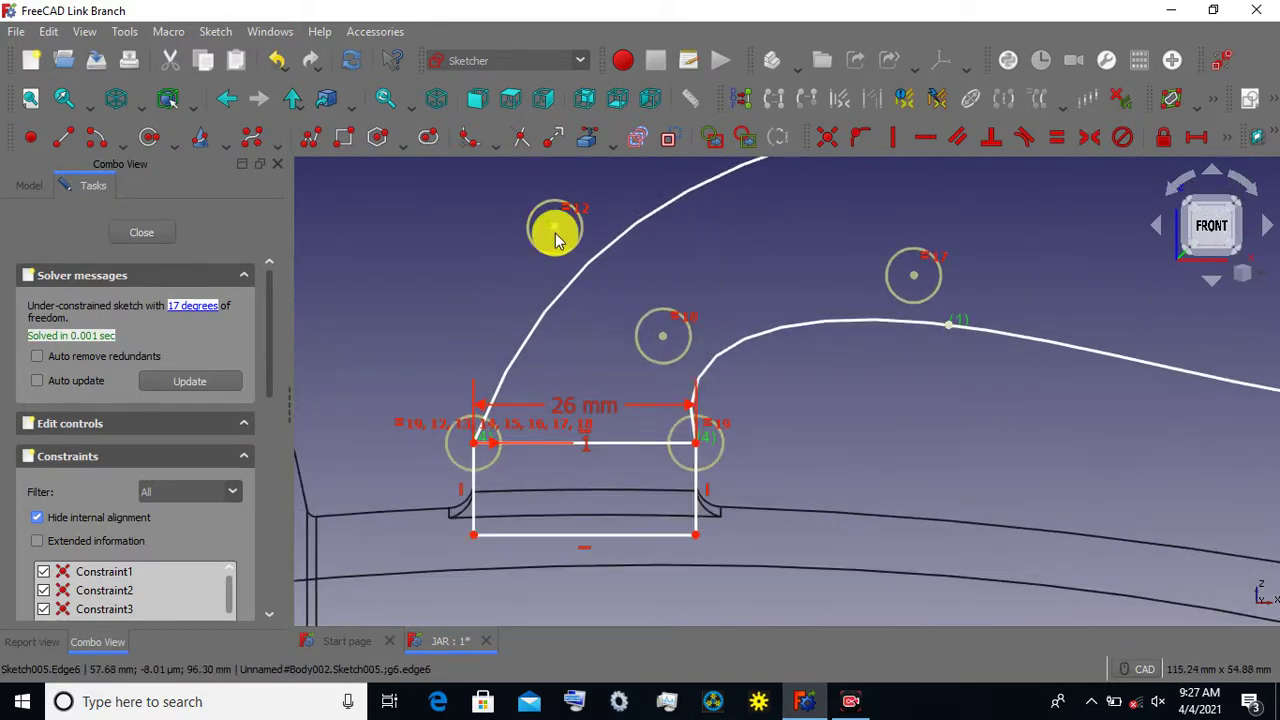
{"action": "mouse_move", "coordinate": [553, 235]}
{"action": "left_mouse_down"}
{"action": "mouse_move", "coordinate": [488, 332]}
{"action": "mouse_move", "coordinate": [456, 333]}
{"action": "left_mouse_up"}
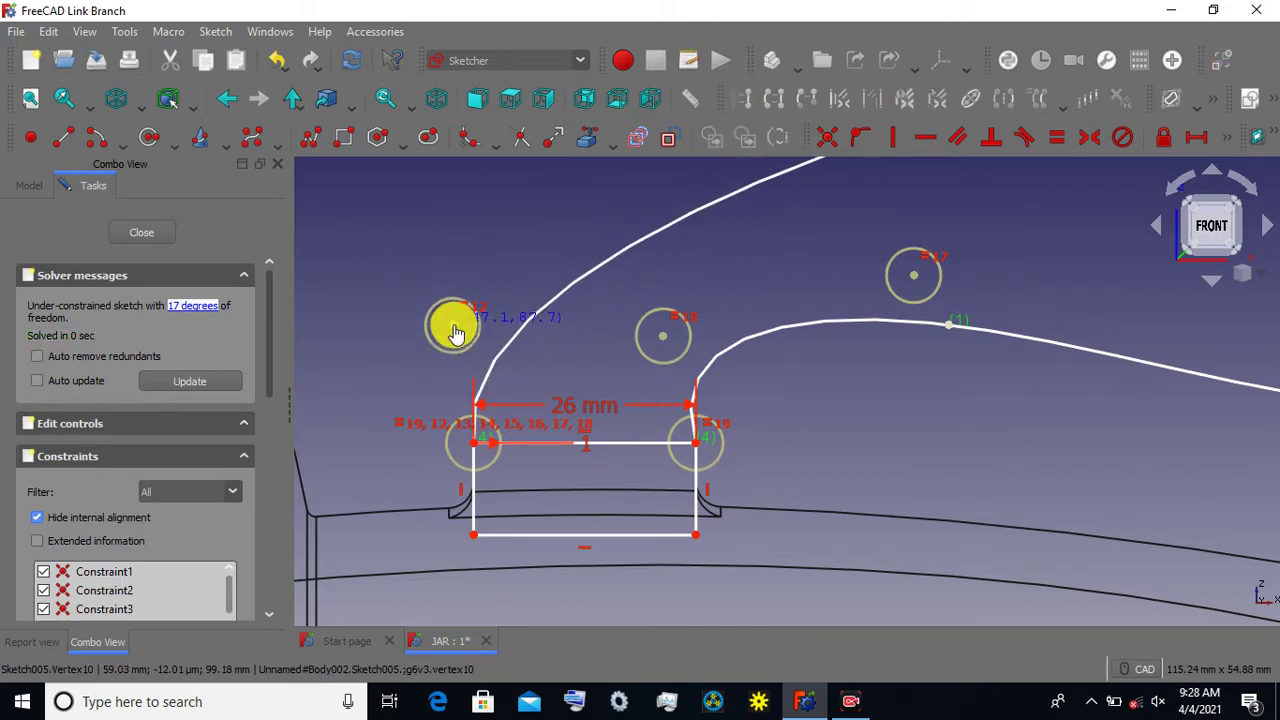
{"action": "scroll", "coordinate": [765, 380], "scroll_direction": "down", "scroll_amount": 1}
{"action": "scroll", "coordinate": [785, 392], "scroll_direction": "down", "scroll_amount": 1}
{"action": "scroll", "coordinate": [785, 392], "scroll_direction": "up", "scroll_amount": 2}
{"action": "left_click_drag", "start_coordinate": [663, 337], "coordinate": [677, 341]}
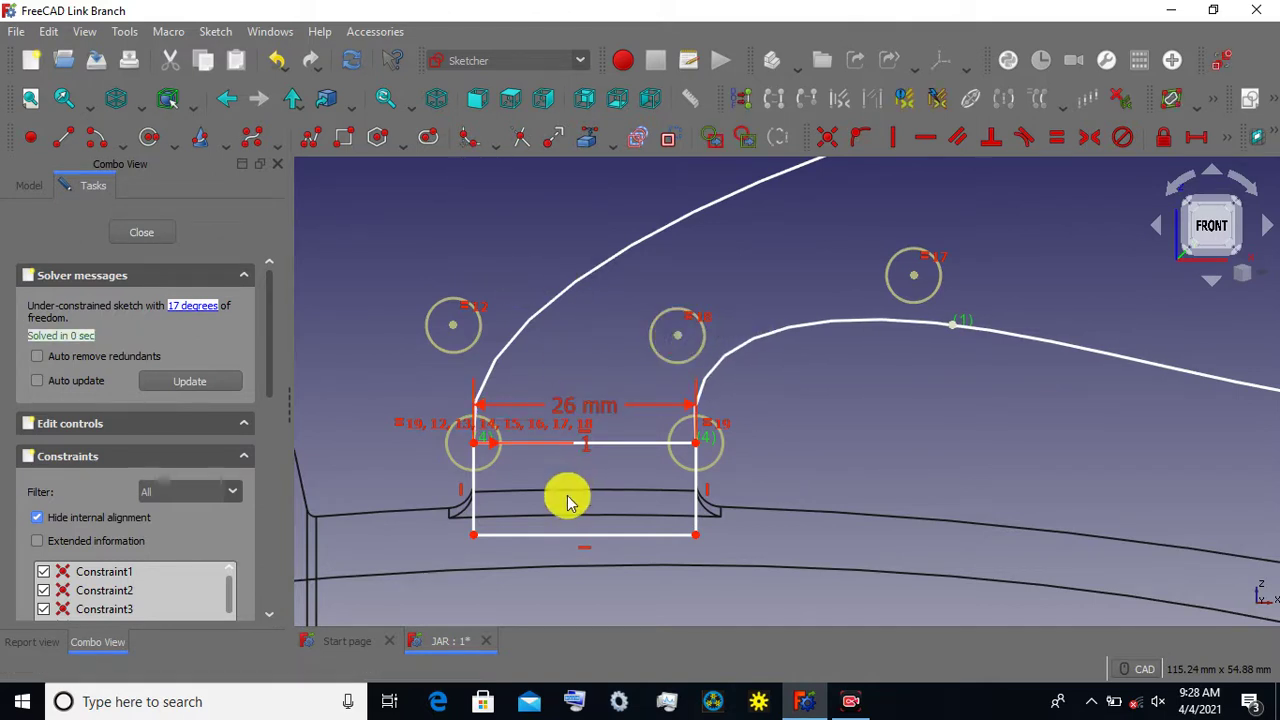
Select the rectangle's bottom and right edges and constrain the handle base's left edge.
{"action": "left_click", "coordinate": [558, 535]}
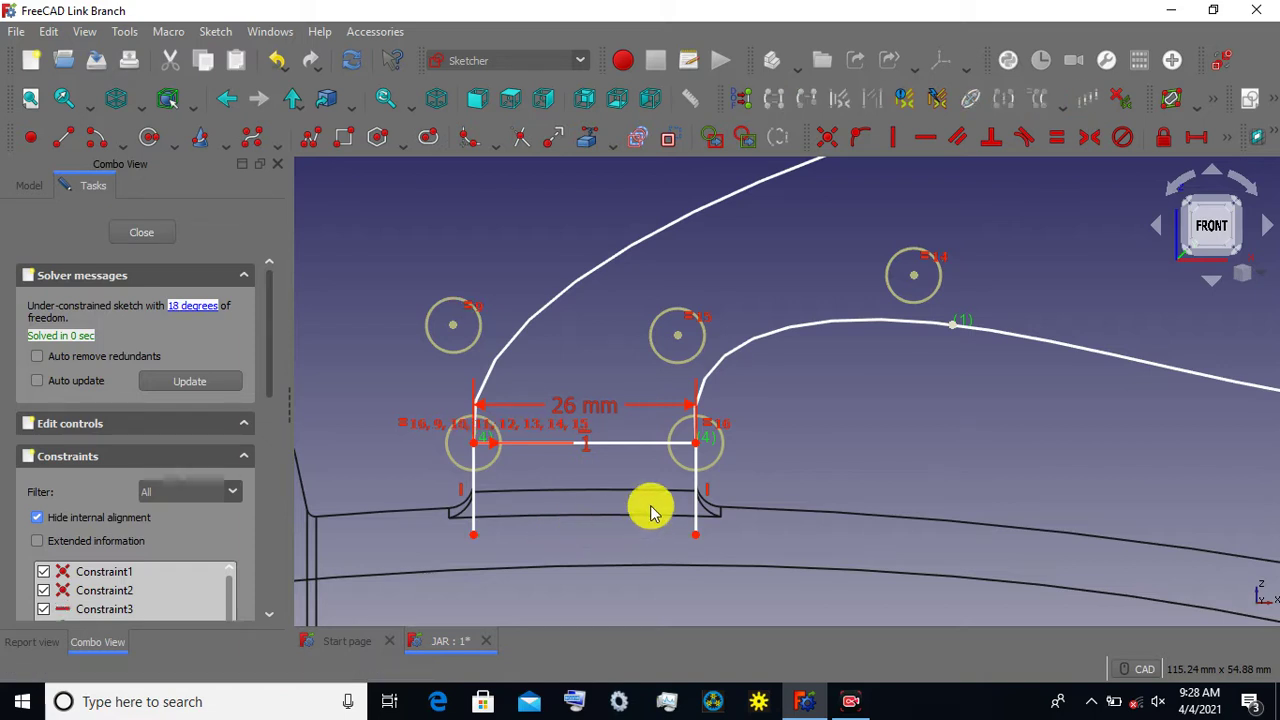
{"action": "left_click", "coordinate": [697, 478]}
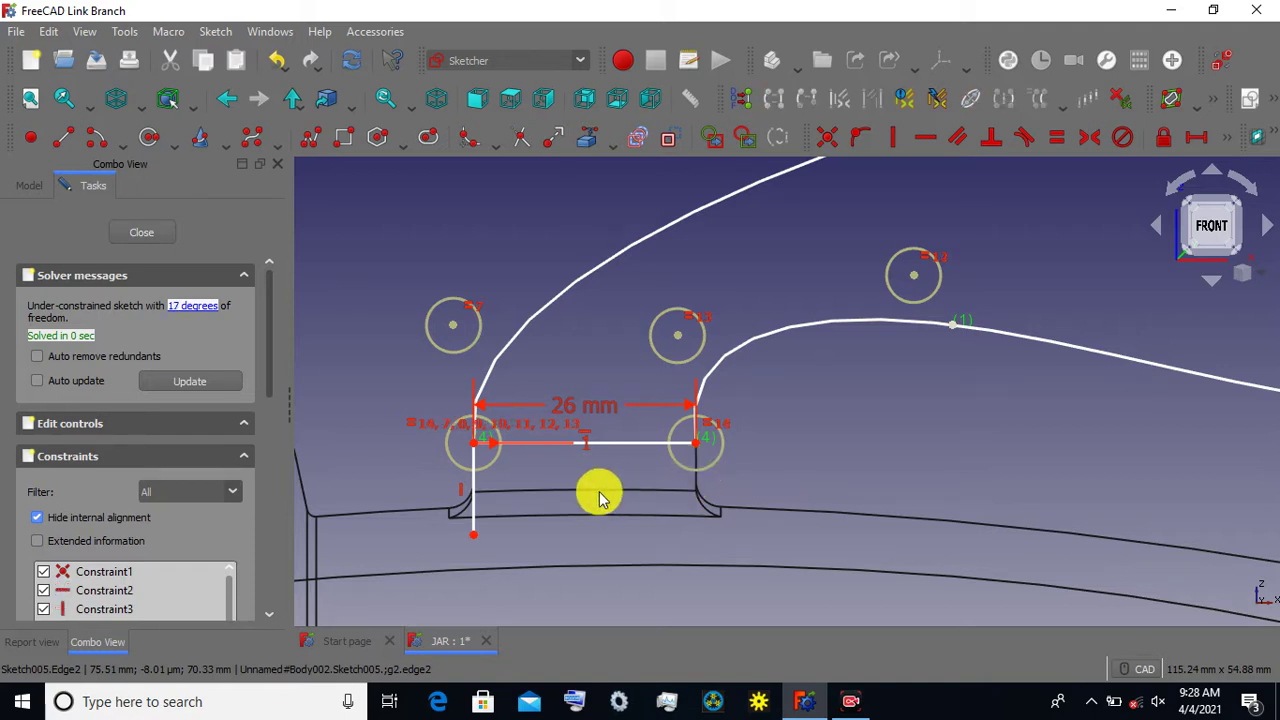
{"action": "left_click", "coordinate": [473, 490]}
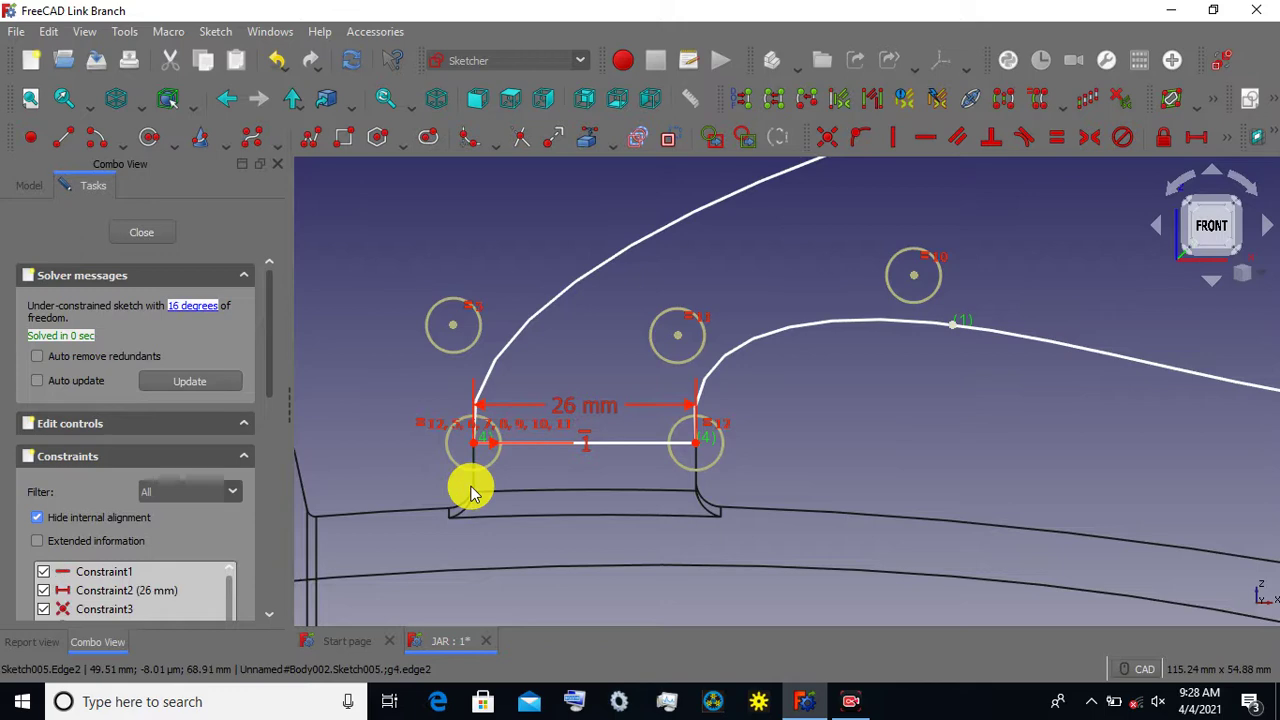
Pull outer spline pole #8 inward to reshape the handle loop.
{"action": "scroll", "coordinate": [371, 386], "scroll_direction": "down", "scroll_amount": 2}
{"action": "scroll", "coordinate": [374, 380], "scroll_direction": "down", "scroll_amount": 1}
{"action": "scroll", "coordinate": [693, 440], "scroll_direction": "down", "scroll_amount": 2}
{"action": "scroll", "coordinate": [693, 440], "scroll_direction": "down", "scroll_amount": 1}
{"action": "scroll", "coordinate": [719, 415], "scroll_direction": "up", "scroll_amount": 1}
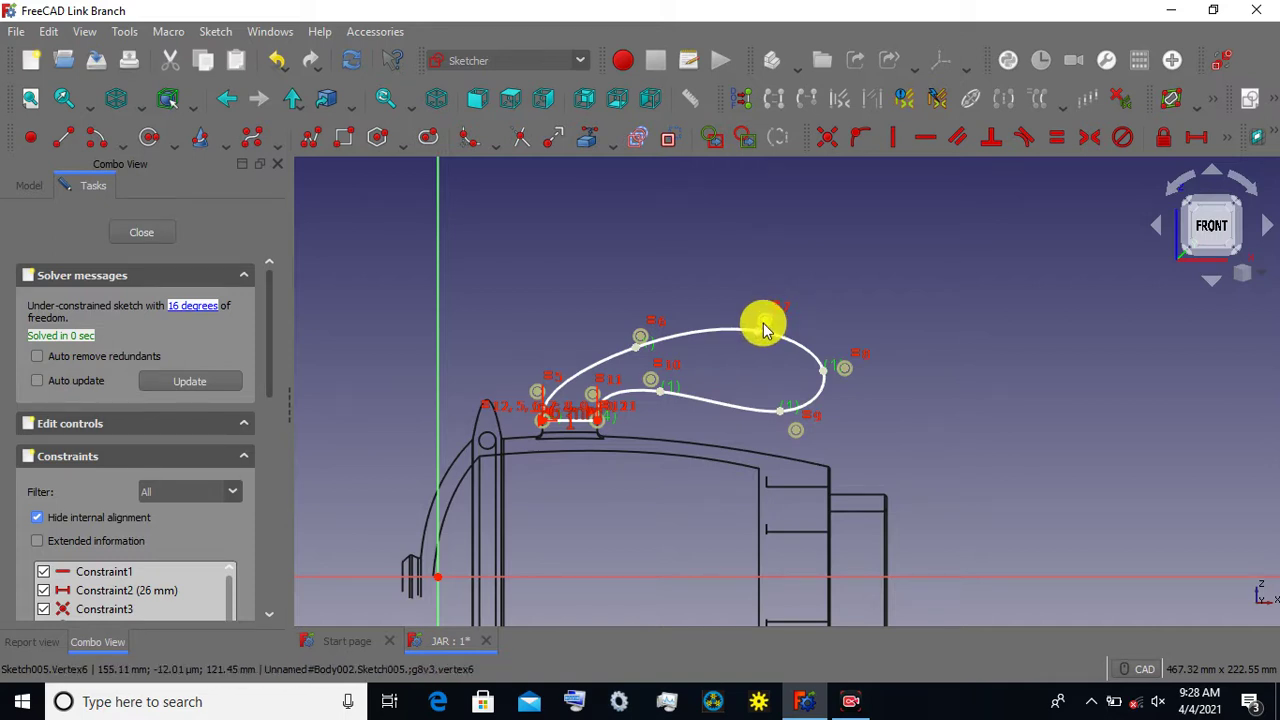
{"action": "mouse_move", "coordinate": [795, 431]}
{"action": "left_mouse_down"}
{"action": "mouse_move", "coordinate": [754, 414]}
{"action": "mouse_move", "coordinate": [757, 424]}
{"action": "left_mouse_up"}
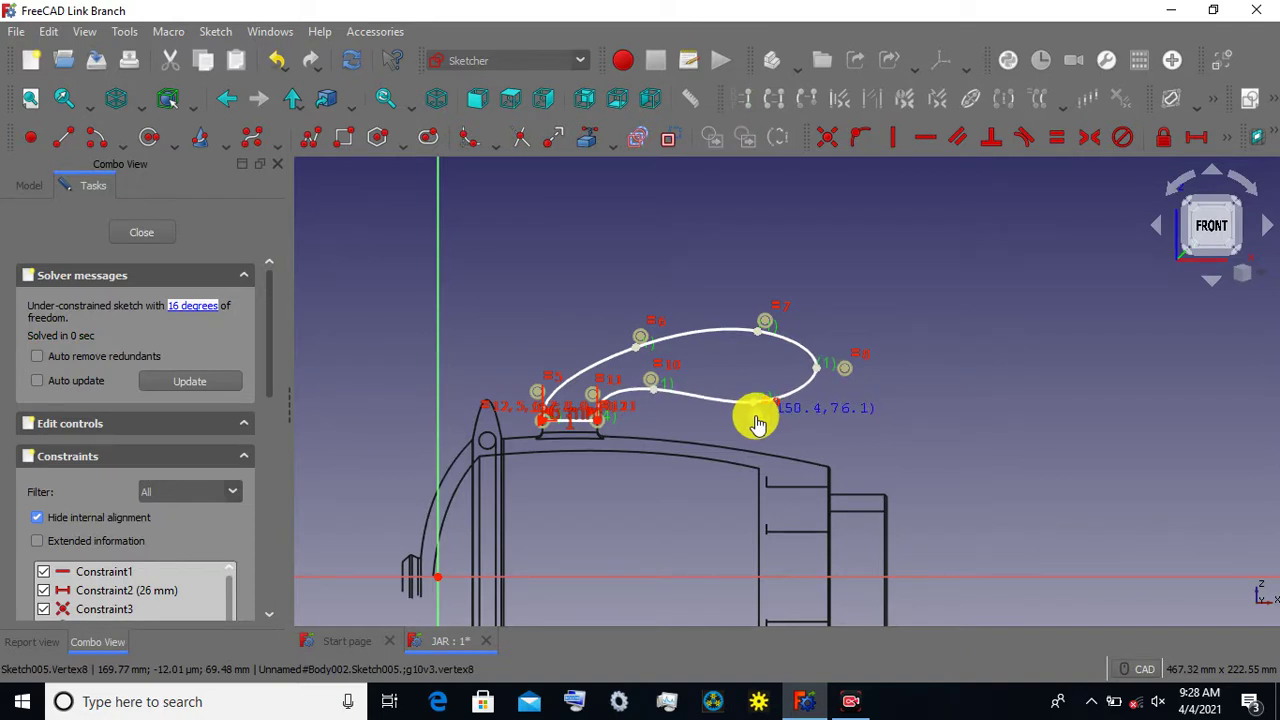
{"action": "scroll", "coordinate": [686, 364], "scroll_direction": "up", "scroll_amount": 1}
{"action": "scroll", "coordinate": [688, 370], "scroll_direction": "up", "scroll_amount": 2}
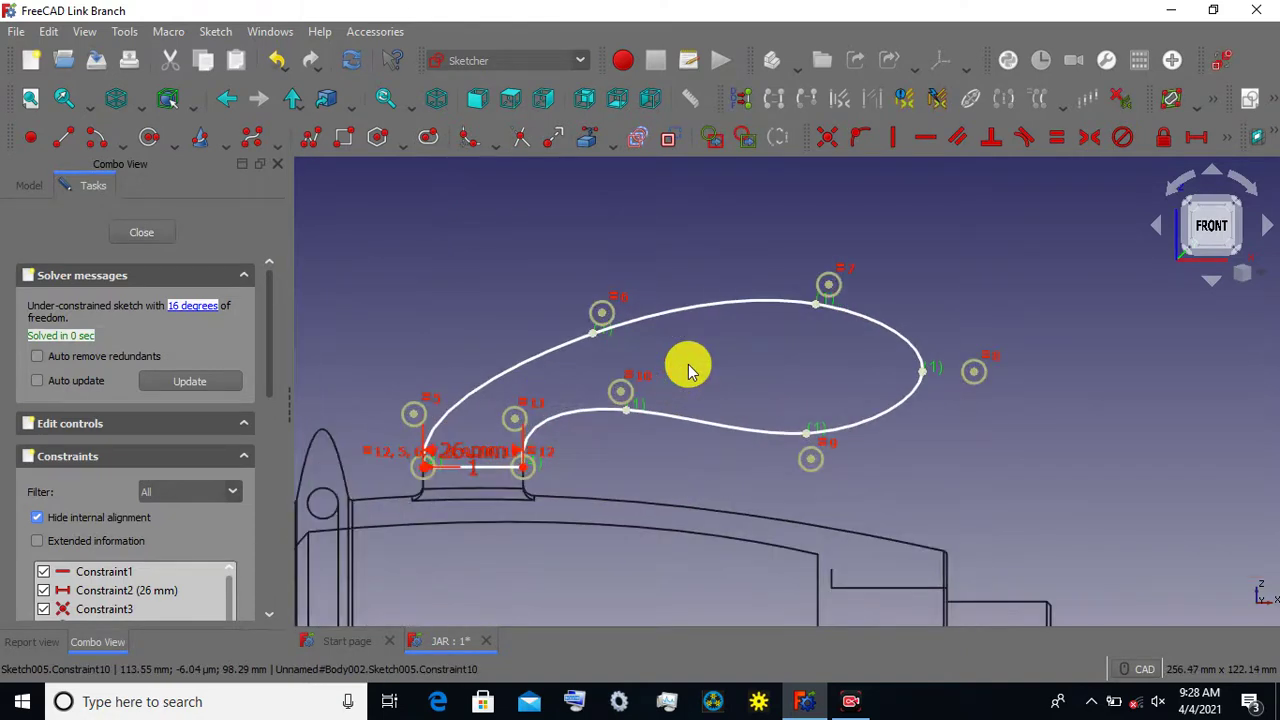
{"action": "scroll", "coordinate": [688, 370], "scroll_direction": "down", "scroll_amount": 2}
{"action": "scroll", "coordinate": [688, 370], "scroll_direction": "down", "scroll_amount": 2}
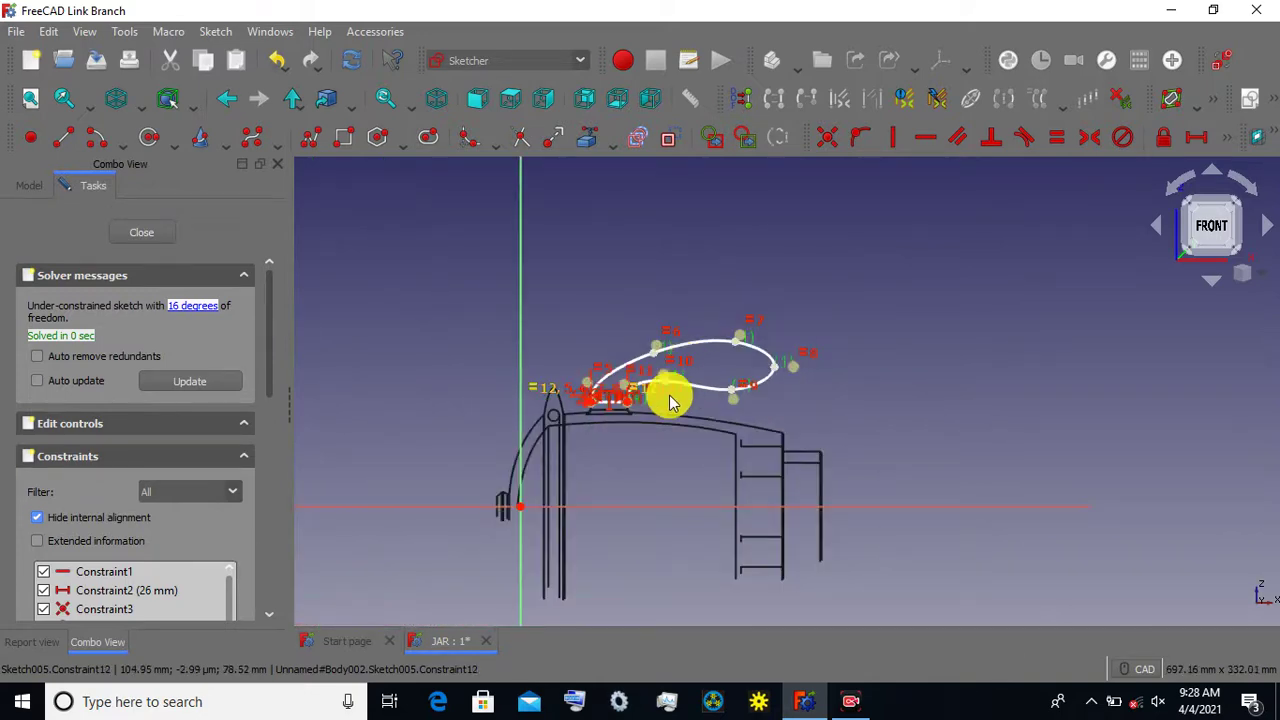
{"action": "scroll", "coordinate": [671, 400], "scroll_direction": "up", "scroll_amount": 1}
{"action": "scroll", "coordinate": [671, 398], "scroll_direction": "up", "scroll_amount": 2}
{"action": "scroll", "coordinate": [671, 396], "scroll_direction": "up", "scroll_amount": 1}
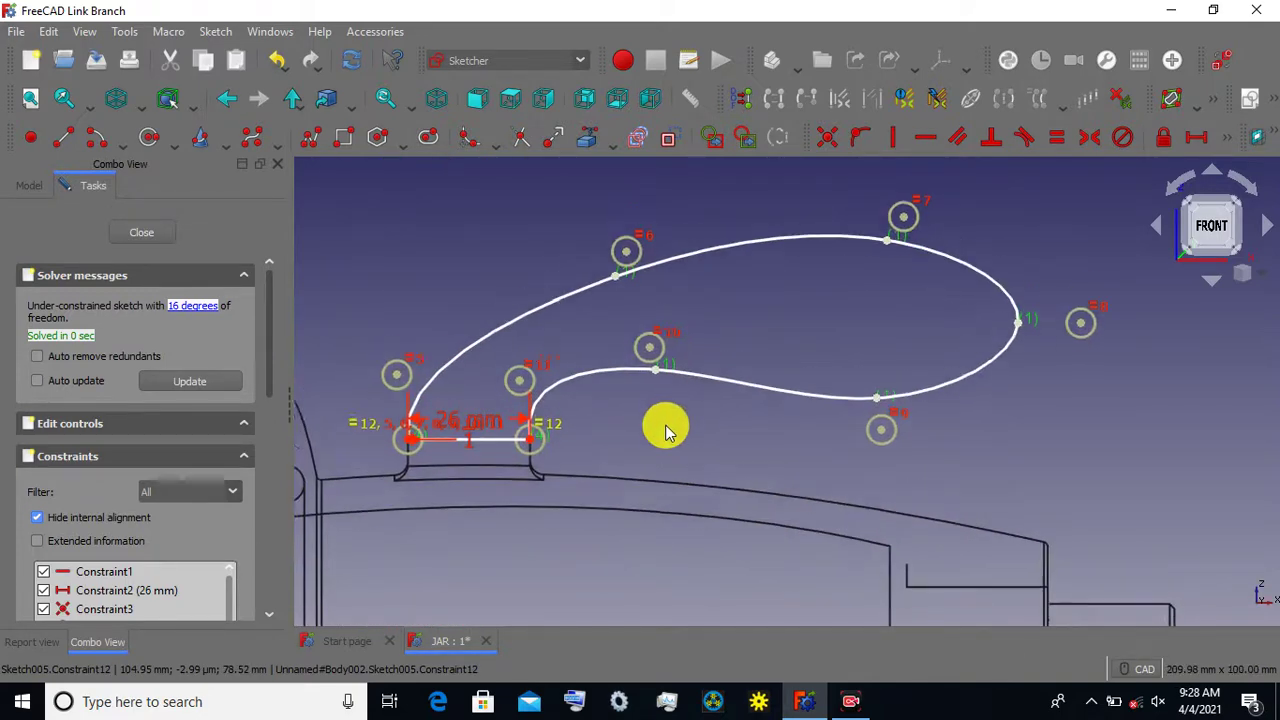
{"action": "scroll", "coordinate": [668, 430], "scroll_direction": "up", "scroll_amount": 1}
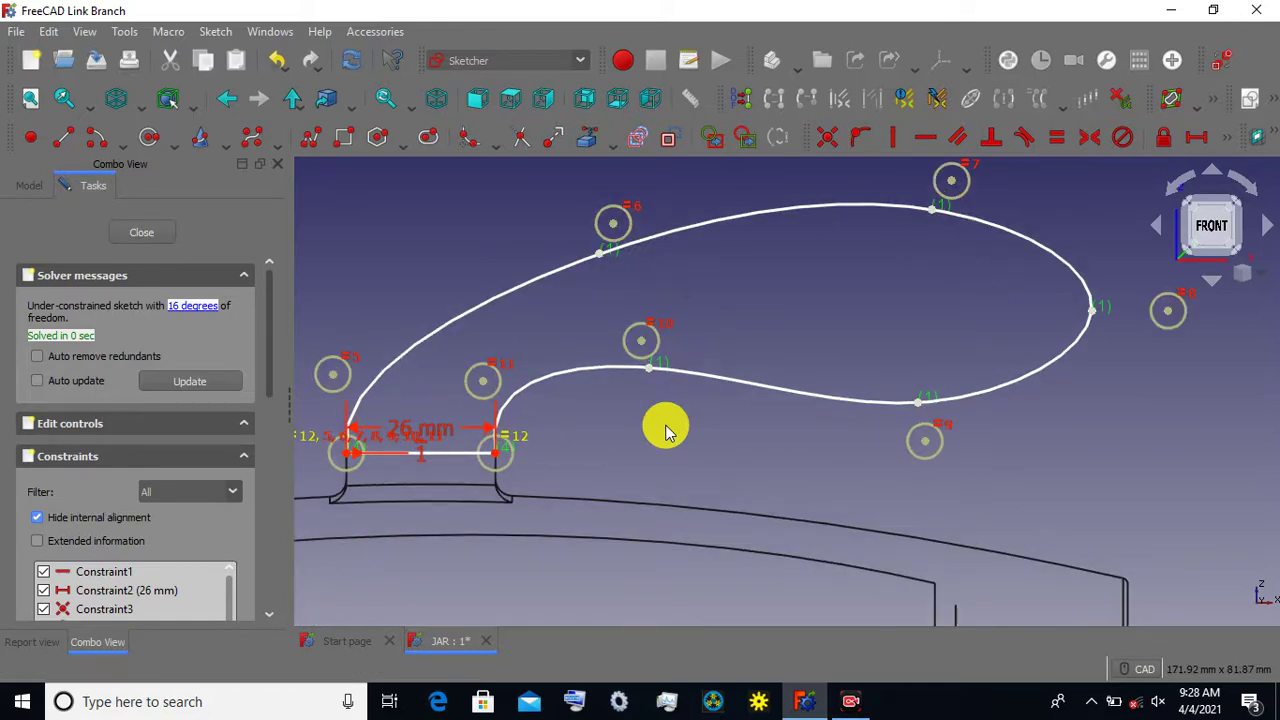
{"action": "scroll", "coordinate": [667, 430], "scroll_direction": "down", "scroll_amount": 2}
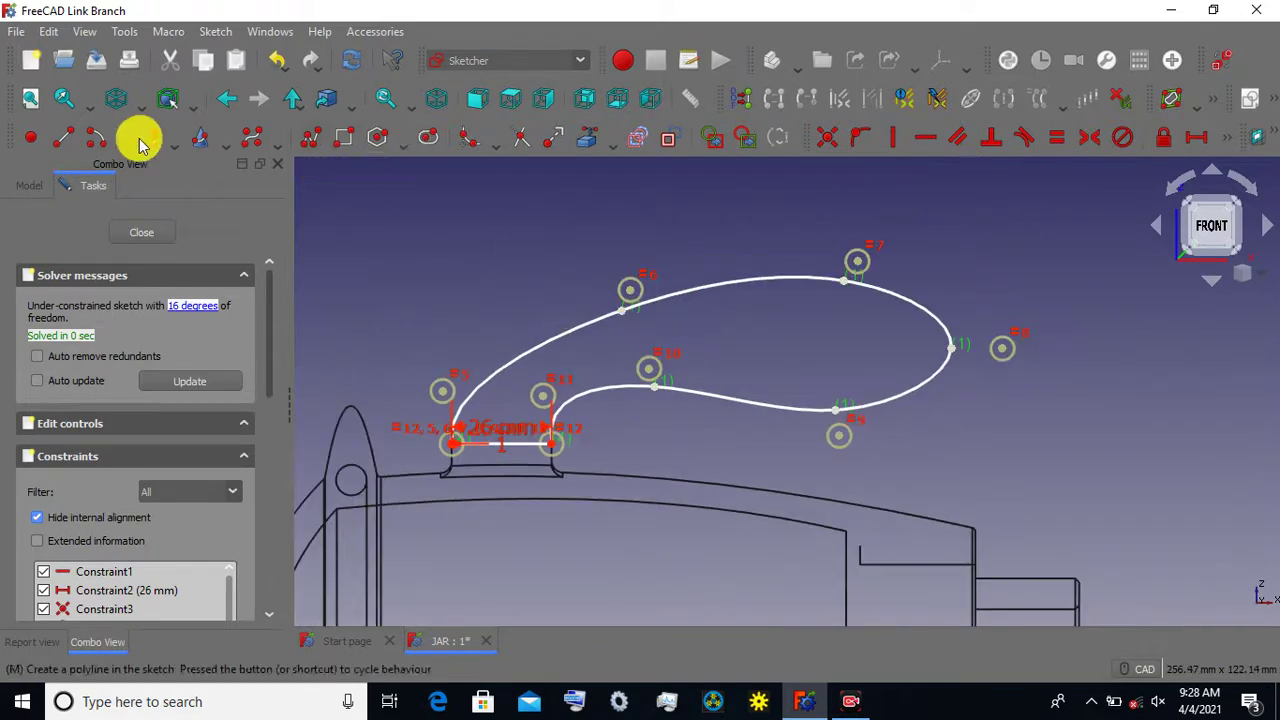
{"action": "left_click", "coordinate": [250, 140]}
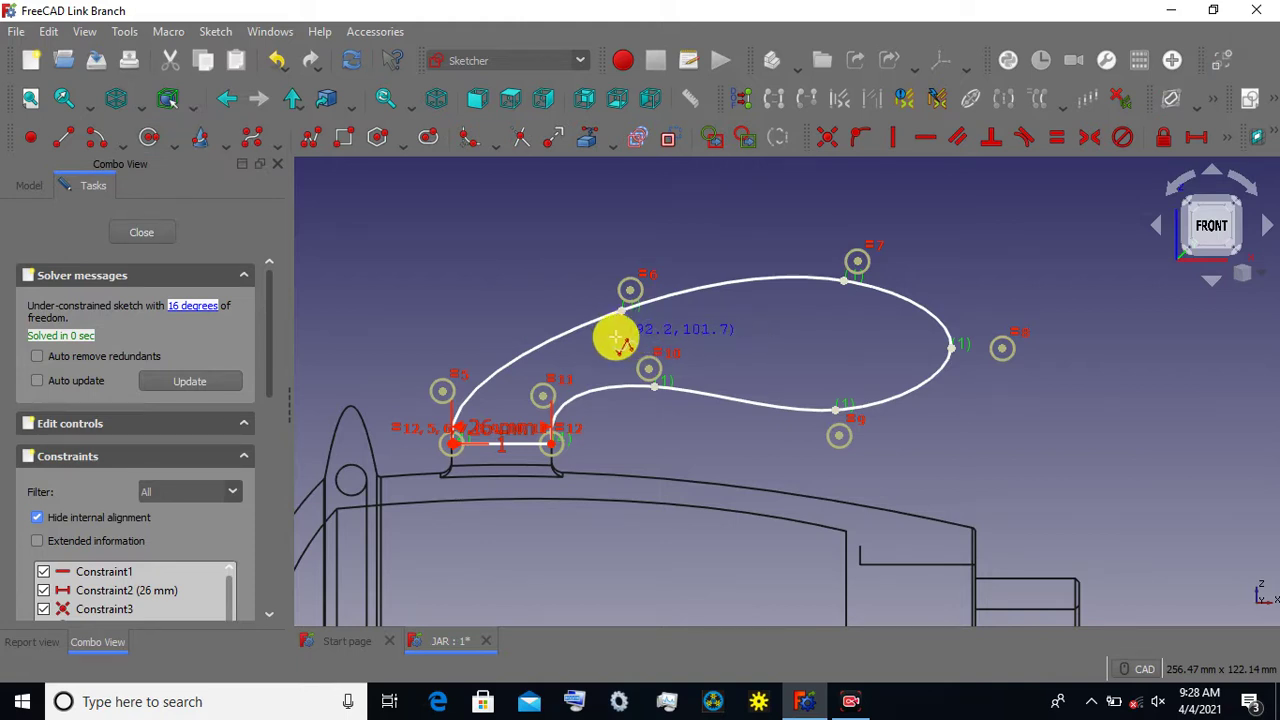
{"action": "left_click", "coordinate": [614, 338]}
{"action": "left_click", "coordinate": [737, 301]}
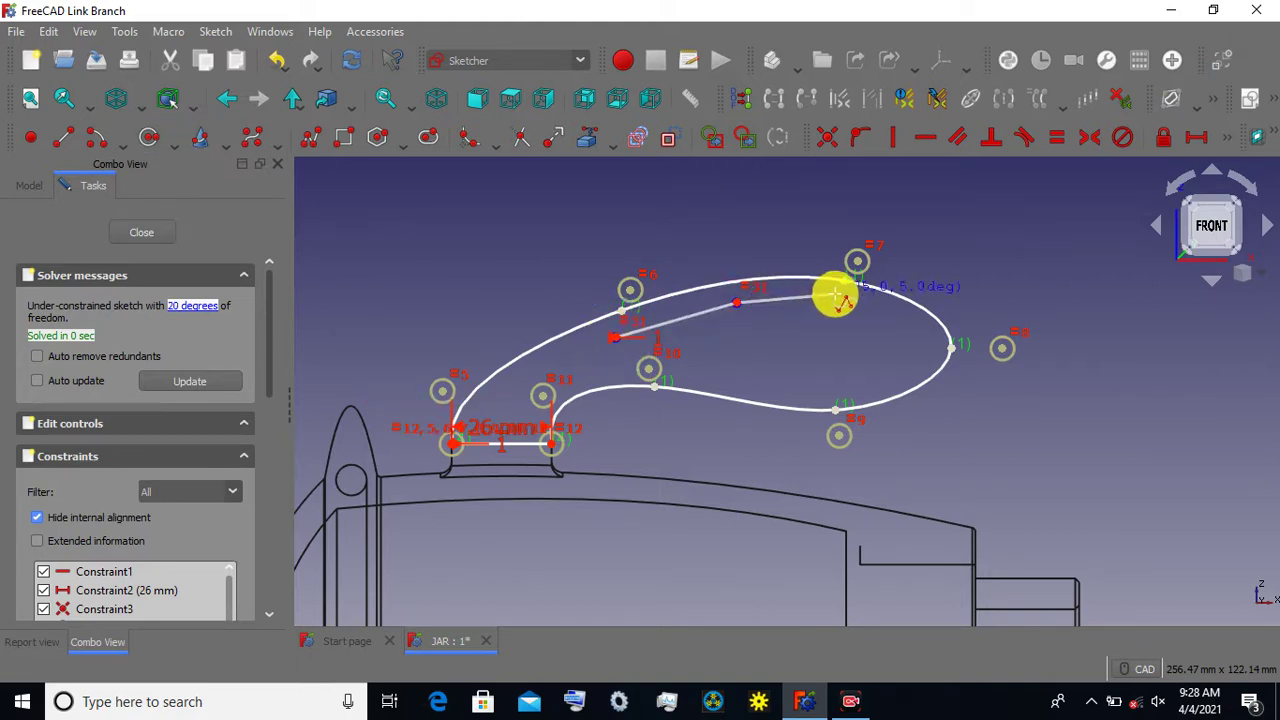
{"action": "left_click", "coordinate": [846, 301]}
{"action": "left_click", "coordinate": [918, 343]}
{"action": "left_click", "coordinate": [839, 389]}
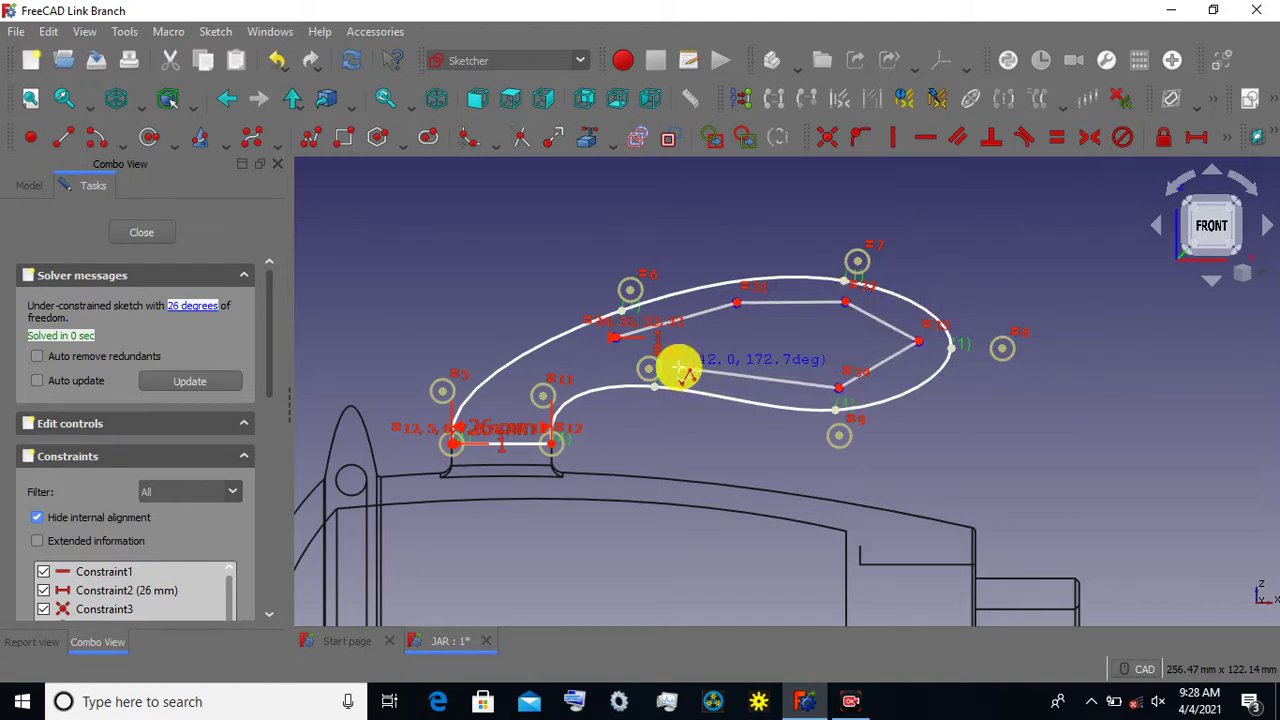
{"action": "left_click", "coordinate": [615, 342]}
{"action": "right_click", "coordinate": [557, 280]}
{"action": "left_click", "coordinate": [457, 285]}
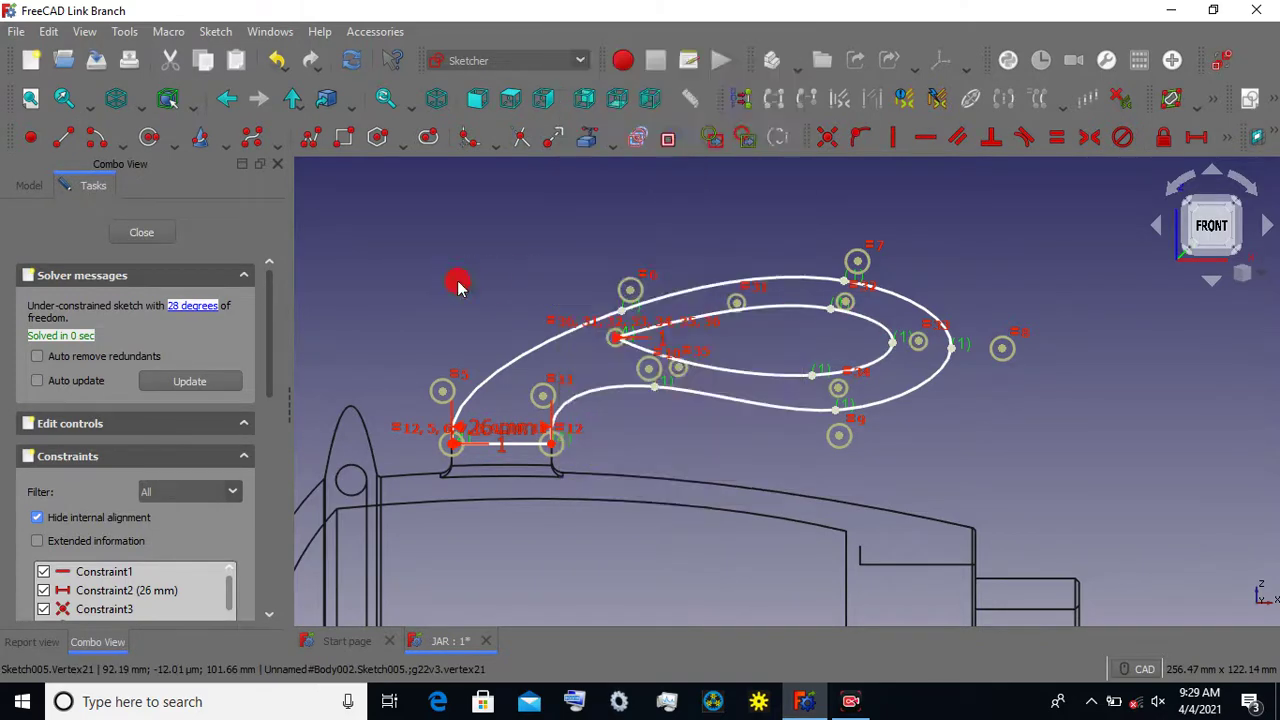
{"action": "scroll", "coordinate": [628, 322], "scroll_direction": "up", "scroll_amount": 2}
{"action": "scroll", "coordinate": [628, 322], "scroll_direction": "up", "scroll_amount": 2}
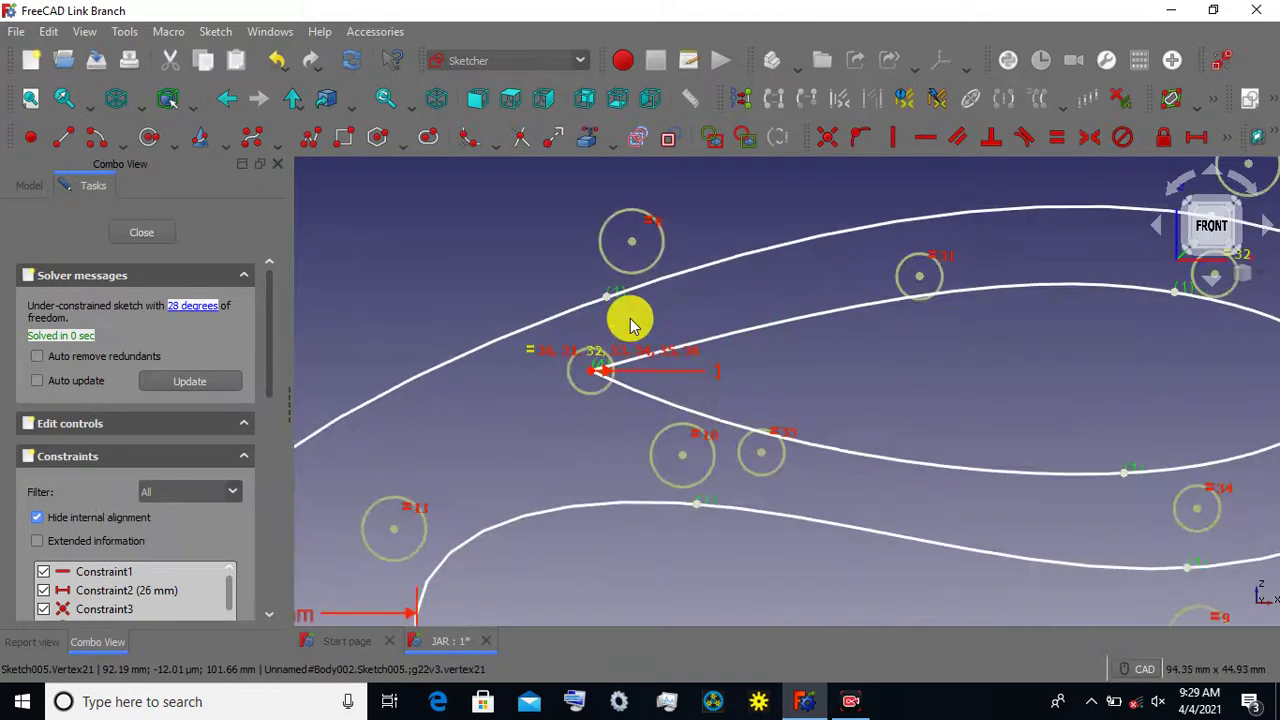
{"action": "scroll", "coordinate": [628, 322], "scroll_direction": "up", "scroll_amount": 2}
{"action": "mouse_move", "coordinate": [590, 390]}
{"action": "left_mouse_down"}
{"action": "mouse_move", "coordinate": [650, 397]}
{"action": "mouse_move", "coordinate": [592, 404]}
{"action": "left_mouse_up"}
{"action": "scroll", "coordinate": [953, 388], "scroll_direction": "down", "scroll_amount": 3}
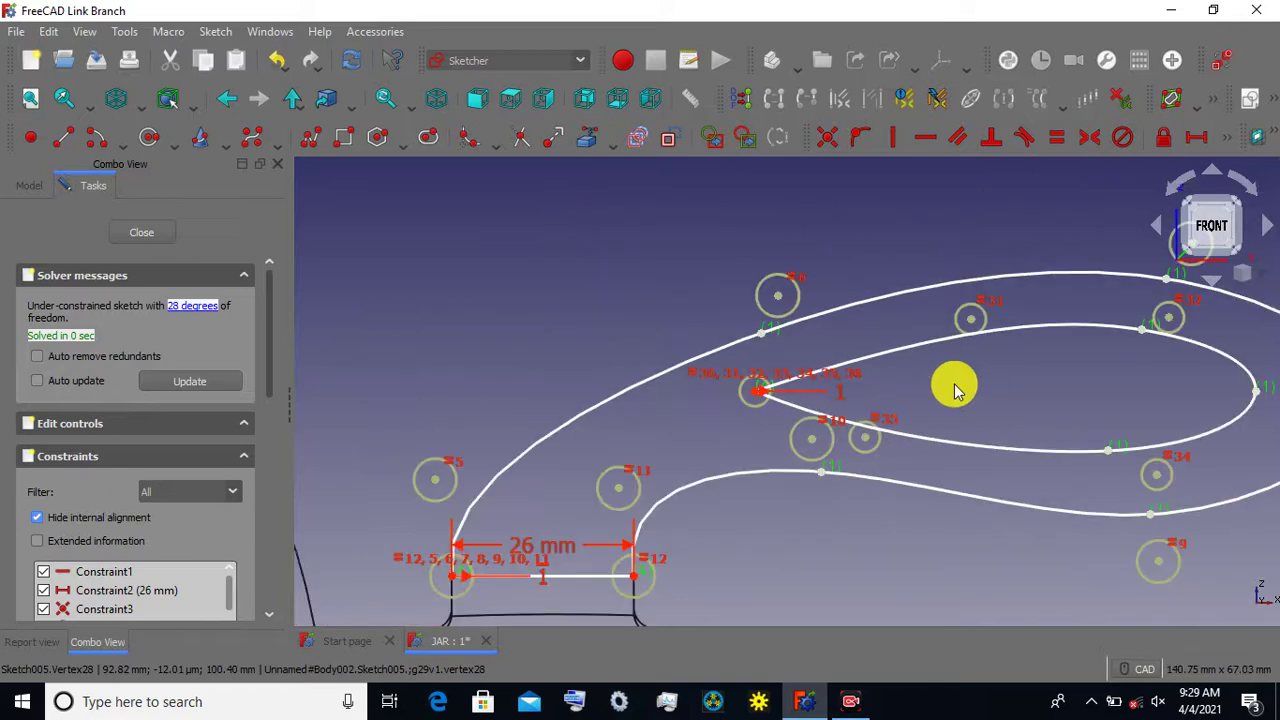
{"action": "left_click", "coordinate": [48, 31]}
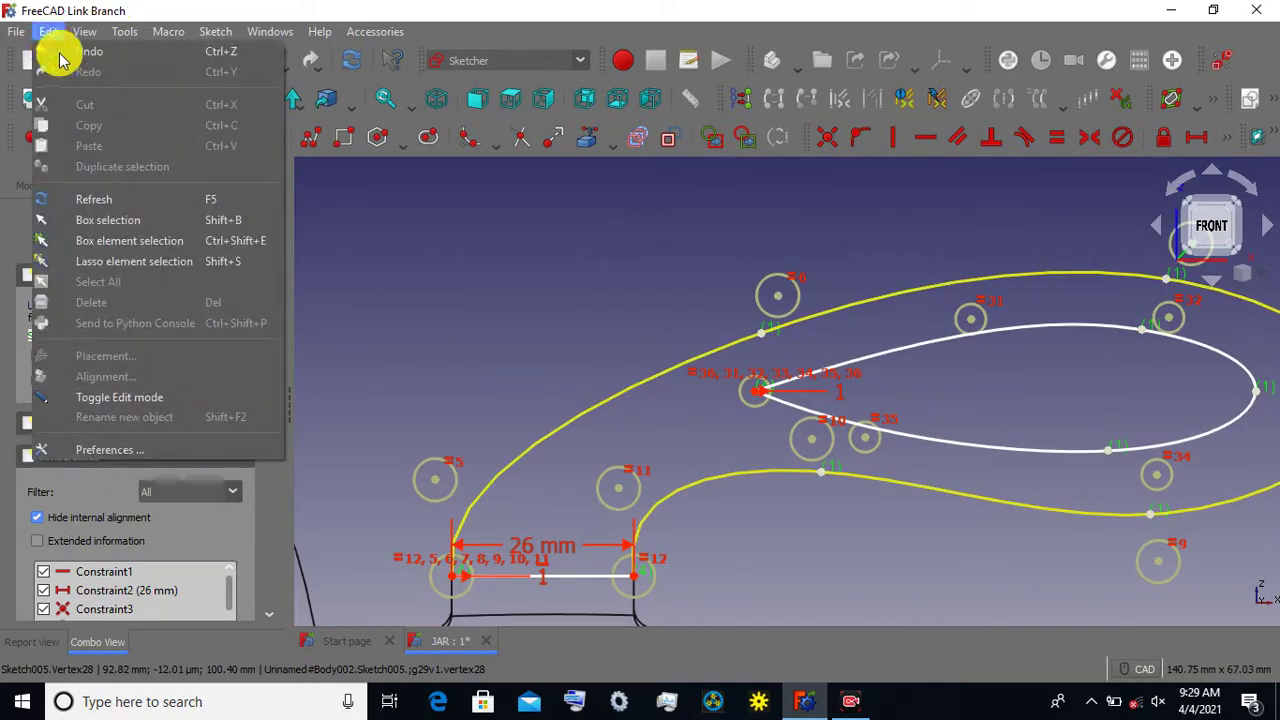
{"action": "left_click", "coordinate": [90, 51]}
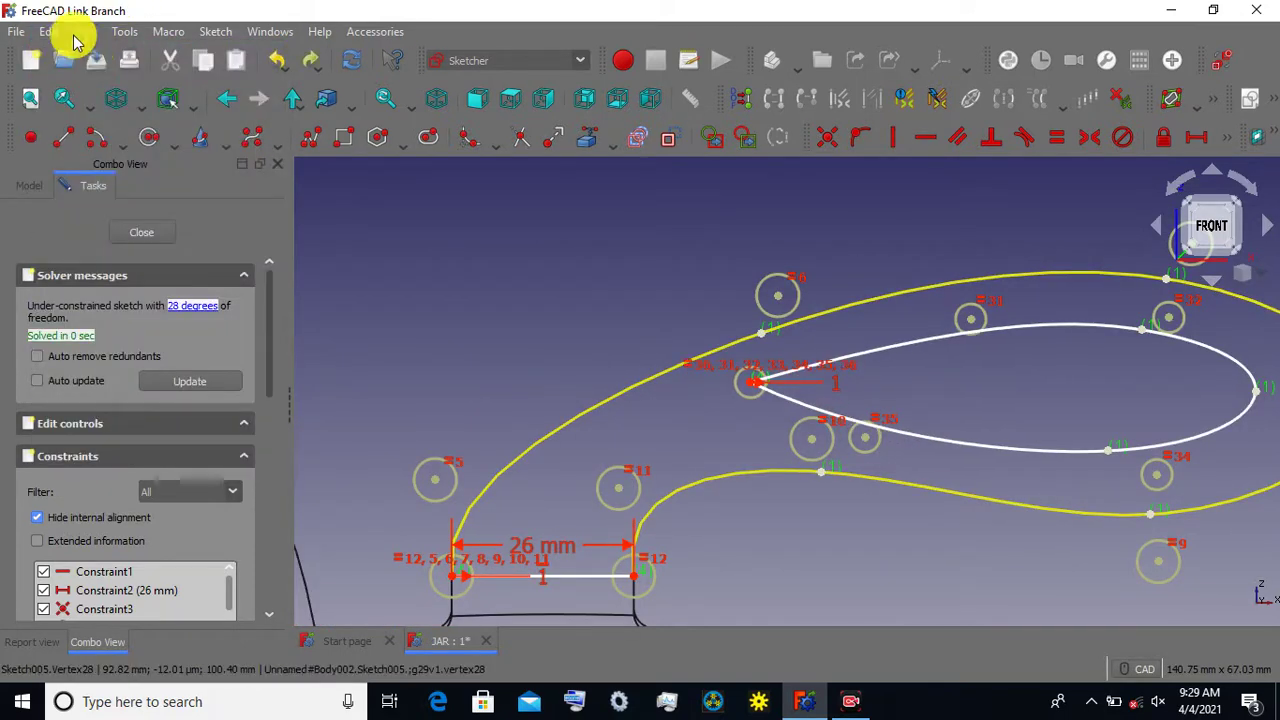
{"action": "left_click", "coordinate": [48, 31]}
{"action": "left_click", "coordinate": [62, 50]}
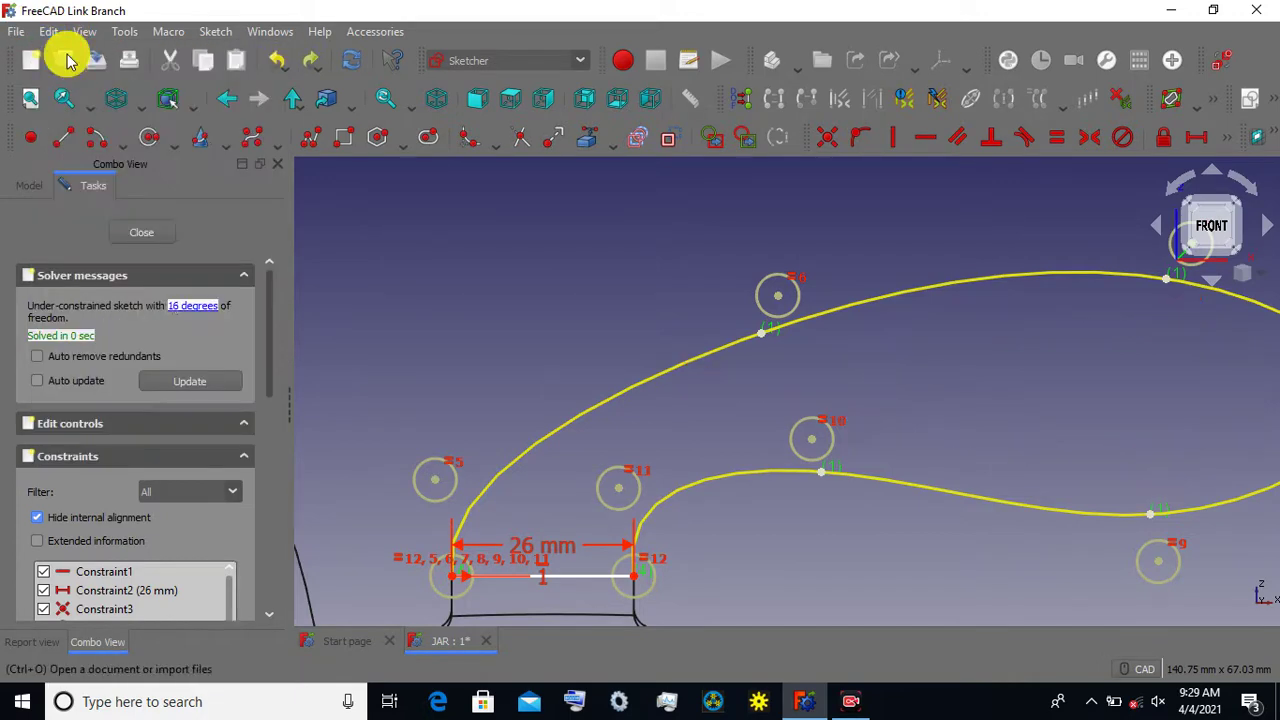
{"action": "scroll", "coordinate": [562, 265], "scroll_direction": "down", "scroll_amount": 3}
Draw a small center-and-end-points arc inside the left end of the handle loop.
{"action": "middle_click_drag", "start_coordinate": [537, 271], "coordinate": [365, 270]}
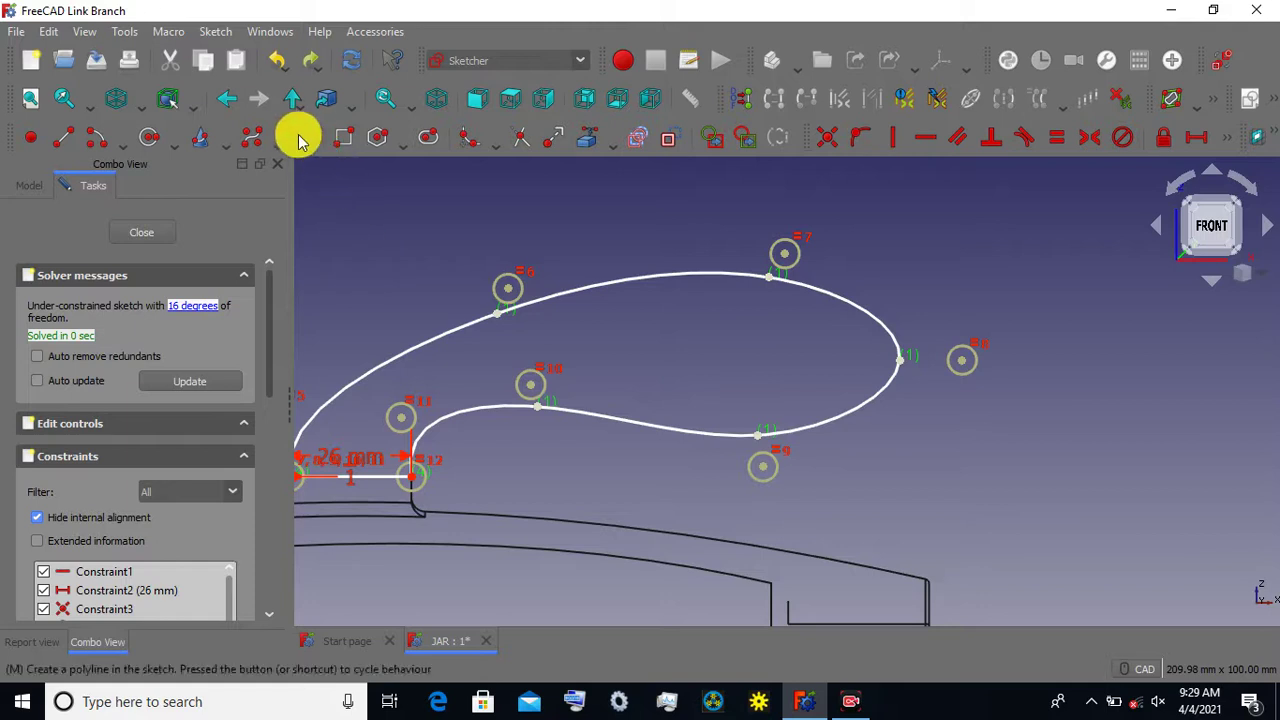
{"action": "left_click", "coordinate": [170, 150]}
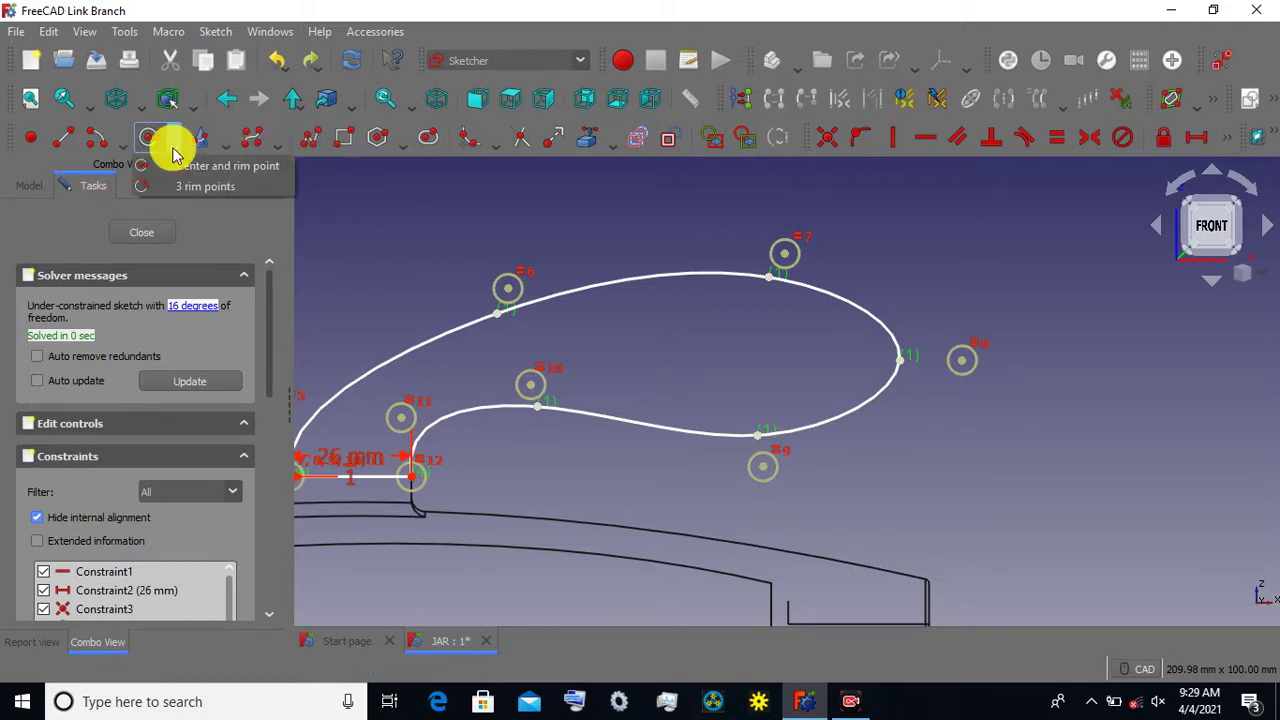
{"action": "left_click", "coordinate": [94, 137]}
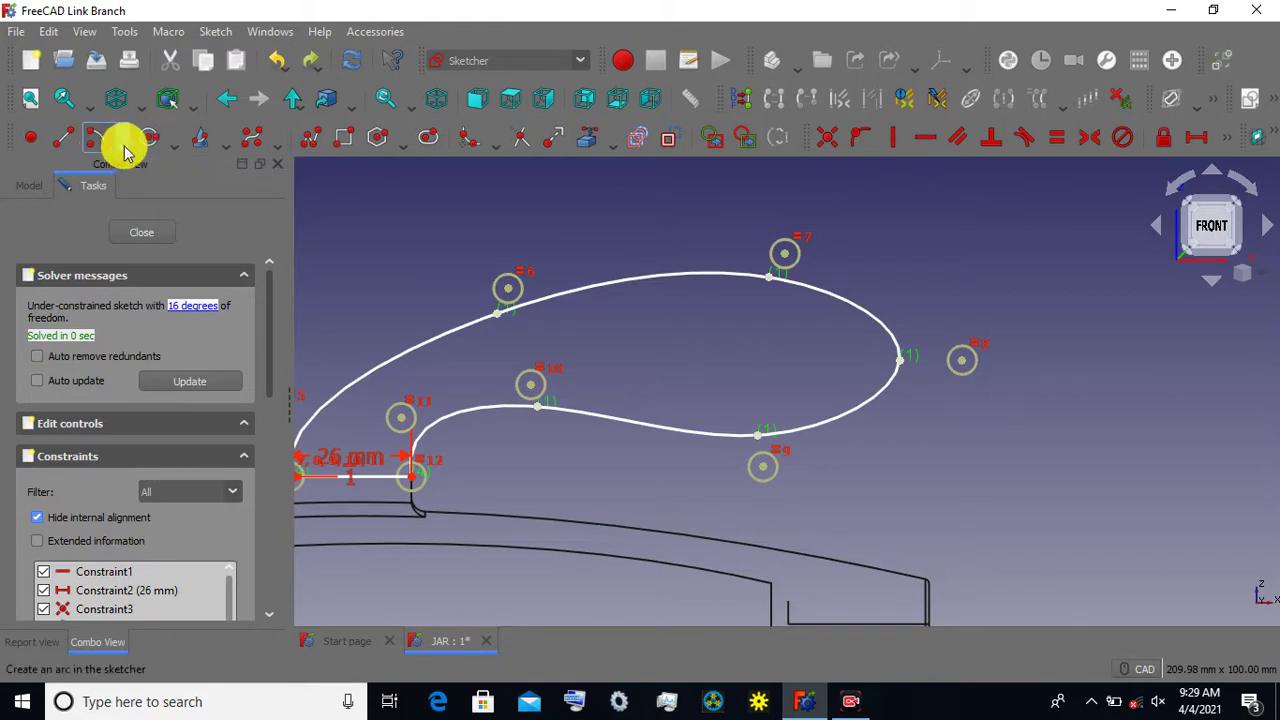
{"action": "left_click", "coordinate": [120, 145]}
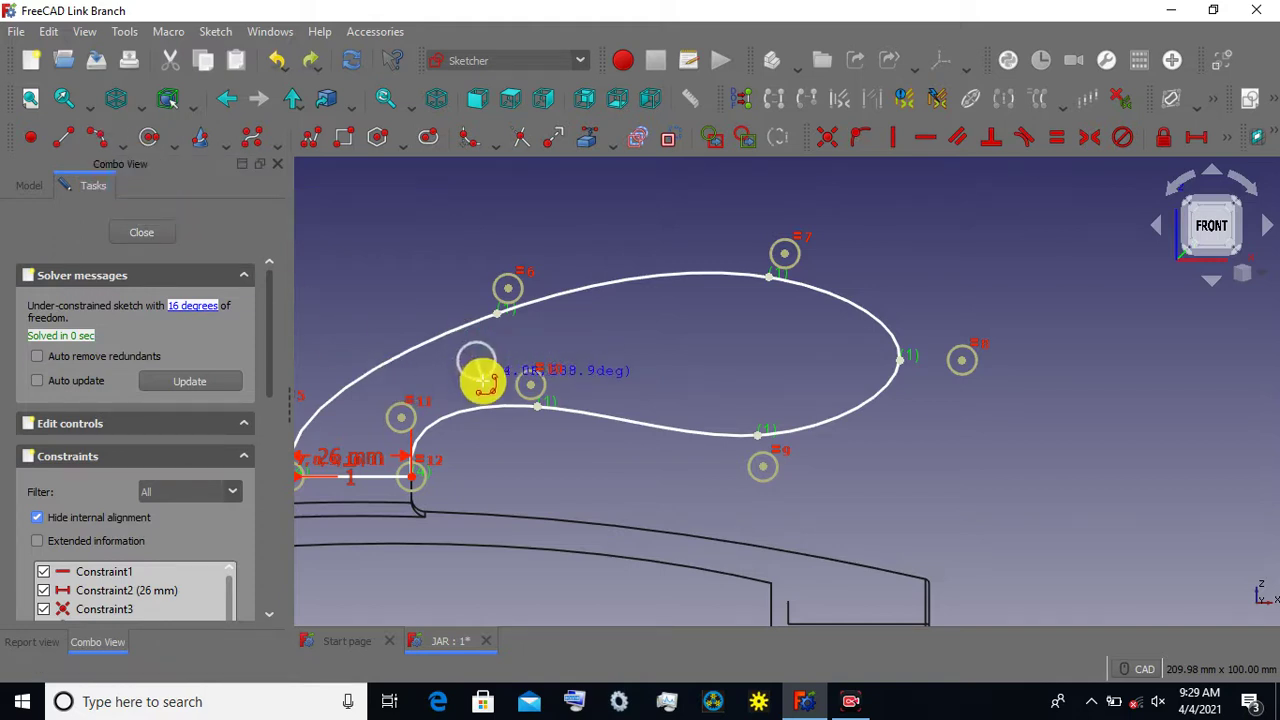
{"action": "left_click", "coordinate": [482, 393]}
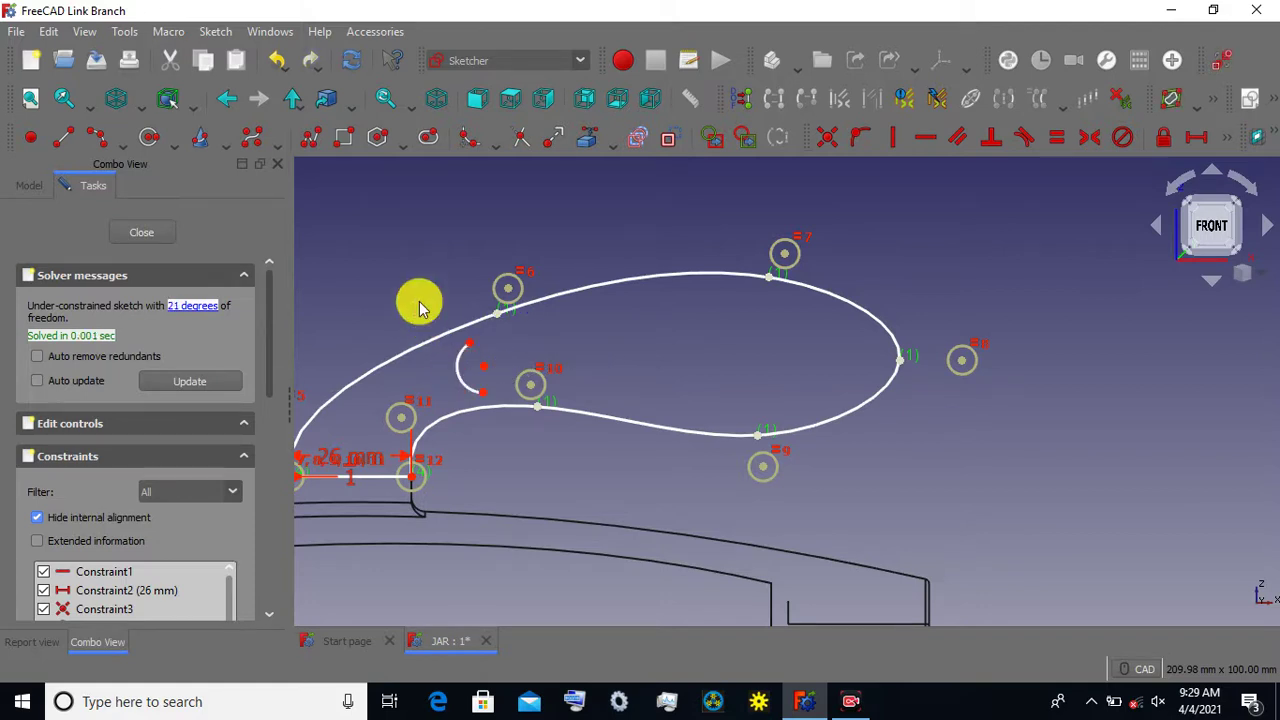
{"action": "scroll", "coordinate": [420, 303], "scroll_direction": "up", "scroll_amount": 2}
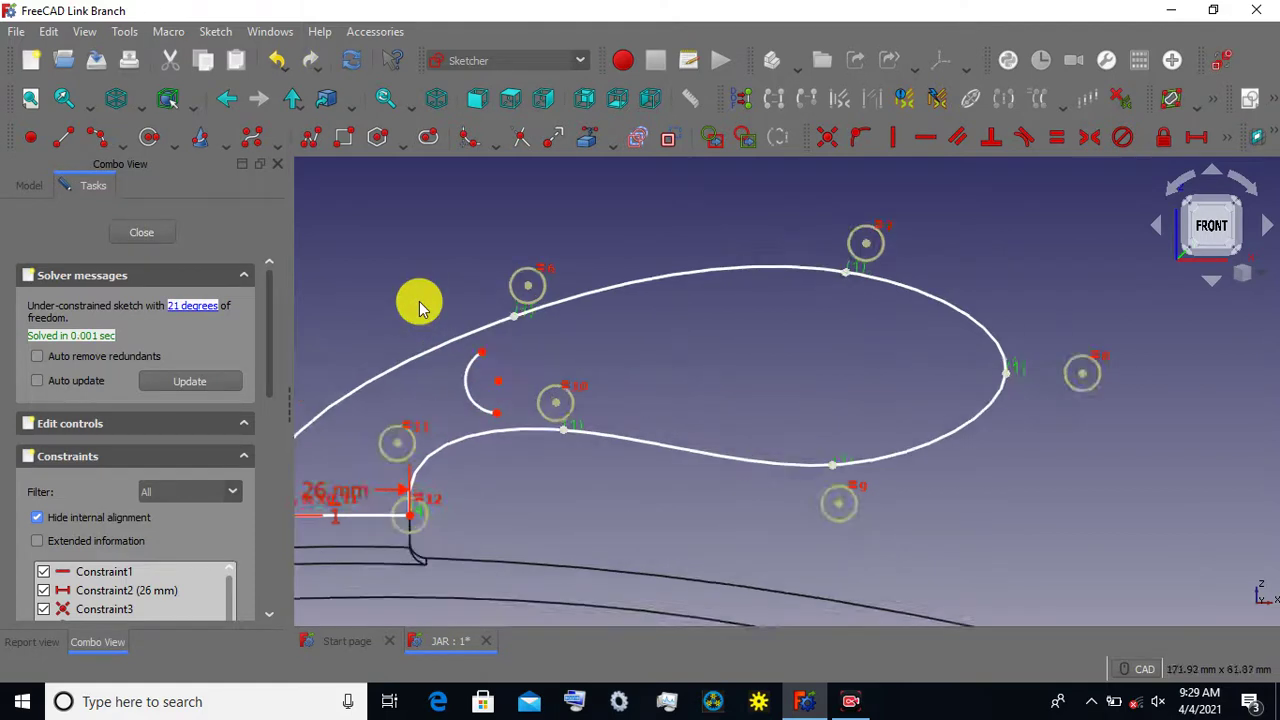
Draw an inner B-spline with poles from the arc's upper end around to its lower end.
{"action": "left_click", "coordinate": [250, 146]}
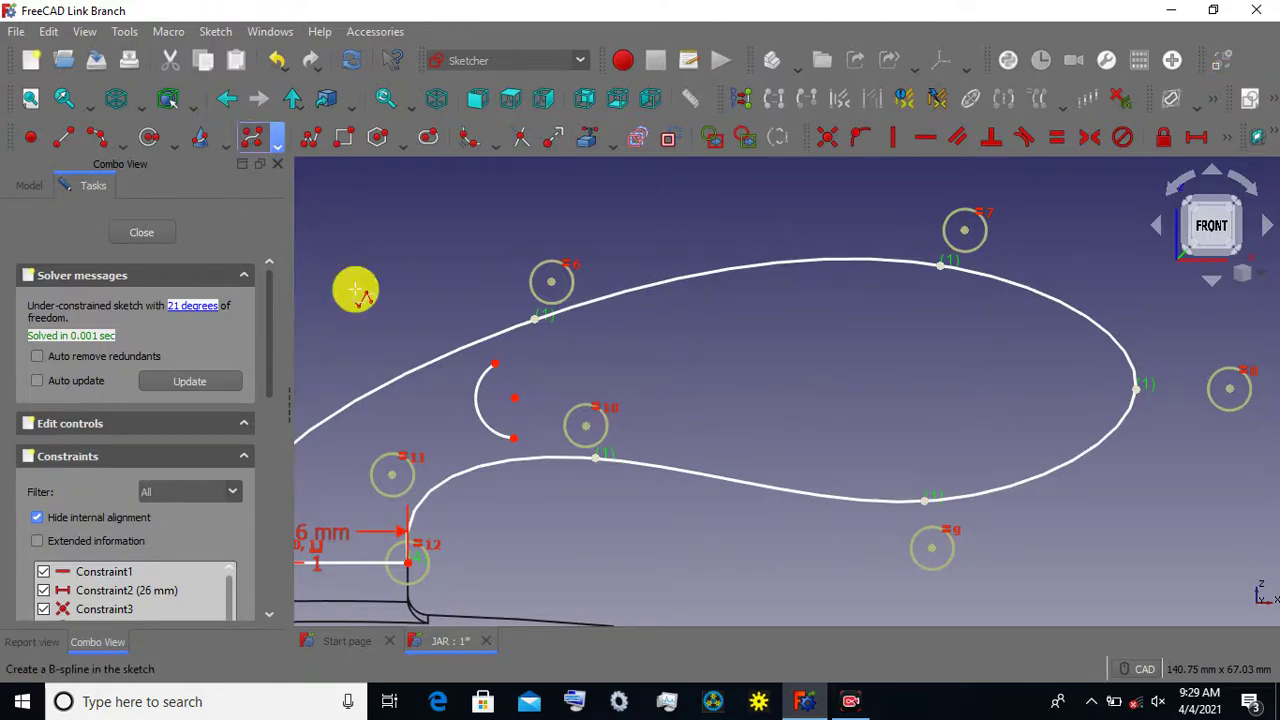
{"action": "left_click", "coordinate": [496, 363]}
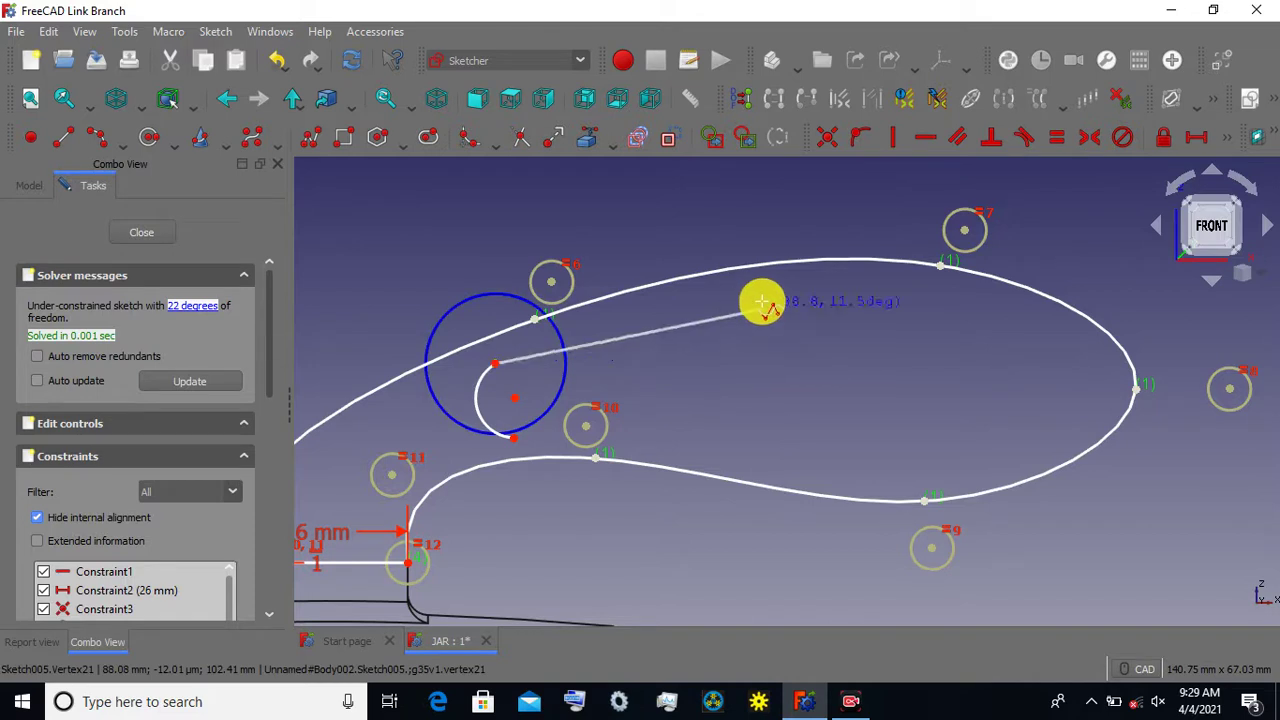
{"action": "left_click", "coordinate": [797, 284]}
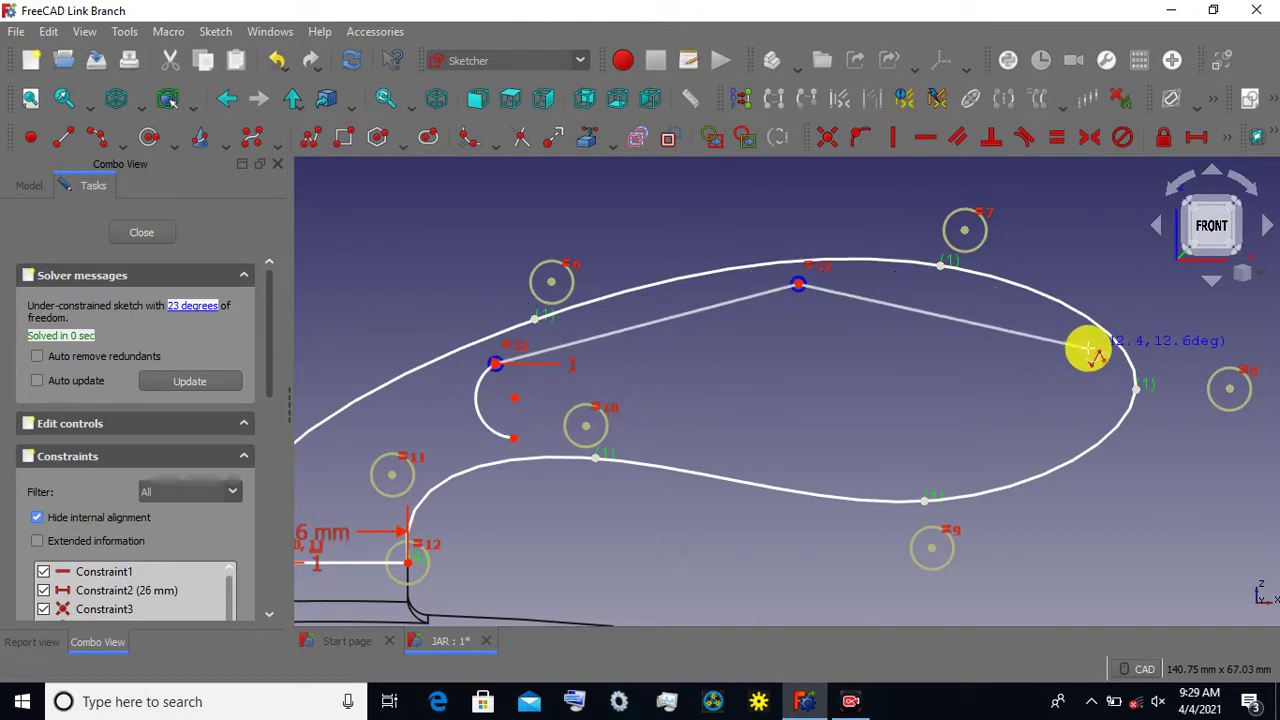
{"action": "left_click", "coordinate": [1100, 378]}
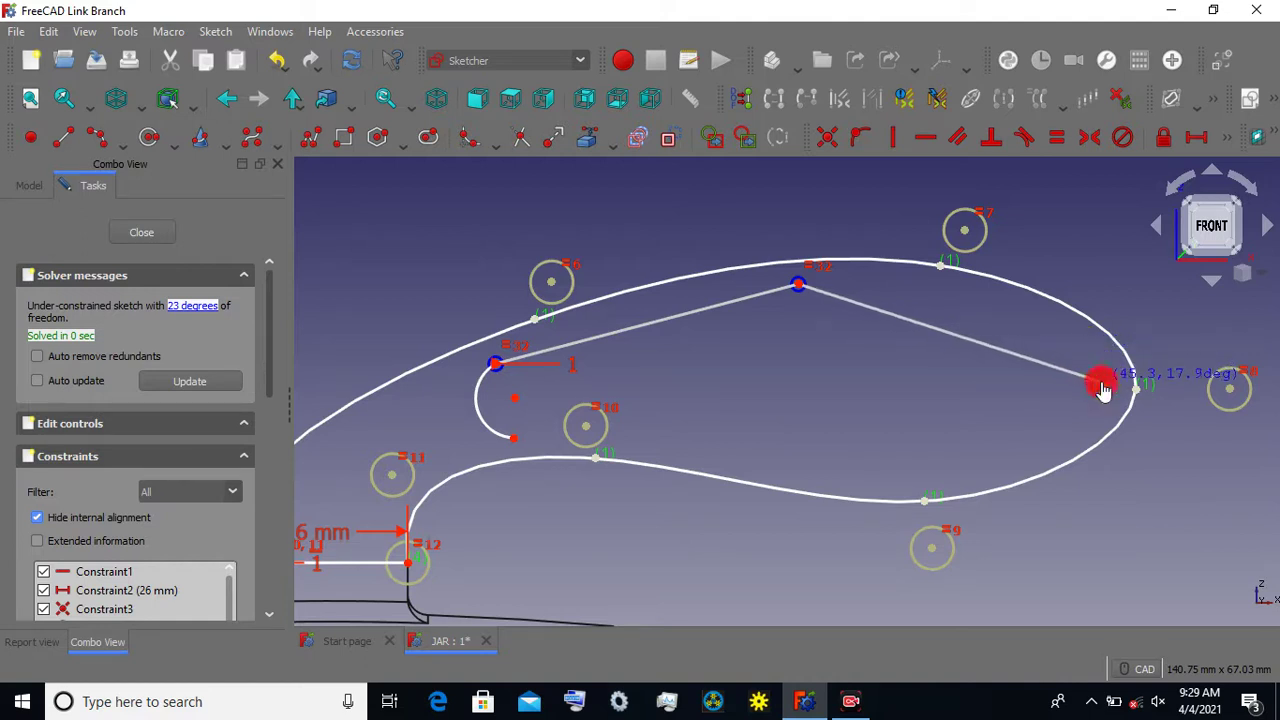
{"action": "left_click", "coordinate": [910, 467]}
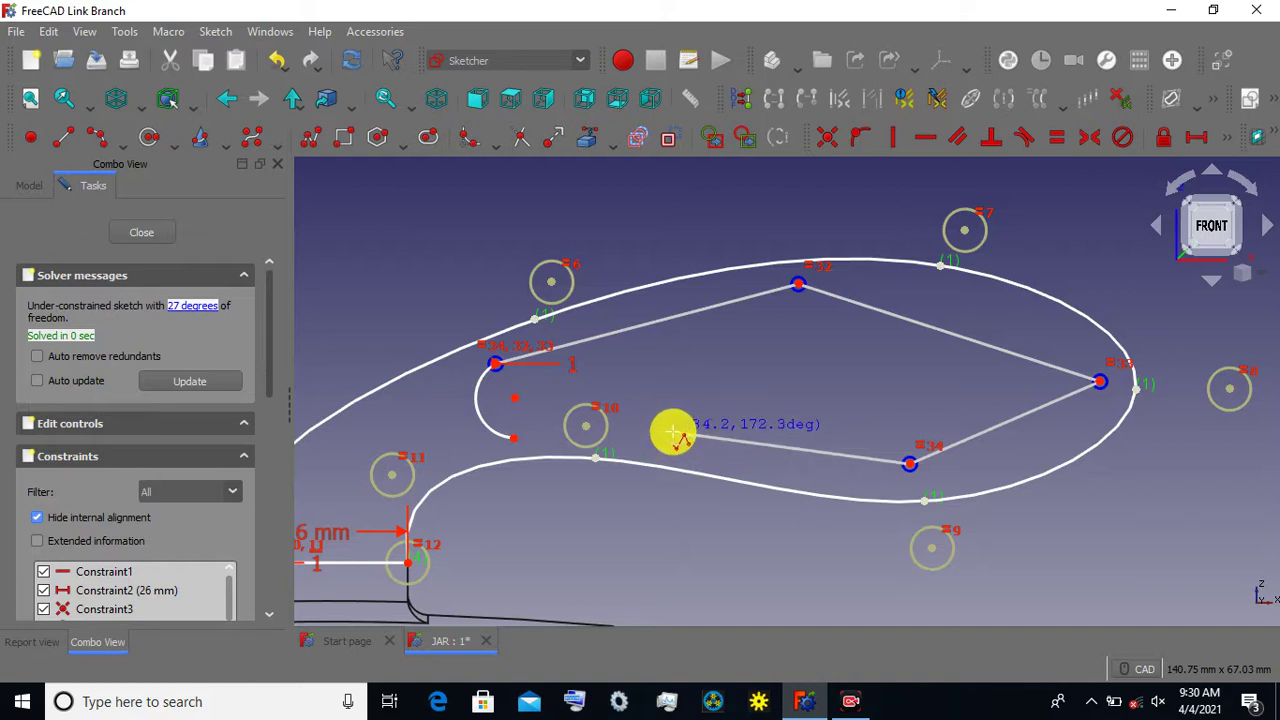
{"action": "left_click", "coordinate": [670, 433]}
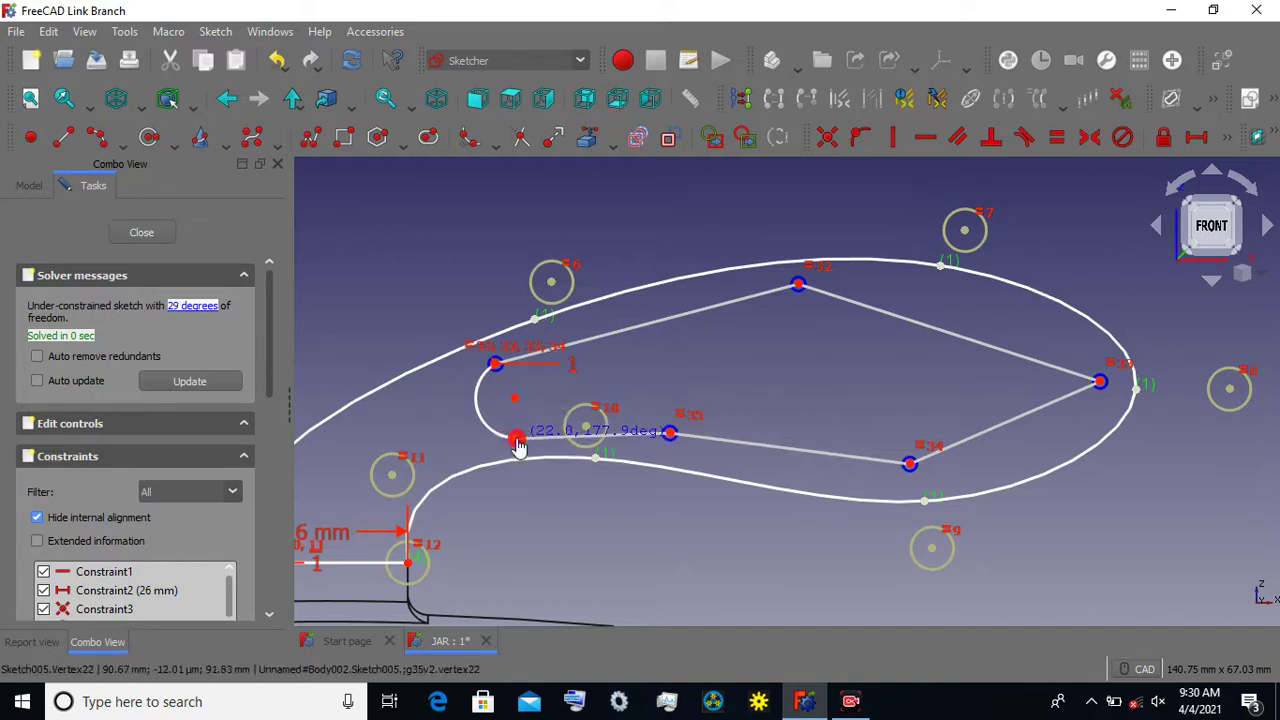
{"action": "left_click", "coordinate": [515, 440]}
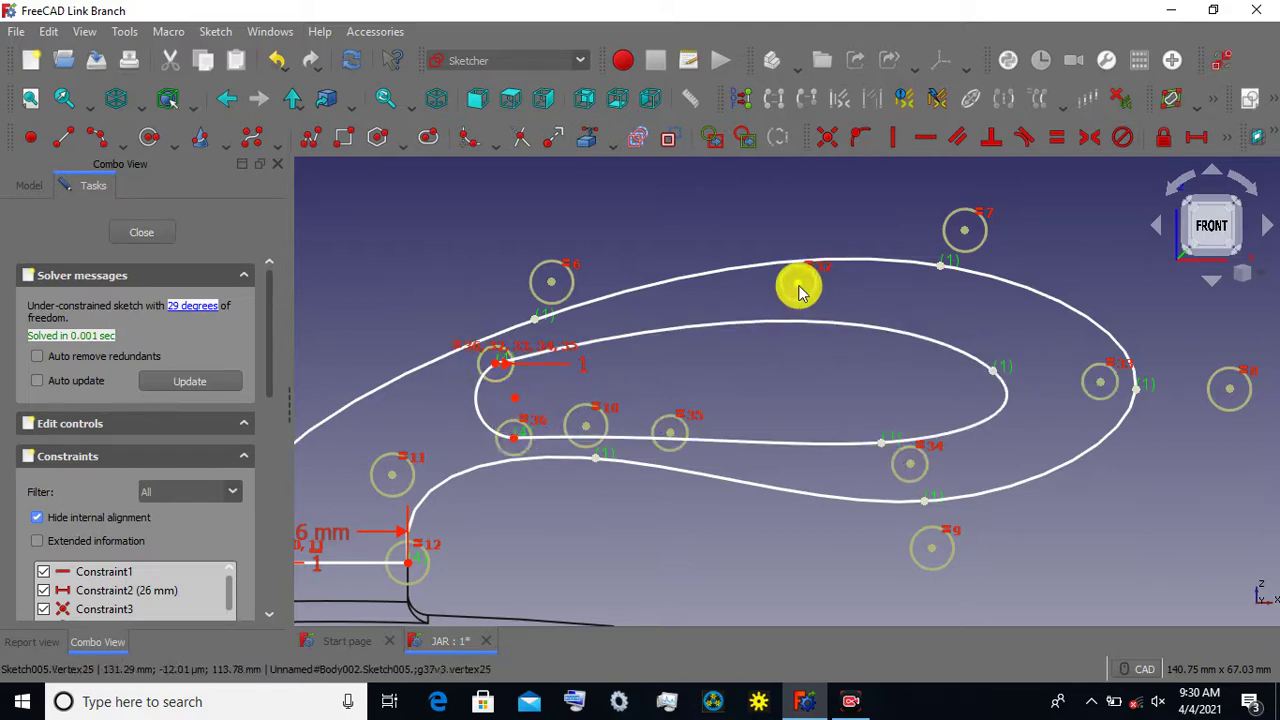
Drag control points 32–35 to stretch the inner loop toward the outer curve.
{"action": "left_click_drag", "start_coordinate": [812, 282], "coordinate": [866, 243]}
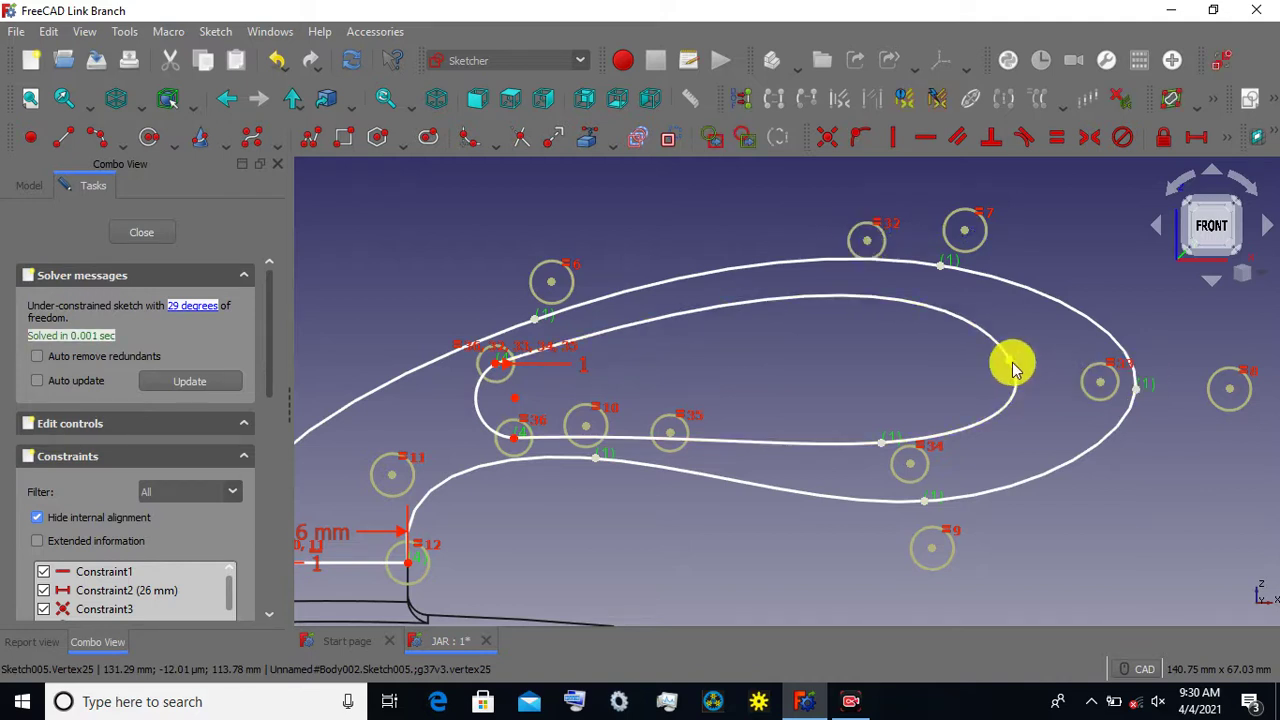
{"action": "mouse_move", "coordinate": [1035, 364]}
{"action": "left_mouse_down"}
{"action": "mouse_move", "coordinate": [1053, 357]}
{"action": "mouse_move", "coordinate": [1014, 362]}
{"action": "left_mouse_up"}
{"action": "left_click_drag", "start_coordinate": [1100, 381], "coordinate": [1145, 372]}
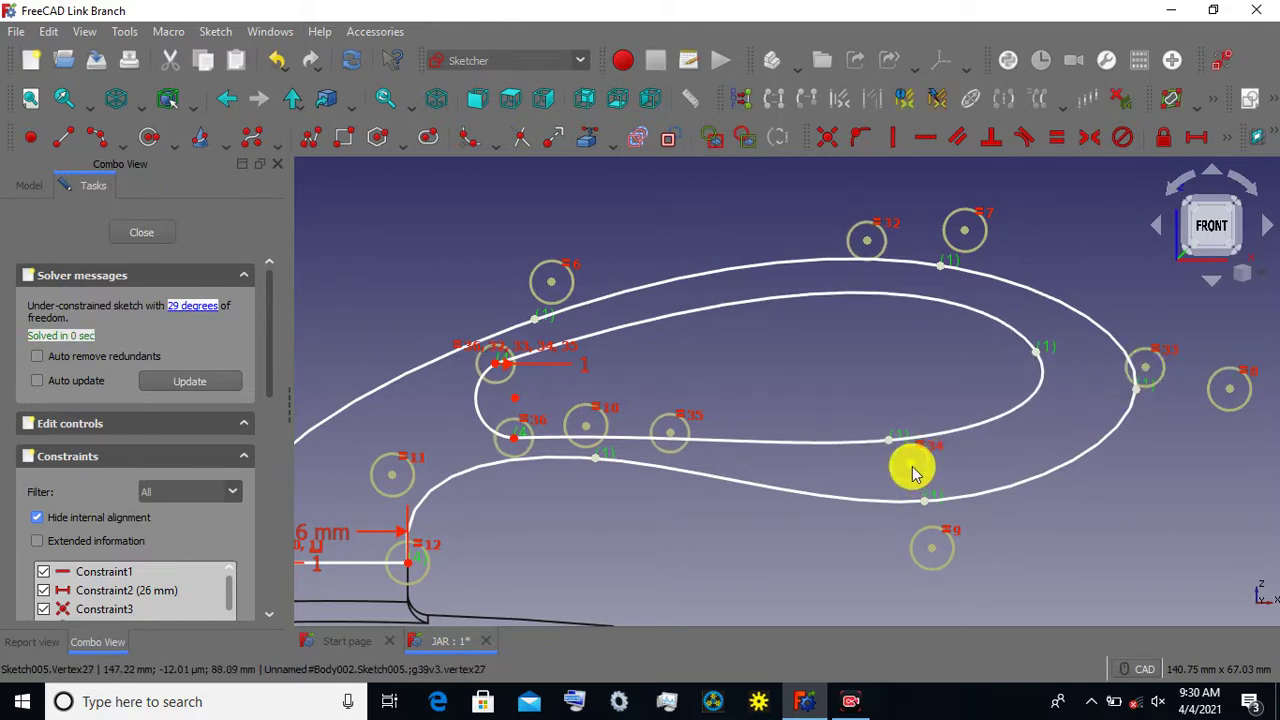
{"action": "left_click_drag", "start_coordinate": [911, 466], "coordinate": [966, 491]}
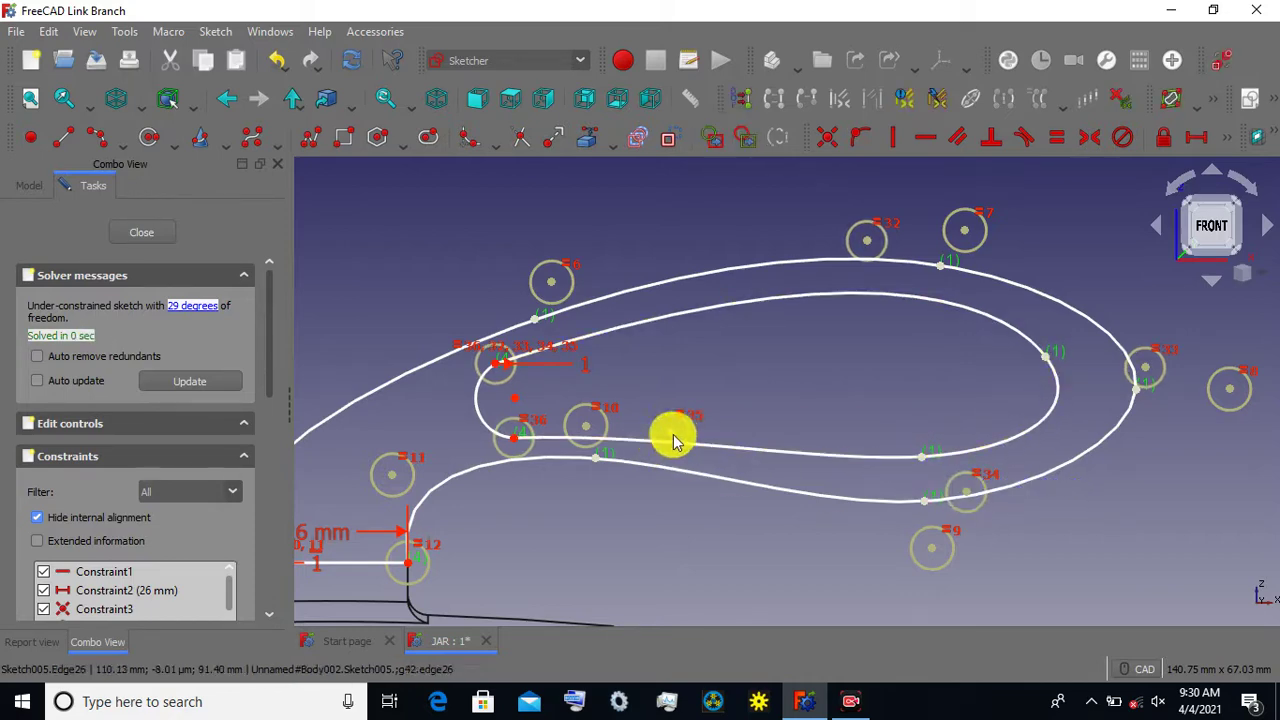
{"action": "left_click_drag", "start_coordinate": [672, 441], "coordinate": [735, 447]}
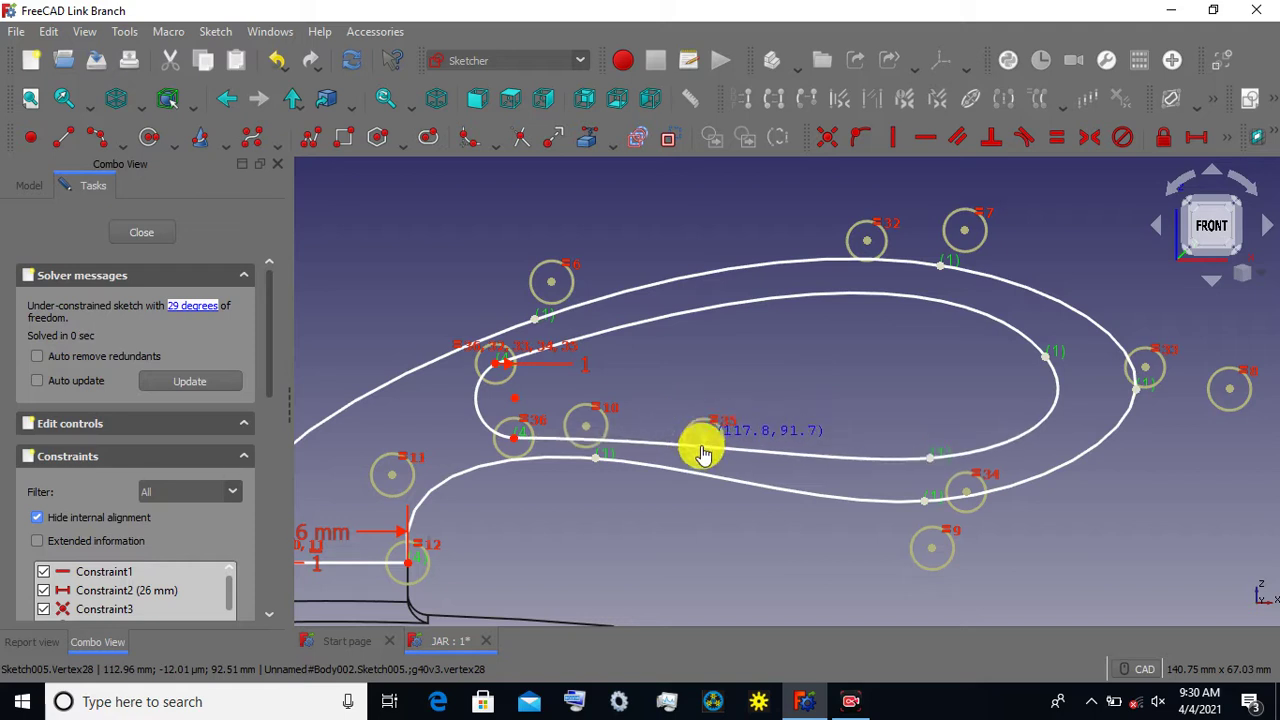
{"action": "left_click_drag", "start_coordinate": [735, 447], "coordinate": [712, 441]}
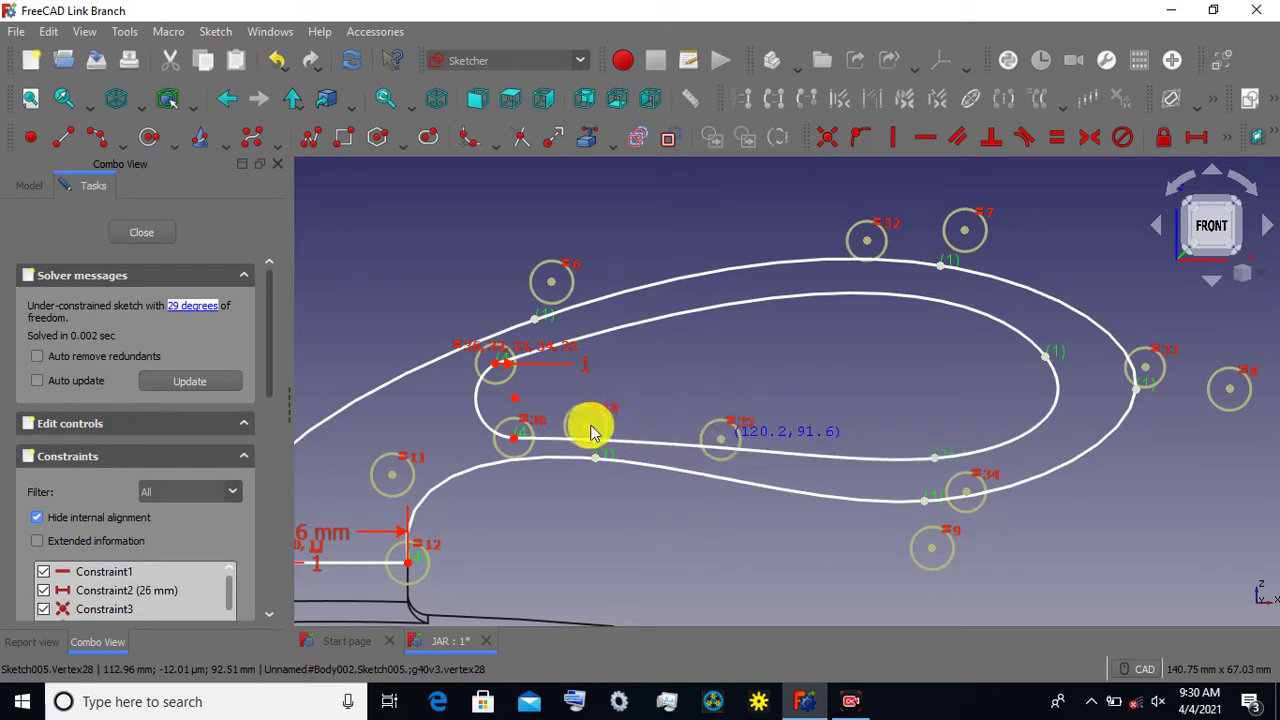
Refine control points 35, 34 and 33, view the whole handle, and close the sketch.
{"action": "left_click_drag", "start_coordinate": [588, 430], "coordinate": [586, 429]}
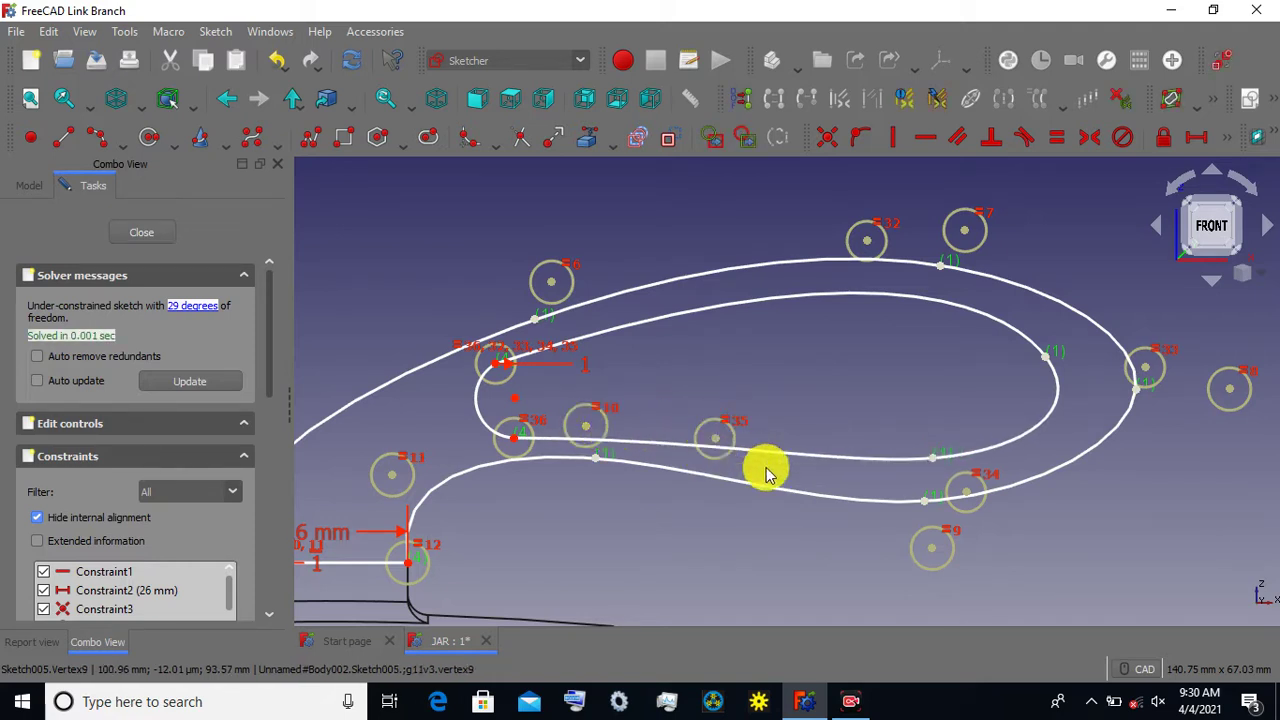
{"action": "mouse_move", "coordinate": [720, 445]}
{"action": "left_mouse_down"}
{"action": "mouse_move", "coordinate": [755, 458]}
{"action": "mouse_move", "coordinate": [610, 422]}
{"action": "left_mouse_up"}
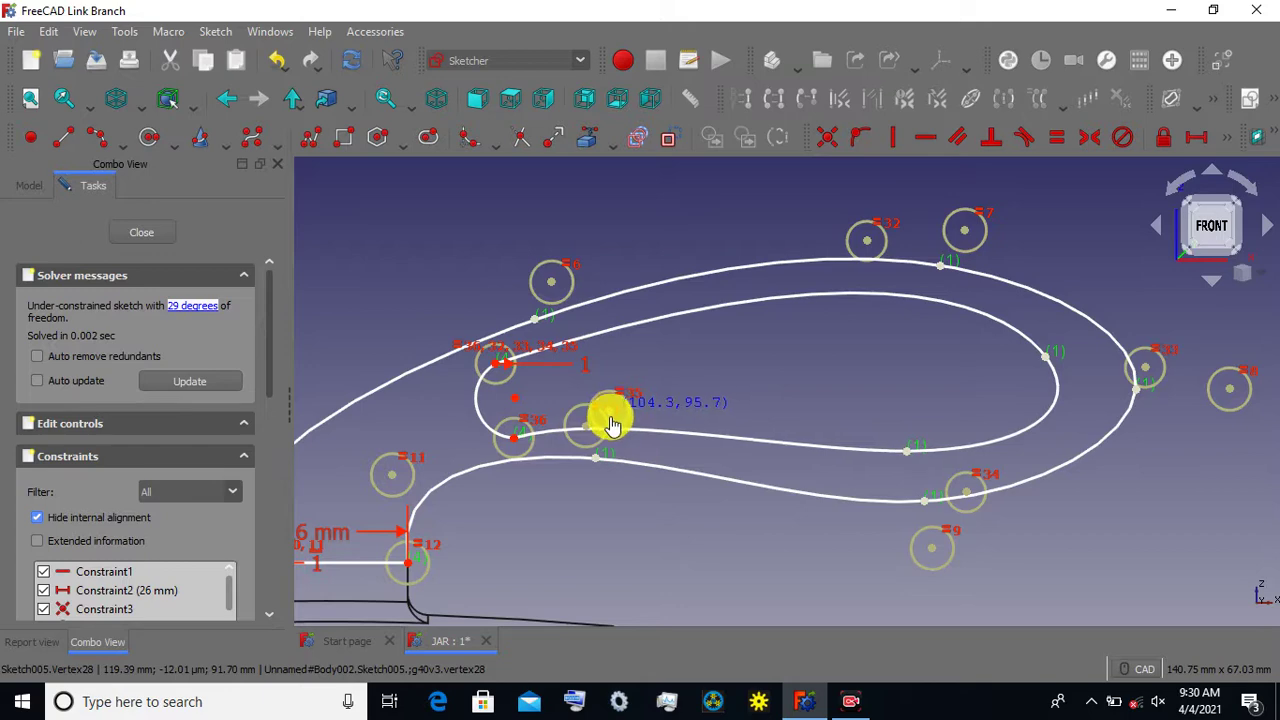
{"action": "left_click_drag", "start_coordinate": [612, 424], "coordinate": [612, 421]}
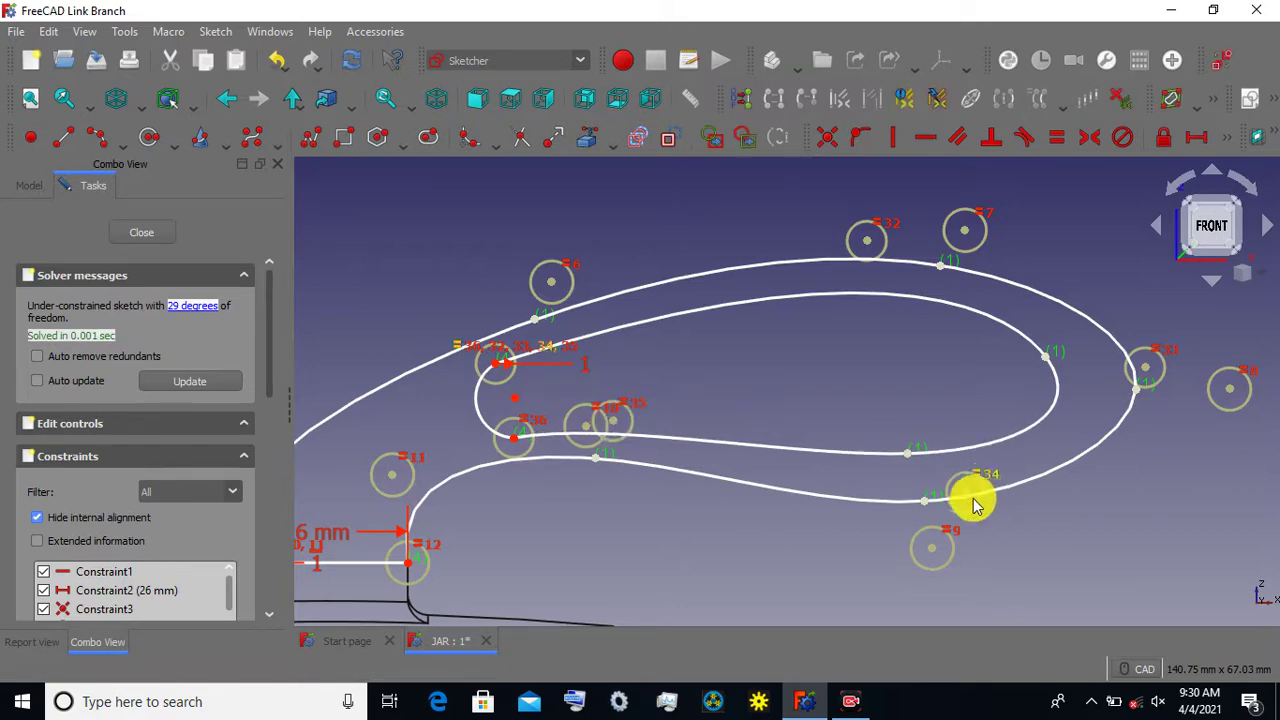
{"action": "left_click_drag", "start_coordinate": [974, 502], "coordinate": [970, 516]}
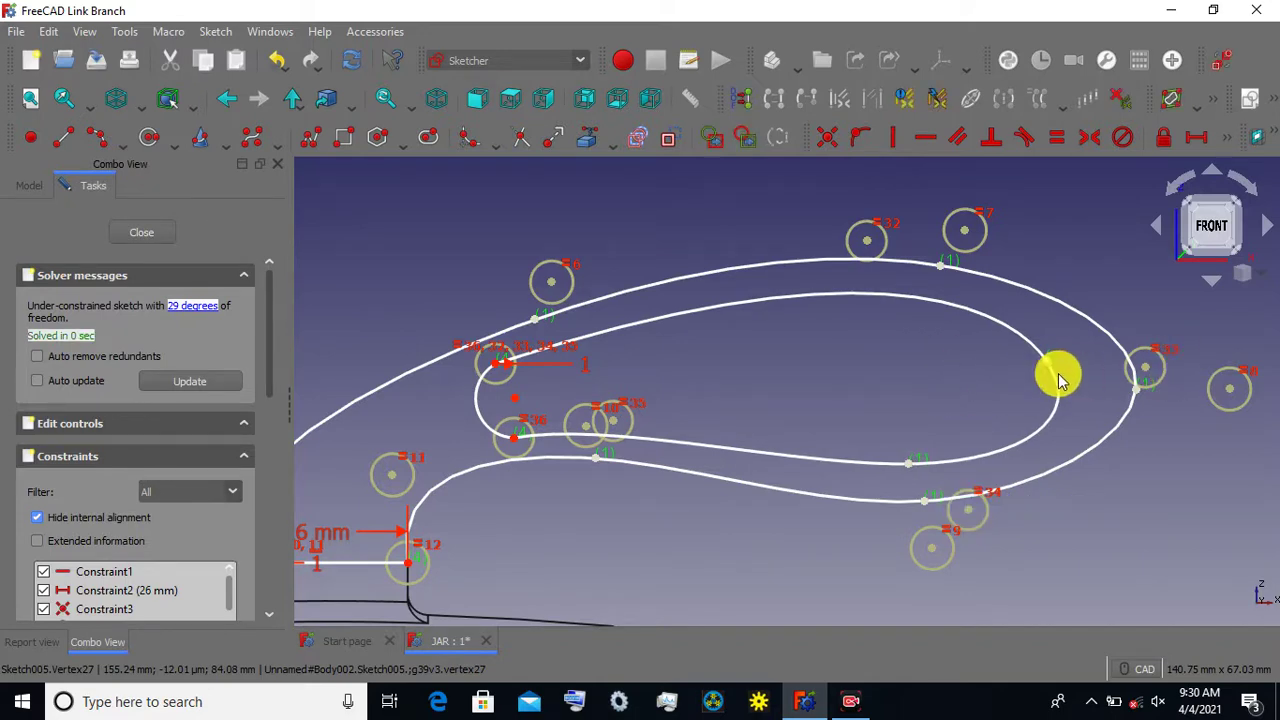
{"action": "left_click_drag", "start_coordinate": [1160, 352], "coordinate": [1175, 362]}
{"action": "scroll", "coordinate": [423, 343], "scroll_direction": "down", "scroll_amount": 2}
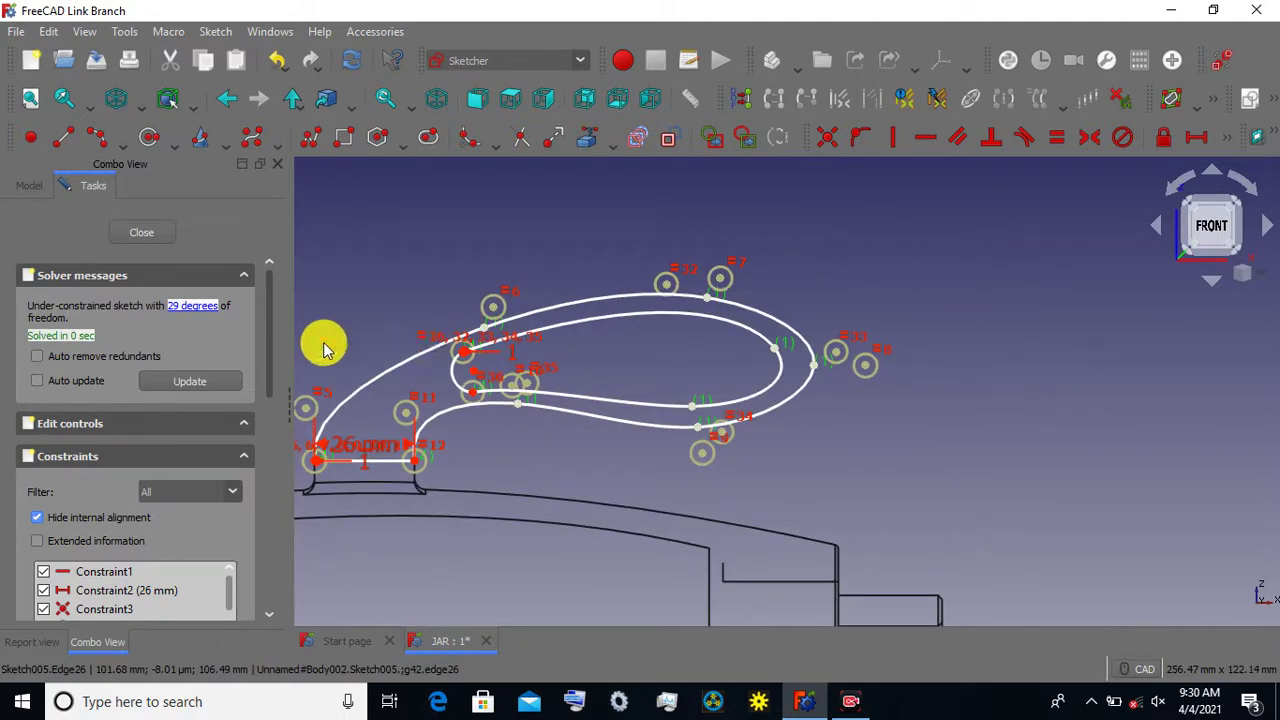
{"action": "middle_click_drag", "start_coordinate": [400, 320], "coordinate": [525, 282]}
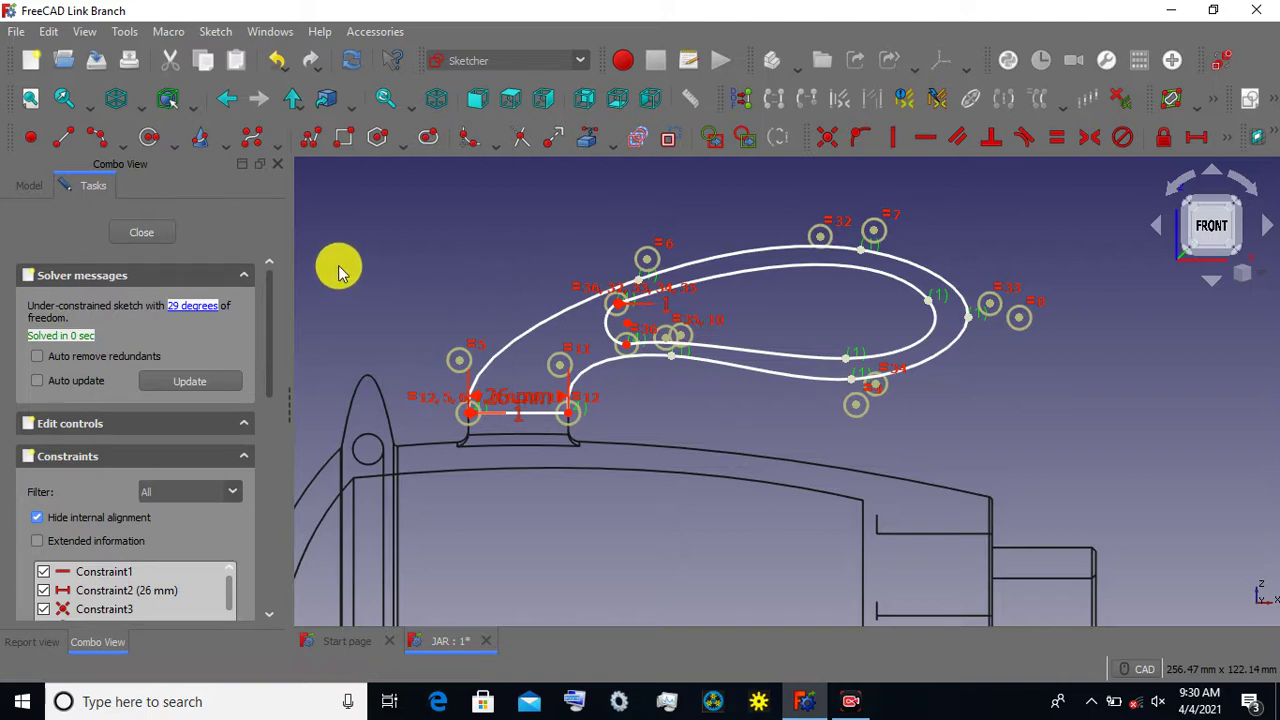
{"action": "left_click", "coordinate": [145, 235]}
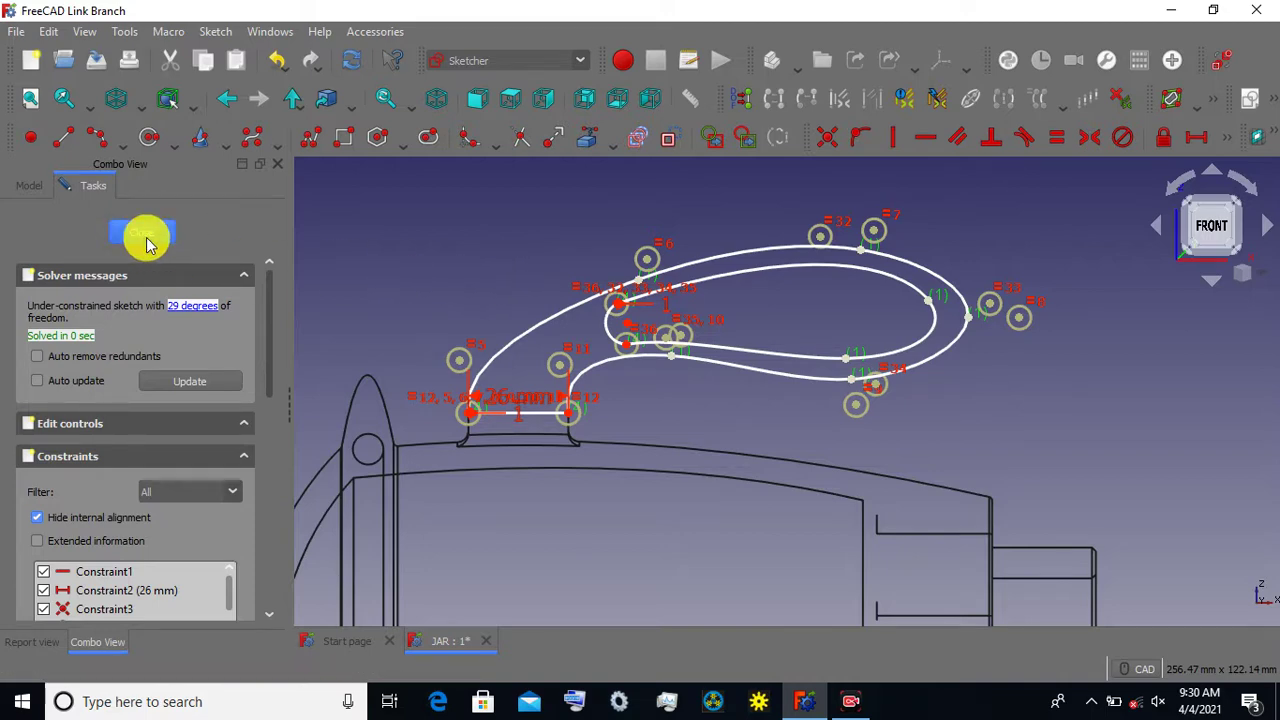
Recenter the jar and start a Pad of the handle sketch Sketch005.
{"action": "scroll", "coordinate": [497, 246], "scroll_direction": "down", "scroll_amount": 1}
{"action": "scroll", "coordinate": [497, 246], "scroll_direction": "down", "scroll_amount": 1}
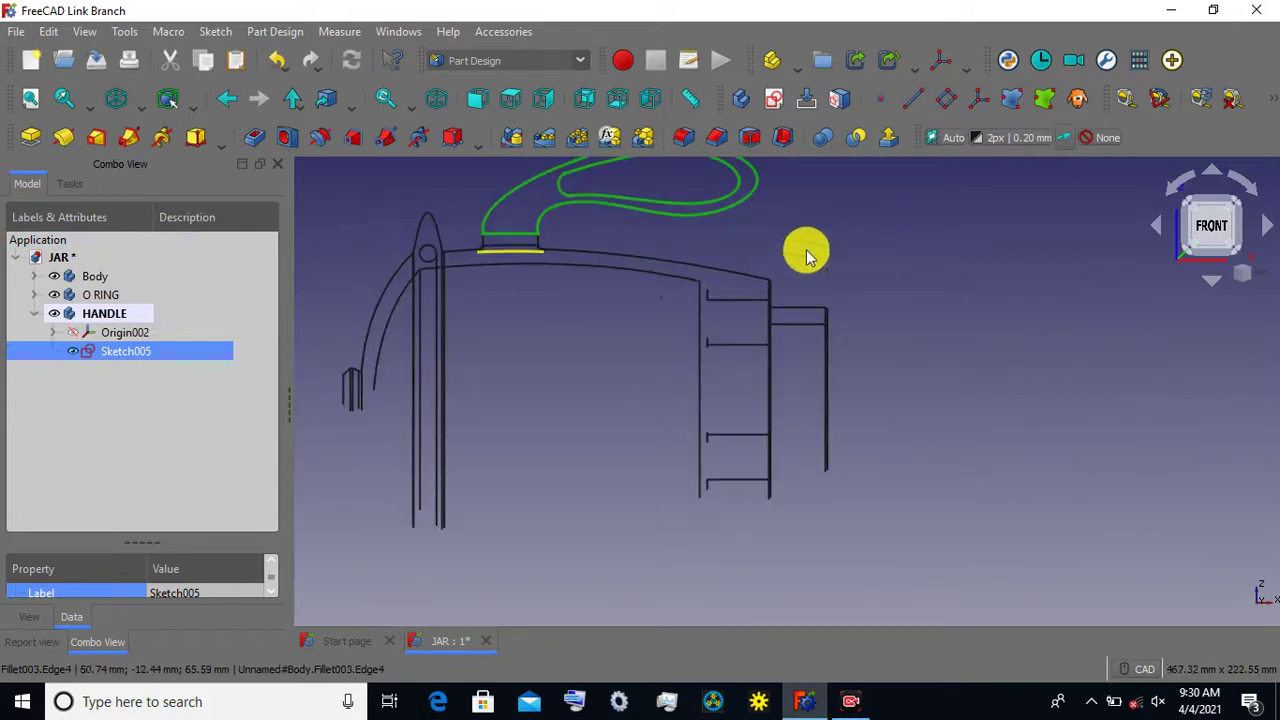
{"action": "middle_click_drag", "start_coordinate": [829, 337], "coordinate": [833, 380]}
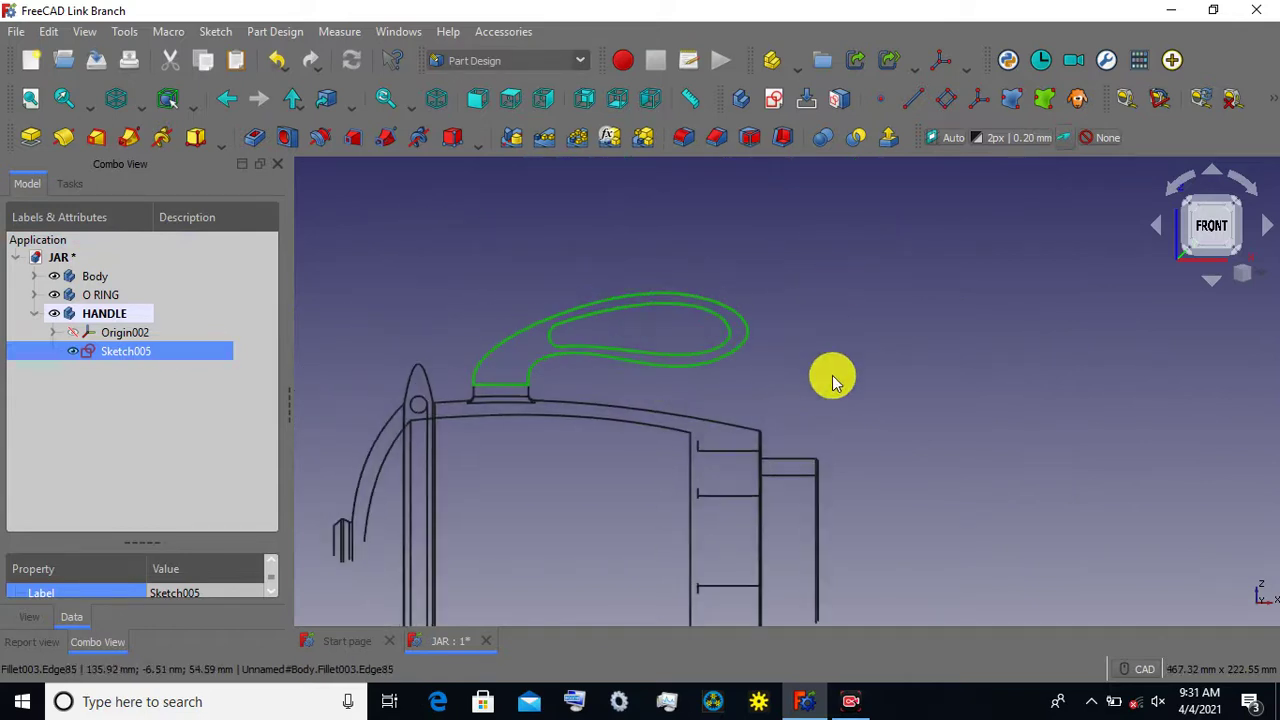
{"action": "left_click", "coordinate": [33, 137]}
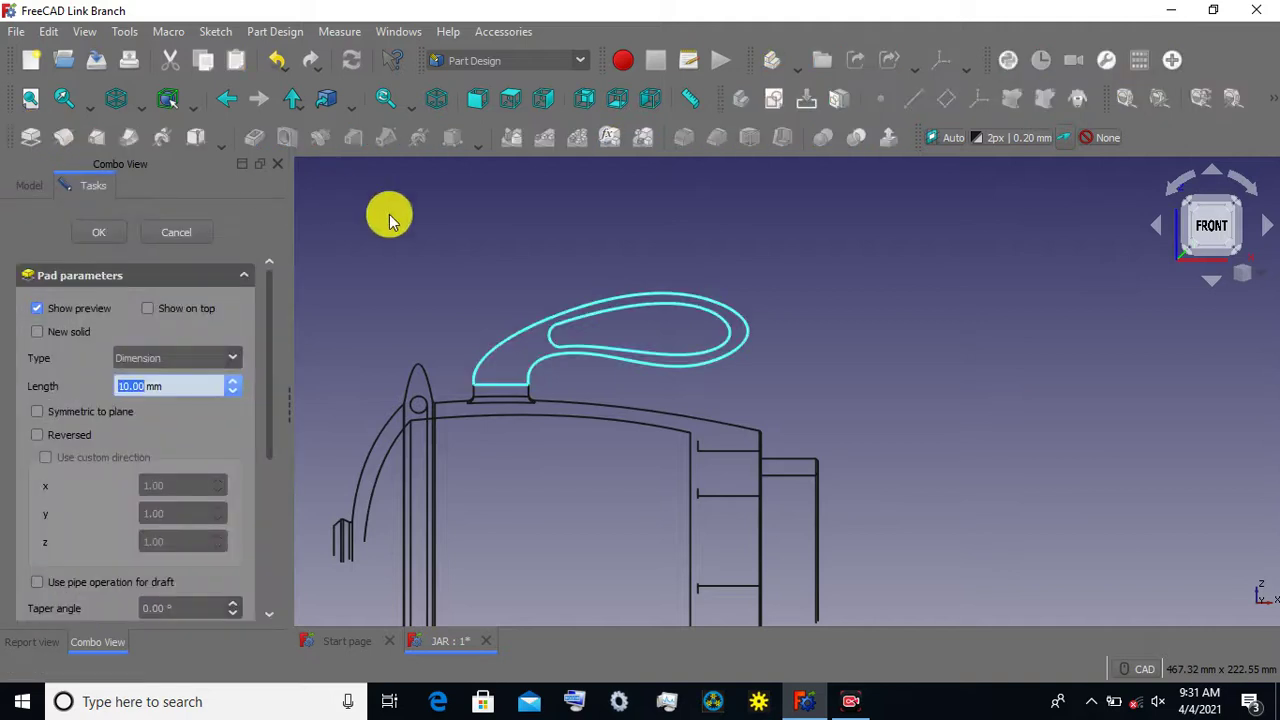
Switch the display to Flat Lines and view the jar from the top, previewing the 10 mm pad.
{"action": "scroll", "coordinate": [460, 230], "scroll_direction": "down", "scroll_amount": 2}
{"action": "scroll", "coordinate": [471, 240], "scroll_direction": "down", "scroll_amount": 1}
{"action": "left_click", "coordinate": [141, 106]}
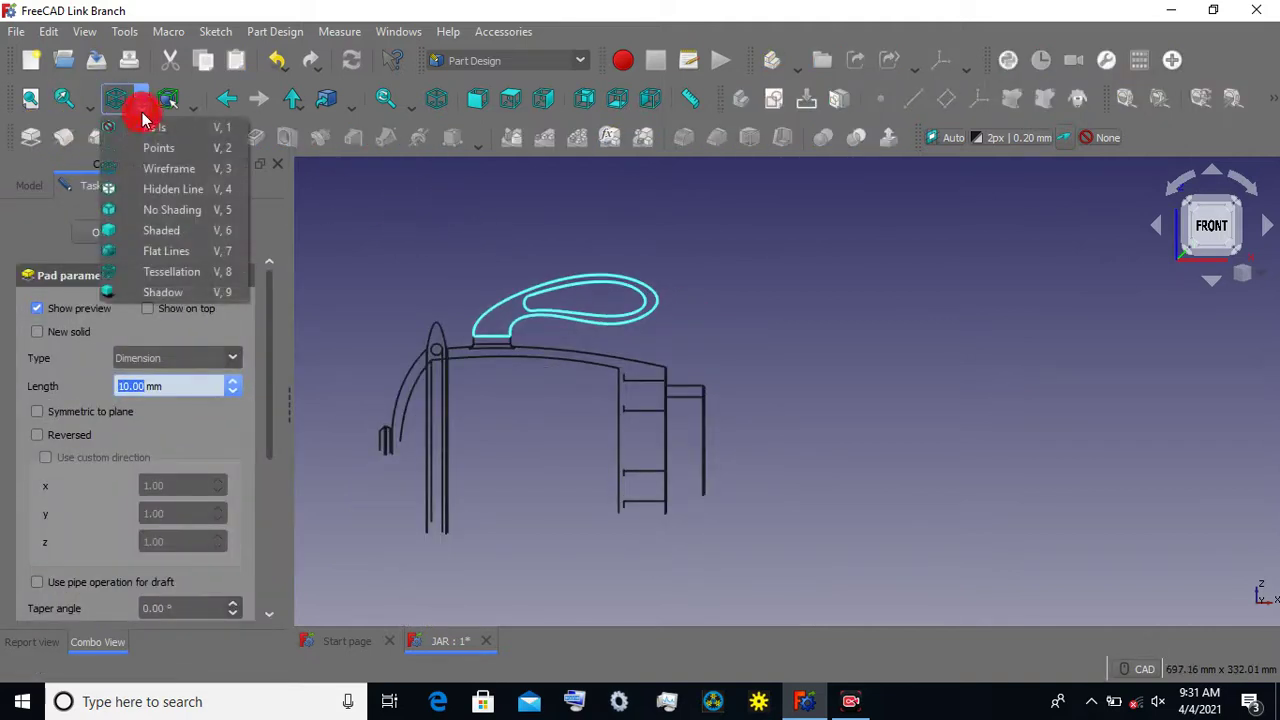
{"action": "left_click", "coordinate": [157, 251]}
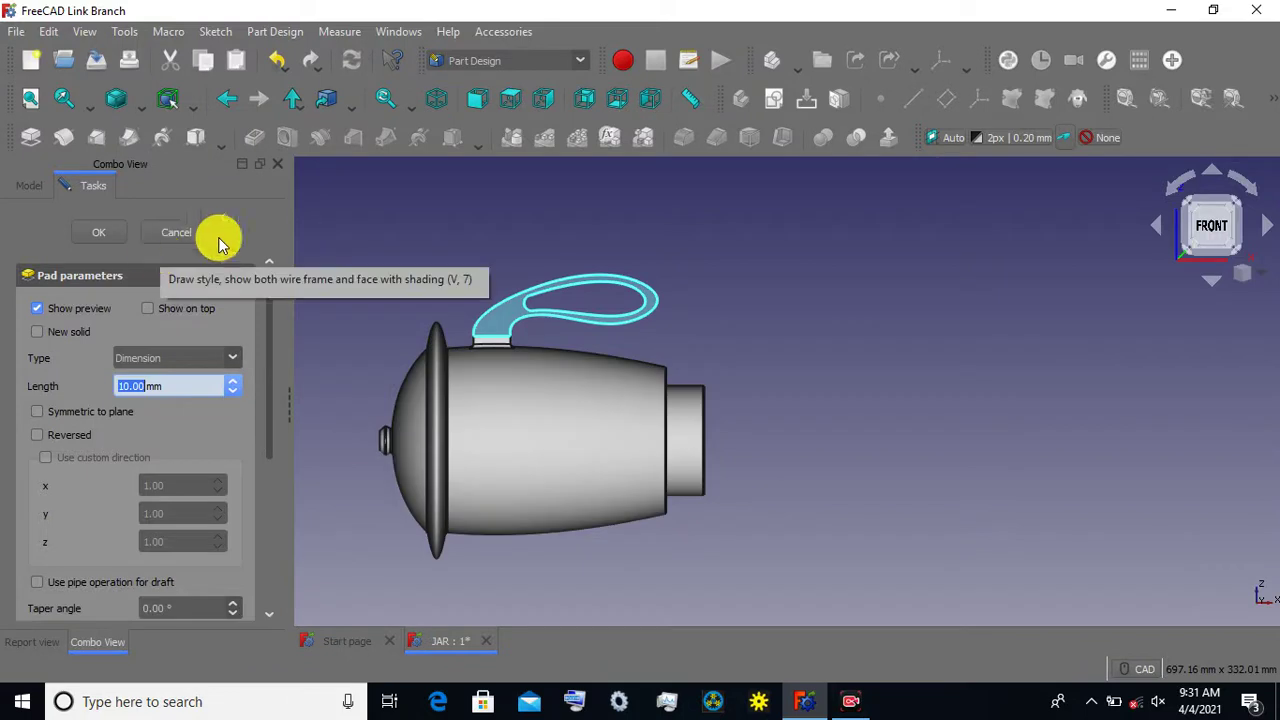
{"action": "mouse_move", "coordinate": [707, 297]}
{"action": "middle_mouse_down"}
{"action": "mouse_move", "coordinate": [722, 315]}
{"action": "mouse_move", "coordinate": [714, 366]}
{"action": "mouse_move", "coordinate": [894, 271]}
{"action": "mouse_move", "coordinate": [880, 378]}
{"action": "mouse_move", "coordinate": [910, 458]}
{"action": "middle_mouse_up"}
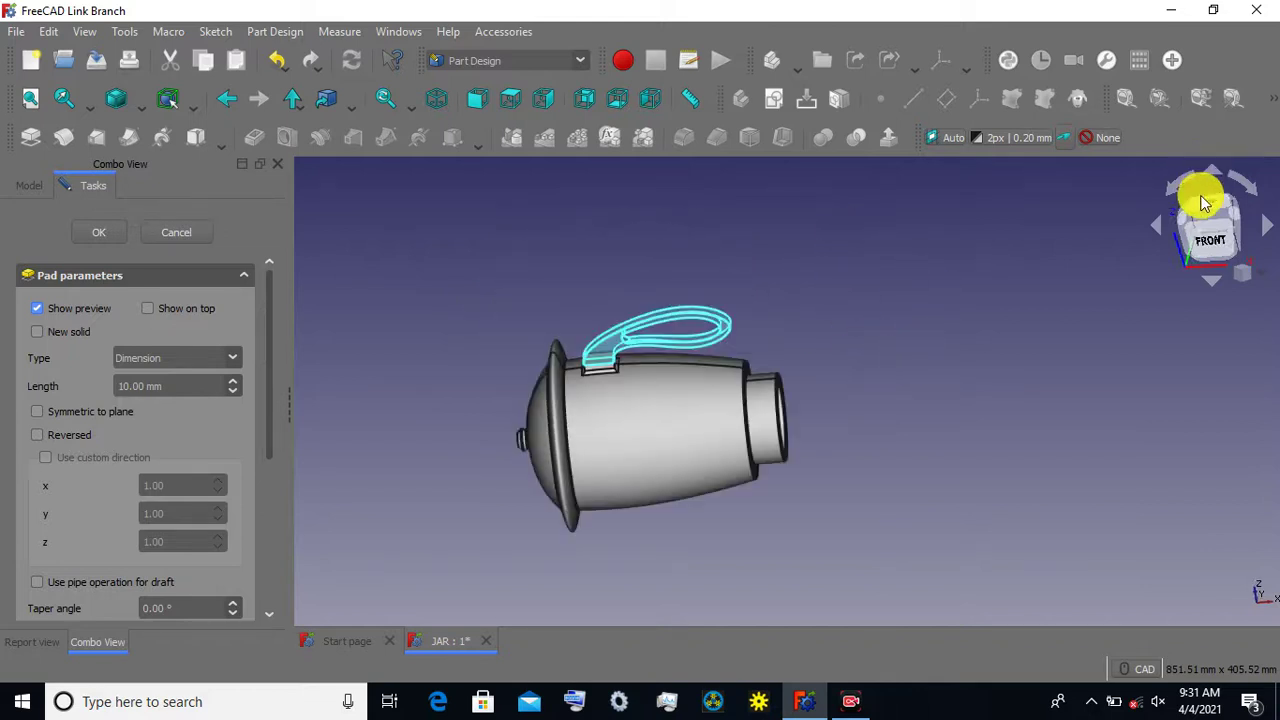
{"action": "left_click", "coordinate": [1207, 212]}
{"action": "middle_click_drag", "start_coordinate": [563, 414], "coordinate": [493, 440]}
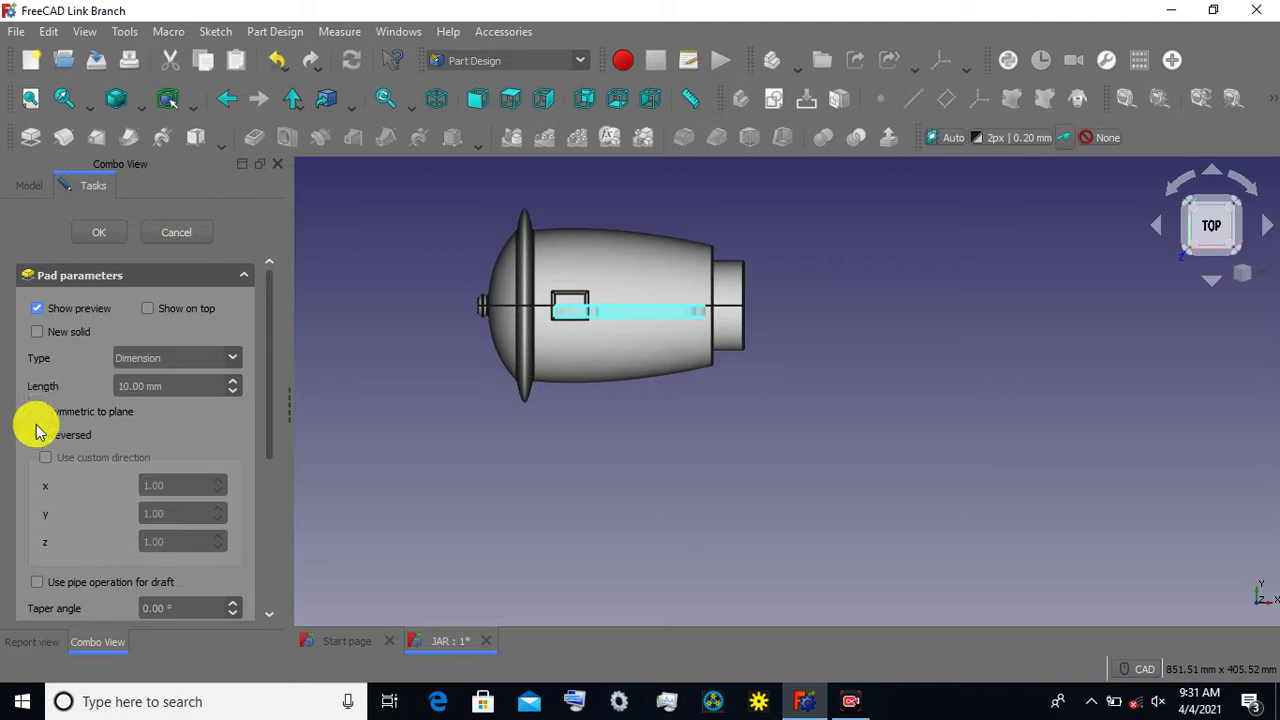
Make the pad symmetric to the sketch plane with a length of 20 mm.
{"action": "left_click", "coordinate": [37, 411]}
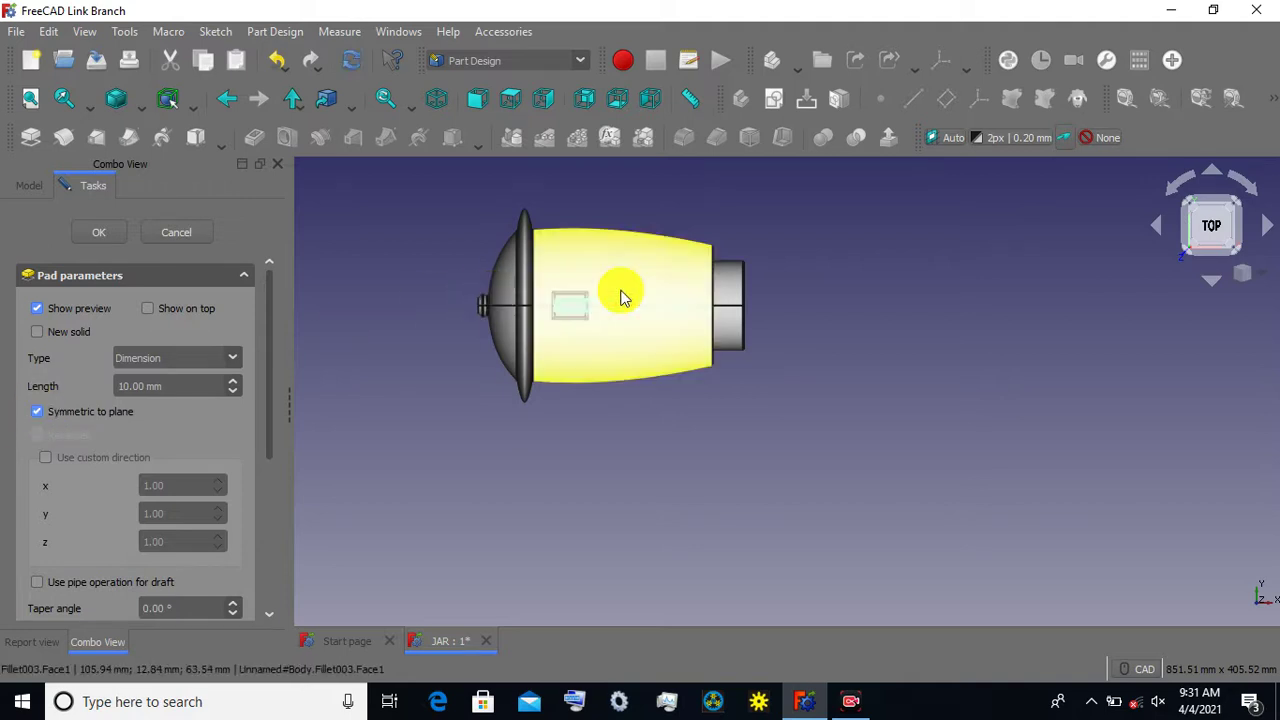
{"action": "scroll", "coordinate": [620, 296], "scroll_direction": "up", "scroll_amount": 3}
{"action": "scroll", "coordinate": [620, 296], "scroll_direction": "up", "scroll_amount": 2}
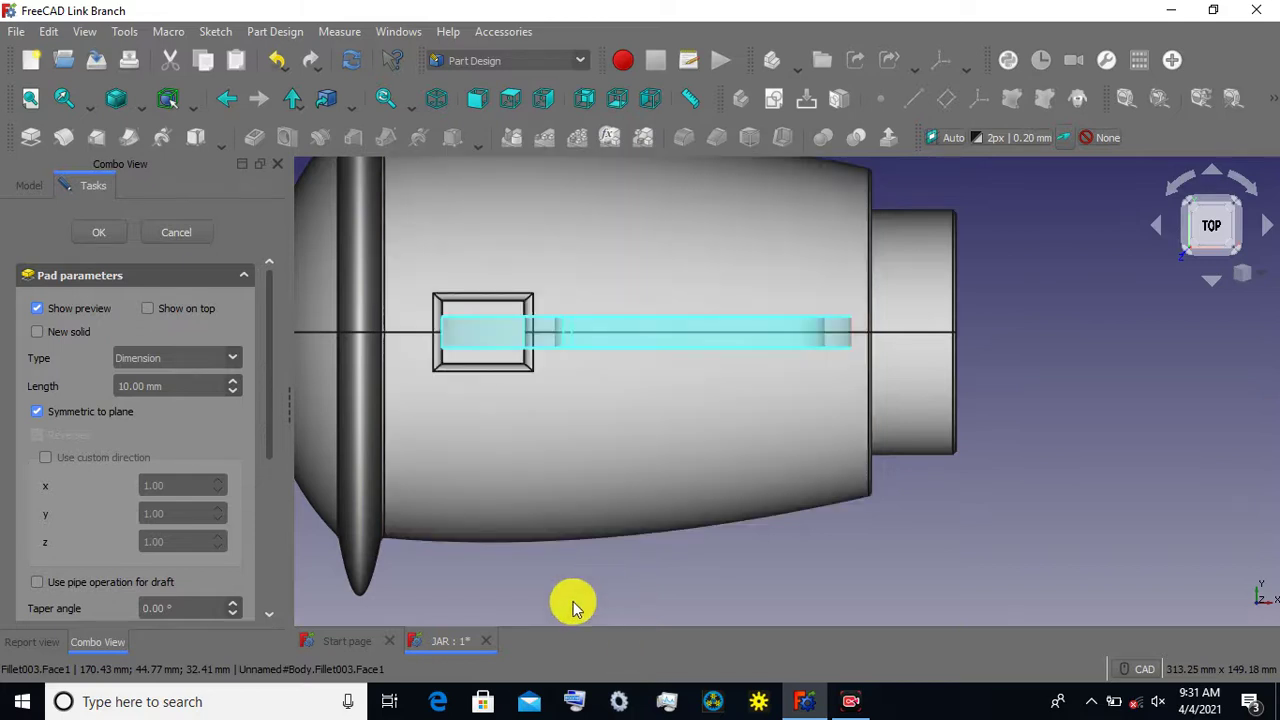
{"action": "left_click_drag", "start_coordinate": [178, 388], "coordinate": [97, 388]}
{"action": "type", "text": "20"}
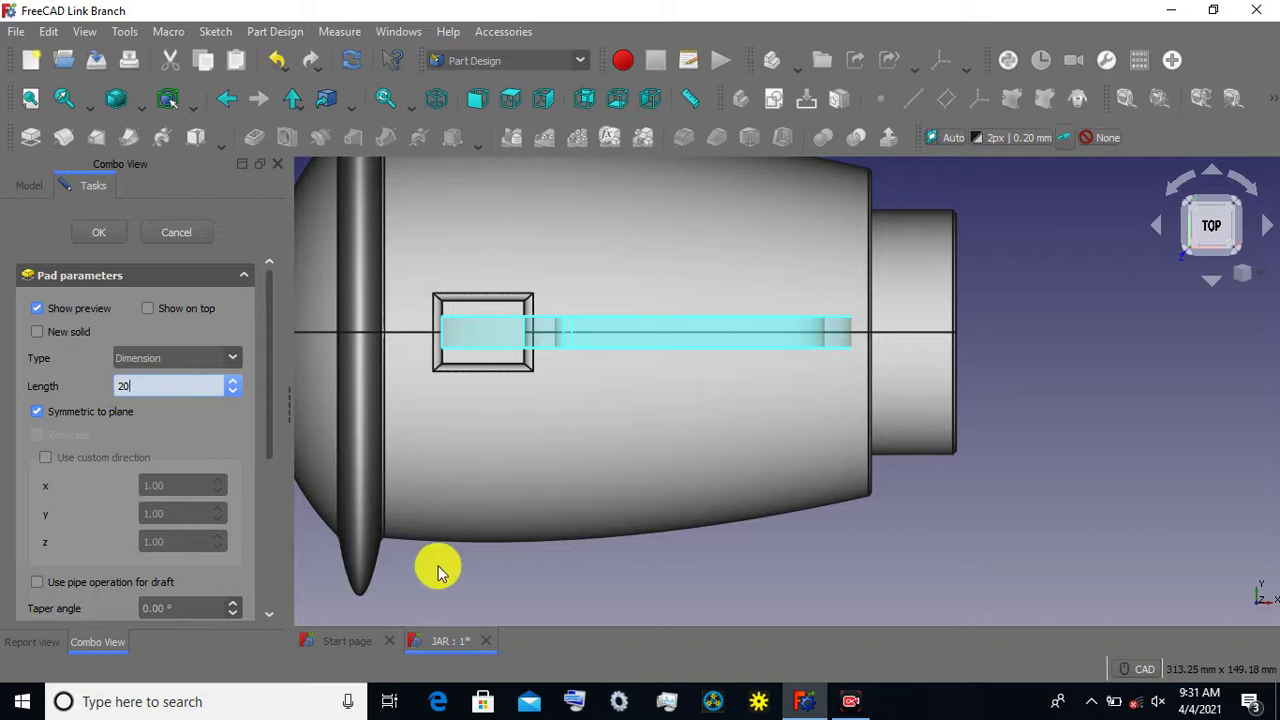
{"action": "left_click", "coordinate": [473, 567]}
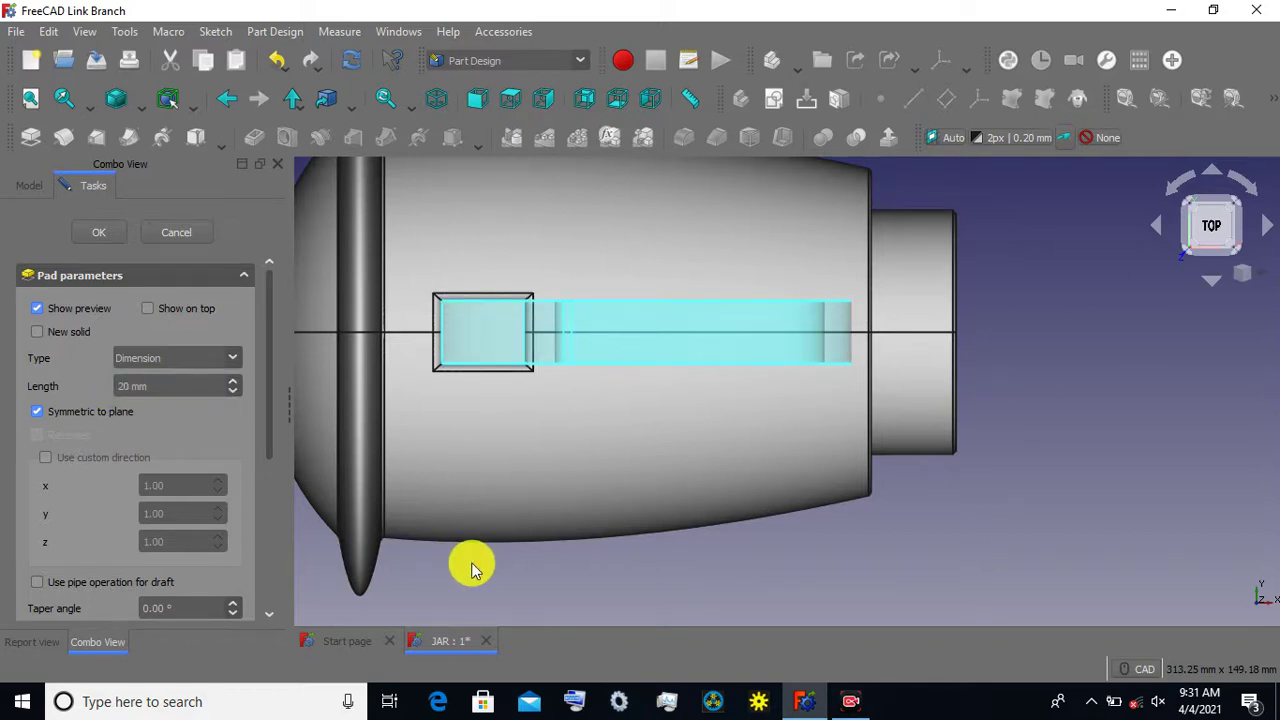
Orbit to check the handle preview in 3D and confirm Pad001.
{"action": "scroll", "coordinate": [473, 567], "scroll_direction": "down", "scroll_amount": 1}
{"action": "scroll", "coordinate": [473, 567], "scroll_direction": "down", "scroll_amount": 1}
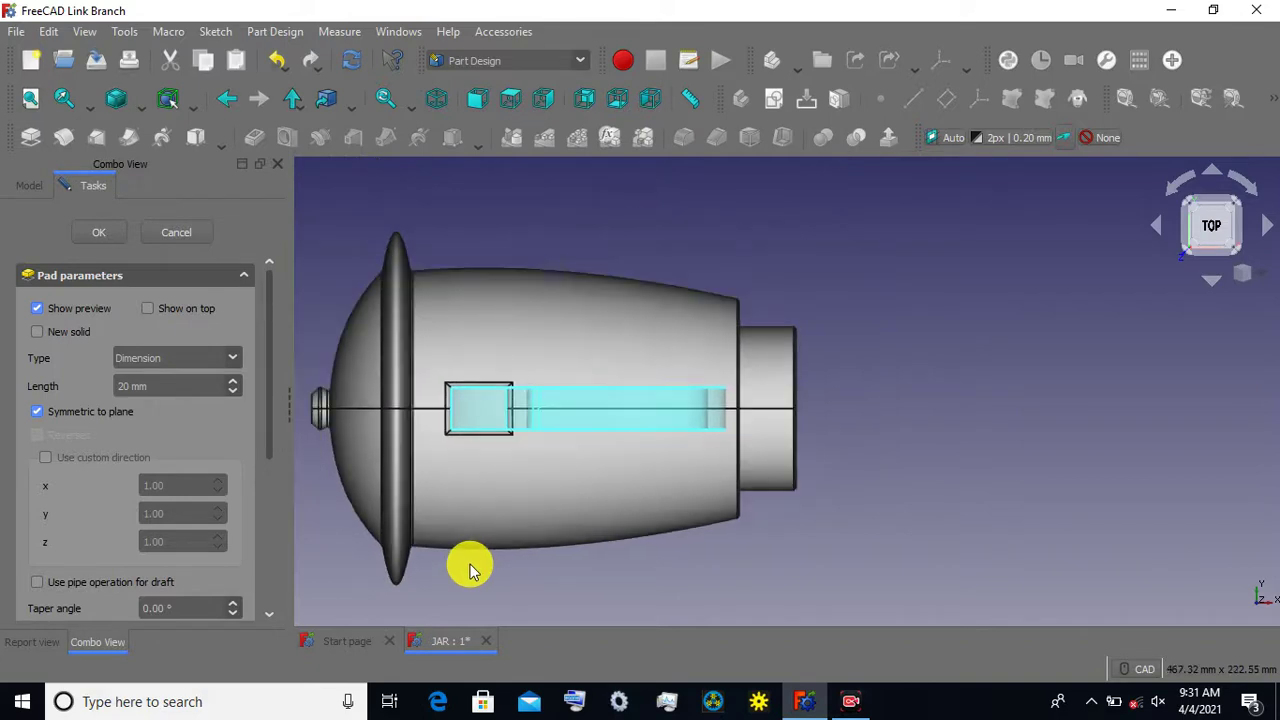
{"action": "middle_click_drag", "start_coordinate": [473, 567], "coordinate": [491, 520]}
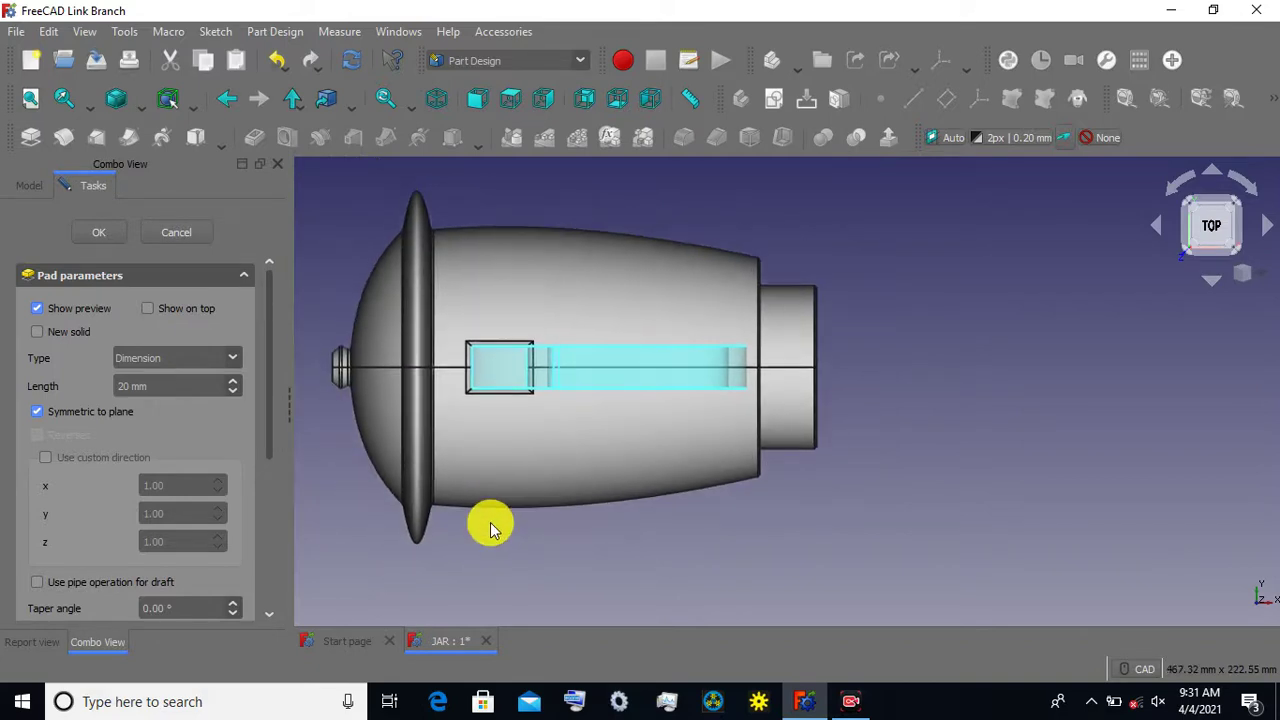
{"action": "middle_click_drag", "start_coordinate": [490, 570], "coordinate": [519, 482]}
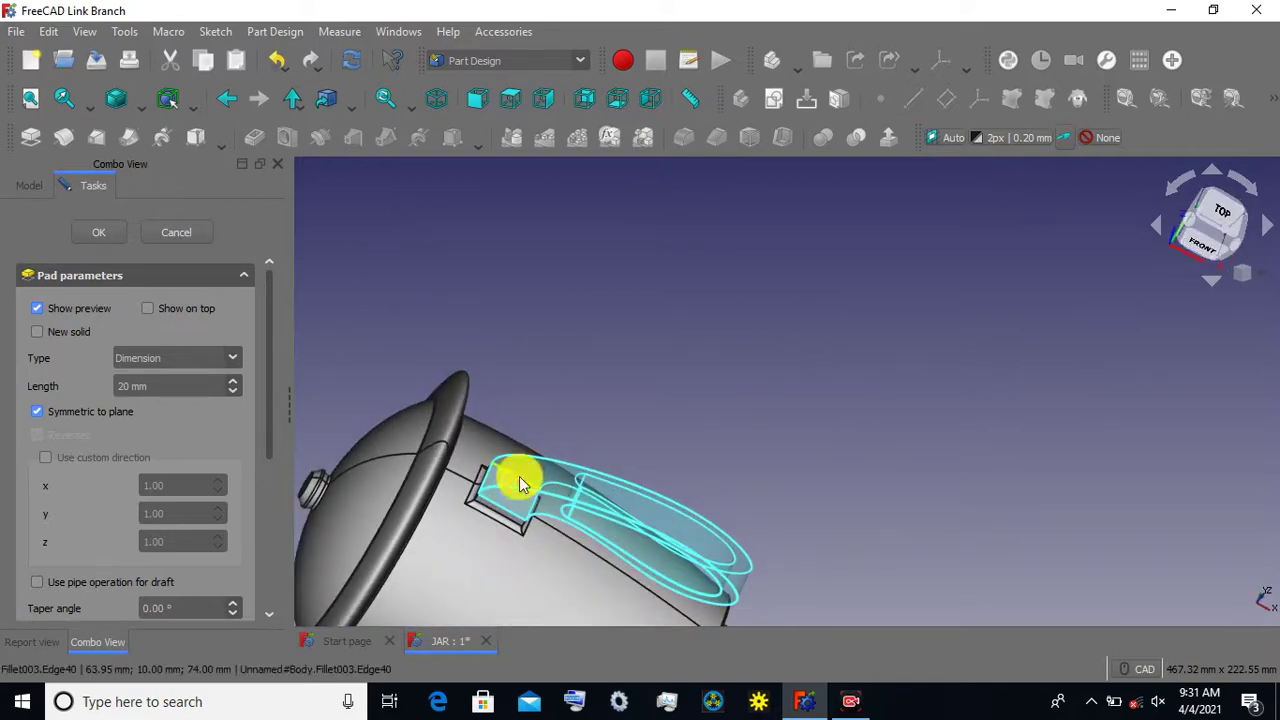
{"action": "left_click", "coordinate": [95, 237]}
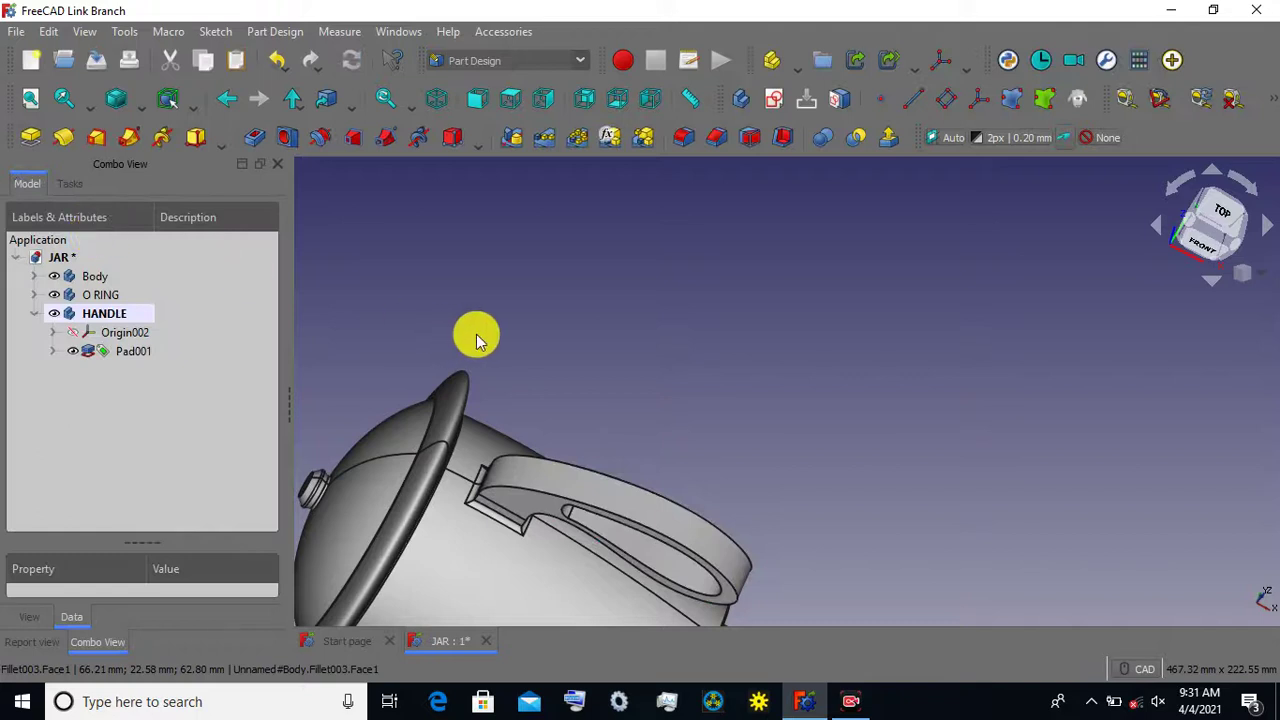
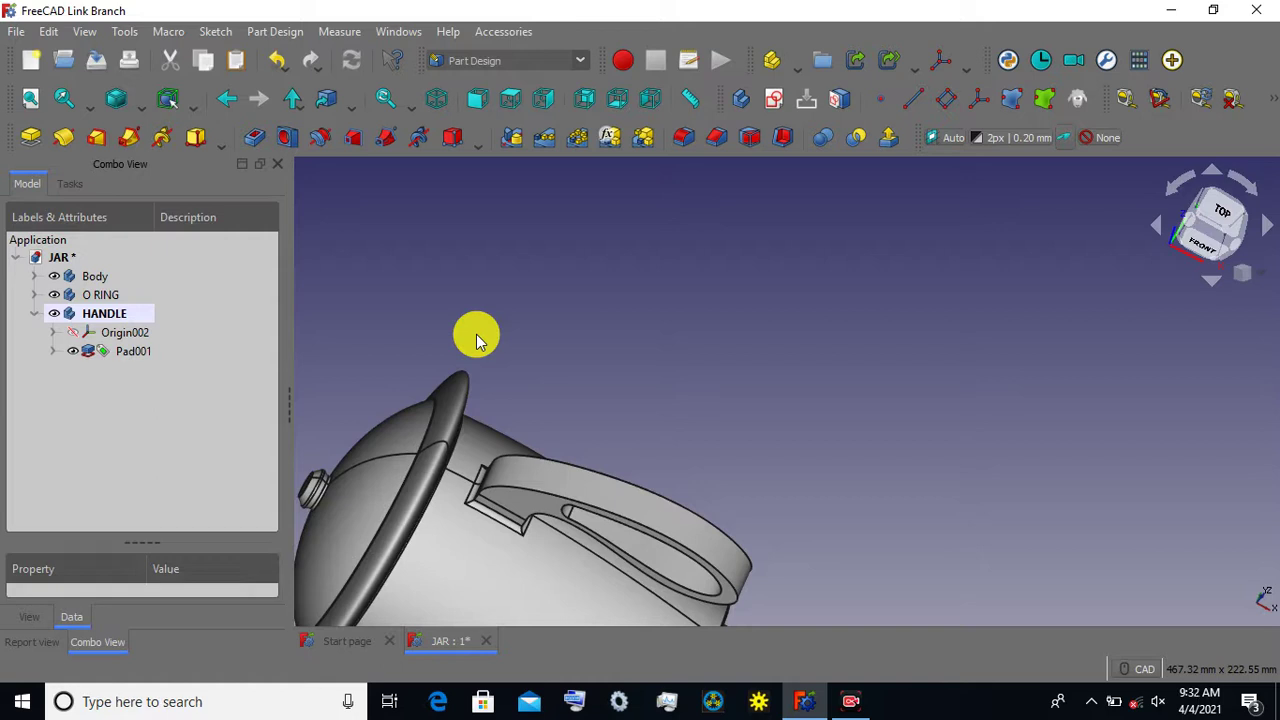
Hide the Body and O RING in the model tree so only the handle shows.
{"action": "left_click", "coordinate": [54, 276]}
{"action": "left_click", "coordinate": [54, 295]}
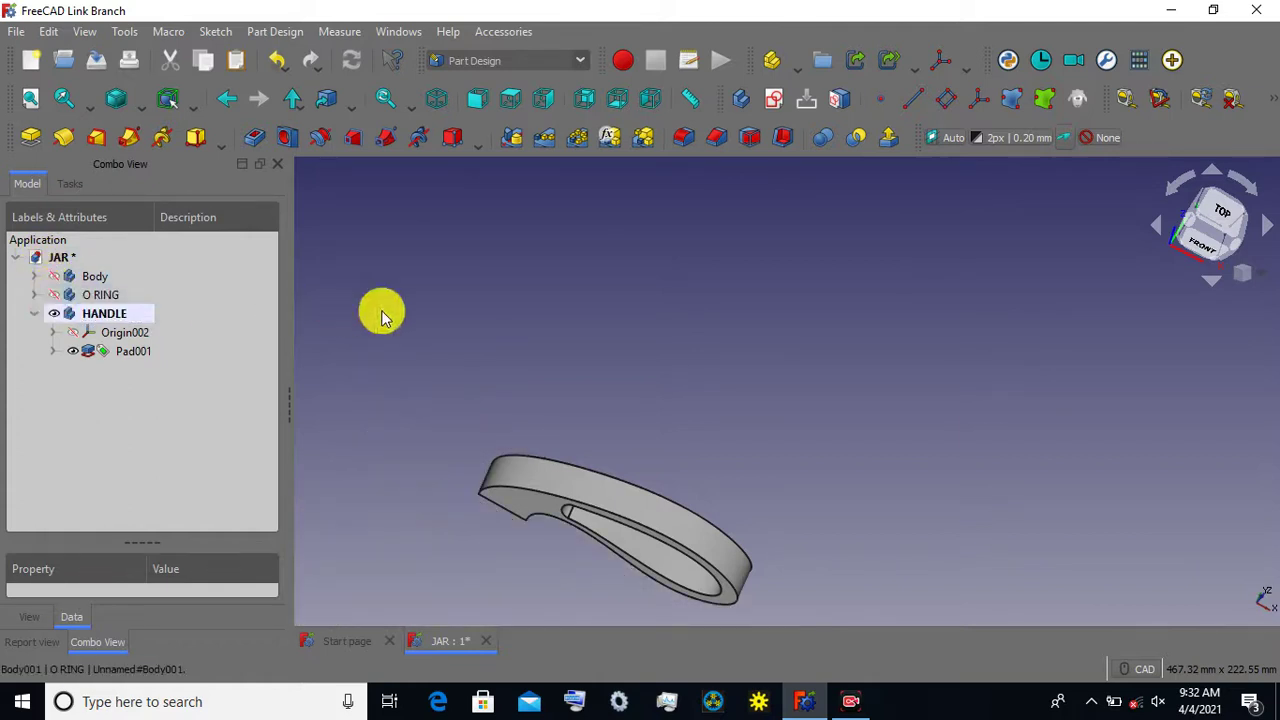
{"action": "scroll", "coordinate": [477, 517], "scroll_direction": "down", "scroll_amount": 1}
{"action": "scroll", "coordinate": [440, 545], "scroll_direction": "down", "scroll_amount": 1}
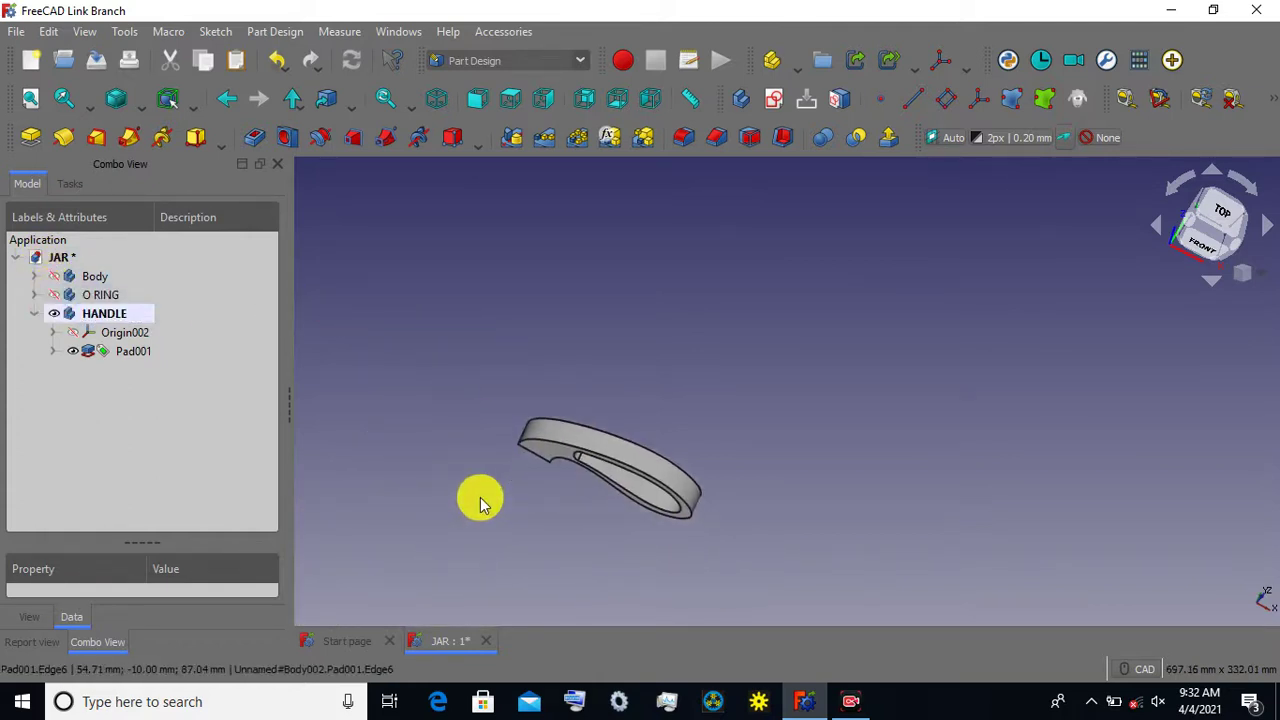
Orbit toward the handle's front and select its flat end face.
{"action": "mouse_move", "coordinate": [480, 553]}
{"action": "middle_mouse_down"}
{"action": "mouse_move", "coordinate": [445, 570]}
{"action": "mouse_move", "coordinate": [771, 397]}
{"action": "middle_mouse_up"}
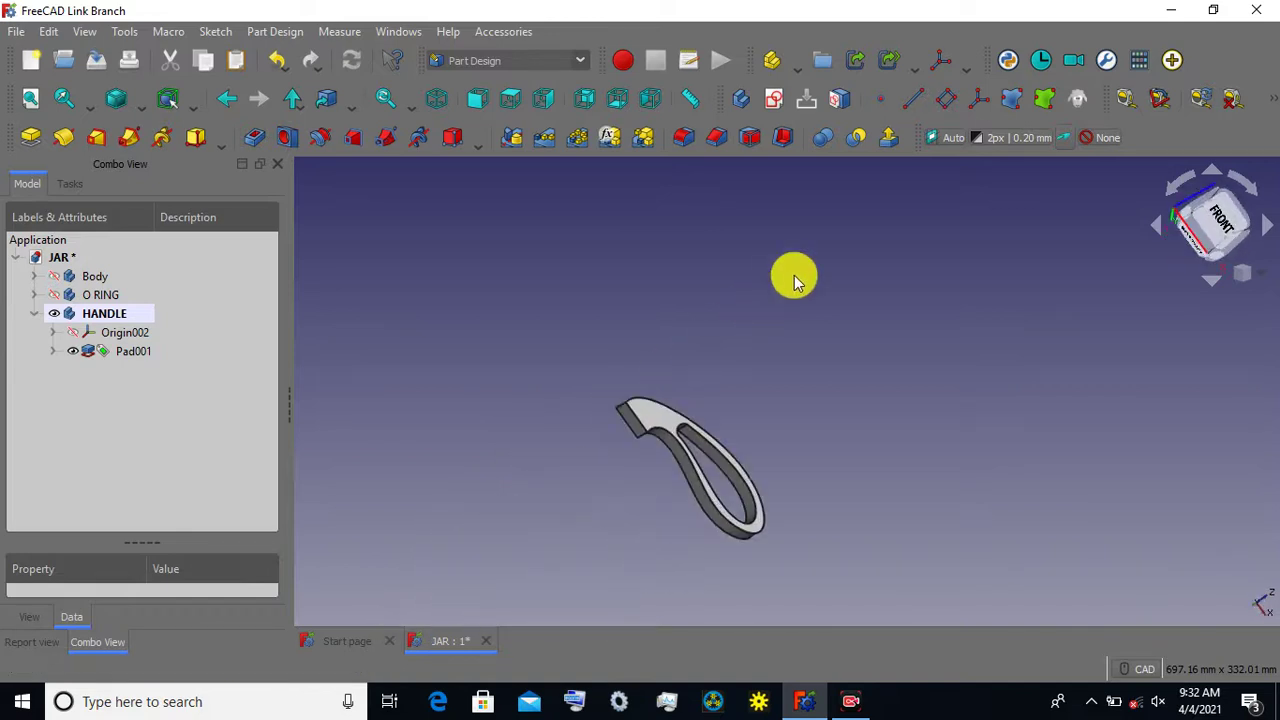
{"action": "scroll", "coordinate": [705, 400], "scroll_direction": "up", "scroll_amount": 1}
{"action": "scroll", "coordinate": [705, 400], "scroll_direction": "up", "scroll_amount": 2}
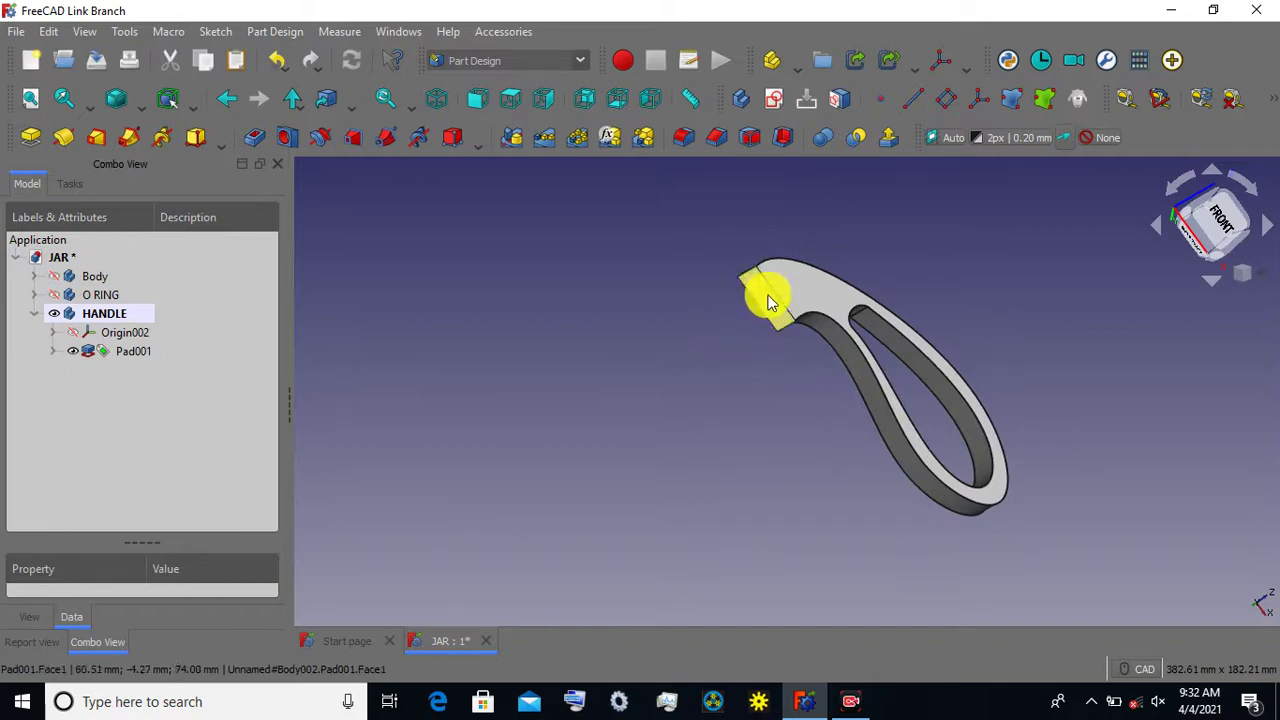
{"action": "left_click", "coordinate": [770, 302]}
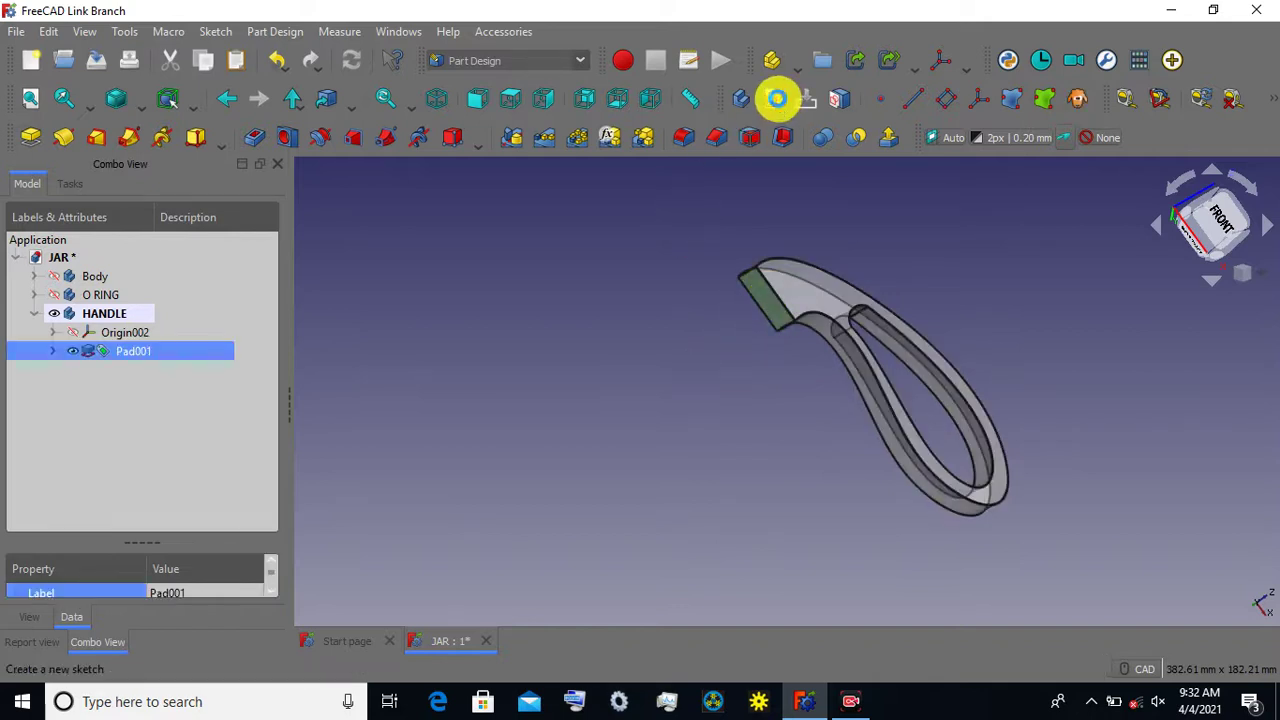
Add an empty Sketch006 on the handle's end face, close it, and clear the selection.
{"action": "left_click", "coordinate": [779, 103]}
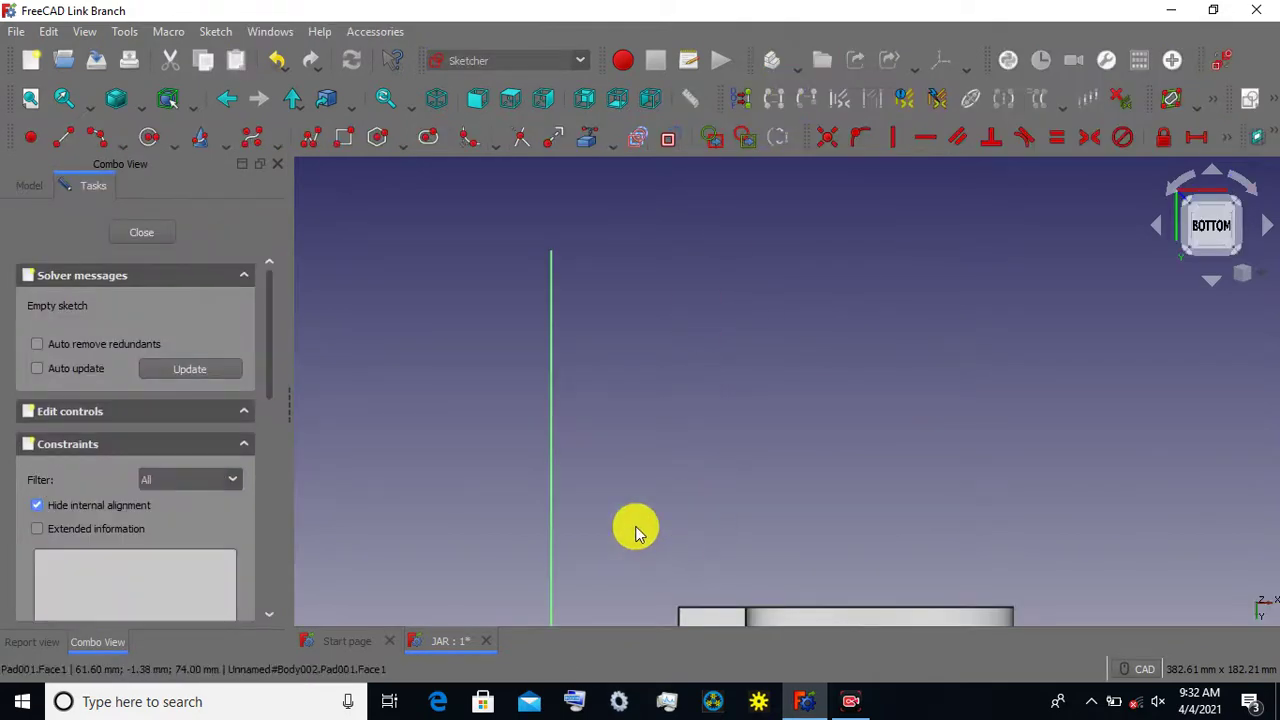
{"action": "middle_click_drag", "start_coordinate": [629, 527], "coordinate": [565, 392]}
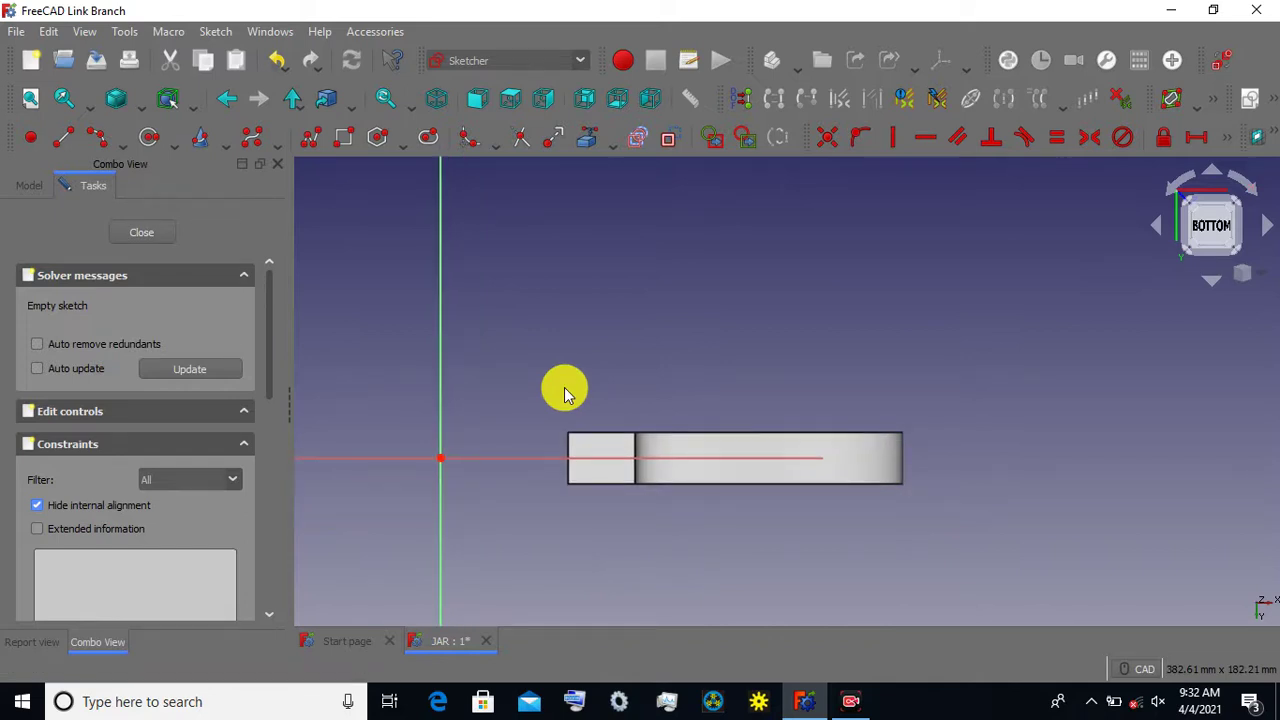
{"action": "left_click", "coordinate": [141, 232]}
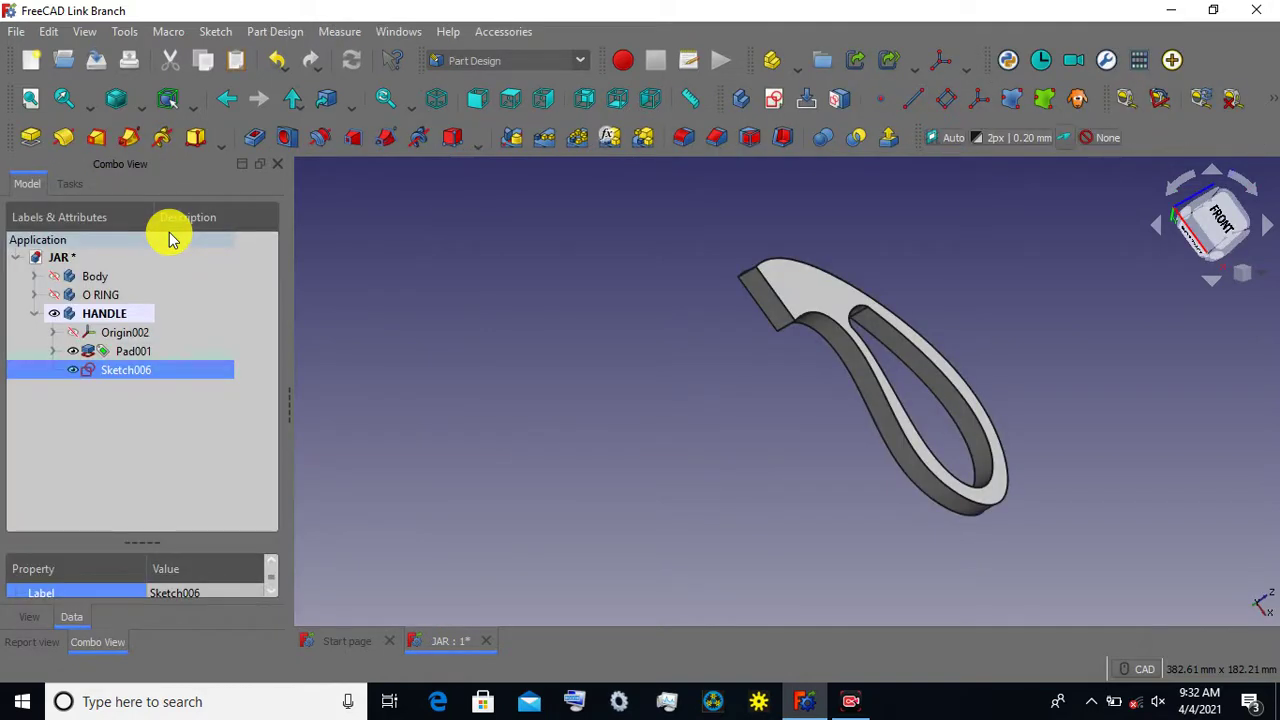
{"action": "left_click", "coordinate": [612, 310]}
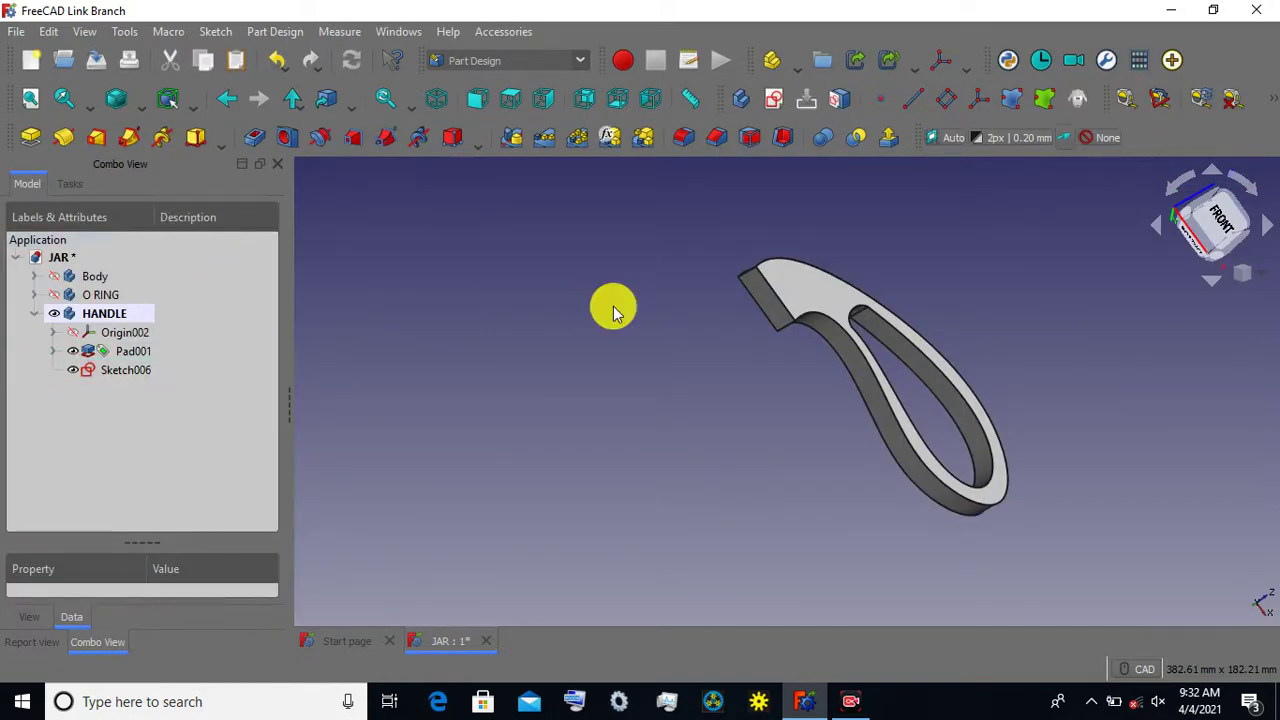